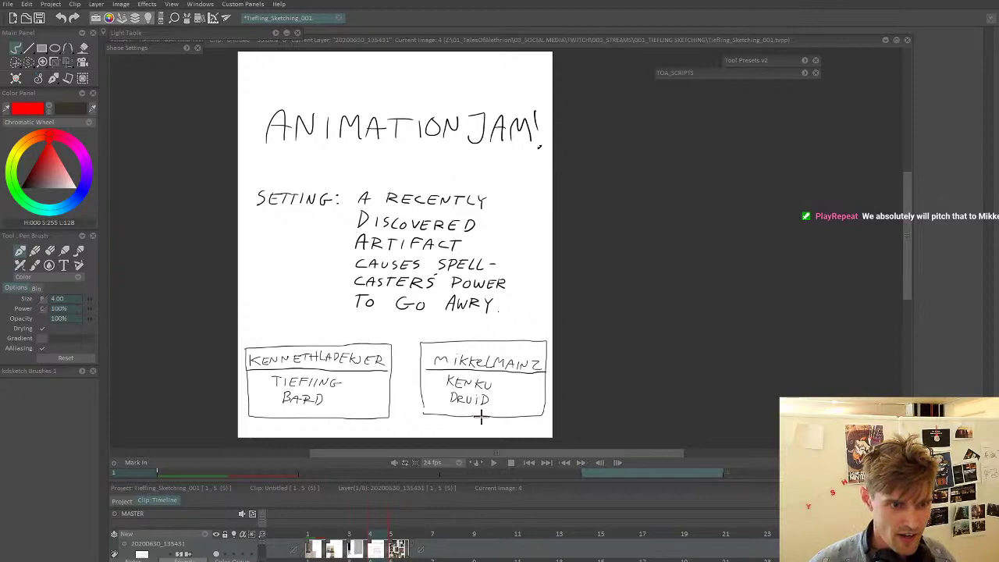
- Examine the Kenku druid reference sketches on frame 1, then show frame 3 of the clip
click(313, 536)
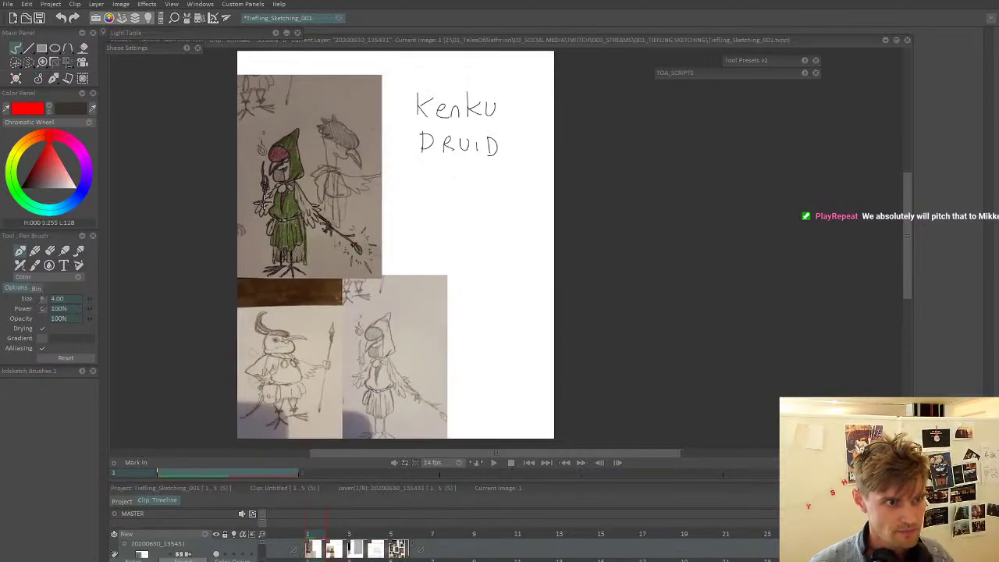
scroll(376, 206, up, 3)
drag(383, 264, 404, 265)
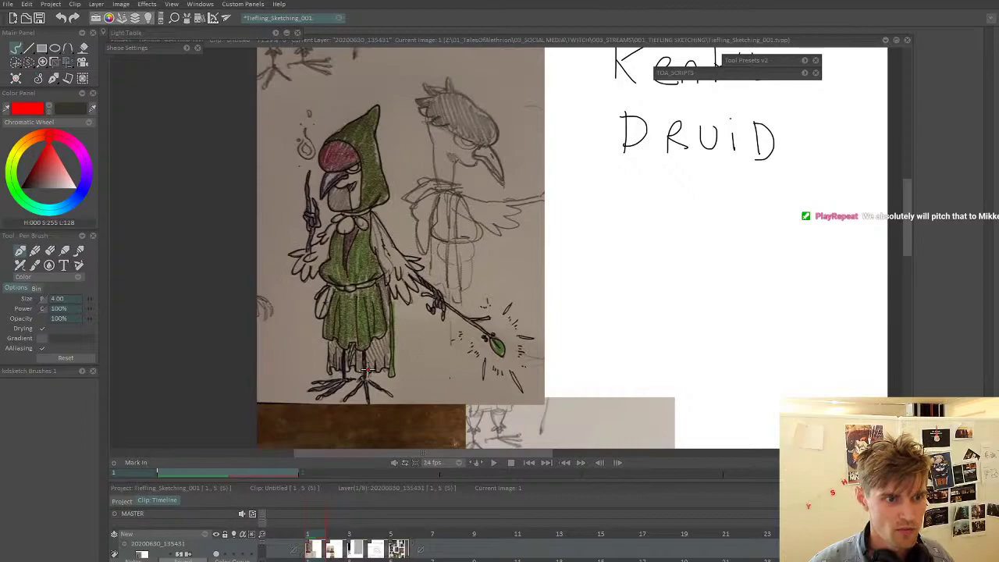
drag(447, 381, 417, 273)
drag(483, 391, 392, 221)
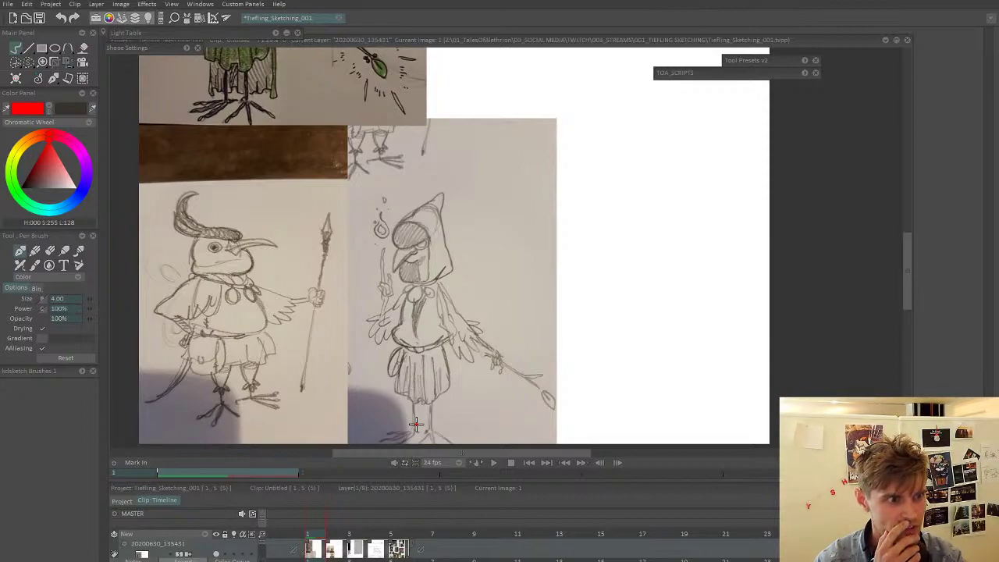
scroll(472, 341, down, 1)
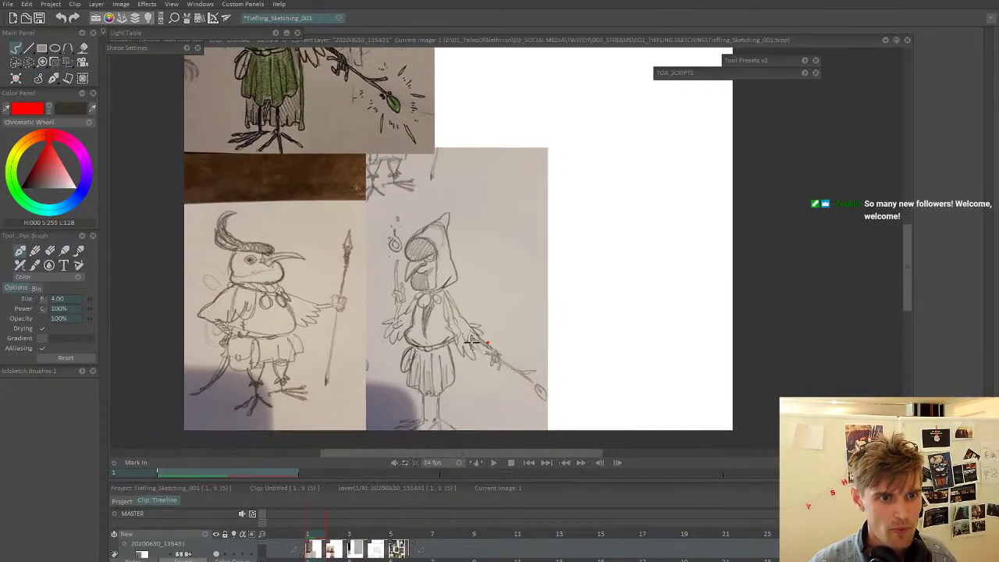
scroll(471, 341, down, 1)
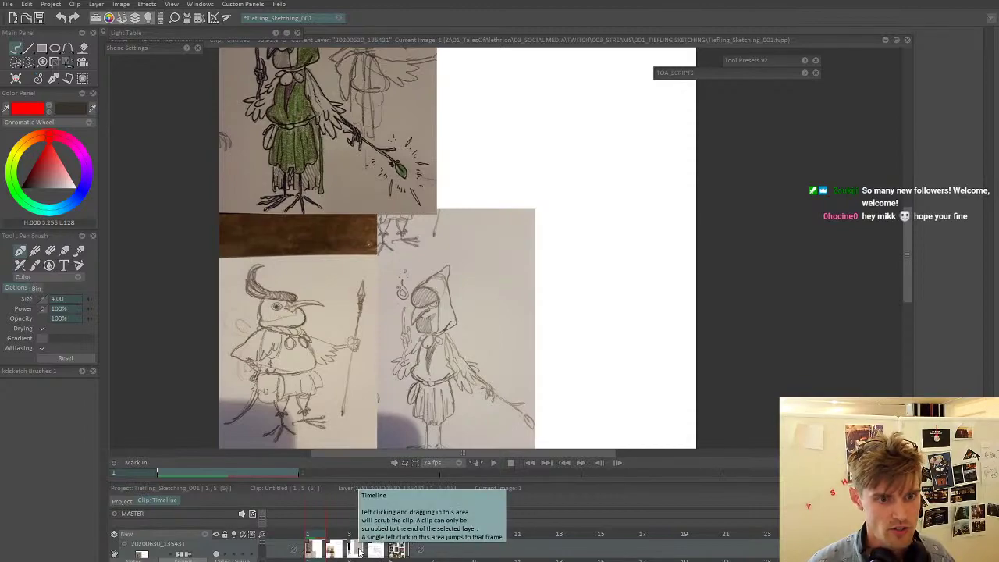
click(355, 532)
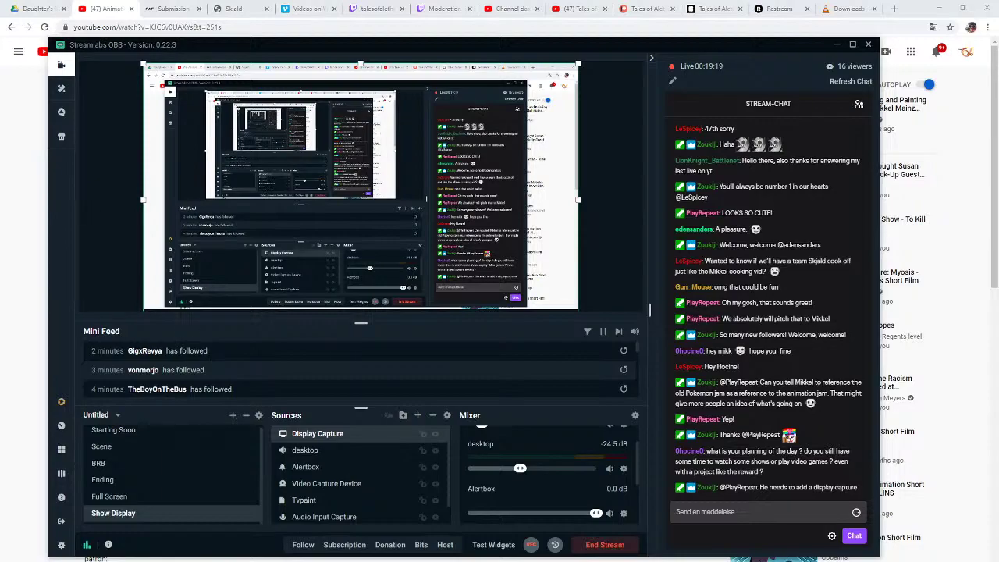
- Switch to the browser and show the YouTube video "Animation Jam - Pokemon Battle" in full screen
mouse_move(651, 561)
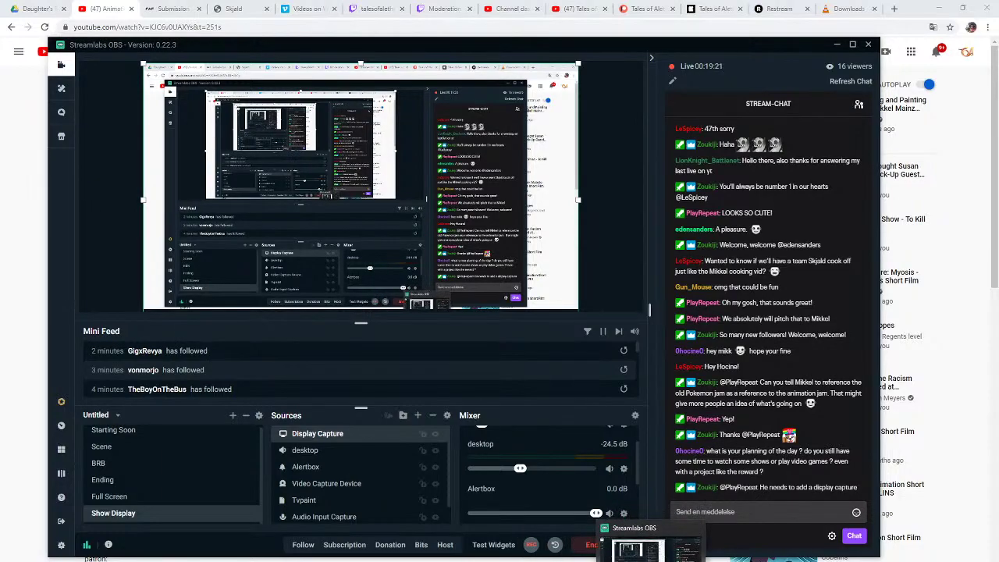
mouse_move(550, 561)
click(517, 549)
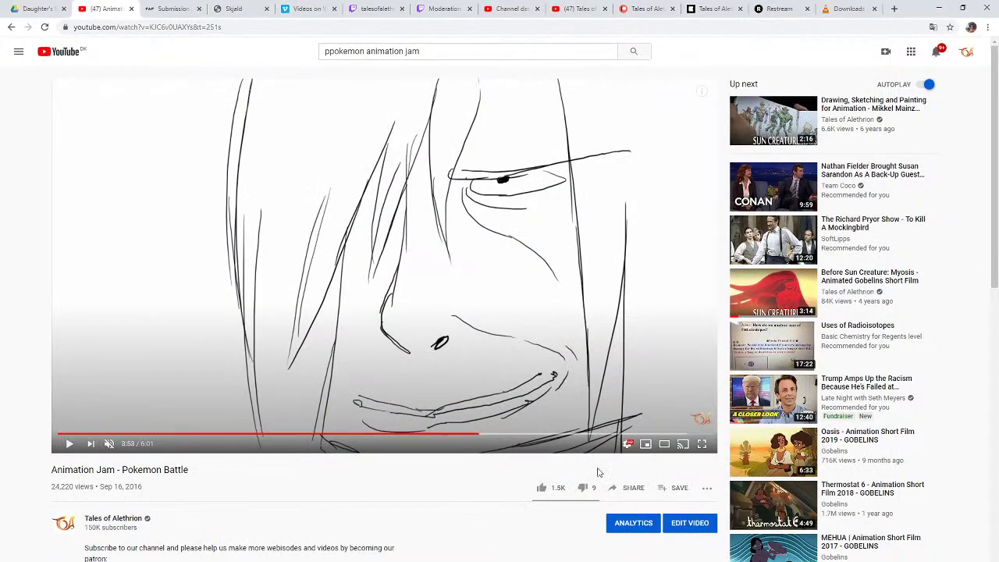
click(702, 443)
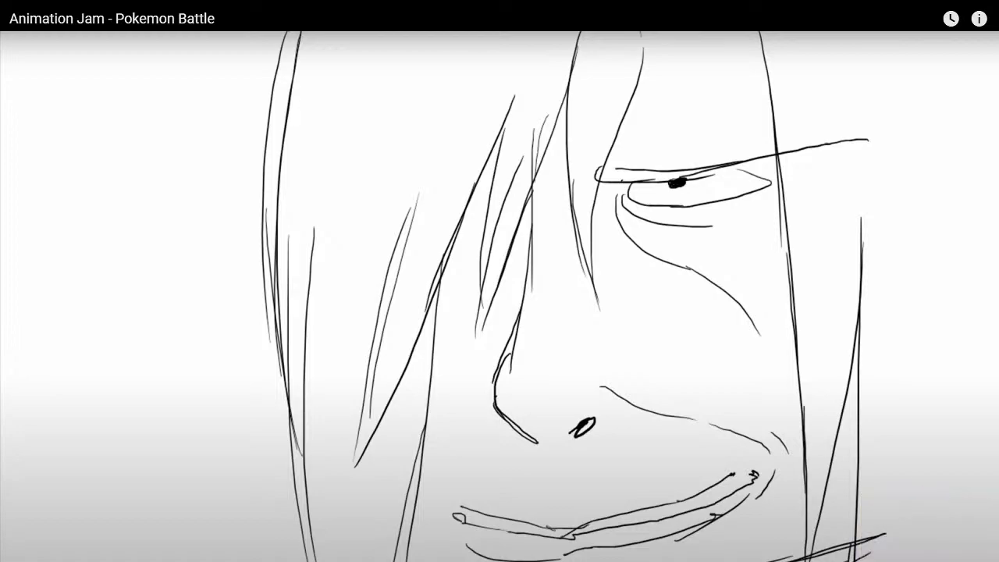
- Leave full screen, switch to Streamlabs OBS and move the Video Capture Device source above Display Capture in the Show Display scene
key(Escape)
key(alt+Tab)
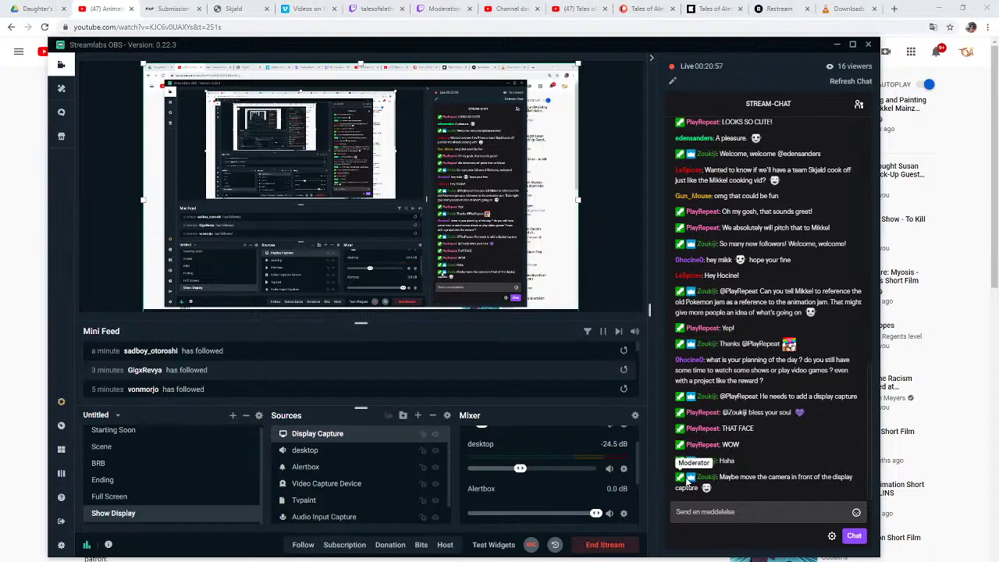
scroll(326, 509, down, 1)
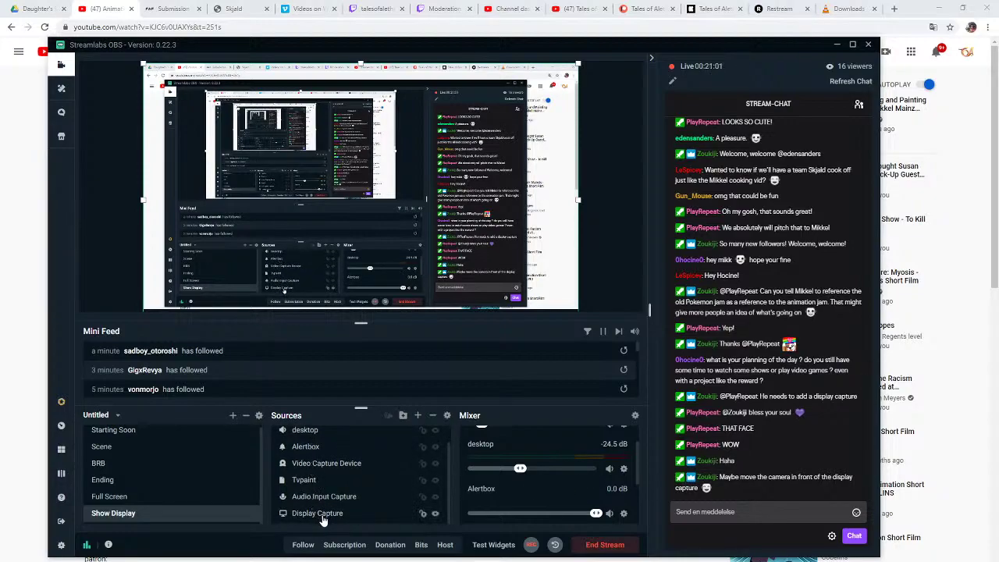
scroll(320, 511, up, 1)
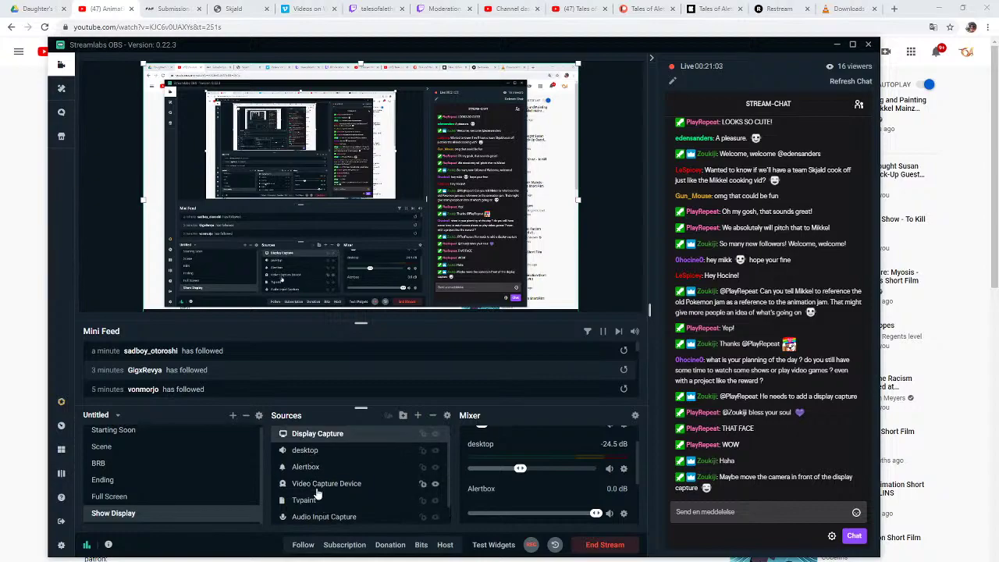
drag(318, 484, 320, 434)
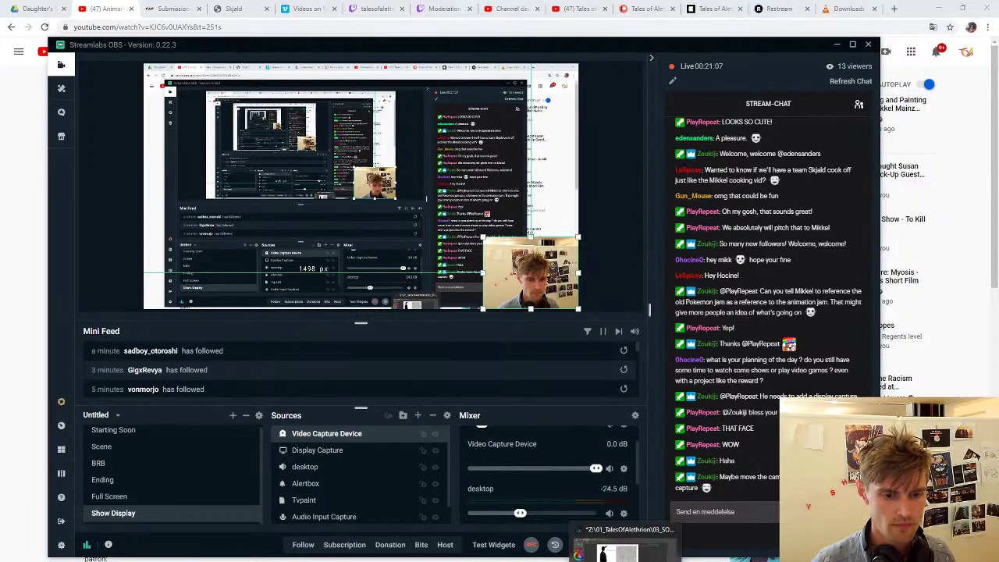
- Switch back to the browser and watch the Pokemon Battle animation jam video in full screen, then leave full screen
mouse_move(546, 560)
click(515, 550)
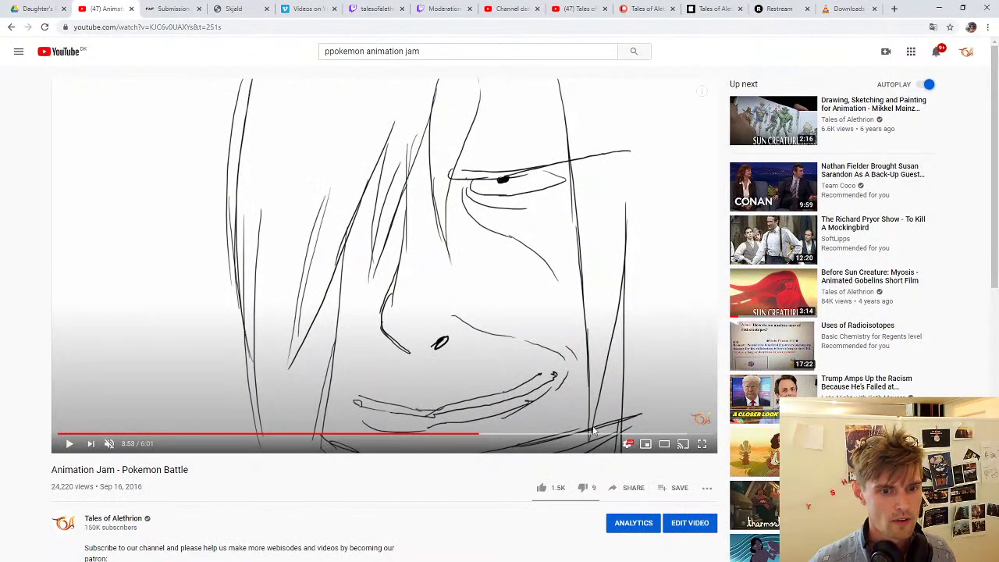
click(702, 444)
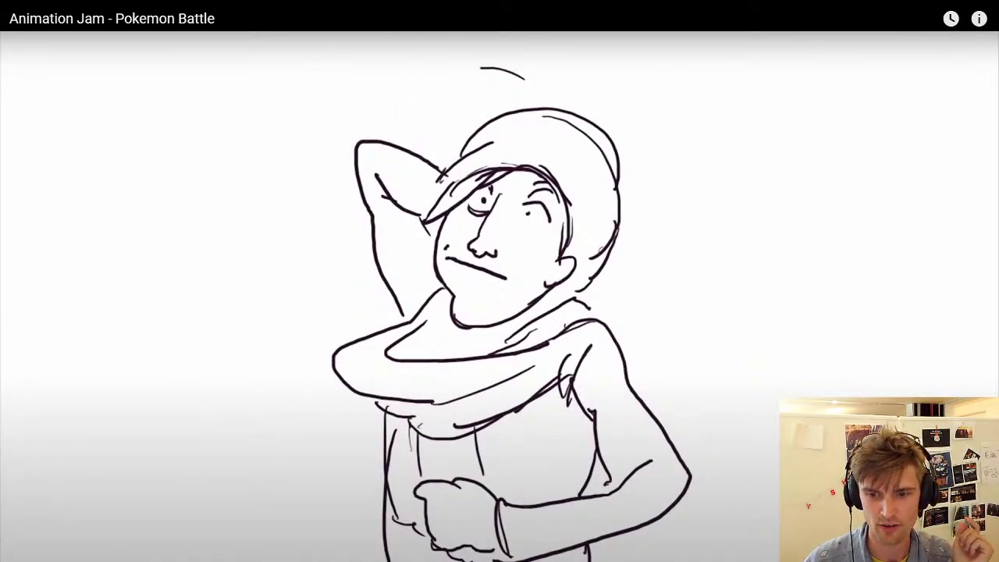
key(Escape)
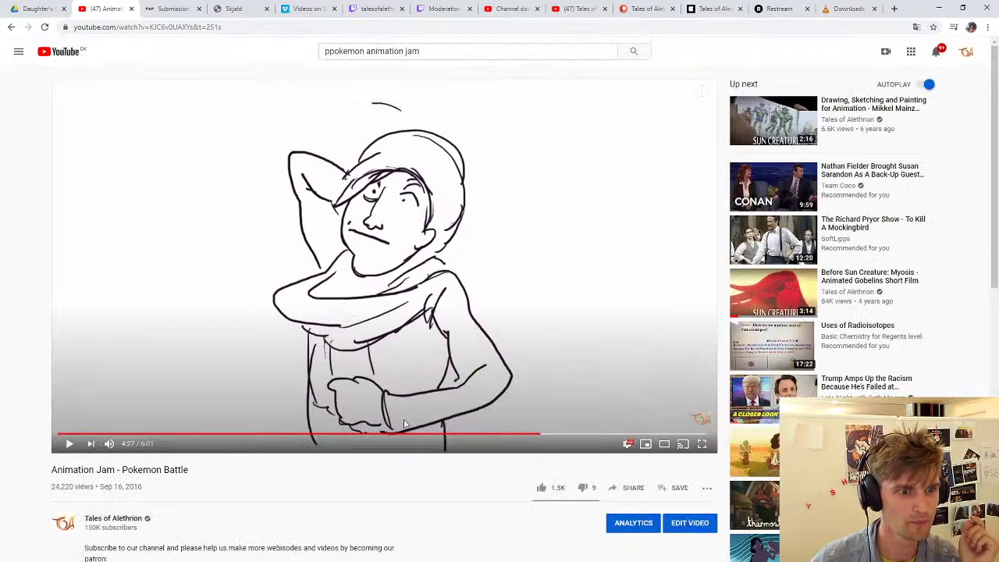
- Switch to Streamlabs OBS and change the live scene from Show Display to Scene
mouse_move(625, 561)
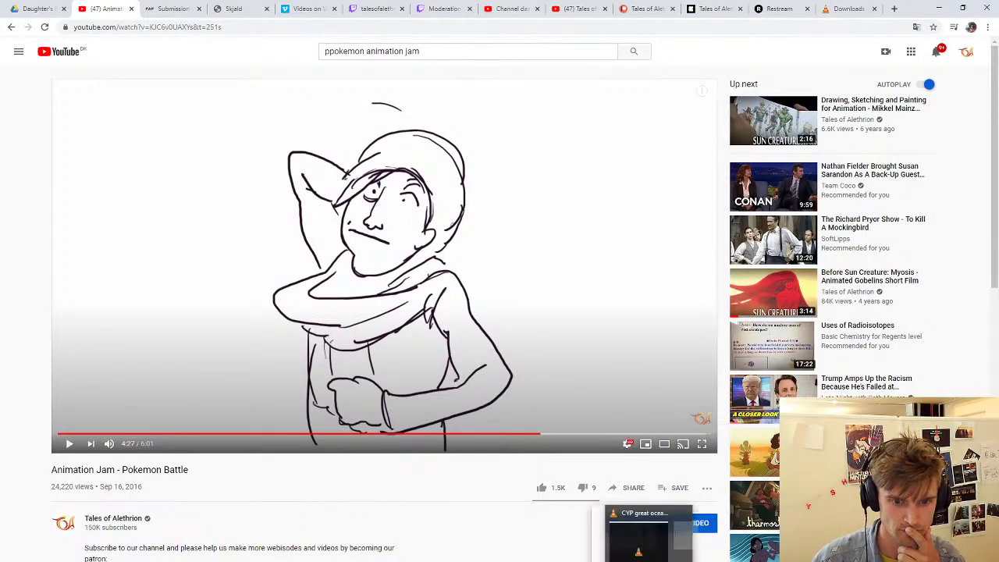
click(625, 561)
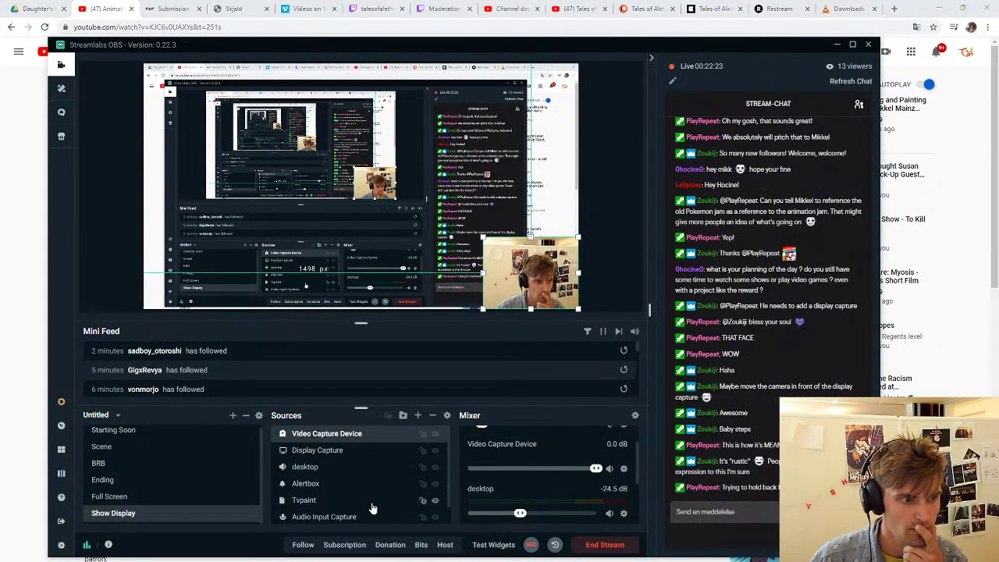
click(107, 448)
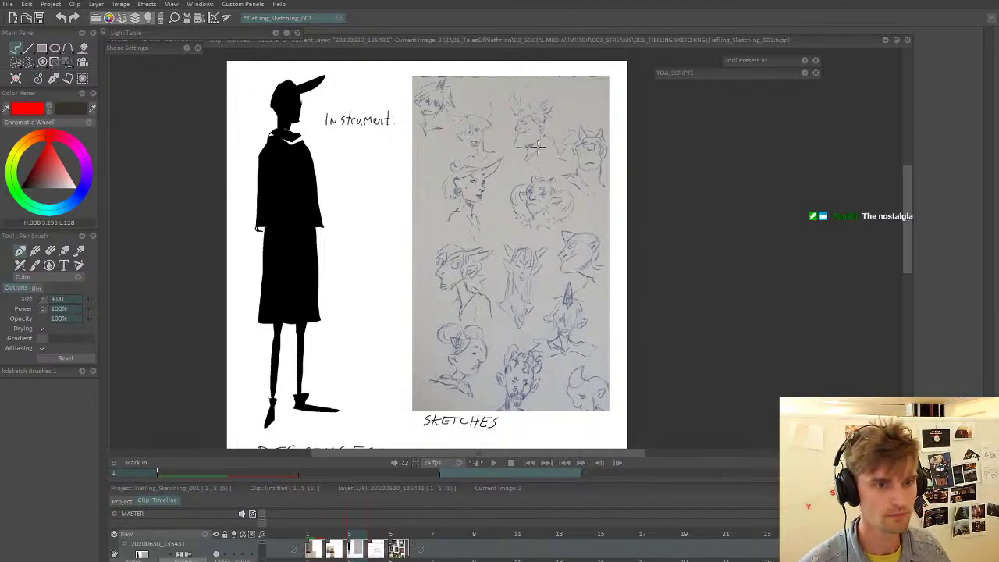
- Examine the tiefling head sketches beside the black silhouette on frame 3 in TVPaint
scroll(479, 316, up, 3)
scroll(487, 297, up, 2)
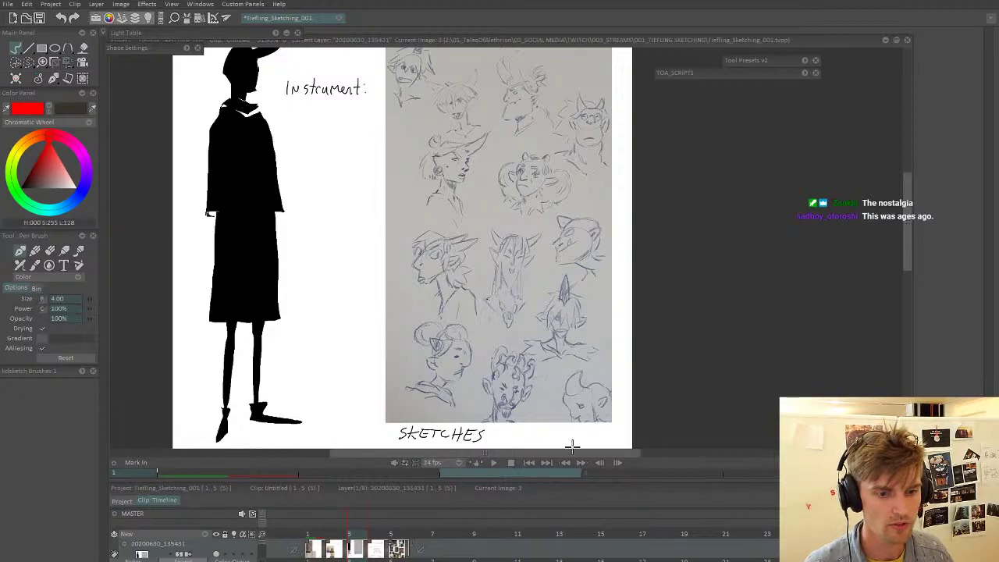
mouse_move(531, 328)
mouse_down()
mouse_move(495, 342)
mouse_move(502, 320)
mouse_up()
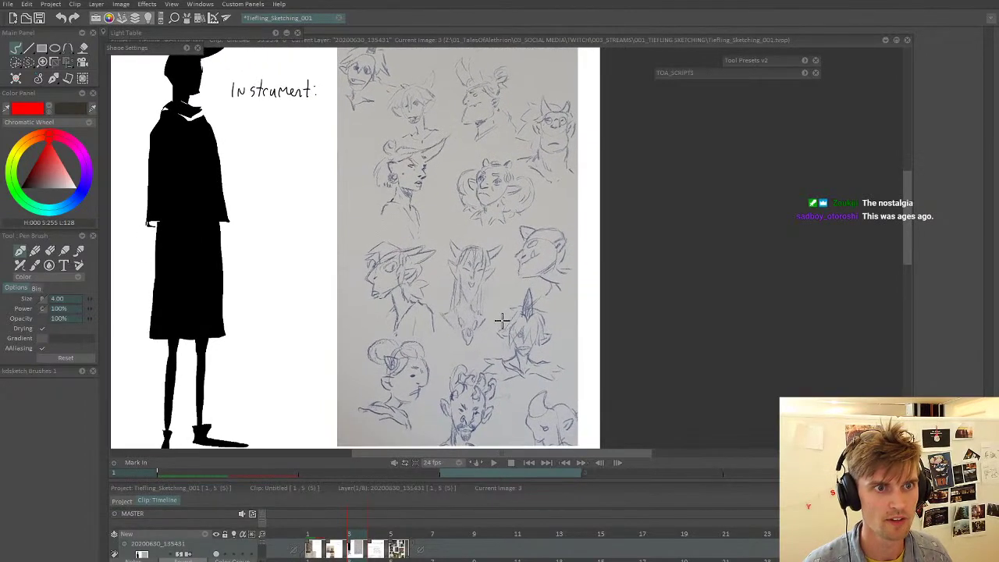
drag(511, 286, 504, 287)
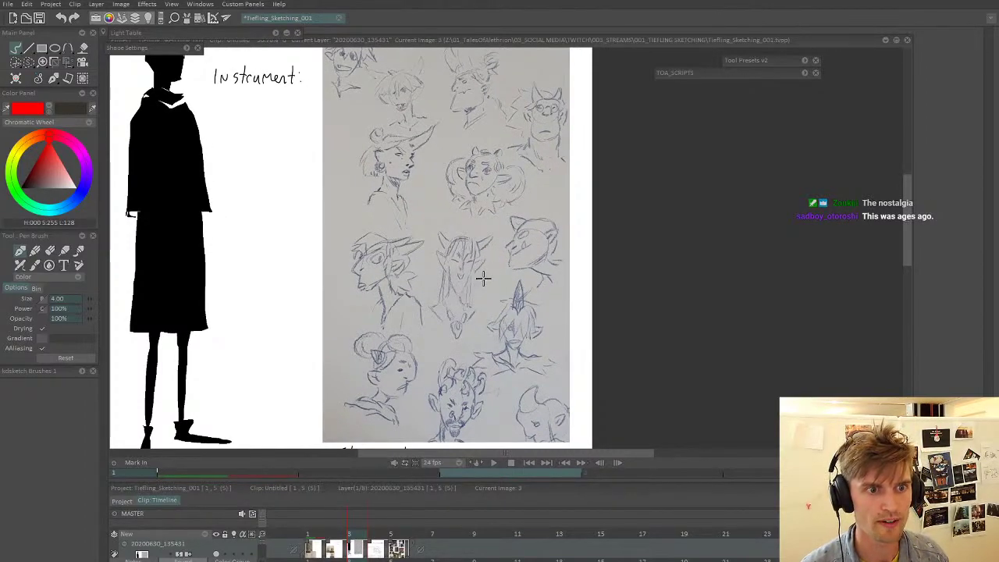
- Go to frame 5 and examine the bard costume and instrument reference photos across the whole page
key(Right)
key(Right)
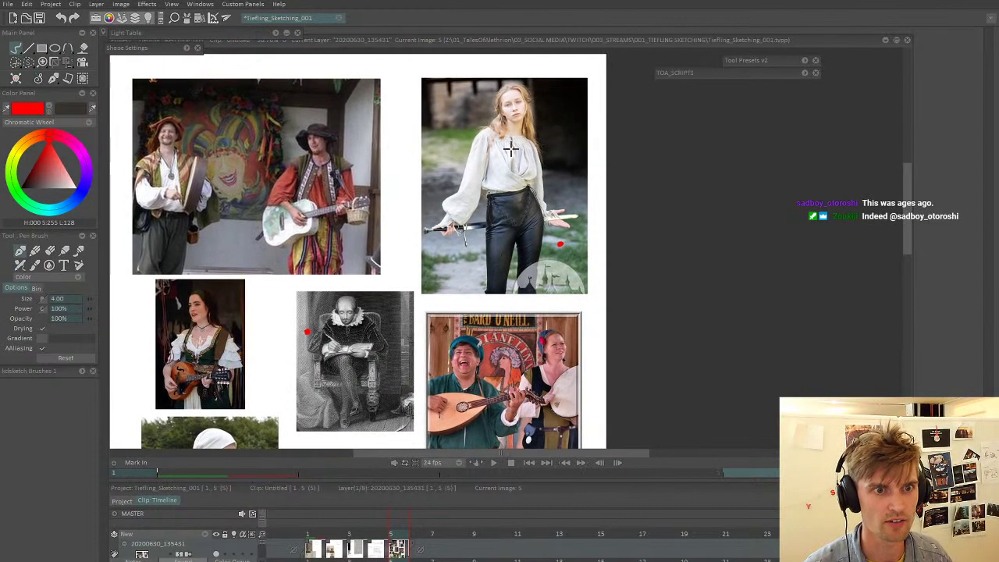
drag(499, 237, 502, 229)
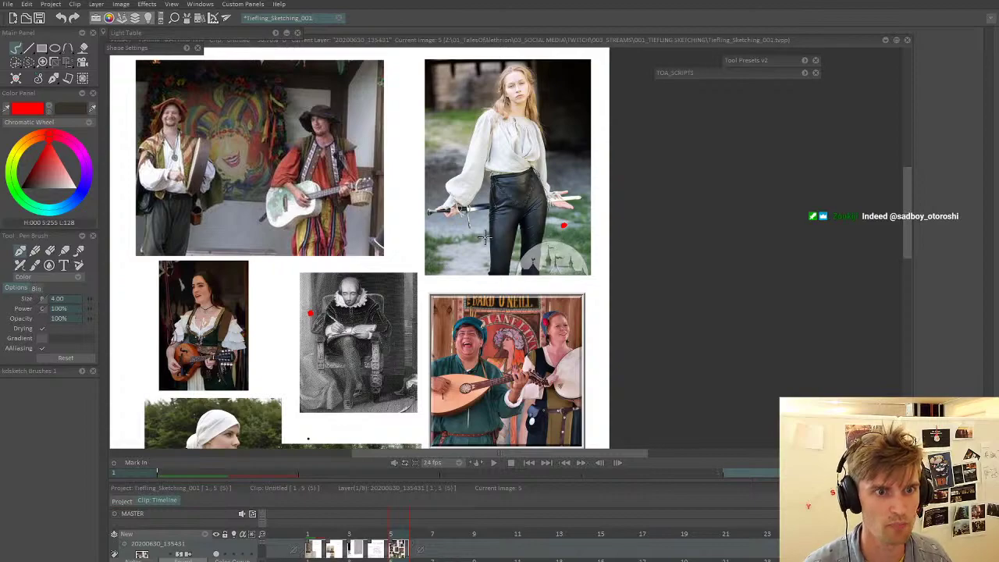
drag(468, 328, 520, 227)
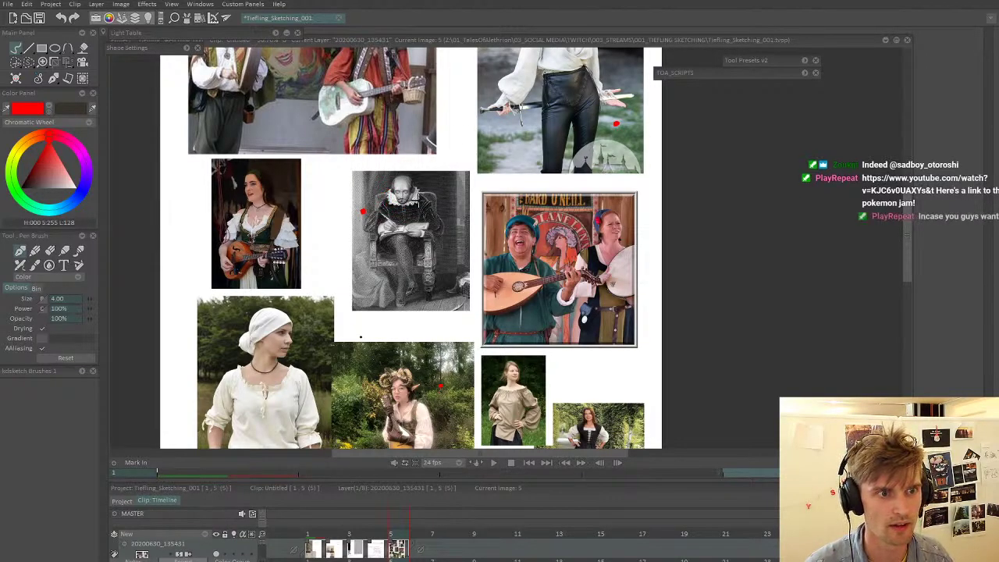
scroll(416, 190, down, 1)
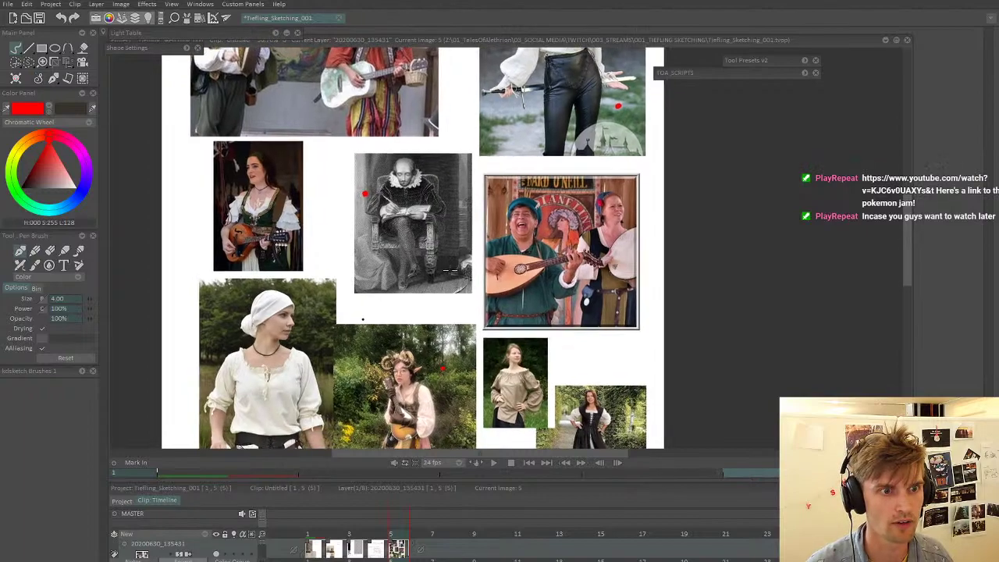
drag(434, 308, 448, 216)
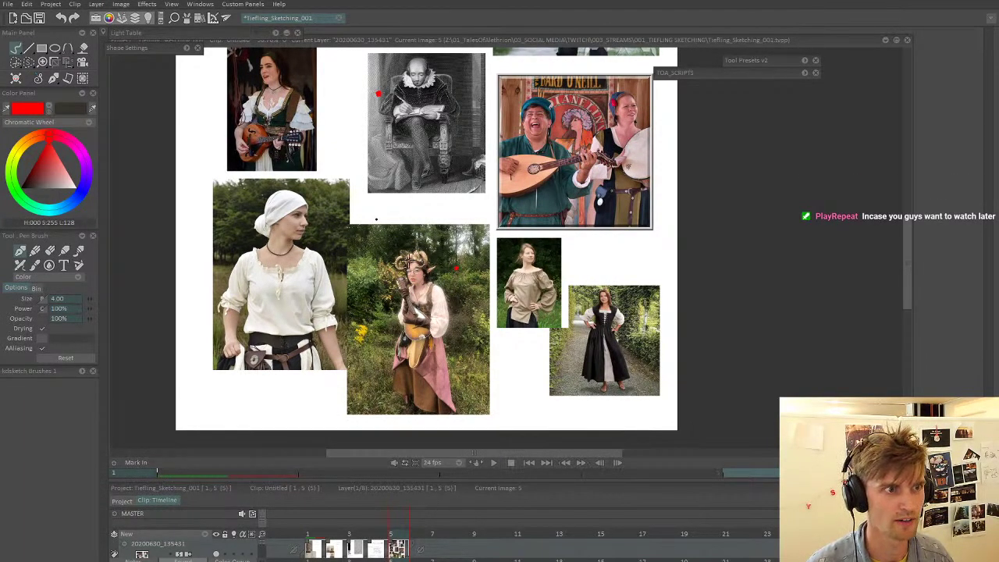
drag(376, 219, 376, 246)
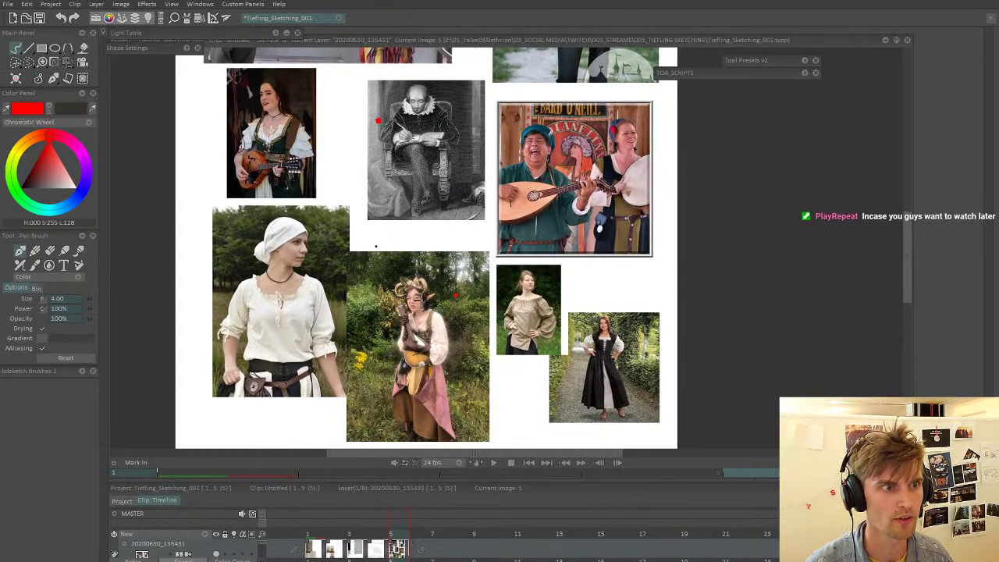
drag(432, 223, 423, 310)
mouse_move(426, 255)
mouse_down()
mouse_move(422, 320)
mouse_move(404, 272)
mouse_up()
scroll(420, 319, down, 4)
scroll(388, 281, down, 1)
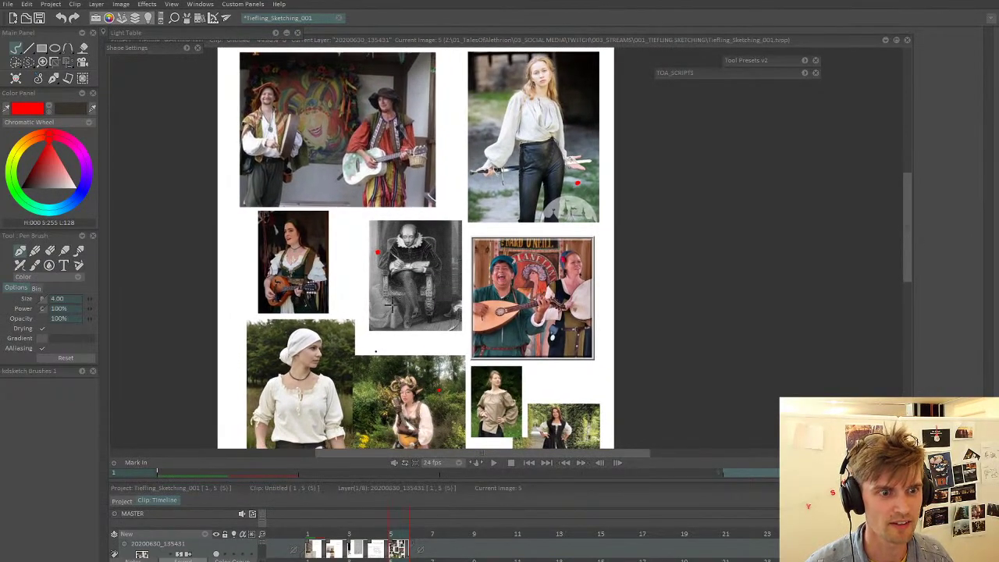
- Circle the drum in the photo of the two costumed musicians with a red pen stroke and undo it
scroll(390, 303, up, 3)
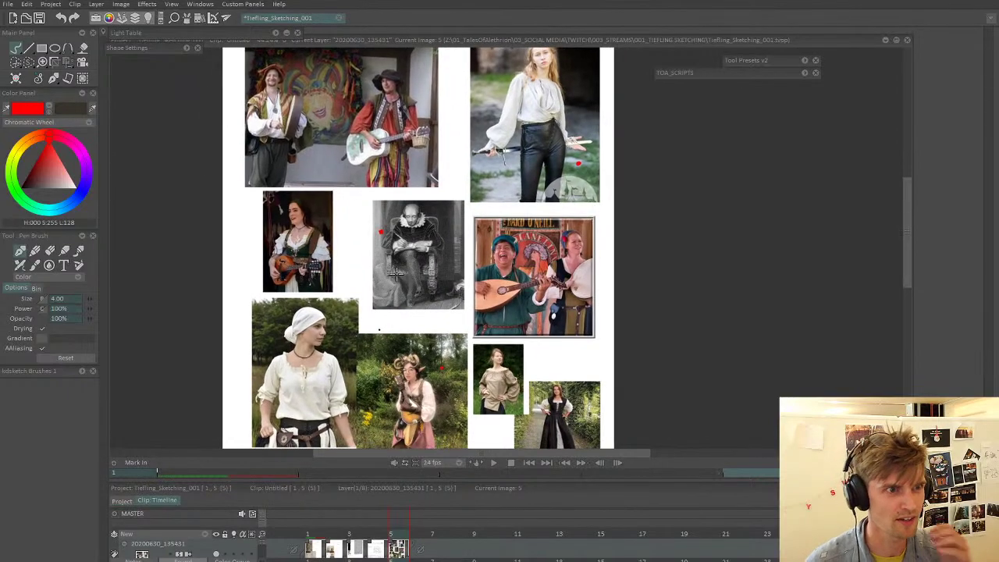
mouse_move(321, 96)
mouse_down()
mouse_move(280, 149)
mouse_move(325, 111)
mouse_up()
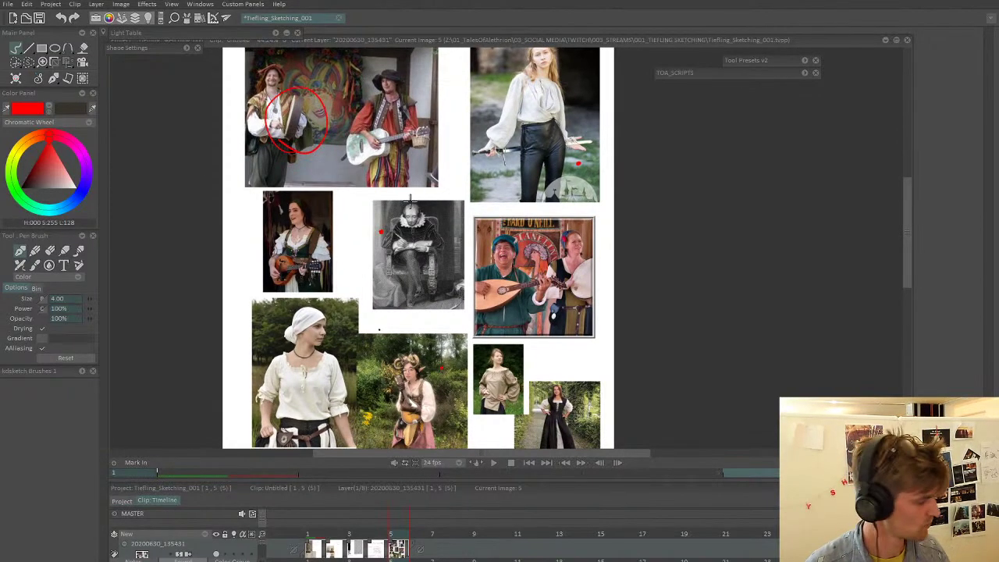
key(ctrl+z)
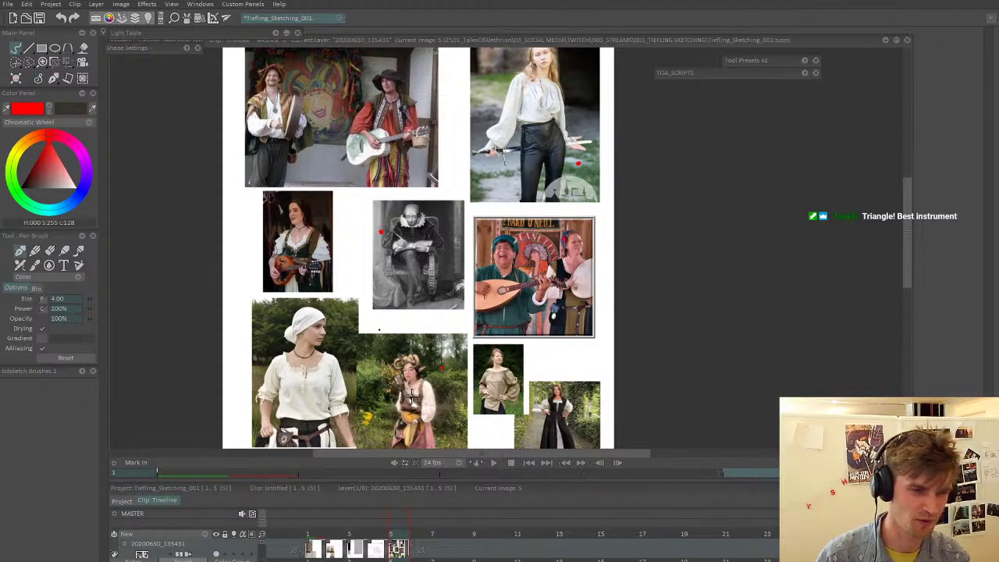
- Add a blank image at frame 6 after the reference photos and set the drawing colour to black
click(419, 534)
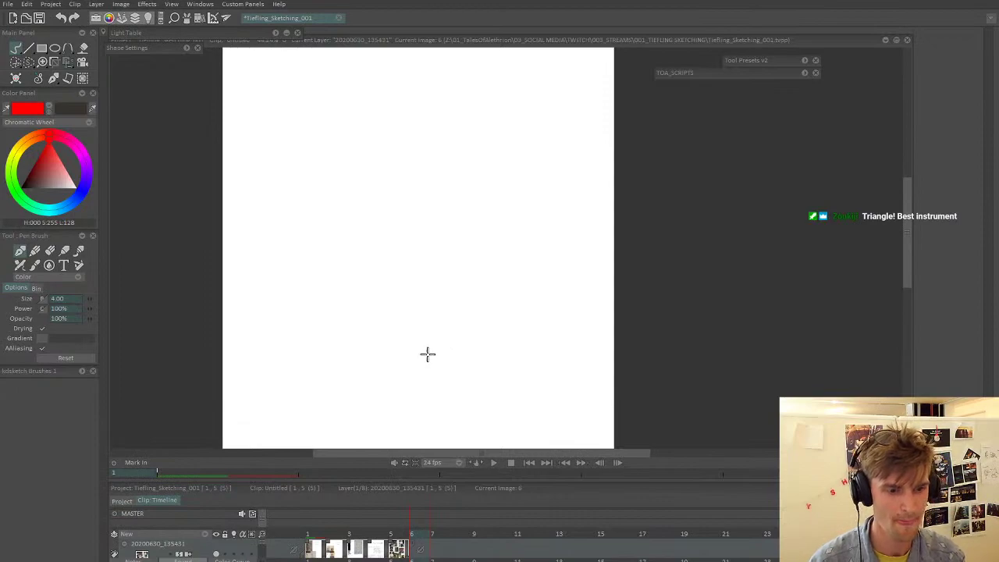
key(Insert)
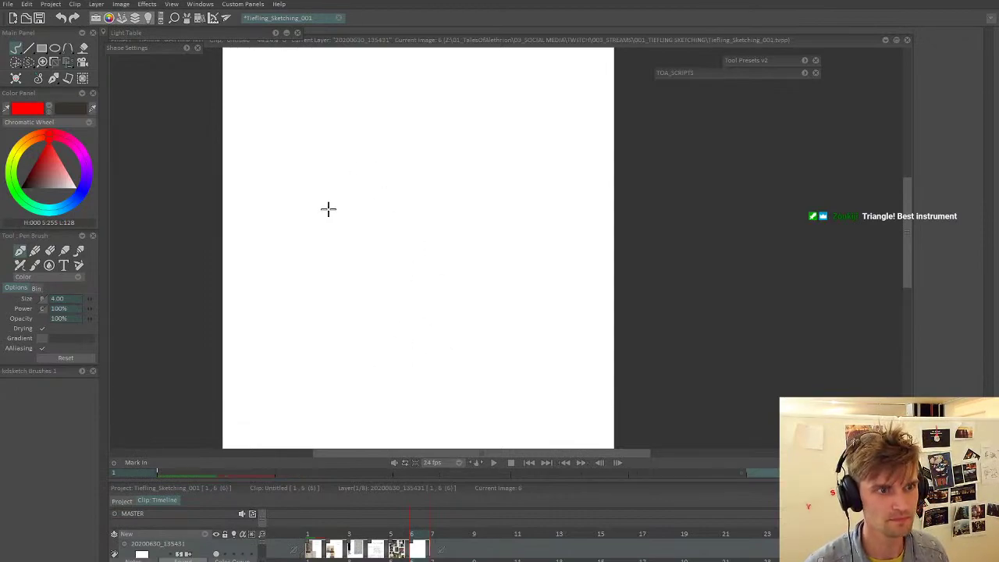
drag(45, 184, 3, 218)
drag(333, 186, 285, 218)
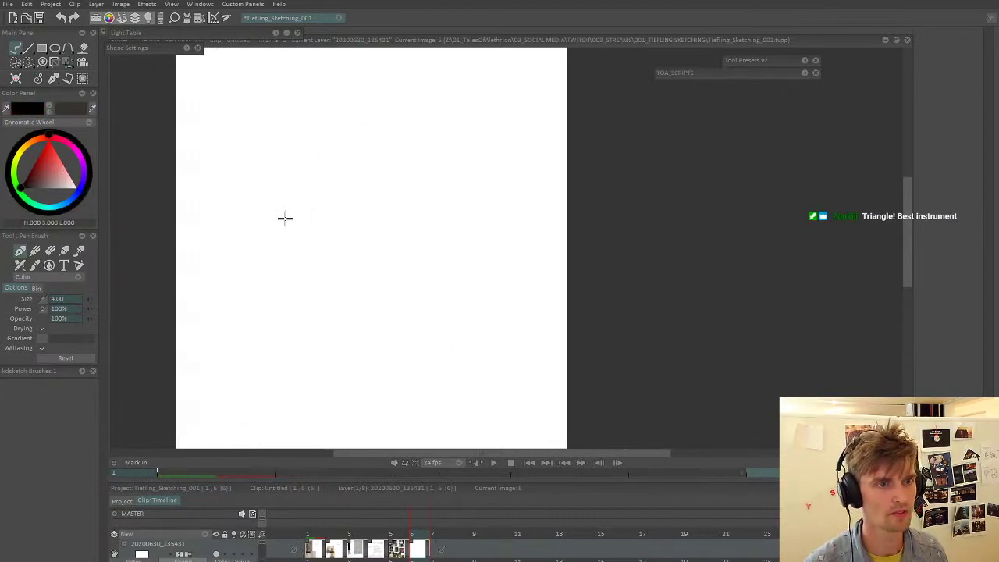
- Sketch a tiefling head in profile on frame 6, with two curled horns, a fringe, a pointed ear and a frowning face
scroll(285, 218, up, 1)
mouse_move(314, 250)
mouse_down()
mouse_move(325, 306)
mouse_move(295, 259)
mouse_move(296, 240)
mouse_move(234, 182)
mouse_move(269, 163)
mouse_up()
scroll(295, 241, up, 1)
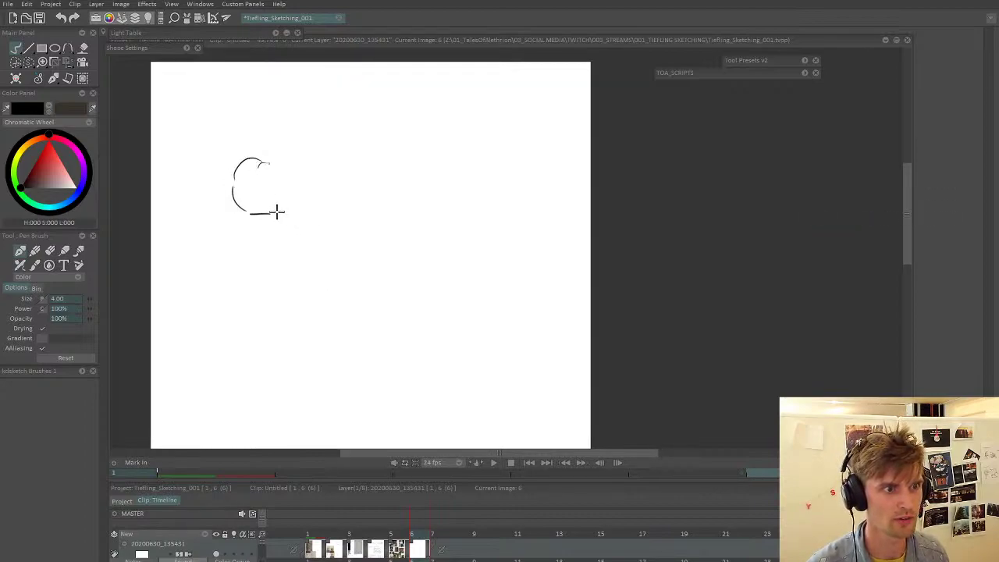
mouse_move(264, 164)
mouse_down()
mouse_move(257, 188)
mouse_move(297, 197)
mouse_move(267, 182)
mouse_move(307, 165)
mouse_move(288, 179)
mouse_move(297, 195)
mouse_move(330, 193)
mouse_move(331, 209)
mouse_move(270, 212)
mouse_move(290, 236)
mouse_up()
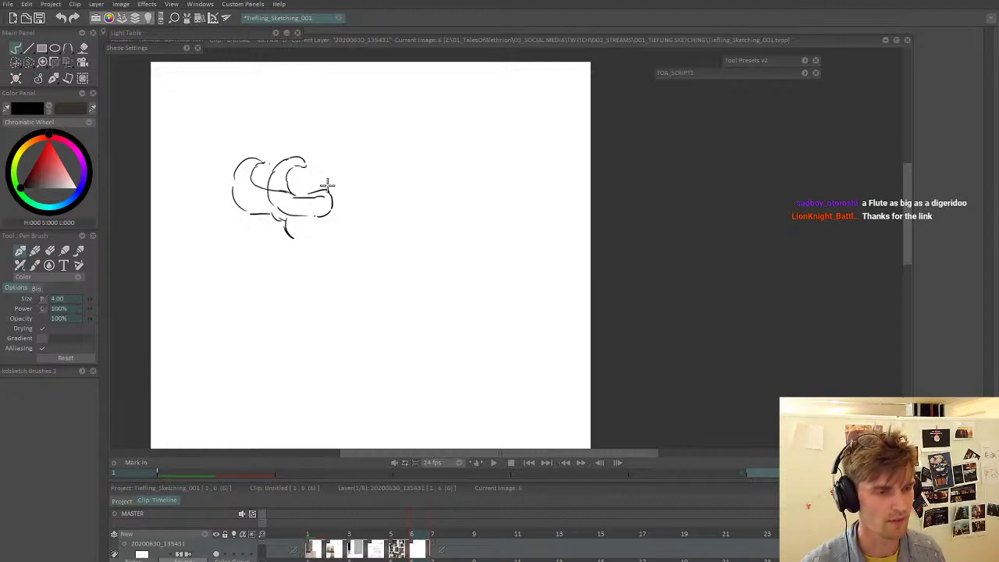
mouse_move(285, 223)
mouse_down()
mouse_move(305, 240)
mouse_move(300, 226)
mouse_move(317, 232)
mouse_move(300, 191)
mouse_move(351, 192)
mouse_move(370, 205)
mouse_move(366, 221)
mouse_move(353, 238)
mouse_move(336, 231)
mouse_move(349, 244)
mouse_move(367, 234)
mouse_move(345, 263)
mouse_up()
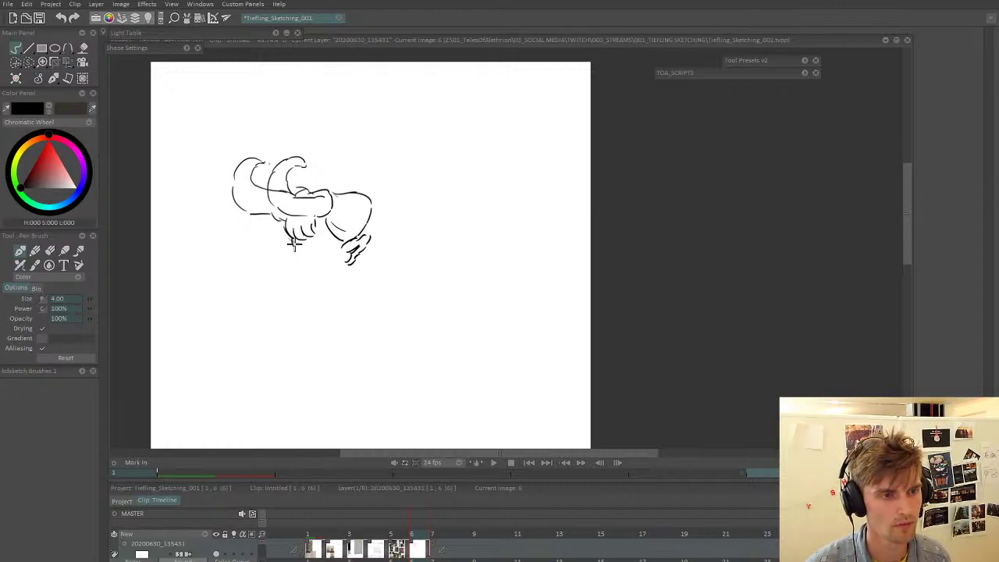
mouse_move(294, 251)
mouse_down()
mouse_move(300, 270)
mouse_move(321, 245)
mouse_up()
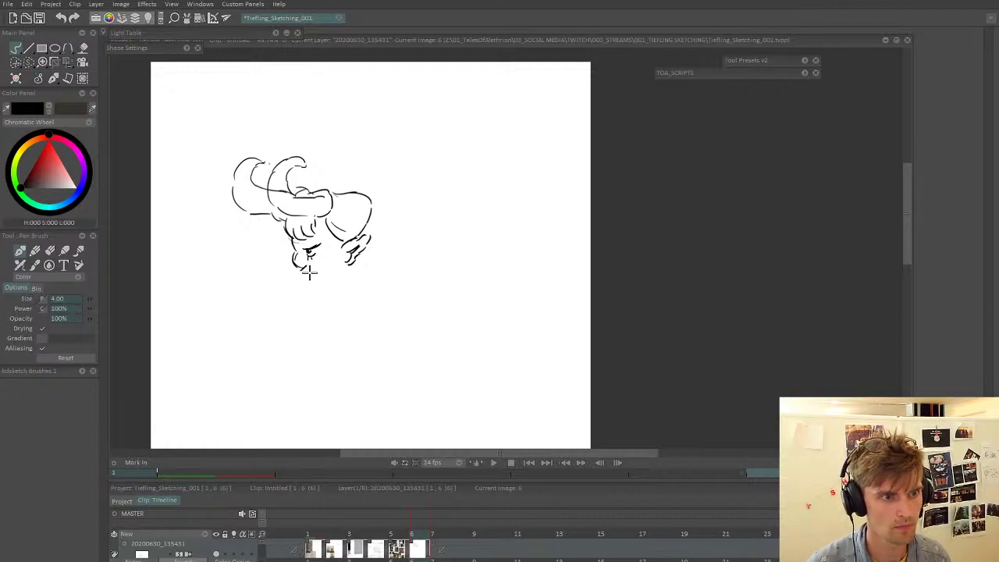
drag(306, 271, 334, 281)
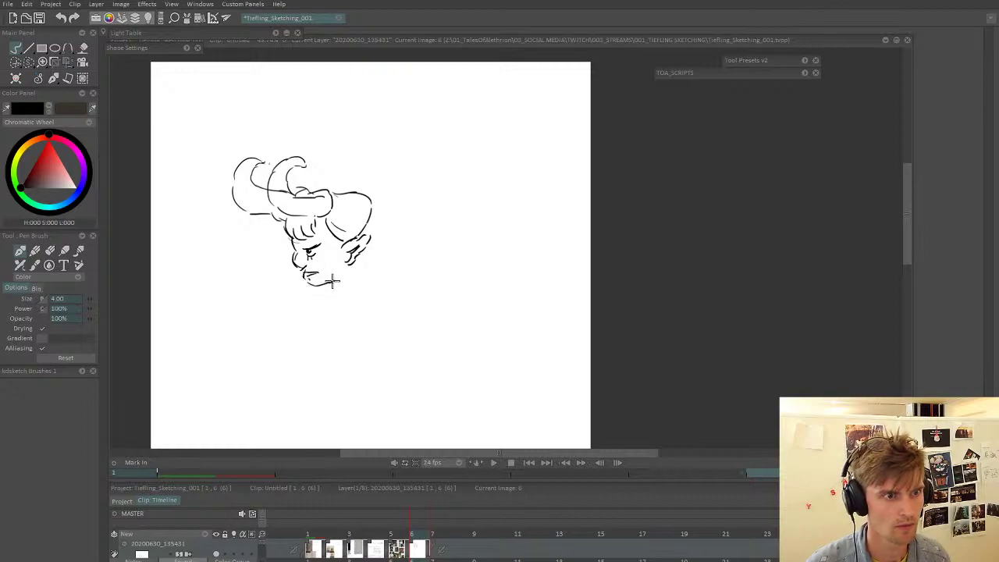
- Reshape the front horn of the head sketch and add the neck and an open V-shaped collar with the Pen brush
key(p)
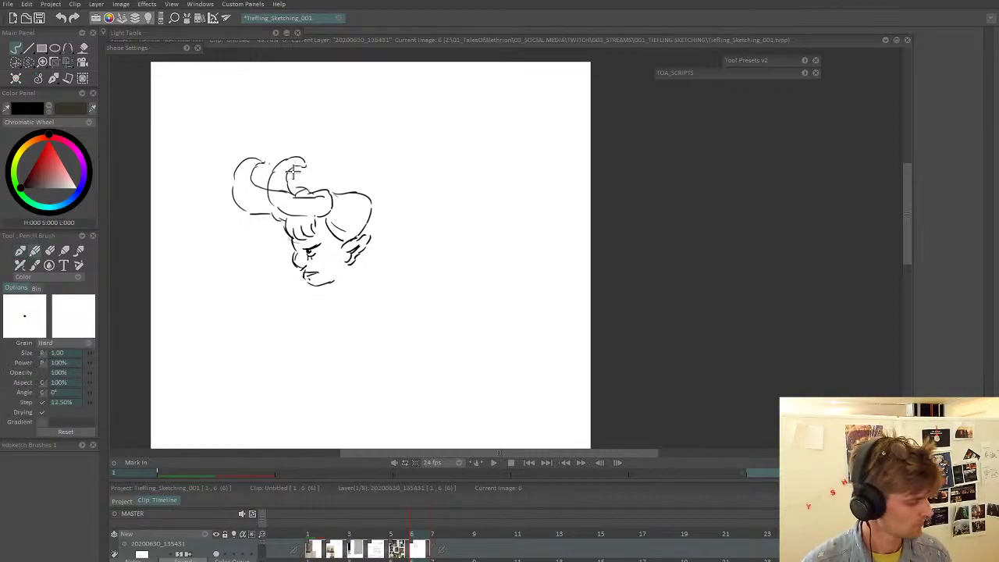
key(shift+b)
mouse_move(318, 168)
mouse_down()
mouse_move(274, 157)
mouse_move(264, 196)
mouse_move(280, 217)
mouse_move(335, 216)
mouse_move(324, 146)
mouse_move(314, 205)
mouse_move(275, 205)
mouse_move(267, 174)
mouse_move(282, 157)
mouse_move(296, 164)
mouse_move(283, 176)
mouse_move(289, 185)
mouse_move(326, 190)
mouse_up()
click(19, 250)
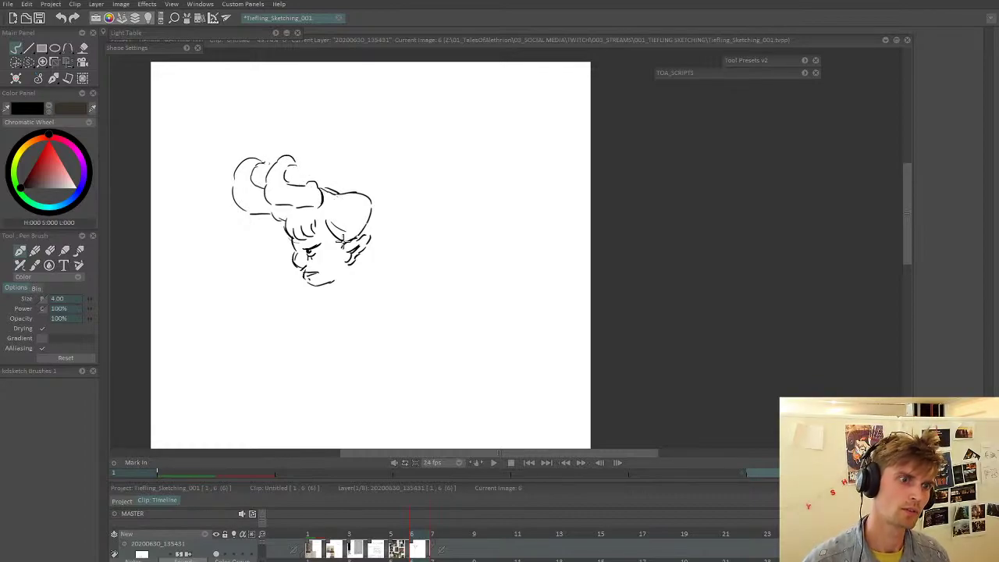
mouse_move(334, 289)
mouse_down()
mouse_move(364, 309)
mouse_move(372, 263)
mouse_up()
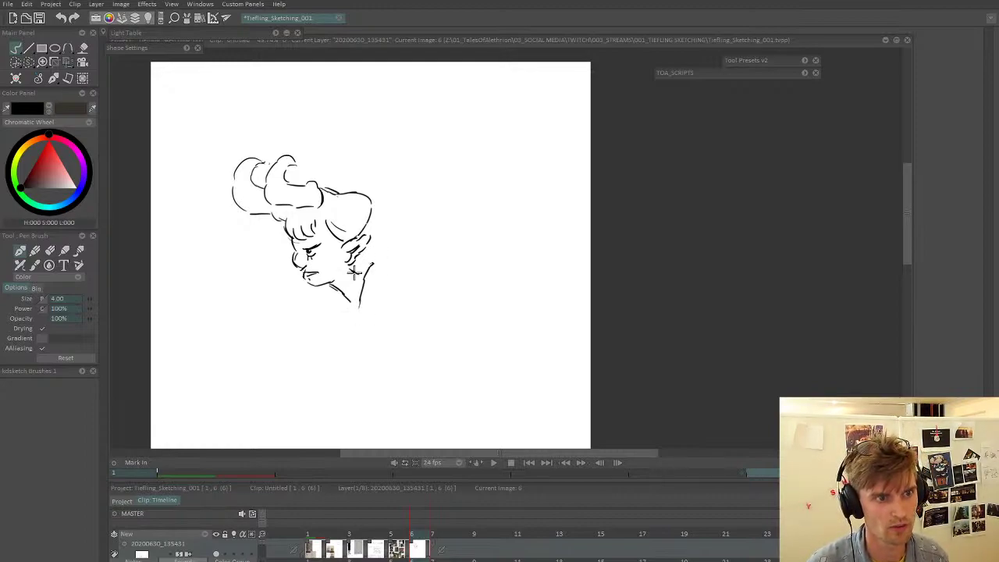
mouse_move(355, 269)
mouse_down()
mouse_move(367, 266)
mouse_move(351, 316)
mouse_move(363, 338)
mouse_move(383, 258)
mouse_up()
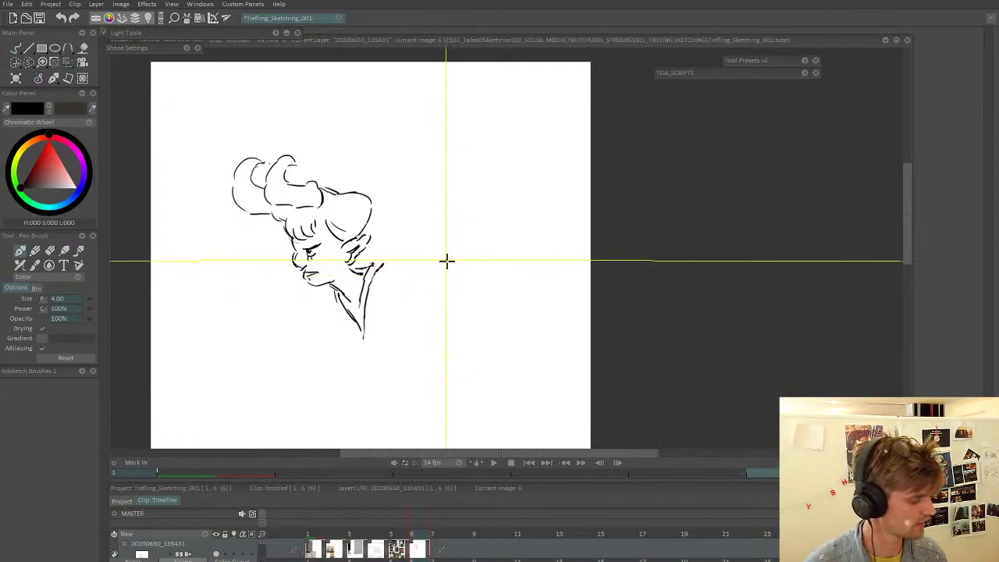
key(b)
scroll(445, 277, down, 3)
scroll(429, 273, up, 2)
scroll(422, 258, down, 1)
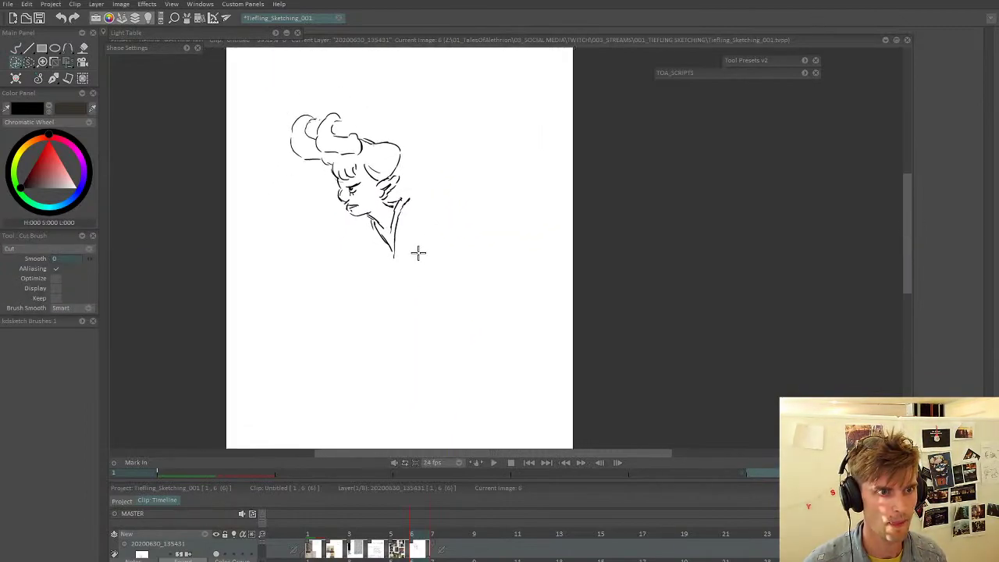
drag(413, 259, 413, 244)
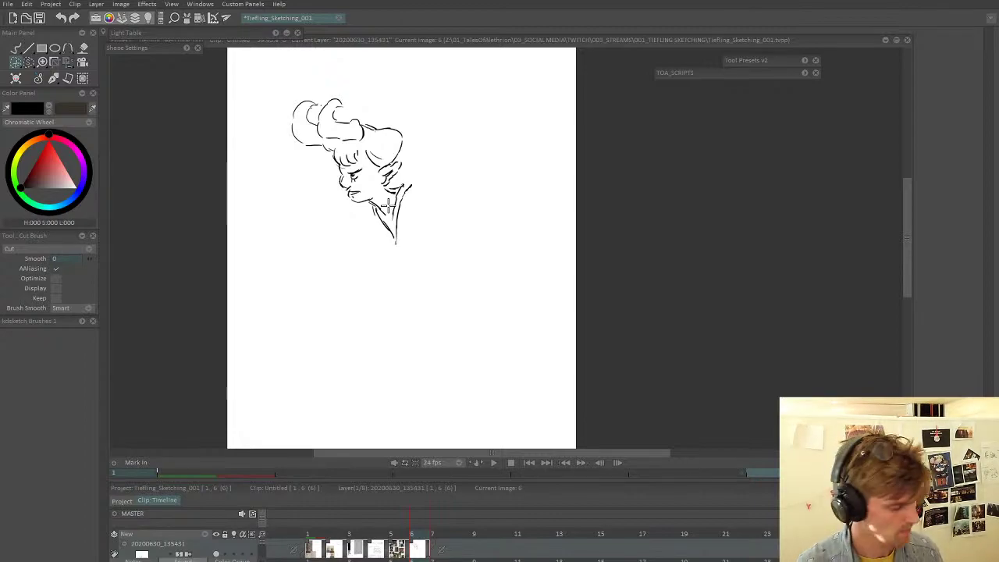
drag(434, 196, 412, 216)
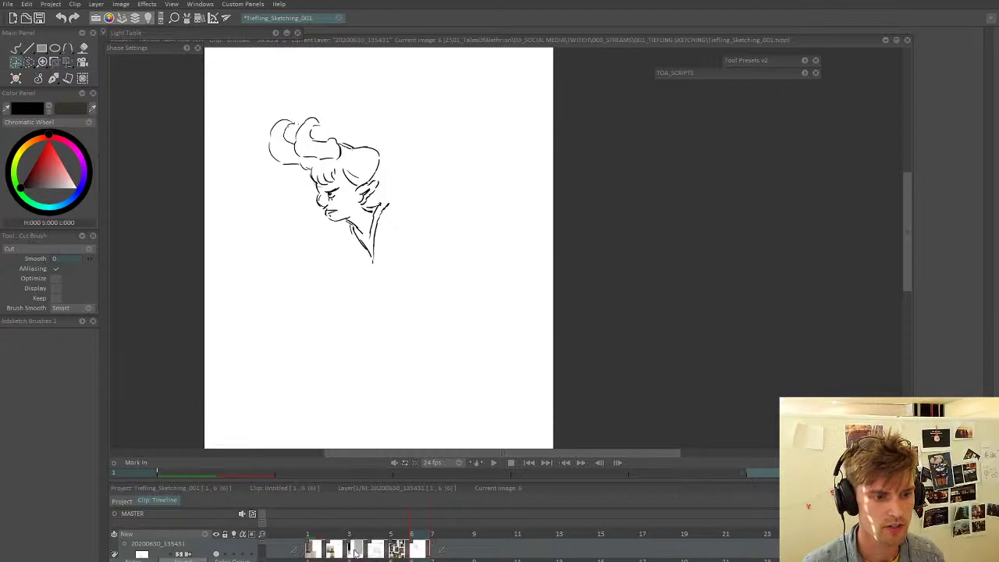
- Add a new anim layer at frame 3 and lower the opacity of the reference layer beneath it to 17%
click(363, 528)
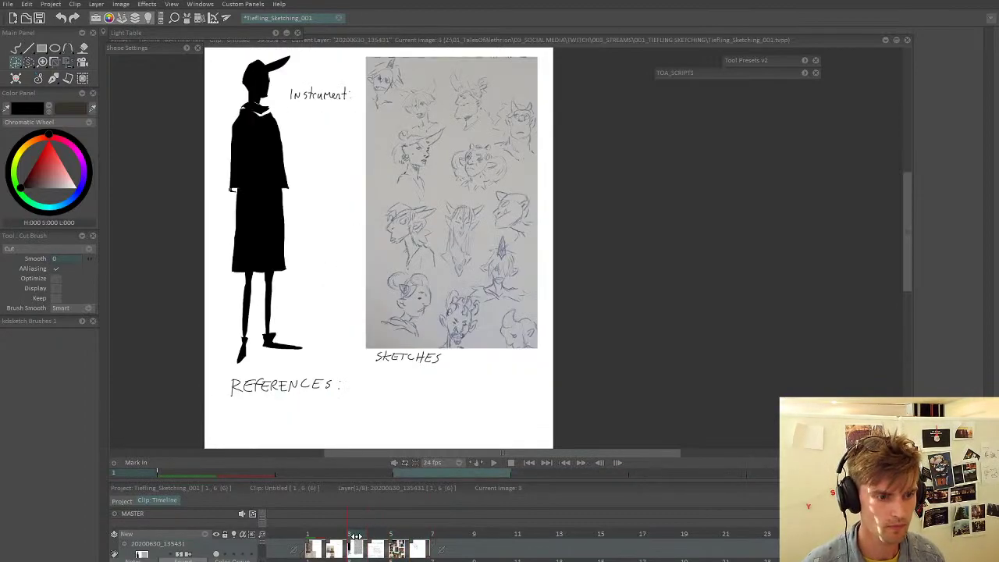
click(204, 534)
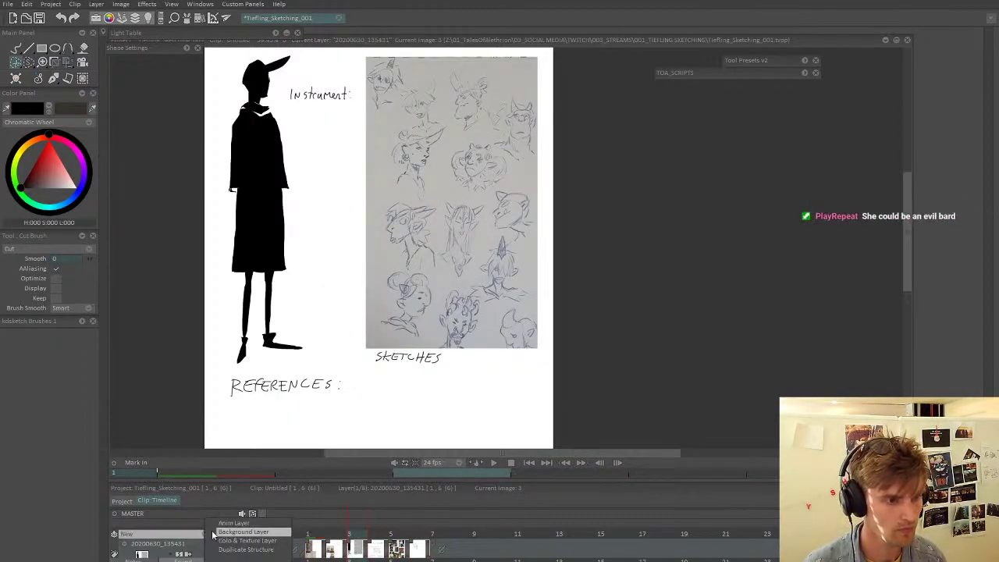
click(226, 525)
key(Left)
key(Right)
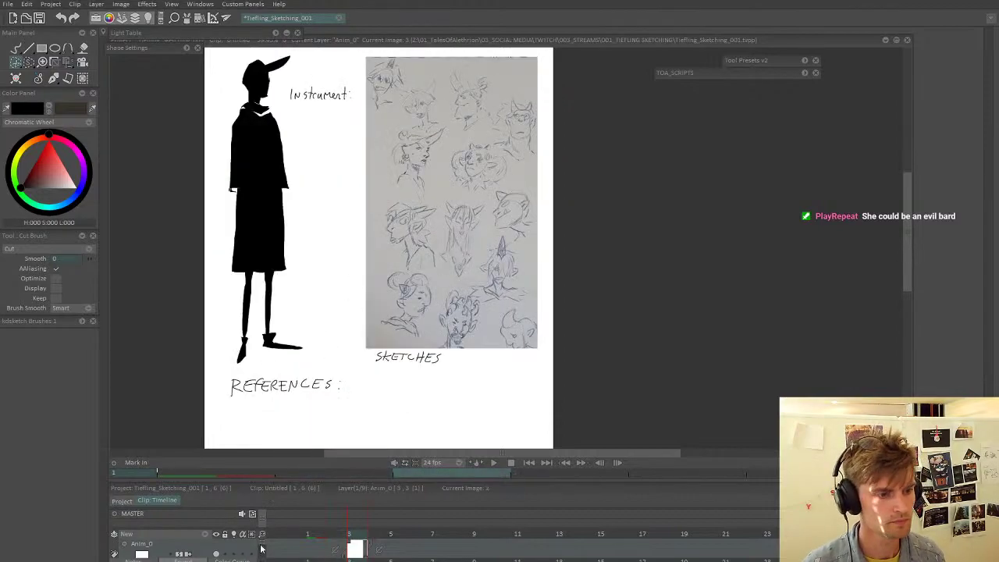
mouse_move(264, 546)
mouse_down()
mouse_move(224, 551)
mouse_move(217, 477)
mouse_up()
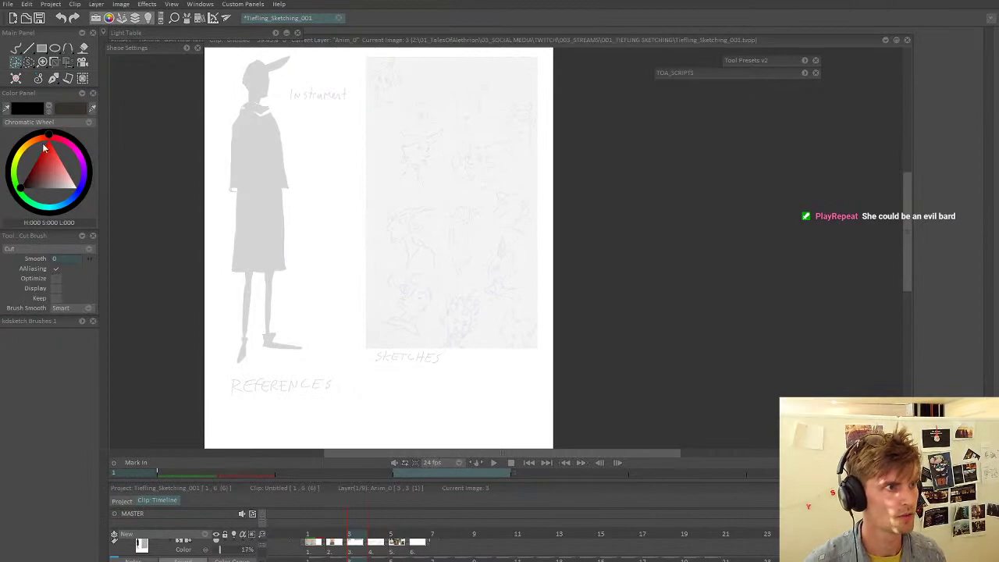
- Try to trace the forward-pointing horn of the faded silhouette with the Pen brush at size 4
click(16, 49)
scroll(304, 241, up, 1)
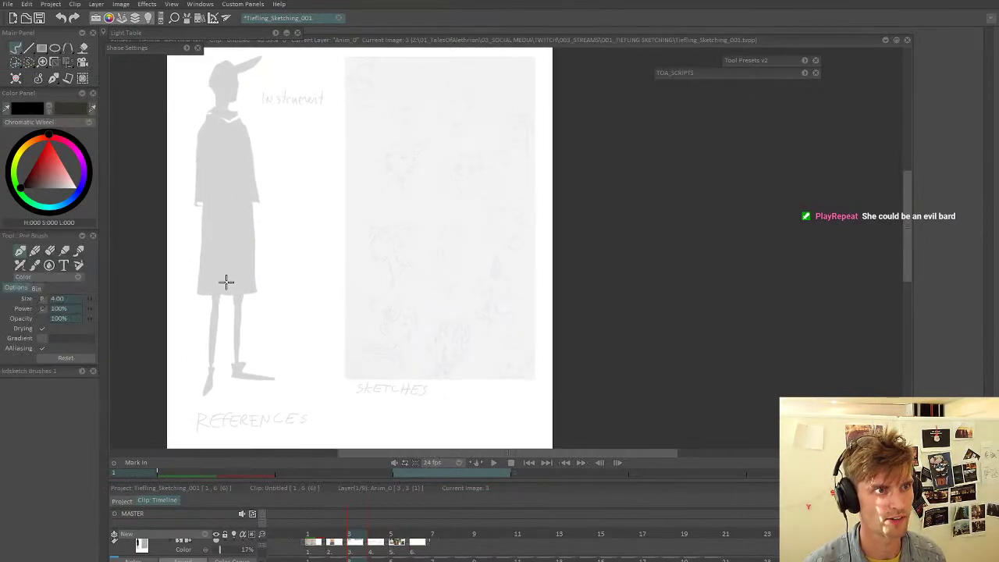
mouse_move(239, 75)
mouse_down()
mouse_move(262, 56)
mouse_move(220, 65)
mouse_up()
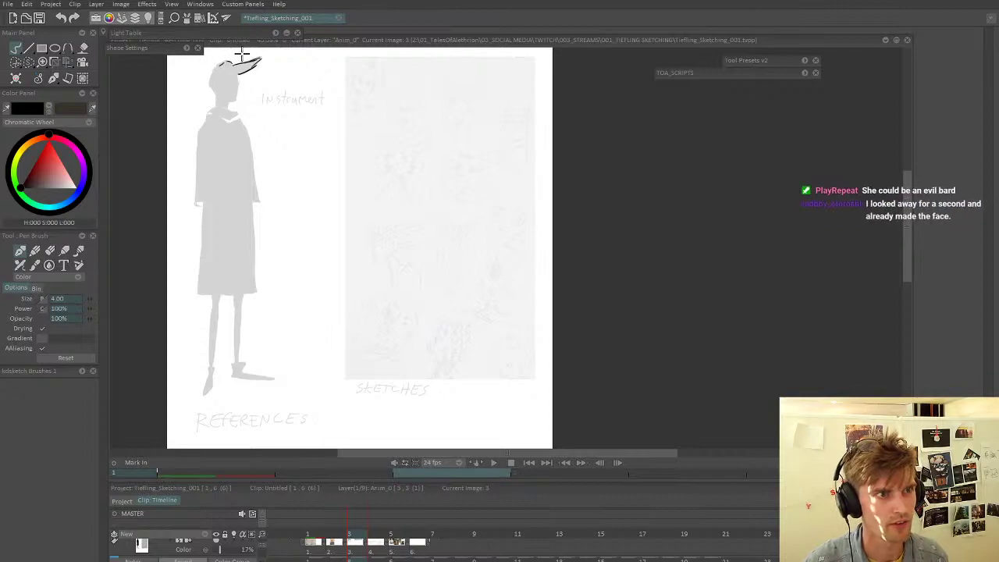
scroll(239, 101, up, 3)
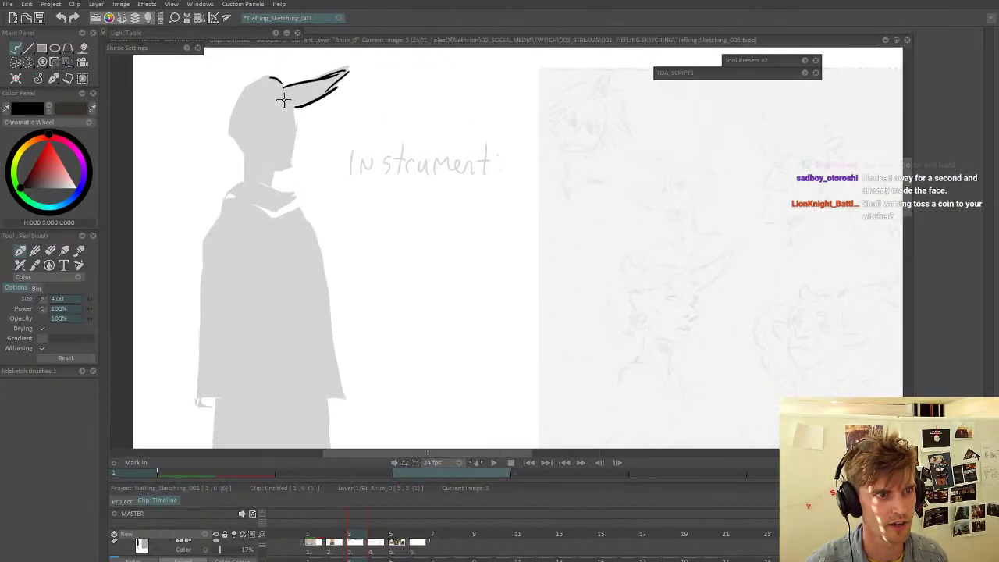
drag(289, 110, 279, 100)
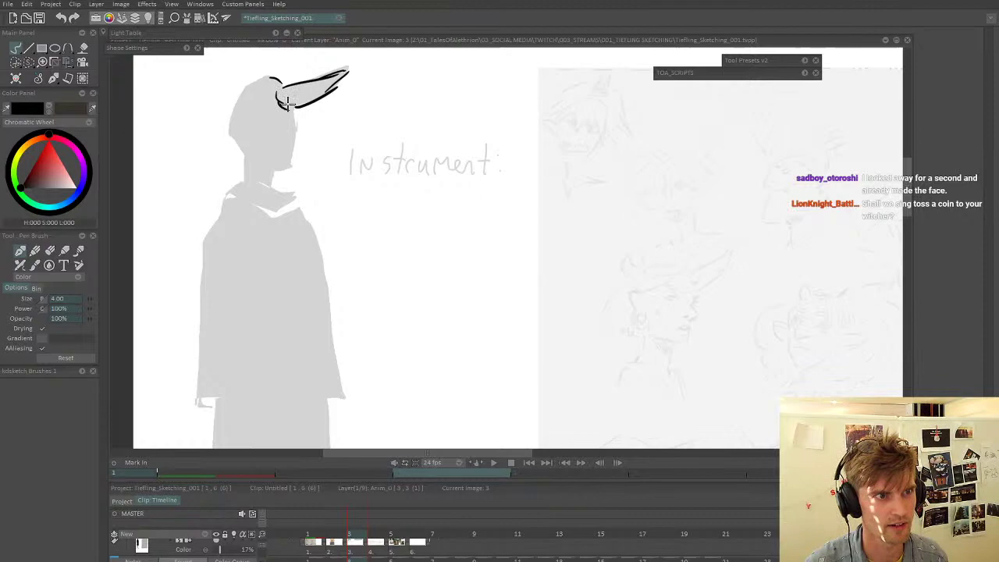
- Set the pen size to 3, clear the first horn strokes and redraw the long pointed horn over the silhouette
click(89, 299)
drag(342, 147, 324, 185)
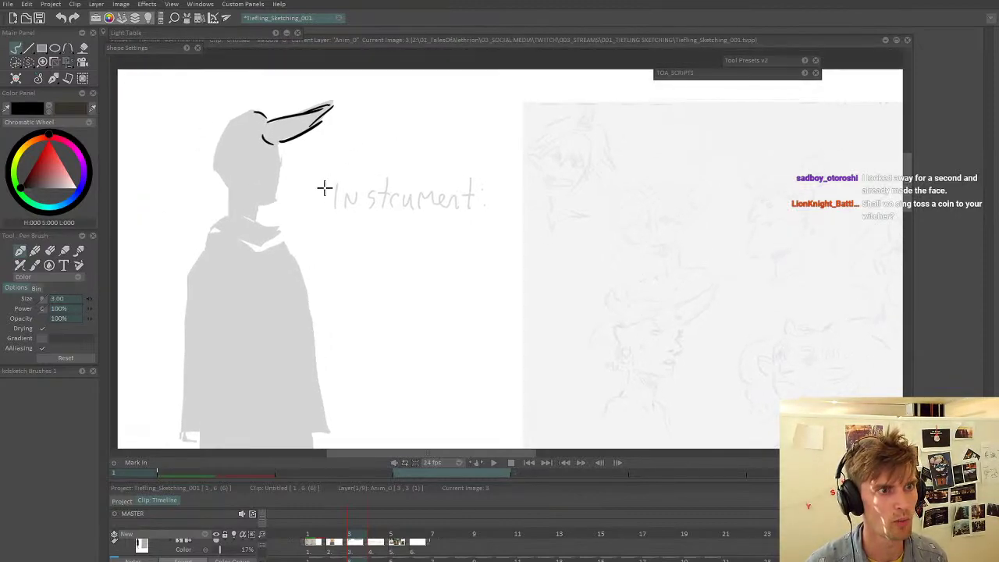
key(Delete)
drag(281, 147, 337, 108)
drag(269, 126, 343, 106)
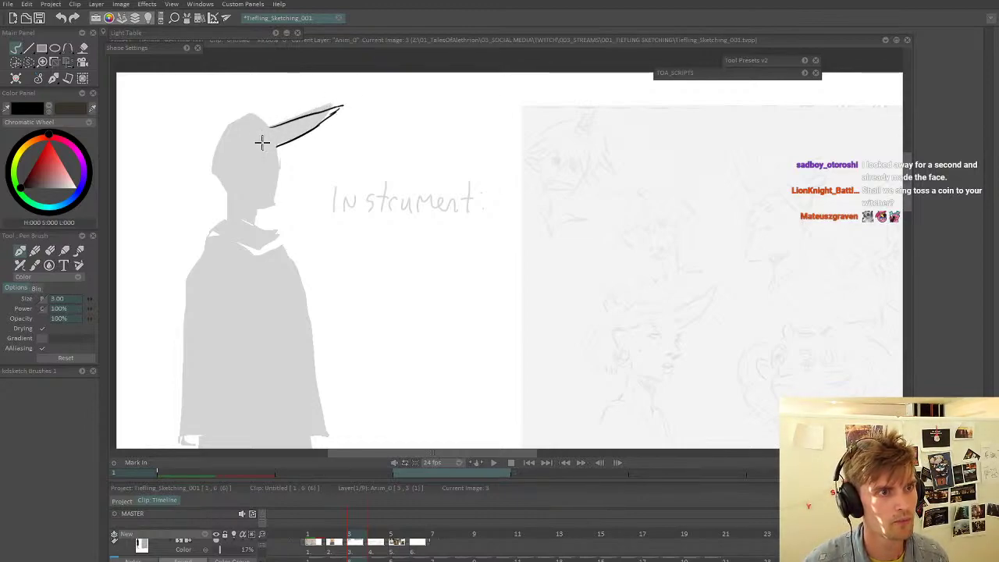
drag(277, 146, 262, 144)
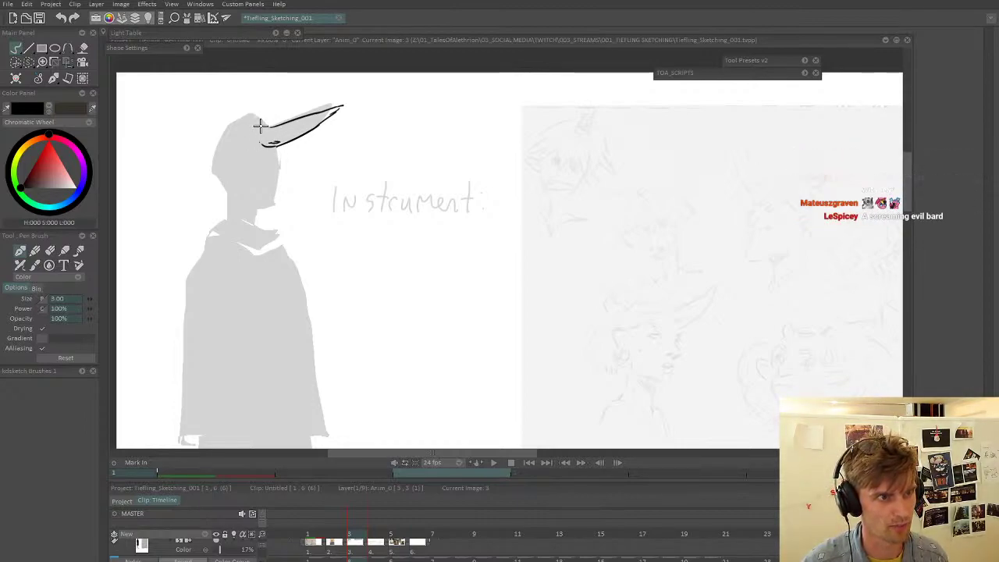
- Draw the swept-back hairline, the near ear and long wavy hair falling in pointed locks behind the silhouette
mouse_move(261, 125)
mouse_down()
mouse_move(238, 117)
mouse_move(249, 114)
mouse_move(265, 133)
mouse_move(208, 179)
mouse_move(224, 178)
mouse_up()
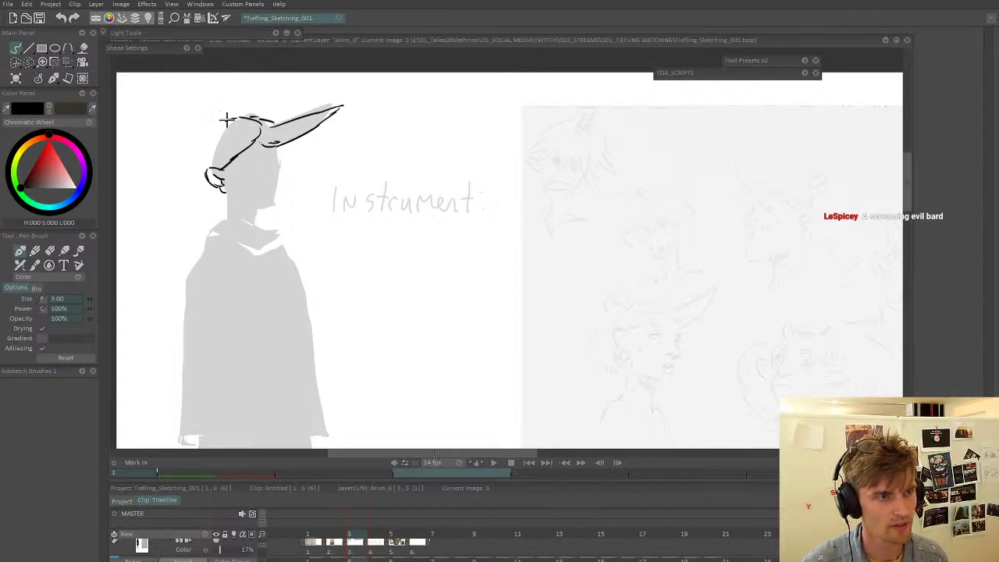
mouse_move(226, 119)
mouse_down()
mouse_move(178, 161)
mouse_move(184, 172)
mouse_up()
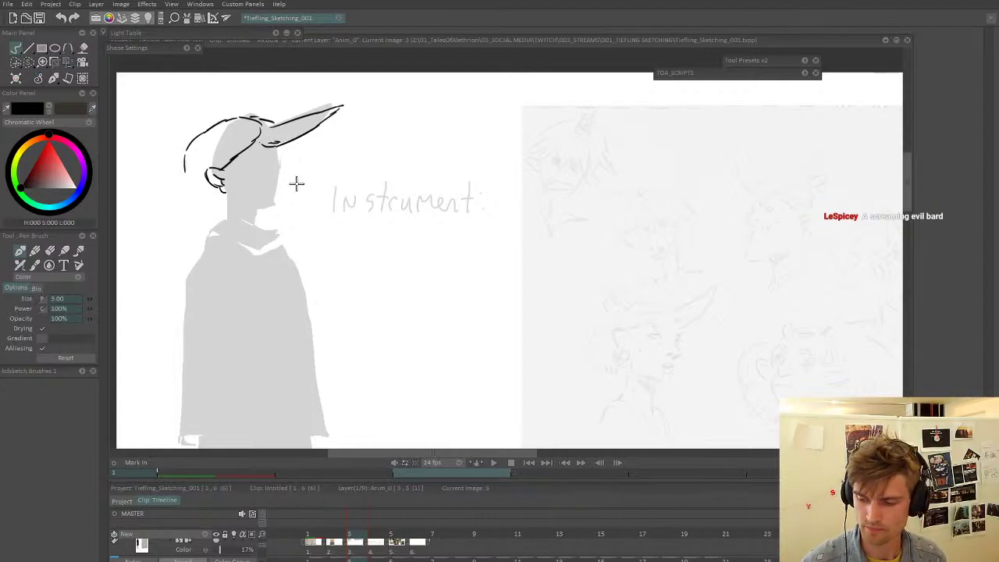
mouse_move(288, 197)
mouse_down()
mouse_move(301, 183)
mouse_move(256, 206)
mouse_move(287, 183)
mouse_up()
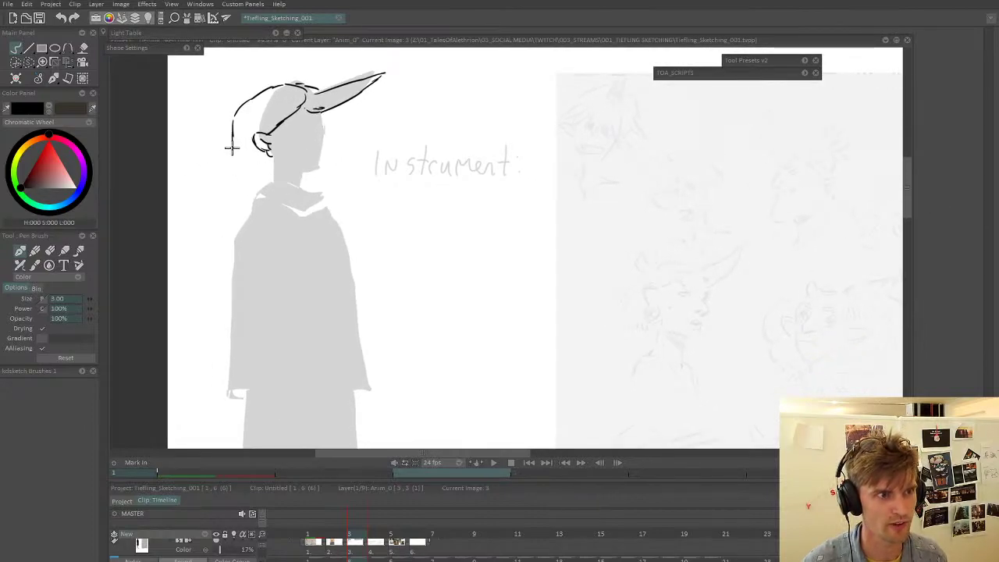
mouse_move(229, 147)
mouse_down()
mouse_move(206, 178)
mouse_move(200, 221)
mouse_up()
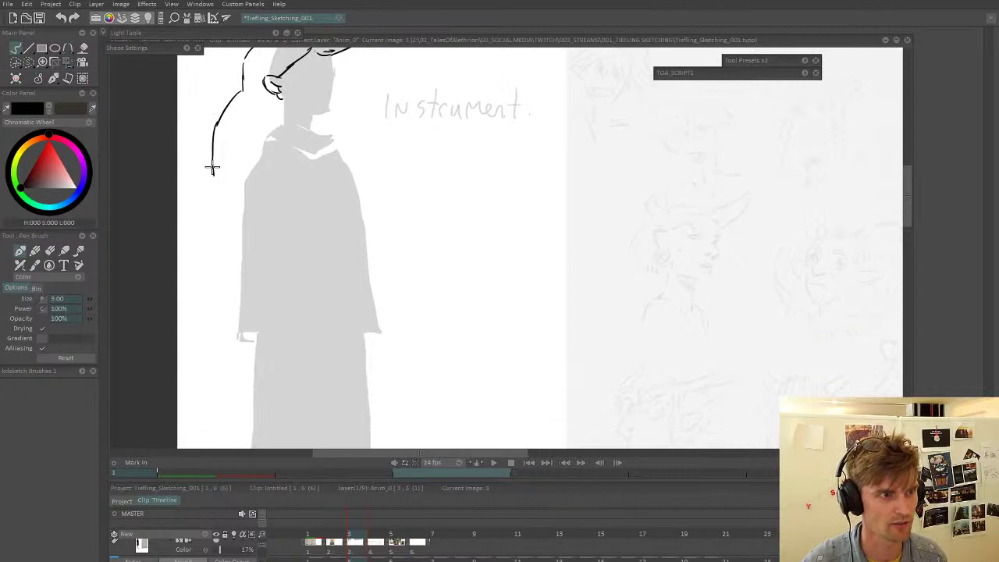
mouse_move(214, 148)
mouse_down()
mouse_move(227, 191)
mouse_move(217, 183)
mouse_move(192, 220)
mouse_move(188, 271)
mouse_move(200, 297)
mouse_move(193, 291)
mouse_move(209, 284)
mouse_move(228, 311)
mouse_up()
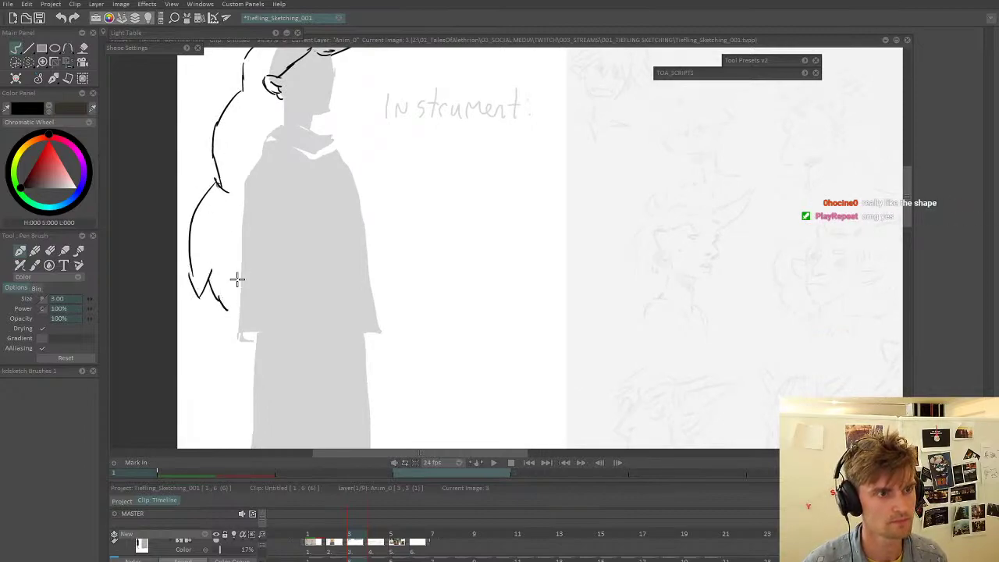
drag(243, 276, 226, 340)
- Draw the face contour and chin, thick eyebrows, eyes and a pointed nose on the silhouette's head
mouse_move(314, 116)
mouse_down()
mouse_move(318, 147)
mouse_move(279, 221)
mouse_move(262, 231)
mouse_move(254, 223)
mouse_up()
scroll(319, 147, up, 3)
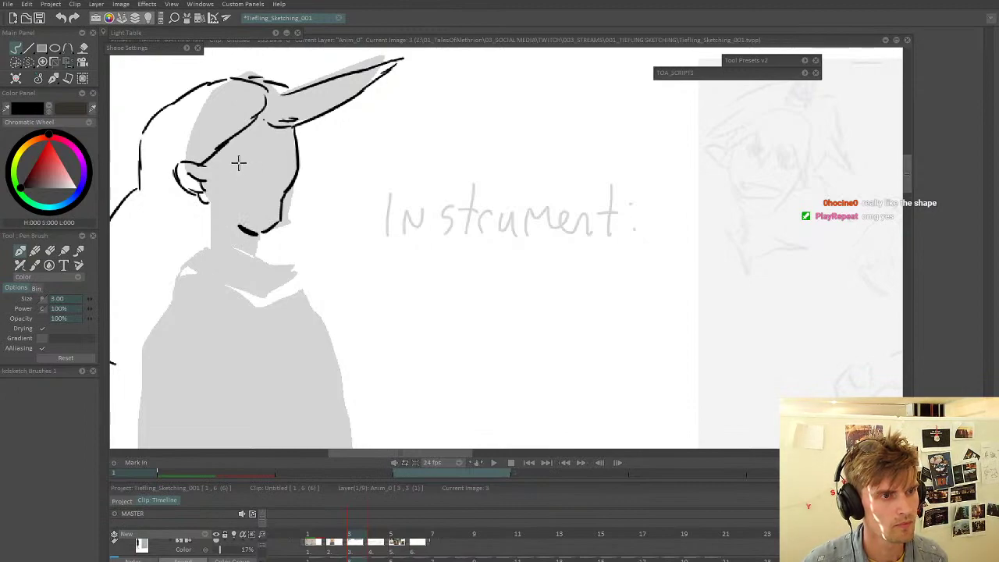
drag(236, 156, 294, 153)
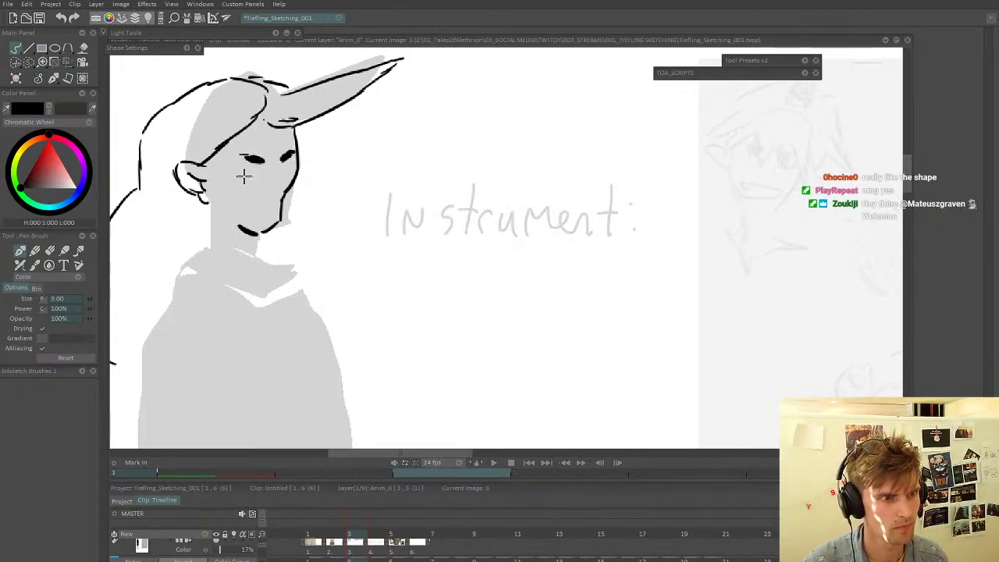
mouse_move(241, 174)
mouse_down()
mouse_move(290, 168)
mouse_move(268, 187)
mouse_move(276, 200)
mouse_up()
key(ctrl+z)
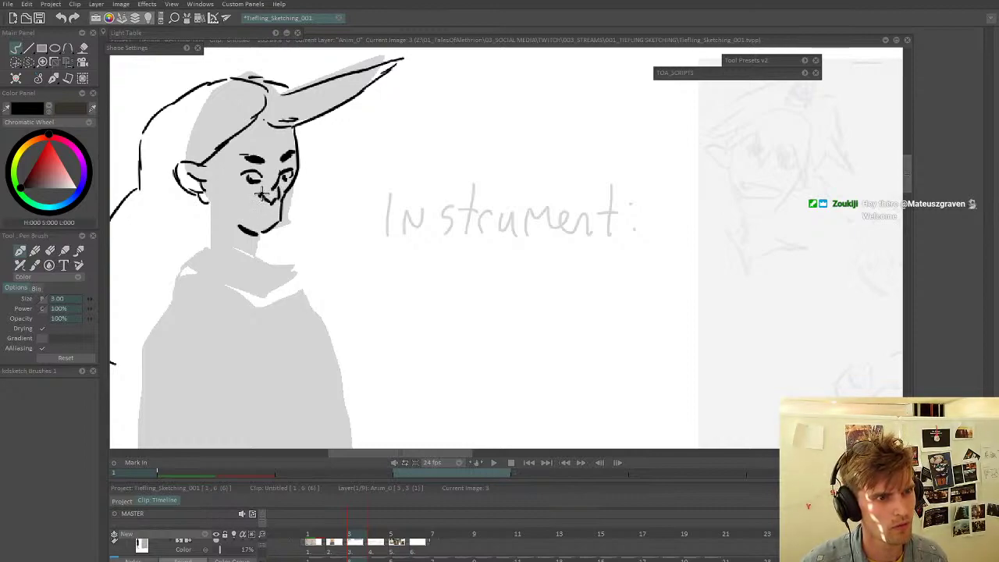
- Undo the last face strokes and draw an open mouth with small fangs and the far pointed ear
key(ctrl+z)
key(ctrl+z)
mouse_move(276, 186)
mouse_down()
mouse_move(265, 218)
mouse_move(286, 210)
mouse_move(317, 162)
mouse_move(297, 184)
mouse_move(302, 158)
mouse_up()
scroll(258, 200, down, 2)
scroll(254, 203, up, 3)
scroll(258, 154, down, 2)
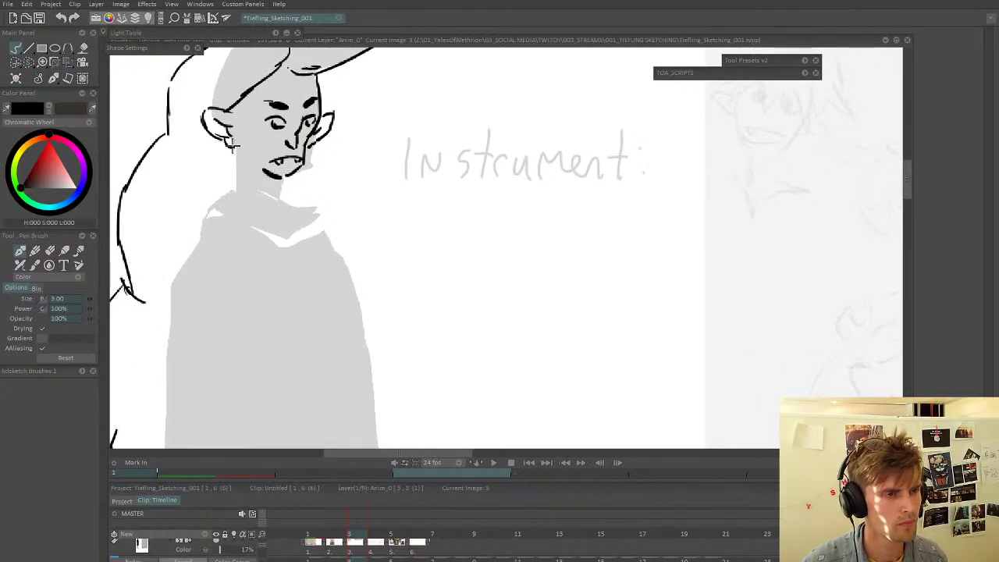
- Draw both sides of the neck and the start of the shoulder line below the head
drag(236, 140, 237, 190)
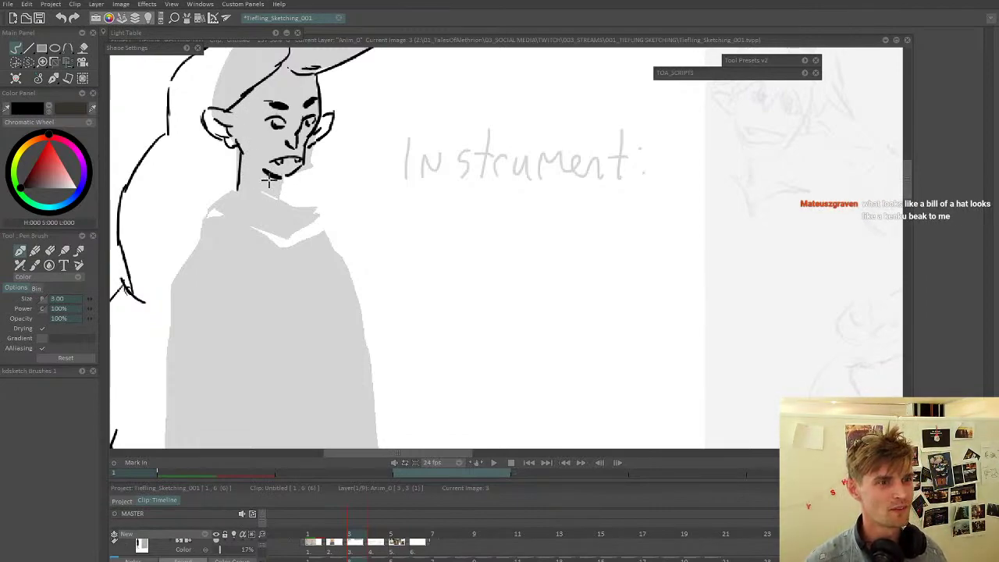
drag(266, 175, 263, 204)
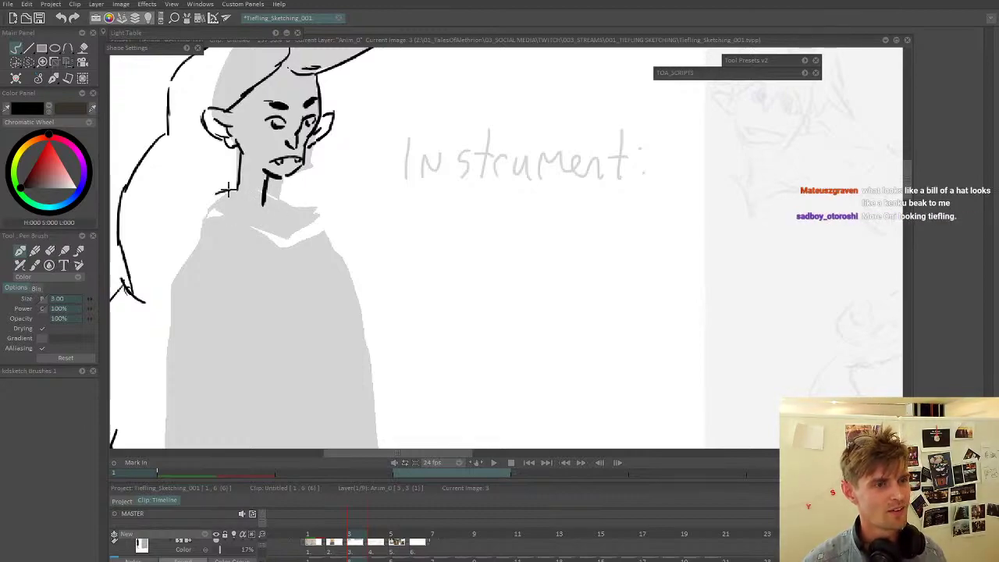
scroll(310, 287, down, 3)
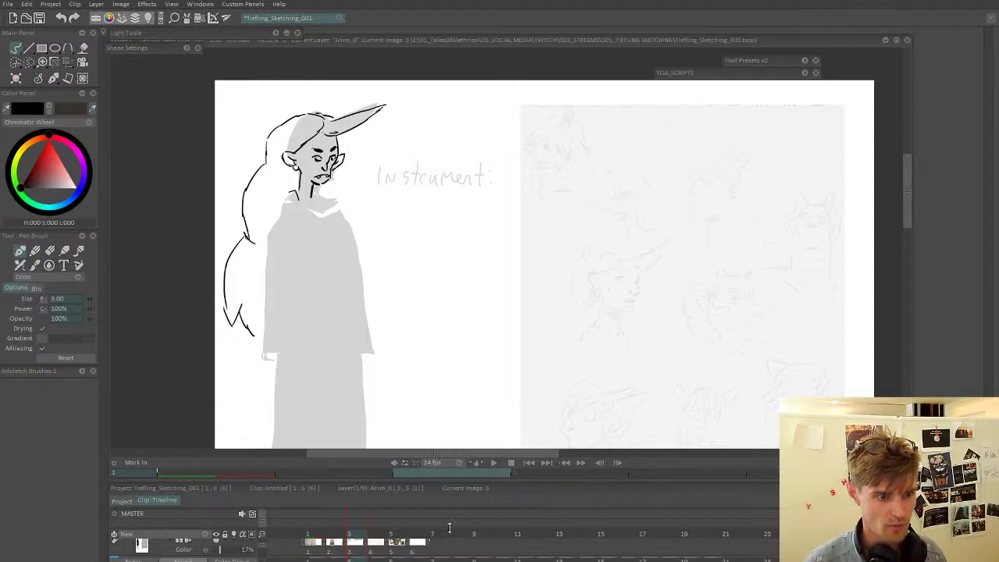
- On the reference photos of frame 5, trace the woman's blouse with its folds, waistband, puffed sleeve and both hands
key(Right)
key(Right)
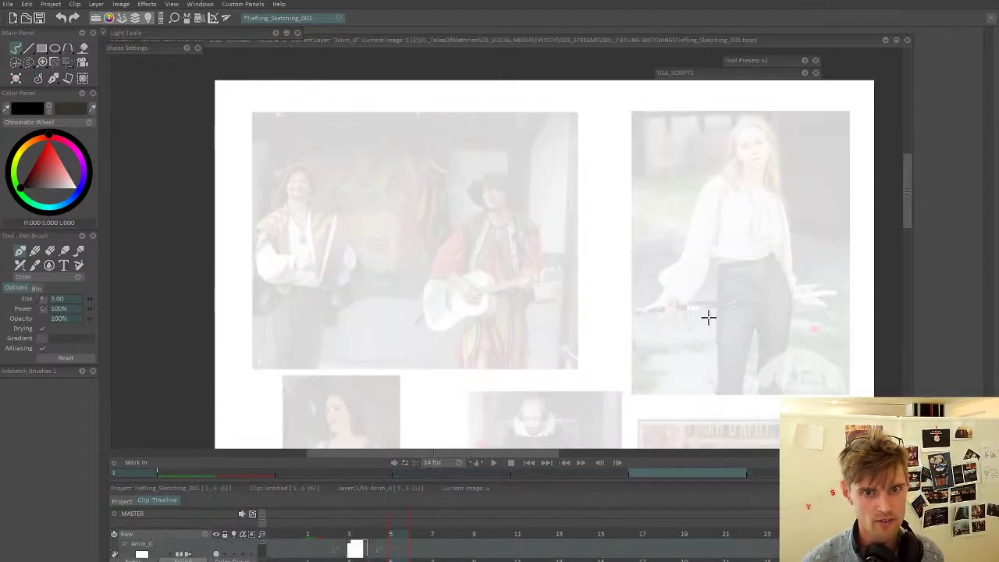
drag(721, 271, 571, 248)
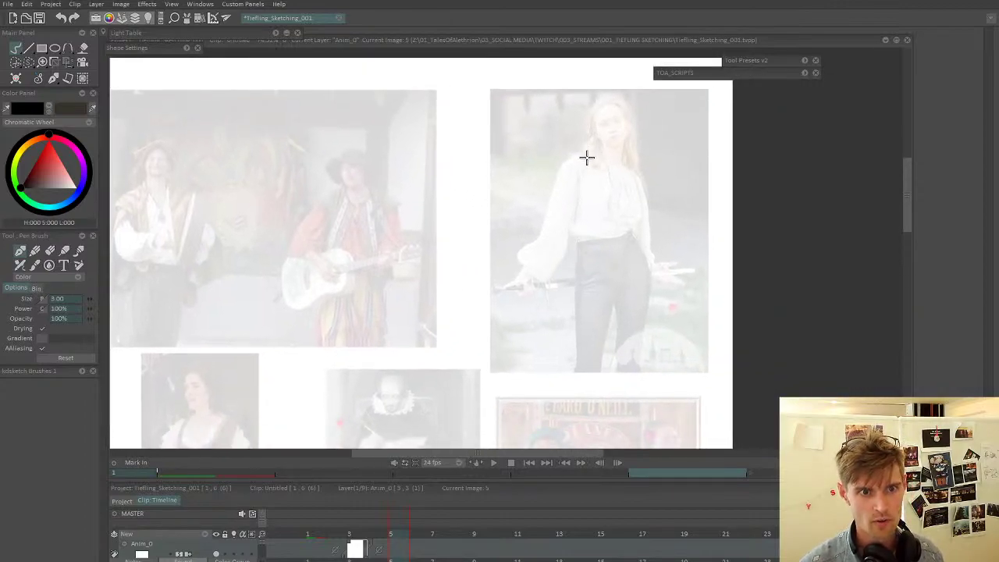
drag(586, 159, 570, 156)
key(ctrl+z)
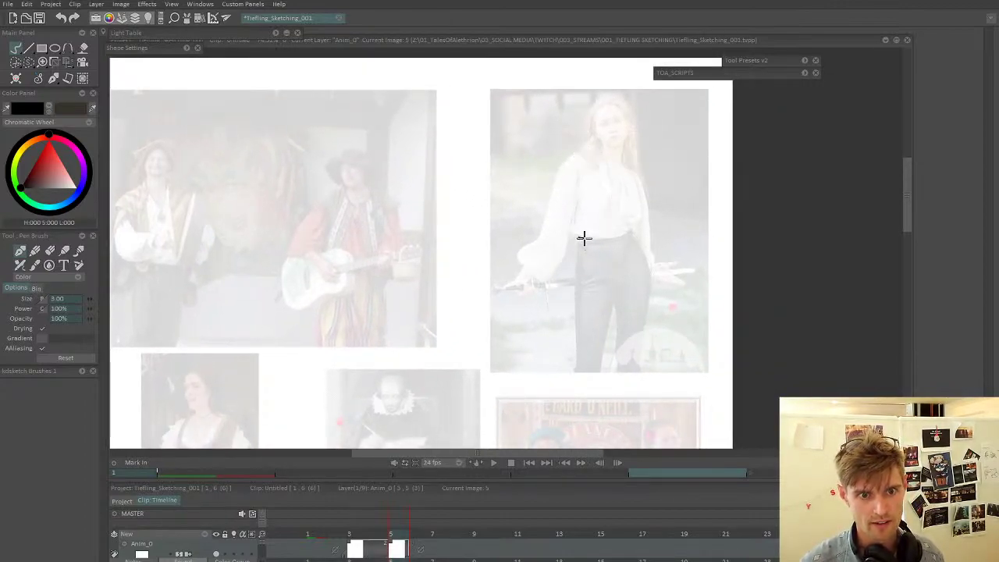
drag(584, 238, 633, 229)
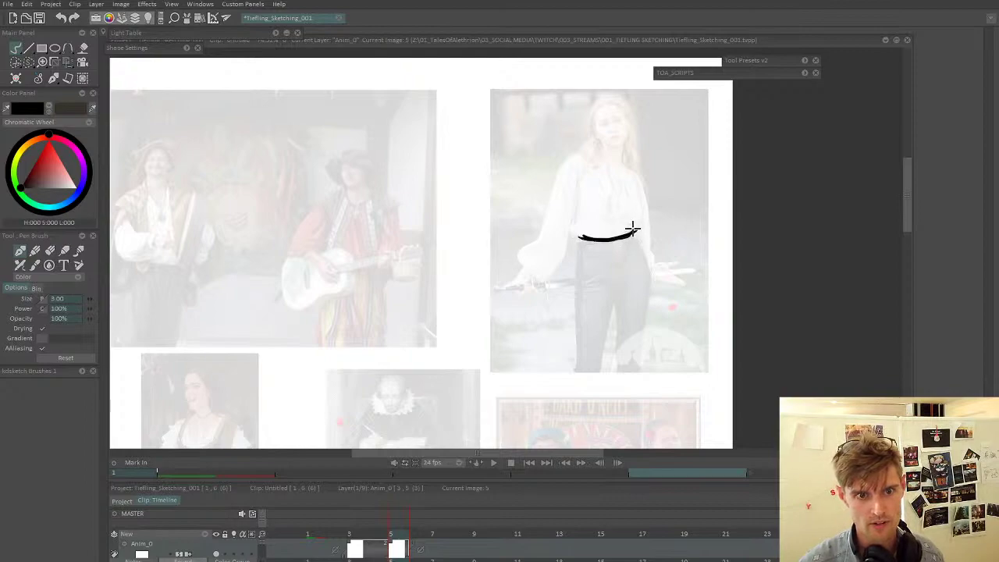
mouse_move(586, 183)
mouse_down()
mouse_move(630, 227)
mouse_move(633, 191)
mouse_move(613, 209)
mouse_move(578, 186)
mouse_move(540, 281)
mouse_up()
mouse_move(539, 281)
mouse_down()
mouse_move(516, 250)
mouse_move(528, 279)
mouse_move(522, 245)
mouse_move(534, 246)
mouse_move(574, 152)
mouse_move(636, 184)
mouse_move(658, 269)
mouse_move(686, 279)
mouse_move(680, 283)
mouse_up()
key(ctrl+z)
key(ctrl+z)
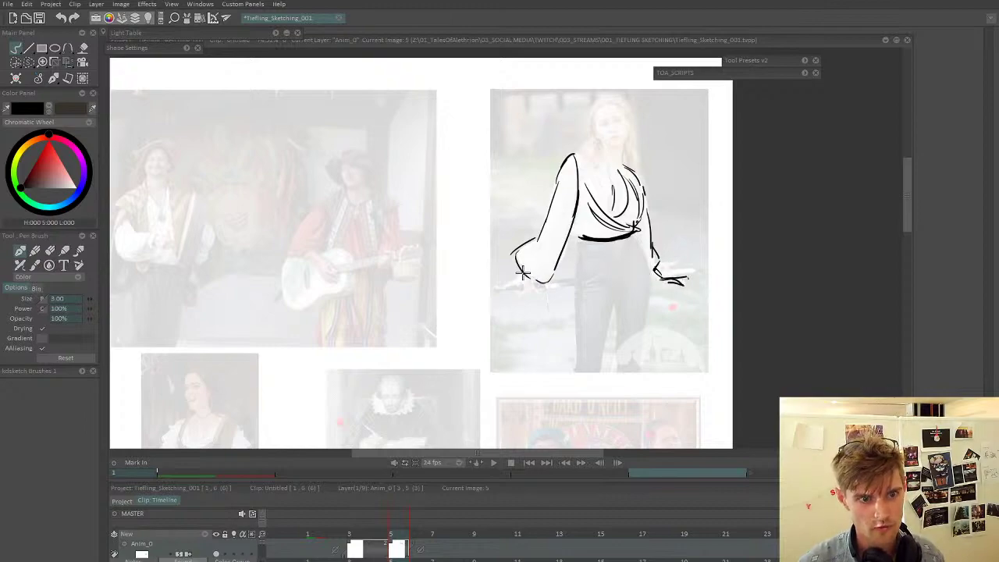
mouse_move(523, 273)
mouse_down()
mouse_move(515, 295)
mouse_move(524, 297)
mouse_up()
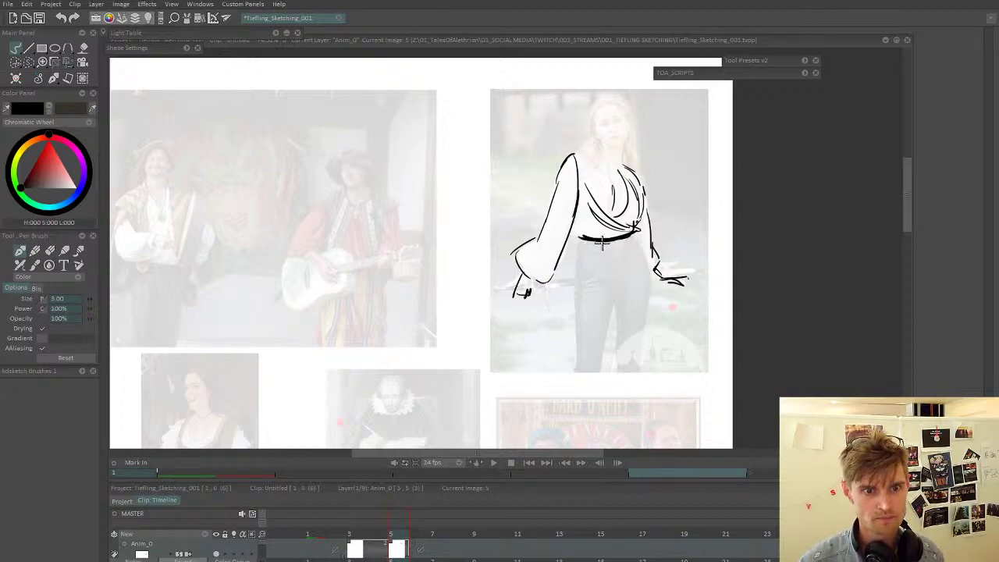
- Trace the high-waisted trousers, with crotch folds and both legs, below the blouse on the same reference photo
mouse_move(602, 243)
mouse_down()
mouse_move(607, 208)
mouse_move(581, 277)
mouse_move(639, 250)
mouse_move(598, 263)
mouse_move(620, 215)
mouse_move(618, 281)
mouse_up()
key(ctrl+z)
mouse_move(626, 247)
mouse_down()
mouse_move(614, 305)
mouse_move(597, 302)
mouse_up()
mouse_move(596, 291)
mouse_down()
mouse_move(595, 228)
mouse_move(632, 262)
mouse_up()
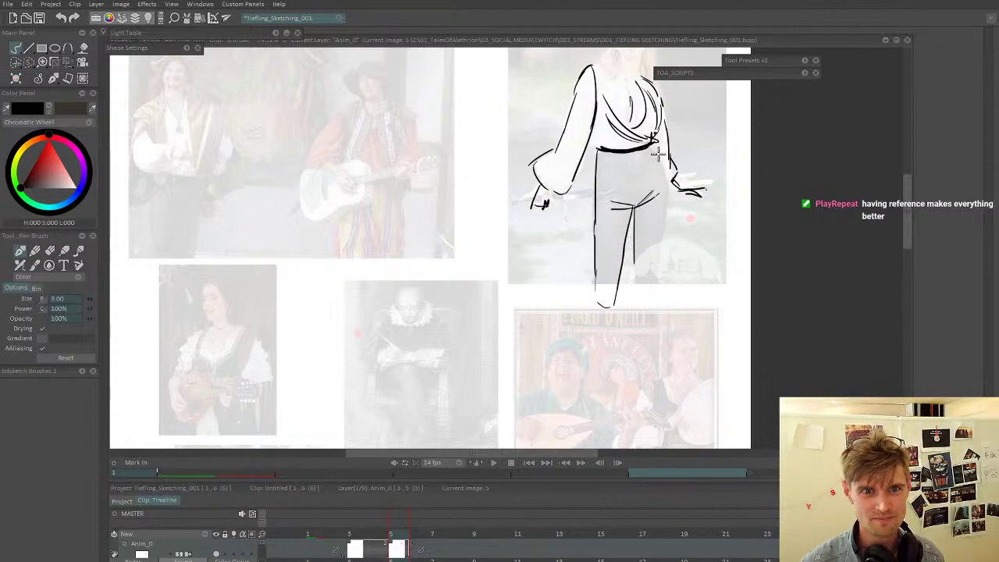
- Return to the character silhouette on frame 3 and cut away the lower end of the front neck line
scroll(586, 228, down, 3)
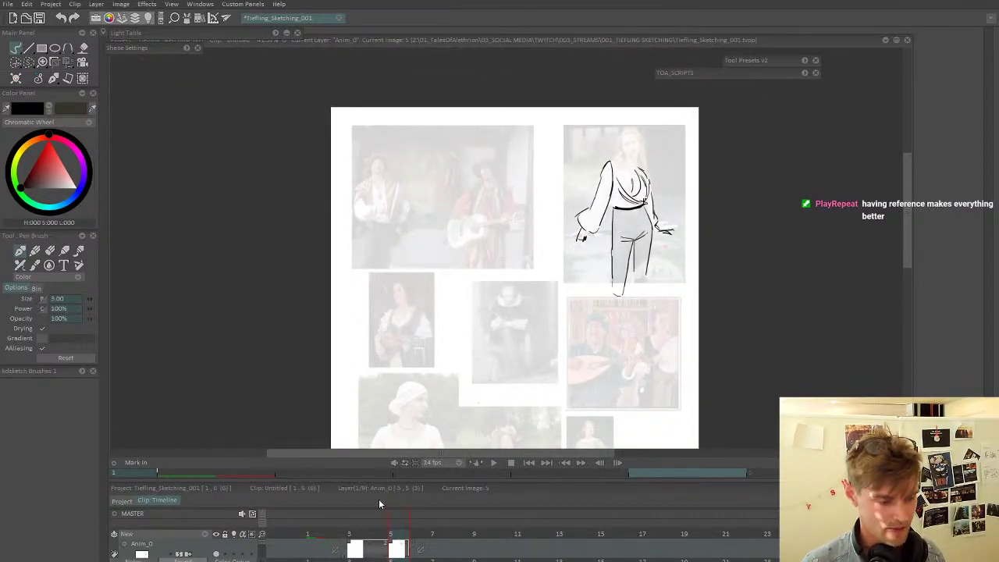
key(Left)
key(Left)
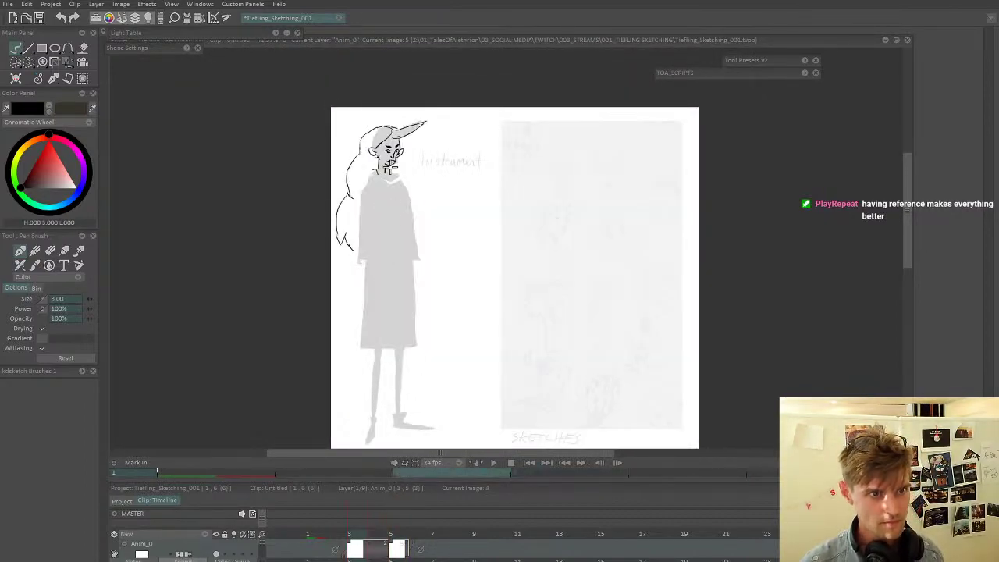
mouse_move(389, 168)
mouse_down()
mouse_move(450, 164)
mouse_move(366, 161)
mouse_up()
scroll(368, 159, up, 3)
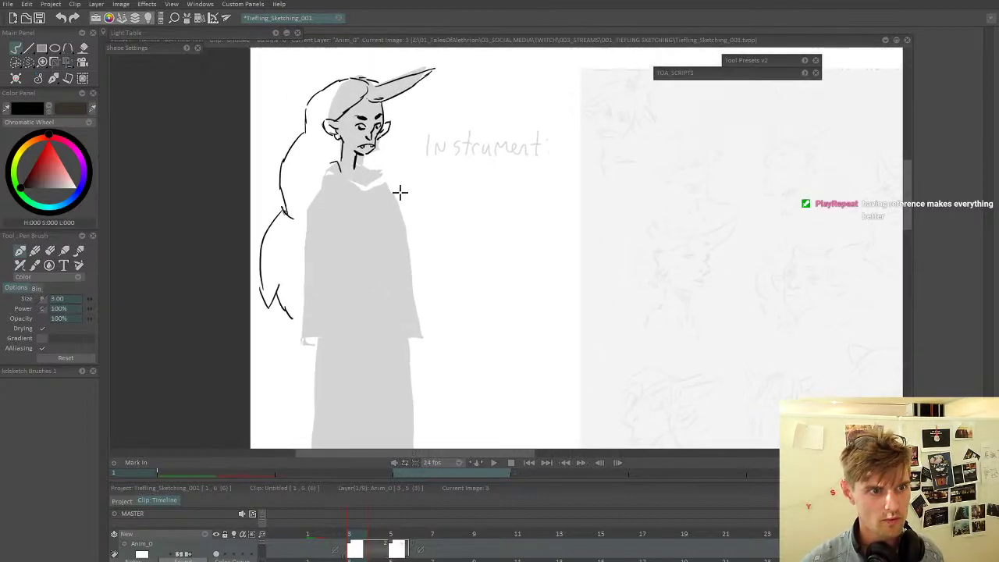
drag(399, 192, 410, 215)
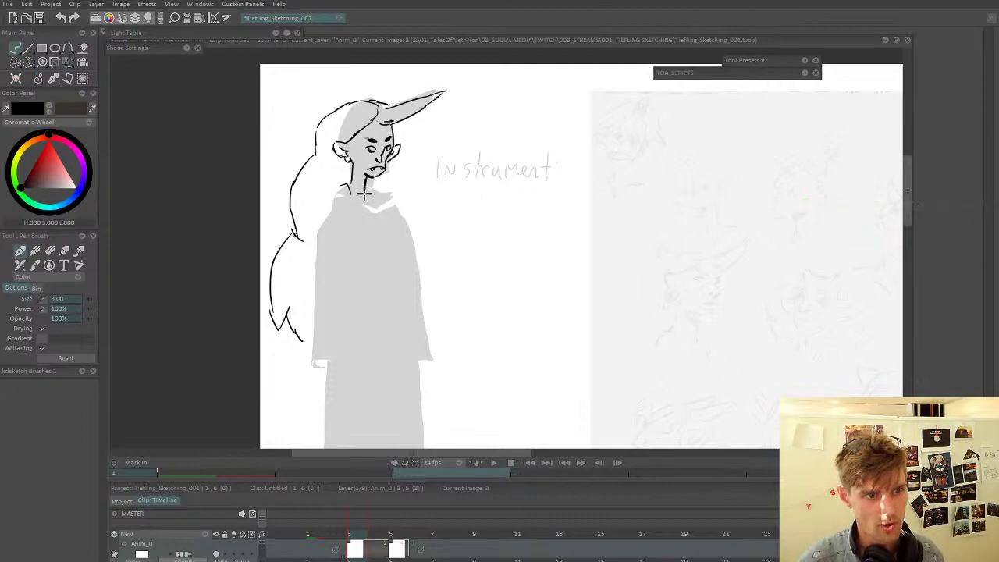
drag(360, 283, 388, 163)
scroll(339, 206, down, 1)
drag(343, 210, 314, 281)
scroll(342, 215, up, 3)
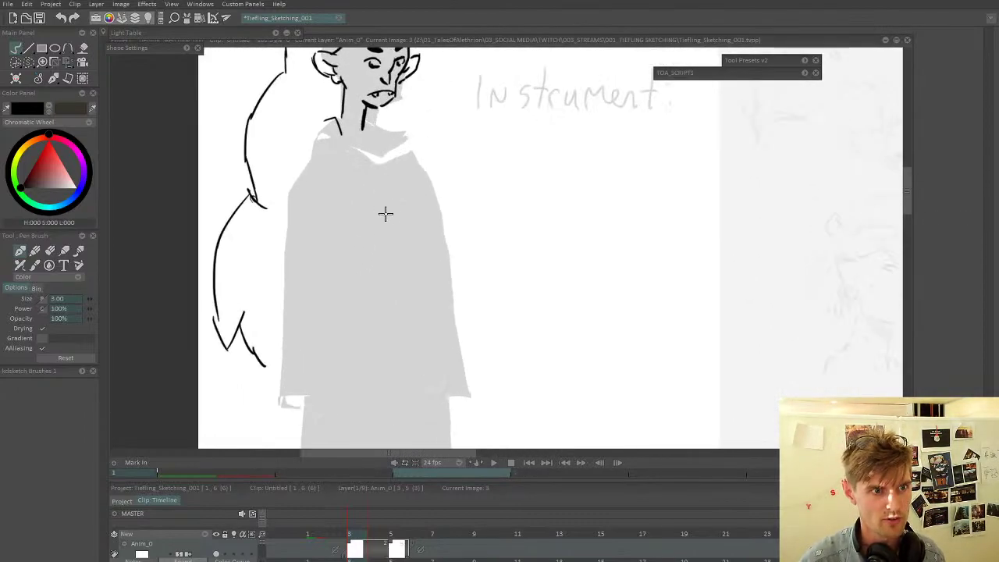
drag(388, 163, 383, 201)
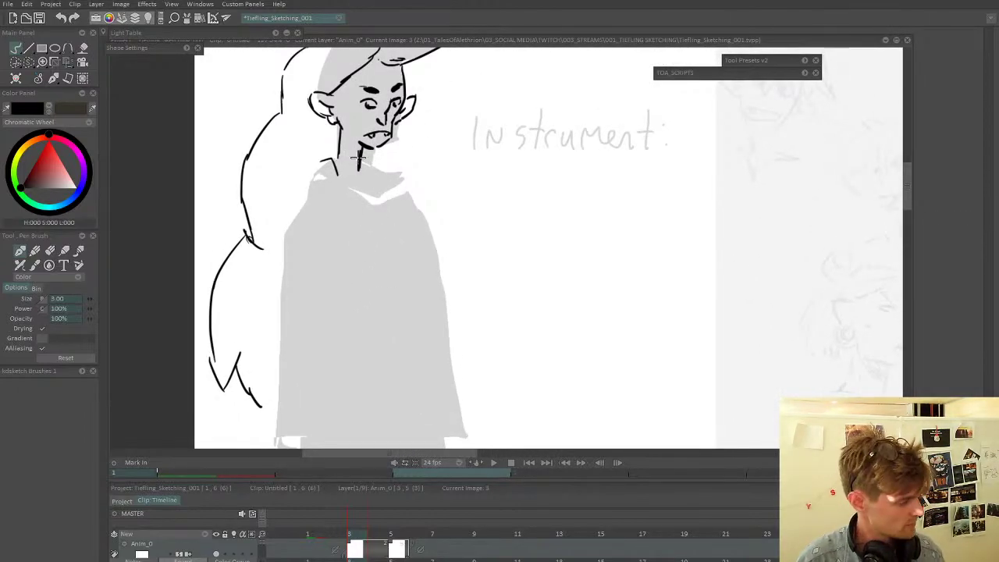
key(w)
drag(370, 161, 351, 179)
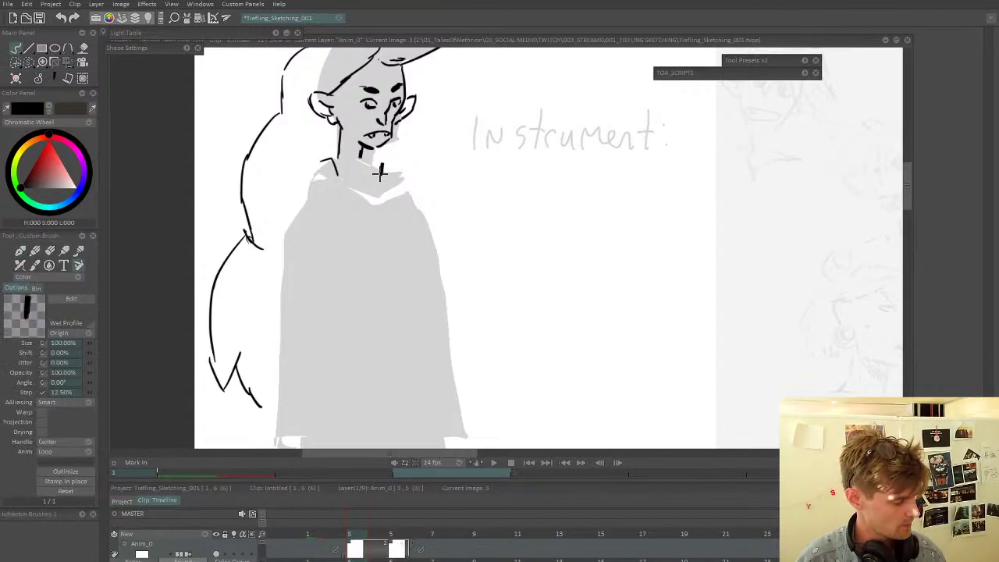
key(BackSpace)
key(ctrl+z)
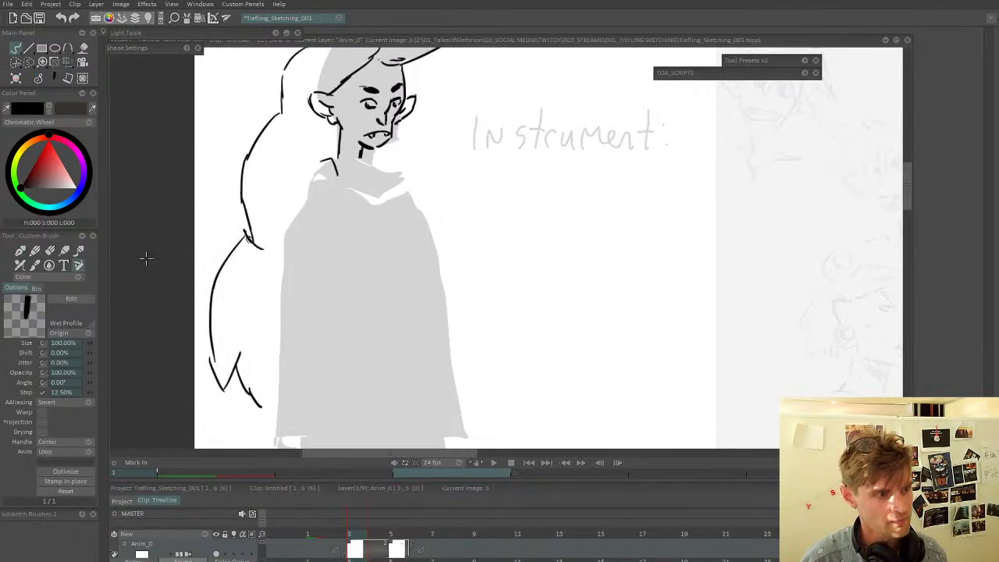
- Draw the wide folded collar around the neck and outline the near shoulder and side of the cape down to its hem
click(20, 251)
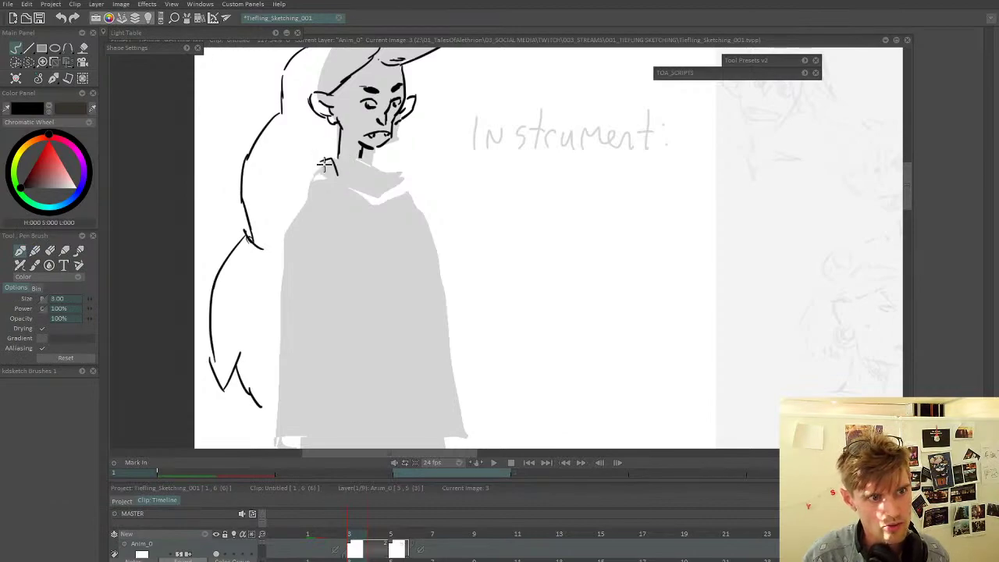
mouse_move(322, 160)
mouse_down()
mouse_move(406, 171)
mouse_move(390, 193)
mouse_up()
drag(390, 193, 384, 149)
mouse_move(346, 141)
mouse_down()
mouse_move(385, 158)
mouse_move(401, 147)
mouse_up()
mouse_move(320, 106)
mouse_down()
mouse_move(279, 216)
mouse_move(279, 372)
mouse_move(348, 377)
mouse_up()
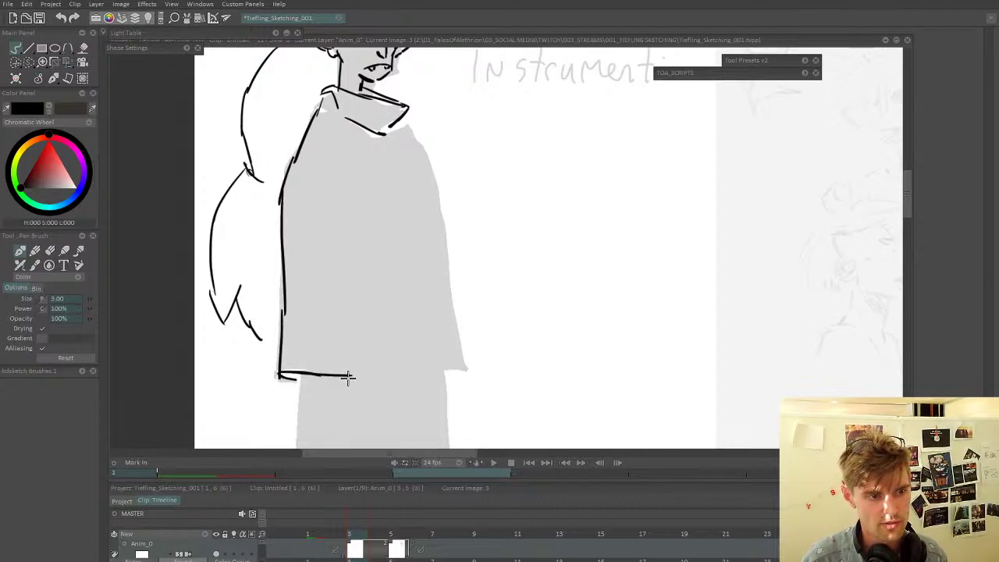
- Redraw the hem of the cape's near panel and draw the vertical front opening from the hem up to the collar
key(ctrl+z)
key(ctrl+z)
drag(281, 377, 351, 377)
key(ctrl+z)
key(ctrl+z)
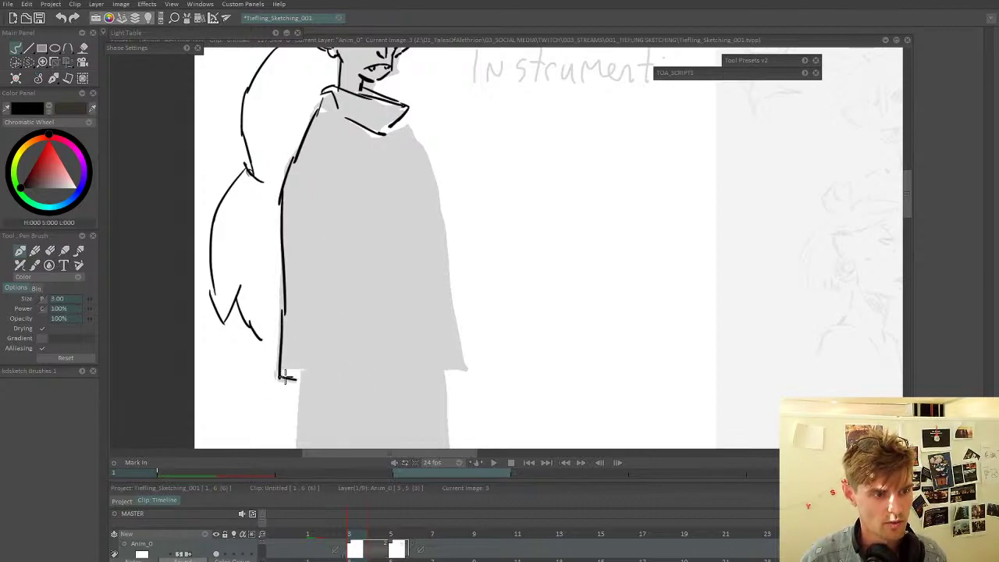
drag(282, 375, 352, 377)
key(ctrl+z)
drag(283, 375, 387, 380)
key(ctrl+z)
mouse_move(312, 381)
mouse_down()
mouse_move(364, 388)
mouse_move(397, 373)
mouse_move(390, 237)
mouse_move(388, 317)
mouse_up()
drag(389, 321, 383, 197)
scroll(395, 156, down, 3)
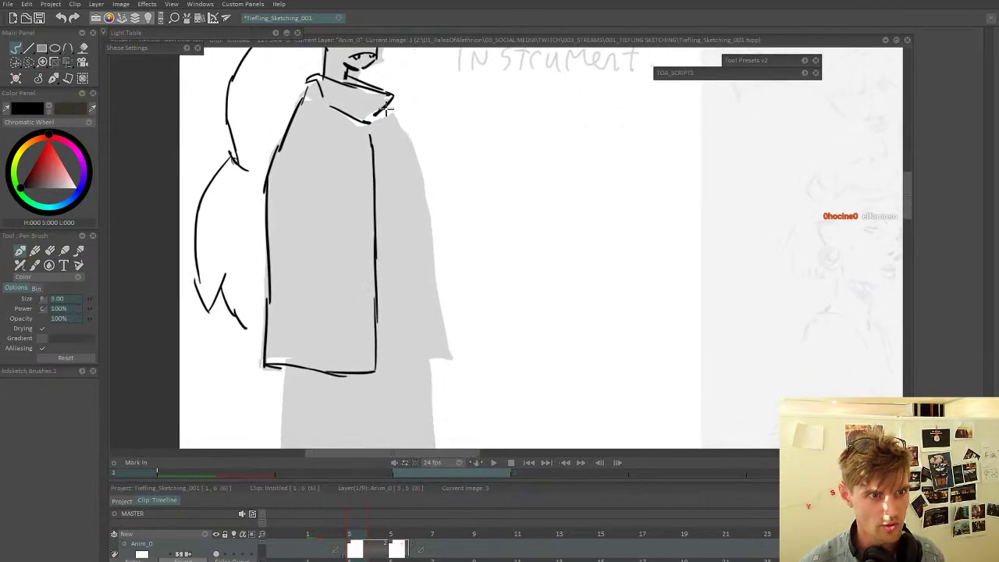
- Outline the far side of the cape from the collar downward and close the hem of its far panel
mouse_move(387, 109)
mouse_down()
mouse_move(422, 206)
mouse_move(434, 285)
mouse_up()
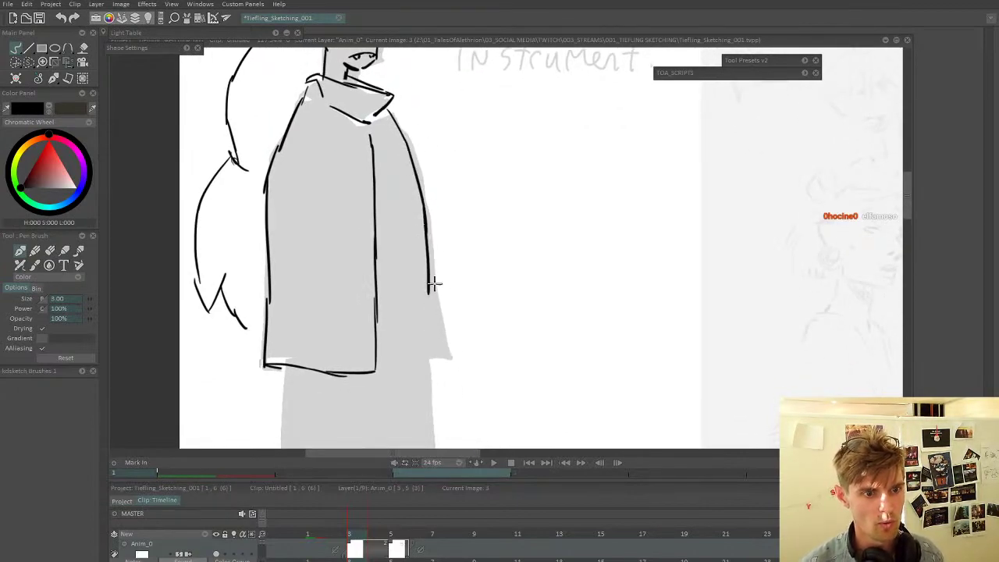
key(ctrl+z)
drag(427, 232, 434, 317)
key(ctrl+z)
drag(429, 251, 441, 368)
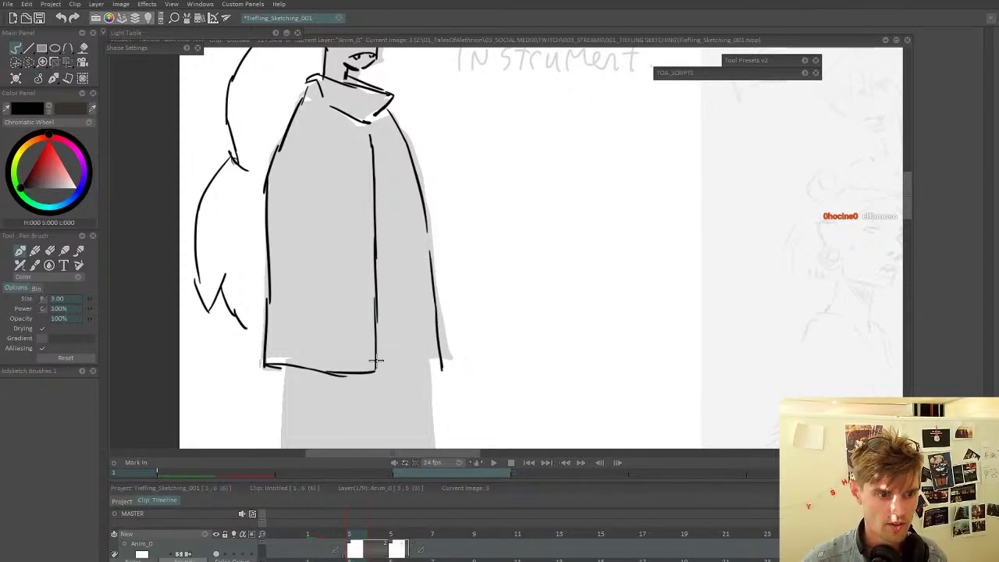
drag(398, 371, 441, 376)
scroll(414, 344, down, 4)
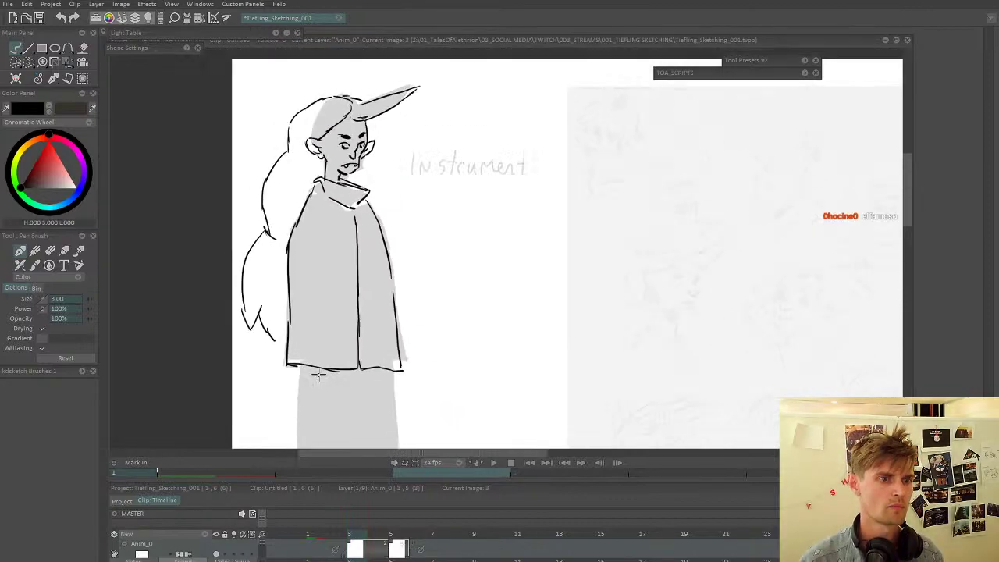
scroll(414, 344, up, 4)
drag(415, 362, 444, 357)
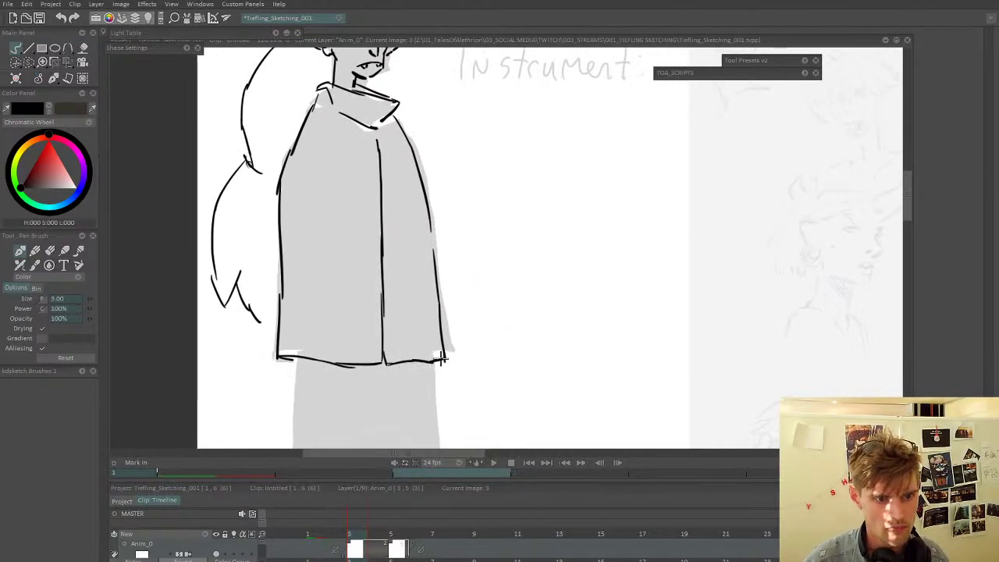
- Draw both sides and the hem of the long skirt below the cape, with a border line just above the hem
drag(404, 406, 429, 325)
scroll(428, 324, down, 3)
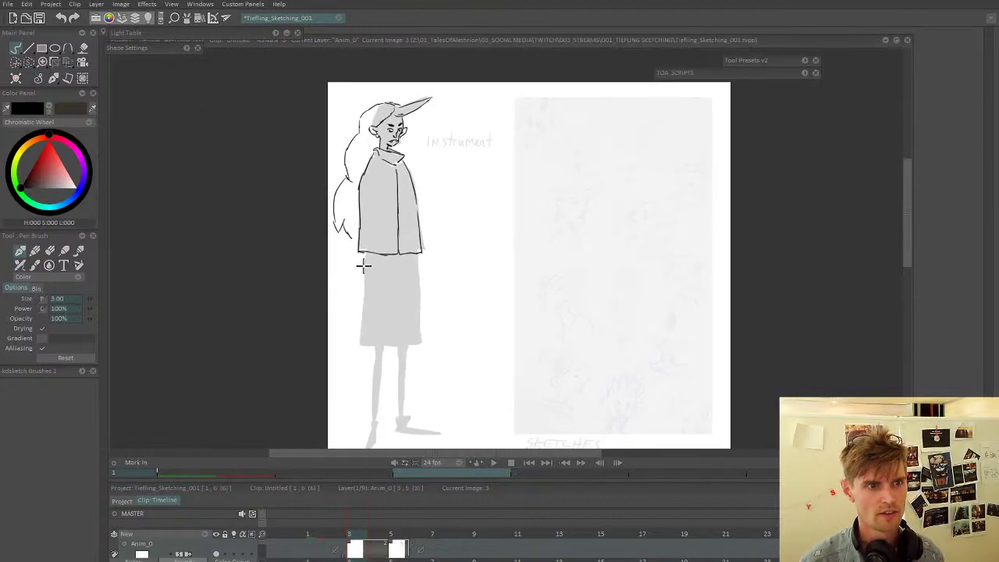
scroll(361, 263, up, 3)
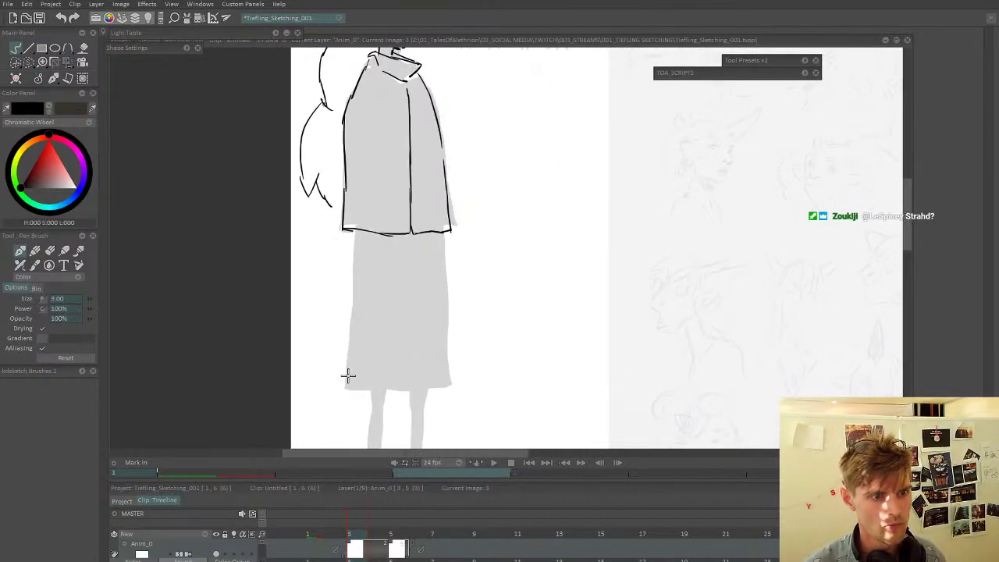
drag(345, 392, 355, 226)
scroll(406, 307, down, 2)
drag(434, 314, 427, 160)
drag(325, 314, 433, 312)
drag(332, 295, 428, 295)
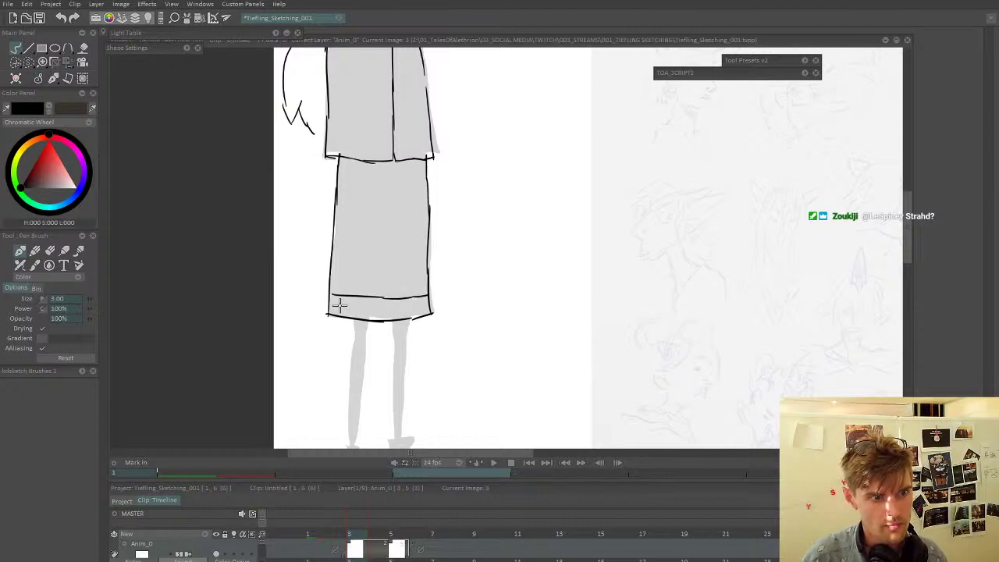
- Redo the first pattern strokes and fill the skirt's hem border with a double zigzag pattern
mouse_move(334, 311)
mouse_down()
mouse_move(373, 302)
mouse_move(367, 311)
mouse_move(341, 298)
mouse_up()
key(ctrl+z)
key(ctrl+z)
key(ctrl+z)
drag(342, 299, 368, 301)
mouse_move(369, 302)
mouse_down()
mouse_move(420, 301)
mouse_move(429, 312)
mouse_move(328, 310)
mouse_up()
drag(328, 309, 301, 371)
- Add a border line above the cape's hem and fill the border with a zigzag pattern on both panels
drag(364, 237, 350, 285)
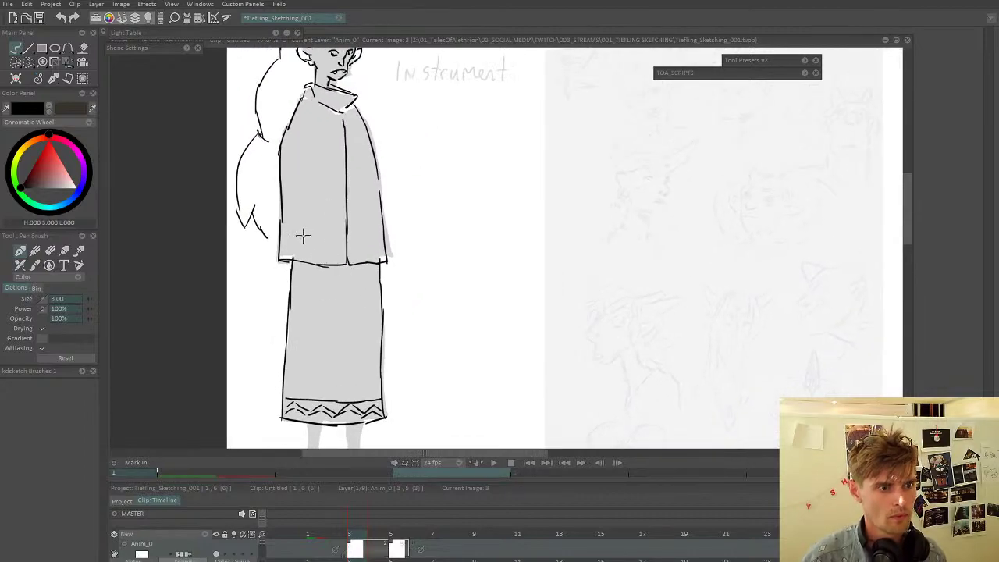
mouse_move(303, 239)
mouse_down()
mouse_move(296, 270)
mouse_move(380, 271)
mouse_up()
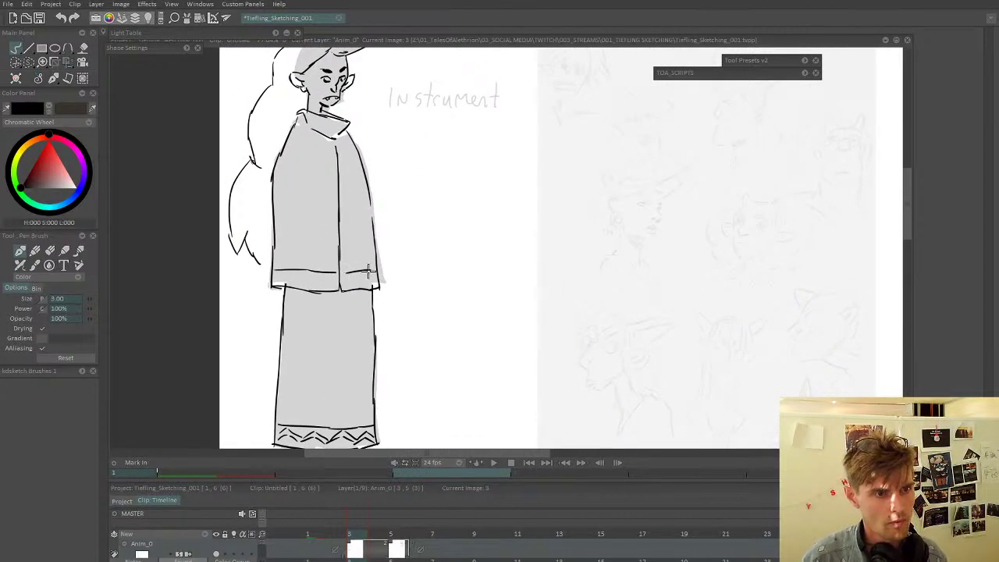
mouse_move(269, 275)
mouse_down()
mouse_move(367, 280)
mouse_move(318, 287)
mouse_move(277, 278)
mouse_move(256, 331)
mouse_up()
- Draw the near forearm with its cuff and hand below the cape, cutting away the skirt outline that crosses it
drag(279, 293, 283, 201)
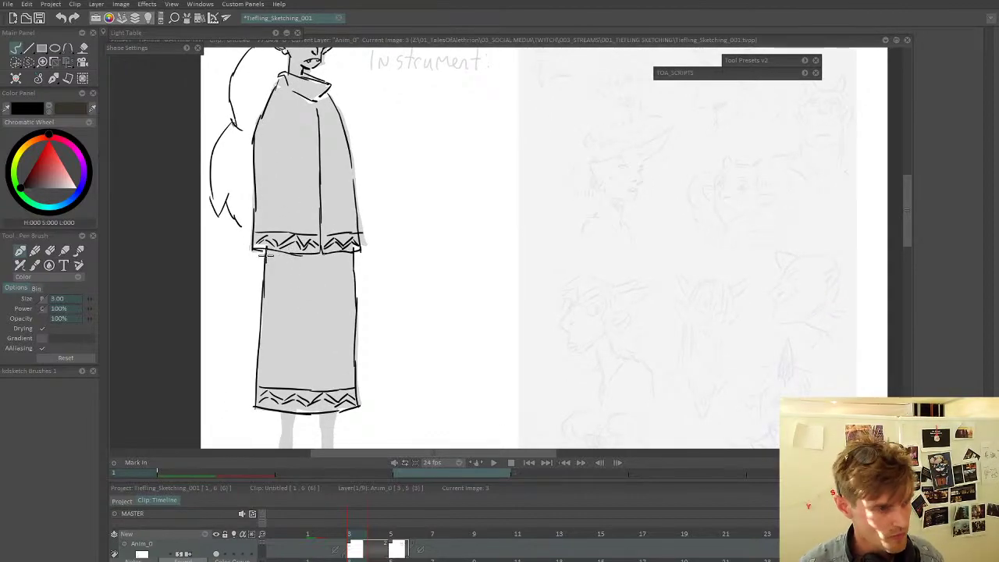
key(w)
mouse_move(267, 246)
mouse_down()
mouse_move(285, 296)
mouse_move(291, 252)
mouse_up()
click(22, 251)
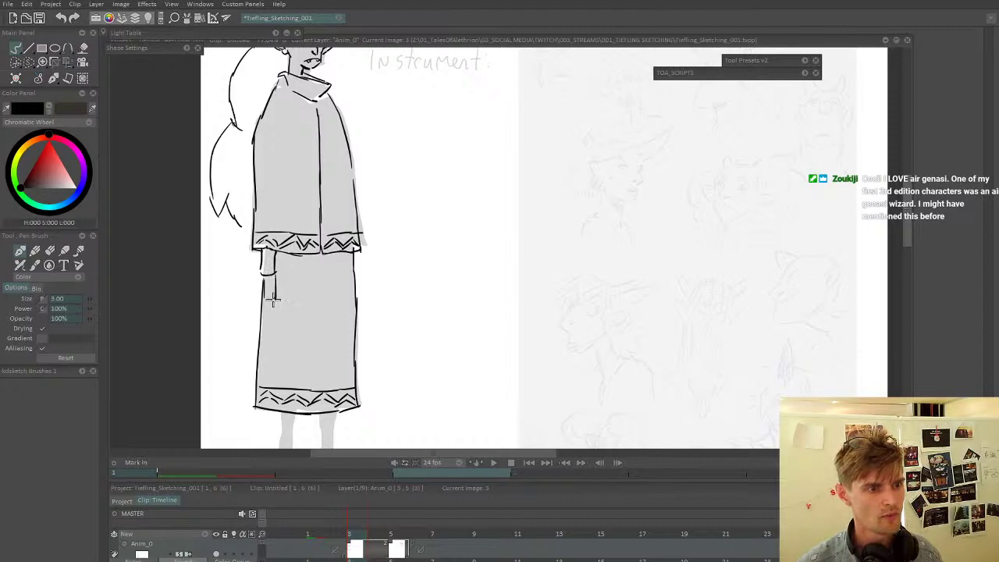
mouse_move(273, 303)
mouse_down()
mouse_move(256, 297)
mouse_move(254, 282)
mouse_move(270, 296)
mouse_up()
key(w)
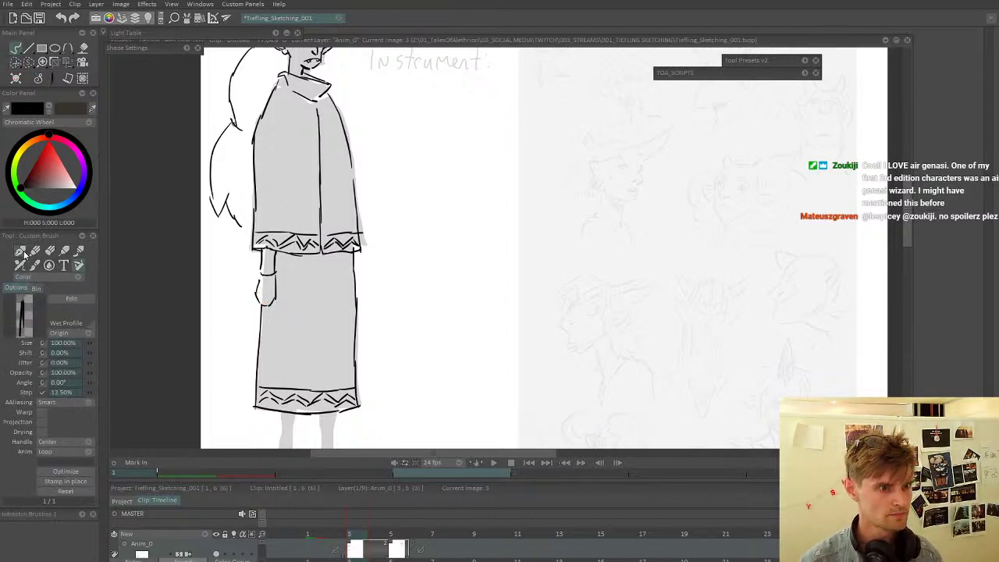
click(21, 252)
- Cut out the near forearm and hand as a brush and stamp it slightly lower beneath the cape's hem
scroll(408, 239, down, 5)
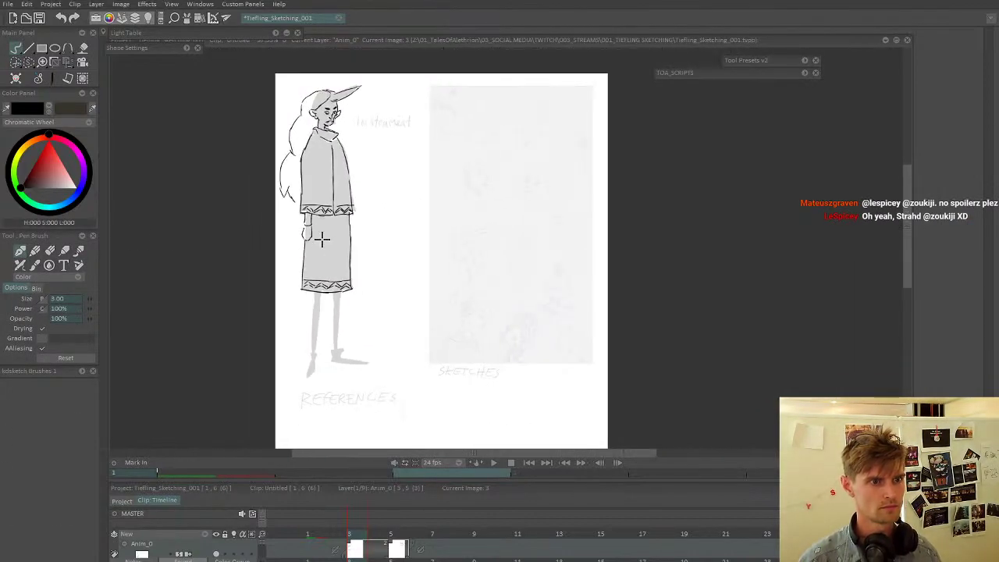
scroll(322, 240, up, 2)
key(b)
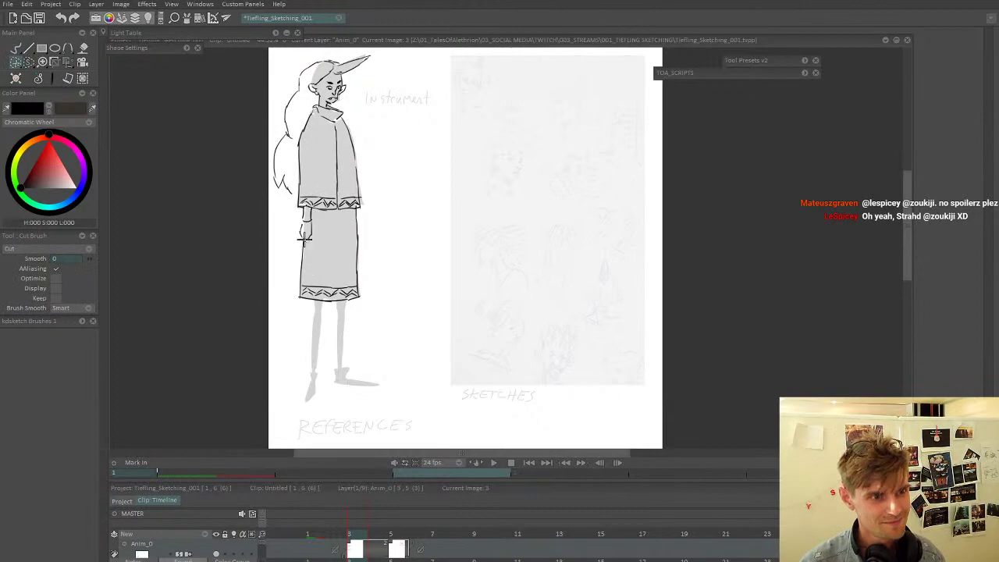
mouse_move(313, 203)
mouse_down()
mouse_move(296, 236)
mouse_move(311, 239)
mouse_up()
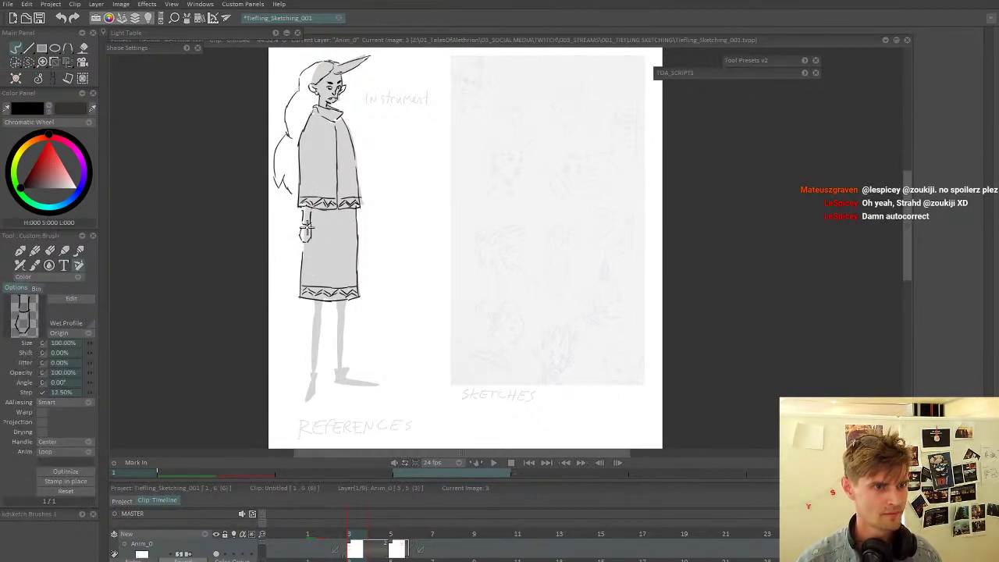
click(306, 228)
click(20, 251)
drag(362, 222, 325, 270)
drag(325, 270, 379, 207)
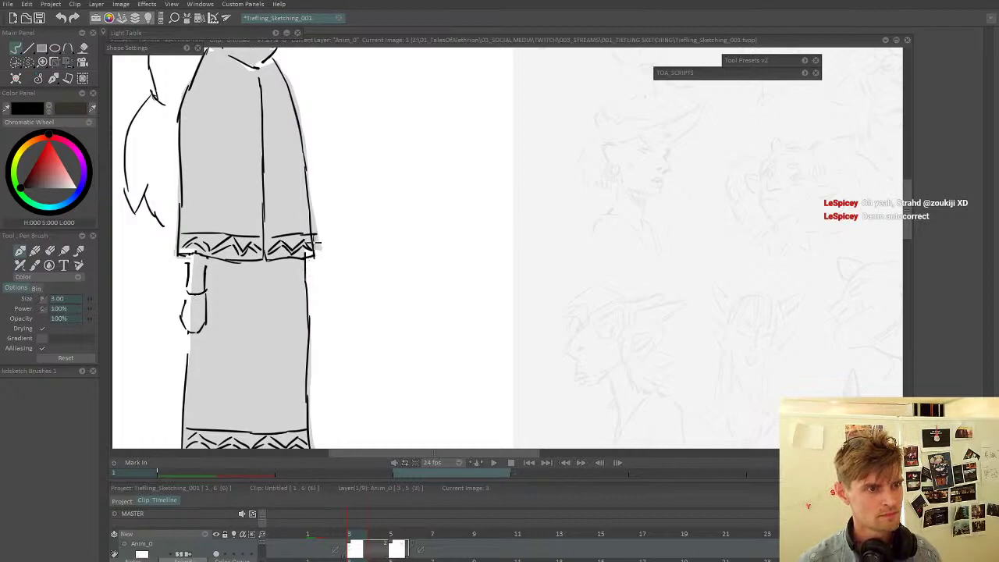
- Draw the visible edge of the far hand beneath the cape's hem, beside the skirt
scroll(307, 242, down, 4)
scroll(257, 267, up, 3)
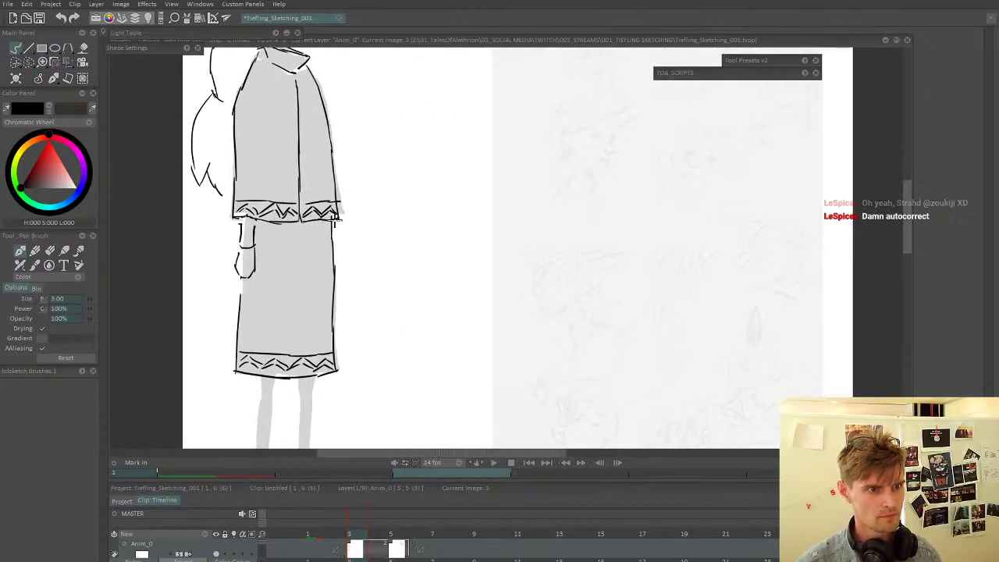
drag(337, 245, 336, 261)
drag(339, 238, 360, 131)
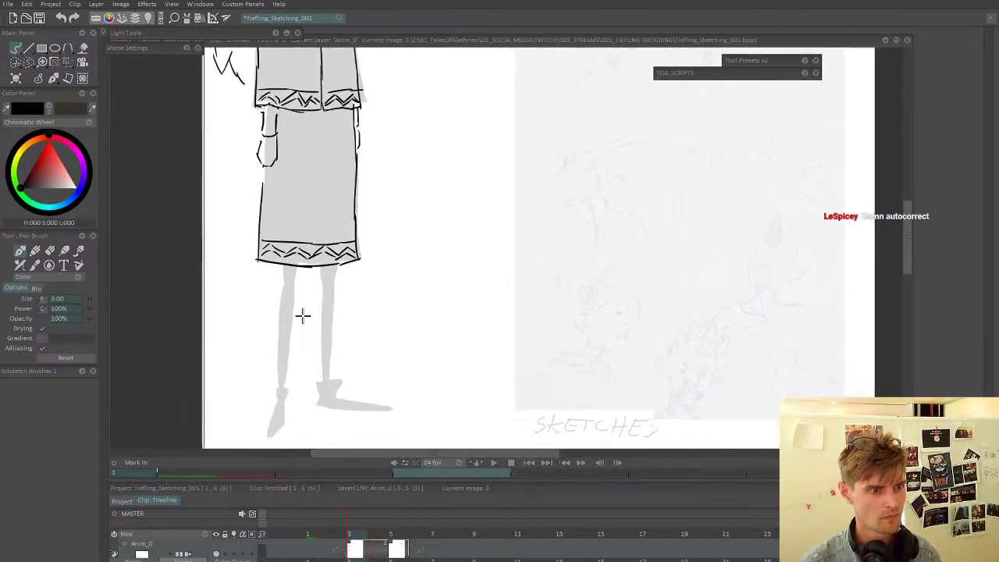
- Outline the near leg over the faded silhouette, from the skirt's hem down to the ankle, redrawing the faulty strokes
drag(303, 317, 312, 281)
drag(285, 356, 291, 235)
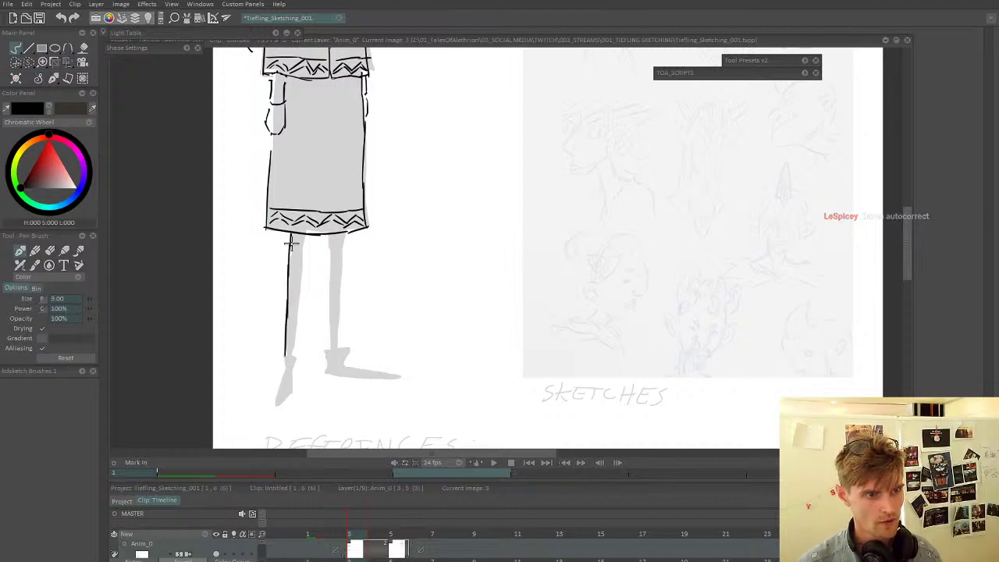
key(ctrl+z)
drag(287, 305, 292, 233)
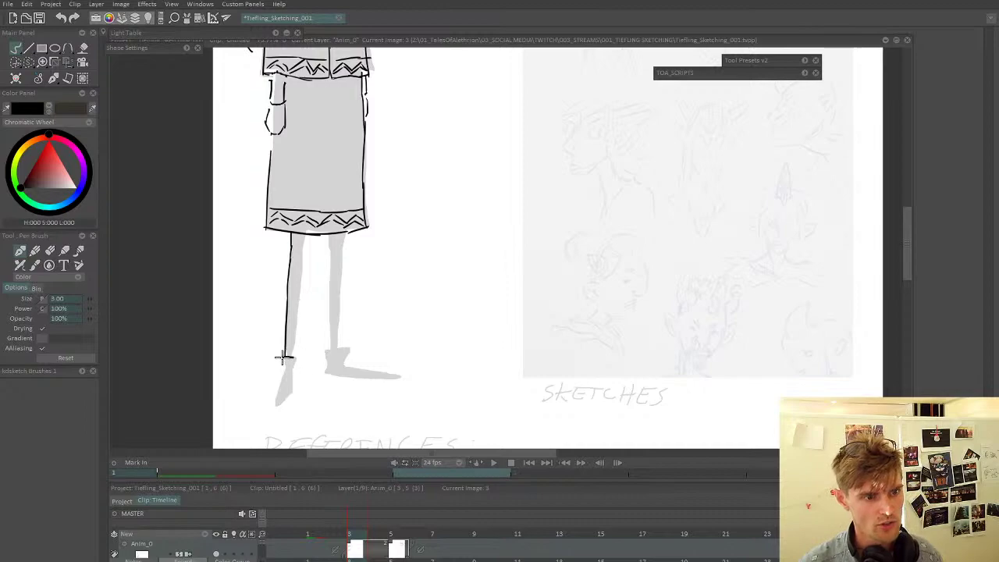
drag(292, 356, 300, 283)
drag(300, 288, 303, 259)
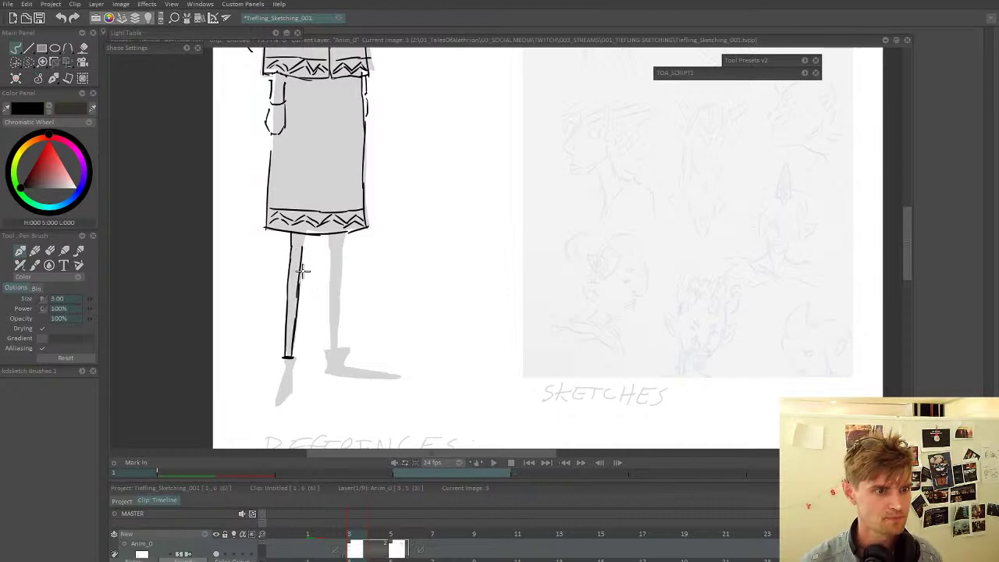
key(ctrl+z)
drag(299, 295, 302, 250)
scroll(303, 242, down, 3)
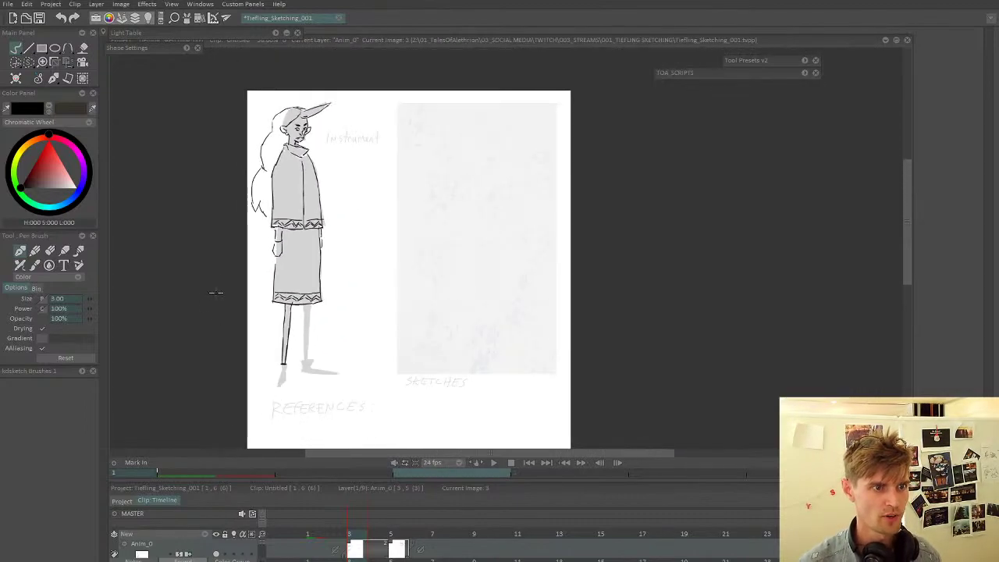
mouse_move(343, 304)
mouse_down()
mouse_move(375, 185)
mouse_move(372, 305)
mouse_move(350, 307)
mouse_move(355, 344)
mouse_move(360, 297)
mouse_move(363, 355)
mouse_up()
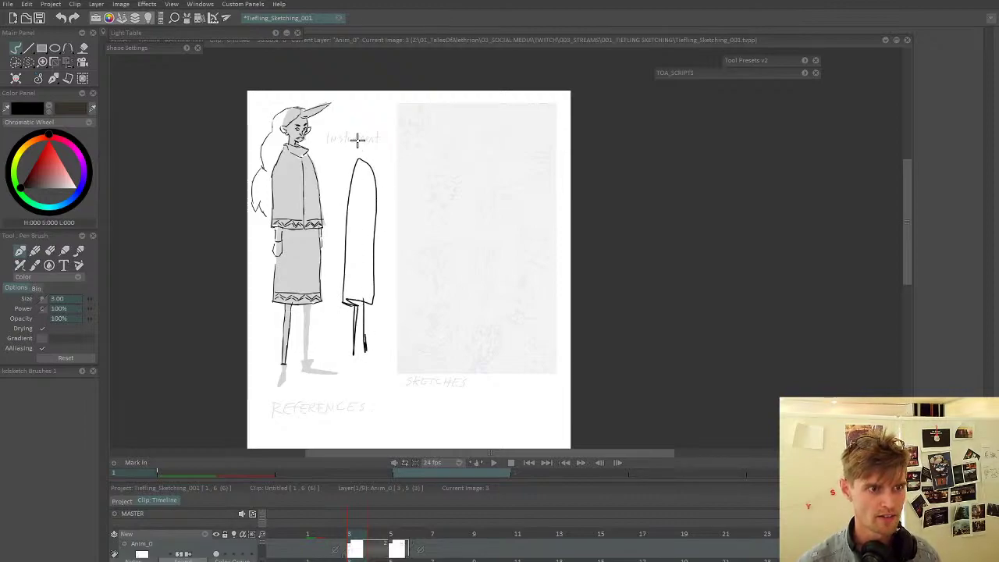
drag(359, 142, 361, 158)
mouse_move(363, 117)
mouse_down()
mouse_move(338, 183)
mouse_move(342, 199)
mouse_move(376, 180)
mouse_move(371, 122)
mouse_up()
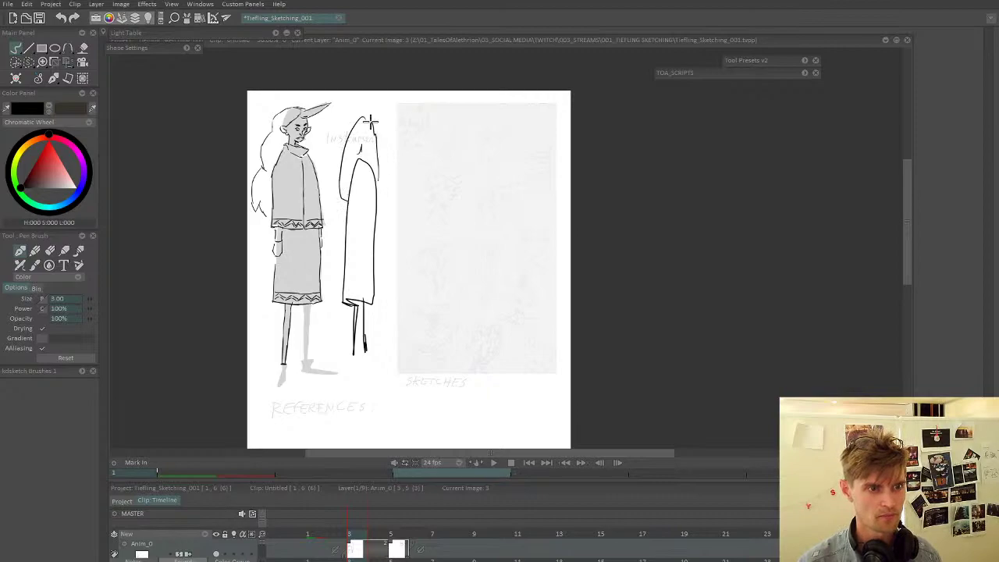
key(ctrl+z)
key(ctrl+z)
key(ctrl+z)
key(ctrl+z)
key(ctrl+z)
key(ctrl+z)
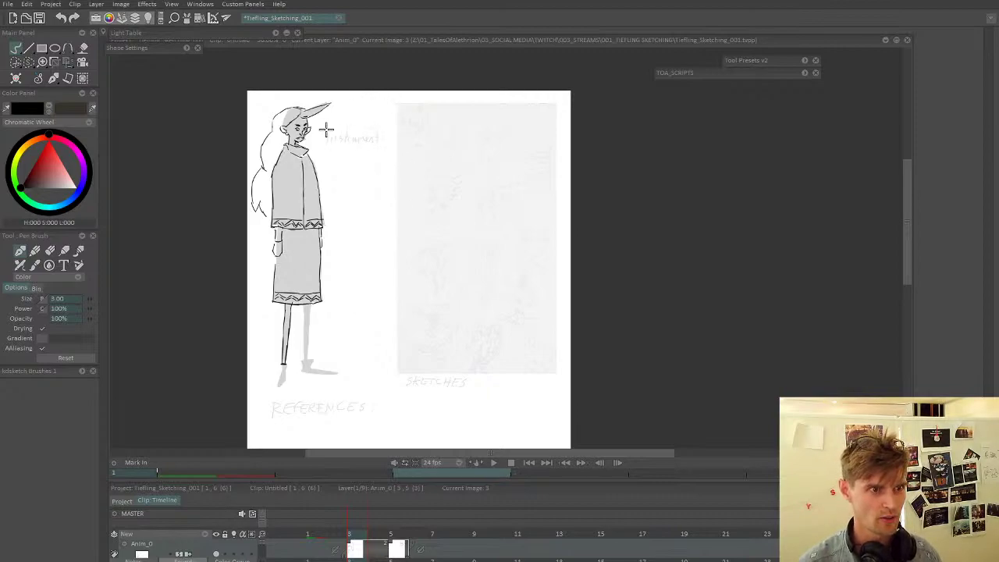
- Close the hair's lower tip against the cape and outline the far leg from the skirt's hem down to the ankle
scroll(324, 277, up, 4)
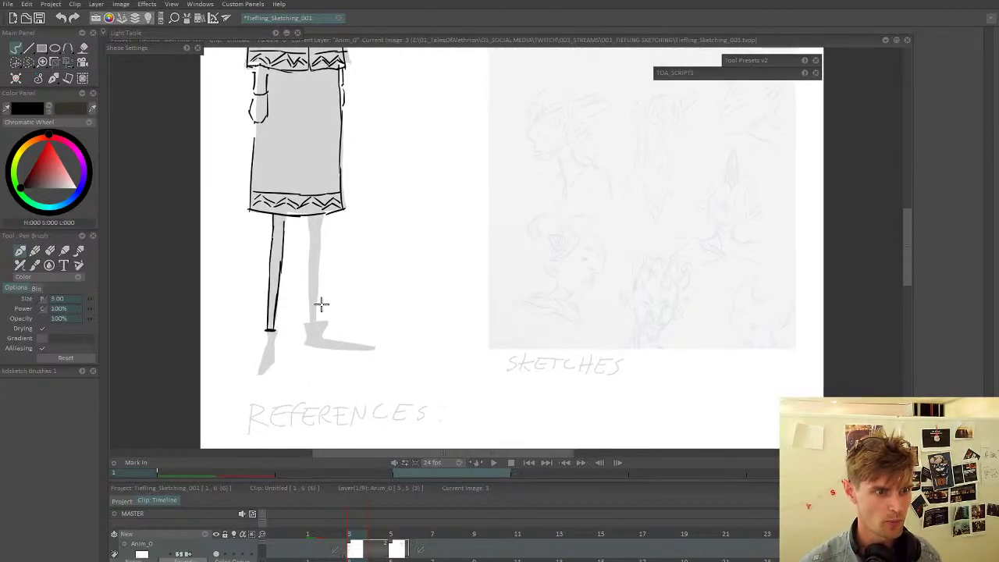
scroll(309, 270, down, 4)
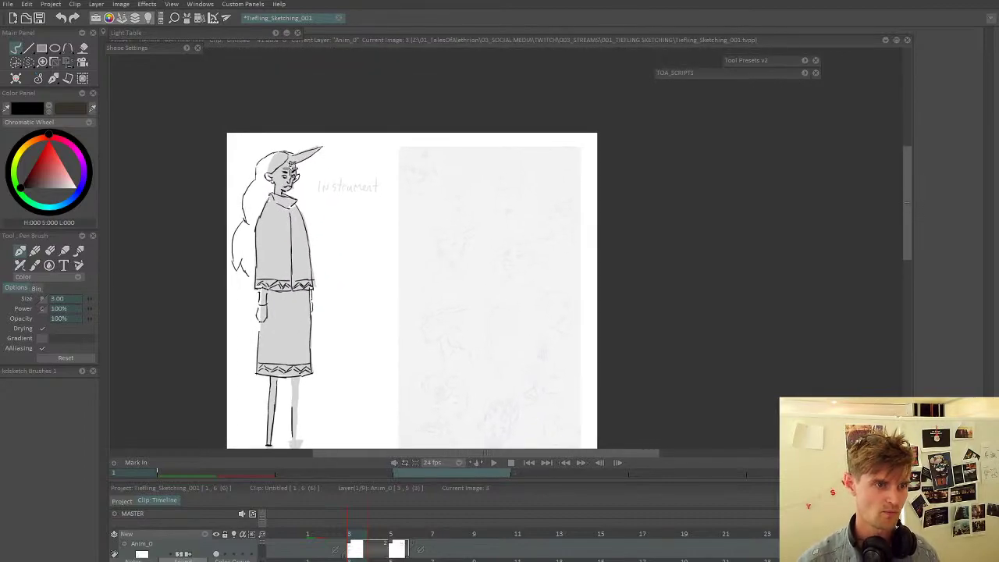
scroll(297, 175, up, 3)
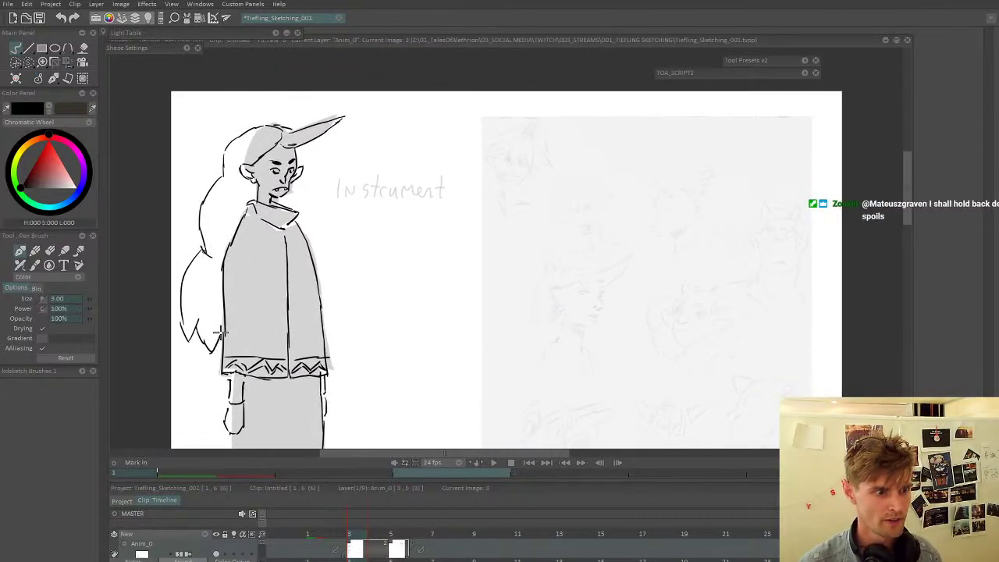
scroll(292, 204, down, 2)
drag(293, 205, 273, 156)
scroll(281, 187, down, 1)
scroll(277, 179, up, 1)
drag(308, 362, 310, 315)
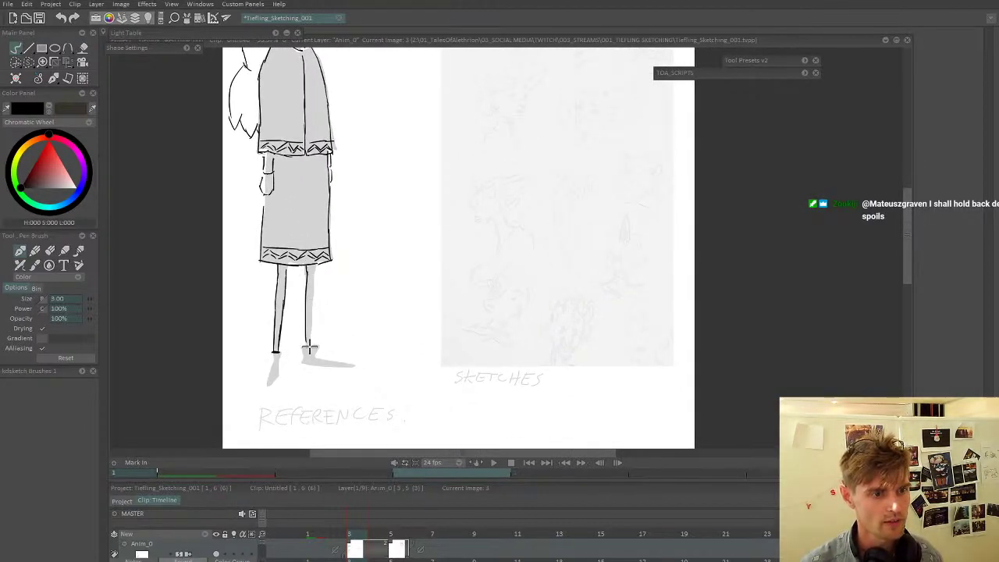
- Draw the ankle cuffs and pointed shoes on both feet, following the silhouette
scroll(310, 305, down, 2)
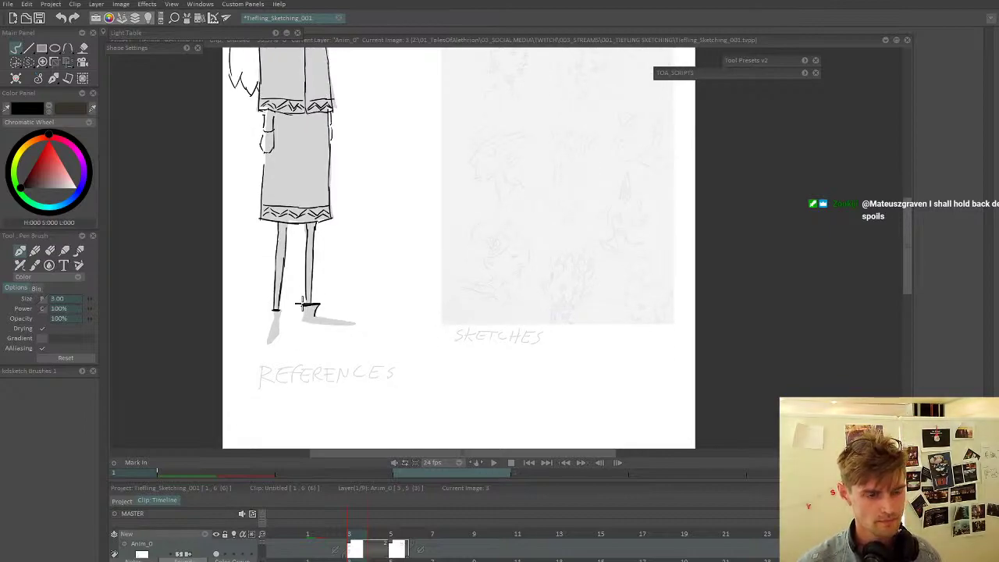
mouse_move(277, 309)
mouse_down()
mouse_move(268, 344)
mouse_move(319, 322)
mouse_move(303, 316)
mouse_move(353, 325)
mouse_up()
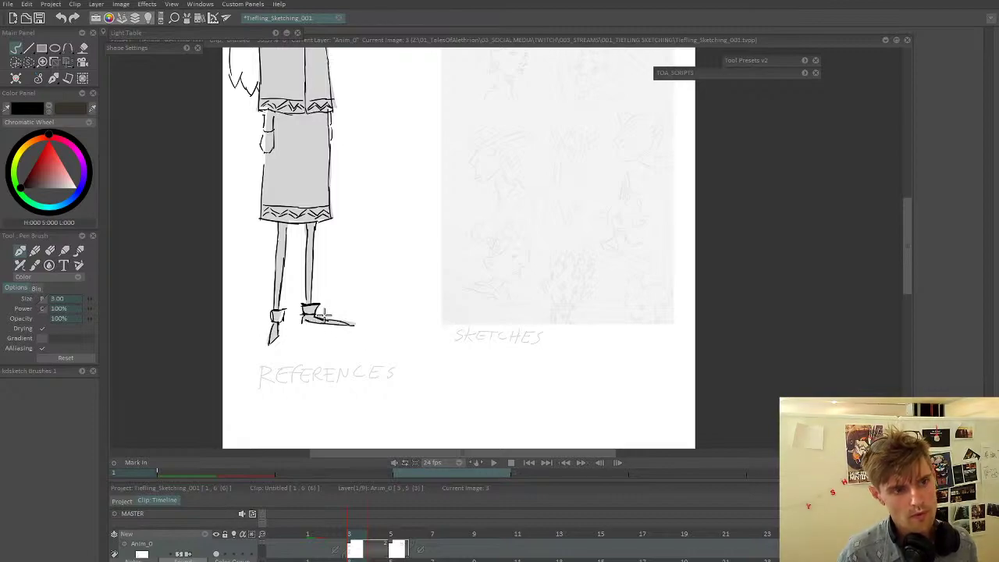
scroll(232, 335, down, 3)
drag(281, 287, 258, 309)
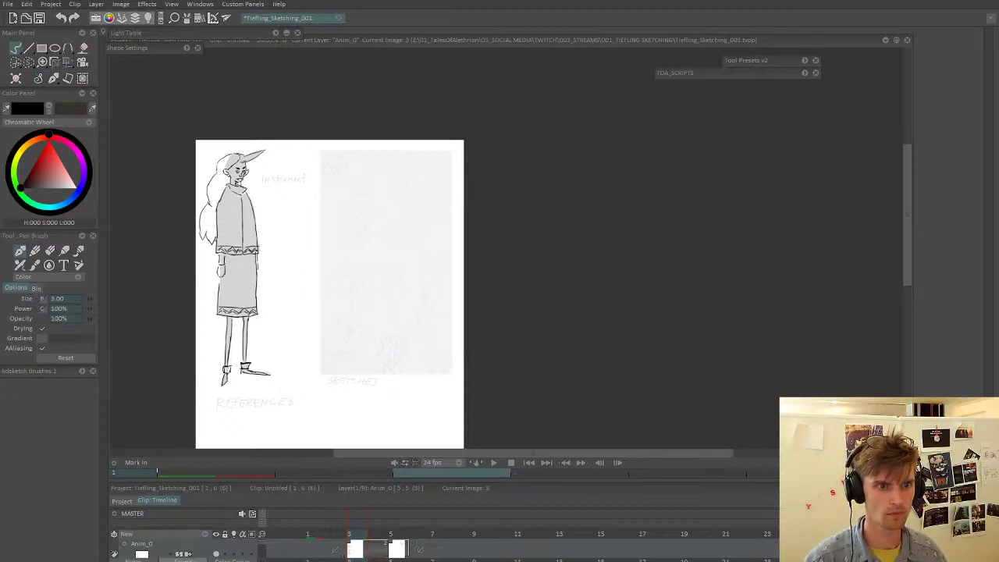
drag(388, 391, 476, 341)
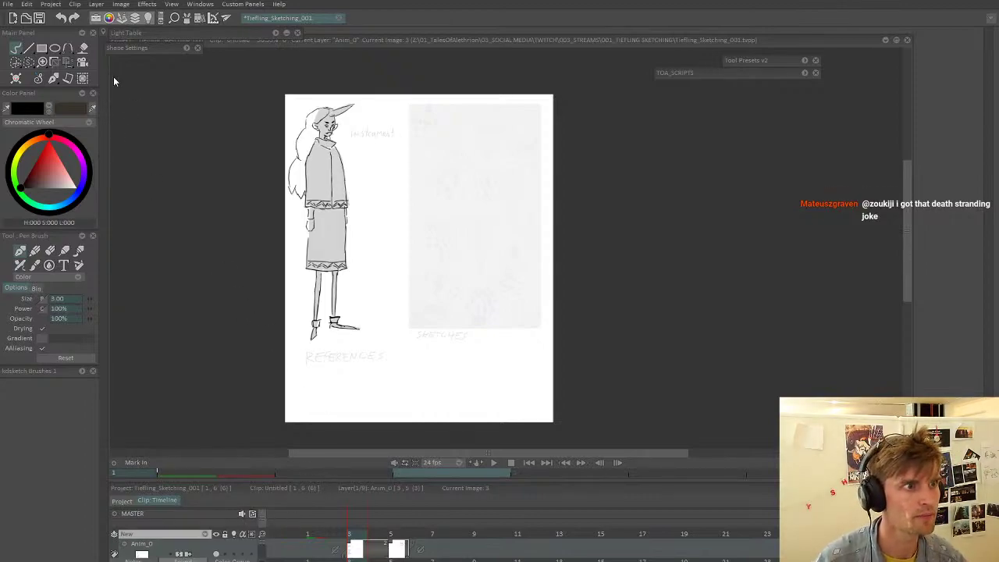
- Bring in the accordion reference picture on its own harmonica layer and move its image to frame 2
key(ctrl+v)
click(78, 299)
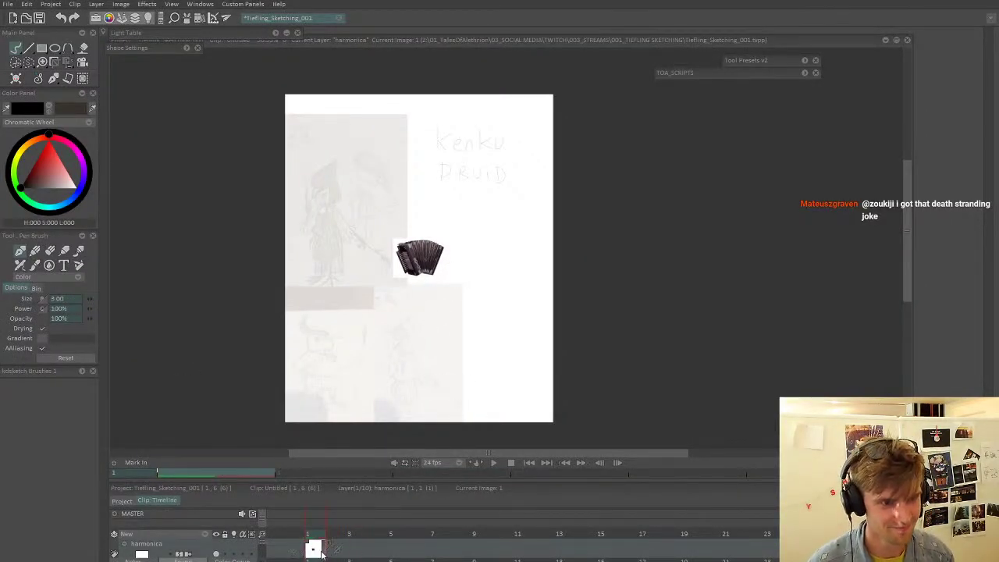
click(344, 532)
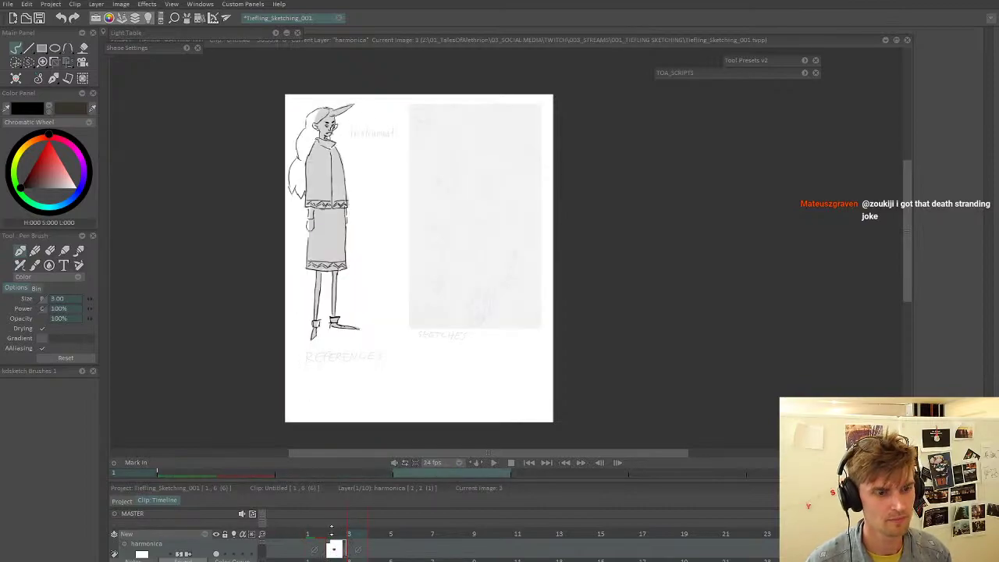
click(333, 548)
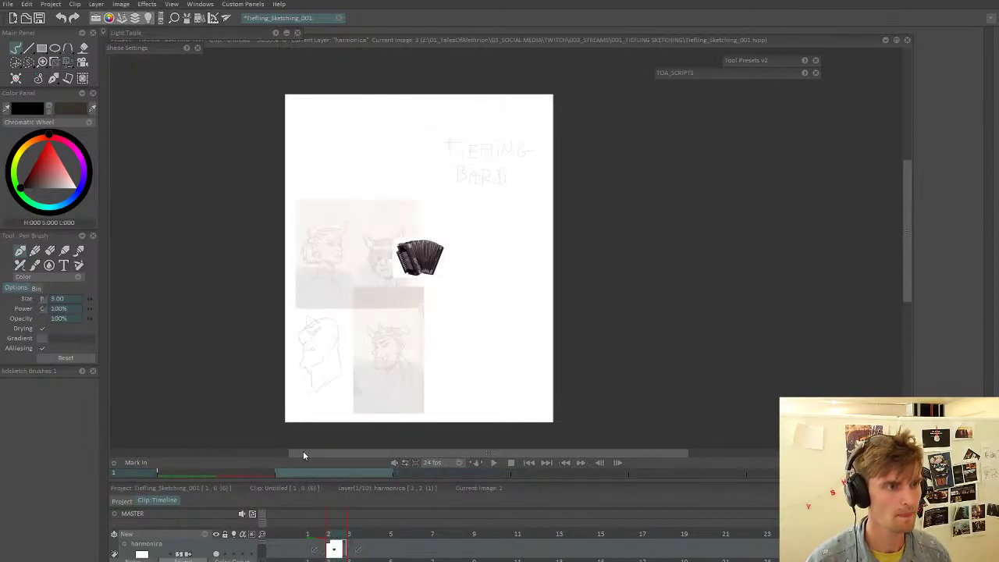
- Cut out the accordion picture as a brush and stamp it on the Anim_0 layer at frame 3, over the faded sketches area
key(b)
drag(487, 292, 381, 212)
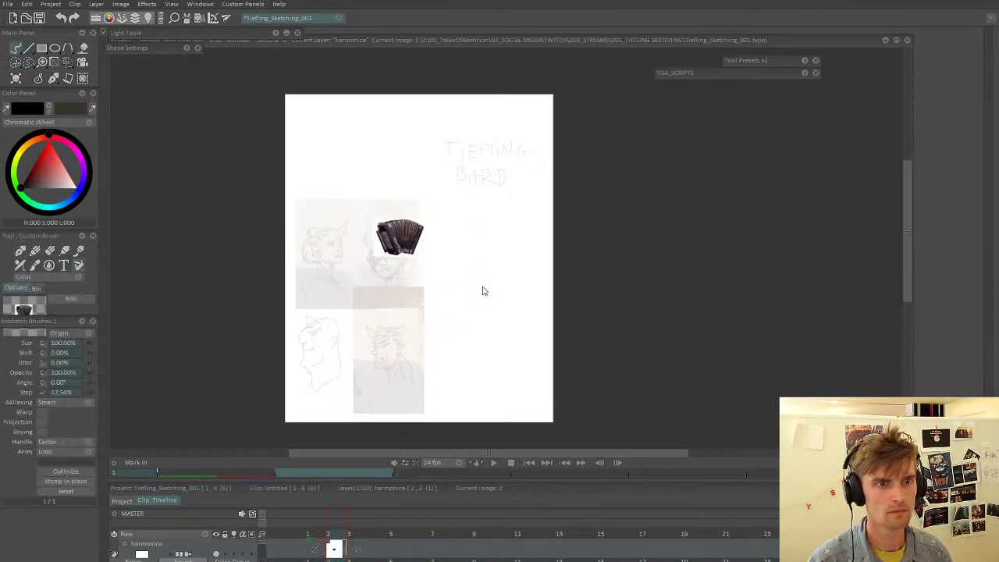
key(Down)
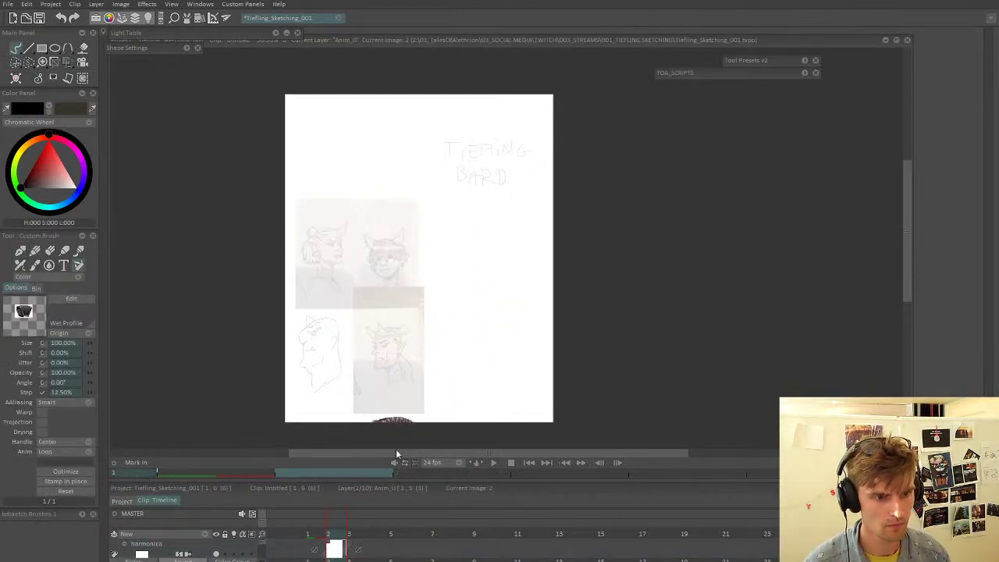
key(Right)
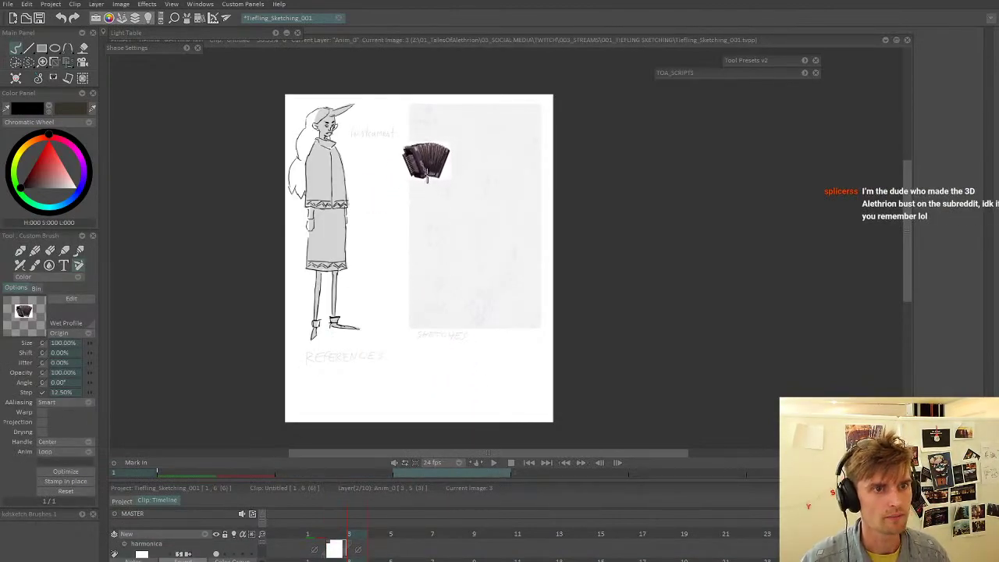
scroll(420, 179, up, 3)
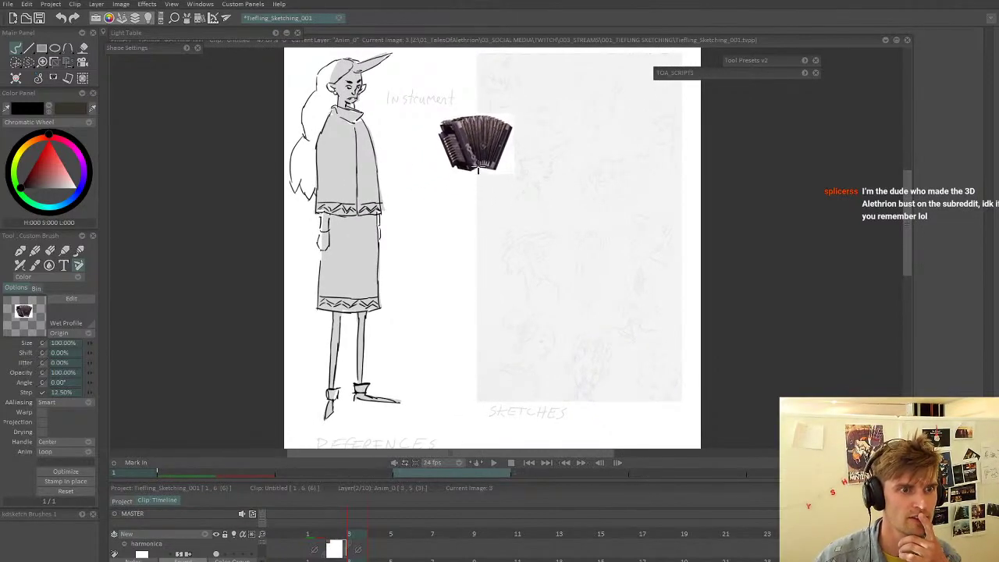
click(550, 144)
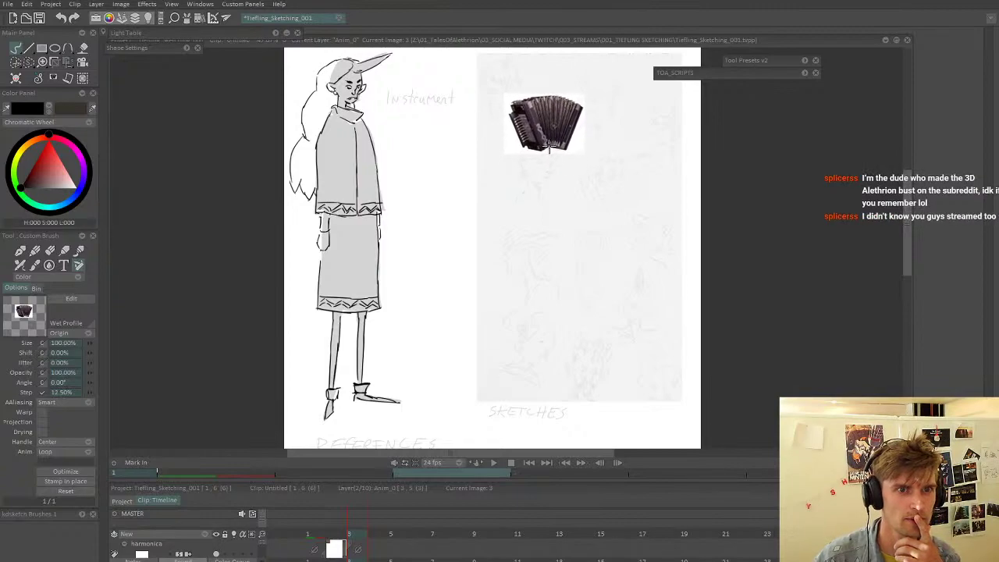
click(20, 251)
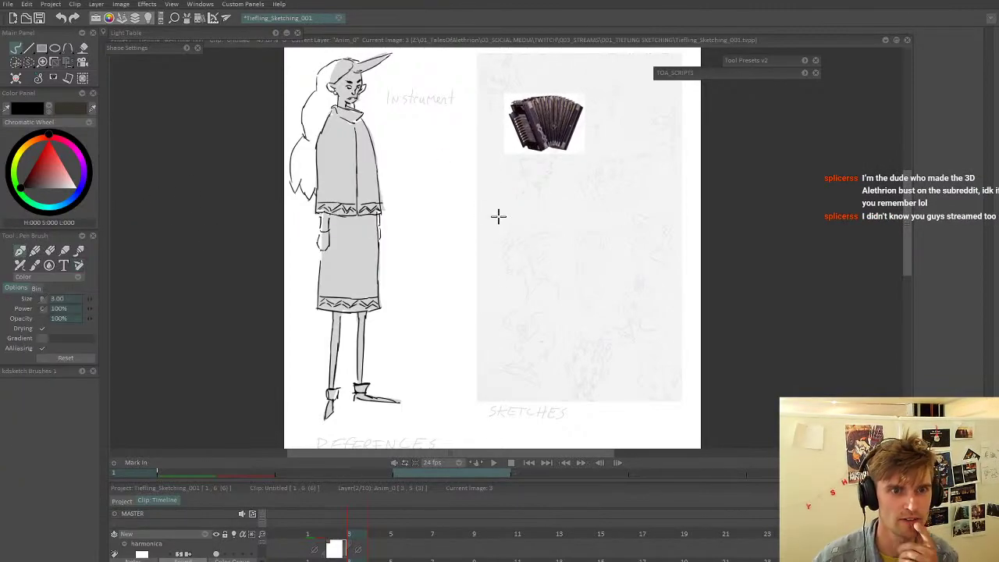
drag(498, 211, 503, 252)
mouse_move(505, 208)
mouse_down()
mouse_move(521, 258)
mouse_move(507, 257)
mouse_move(503, 221)
mouse_move(521, 248)
mouse_move(509, 210)
mouse_move(498, 211)
mouse_move(533, 208)
mouse_move(508, 205)
mouse_move(521, 207)
mouse_move(532, 236)
mouse_move(526, 256)
mouse_move(534, 228)
mouse_up()
key(b)
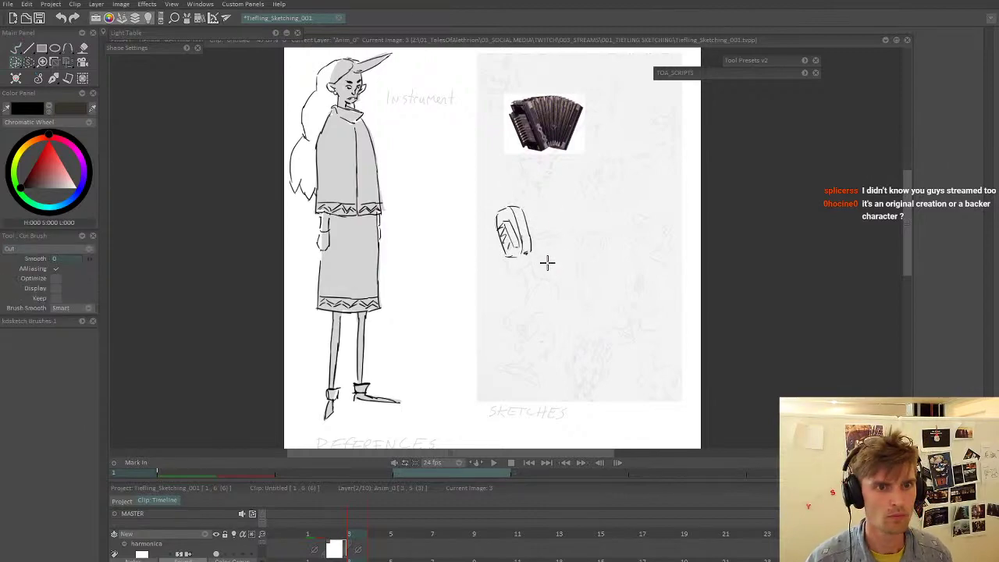
drag(551, 286, 482, 193)
- Sketch an accordion below the reference photo with the pen brush, with a hatched keyboard side, zigzag bellows and a curved far end
click(21, 250)
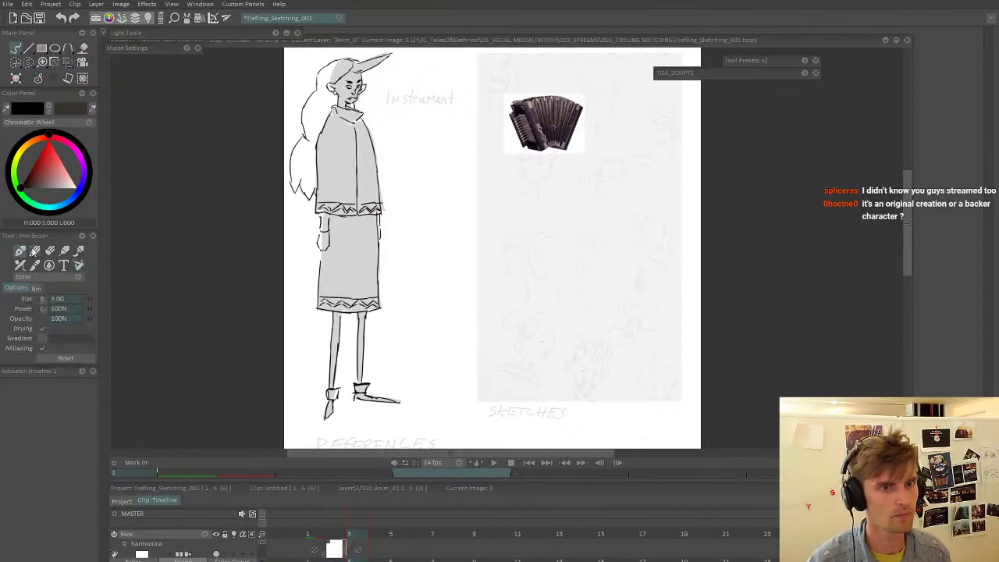
mouse_move(498, 248)
mouse_down()
mouse_move(521, 230)
mouse_move(533, 265)
mouse_up()
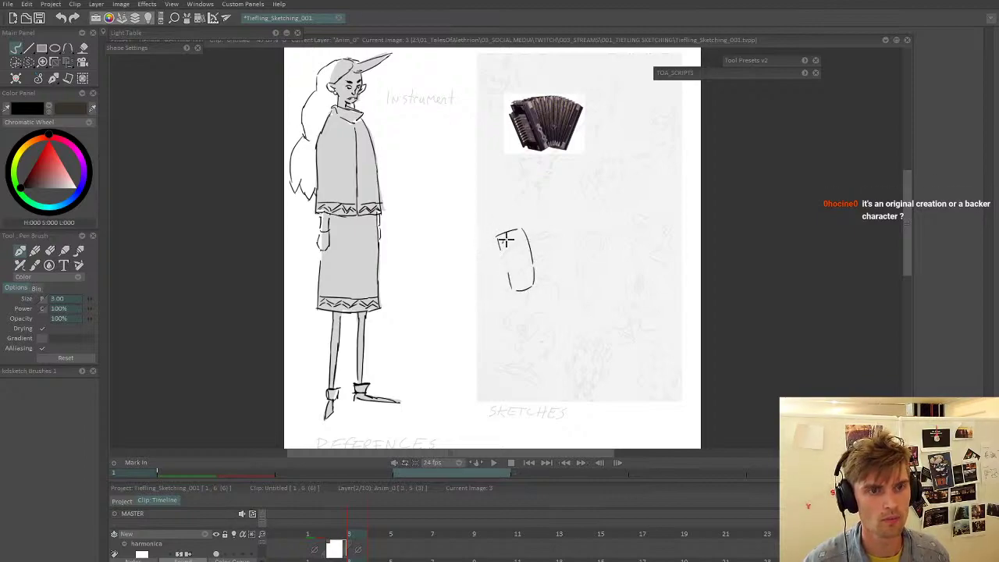
drag(503, 243, 516, 243)
drag(515, 243, 515, 279)
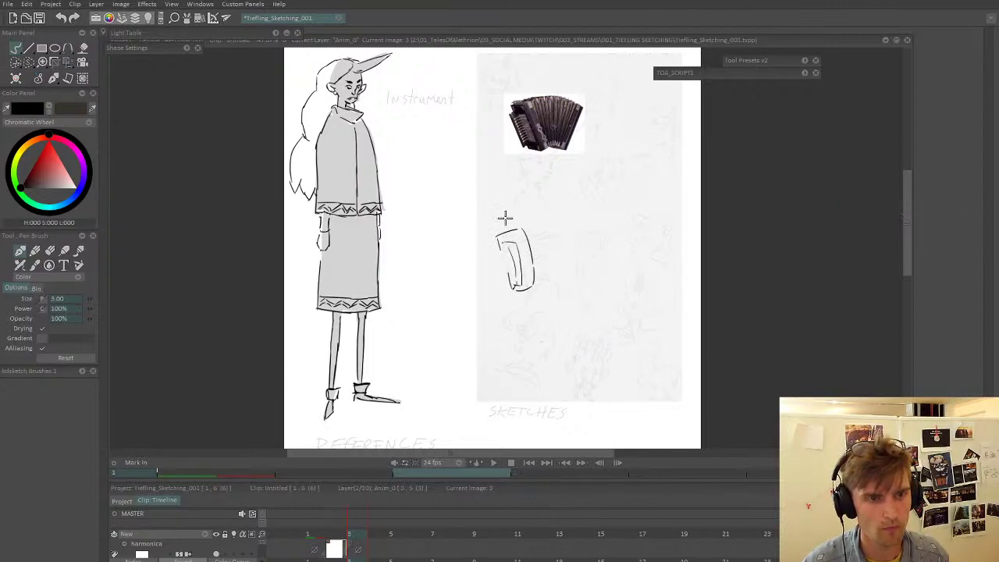
drag(501, 242, 508, 291)
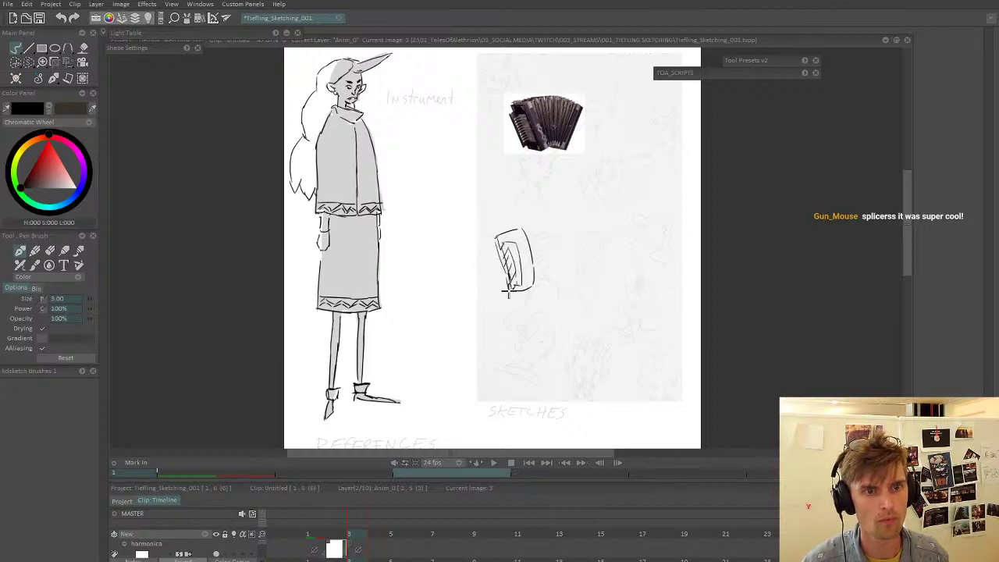
mouse_move(537, 227)
mouse_down()
mouse_move(568, 233)
mouse_move(574, 289)
mouse_move(552, 288)
mouse_up()
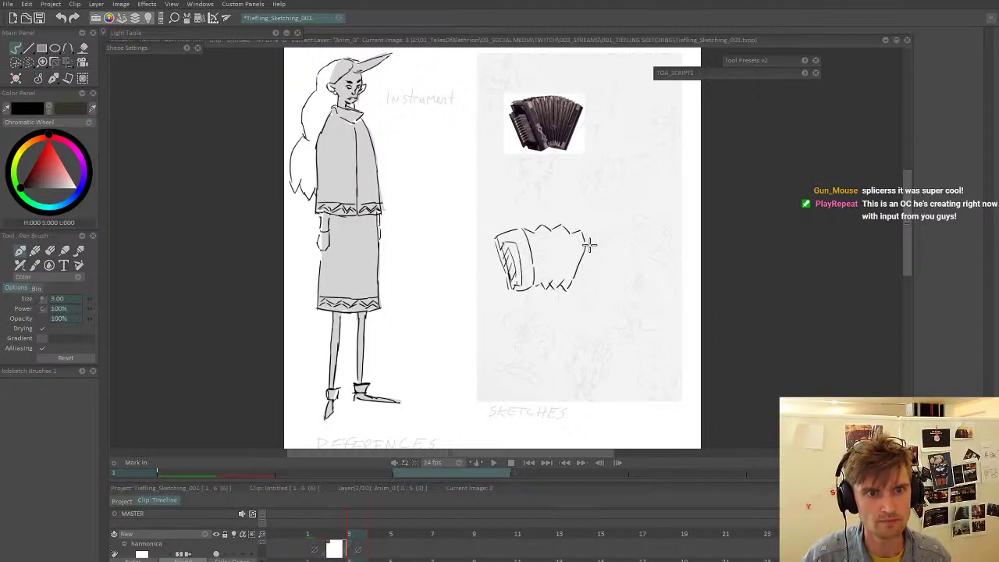
mouse_move(584, 232)
mouse_down()
mouse_move(597, 251)
mouse_move(575, 295)
mouse_move(558, 277)
mouse_move(574, 274)
mouse_up()
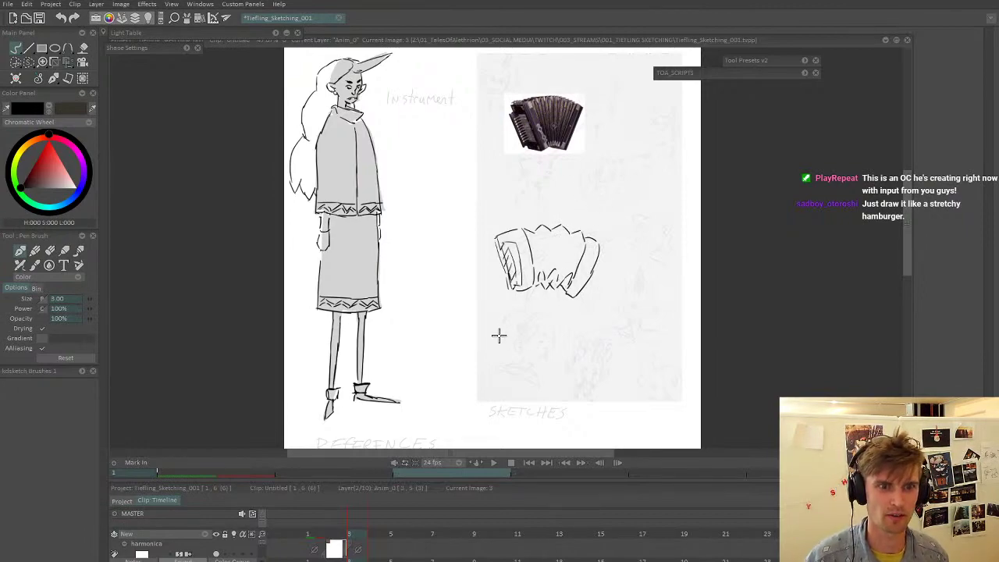
- Sketch a second, stretched-out accordion with crosshatched bellows and rounded end caps below the first accordion sketch
mouse_move(486, 326)
mouse_down()
mouse_move(522, 329)
mouse_move(594, 314)
mouse_move(597, 349)
mouse_move(536, 366)
mouse_move(483, 346)
mouse_move(485, 329)
mouse_move(481, 360)
mouse_move(516, 333)
mouse_up()
mouse_move(494, 356)
mouse_down()
mouse_move(546, 337)
mouse_move(570, 343)
mouse_move(524, 346)
mouse_move(568, 352)
mouse_up()
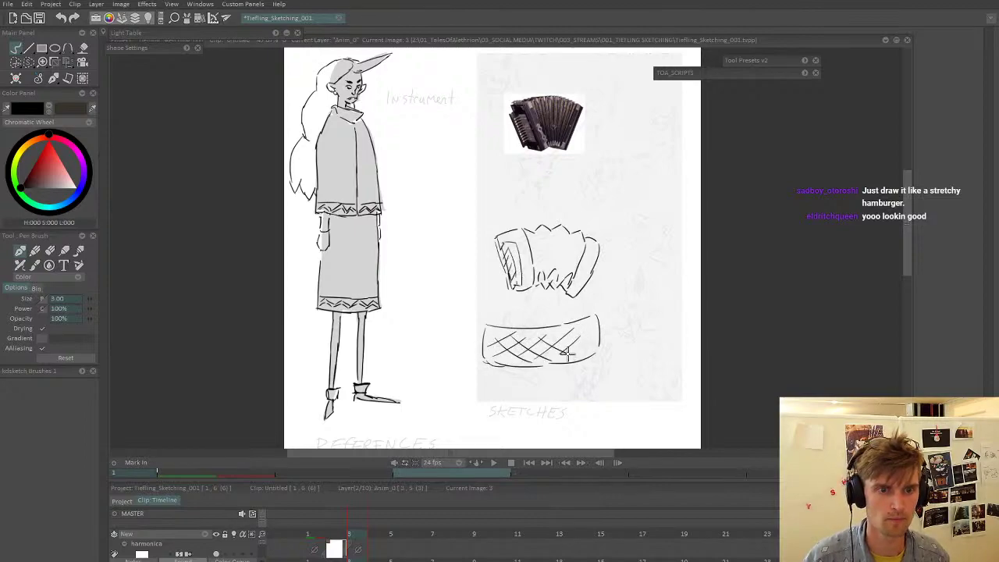
mouse_move(589, 309)
mouse_down()
mouse_move(614, 327)
mouse_move(601, 361)
mouse_up()
mouse_move(478, 316)
mouse_down()
mouse_move(469, 360)
mouse_move(485, 367)
mouse_move(467, 336)
mouse_move(468, 355)
mouse_move(474, 333)
mouse_up()
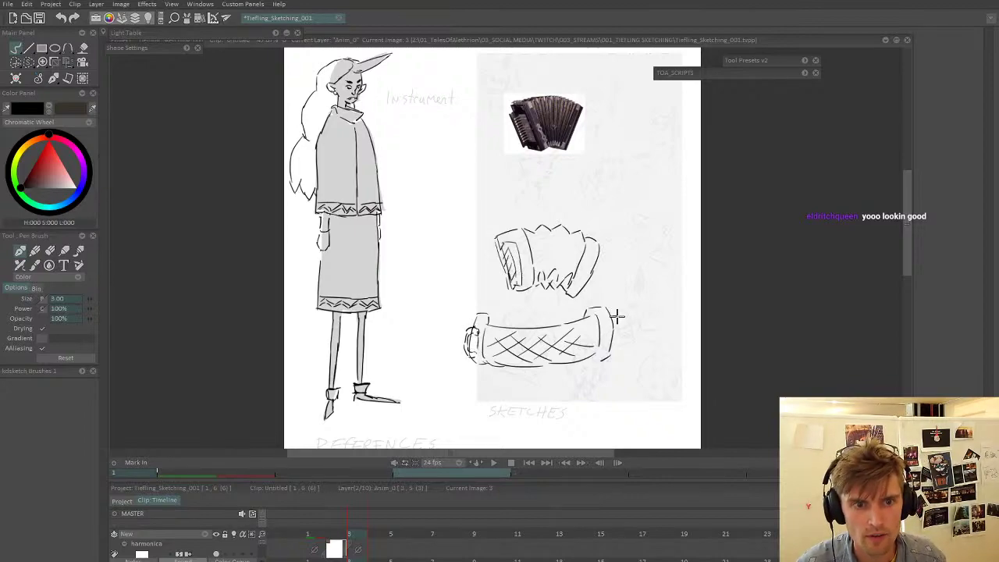
drag(616, 315, 615, 353)
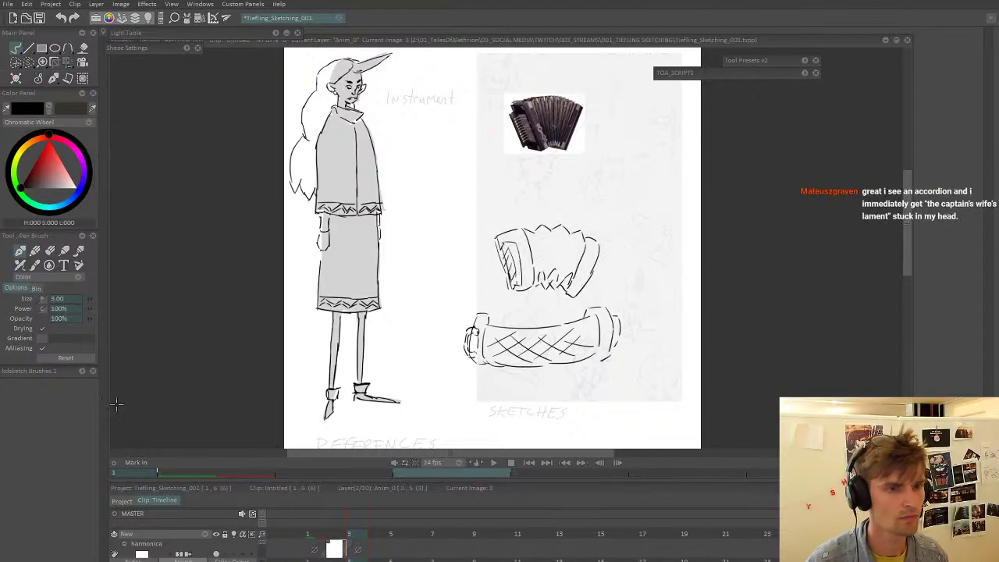
- Cut out the full-length character drawing as a custom brush, keeping the original drawing in place
mouse_move(522, 327)
mouse_down()
mouse_move(488, 357)
mouse_move(508, 323)
mouse_move(511, 345)
mouse_up()
drag(377, 315, 396, 282)
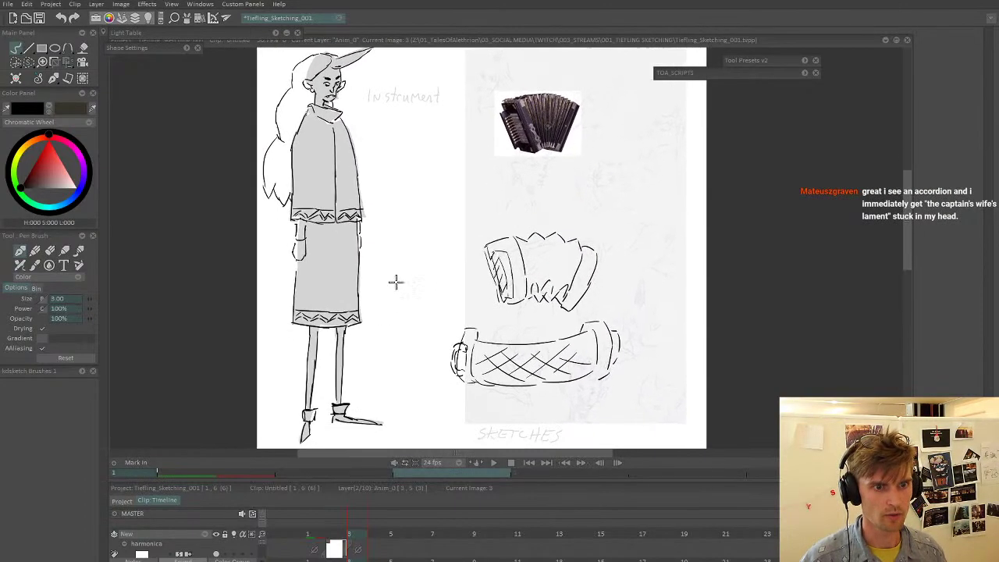
scroll(394, 281, down, 2)
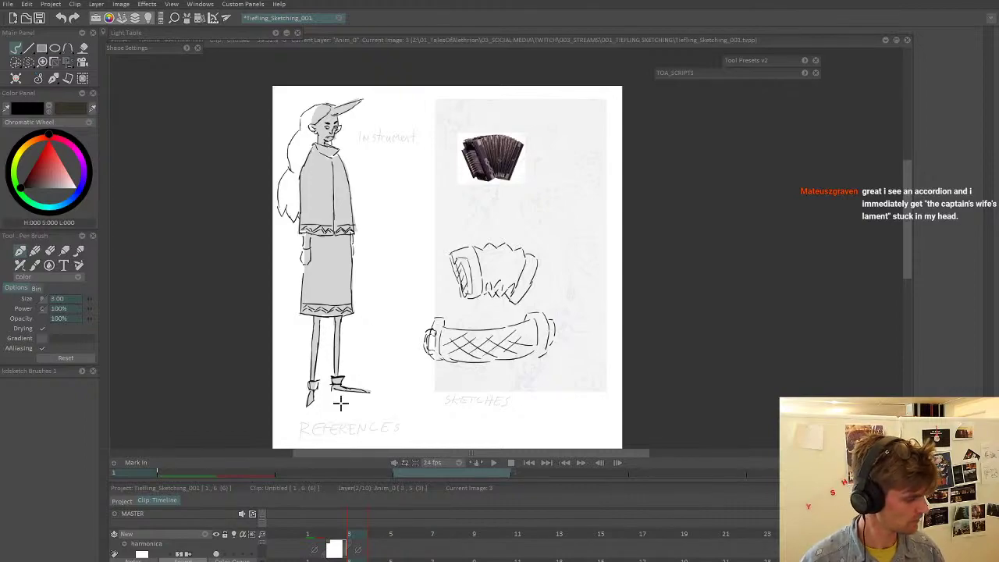
key(w)
mouse_move(372, 283)
mouse_down()
mouse_move(395, 177)
mouse_move(249, 188)
mouse_move(417, 362)
mouse_move(421, 301)
mouse_up()
key(ctrl+z)
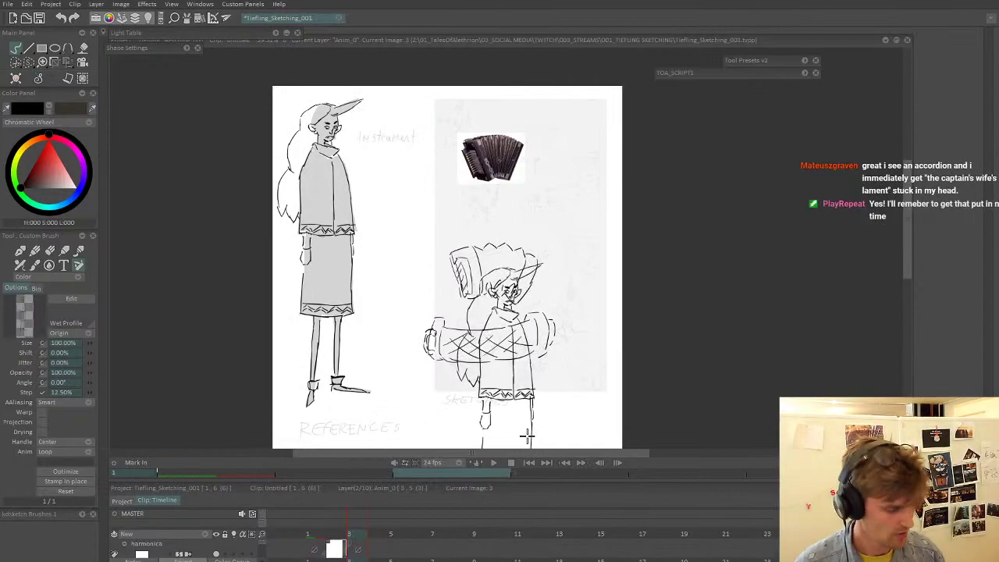
- Enlarge the timeline area so the harmonica, Anim_0 and 20200630_135431 layer rows are all shown
key(Right)
key(Down)
key(Up)
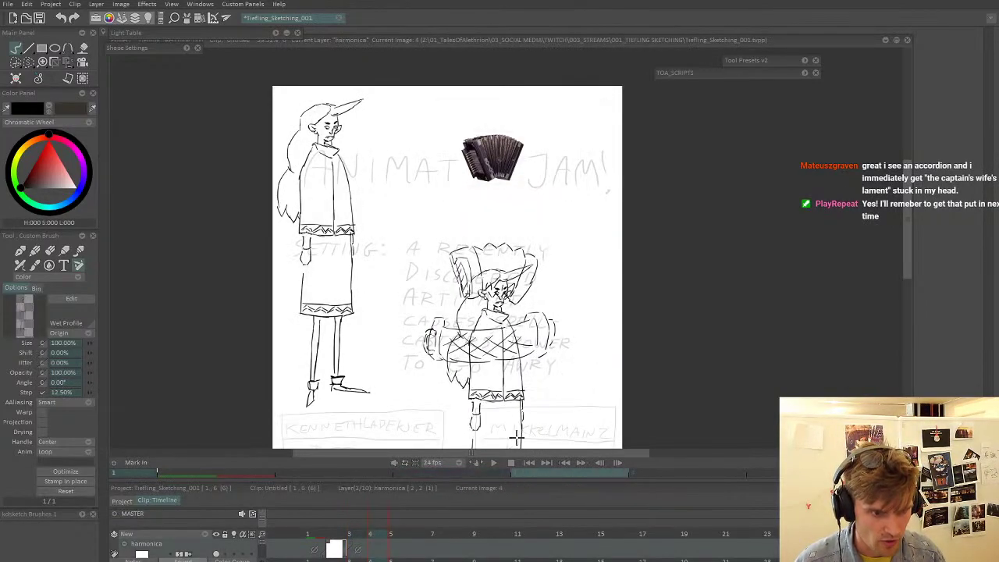
key(Down)
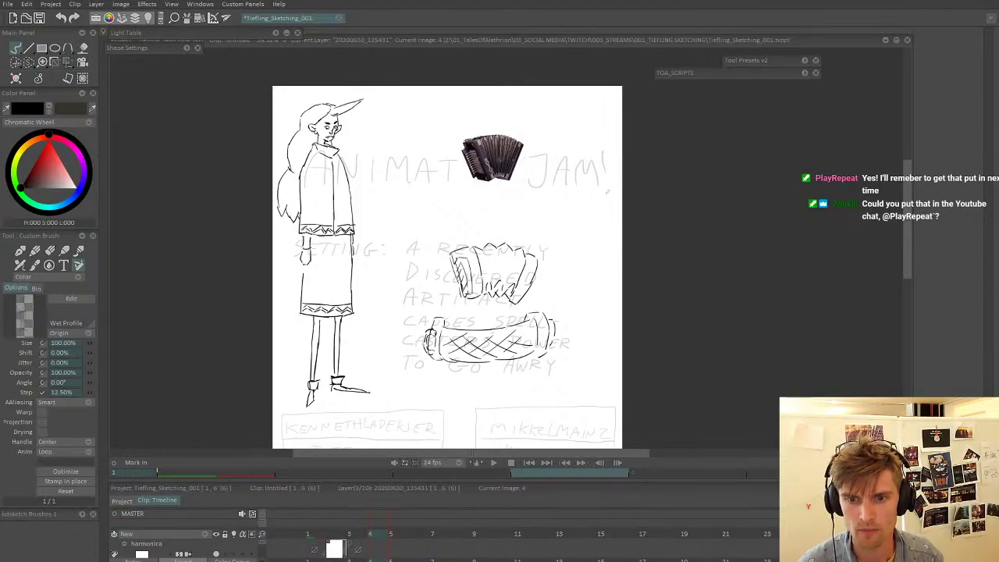
drag(912, 478, 981, 429)
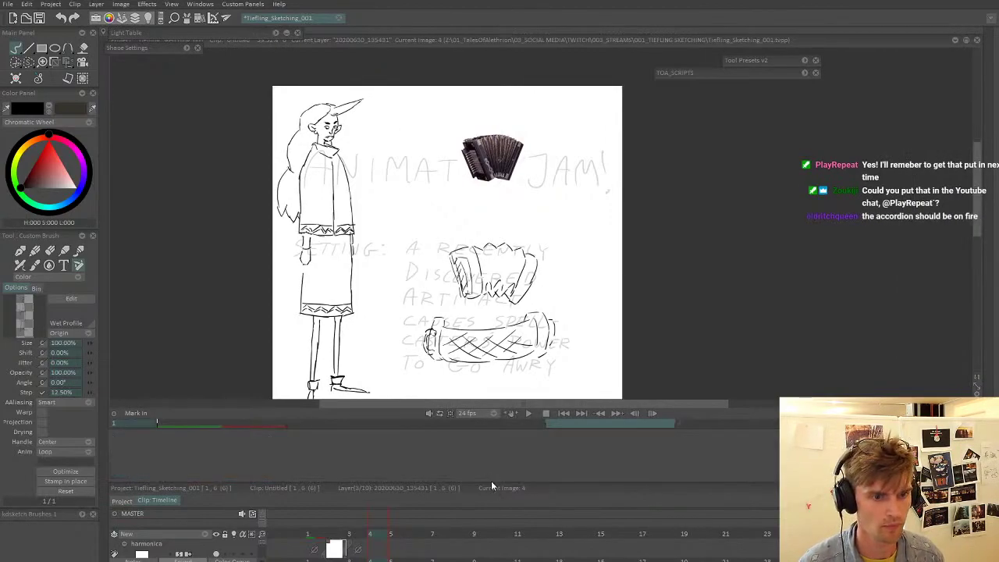
drag(491, 483, 486, 429)
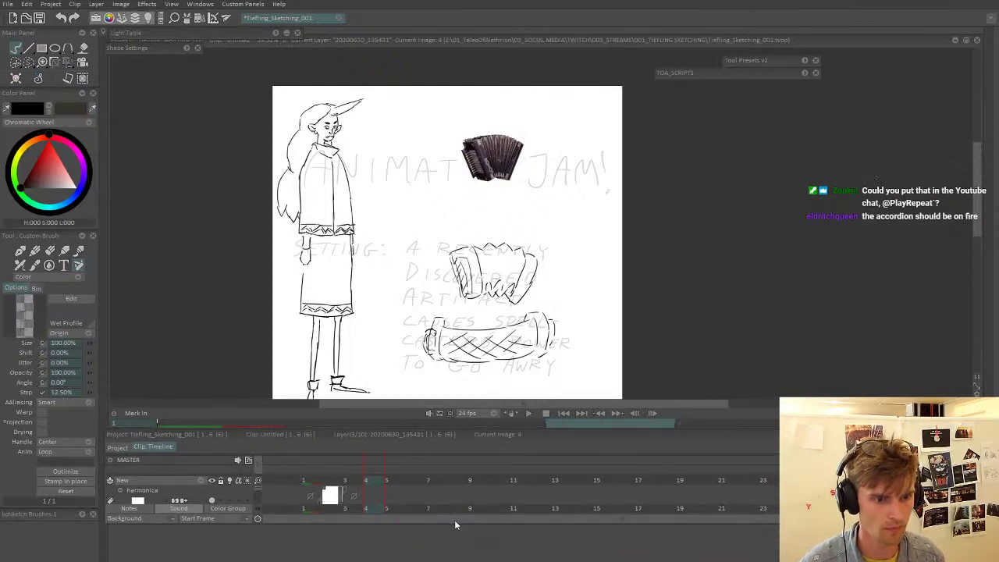
drag(450, 523, 450, 560)
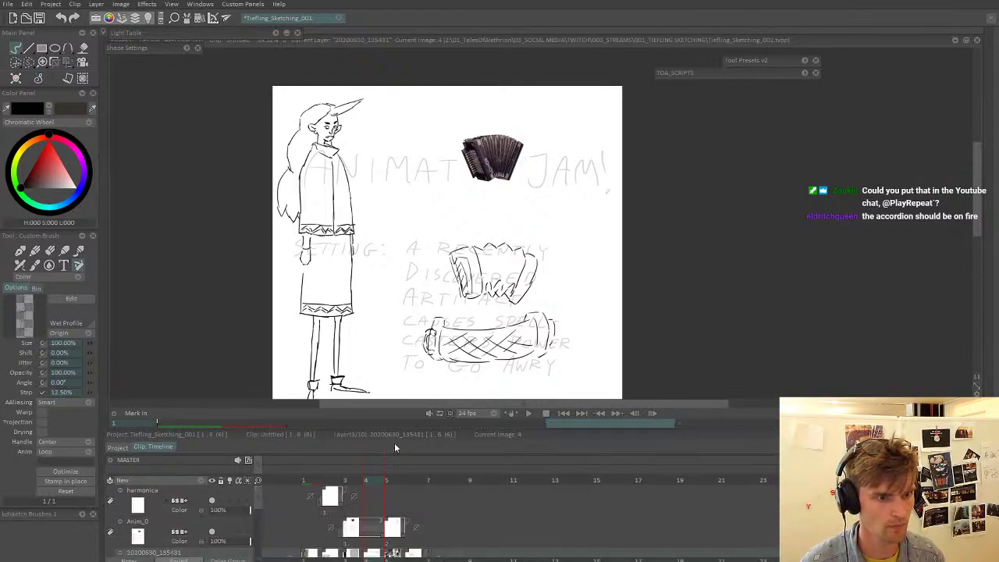
mouse_move(388, 432)
mouse_down()
mouse_move(401, 430)
mouse_move(391, 432)
mouse_up()
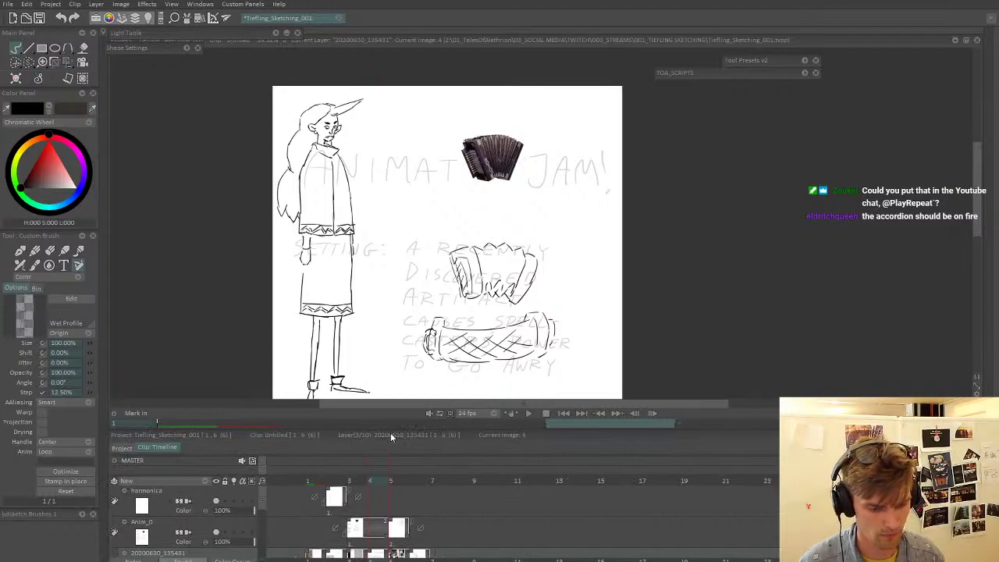
- Shift the Anim_0 layer's images along the timeline so that they start at frame 7
drag(477, 261, 466, 224)
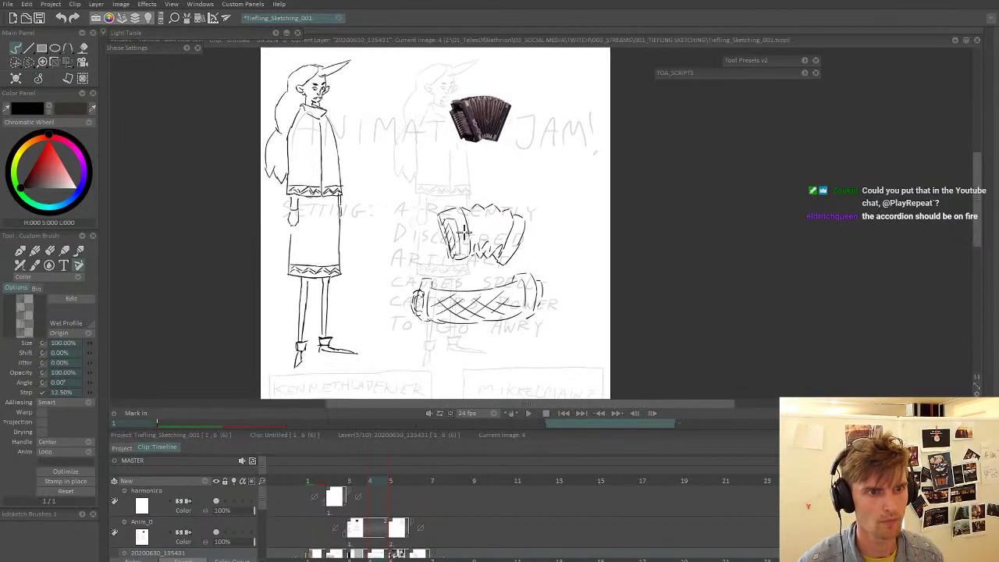
scroll(437, 236, down, 3)
scroll(457, 244, up, 2)
click(402, 526)
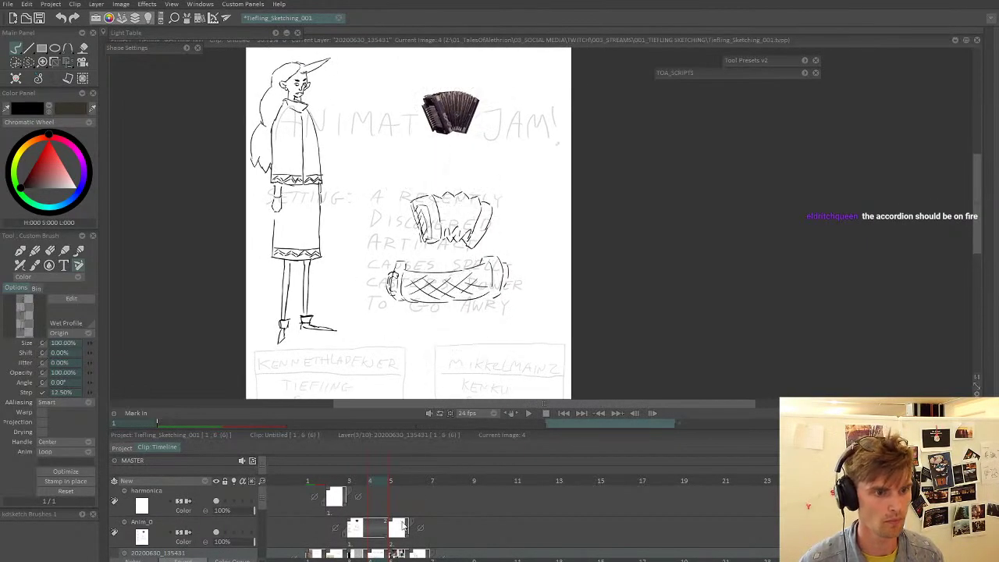
key(Right)
key(Right)
key(Right)
drag(373, 508, 457, 510)
- Add blank images at frame 8 on 20200630_135431 and Anim_0, stamp the character on the Anim_0 one, and return to the Pen Brush
key(Right)
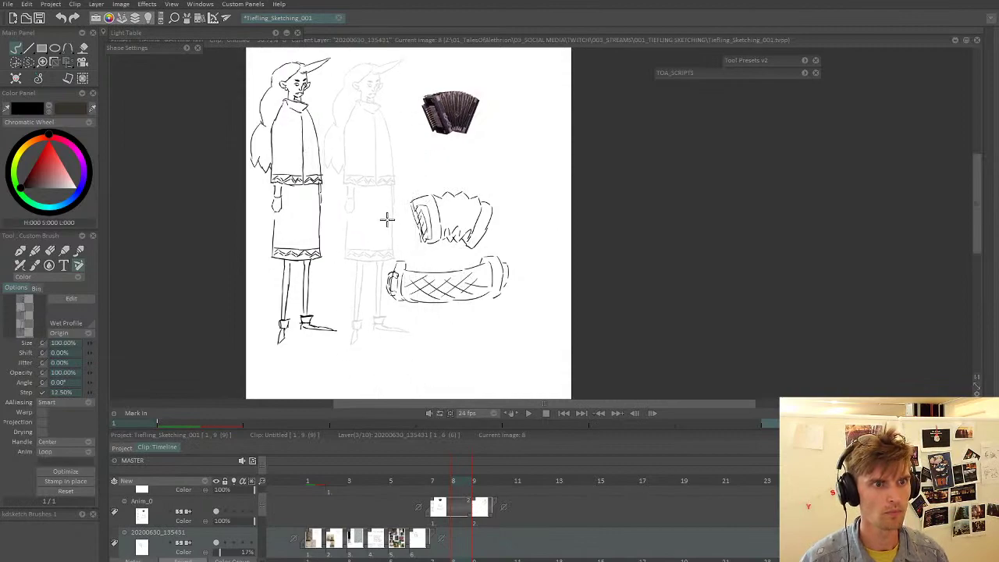
click(379, 227)
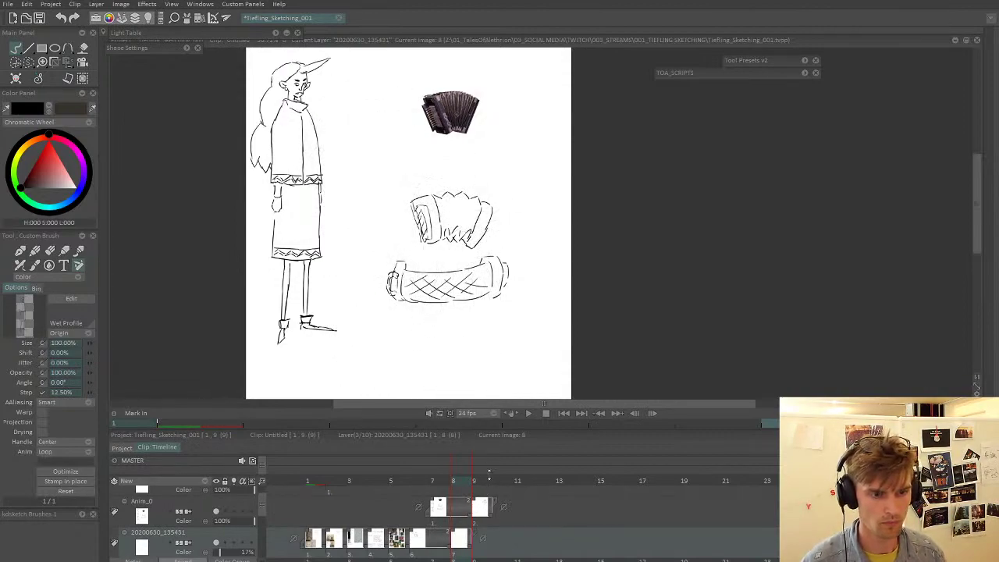
key(Up)
key(Insert)
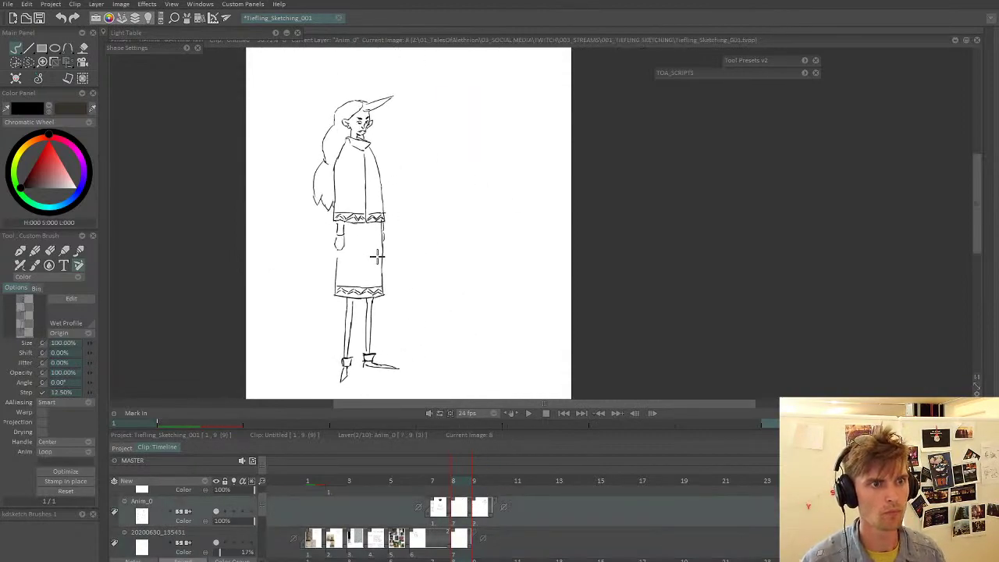
click(20, 251)
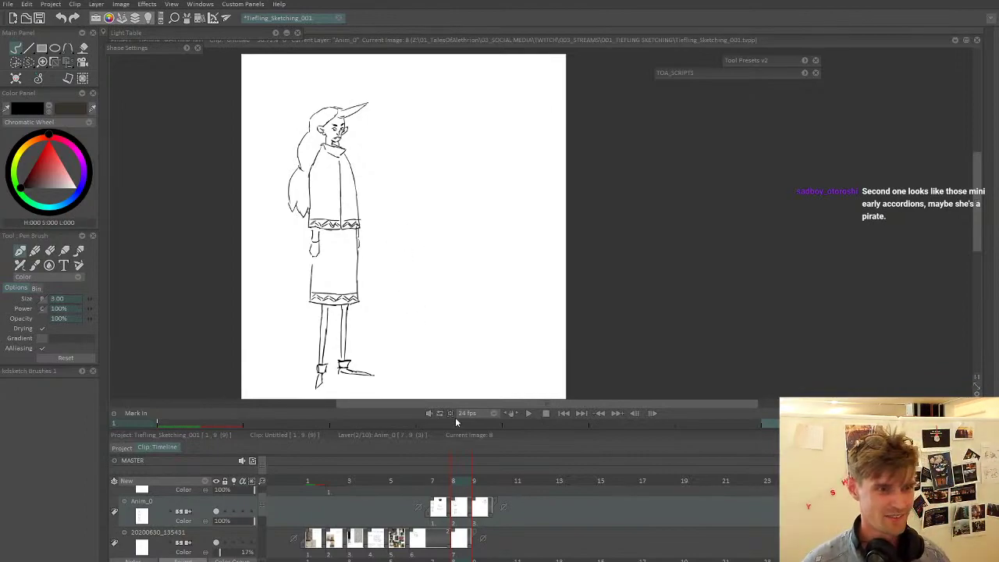
- Add a blank image at frame 3 on the Anim_0 layer, over the faded sketches page
mouse_move(435, 232)
mouse_down()
mouse_move(417, 219)
mouse_move(379, 242)
mouse_move(352, 289)
mouse_move(346, 278)
mouse_up()
scroll(397, 237, up, 1)
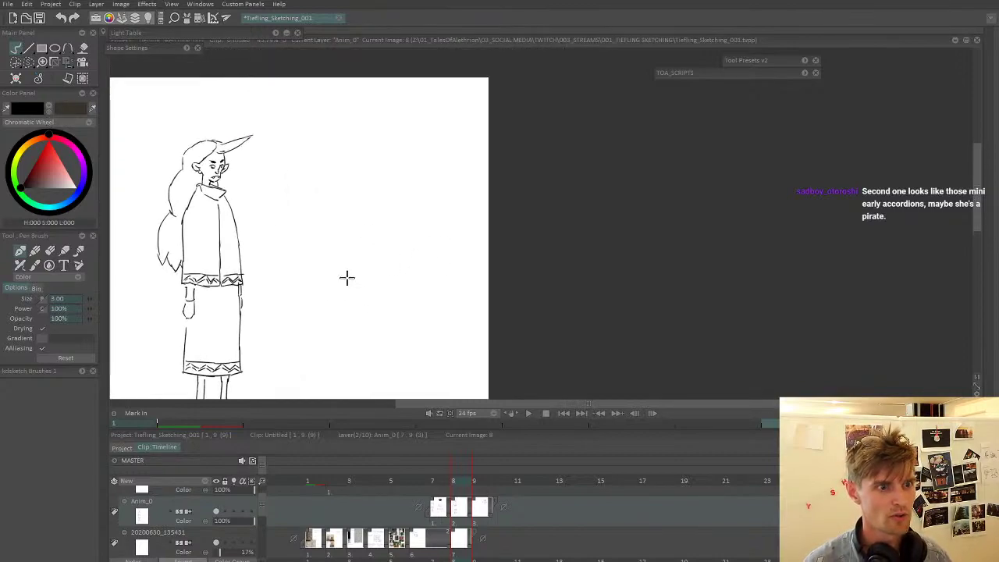
scroll(343, 276, up, 1)
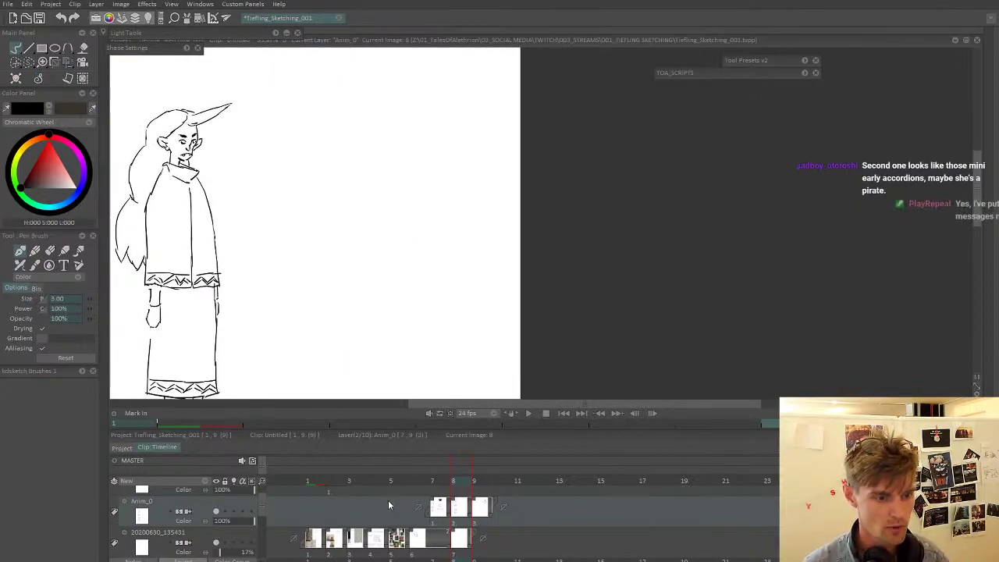
key(Left)
key(Left)
key(Left)
key(Left)
key(Left)
key(Up)
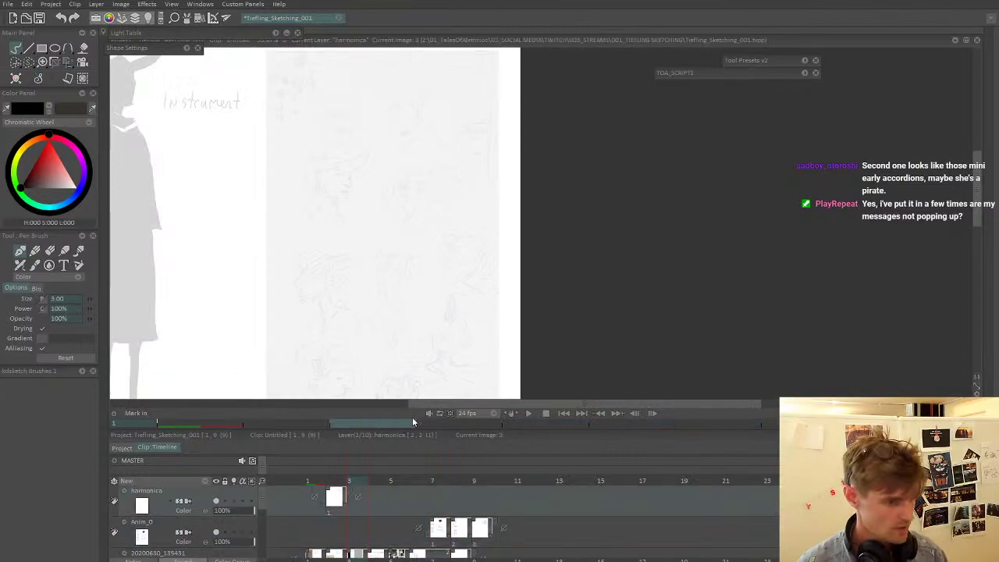
key(Down)
key(Insert)
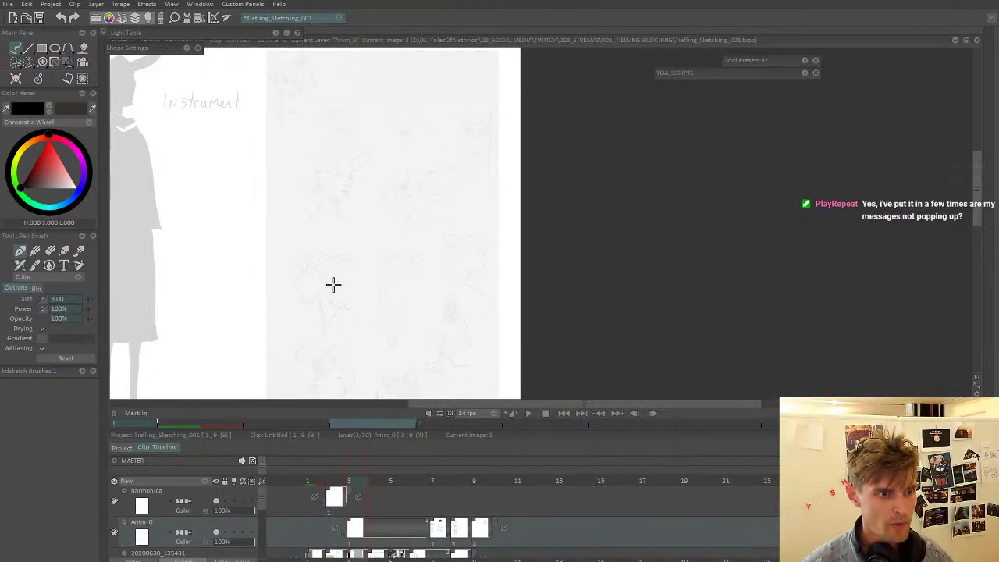
- Ink the side-view head over the faded sketch: spiky swept fringe, face profile, solid black eye, nostril and mouth line
scroll(333, 284, up, 3)
mouse_move(276, 288)
mouse_down()
mouse_move(277, 281)
mouse_move(262, 253)
mouse_move(273, 256)
mouse_move(260, 252)
mouse_move(276, 229)
mouse_move(259, 251)
mouse_move(283, 213)
mouse_move(332, 201)
mouse_up()
key(ctrl+z)
key(ctrl+z)
key(ctrl+z)
key(ctrl+z)
mouse_move(275, 215)
mouse_down()
mouse_move(297, 163)
mouse_move(252, 187)
mouse_move(272, 201)
mouse_move(247, 223)
mouse_move(262, 227)
mouse_up()
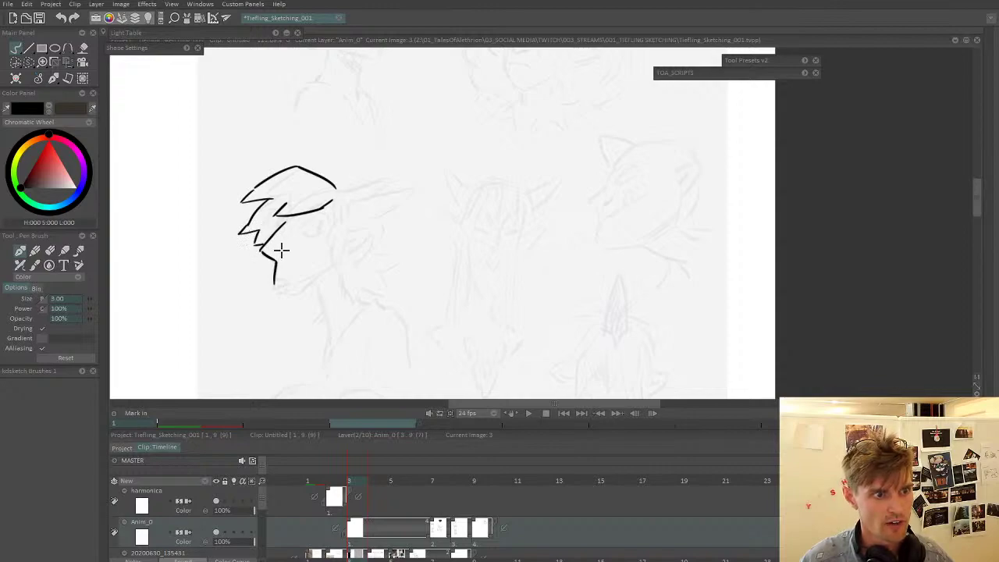
mouse_move(299, 225)
mouse_down()
mouse_move(334, 215)
mouse_move(304, 234)
mouse_move(328, 221)
mouse_up()
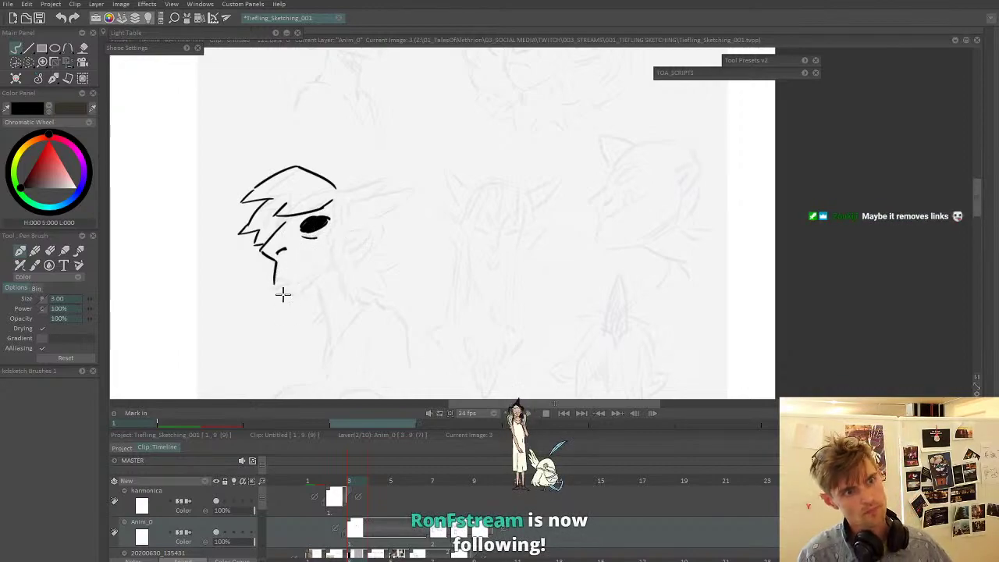
drag(274, 272, 317, 250)
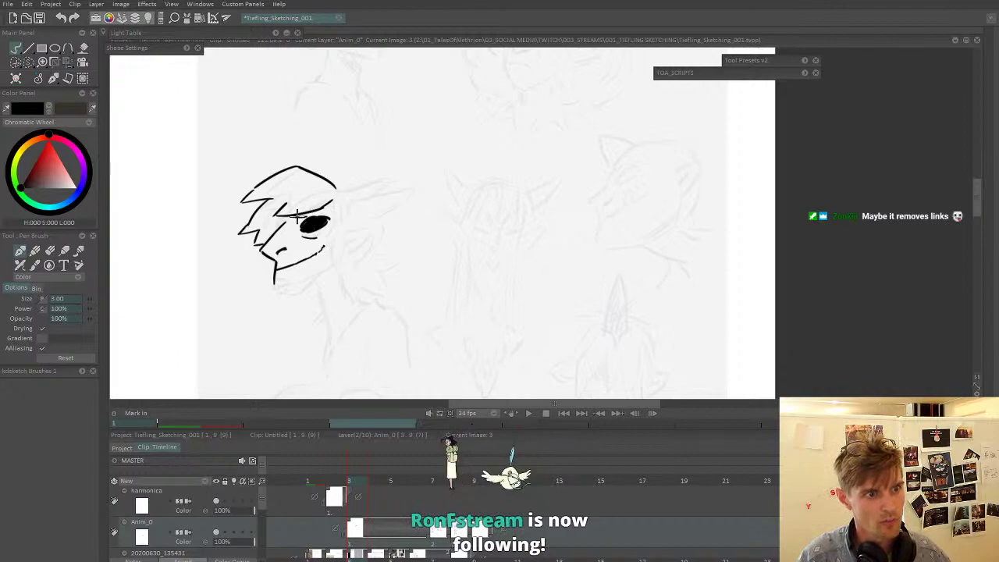
drag(290, 222, 324, 207)
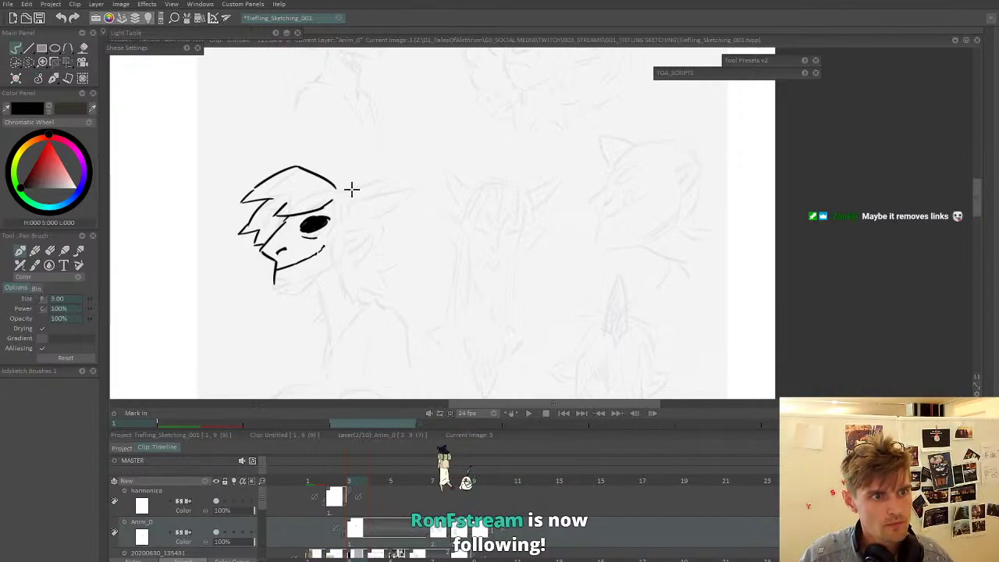
- Draw the long pointed horn sweeping back from the hair, with a short strand beside the eye
mouse_move(341, 187)
mouse_down()
mouse_move(377, 190)
mouse_move(344, 195)
mouse_move(382, 170)
mouse_up()
key(ctrl+z)
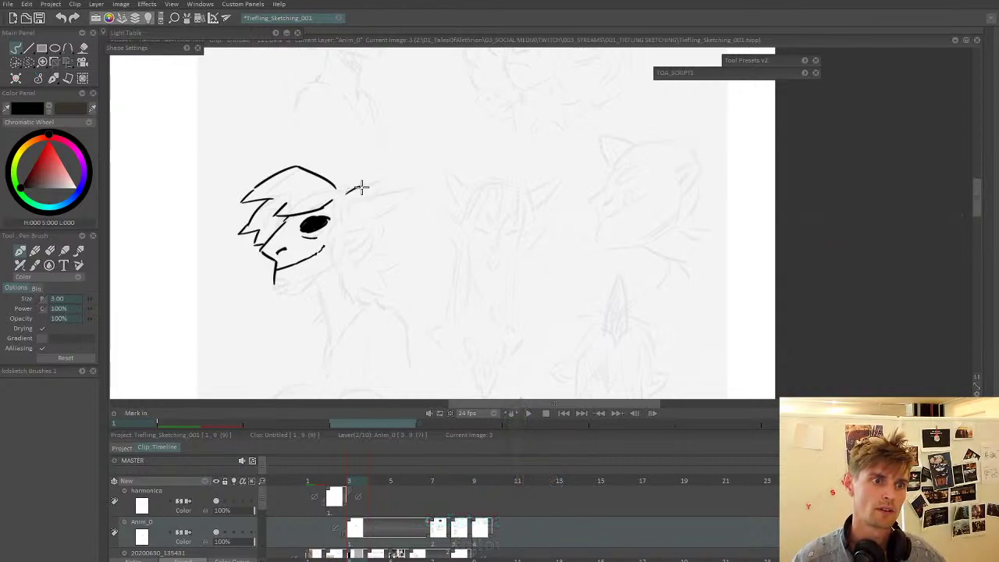
key(ctrl+z)
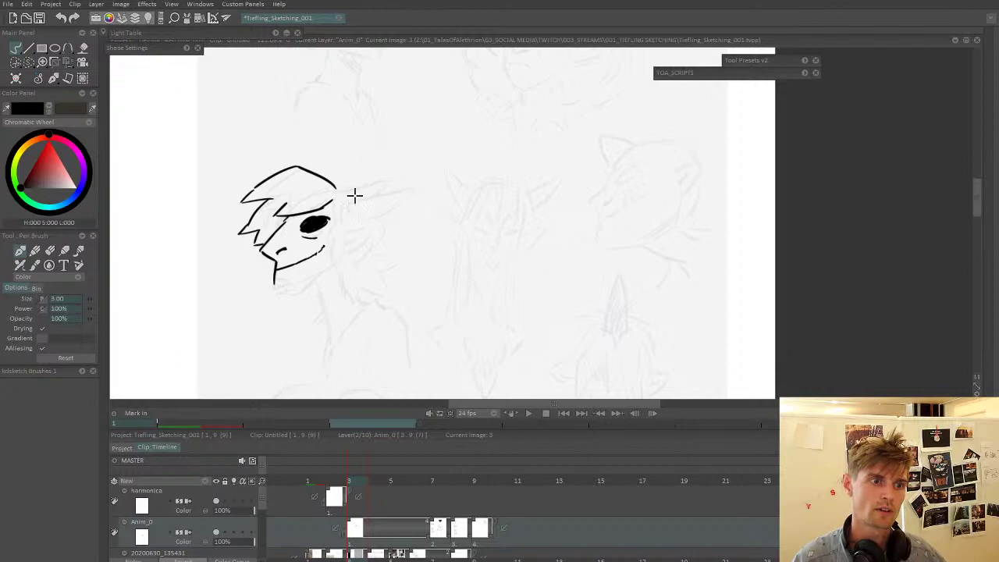
mouse_move(352, 197)
mouse_down()
mouse_move(416, 177)
mouse_move(363, 210)
mouse_up()
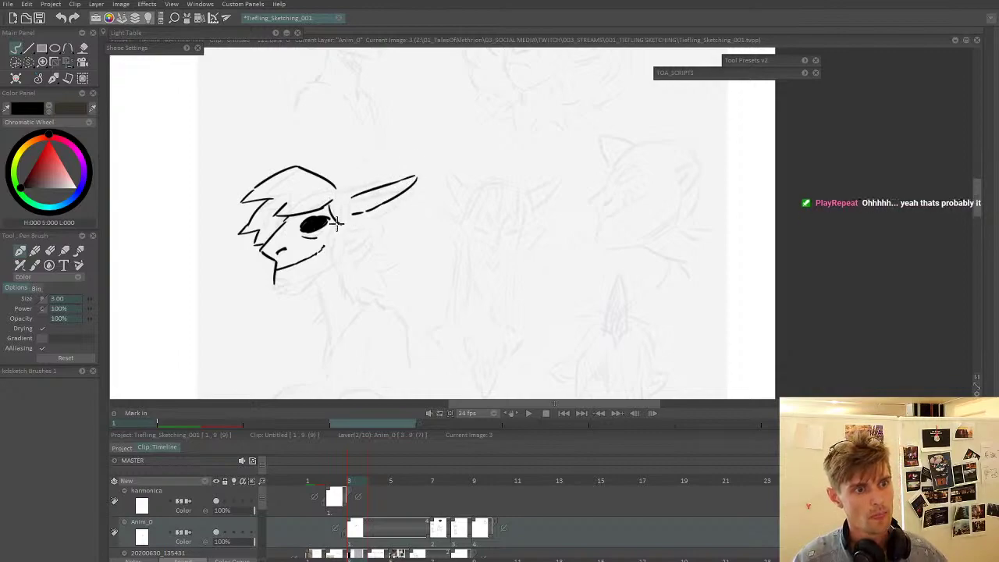
mouse_move(337, 207)
mouse_down()
mouse_move(327, 267)
mouse_move(342, 245)
mouse_move(352, 273)
mouse_move(338, 272)
mouse_up()
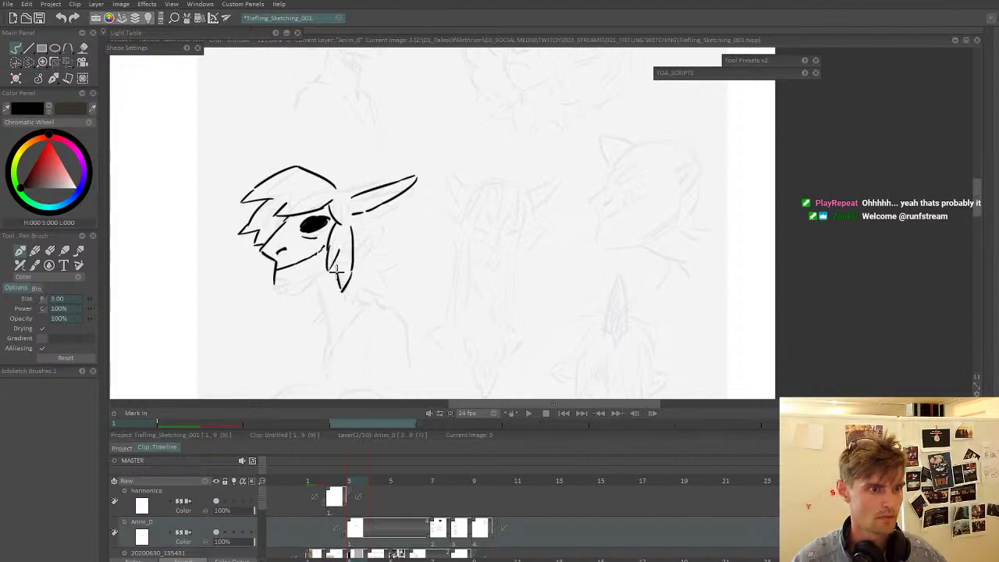
key(ctrl+z)
key(ctrl+z)
key(ctrl+z)
key(ctrl+z)
key(ctrl+z)
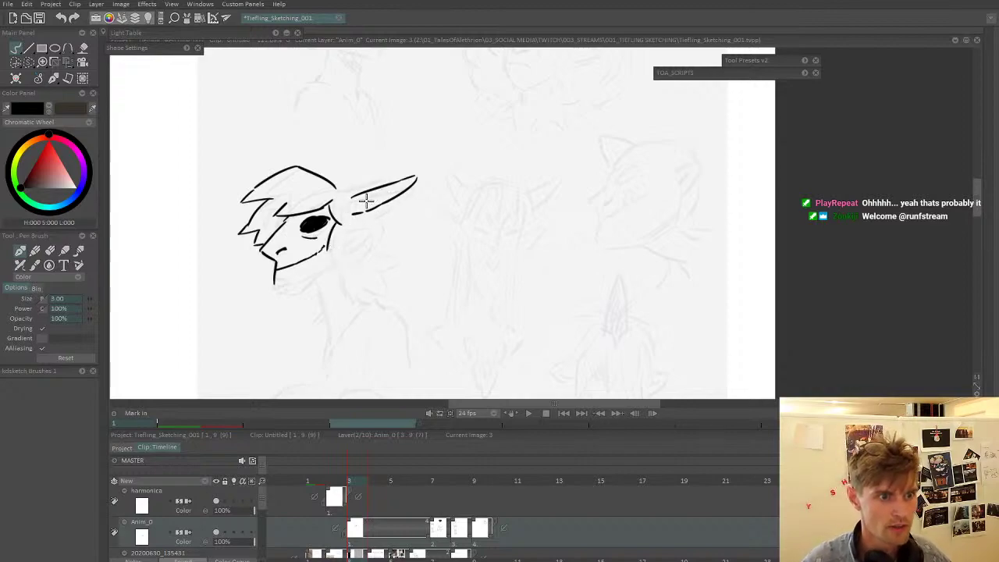
- Ink the side-view character's pointed ear with a hoop earring, the jaw, shadowed neck, open collar and shoulder line
mouse_move(339, 238)
mouse_down()
mouse_move(374, 227)
mouse_move(336, 260)
mouse_move(340, 252)
mouse_move(354, 251)
mouse_move(343, 261)
mouse_move(333, 258)
mouse_move(353, 247)
mouse_up()
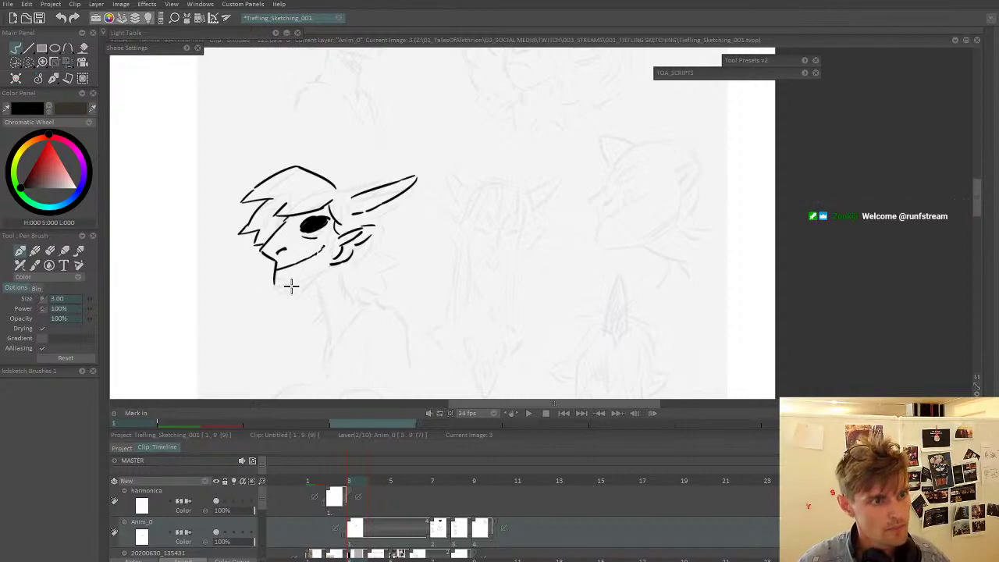
mouse_move(347, 264)
mouse_down()
mouse_move(322, 274)
mouse_move(333, 264)
mouse_up()
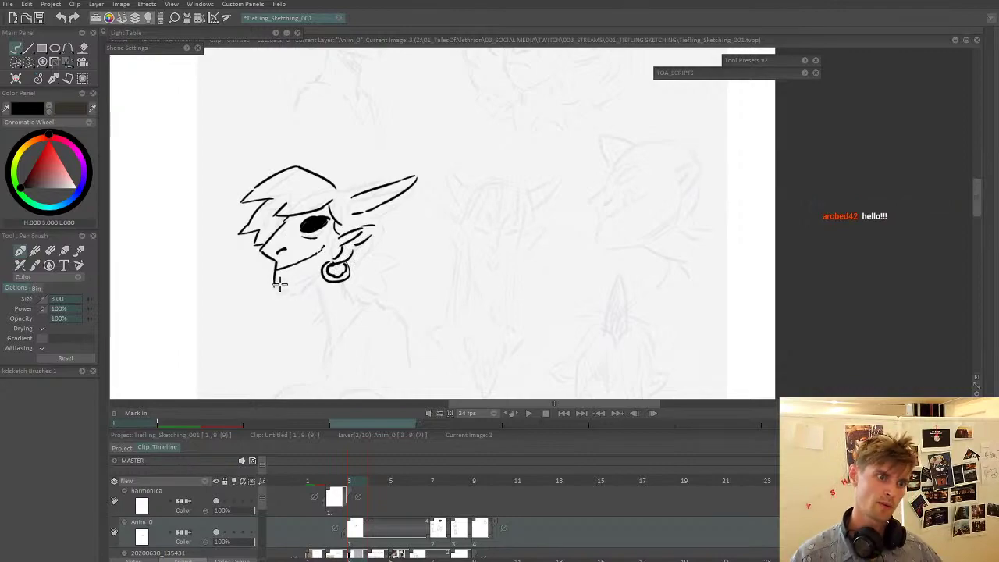
mouse_move(274, 286)
mouse_down()
mouse_move(317, 280)
mouse_move(337, 330)
mouse_up()
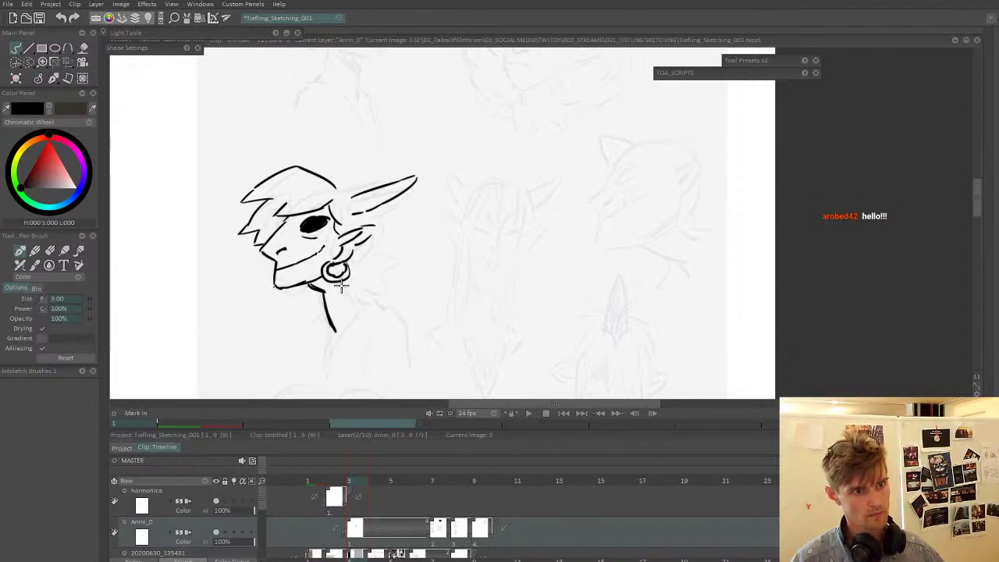
mouse_move(343, 286)
mouse_down()
mouse_move(313, 284)
mouse_move(370, 325)
mouse_move(371, 311)
mouse_move(331, 371)
mouse_move(329, 359)
mouse_move(361, 329)
mouse_up()
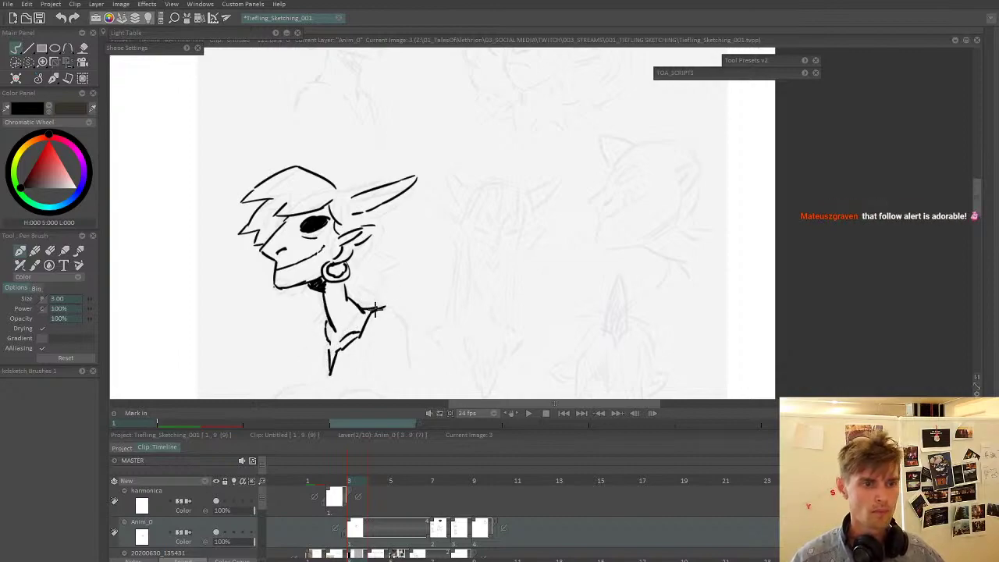
drag(398, 308, 403, 376)
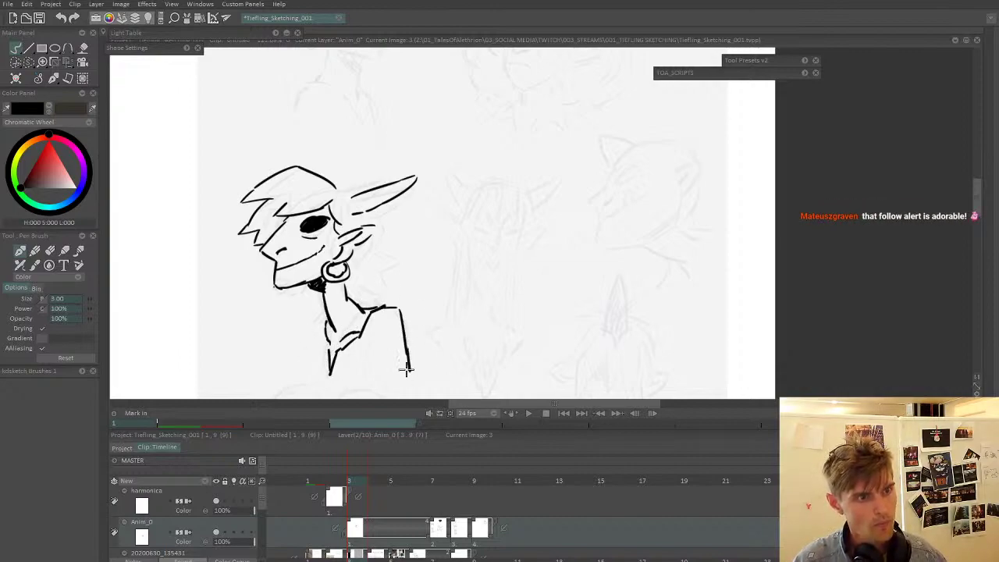
drag(367, 286, 347, 324)
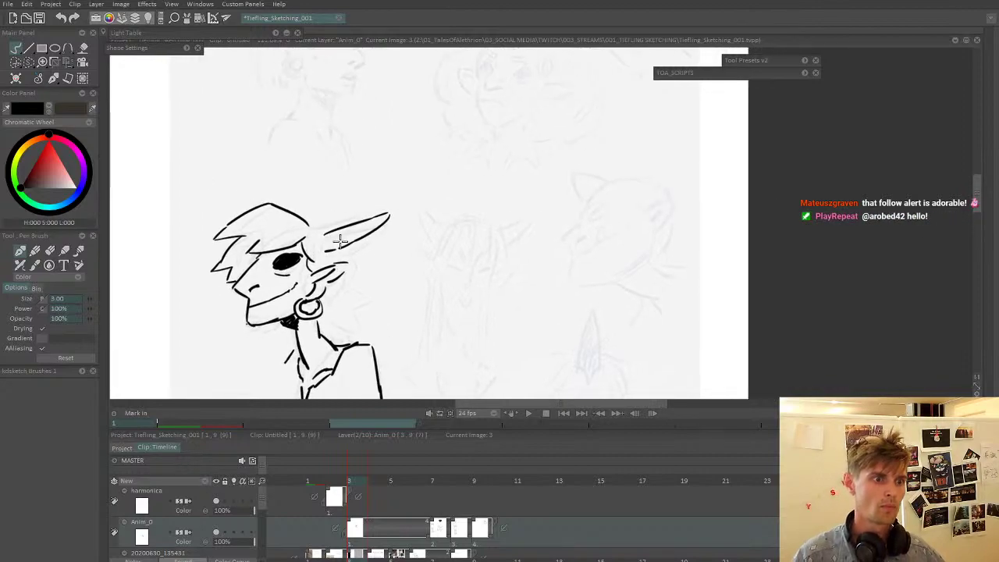
- Darken the base of the side-view head's horn and draw the rounded back of the head down to the nape
mouse_move(340, 244)
mouse_down()
mouse_move(324, 248)
mouse_move(342, 247)
mouse_up()
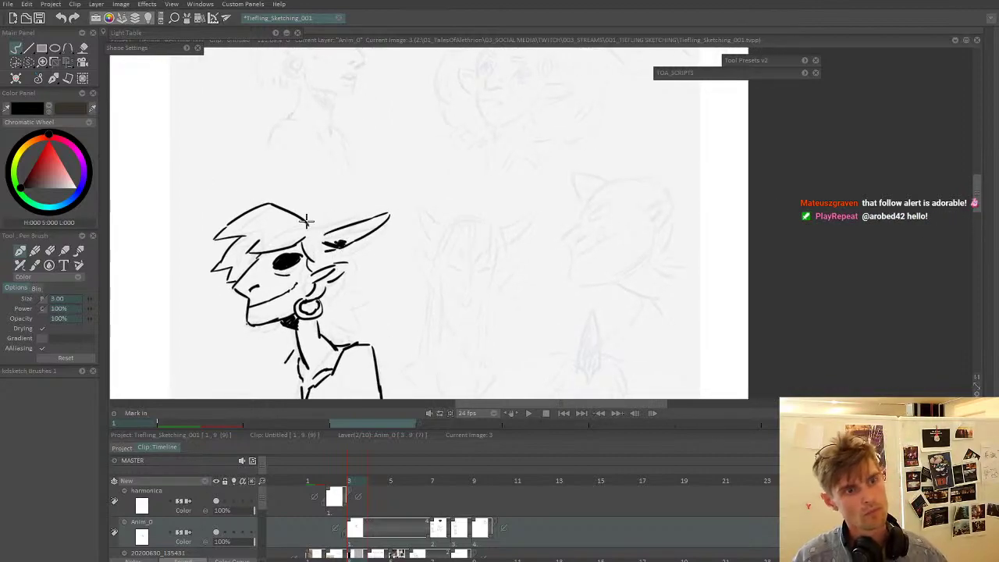
mouse_move(351, 242)
mouse_down()
mouse_move(366, 275)
mouse_move(348, 303)
mouse_move(357, 311)
mouse_move(338, 343)
mouse_up()
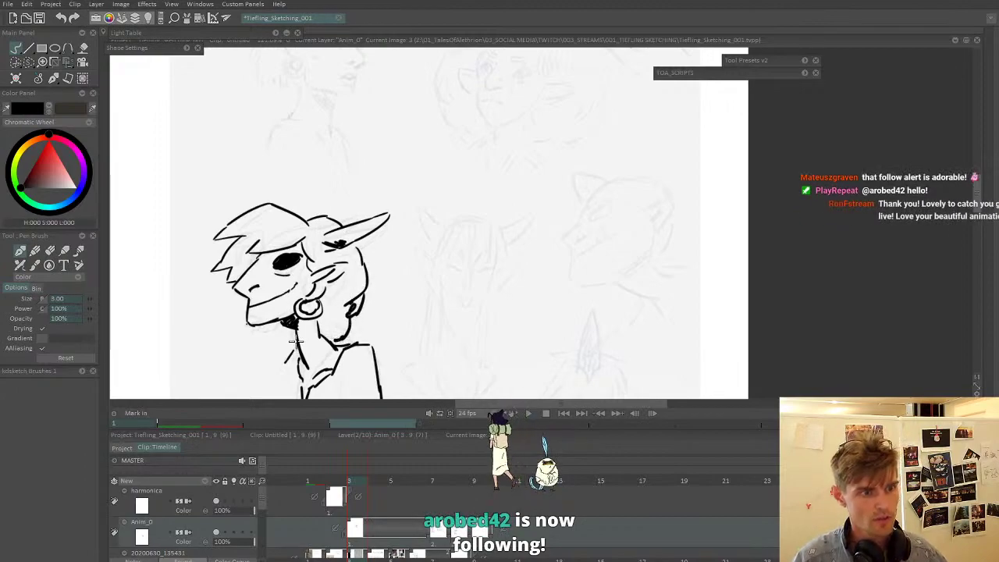
drag(367, 259, 434, 231)
mouse_move(447, 230)
mouse_down()
mouse_move(434, 252)
mouse_move(475, 291)
mouse_up()
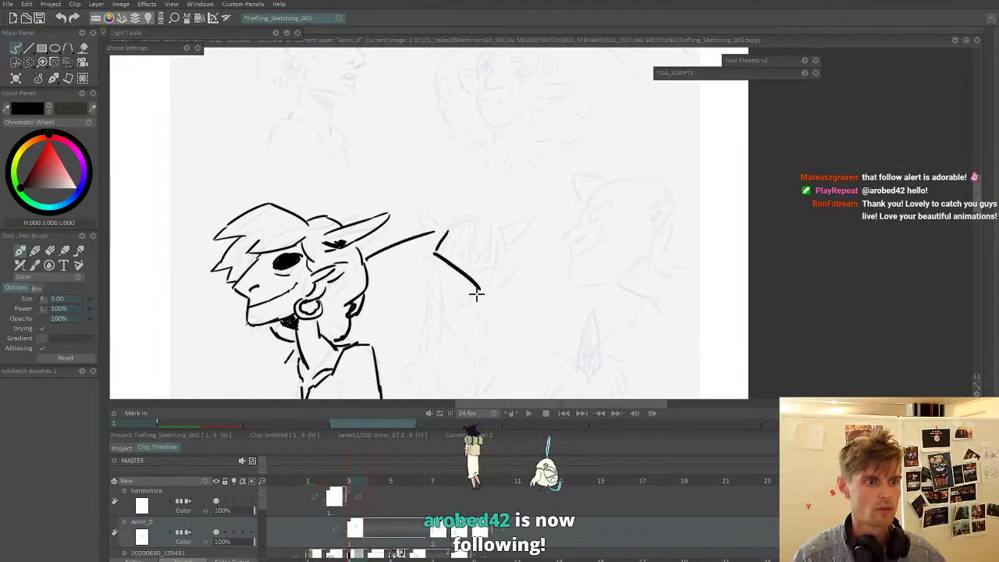
key(ctrl+z)
key(ctrl+z)
mouse_move(364, 250)
mouse_down()
mouse_move(408, 260)
mouse_move(429, 317)
mouse_move(456, 338)
mouse_up()
drag(456, 337, 413, 363)
drag(416, 340, 410, 362)
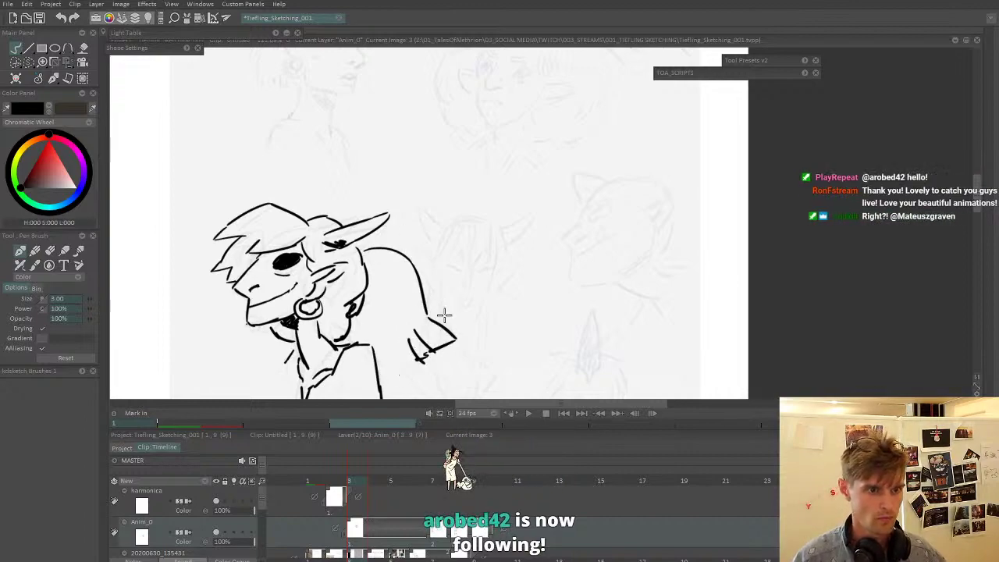
key(ctrl+z)
key(ctrl+z)
key(ctrl+z)
key(ctrl+z)
key(ctrl+z)
- Draw a large jagged outline fanning out behind the side-view head and curving back to the shoulder
mouse_move(413, 258)
mouse_down()
mouse_move(442, 285)
mouse_move(409, 285)
mouse_move(423, 349)
mouse_move(398, 333)
mouse_move(379, 371)
mouse_up()
mouse_move(393, 337)
mouse_down()
mouse_move(351, 310)
mouse_move(314, 373)
mouse_up()
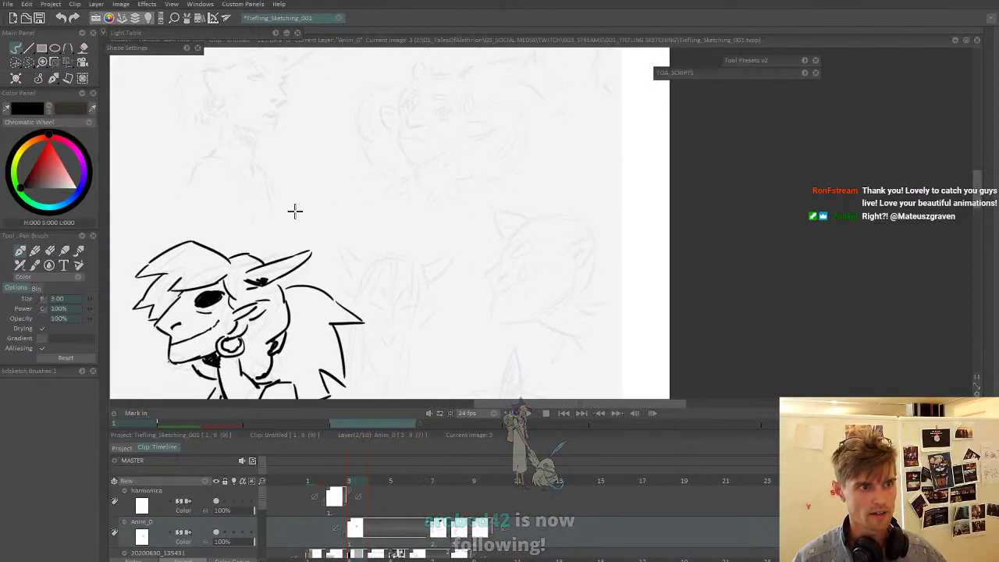
- Start the front-view head on the neighbouring faded sketch: face edge, chin, solid black neck shadow and V-shaped collar
mouse_move(278, 132)
mouse_down()
mouse_move(331, 231)
mouse_move(306, 229)
mouse_move(348, 203)
mouse_move(334, 289)
mouse_move(326, 286)
mouse_move(524, 323)
mouse_move(463, 359)
mouse_move(441, 218)
mouse_move(413, 263)
mouse_move(507, 274)
mouse_move(460, 234)
mouse_move(461, 278)
mouse_move(466, 243)
mouse_move(500, 221)
mouse_move(460, 234)
mouse_move(459, 206)
mouse_move(370, 245)
mouse_move(444, 196)
mouse_move(386, 328)
mouse_move(409, 320)
mouse_move(380, 286)
mouse_up()
key(ctrl+z)
mouse_move(401, 330)
mouse_down()
mouse_move(376, 282)
mouse_move(420, 322)
mouse_move(390, 330)
mouse_move(410, 334)
mouse_move(403, 338)
mouse_move(384, 331)
mouse_move(362, 342)
mouse_move(415, 325)
mouse_move(422, 349)
mouse_up()
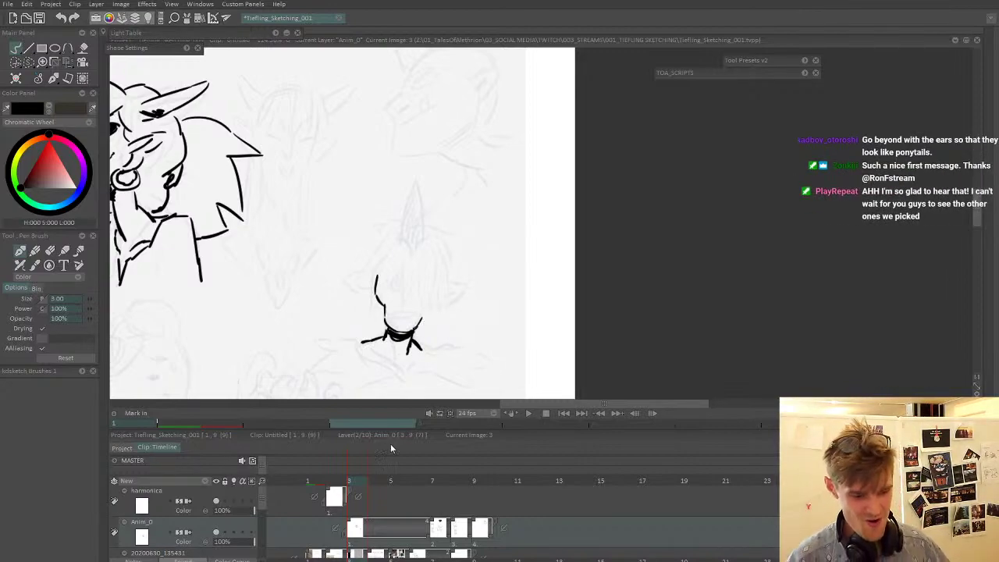
drag(362, 343, 395, 360)
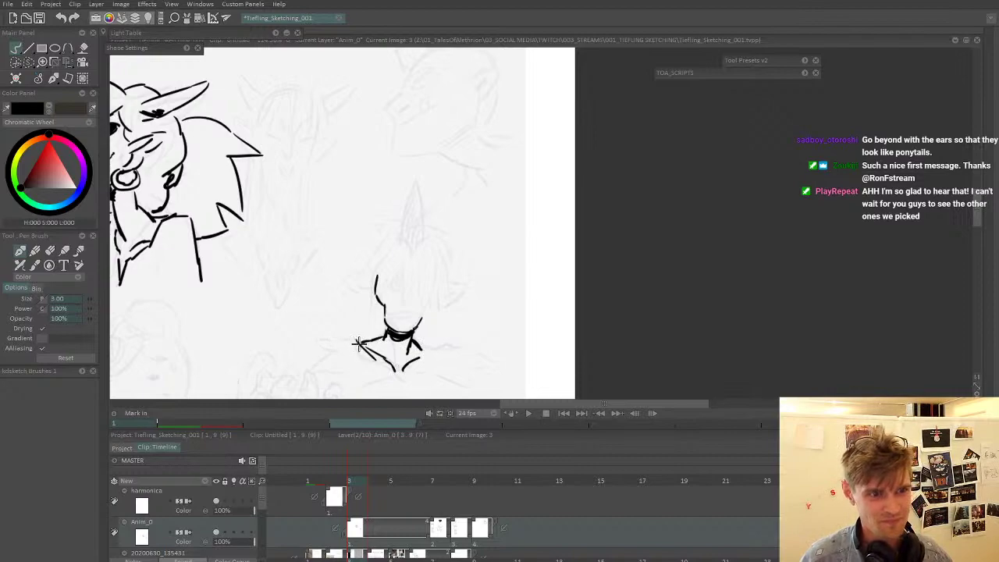
drag(359, 349, 394, 371)
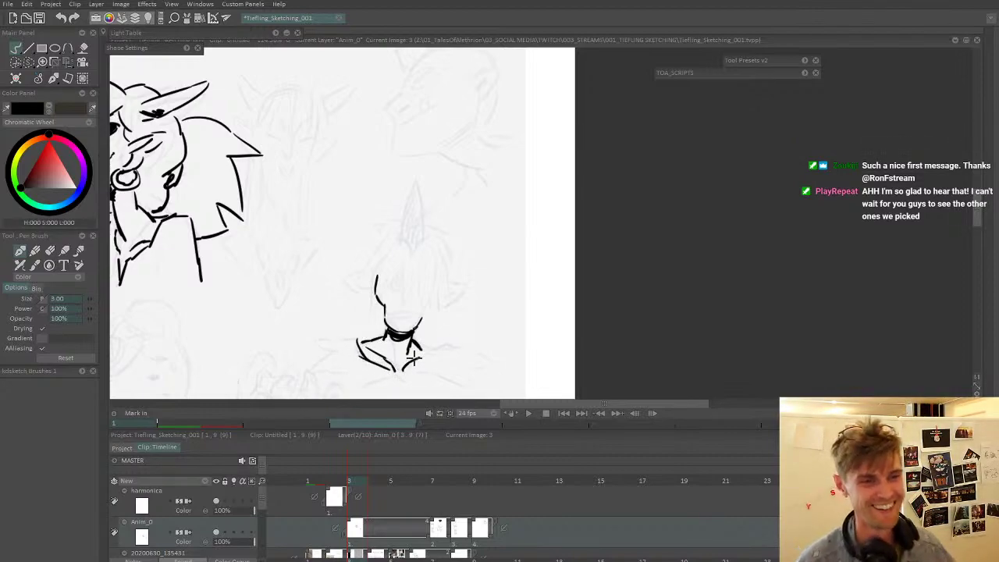
- Draw the wide jagged collar spreading over both shoulders of the front-view character and meeting at the chest
mouse_move(399, 386)
mouse_down()
mouse_move(351, 392)
mouse_move(306, 376)
mouse_move(321, 360)
mouse_move(300, 354)
mouse_move(322, 338)
mouse_move(311, 326)
mouse_move(360, 332)
mouse_up()
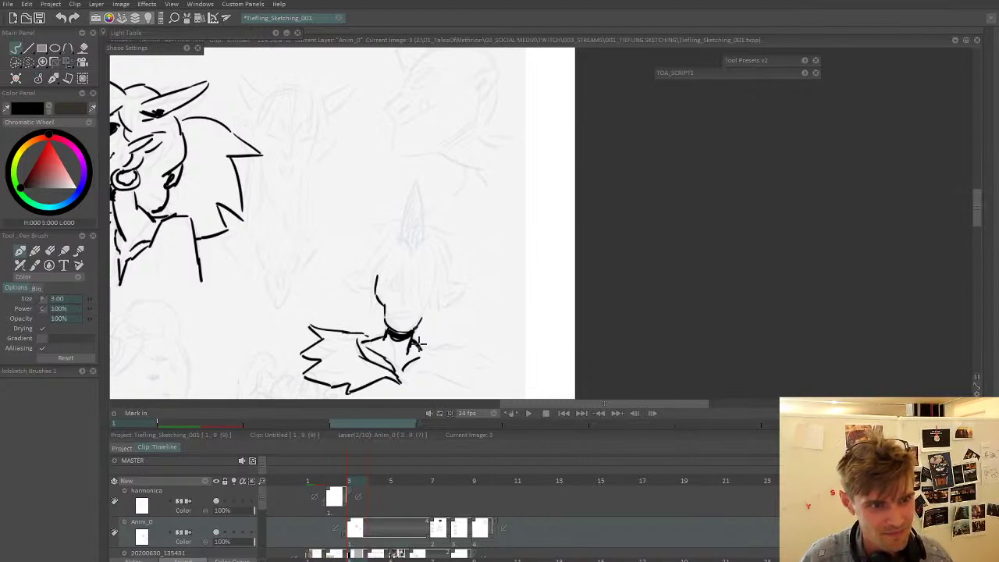
mouse_move(420, 342)
mouse_down()
mouse_move(486, 349)
mouse_move(462, 361)
mouse_move(488, 378)
mouse_move(466, 381)
mouse_move(487, 353)
mouse_move(444, 339)
mouse_up()
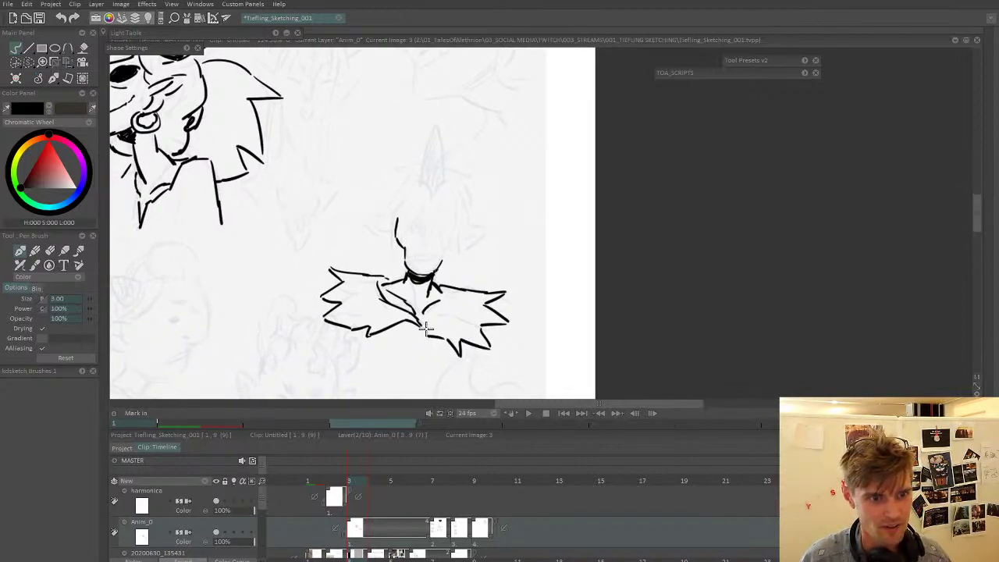
key(ctrl+z)
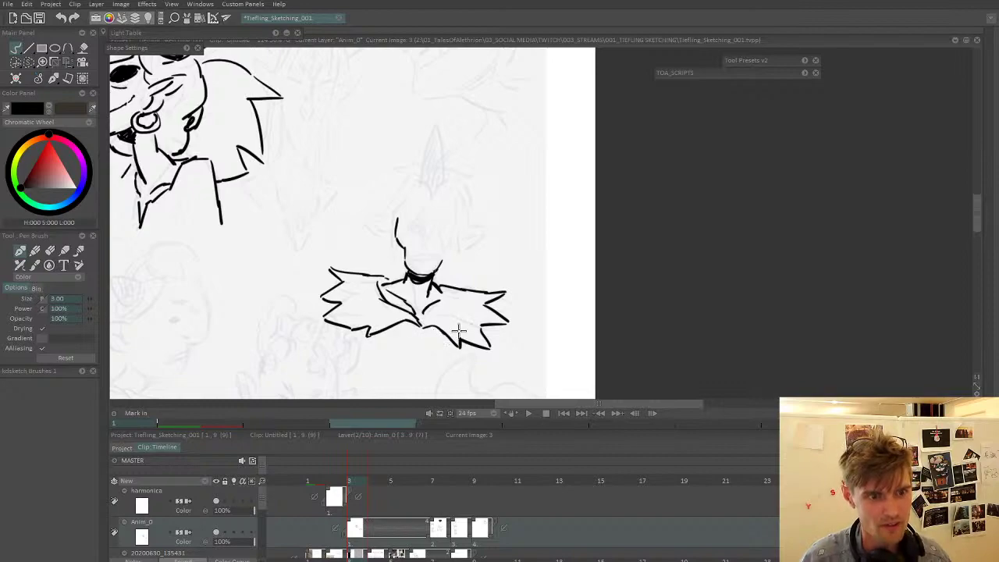
mouse_move(458, 317)
mouse_down()
mouse_move(445, 343)
mouse_move(416, 337)
mouse_up()
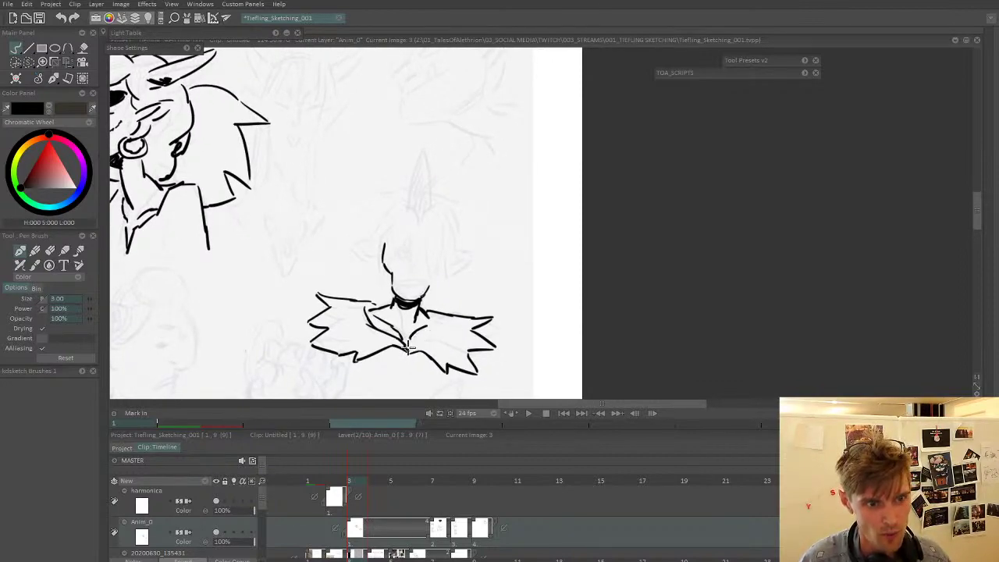
- Ink the front-view head's other cheek, spiky side hair and two upward-curving horns with dark bases, joined by the top of the head
mouse_move(425, 295)
mouse_down()
mouse_move(416, 338)
mouse_move(434, 310)
mouse_move(382, 305)
mouse_move(377, 289)
mouse_move(346, 320)
mouse_move(352, 288)
mouse_move(393, 258)
mouse_move(359, 225)
mouse_up()
key(ctrl+z)
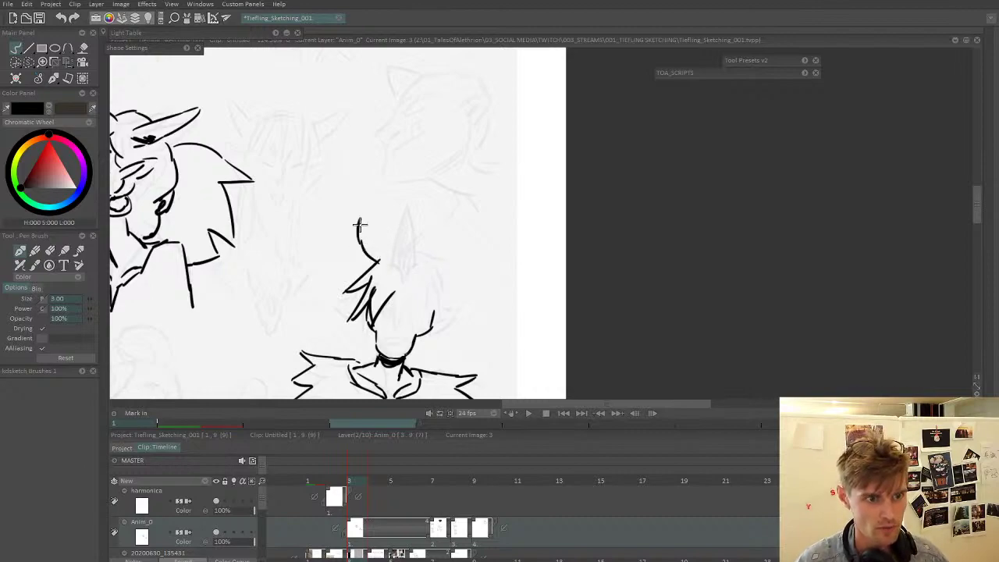
mouse_move(392, 256)
mouse_down()
mouse_move(359, 225)
mouse_move(362, 211)
mouse_up()
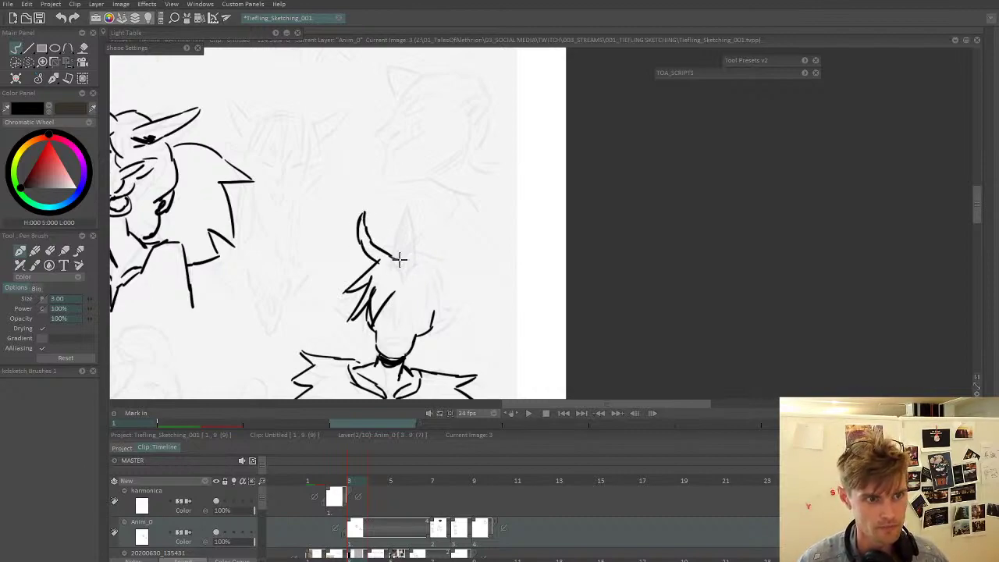
mouse_move(398, 260)
mouse_down()
mouse_move(375, 261)
mouse_move(443, 259)
mouse_move(473, 227)
mouse_move(456, 268)
mouse_up()
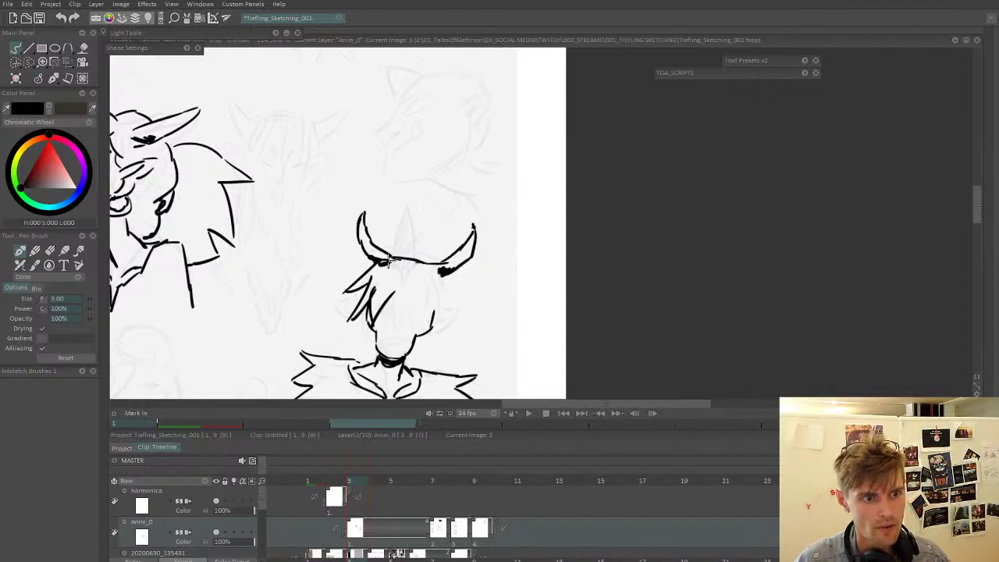
- Fill in the front-view head's pointed fringe and side strands, plus the face with brows, eyes, nose and mouth
mouse_move(388, 261)
mouse_down()
mouse_move(402, 286)
mouse_move(398, 336)
mouse_up()
drag(421, 281, 435, 328)
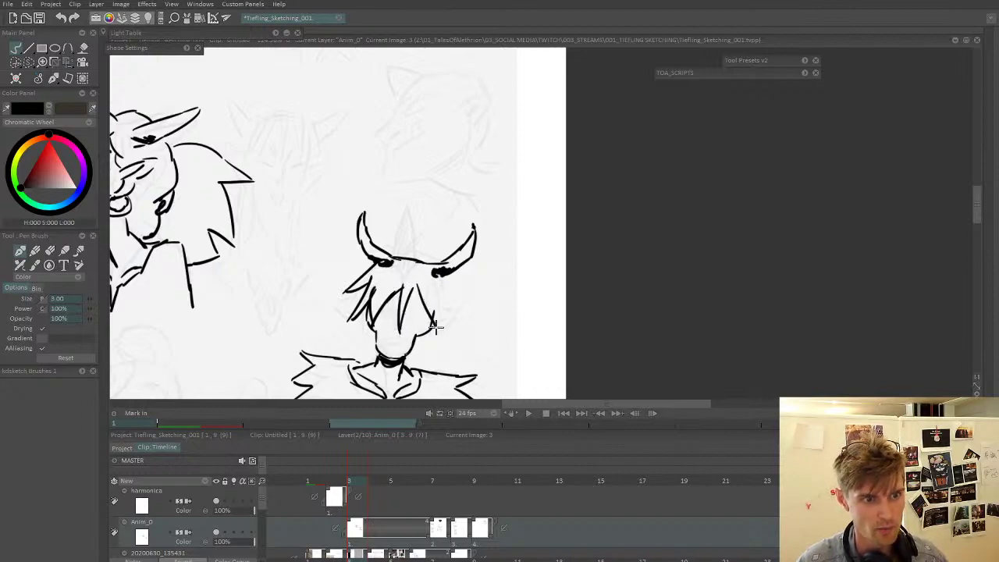
key(ctrl+z)
mouse_move(416, 287)
mouse_down()
mouse_move(418, 328)
mouse_move(434, 294)
mouse_up()
drag(434, 295, 439, 336)
key(ctrl+z)
mouse_move(441, 275)
mouse_down()
mouse_move(453, 328)
mouse_move(442, 330)
mouse_up()
drag(434, 296, 437, 344)
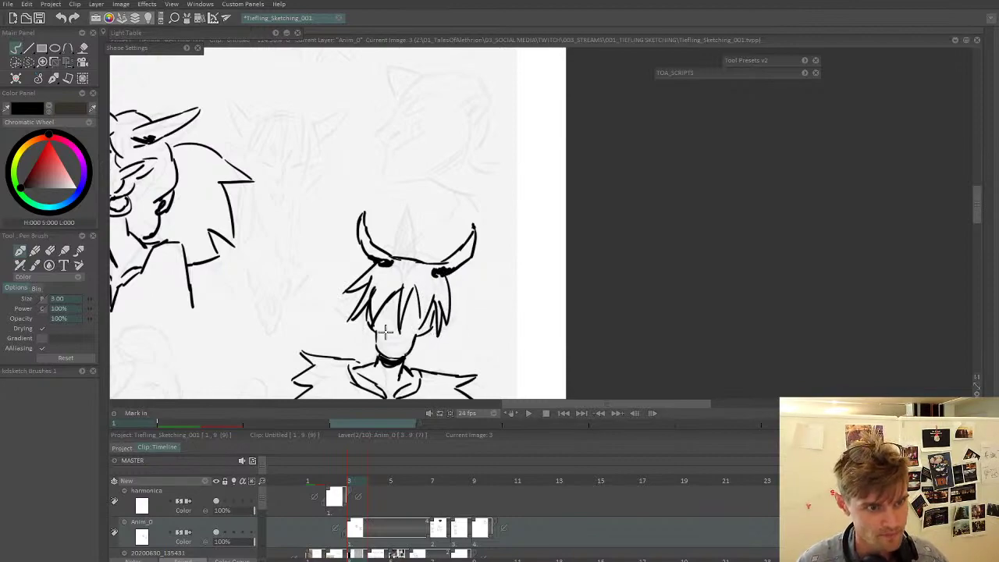
drag(392, 315, 389, 325)
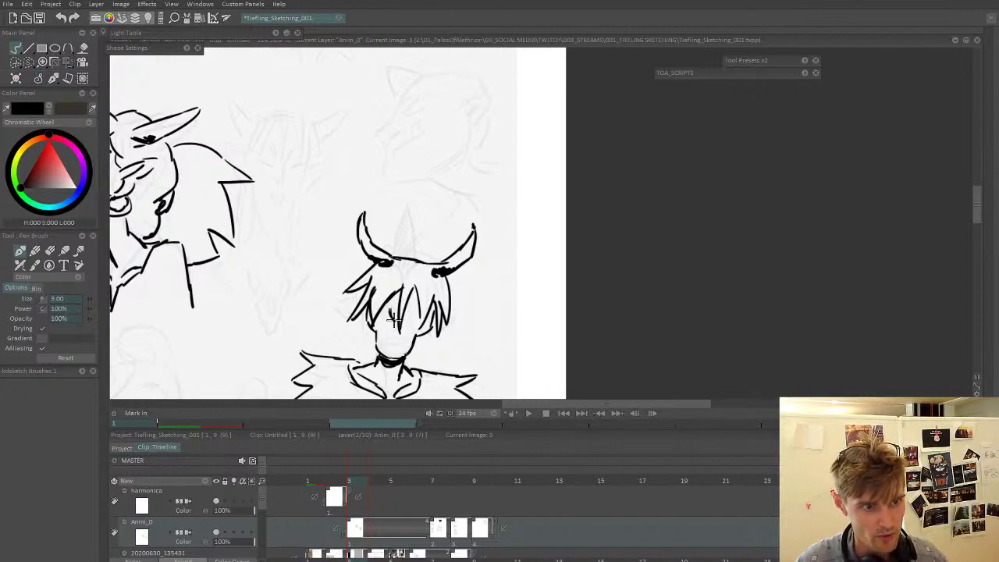
drag(388, 328, 402, 332)
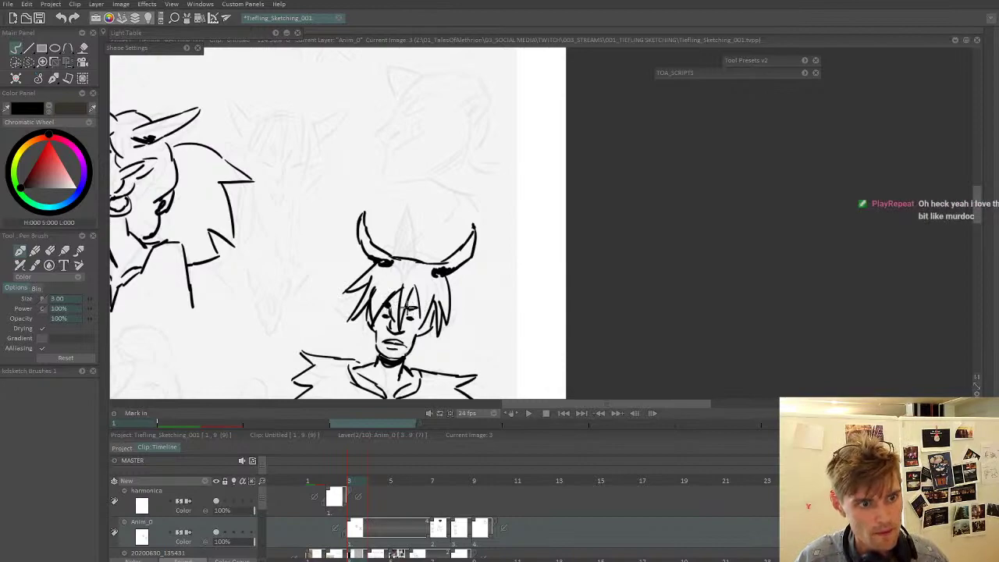
- Cut out each horn of the front-view head as a custom brush and stamp it slightly lower on the hair
key(w)
mouse_move(493, 268)
mouse_down()
mouse_move(446, 230)
mouse_move(433, 287)
mouse_move(459, 274)
mouse_up()
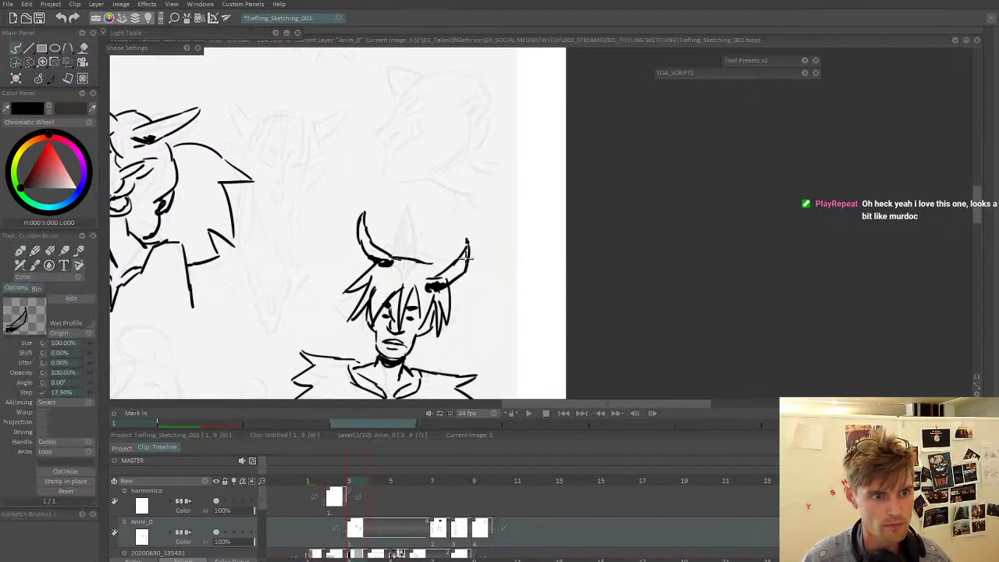
click(467, 259)
key(w)
mouse_move(369, 257)
mouse_down()
mouse_move(397, 253)
mouse_move(345, 234)
mouse_move(368, 259)
mouse_up()
click(360, 249)
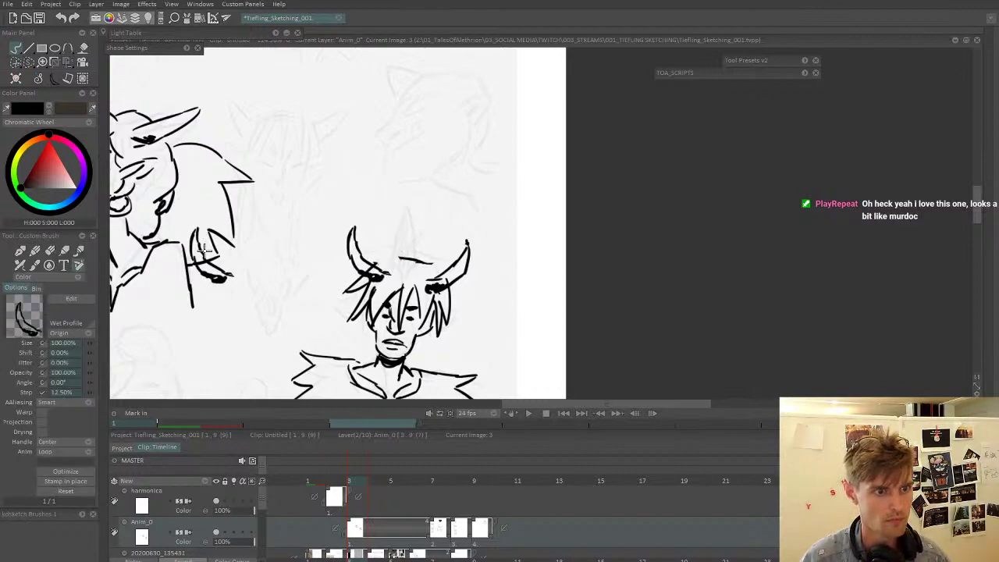
- Return to the Pen Brush and redraw the top of the head as a rounded line between the lowered horns
click(19, 250)
mouse_move(372, 261)
mouse_down()
mouse_move(411, 260)
mouse_move(457, 204)
mouse_up()
drag(418, 267, 428, 238)
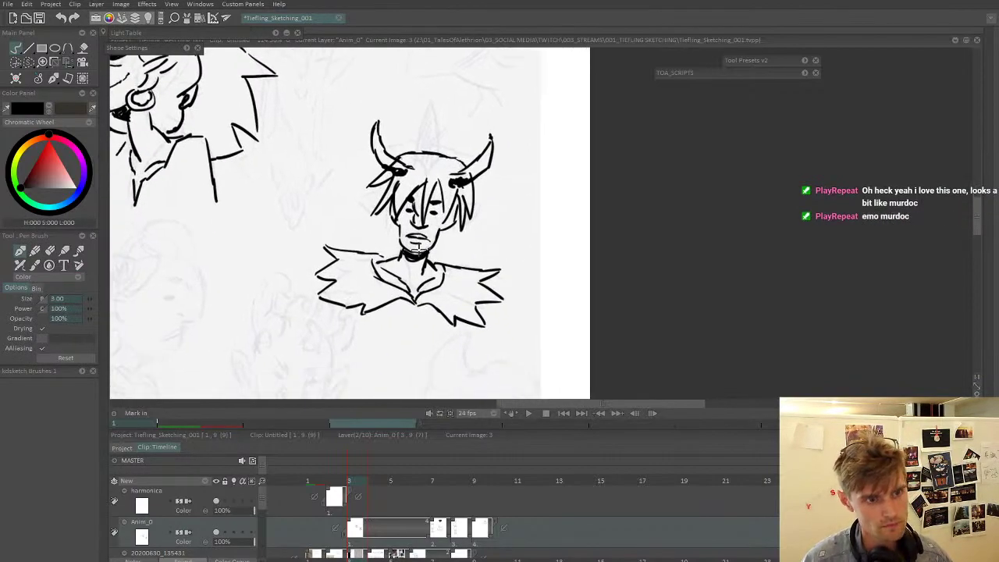
- Ink the face of the faded bun-haired head below the side-view one: forehead and nose profile, chin, cheek mark, black eye, nostril and mouth
scroll(390, 261, down, 2)
scroll(365, 282, up, 3)
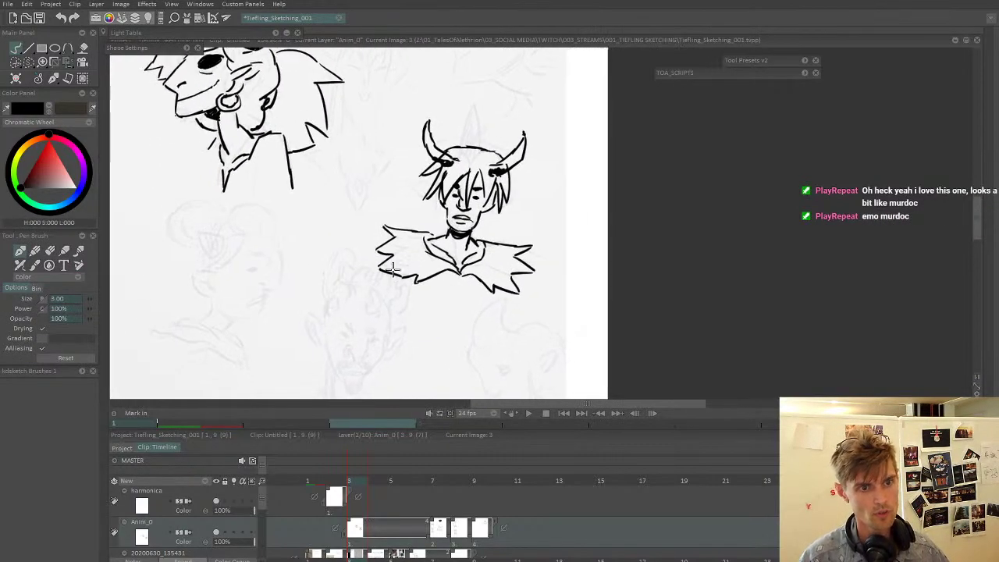
scroll(406, 229, up, 3)
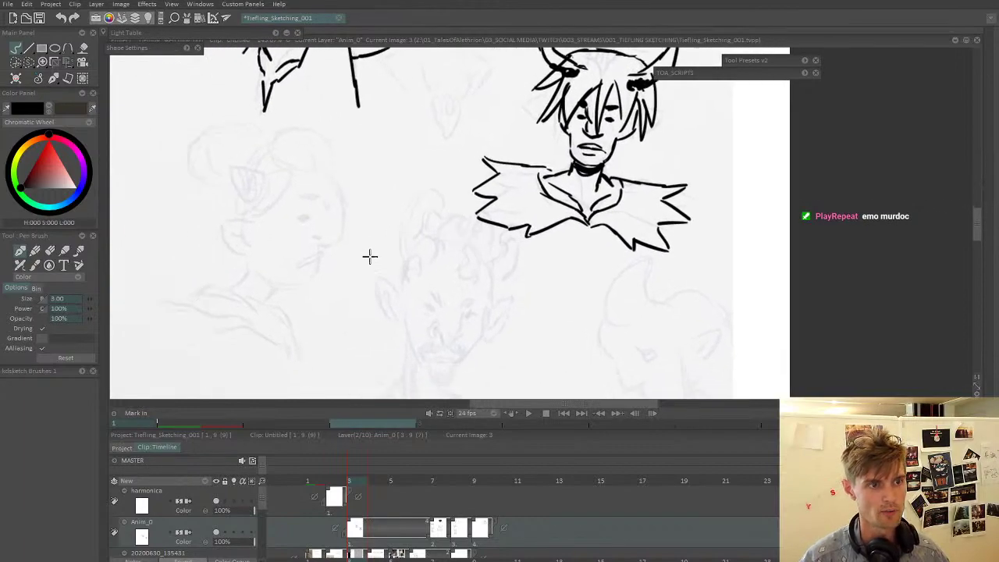
scroll(381, 242, down, 2)
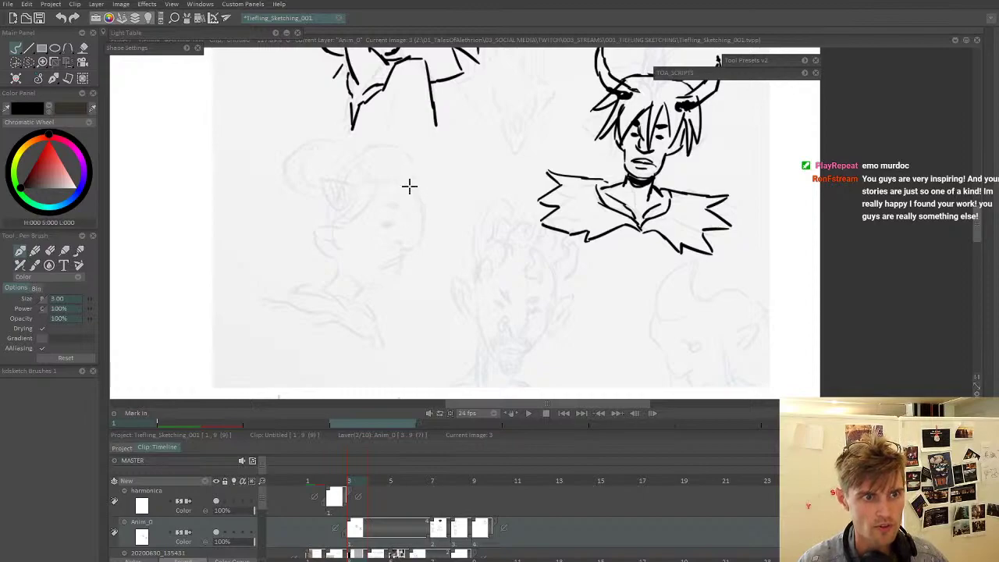
mouse_move(405, 182)
mouse_down()
mouse_move(413, 248)
mouse_move(399, 277)
mouse_move(374, 277)
mouse_up()
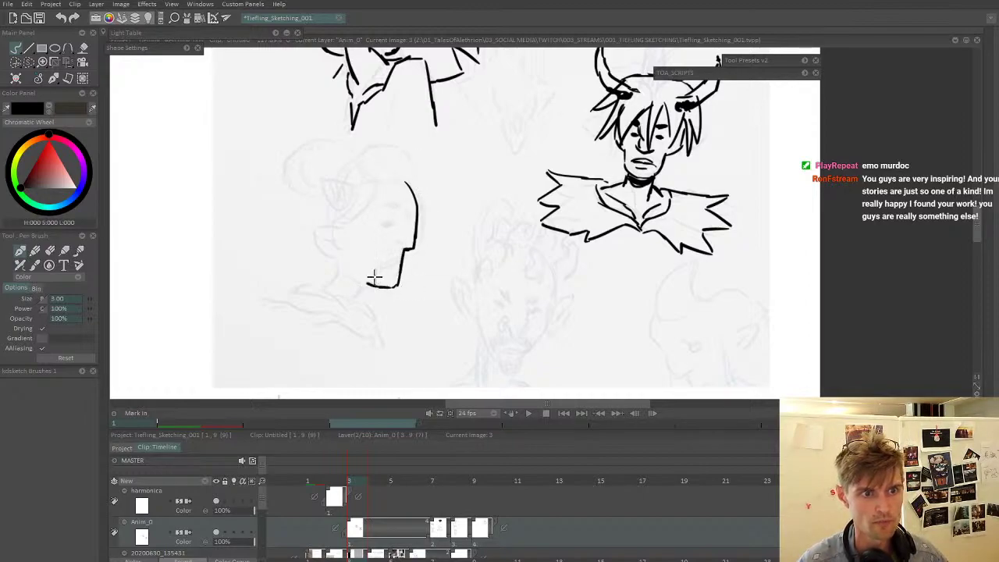
drag(351, 240, 362, 253)
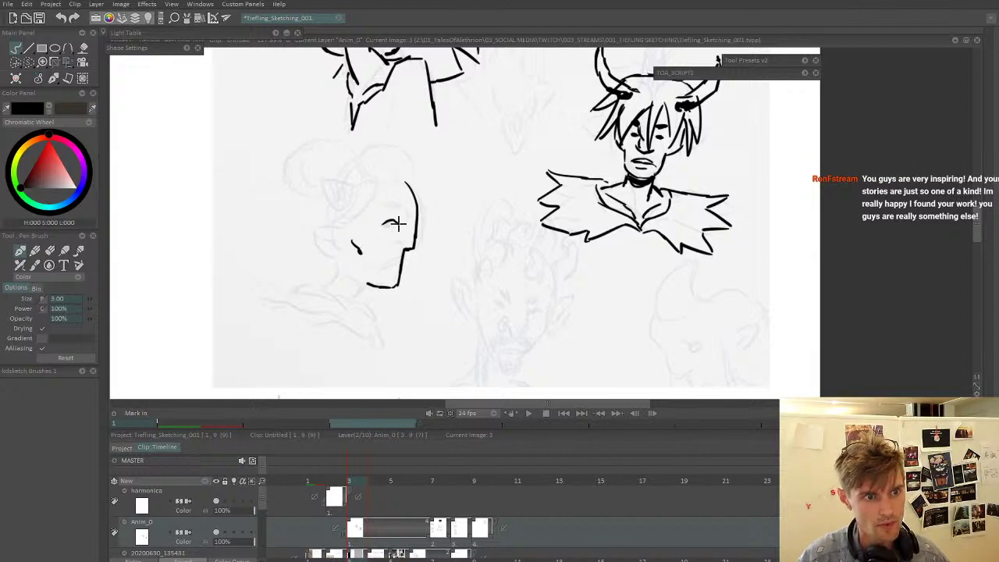
drag(393, 222, 406, 248)
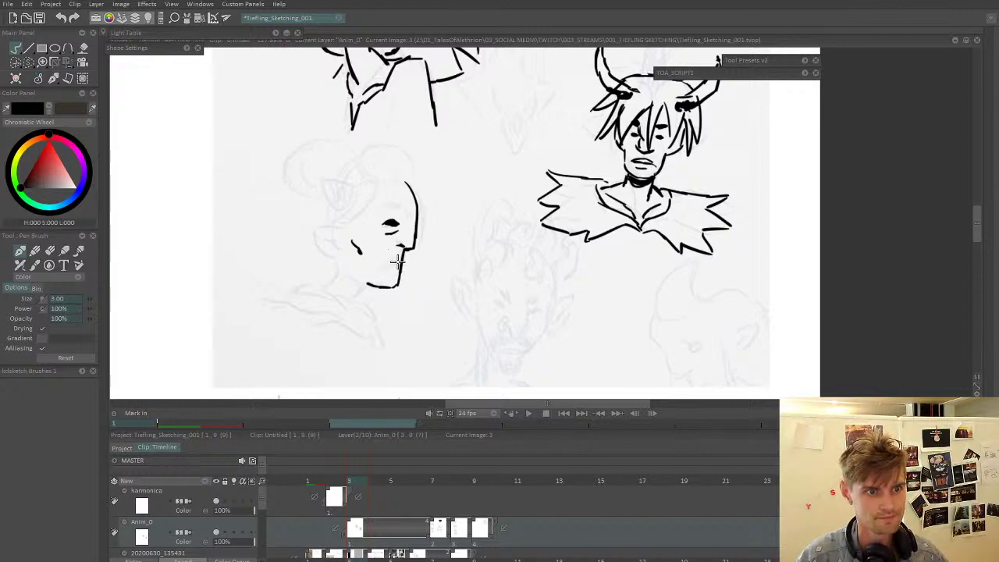
scroll(405, 195, up, 1)
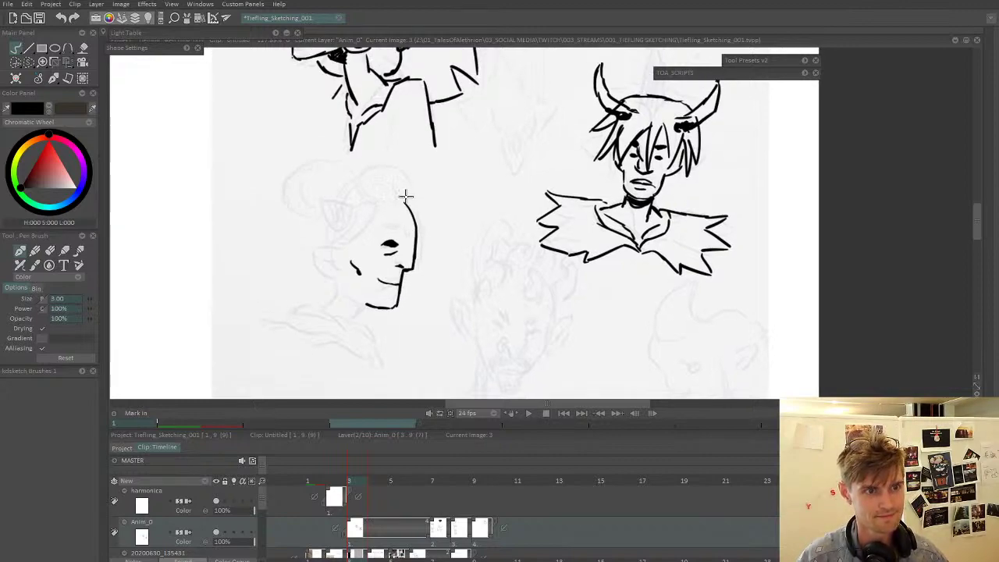
- Ink the bun-haired profile head's hairline, dark-based curved horn and pointed ear with its inner lines
mouse_move(402, 201)
mouse_down()
mouse_move(379, 224)
mouse_move(391, 215)
mouse_move(353, 214)
mouse_move(349, 236)
mouse_move(306, 209)
mouse_move(335, 242)
mouse_move(307, 222)
mouse_move(334, 225)
mouse_move(349, 267)
mouse_move(288, 261)
mouse_move(292, 279)
mouse_move(336, 297)
mouse_up()
key(ctrl+z)
key(ctrl+z)
key(ctrl+z)
key(ctrl+z)
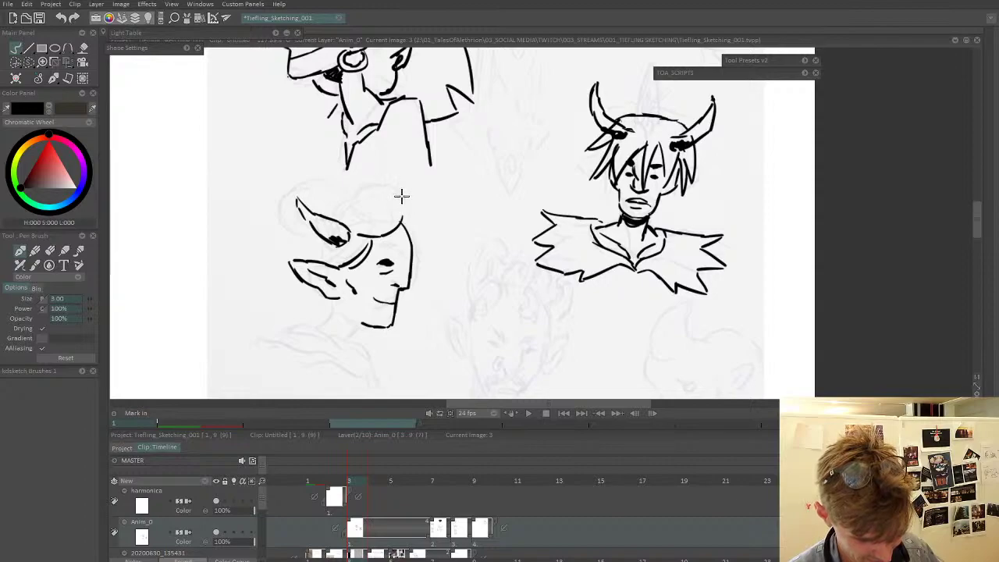
- Ink the rounded top hair, the loose strands over the forehead and the swept-back hair behind the profile head's horn
drag(421, 216, 449, 241)
mouse_move(407, 235)
mouse_down()
mouse_move(423, 254)
mouse_move(407, 223)
mouse_move(342, 207)
mouse_move(311, 233)
mouse_move(251, 287)
mouse_move(293, 332)
mouse_up()
key(ctrl+z)
drag(255, 298, 298, 323)
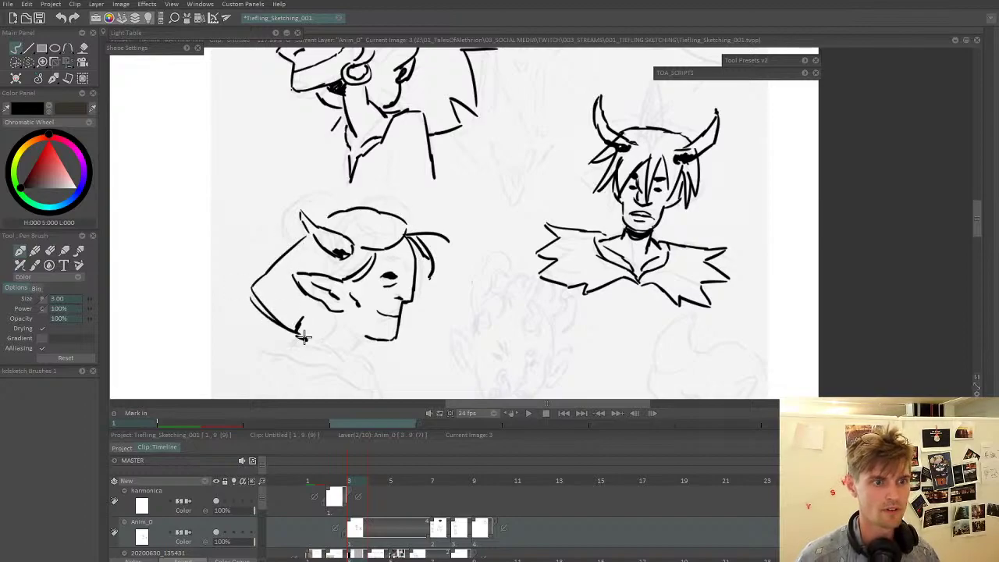
- Draw the profile head's neck, draped collar over the shoulders and a short brow above the eye
mouse_move(373, 324)
mouse_down()
mouse_move(405, 248)
mouse_move(360, 300)
mouse_up()
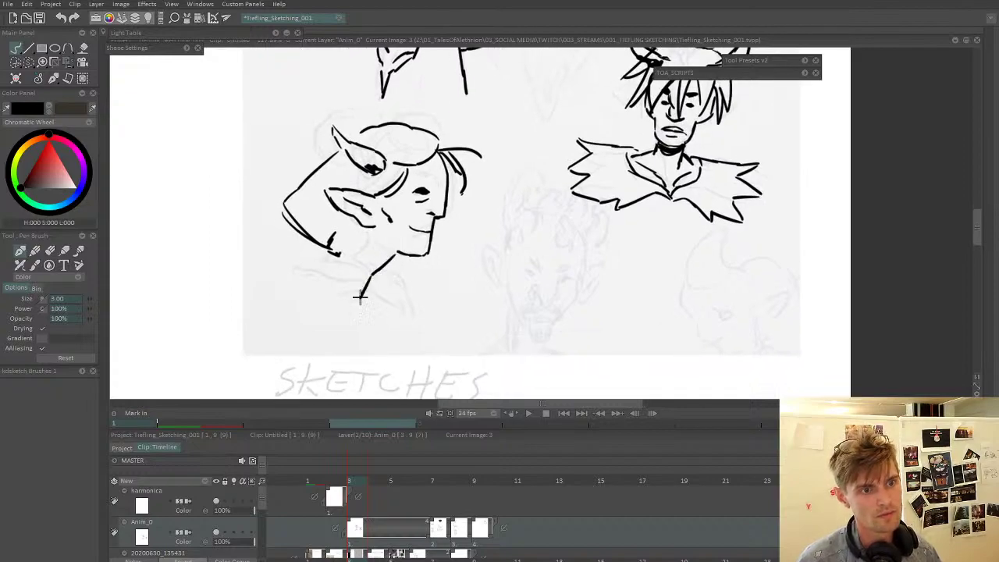
mouse_move(288, 263)
mouse_down()
mouse_move(330, 269)
mouse_move(405, 302)
mouse_move(411, 329)
mouse_move(394, 342)
mouse_move(361, 312)
mouse_move(293, 309)
mouse_move(269, 284)
mouse_move(278, 261)
mouse_move(334, 252)
mouse_up()
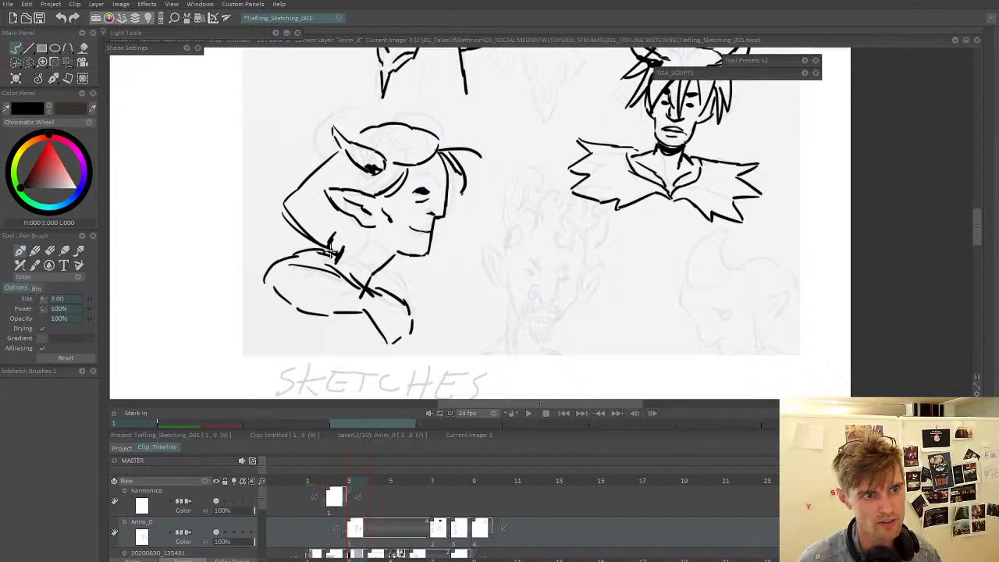
mouse_move(371, 229)
mouse_down()
mouse_move(355, 264)
mouse_move(341, 254)
mouse_up()
drag(412, 259, 399, 284)
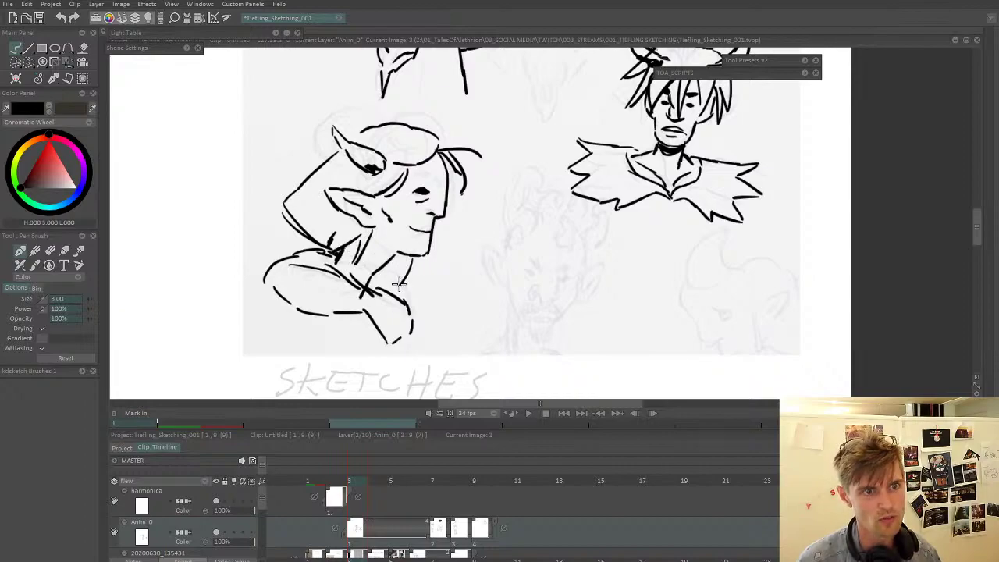
scroll(438, 227, up, 3)
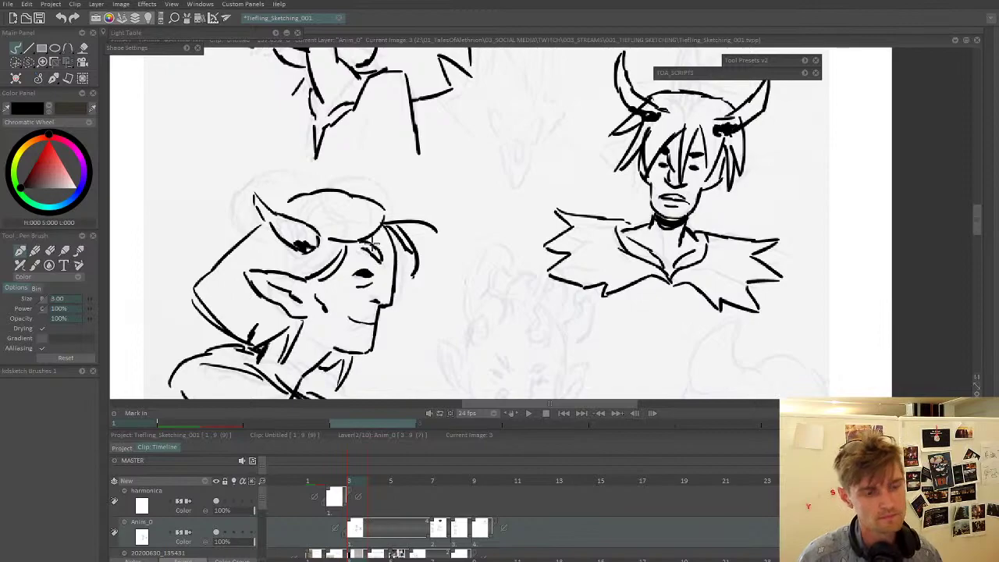
- Ink a rounded skull-and-jaw outline over the faded sketch head above the inked front-view one
scroll(373, 244, down, 4)
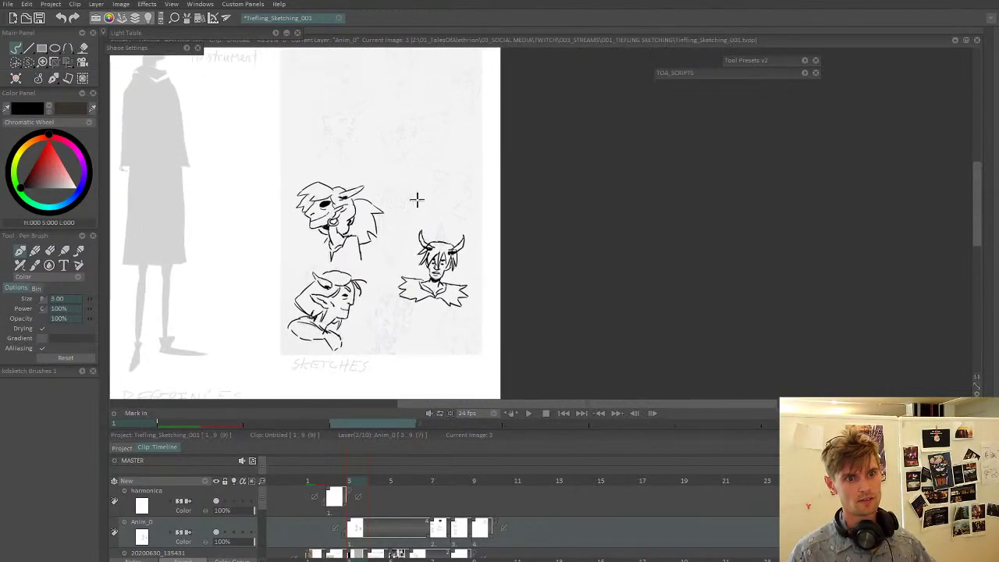
scroll(417, 200, up, 5)
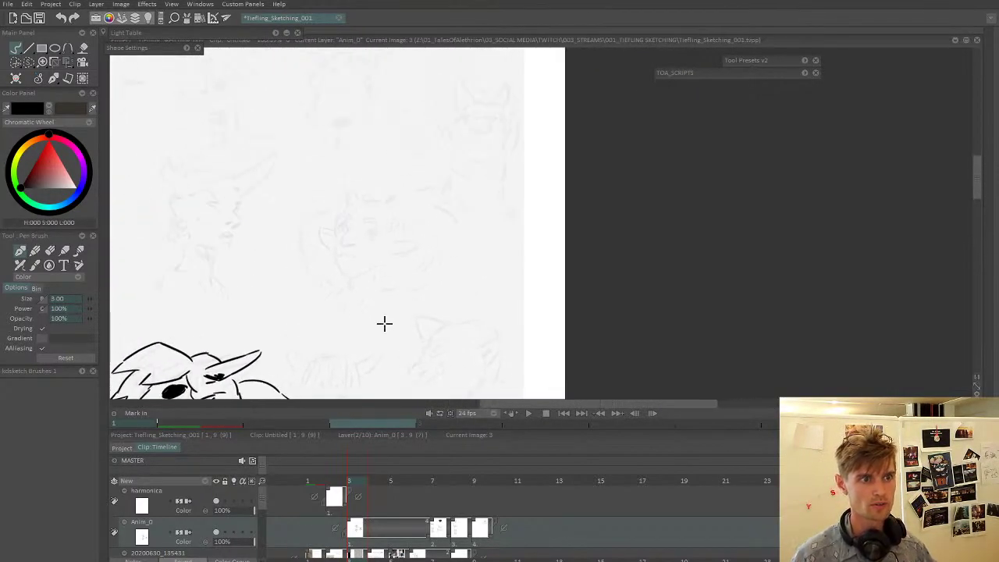
scroll(384, 323, down, 3)
drag(392, 317, 346, 226)
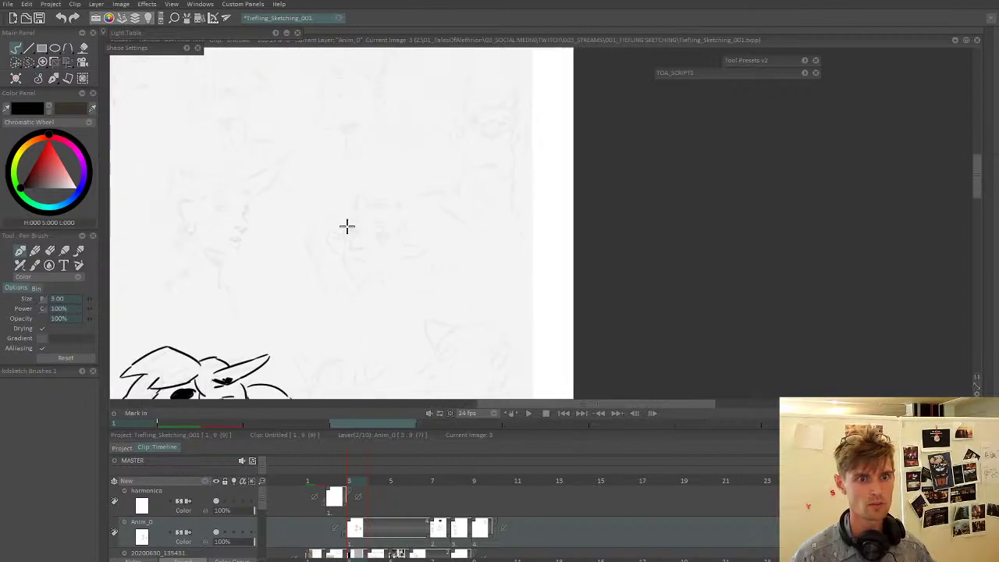
mouse_move(395, 263)
mouse_down()
mouse_move(386, 234)
mouse_move(421, 268)
mouse_up()
scroll(394, 234, up, 2)
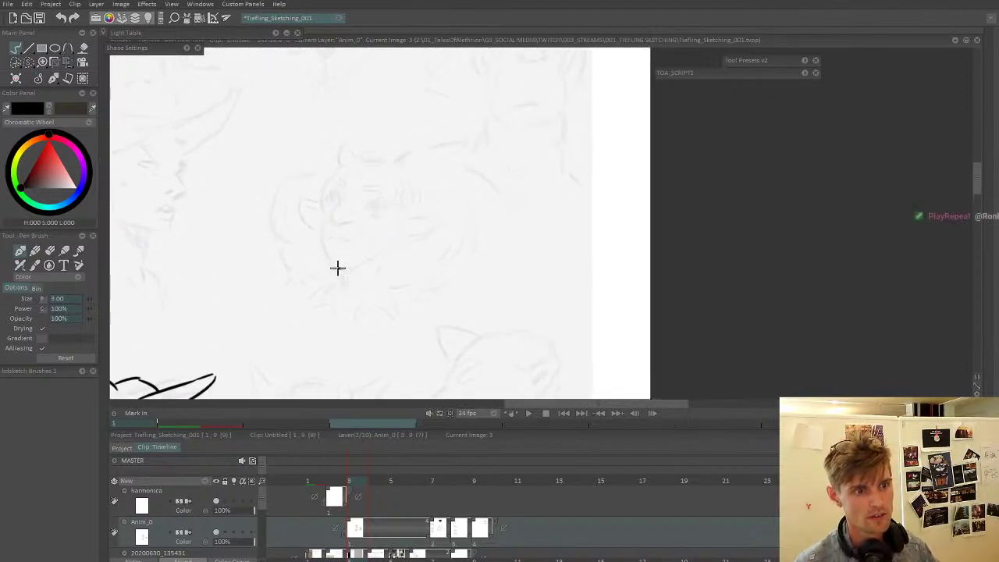
key(ctrl+z)
drag(338, 268, 319, 235)
key(ctrl+z)
mouse_move(341, 269)
mouse_down()
mouse_move(306, 246)
mouse_move(315, 214)
mouse_move(309, 222)
mouse_move(330, 169)
mouse_move(359, 146)
mouse_move(422, 181)
mouse_move(424, 214)
mouse_move(401, 265)
mouse_up()
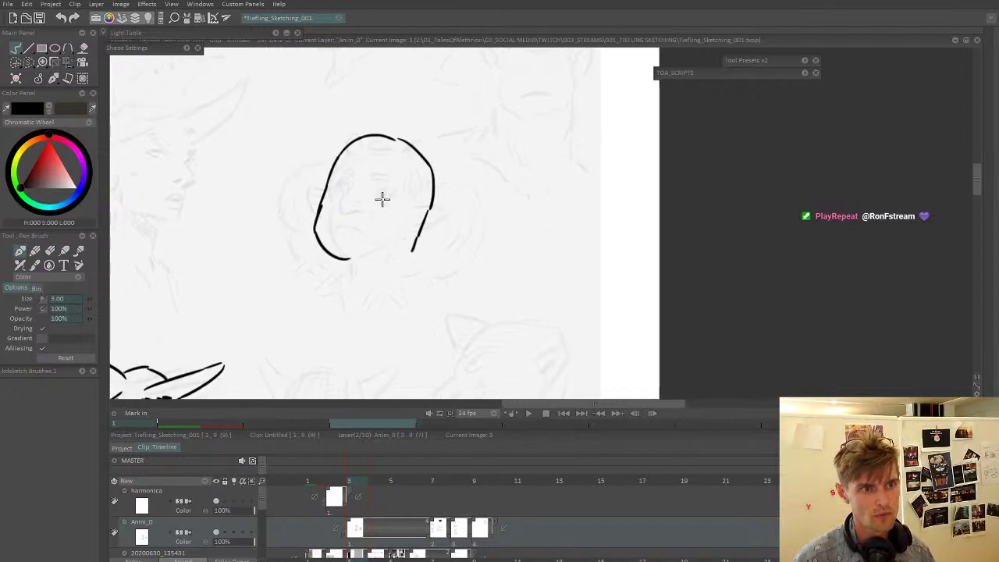
- Fill in two solid black slanted eyes on the round head
mouse_move(381, 202)
mouse_down()
mouse_move(406, 208)
mouse_move(386, 203)
mouse_move(396, 215)
mouse_up()
key(Right)
key(Right)
key(Left)
key(Left)
key(ctrl+z)
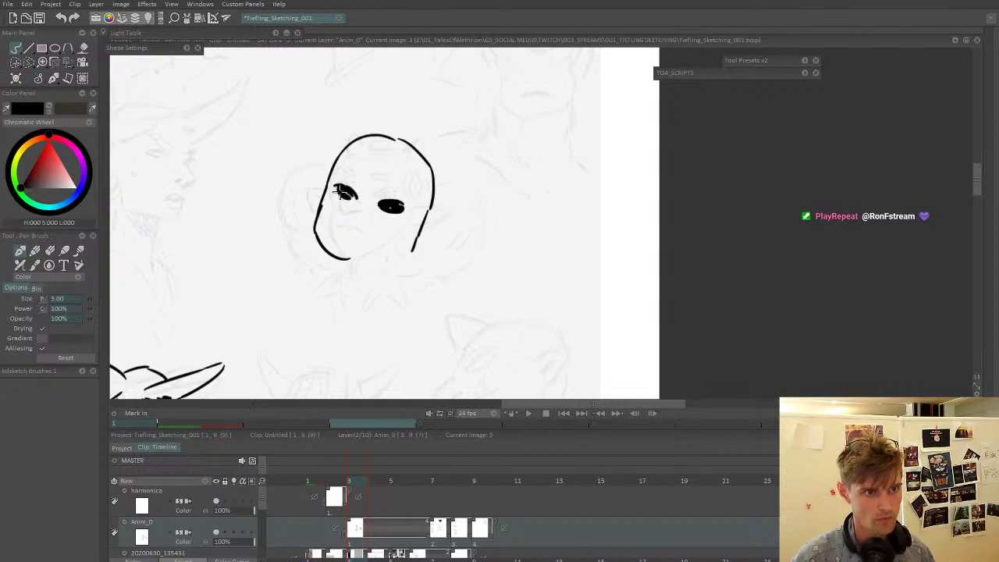
- Add long curled angry brows and a pointed nose to the round head, and close its jaw outline
mouse_move(347, 197)
mouse_down()
mouse_move(347, 251)
mouse_move(388, 260)
mouse_move(400, 245)
mouse_up()
mouse_move(364, 176)
mouse_down()
mouse_move(351, 217)
mouse_move(358, 176)
mouse_move(358, 192)
mouse_up()
mouse_move(358, 192)
mouse_down()
mouse_move(356, 121)
mouse_move(347, 133)
mouse_move(394, 185)
mouse_move(445, 162)
mouse_move(454, 140)
mouse_up()
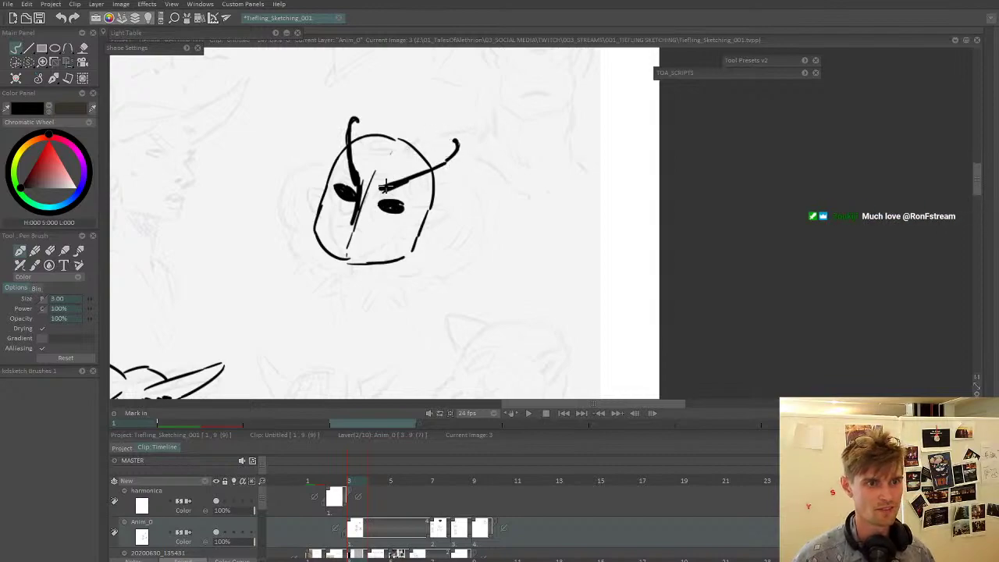
drag(386, 186, 405, 162)
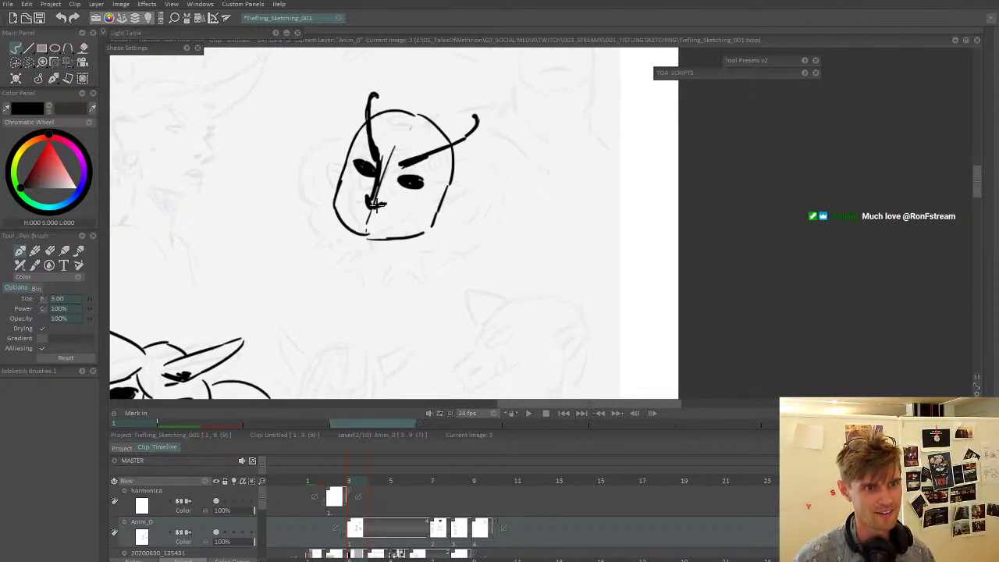
drag(389, 199, 390, 220)
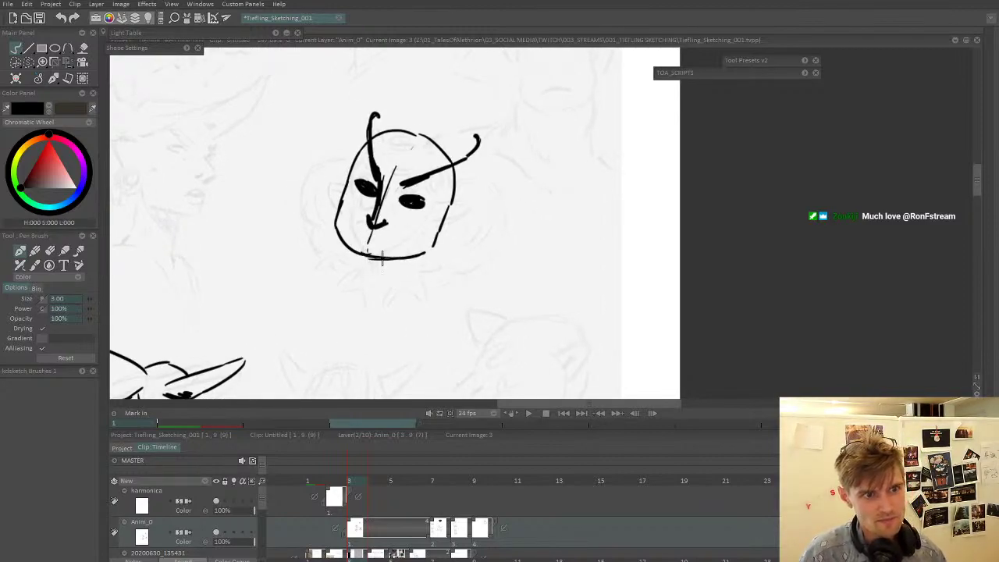
drag(428, 256, 438, 231)
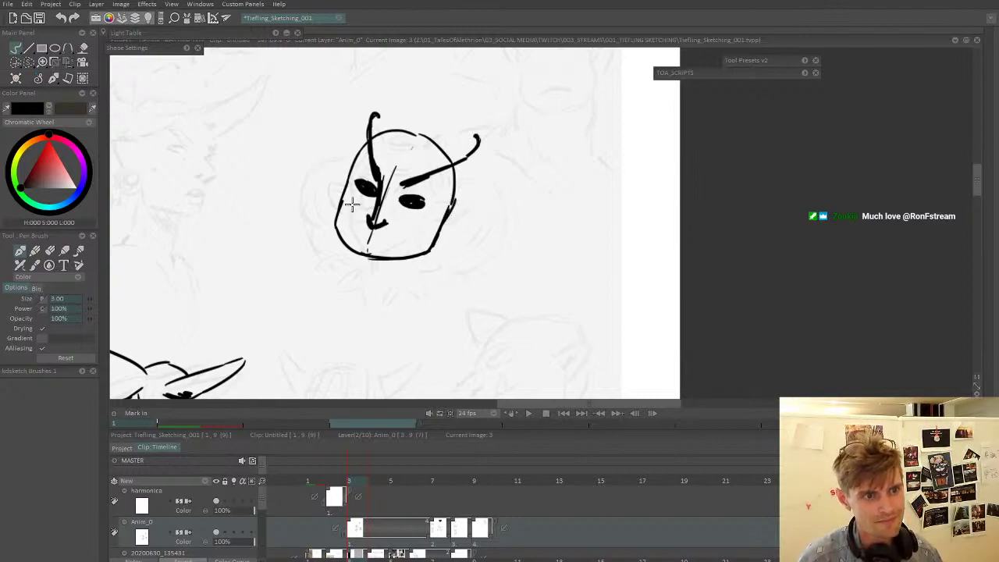
- Draw a wide grin across the round head with a curled cheek at each end
mouse_move(350, 221)
mouse_down()
mouse_move(383, 238)
mouse_move(423, 226)
mouse_up()
drag(345, 204, 348, 201)
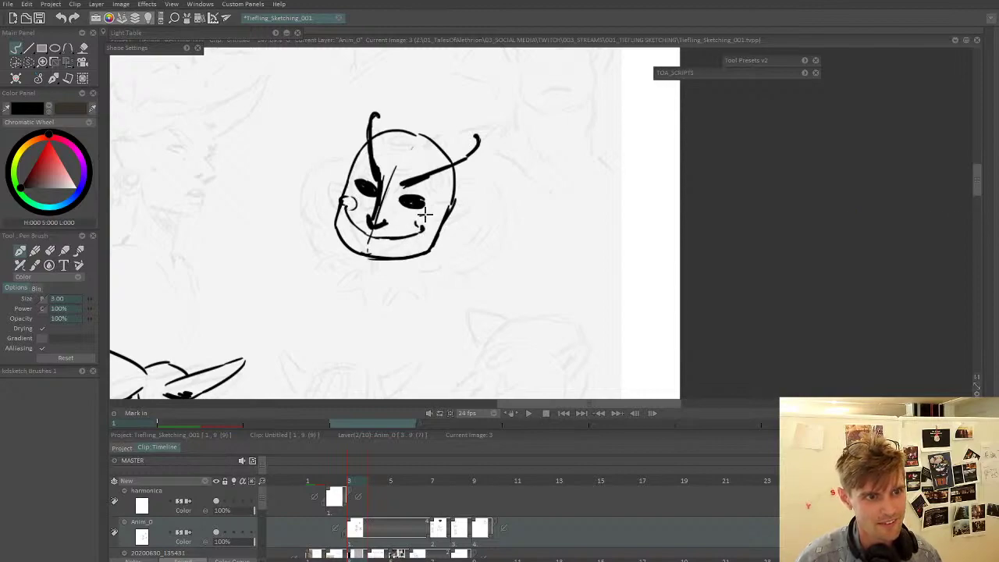
mouse_move(424, 214)
mouse_down()
mouse_move(423, 231)
mouse_move(395, 249)
mouse_up()
- Draw a thin neck with sloping shoulder lines under the grinning head
mouse_move(380, 320)
mouse_down()
mouse_move(404, 246)
mouse_move(393, 216)
mouse_move(391, 283)
mouse_up()
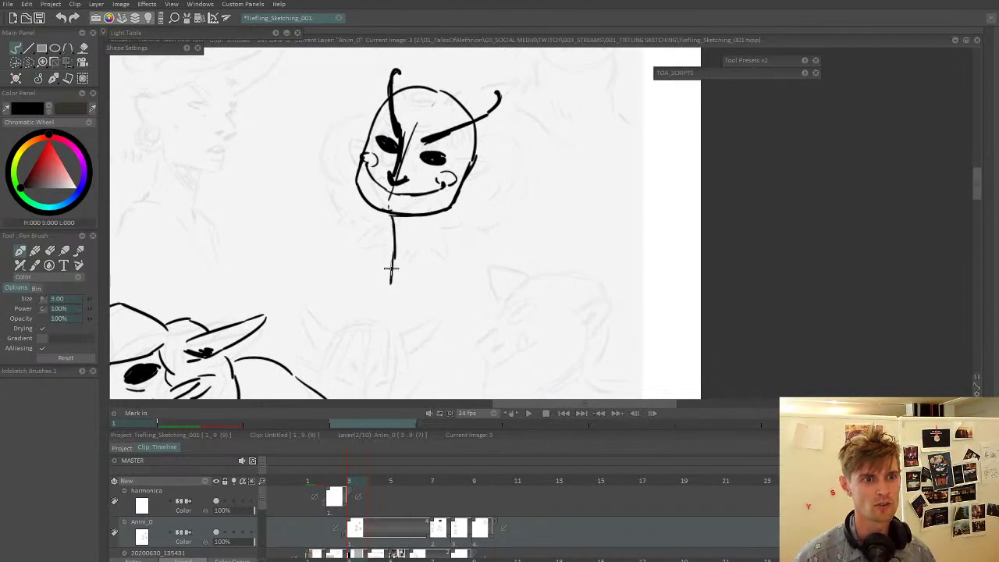
key(ctrl+z)
drag(392, 239, 371, 264)
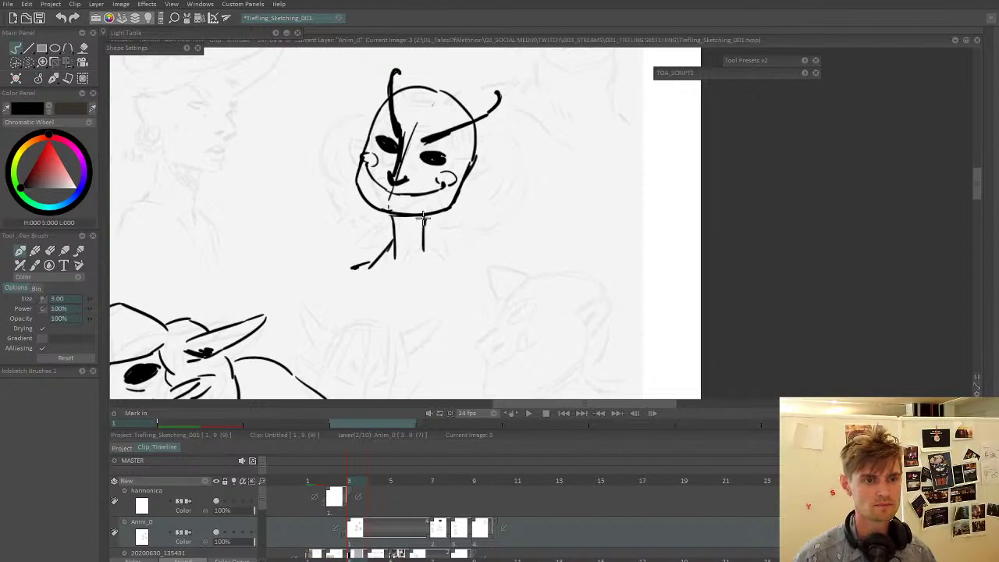
mouse_move(424, 242)
mouse_down()
mouse_move(433, 260)
mouse_move(460, 271)
mouse_move(430, 272)
mouse_move(435, 348)
mouse_up()
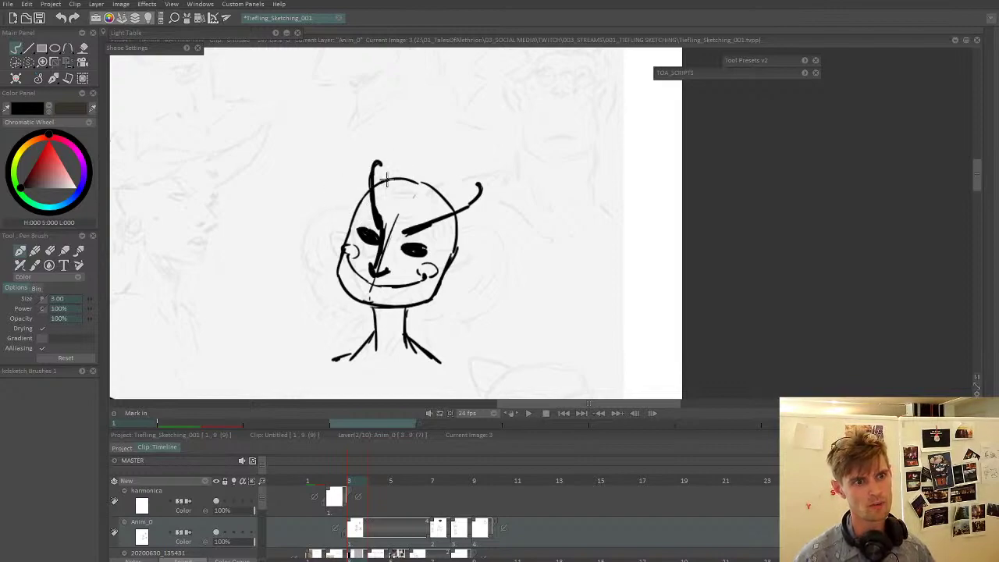
mouse_move(390, 181)
mouse_down()
mouse_move(301, 134)
mouse_move(322, 209)
mouse_up()
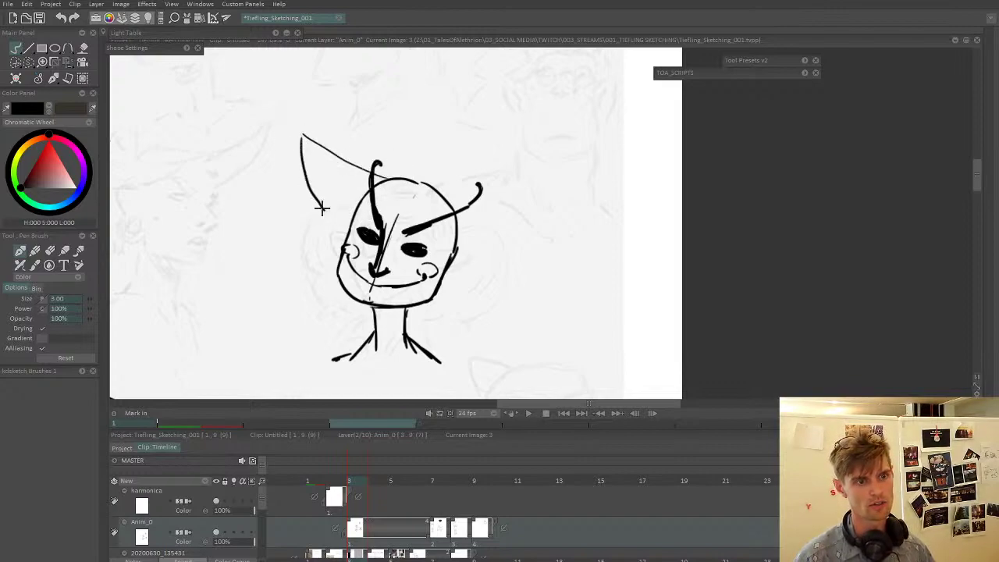
key(ctrl+z)
key(ctrl+z)
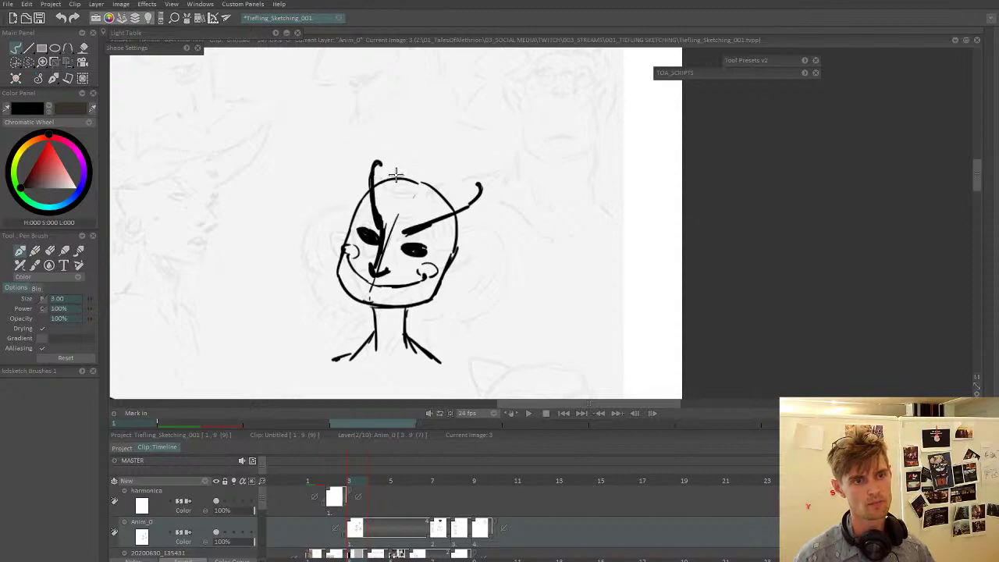
- Clear the skull's top line, return to the Pen Brush and ink two short pointed horns on the grinning head
mouse_move(398, 165)
mouse_down()
mouse_move(403, 216)
mouse_move(404, 179)
mouse_move(484, 245)
mouse_move(511, 333)
mouse_move(512, 305)
mouse_up()
key(w)
click(21, 252)
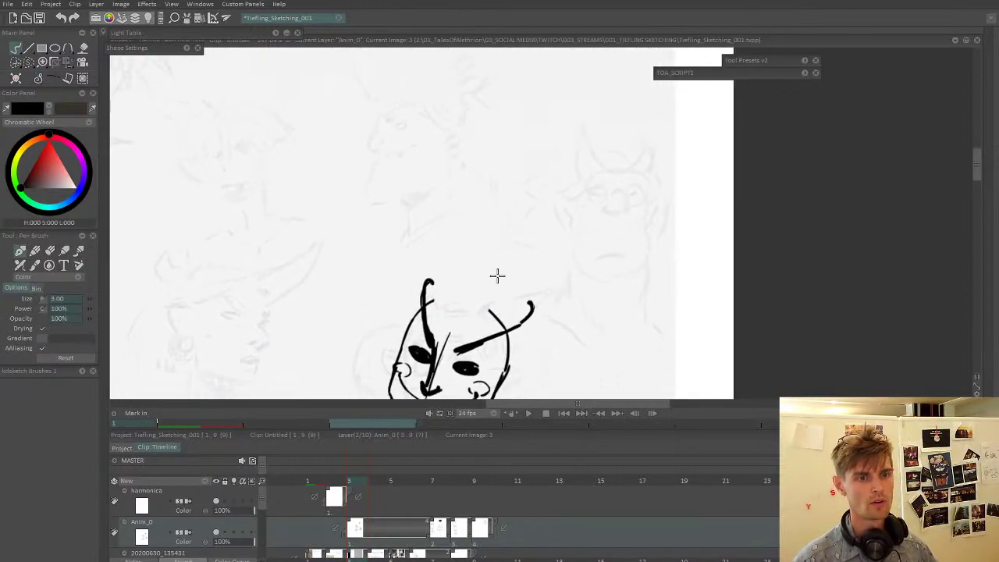
mouse_move(448, 307)
mouse_down()
mouse_move(463, 227)
mouse_move(469, 269)
mouse_move(505, 242)
mouse_up()
mouse_move(512, 234)
mouse_down()
mouse_move(503, 273)
mouse_move(489, 282)
mouse_move(512, 229)
mouse_move(503, 283)
mouse_move(484, 277)
mouse_move(531, 196)
mouse_up()
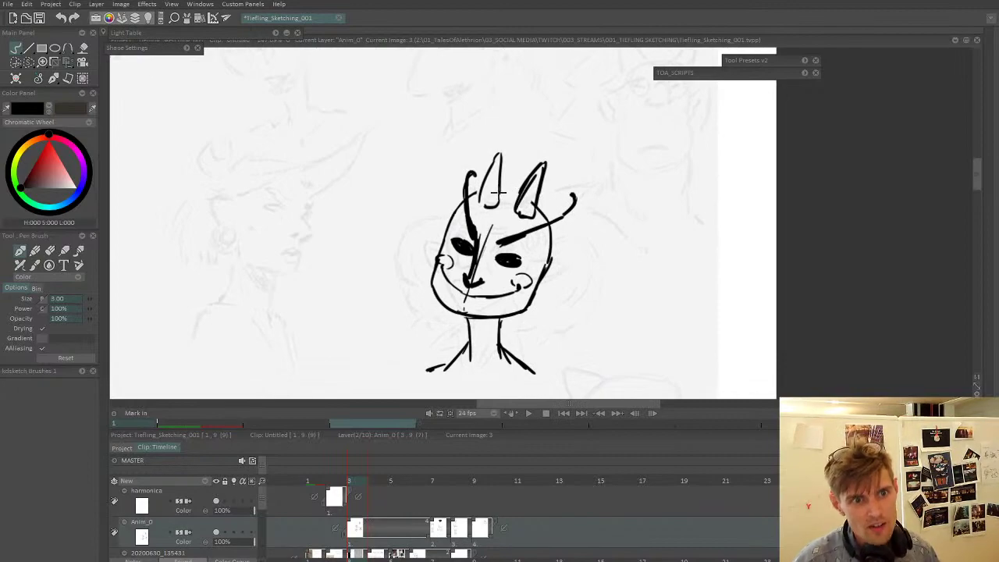
- Ink long pointed ears on both sides of the grinning head, with inner lines
drag(547, 270, 631, 228)
drag(629, 230, 571, 282)
key(ctrl+z)
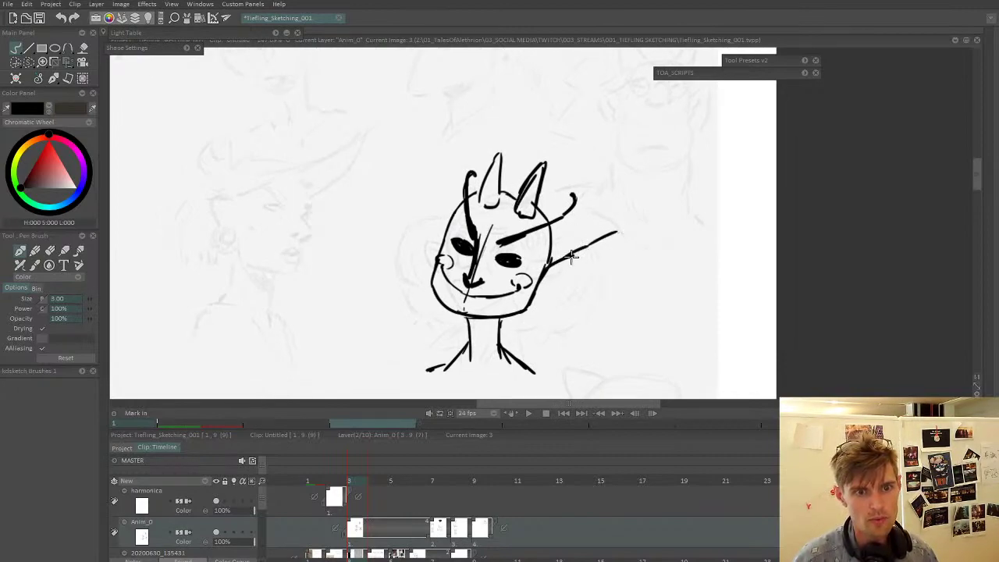
mouse_move(616, 233)
mouse_down()
mouse_move(576, 285)
mouse_move(539, 300)
mouse_up()
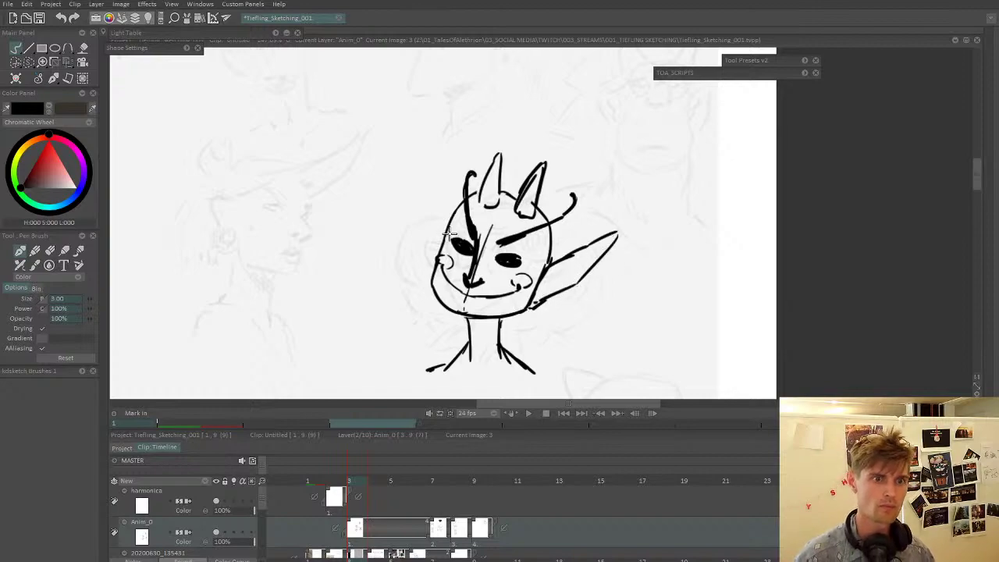
mouse_move(422, 271)
mouse_down()
mouse_move(429, 170)
mouse_move(444, 230)
mouse_move(427, 277)
mouse_move(429, 200)
mouse_up()
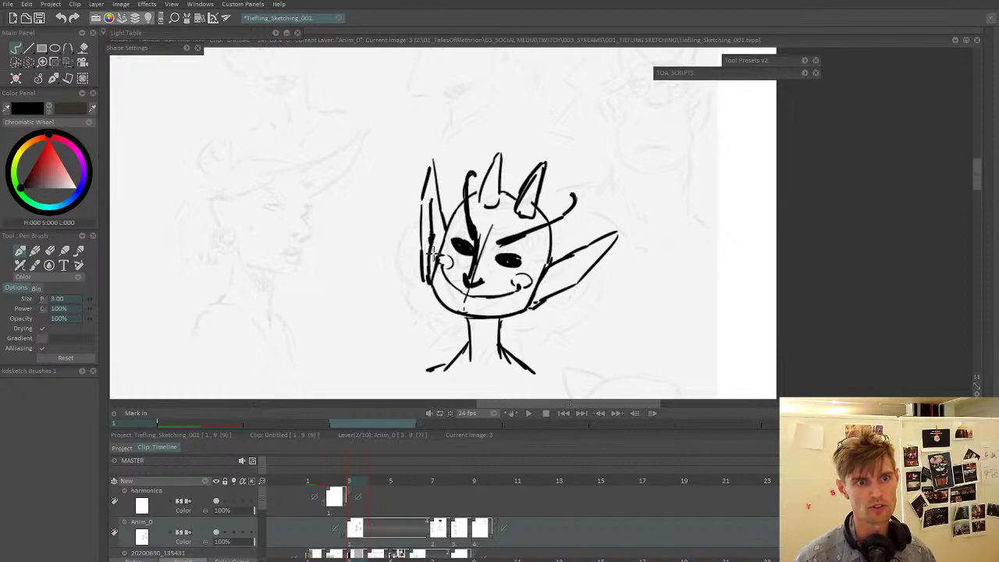
drag(571, 269, 588, 253)
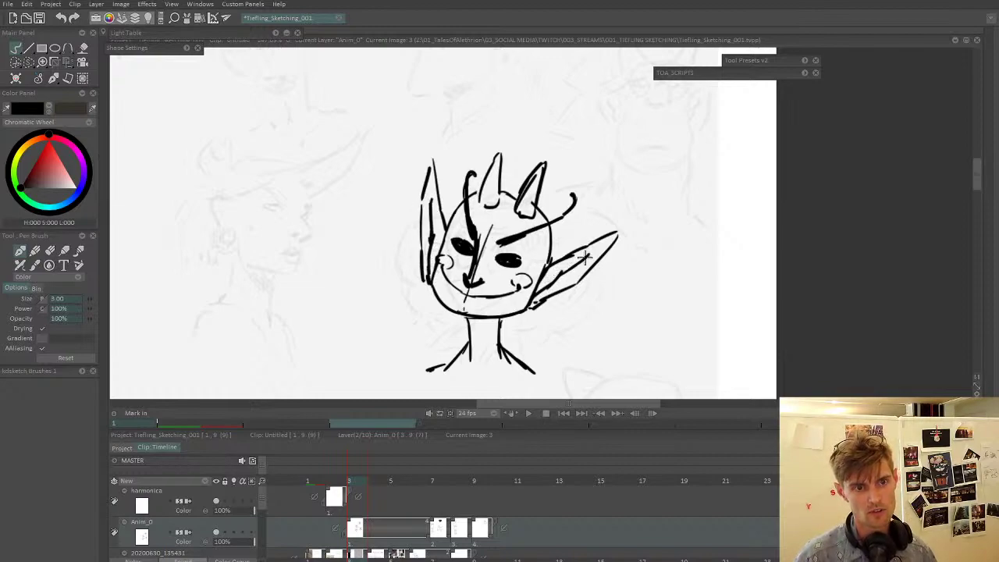
- Try a skull-shaped earring and a small round drop earring beneath the grinning head's ear
mouse_move(556, 286)
mouse_down()
mouse_move(577, 256)
mouse_move(562, 257)
mouse_move(574, 234)
mouse_up()
mouse_move(637, 194)
mouse_down()
mouse_move(623, 224)
mouse_move(622, 199)
mouse_move(637, 212)
mouse_move(589, 232)
mouse_move(600, 234)
mouse_move(576, 260)
mouse_move(572, 238)
mouse_move(579, 242)
mouse_move(566, 244)
mouse_move(573, 268)
mouse_move(577, 248)
mouse_up()
key(ctrl+z)
key(ctrl+z)
key(ctrl+z)
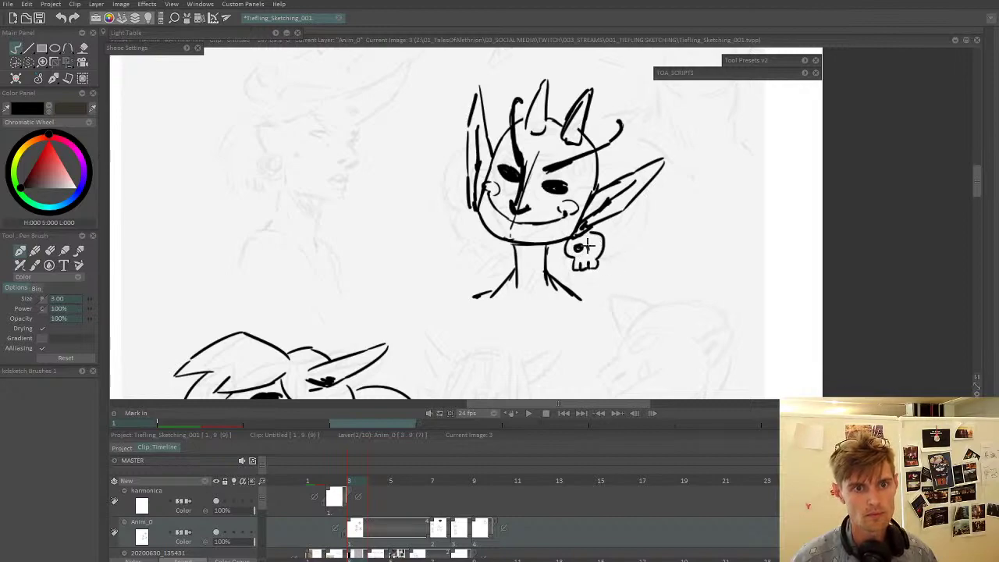
key(ctrl+z)
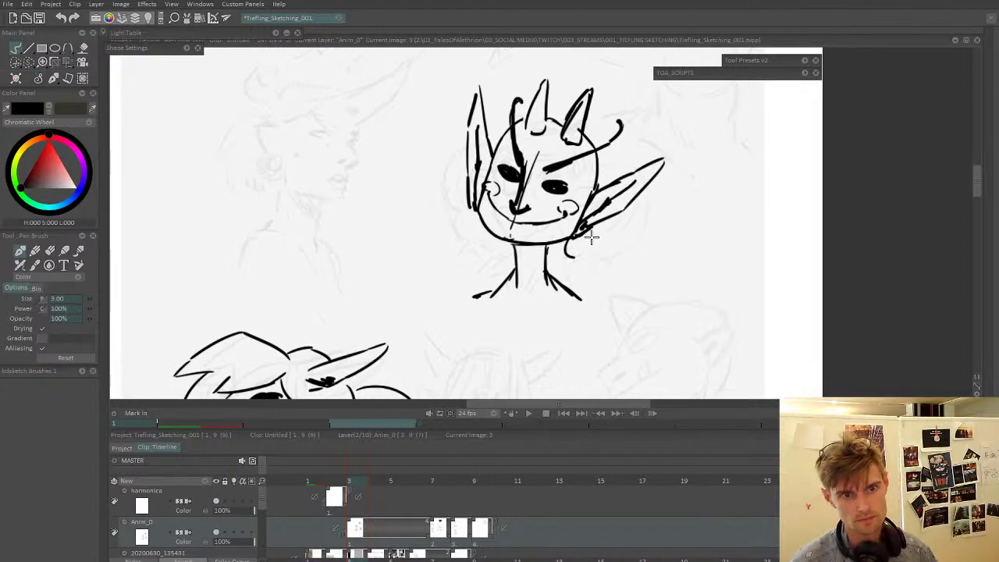
key(ctrl+z)
drag(584, 228, 578, 252)
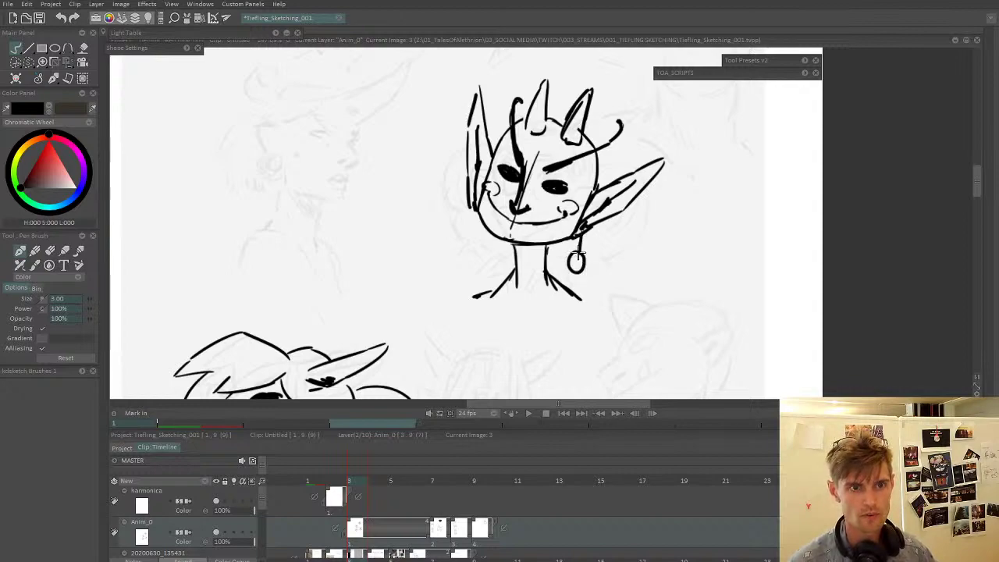
key(ctrl+z)
key(ctrl+z)
- Draw small ring earrings hanging from the lower edge of the grinning head's outstretched ear
mouse_move(622, 205)
mouse_down()
mouse_move(629, 232)
mouse_move(626, 218)
mouse_move(646, 197)
mouse_move(636, 213)
mouse_move(635, 201)
mouse_up()
key(ctrl+z)
scroll(535, 254, down, 2)
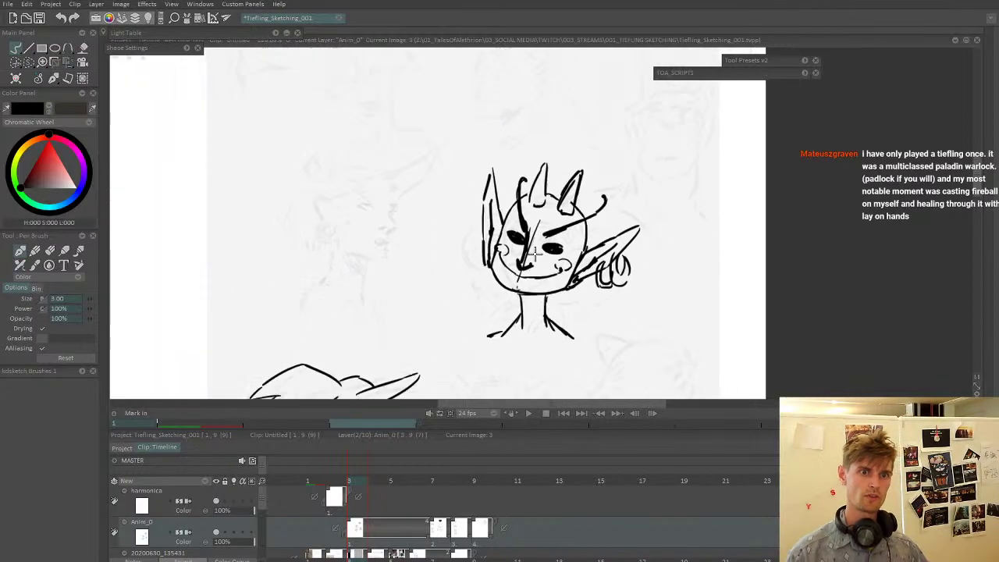
- Look over the remaining faded sketches and the whole page of inked heads
scroll(535, 253, down, 2)
scroll(535, 254, up, 3)
mouse_move(556, 139)
mouse_down()
mouse_move(568, 257)
mouse_move(527, 282)
mouse_up()
scroll(569, 257, down, 1)
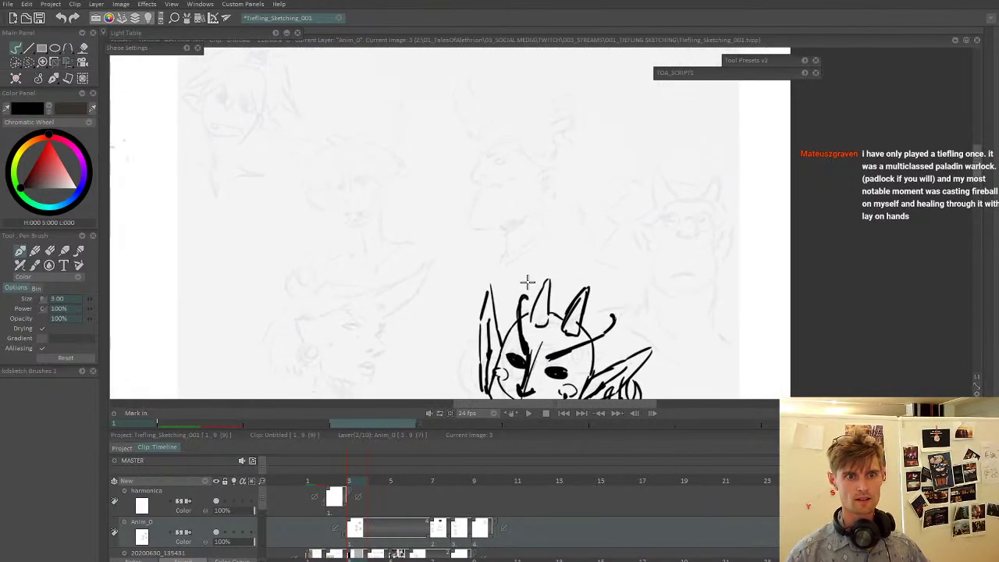
mouse_move(539, 227)
mouse_down()
mouse_move(555, 241)
mouse_move(539, 263)
mouse_up()
mouse_move(419, 270)
mouse_down()
mouse_move(441, 245)
mouse_move(507, 262)
mouse_move(455, 247)
mouse_move(393, 255)
mouse_move(410, 214)
mouse_move(483, 200)
mouse_move(535, 333)
mouse_move(509, 286)
mouse_up()
scroll(411, 214, down, 2)
scroll(441, 236, down, 2)
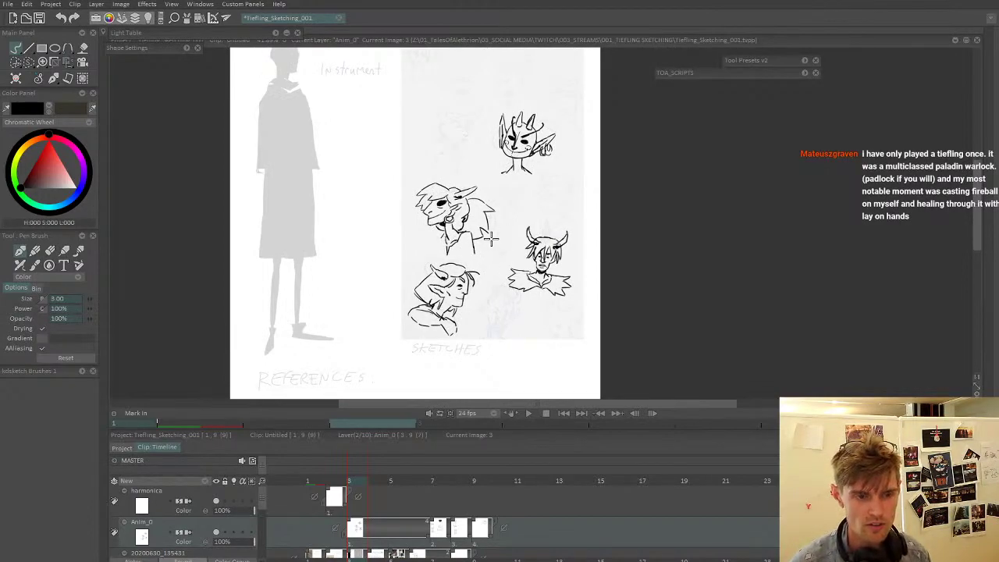
- Step forward through the timeline from the head studies to the full-length character drawing at frame 8
key(Right)
key(Right)
key(Right)
key(Right)
key(Right)
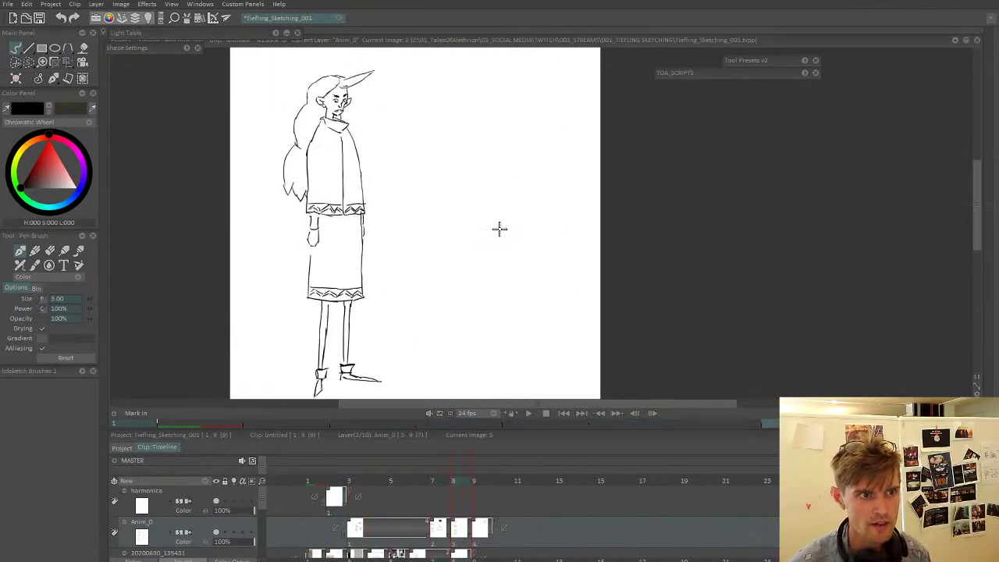
- Compare the full-length character drawing on frame 8 with the partial figure sketch on frame 9
key(Right)
key(Left)
key(Right)
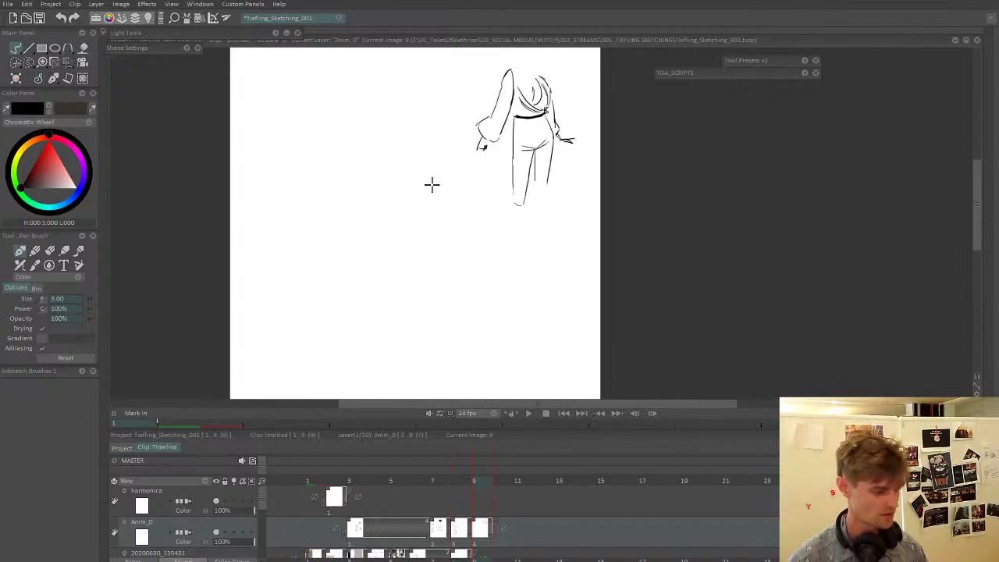
key(Left)
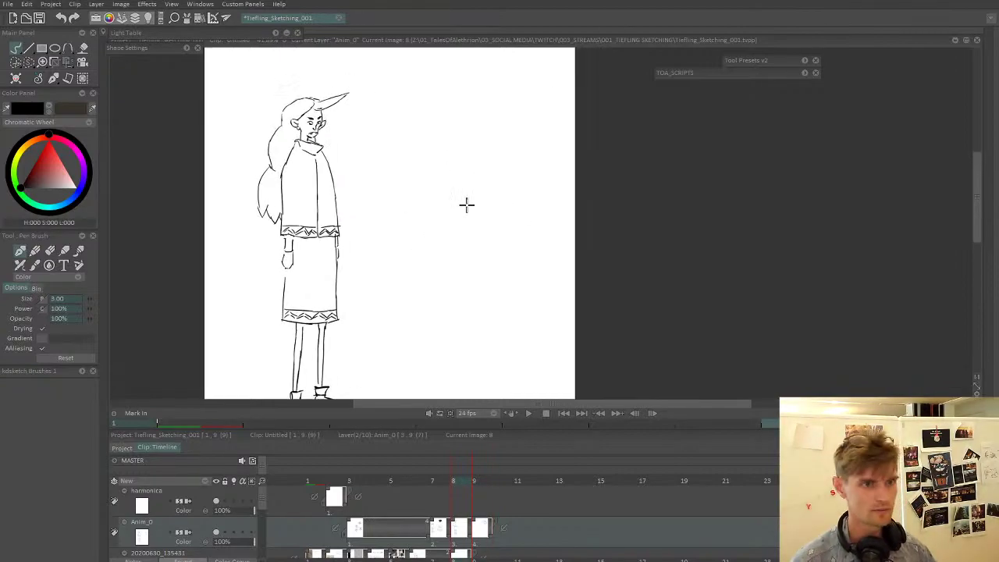
scroll(465, 203, up, 3)
scroll(359, 184, down, 5)
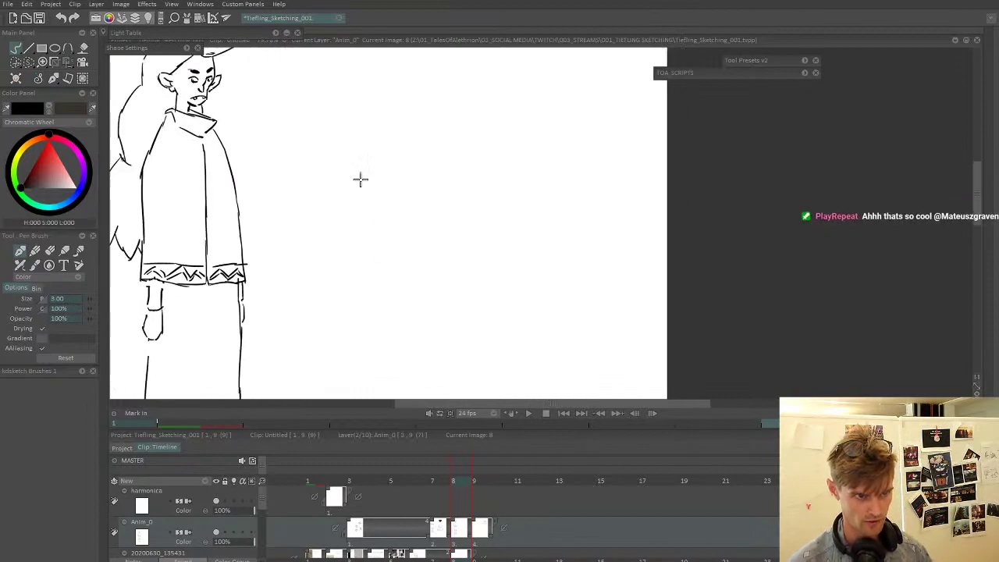
drag(341, 217, 340, 208)
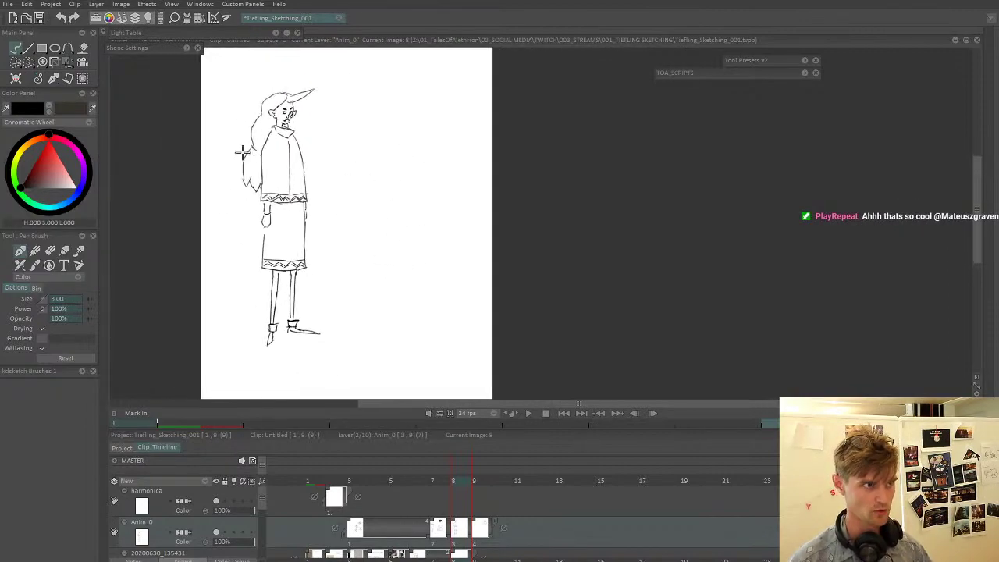
- Switch to the freehand filled shape and try a black shape in the blank area beside the full-length character
right_click(22, 52)
click(56, 89)
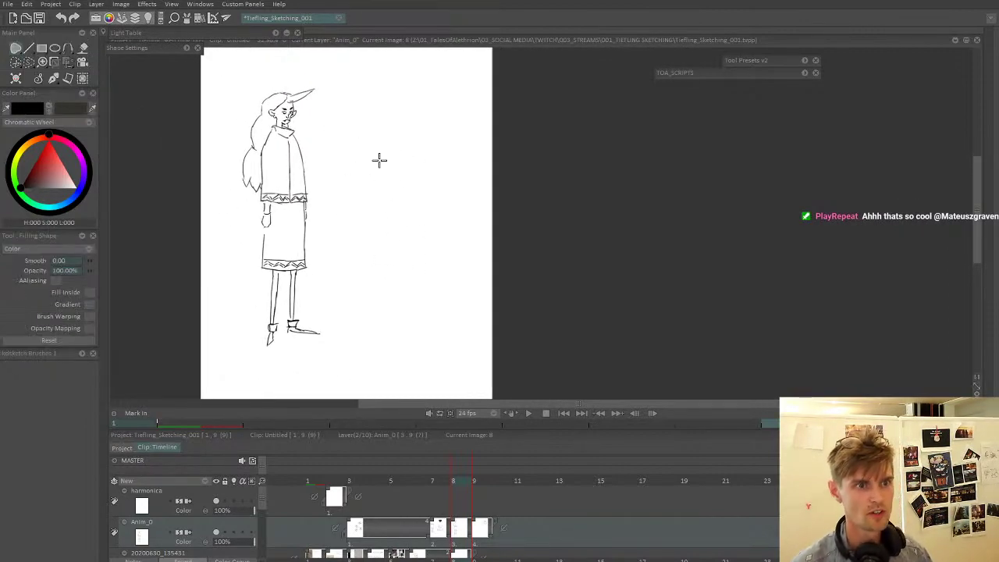
mouse_move(379, 160)
mouse_down()
mouse_move(396, 107)
mouse_move(404, 179)
mouse_move(382, 166)
mouse_move(414, 103)
mouse_move(413, 196)
mouse_move(394, 200)
mouse_up()
key(ctrl+z)
key(ctrl+z)
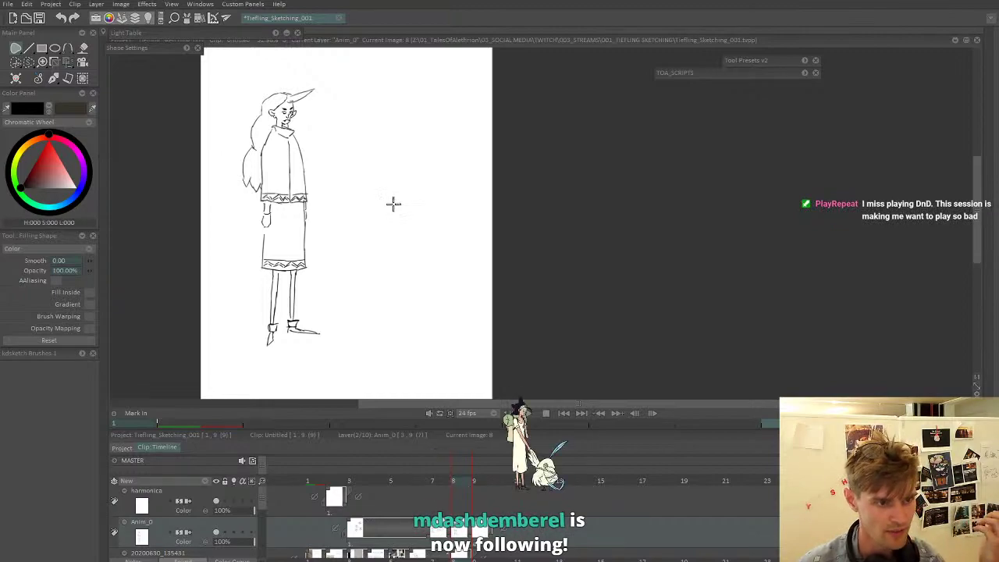
- Fill a black silhouette of a tilted head with a large swept-back mass and slim neck beside the full-length character
key(comma)
scroll(382, 185, up, 4)
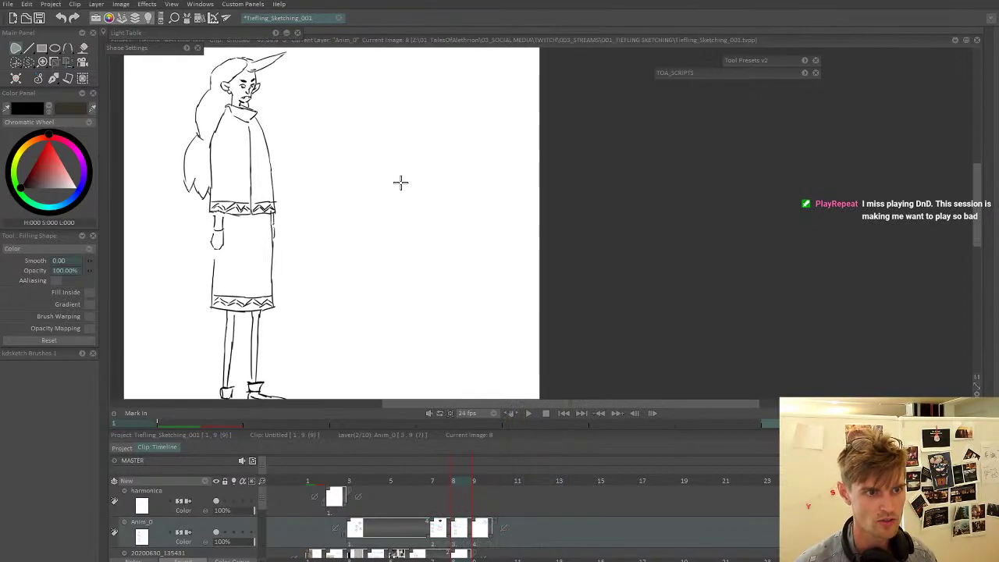
mouse_move(373, 224)
mouse_down()
mouse_move(368, 141)
mouse_move(419, 96)
mouse_move(538, 127)
mouse_move(474, 183)
mouse_up()
drag(466, 222, 457, 293)
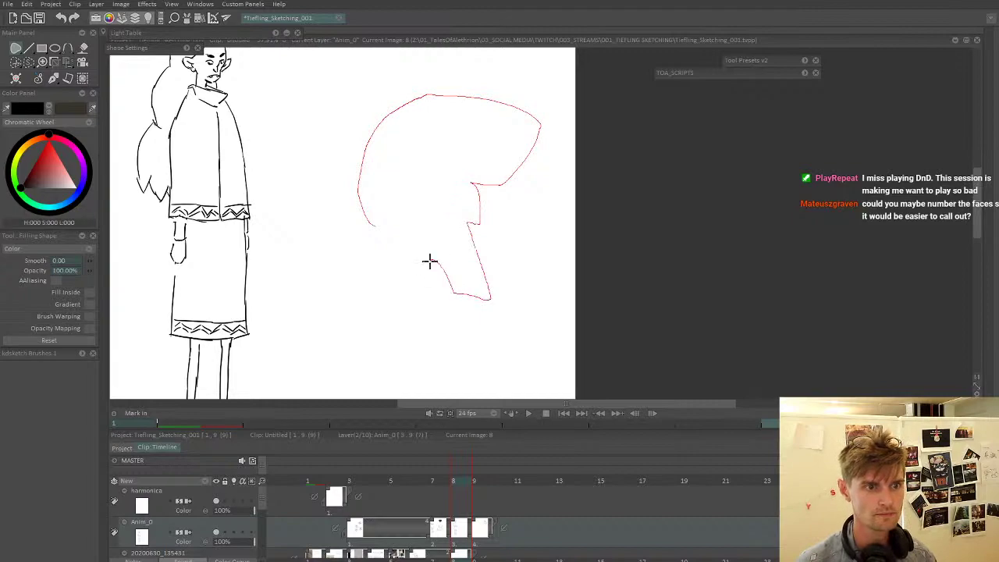
drag(375, 225, 373, 224)
drag(430, 177, 426, 199)
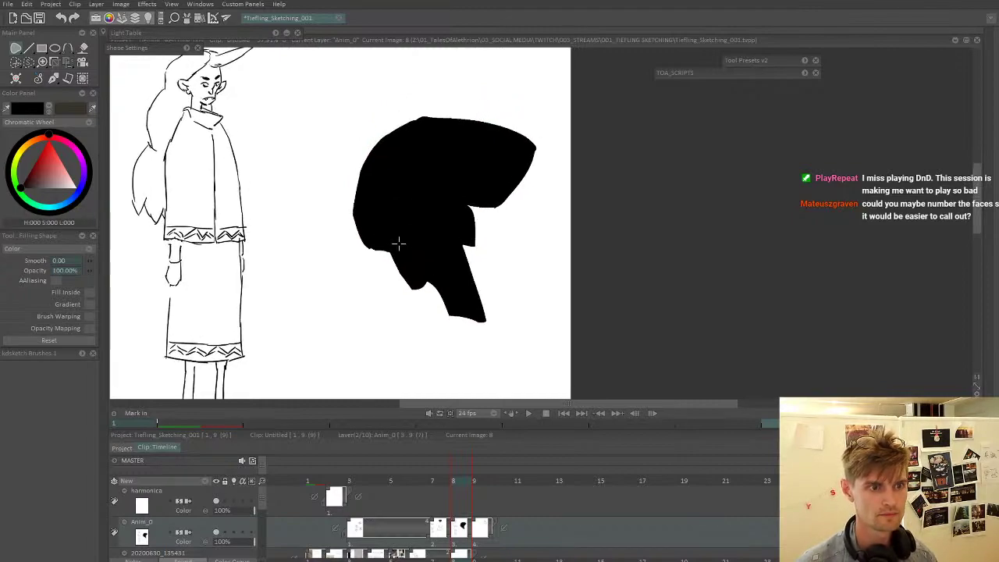
mouse_move(399, 245)
mouse_down()
mouse_move(359, 203)
mouse_move(376, 186)
mouse_up()
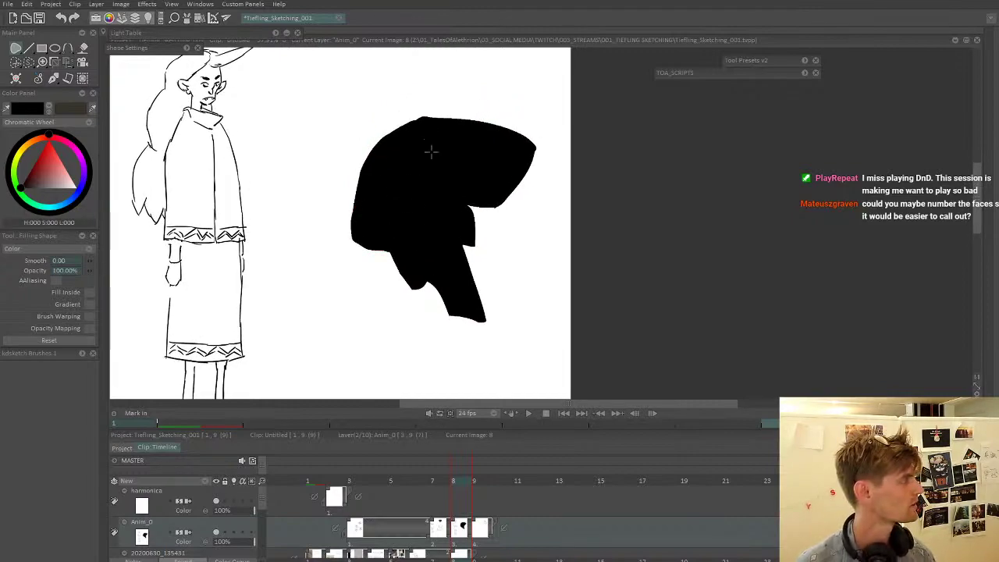
mouse_move(424, 206)
mouse_down()
mouse_move(383, 223)
mouse_move(417, 213)
mouse_up()
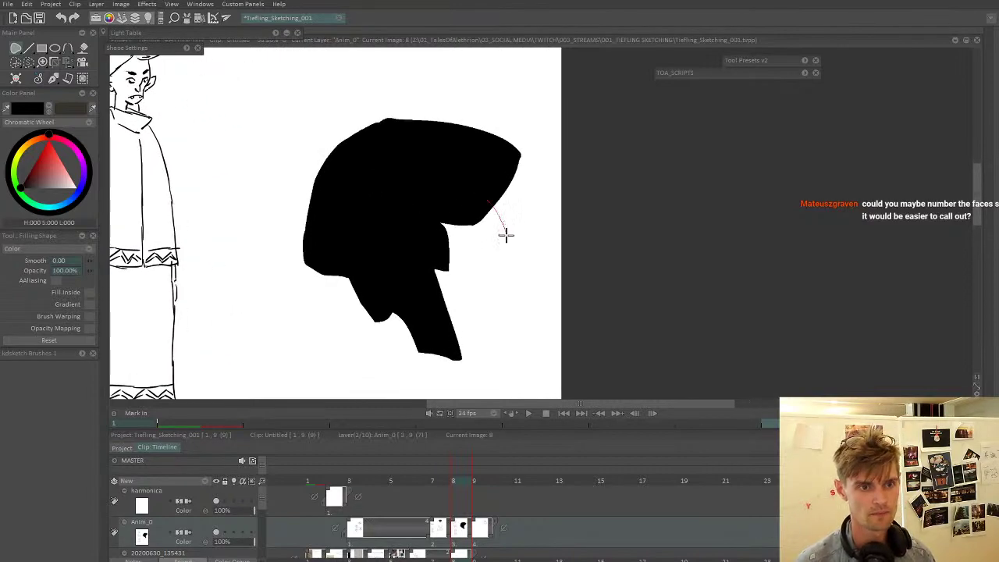
- Extend the silhouette below the neck with a tapered black shoulder and chest shape
drag(506, 234, 508, 215)
key(ctrl+z)
mouse_move(469, 248)
mouse_down()
mouse_move(473, 221)
mouse_move(410, 346)
mouse_move(415, 380)
mouse_move(489, 293)
mouse_up()
mouse_move(469, 257)
mouse_down()
mouse_move(437, 219)
mouse_move(444, 245)
mouse_move(466, 214)
mouse_move(448, 238)
mouse_move(458, 188)
mouse_move(425, 235)
mouse_up()
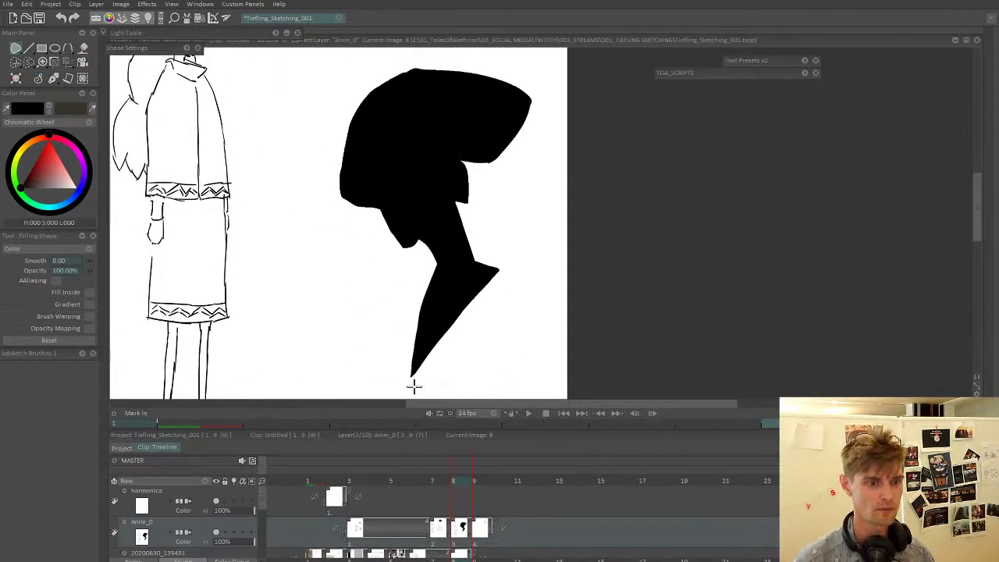
- Fade the Anim_0 layer to 24% opacity and add a blank image at frame 8 on the harmonica layer
drag(234, 542, 223, 542)
click(266, 496)
key(Insert)
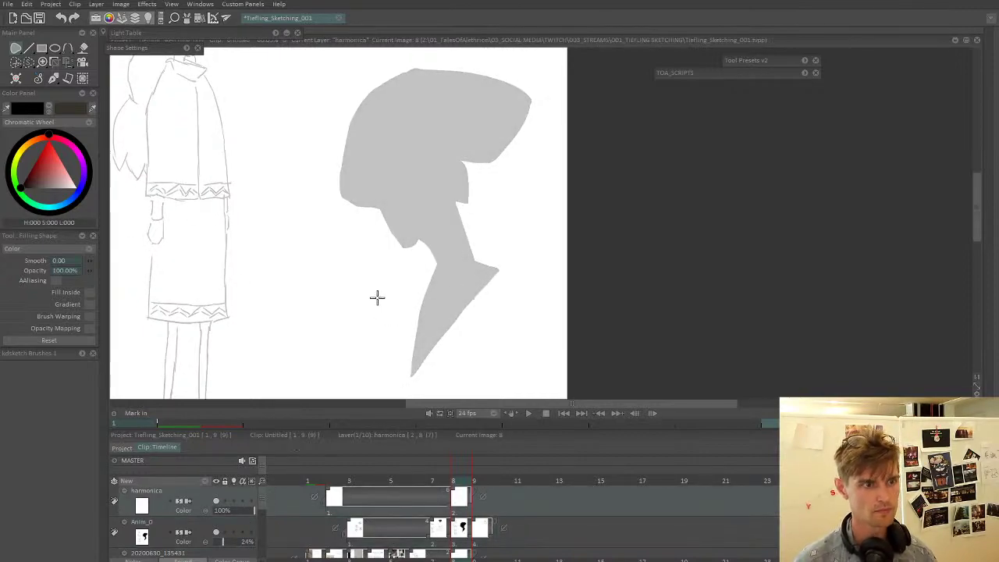
- Switch back to the freehand pen line and write the number 1 beside the faded silhouette's neck
scroll(430, 201, up, 2)
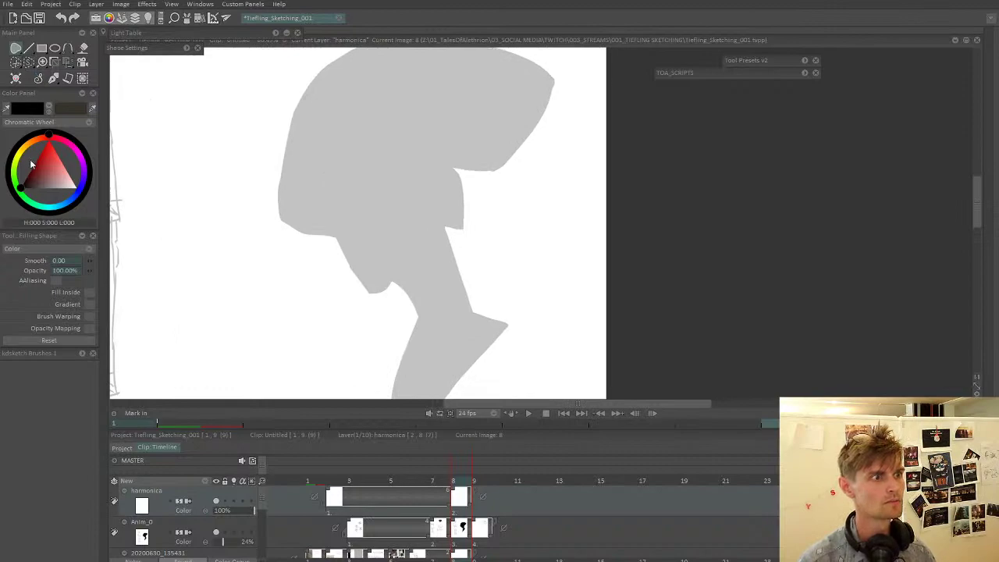
drag(325, 160, 408, 259)
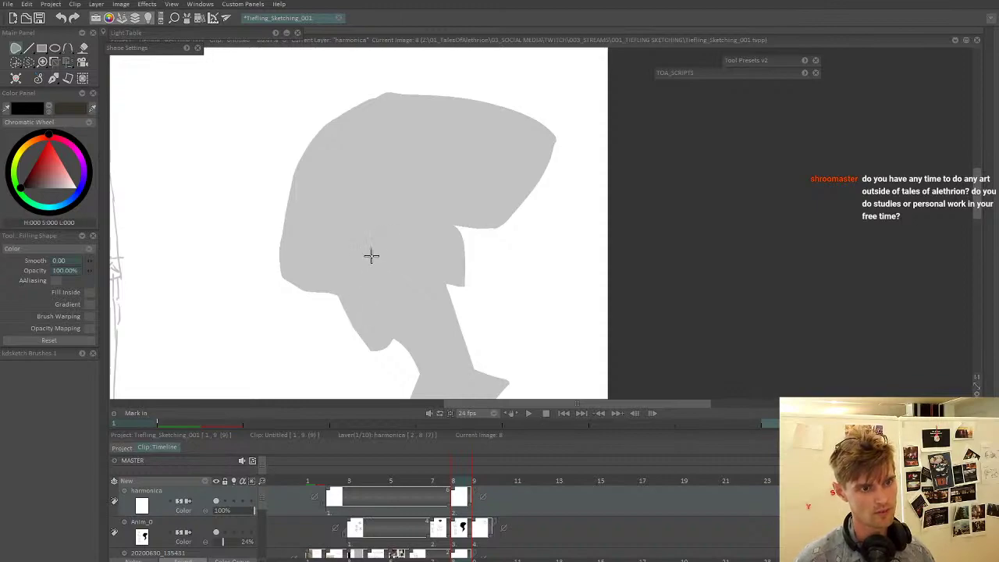
drag(369, 255, 380, 238)
drag(380, 238, 332, 243)
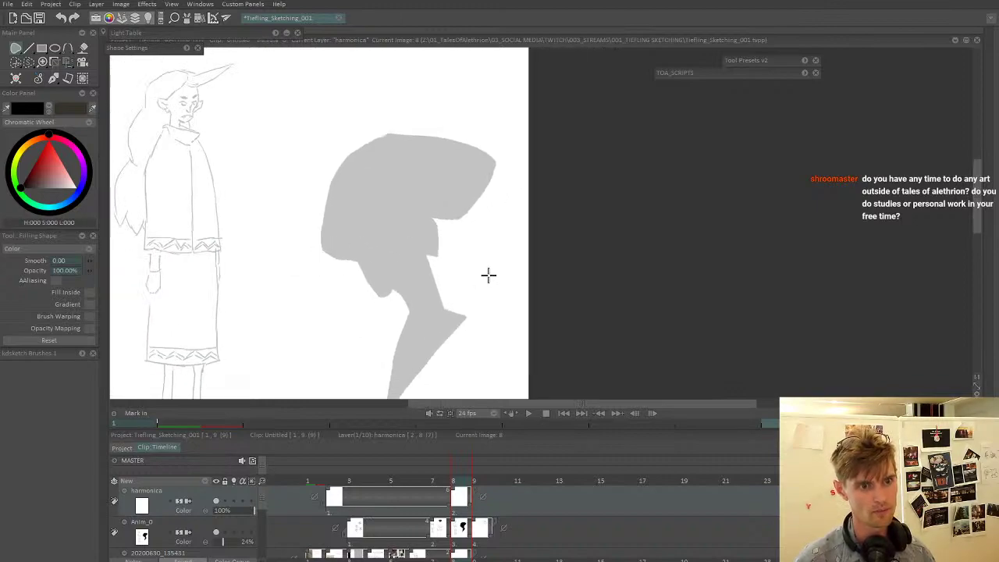
drag(488, 274, 495, 232)
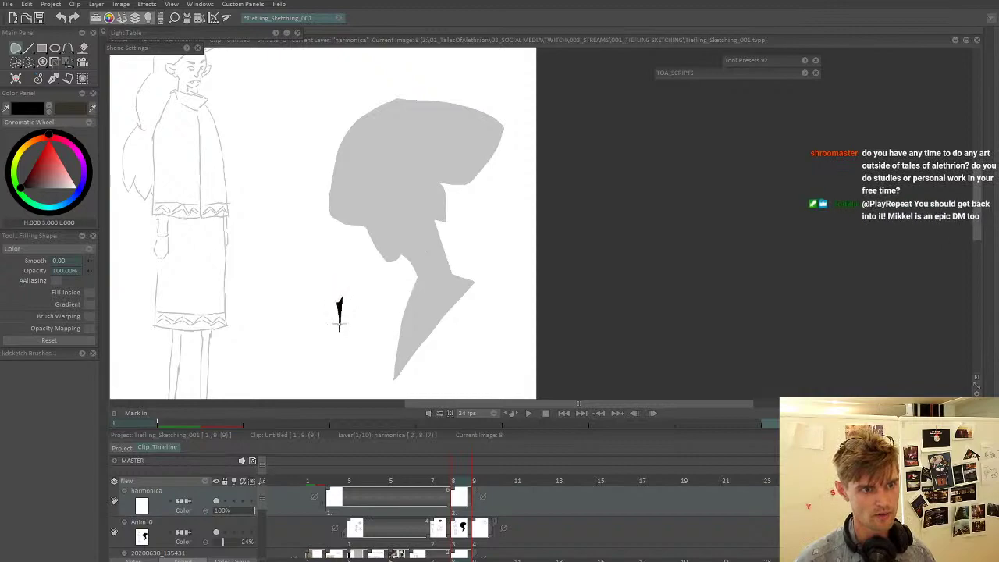
click(14, 48)
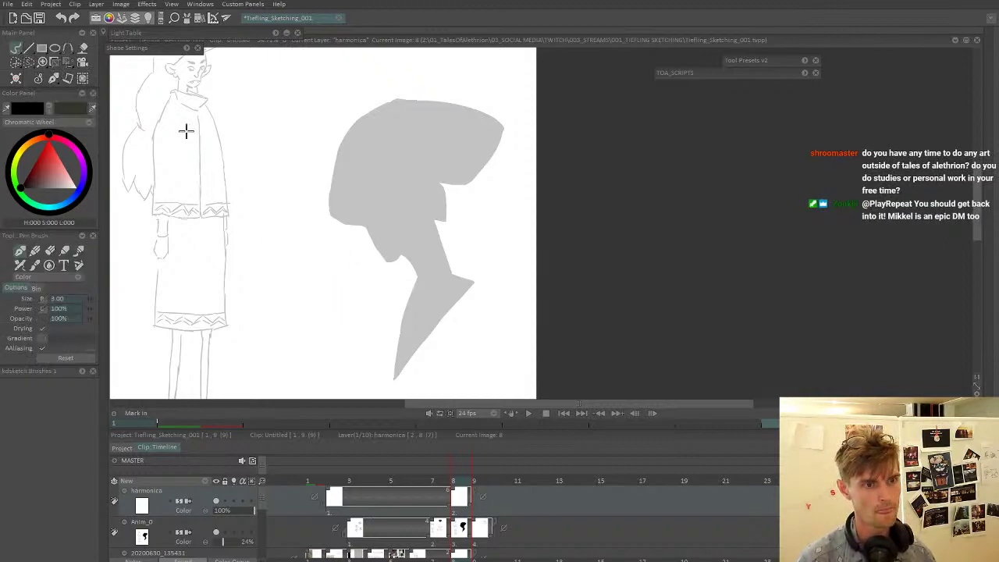
mouse_move(332, 288)
mouse_down()
mouse_move(337, 315)
mouse_move(361, 316)
mouse_up()
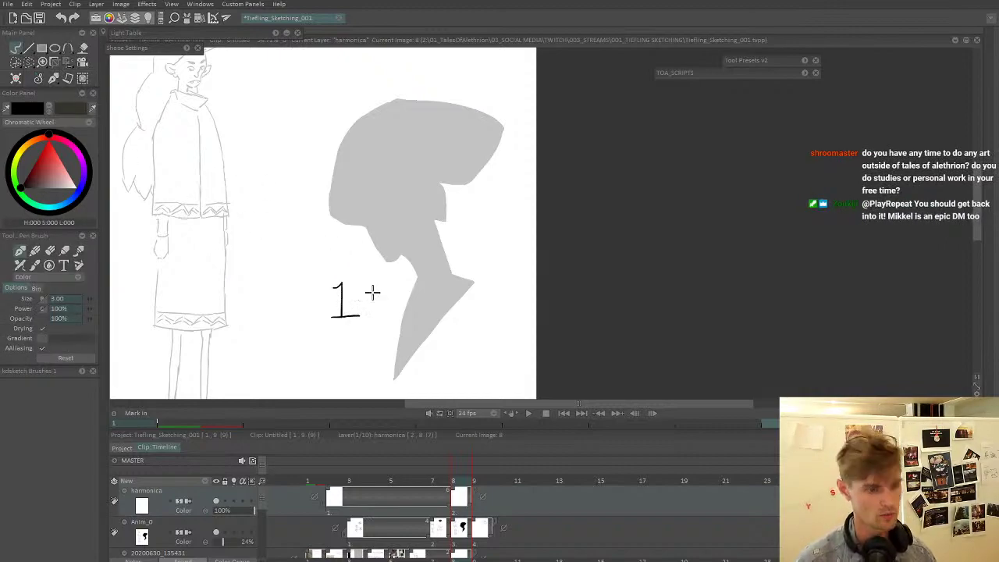
- Outline the near slanted eye and draw the pointed chin and jaw line over the faded silhouette
scroll(430, 204, up, 5)
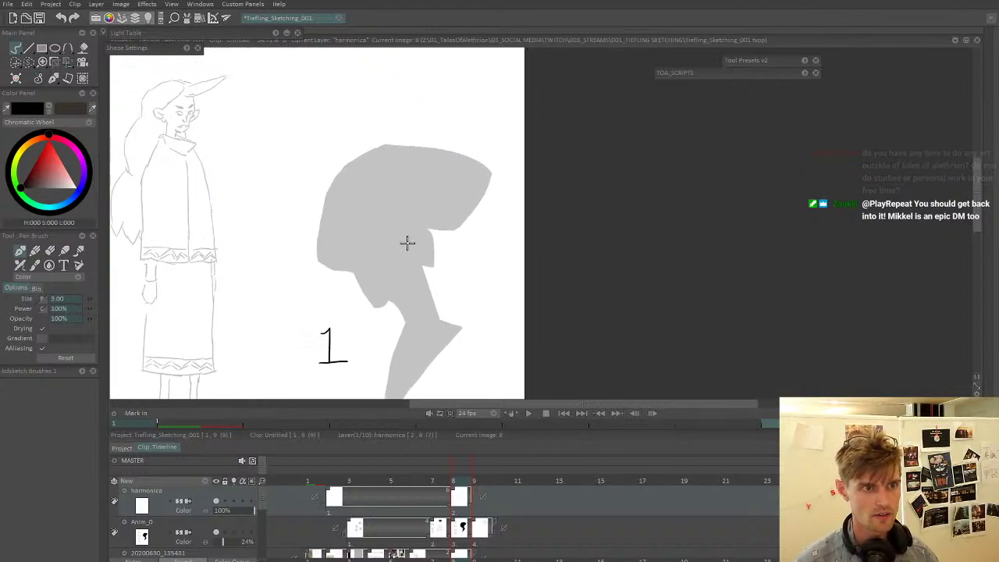
drag(390, 197, 387, 213)
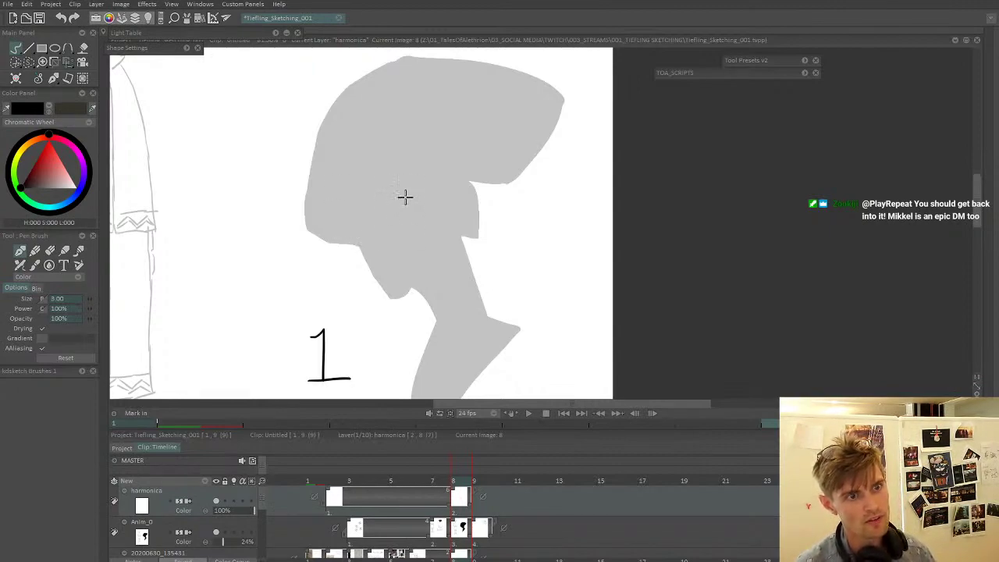
mouse_move(396, 212)
mouse_down()
mouse_move(412, 172)
mouse_move(420, 191)
mouse_move(395, 211)
mouse_up()
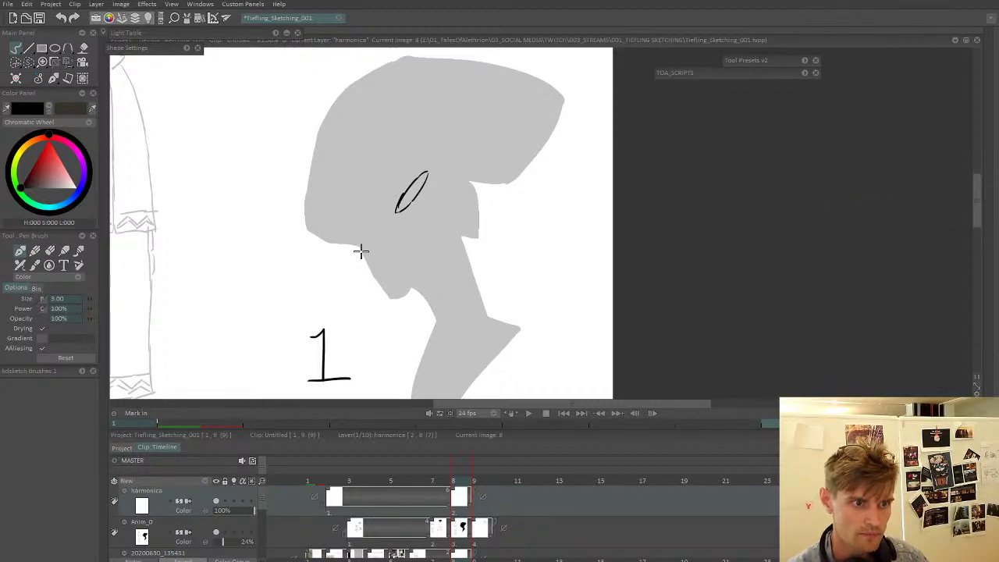
mouse_move(361, 248)
mouse_down()
mouse_move(405, 300)
mouse_move(372, 277)
mouse_move(400, 297)
mouse_move(433, 248)
mouse_up()
key(ctrl+z)
key(ctrl+z)
key(ctrl+z)
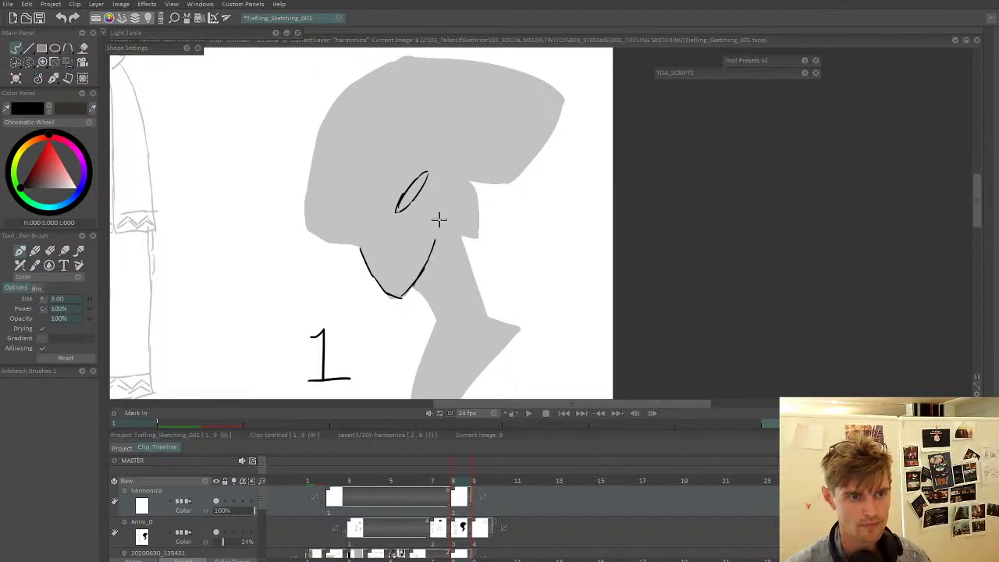
- Draw the forehead contour, far eye, nose and mouth of the head, and fill both eyes solid black
drag(375, 267, 420, 218)
mouse_move(326, 221)
mouse_down()
mouse_move(360, 226)
mouse_move(327, 234)
mouse_move(305, 215)
mouse_move(302, 168)
mouse_move(318, 137)
mouse_up()
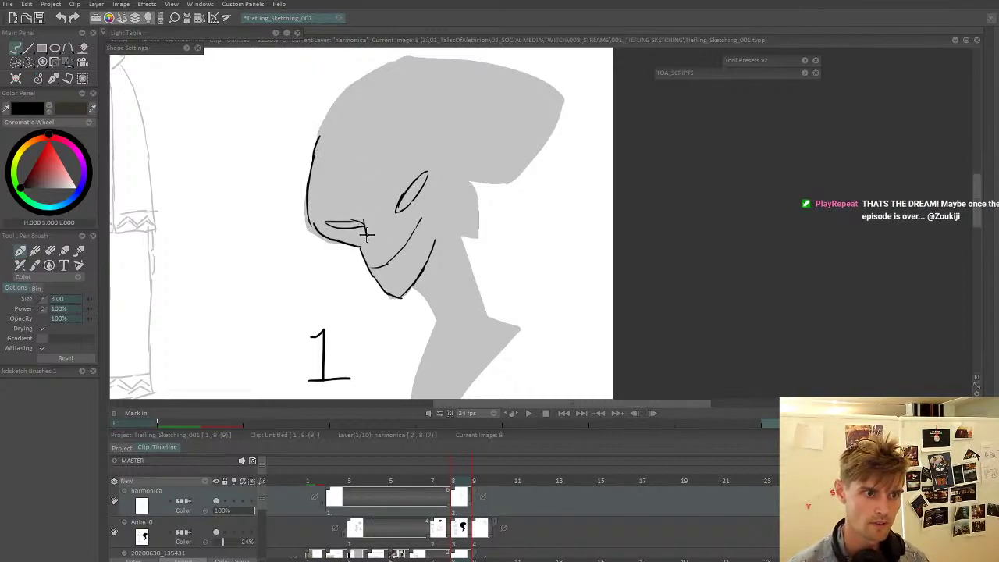
drag(363, 215, 377, 245)
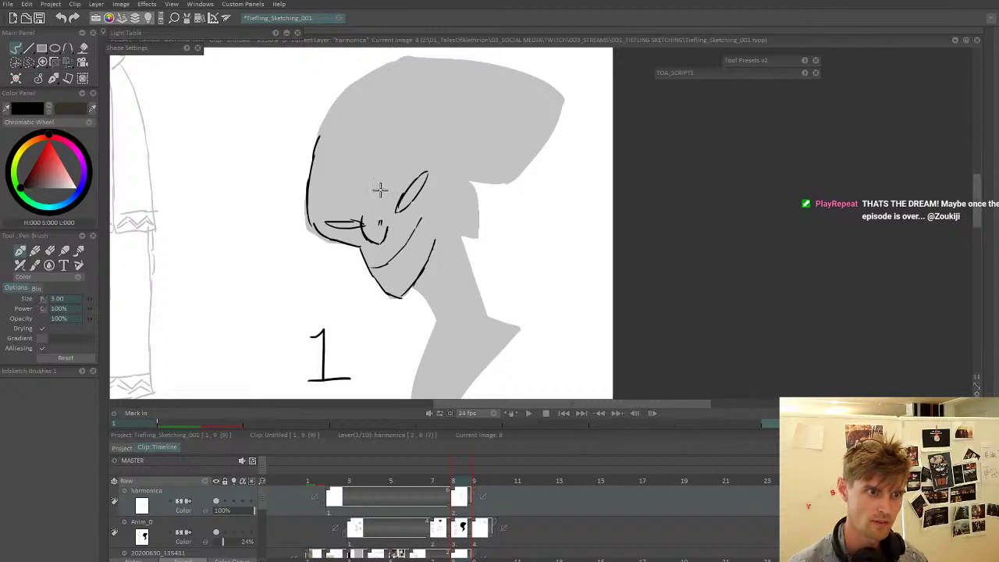
mouse_move(381, 190)
space+mouse_down()
mouse_move(405, 229)
mouse_move(424, 204)
mouse_move(406, 236)
space+mouse_up()
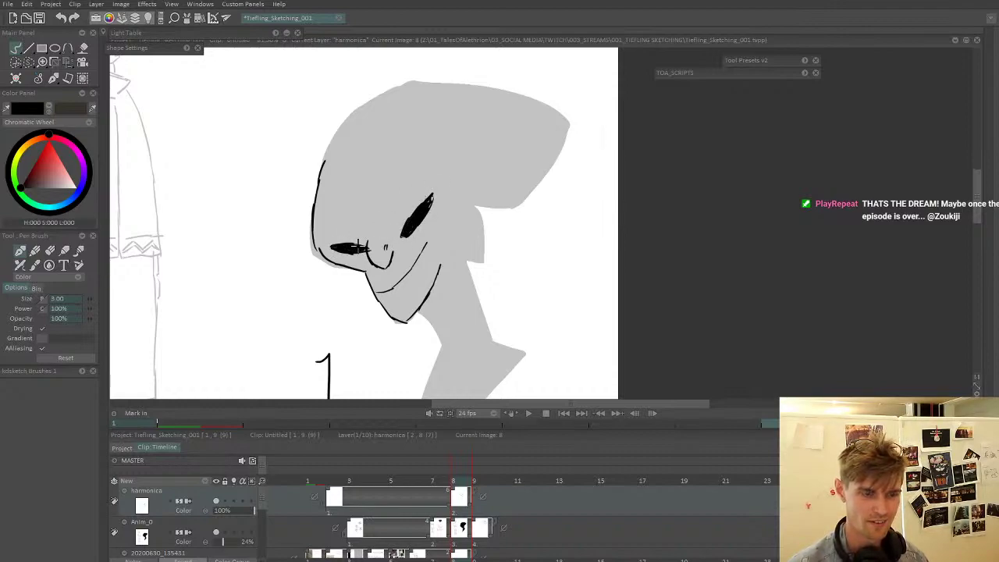
mouse_move(375, 238)
mouse_down()
mouse_move(406, 168)
mouse_move(382, 205)
mouse_up()
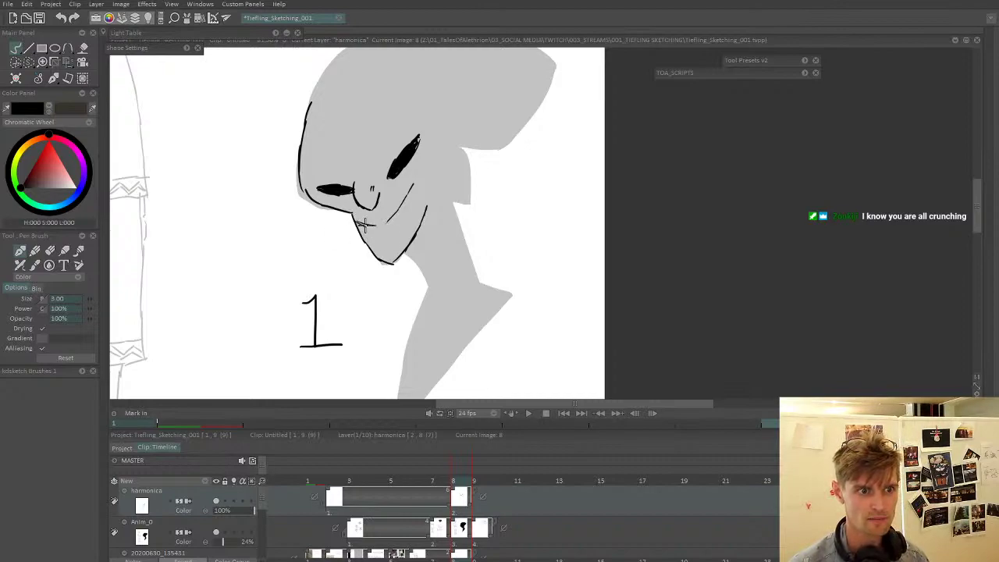
- Extend the mouth into a wide grin reaching toward the near eye and mark the front of the neck beneath the jaw
mouse_move(365, 226)
mouse_down()
mouse_move(409, 191)
mouse_move(327, 242)
mouse_move(348, 216)
mouse_move(351, 247)
mouse_move(373, 207)
mouse_move(370, 238)
mouse_move(423, 196)
mouse_up()
key(ctrl+z)
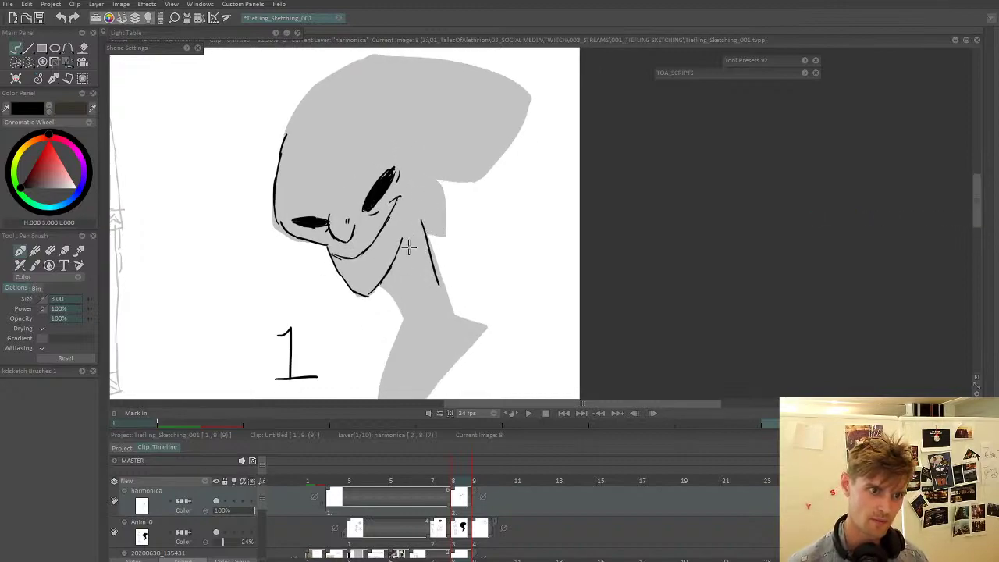
mouse_move(406, 295)
mouse_down()
mouse_move(382, 289)
mouse_move(416, 348)
mouse_up()
drag(405, 267, 424, 354)
- Try a rounded skull outline rising from the forehead along the top of the silhouette
mouse_move(302, 228)
mouse_down()
mouse_move(335, 176)
mouse_move(365, 160)
mouse_move(339, 173)
mouse_move(429, 162)
mouse_up()
key(ctrl+z)
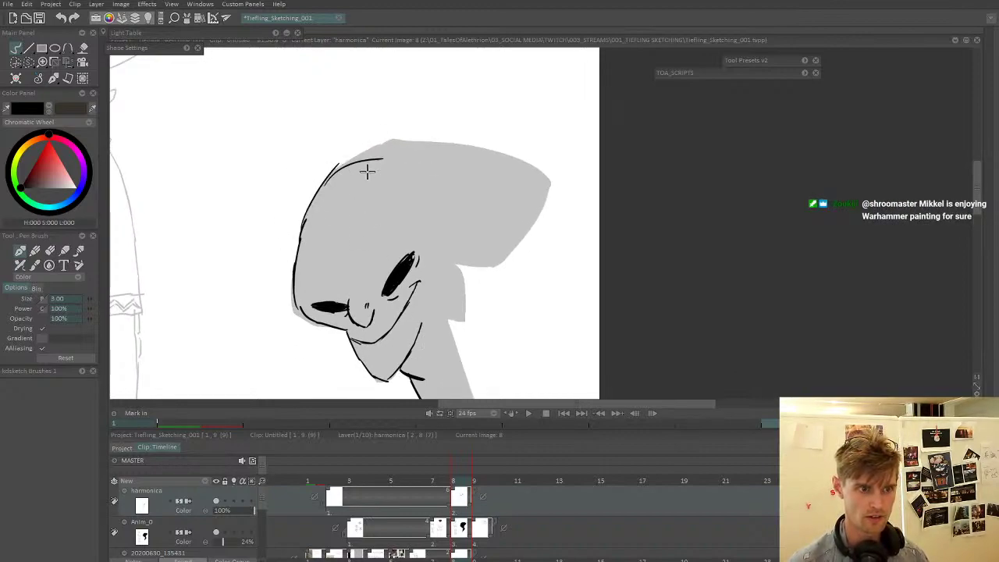
key(ctrl+z)
key(ctrl+z)
drag(303, 229, 338, 181)
key(ctrl+z)
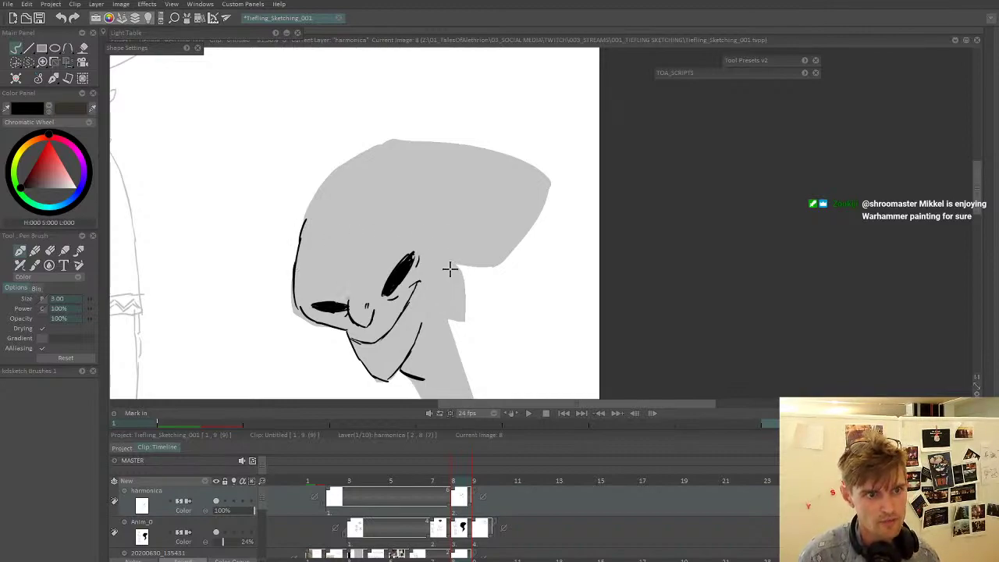
- Draw a curved headband and the bulging outline above it with folds at the back, then rough in a long horn line
mouse_move(295, 261)
mouse_down()
mouse_move(393, 236)
mouse_move(454, 264)
mouse_move(367, 219)
mouse_move(298, 233)
mouse_move(312, 172)
mouse_move(309, 182)
mouse_move(355, 157)
mouse_move(464, 148)
mouse_move(538, 204)
mouse_move(534, 258)
mouse_move(491, 275)
mouse_up()
drag(509, 275, 466, 316)
drag(321, 169, 429, 36)
mouse_move(402, 109)
mouse_down()
mouse_move(390, 165)
mouse_move(459, 79)
mouse_up()
mouse_move(467, 76)
mouse_down()
mouse_move(422, 133)
mouse_move(417, 99)
mouse_move(524, 54)
mouse_move(459, 110)
mouse_move(375, 155)
mouse_up()
key(ctrl+z)
key(ctrl+z)
key(ctrl+z)
key(ctrl+z)
key(ctrl+z)
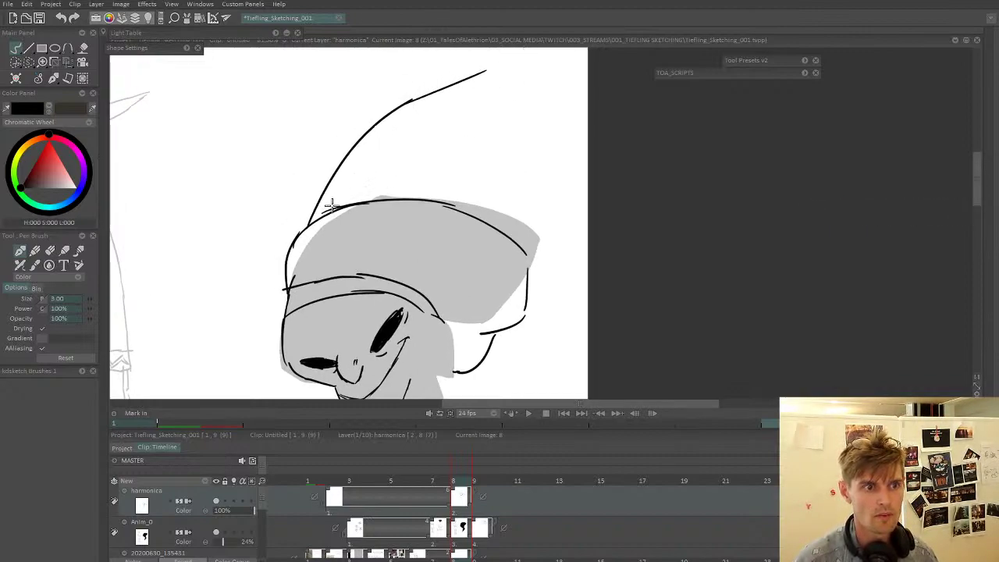
- Redraw the long curved lines sweeping up and back from the front of the headband's bulging shape
drag(311, 224, 436, 115)
drag(415, 129, 491, 78)
key(ctrl+z)
mouse_move(395, 109)
mouse_down()
mouse_move(486, 62)
mouse_move(424, 139)
mouse_move(322, 215)
mouse_up()
drag(345, 184, 417, 116)
mouse_move(325, 249)
mouse_down()
mouse_move(390, 111)
mouse_move(382, 115)
mouse_up()
drag(358, 168, 291, 186)
scroll(424, 256, up, 2)
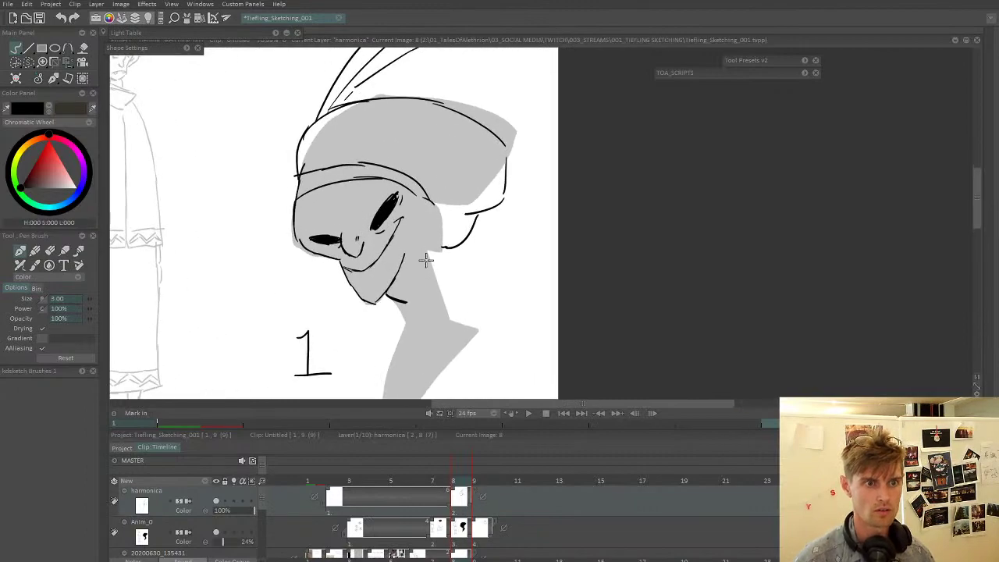
- Draw the near ear, small curves beneath the far eye, and the back line of the neck
scroll(425, 135, up, 1)
mouse_move(429, 123)
mouse_down()
mouse_move(441, 148)
mouse_move(414, 170)
mouse_move(417, 151)
mouse_up()
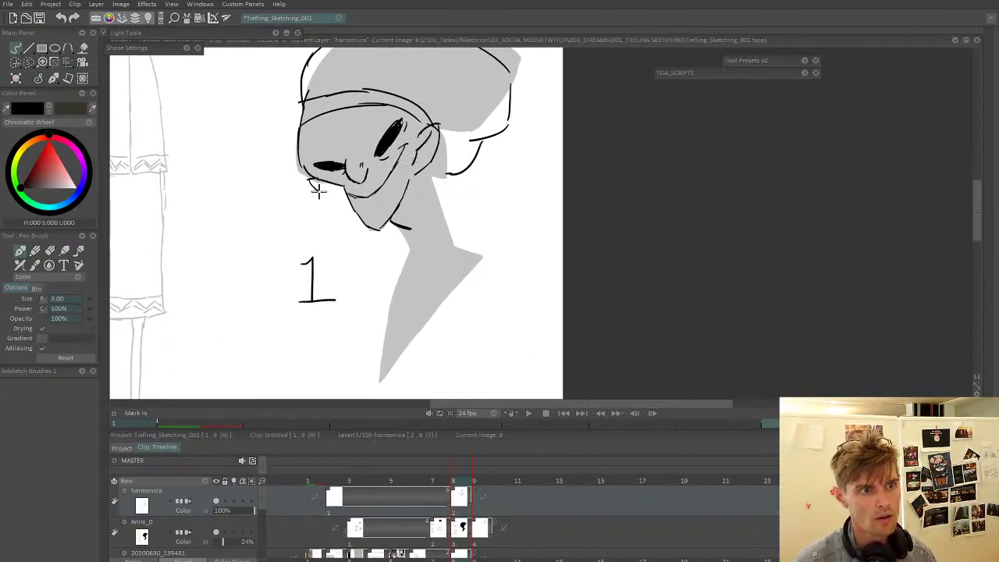
mouse_move(319, 192)
mouse_down()
mouse_move(341, 197)
mouse_move(366, 171)
mouse_move(364, 160)
mouse_up()
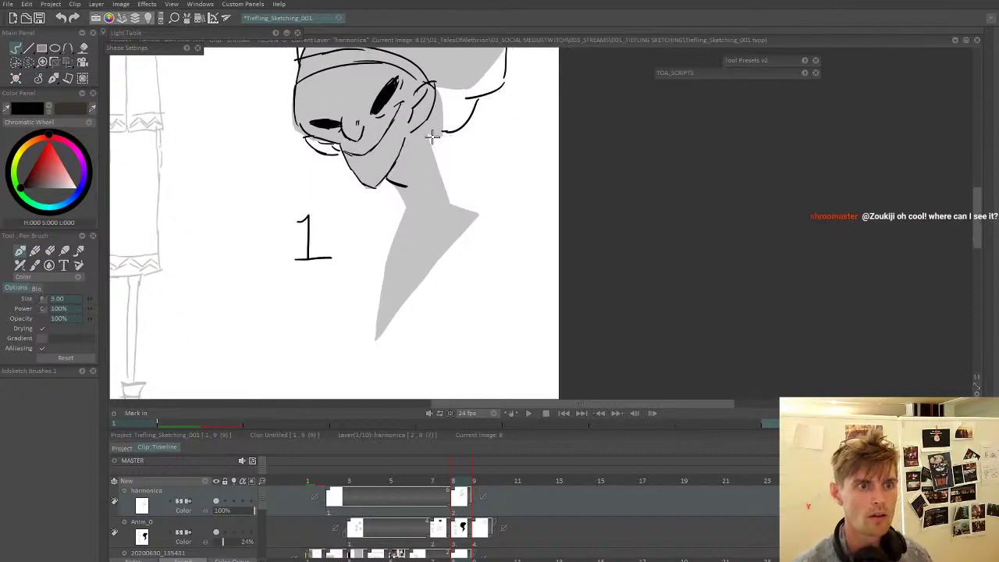
drag(427, 134, 453, 212)
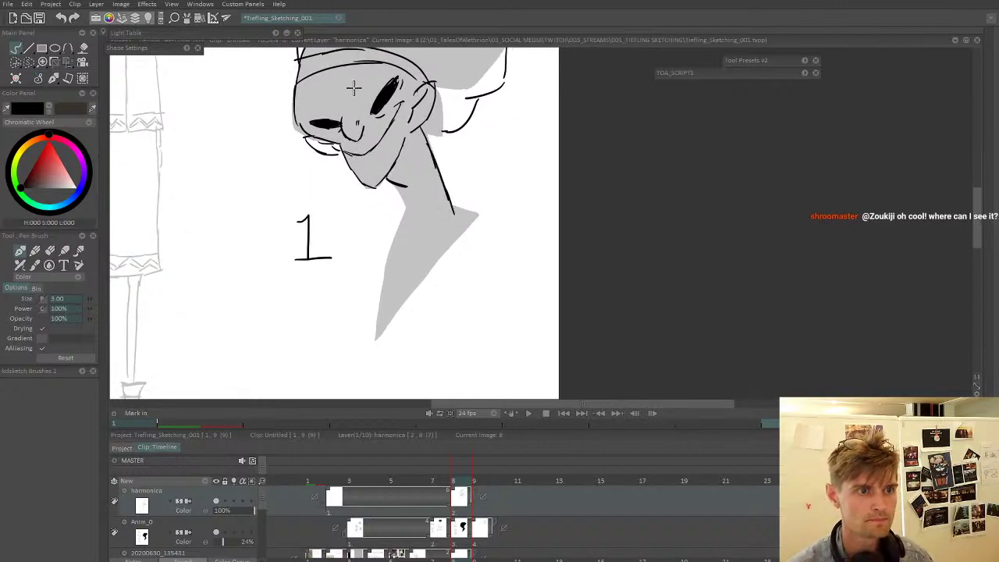
- Ink the front line of the neck, both edges of the deep V neckline, and an oval pendant at its tip
drag(353, 88, 354, 101)
mouse_move(399, 199)
mouse_down()
mouse_move(426, 249)
mouse_move(384, 297)
mouse_up()
key(ctrl+z)
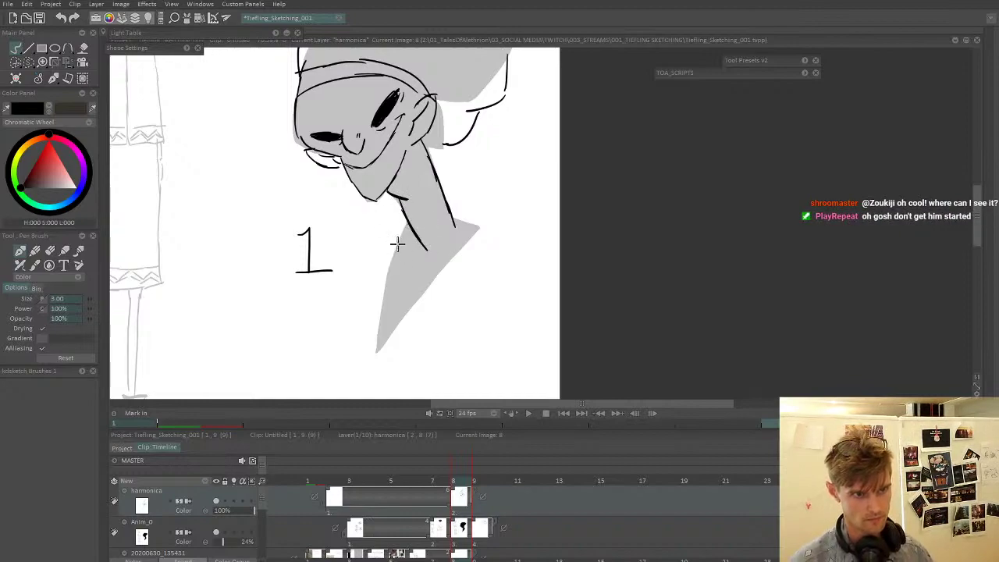
mouse_move(408, 223)
mouse_down()
mouse_move(378, 346)
mouse_move(475, 225)
mouse_up()
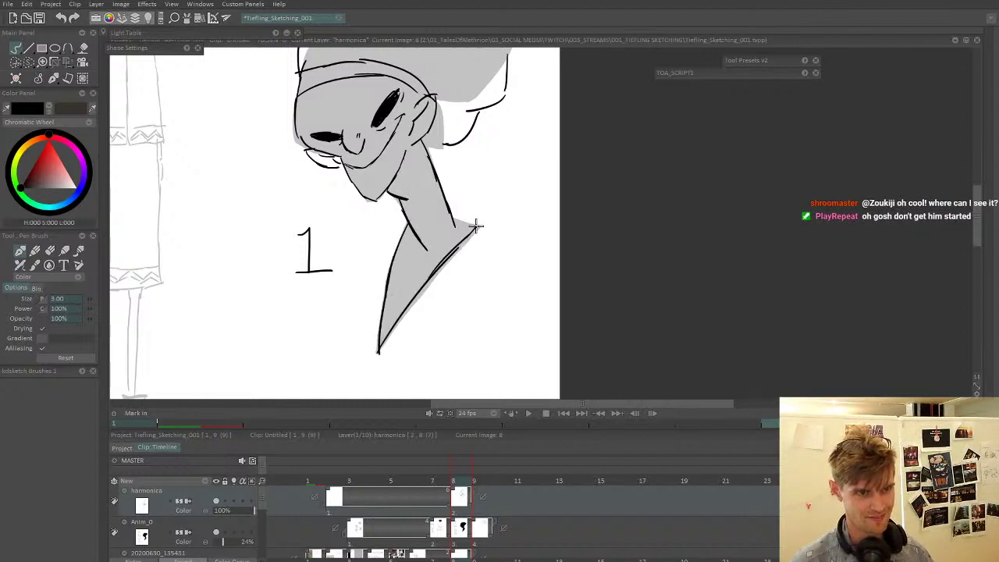
mouse_move(380, 351)
mouse_down()
mouse_move(370, 372)
mouse_move(383, 360)
mouse_move(371, 355)
mouse_move(387, 357)
mouse_move(369, 370)
mouse_move(381, 356)
mouse_move(387, 369)
mouse_move(371, 368)
mouse_move(377, 361)
mouse_move(376, 395)
mouse_up()
key(ctrl+z)
key(ctrl+z)
key(ctrl+z)
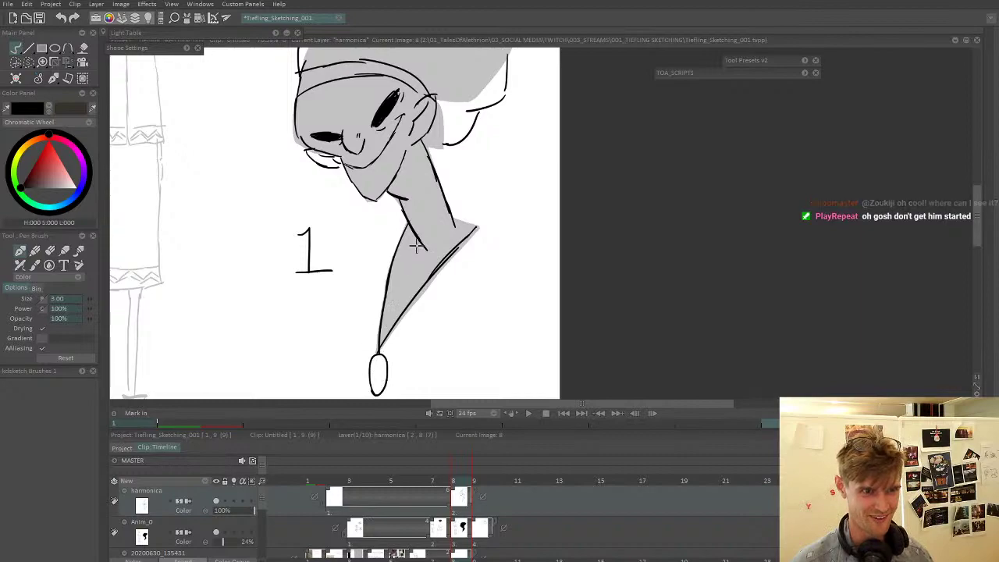
- Draw the shoulder lines sloping out from both sides of the neckline and add pointed spikes around the oval pendant
mouse_move(416, 250)
mouse_down()
mouse_move(413, 291)
mouse_move(444, 219)
mouse_up()
scroll(413, 290, up, 1)
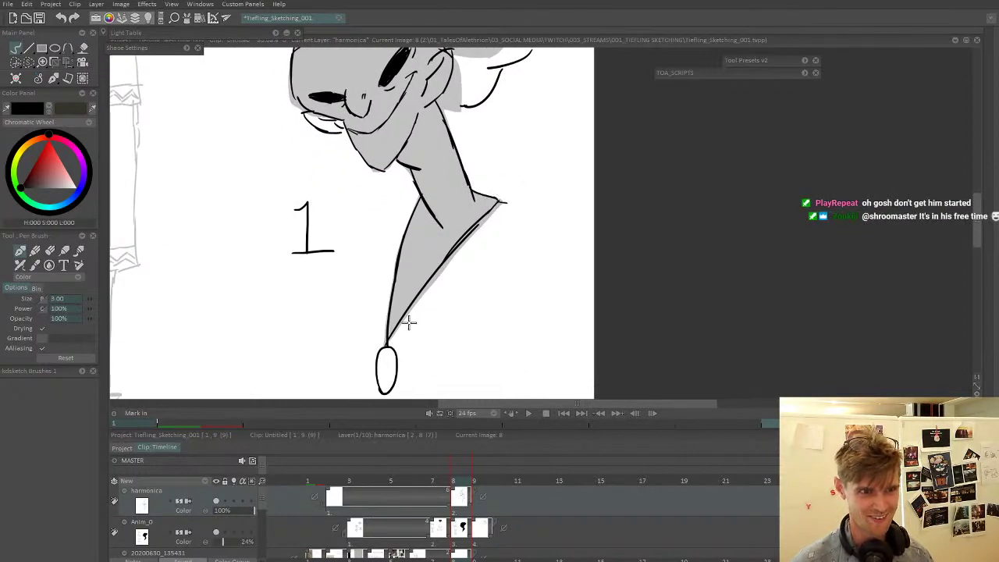
drag(420, 199, 397, 217)
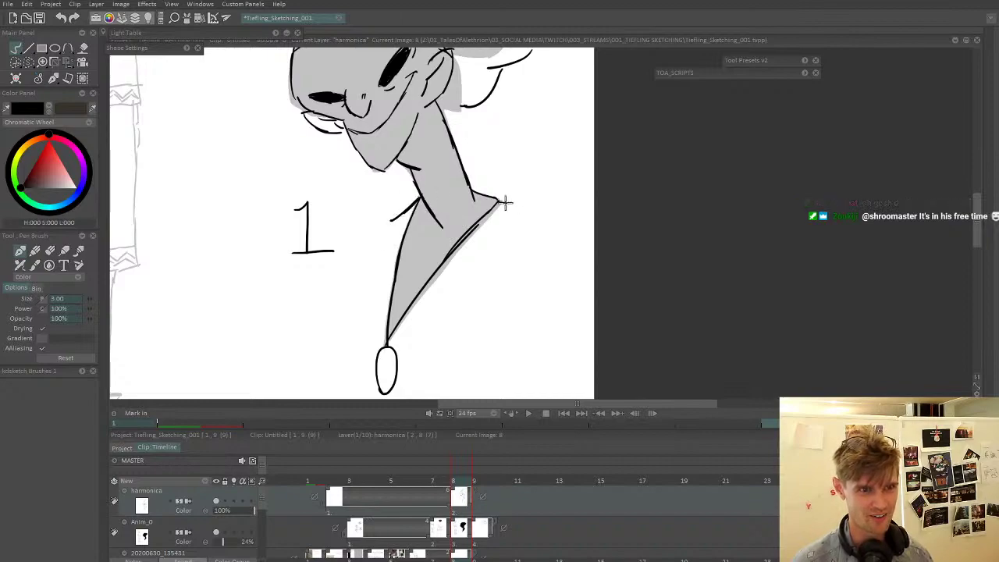
drag(499, 201, 530, 208)
drag(438, 259, 416, 275)
key(ctrl+z)
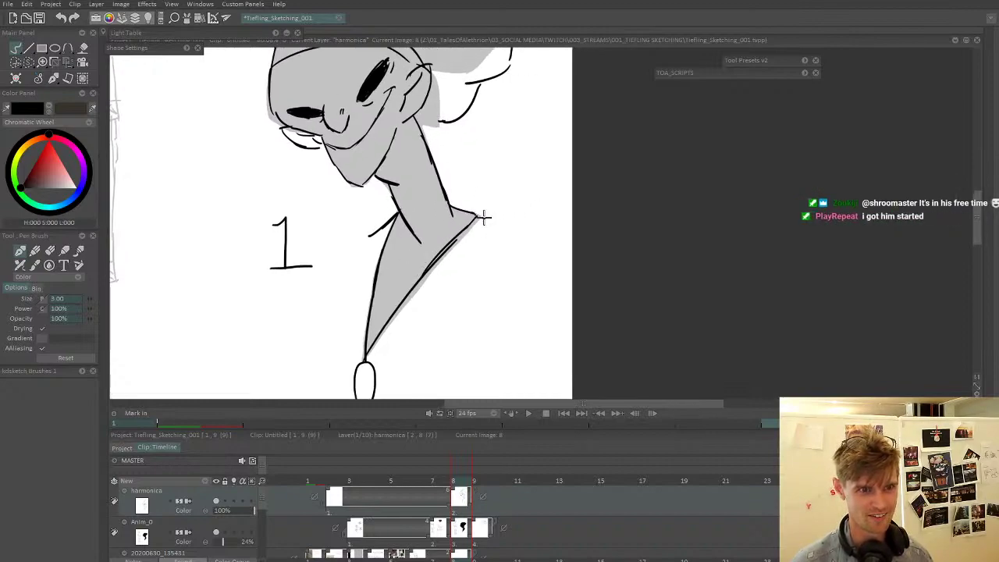
drag(478, 217, 506, 221)
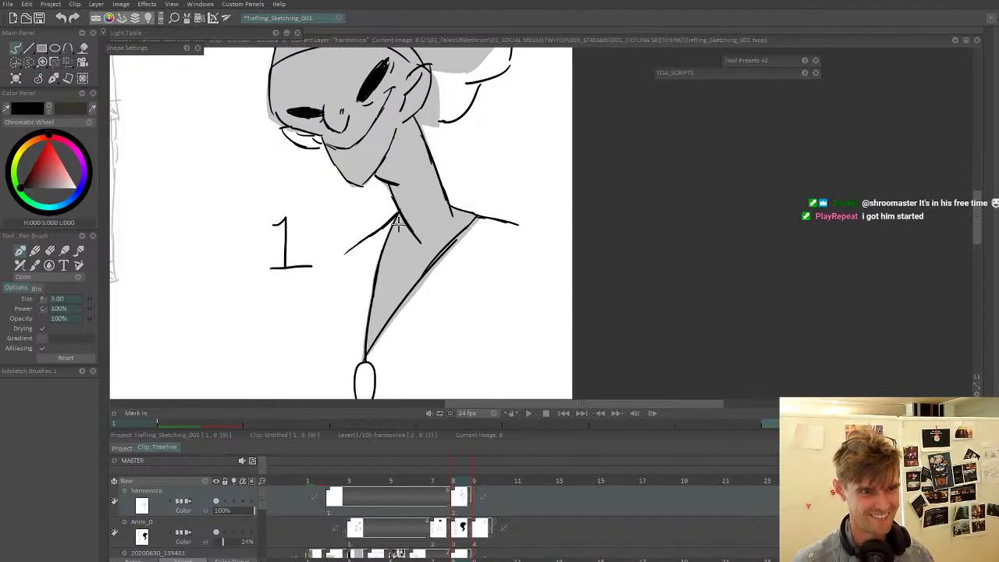
scroll(335, 242, down, 2)
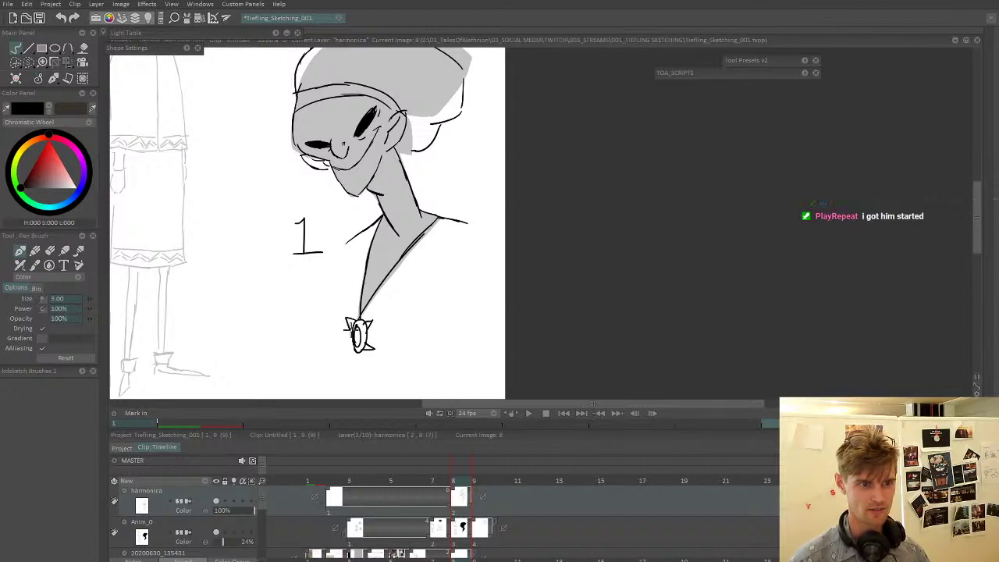
scroll(345, 351, down, 4)
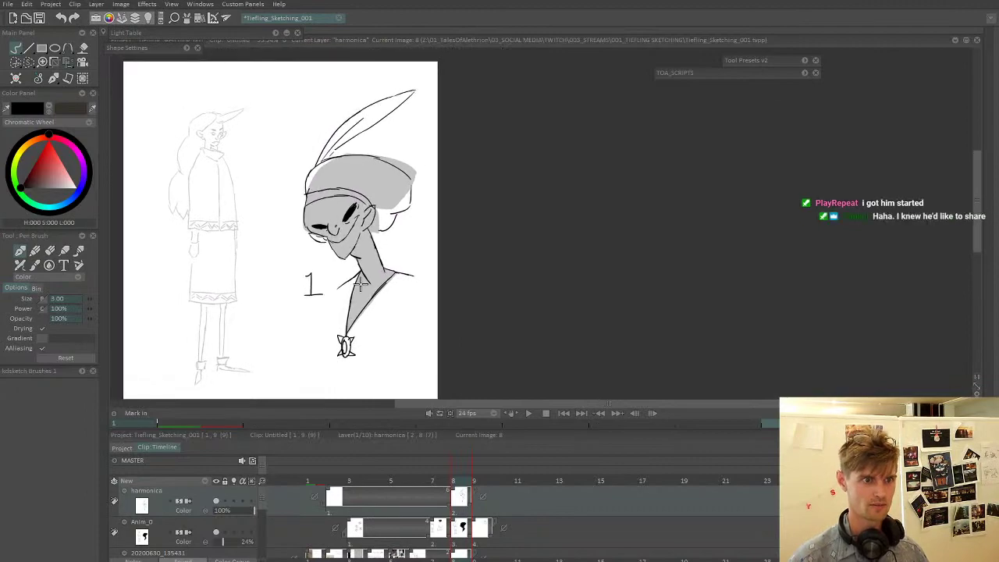
- Add slanted brow lines close above both eyes and frown creases above the nose on face 1
scroll(334, 239, up, 5)
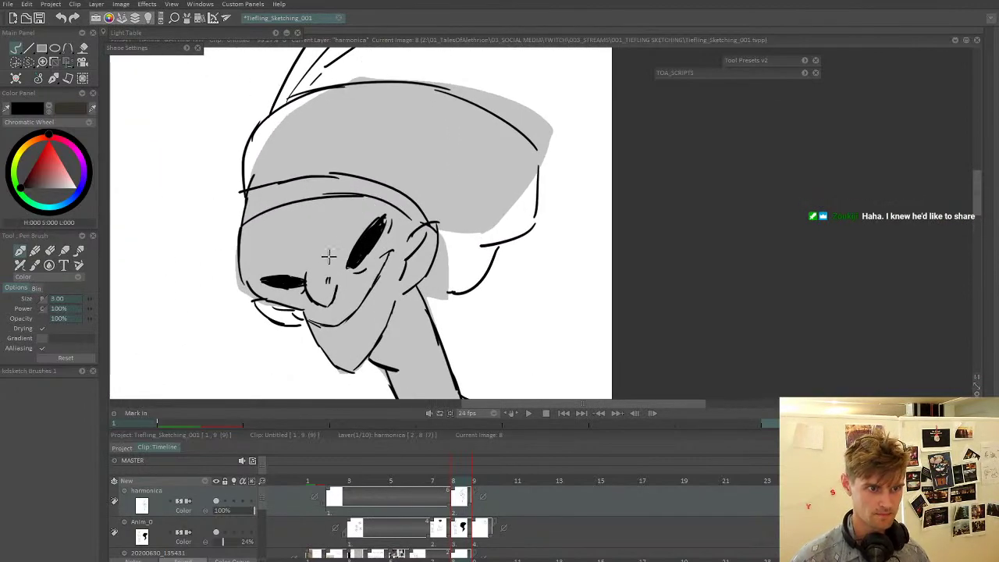
drag(331, 259, 375, 217)
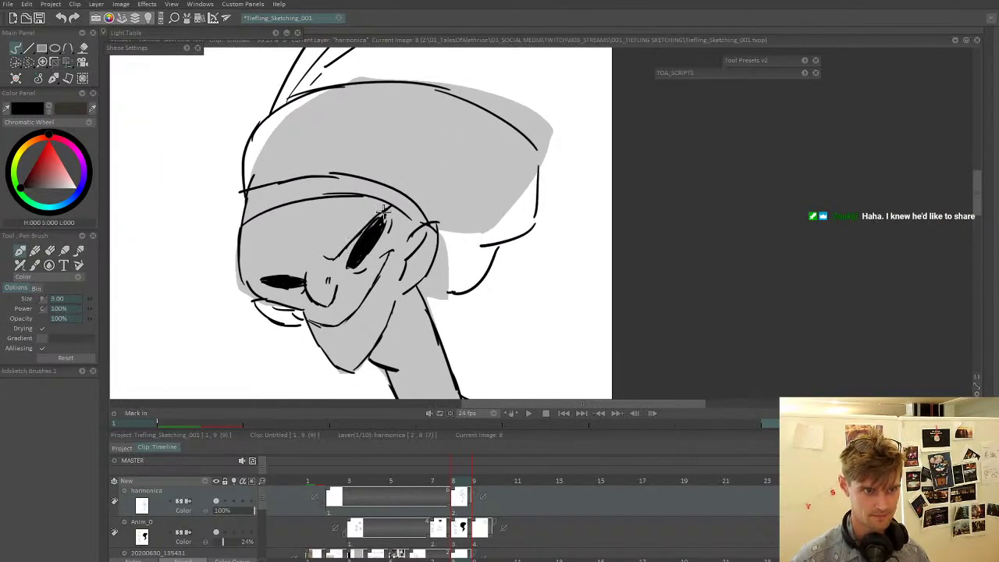
drag(257, 272, 313, 268)
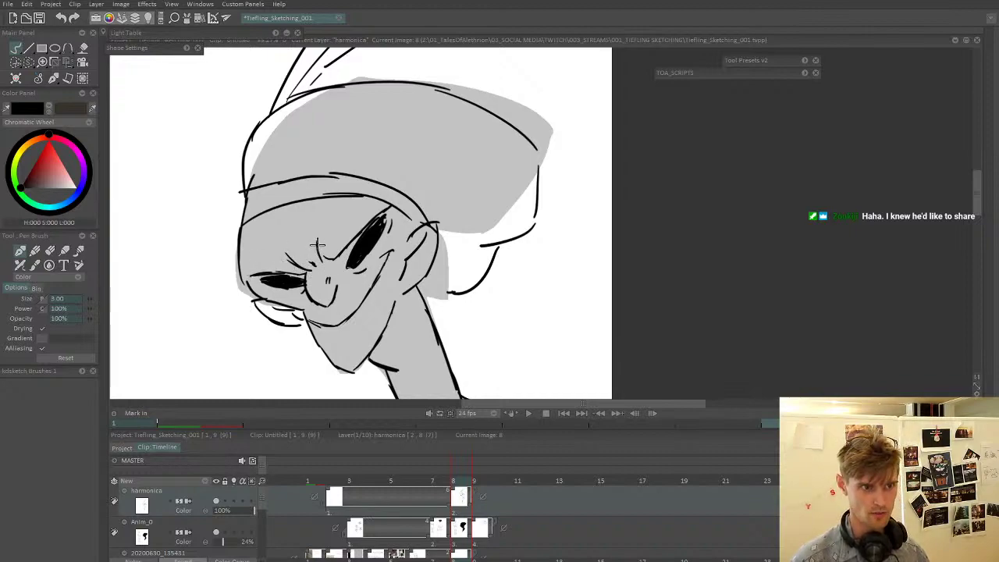
drag(317, 229, 324, 260)
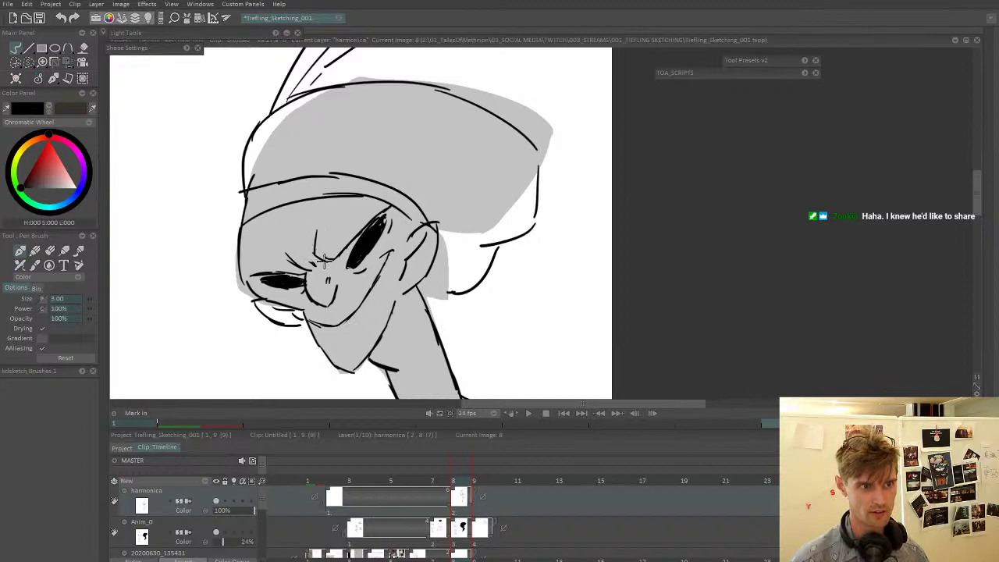
scroll(307, 250, down, 6)
drag(260, 283, 307, 227)
scroll(330, 217, up, 3)
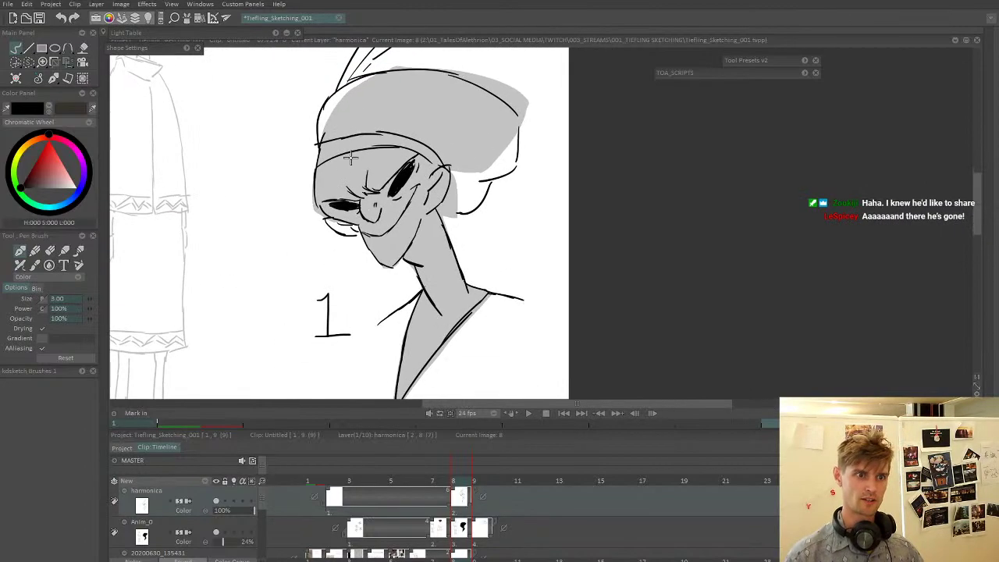
scroll(364, 227, down, 5)
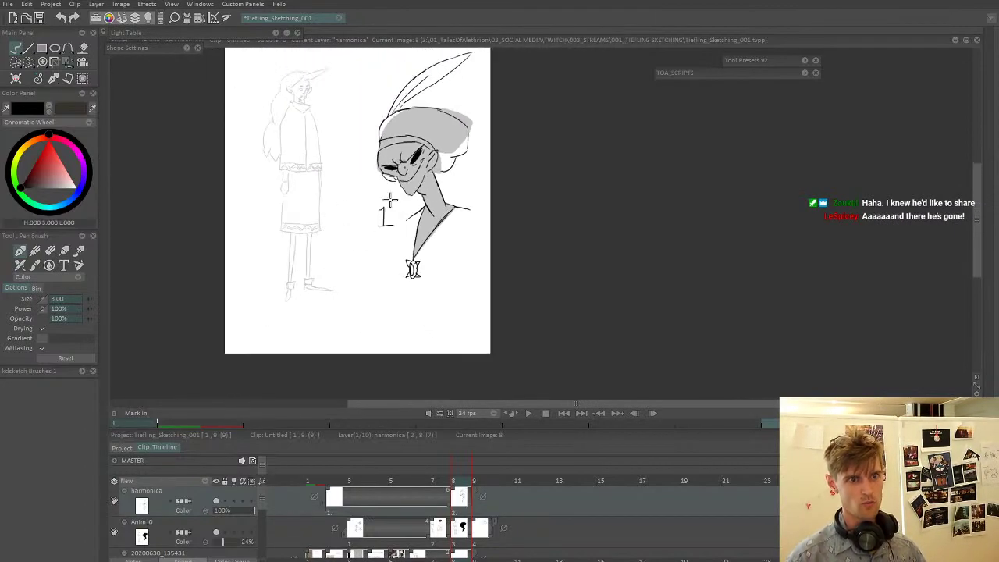
- Label the faded full-length figure 2 and ink its long forehead horn, the swept hairline and the near ear
scroll(387, 232, up, 5)
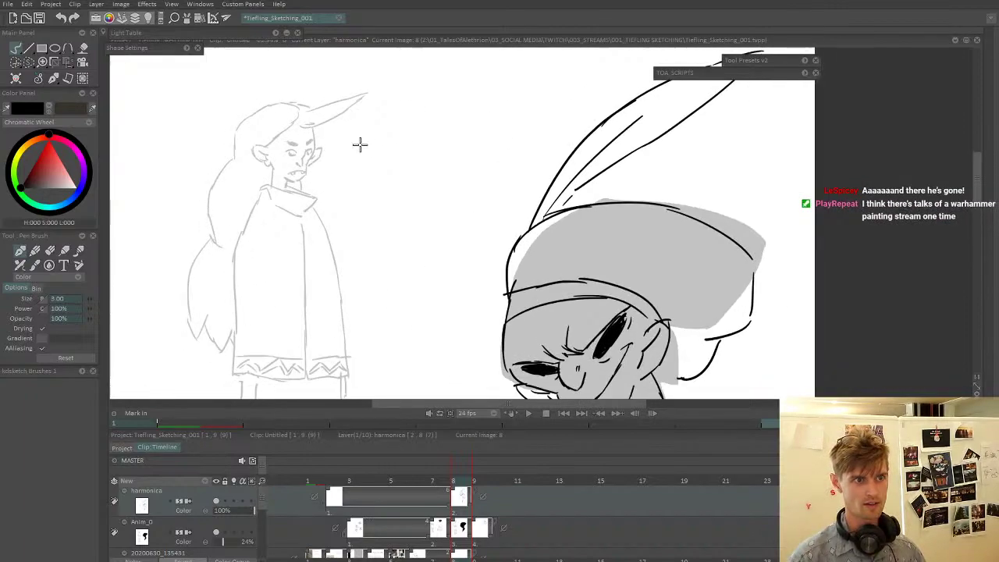
mouse_move(348, 162)
mouse_down()
mouse_move(359, 156)
mouse_move(379, 177)
mouse_move(386, 215)
mouse_up()
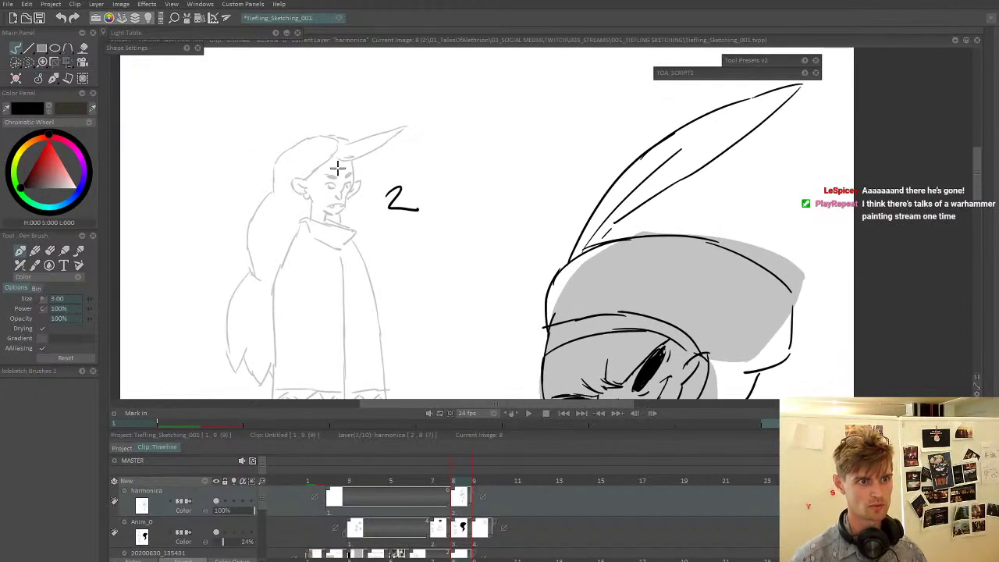
drag(339, 144, 402, 127)
drag(374, 130, 421, 120)
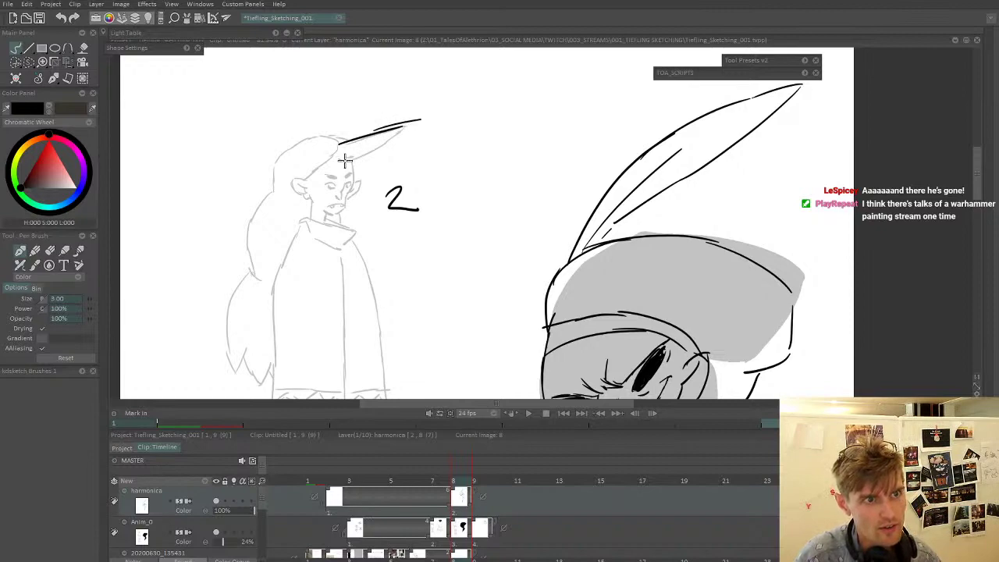
drag(340, 161, 423, 123)
mouse_move(337, 140)
mouse_down()
mouse_move(318, 165)
mouse_move(331, 166)
mouse_move(302, 195)
mouse_move(312, 195)
mouse_up()
key(ctrl+z)
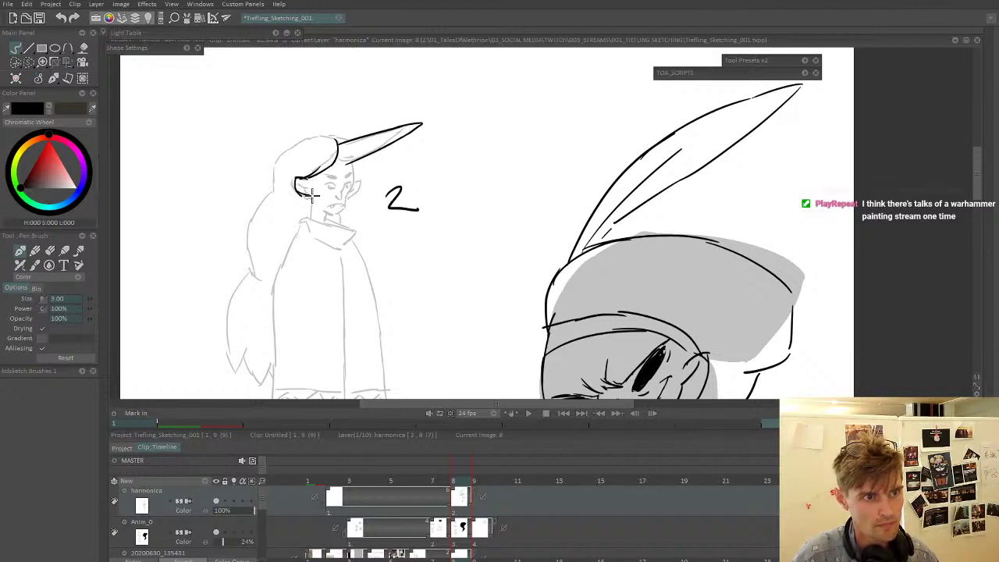
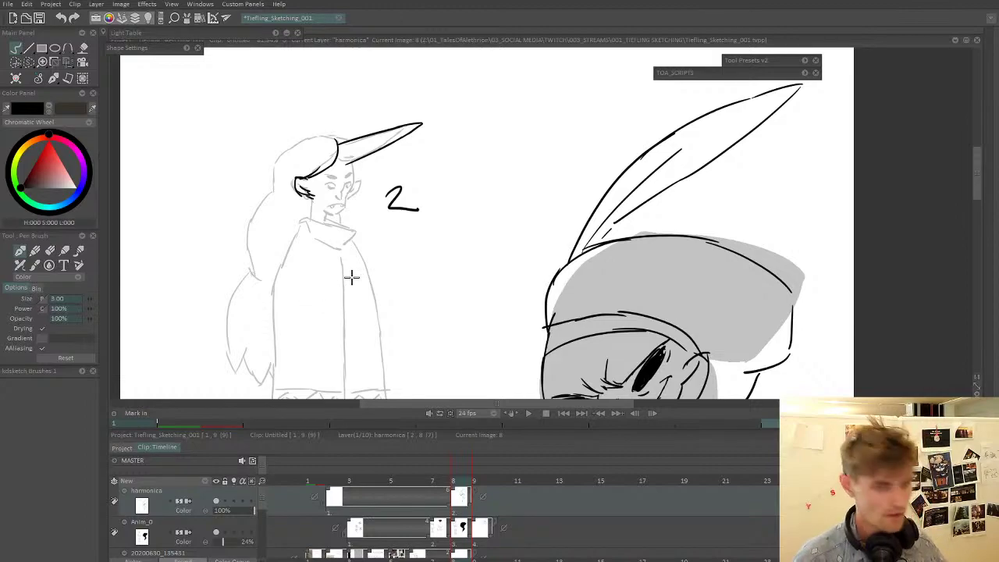
- Darken the base of figure 2's horn and ink the far side of the face from forehead to chin
mouse_move(441, 280)
mouse_down()
mouse_move(470, 190)
mouse_move(471, 238)
mouse_up()
mouse_move(433, 216)
mouse_down()
mouse_move(388, 239)
mouse_move(414, 164)
mouse_move(392, 233)
mouse_up()
drag(382, 160, 469, 161)
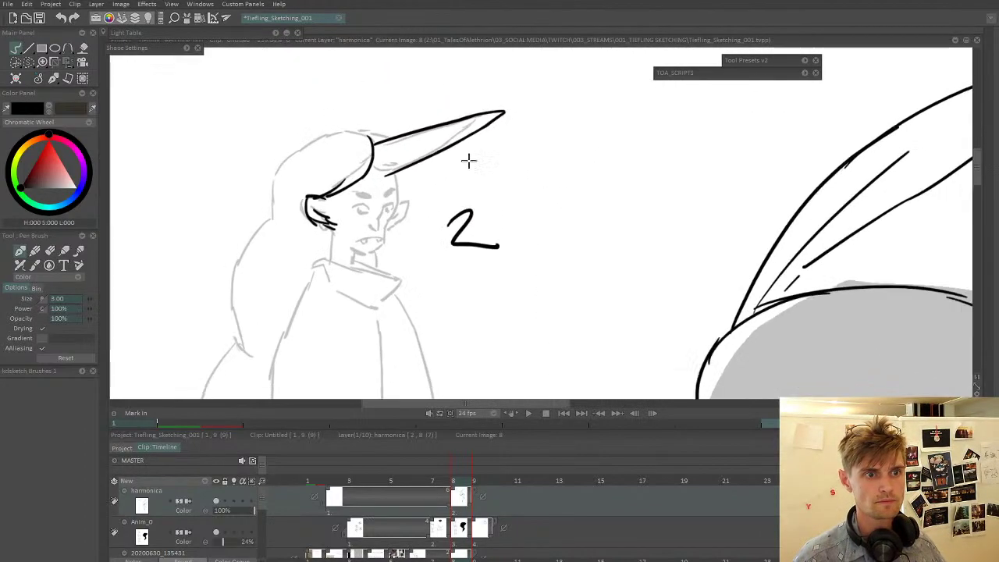
scroll(385, 187, down, 1)
scroll(390, 172, up, 2)
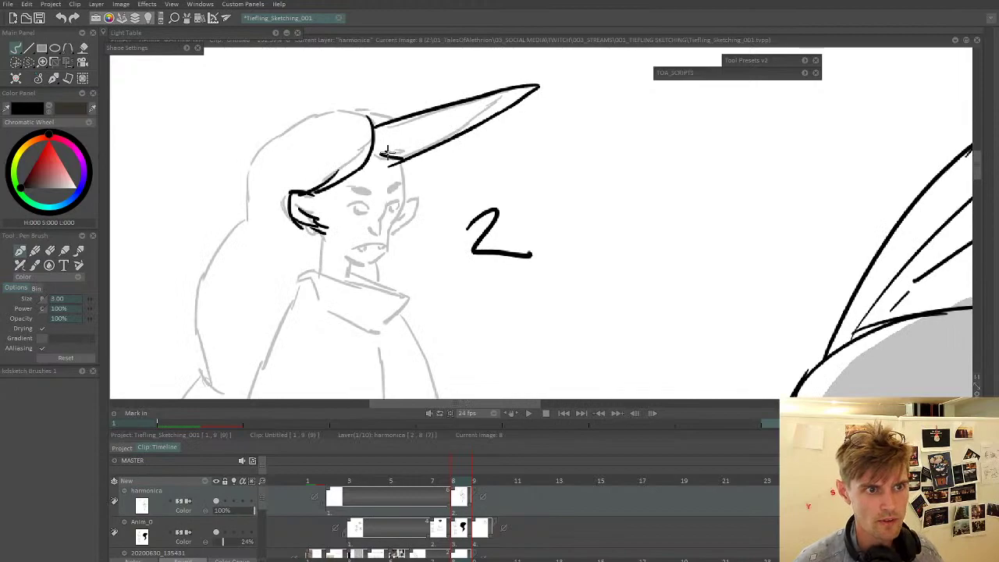
mouse_move(388, 153)
mouse_down()
mouse_move(421, 146)
mouse_move(415, 133)
mouse_move(412, 167)
mouse_up()
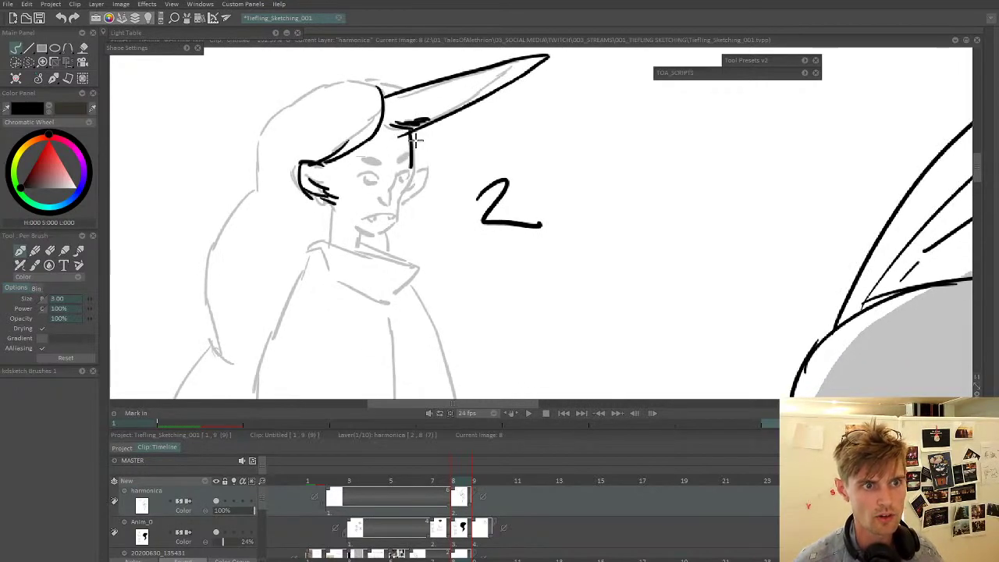
key(ctrl+z)
mouse_move(407, 127)
mouse_down()
mouse_move(414, 175)
mouse_move(379, 236)
mouse_up()
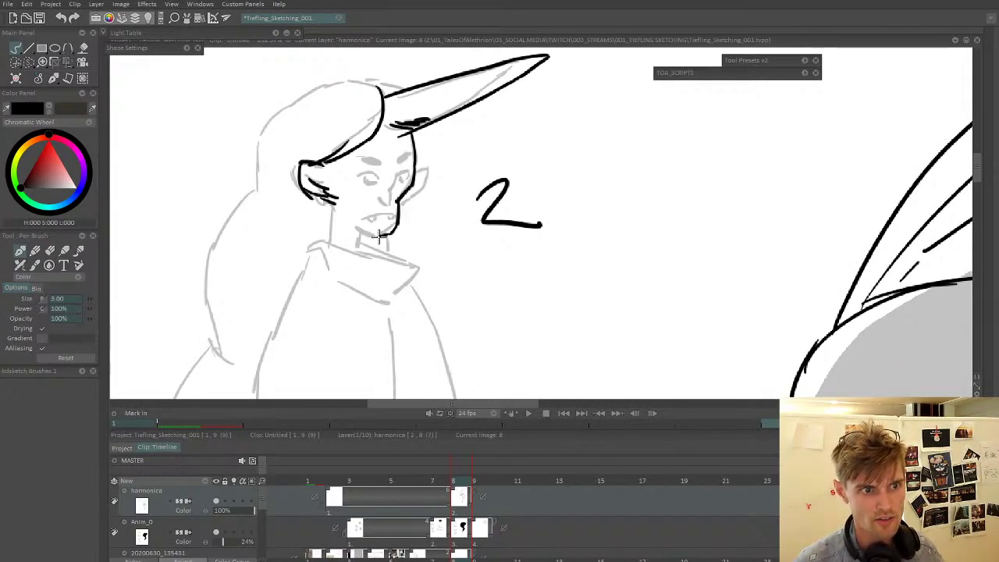
scroll(379, 236, down, 5)
scroll(336, 221, up, 1)
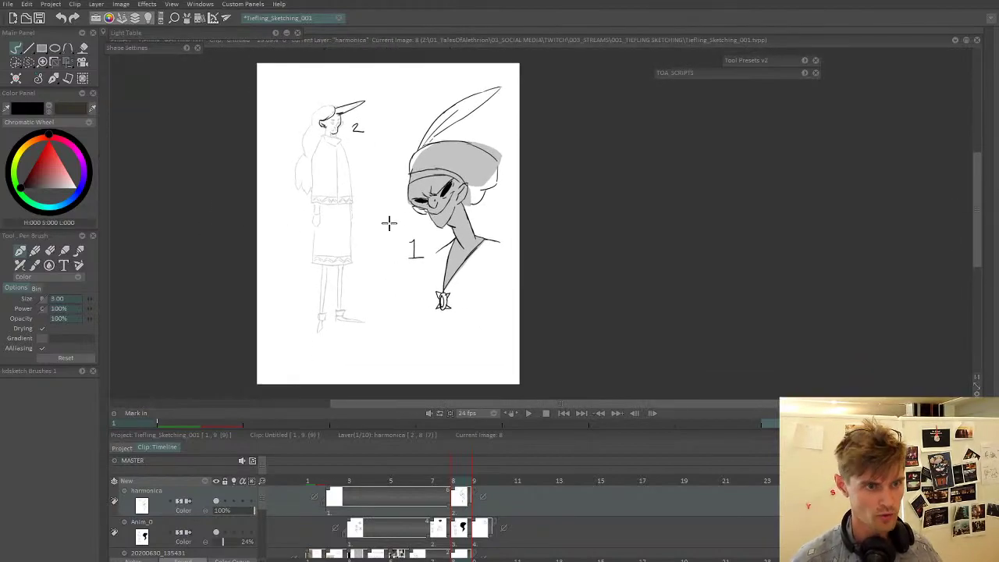
- Go back to image 7 and raise the Anim_D layer's opacity to 100%
key(Left)
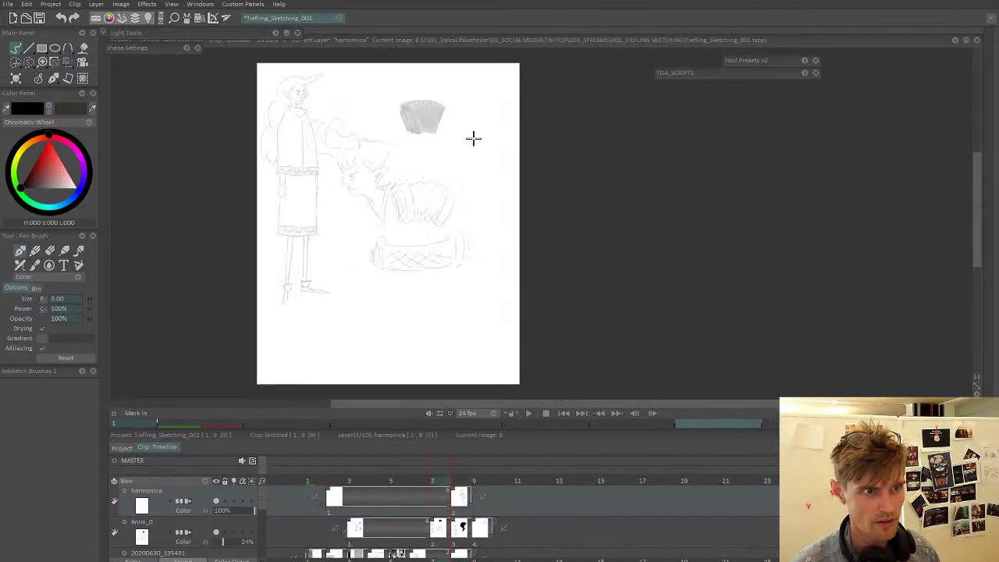
click(367, 115)
key(Down)
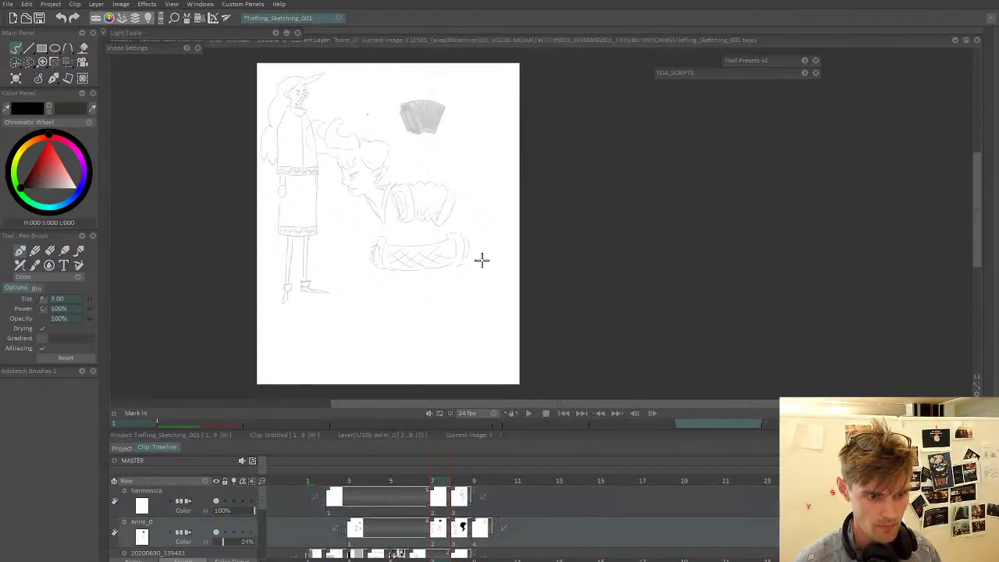
drag(224, 541, 258, 540)
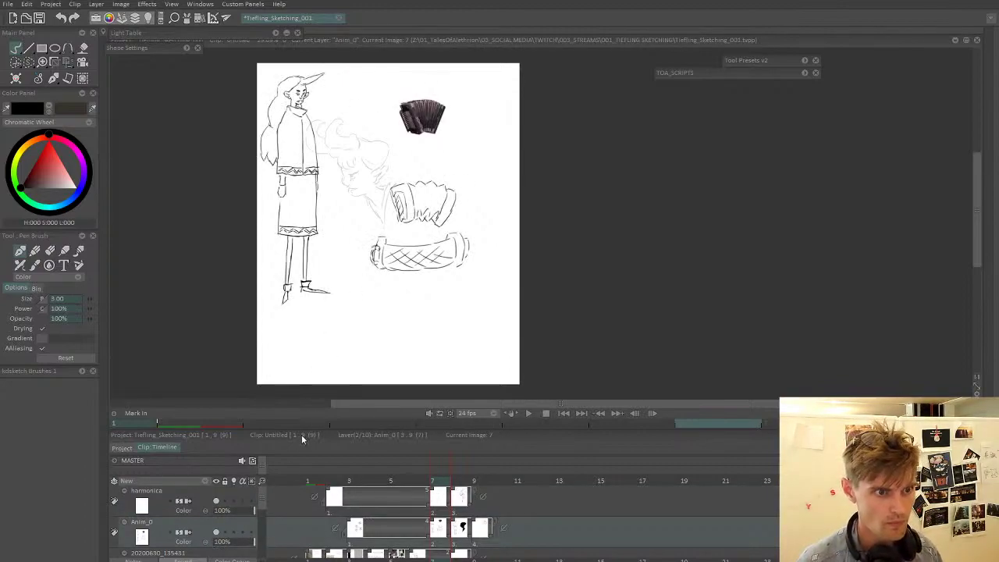
- Number the head studies on image 6 from 3 to 7, ending with the faint curly-haired profile as 7
key(Left)
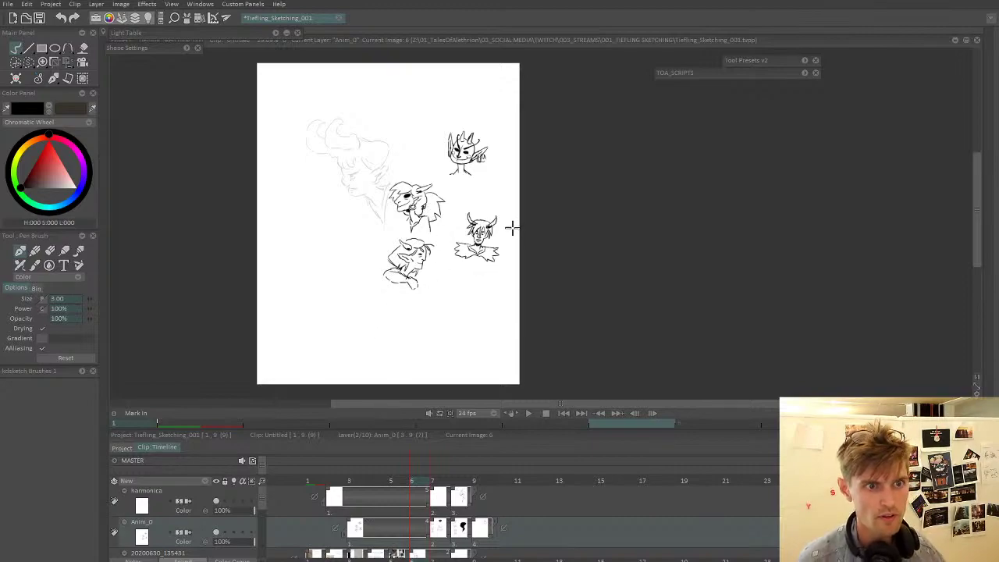
scroll(510, 225, up, 2)
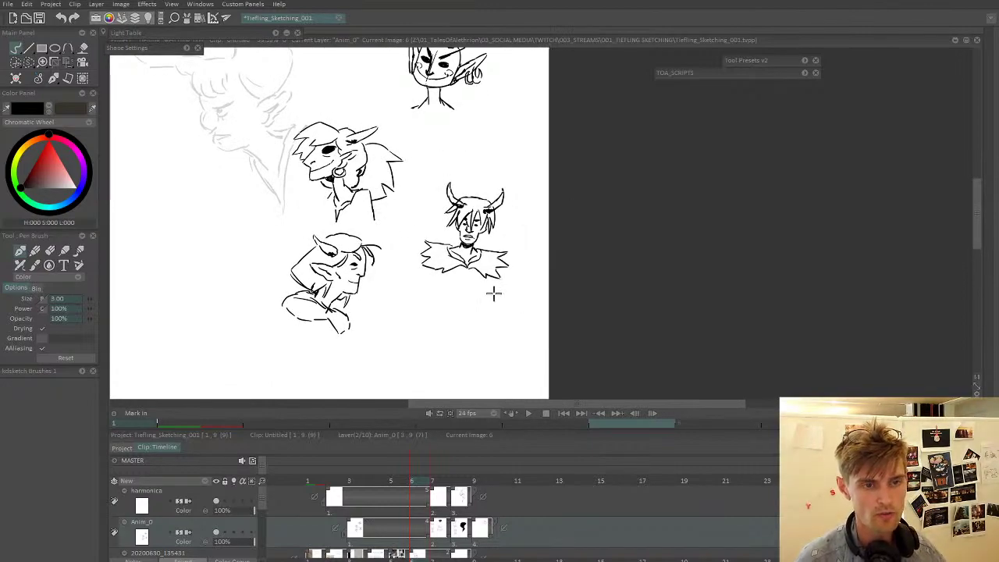
drag(495, 294, 495, 307)
drag(374, 297, 387, 306)
drag(380, 300, 381, 312)
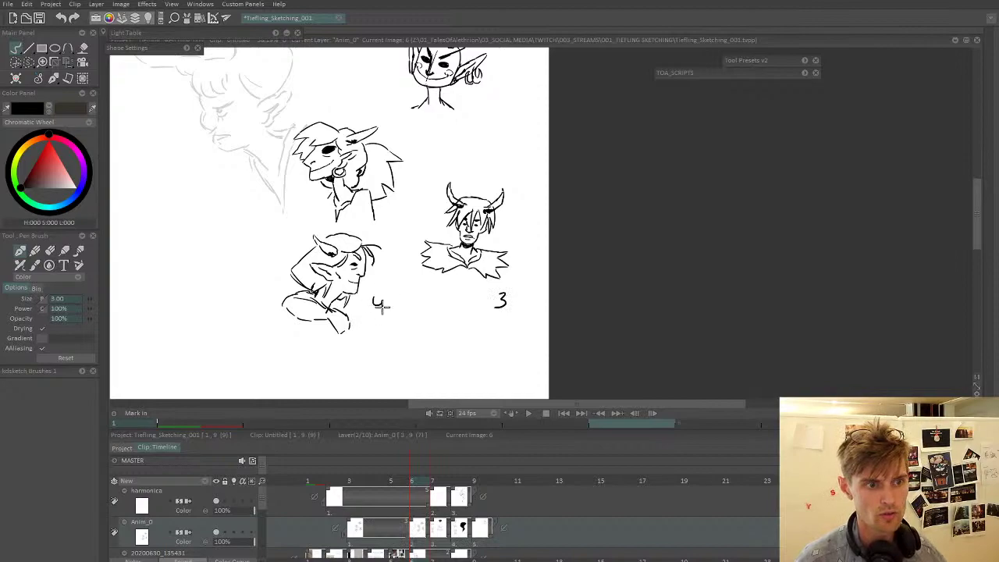
drag(426, 144, 417, 162)
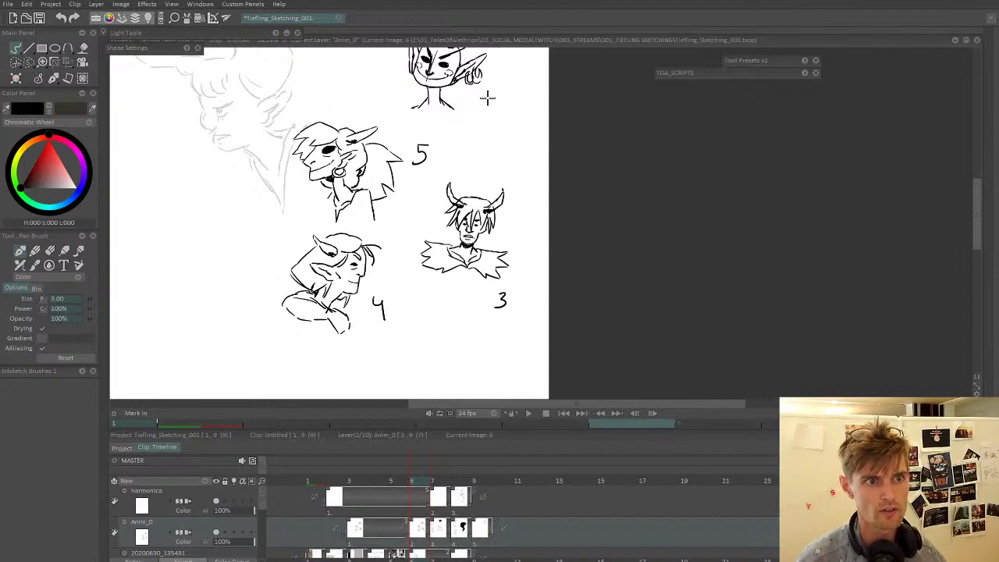
mouse_move(216, 210)
mouse_down()
mouse_move(218, 241)
mouse_move(242, 239)
mouse_up()
scroll(226, 227, down, 2)
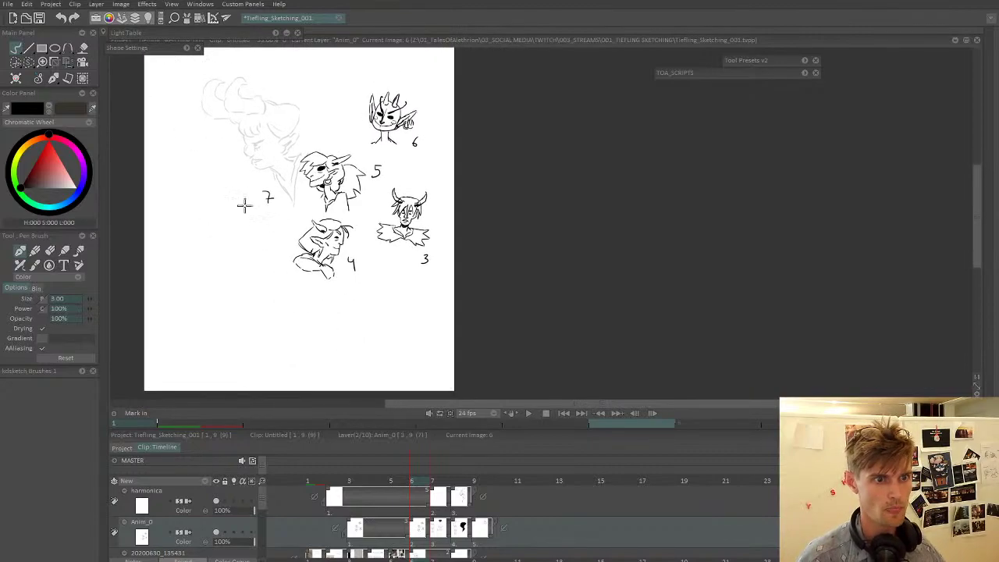
scroll(245, 205, up, 2)
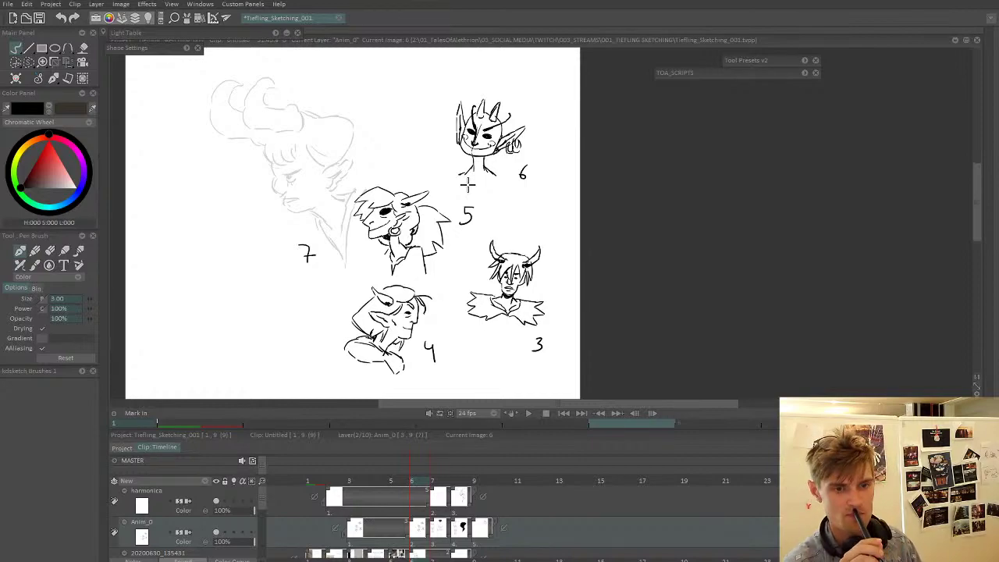
- Step back through the earlier images to review the head studies over the faded reference photos
key(Left)
key(Left)
key(Left)
key(Left)
key(Left)
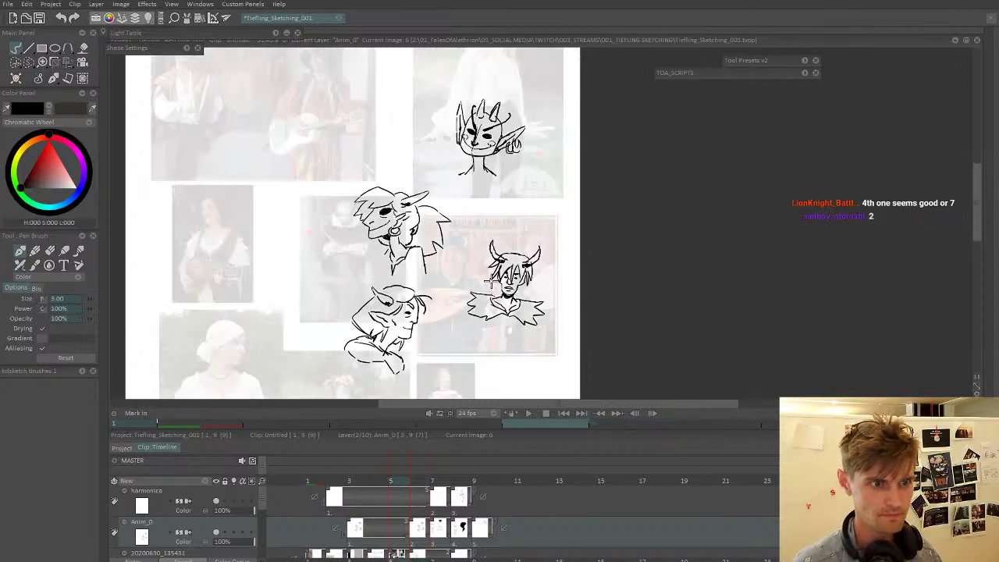
- Return to image 6 and capture the numbered head studies 3 to 6 as a custom brush
key(Right)
key(Right)
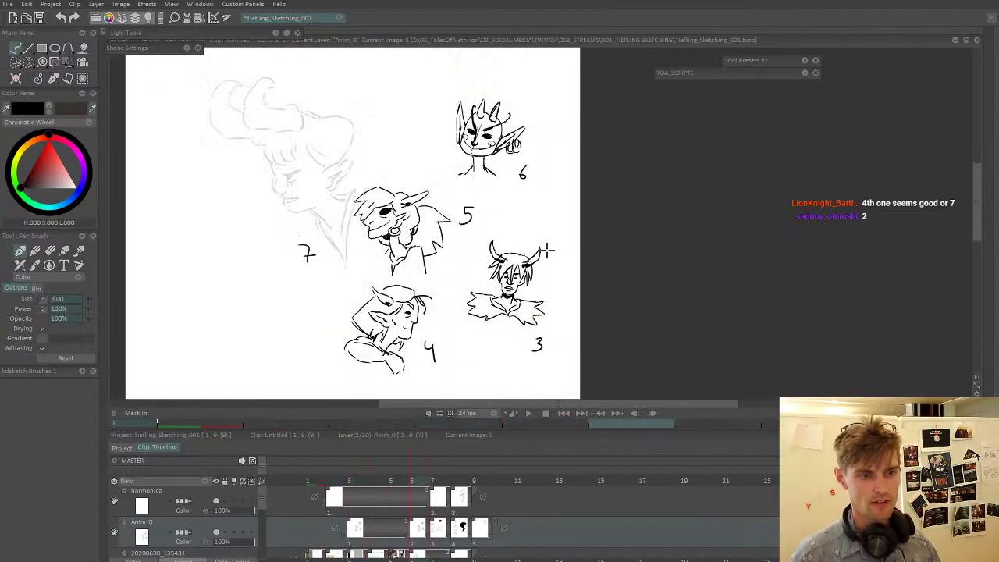
drag(482, 268, 446, 258)
scroll(446, 261, down, 2)
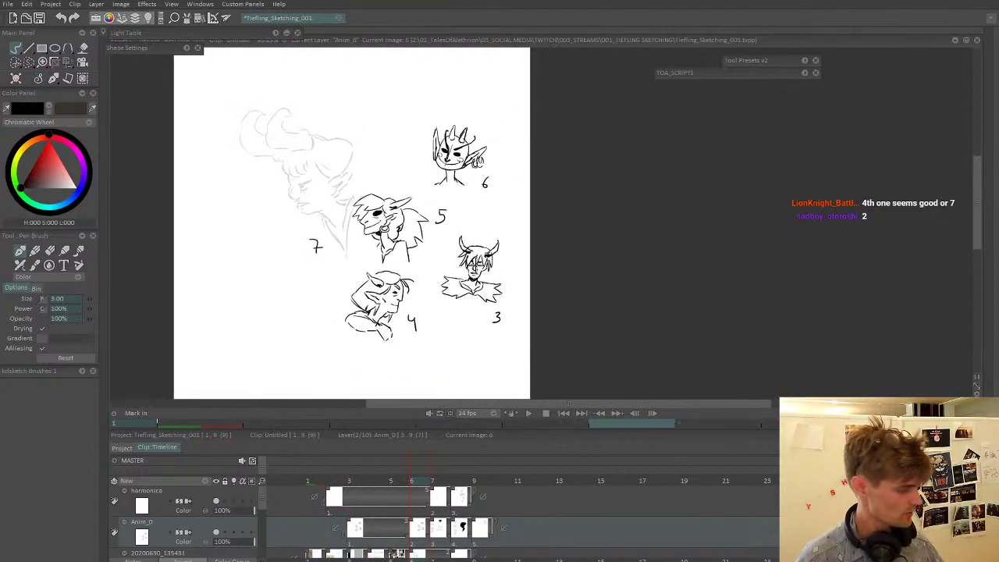
key(b)
mouse_move(546, 107)
mouse_down()
mouse_move(270, 219)
mouse_move(560, 270)
mouse_up()
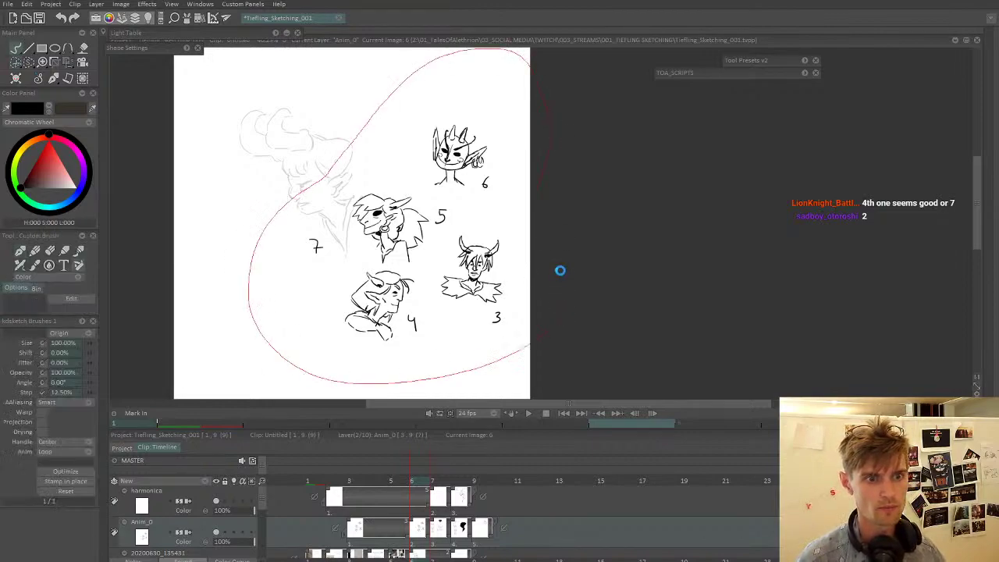
- Switch to the harmonica layer on image 8 and lower the Anim_D layer's opacity to 27%
key(Right)
key(Right)
key(Right)
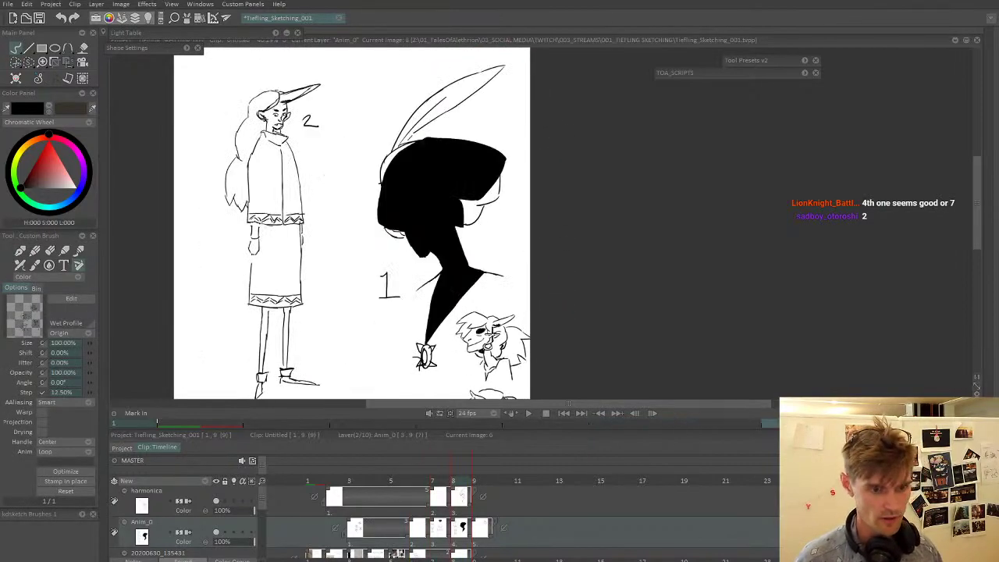
key(Left)
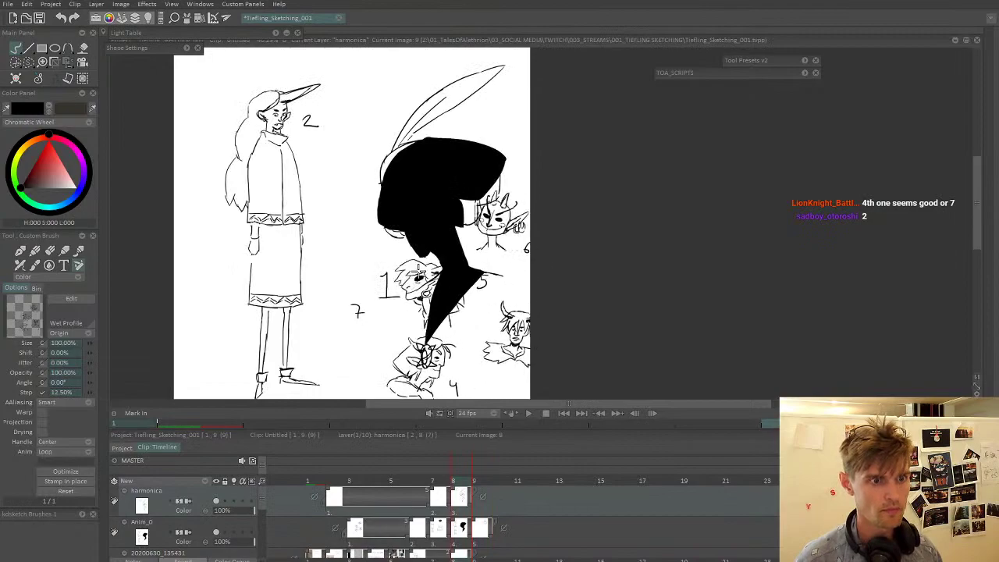
click(227, 541)
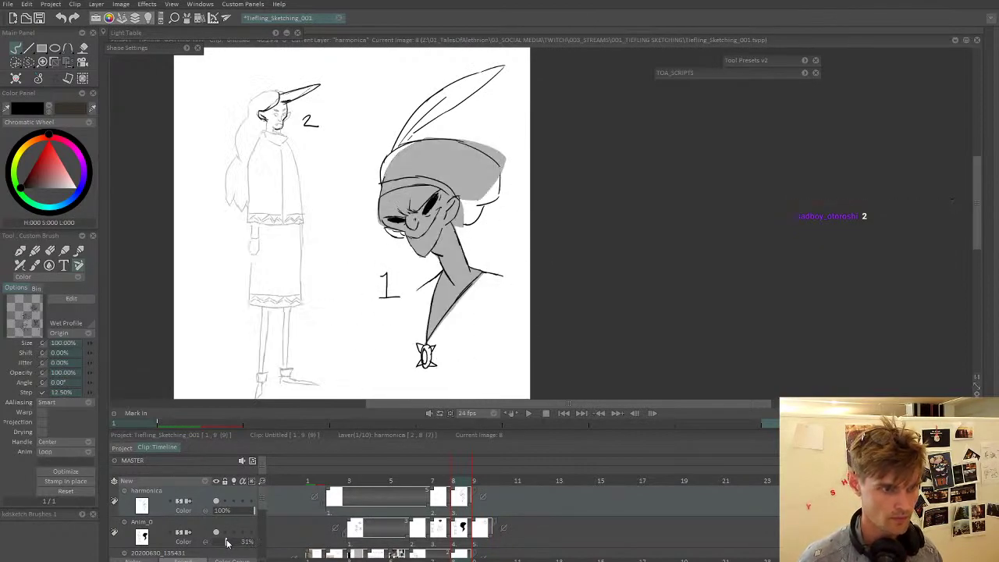
drag(226, 541, 224, 542)
- Stamp the numbered heads 3 to 6 over the lower part of figure 2 and return to the Pen Brush
drag(353, 319, 371, 228)
scroll(366, 220, down, 2)
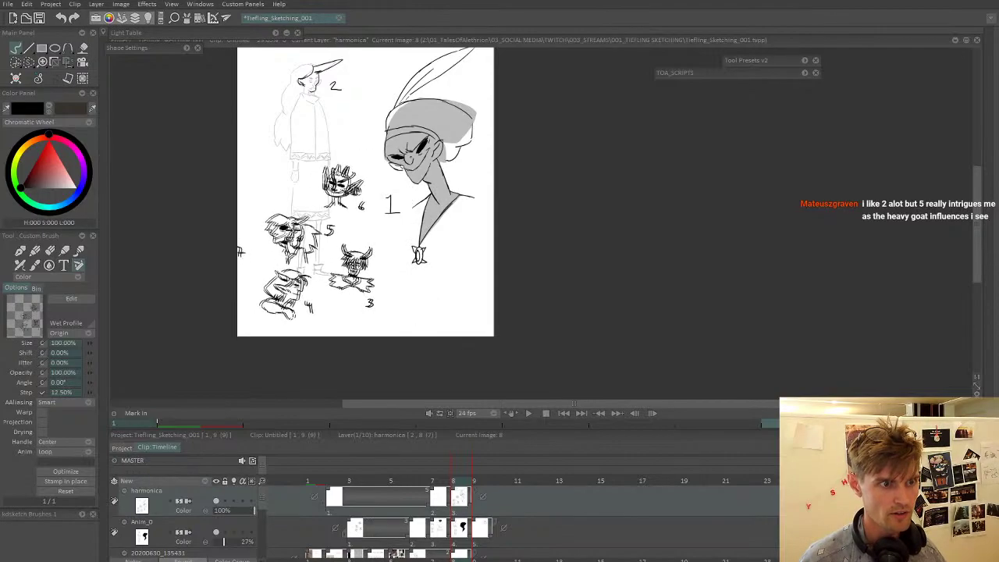
click(19, 251)
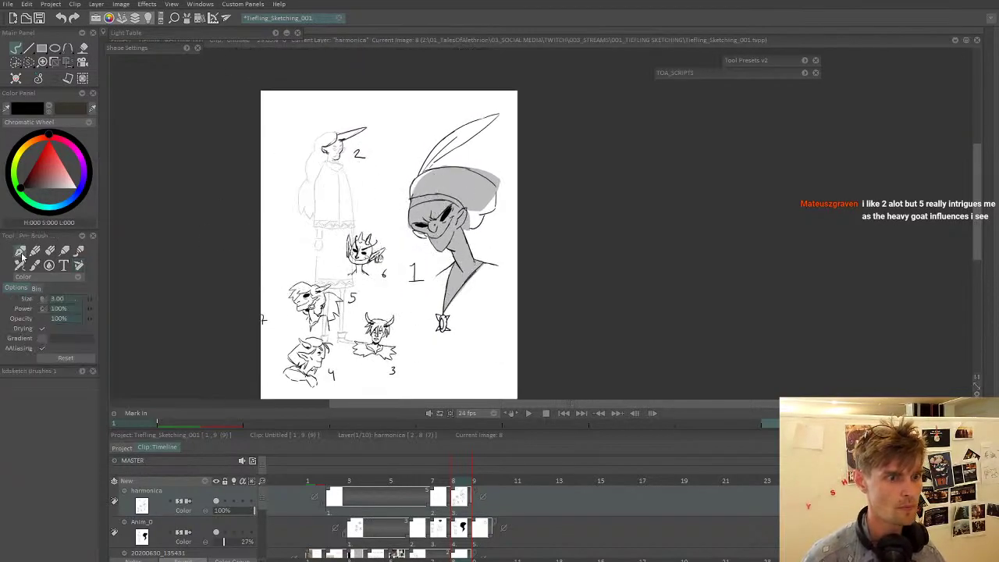
- Ink figure 2's eyes, nose, fanged mouth and thick eyebrows over the faded sketch
scroll(361, 173, up, 6)
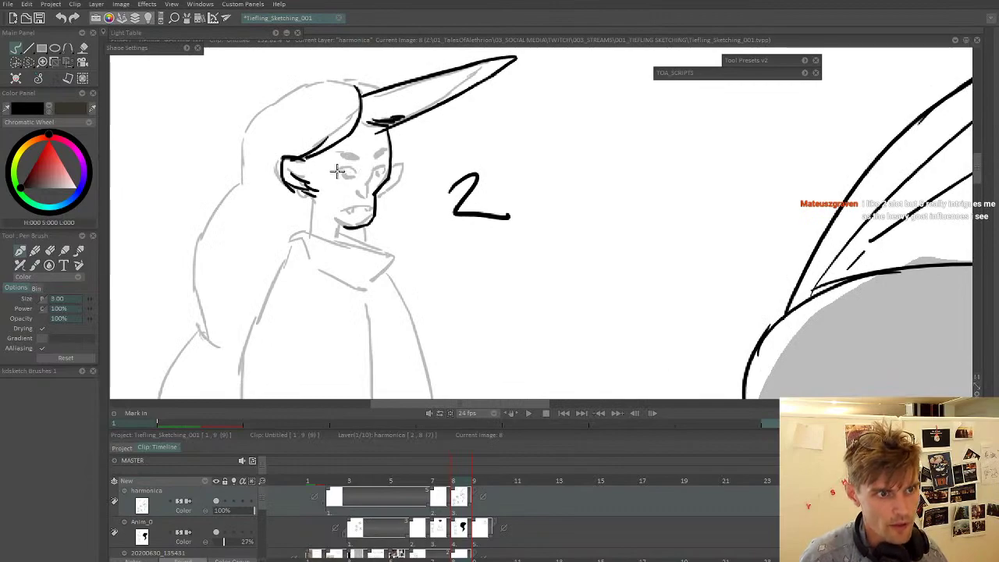
mouse_move(351, 166)
mouse_down()
mouse_move(358, 174)
mouse_move(390, 167)
mouse_up()
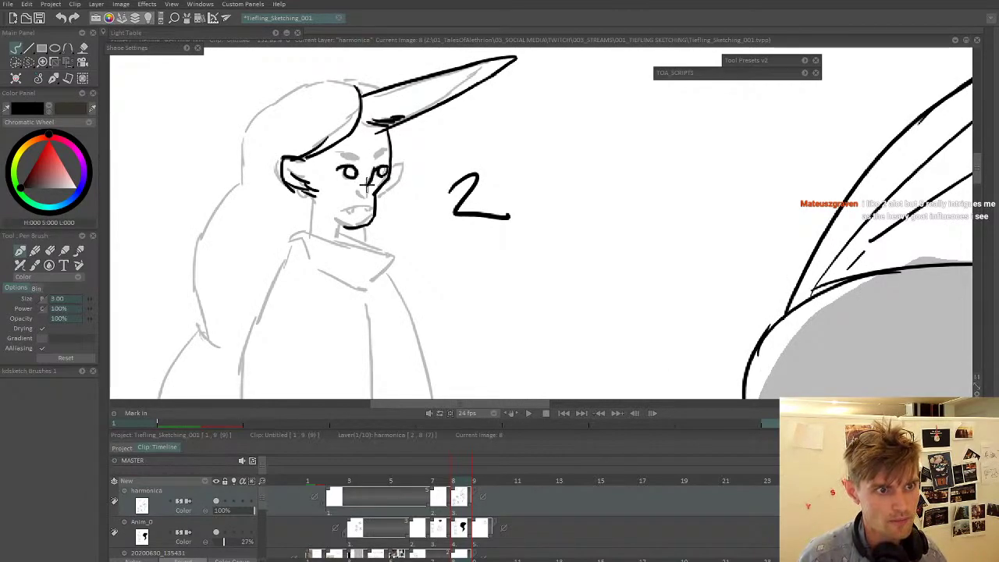
drag(341, 209, 352, 208)
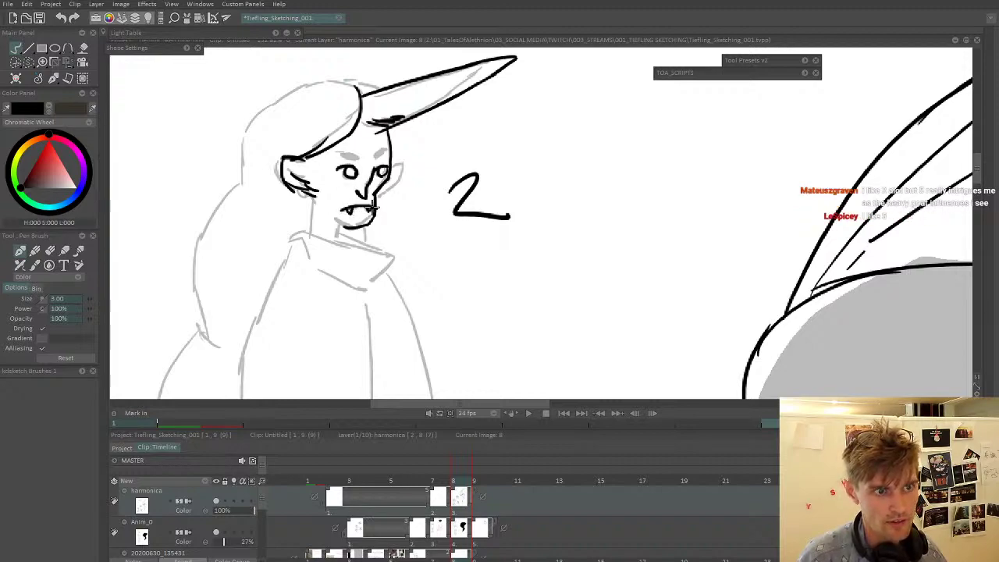
mouse_move(339, 153)
mouse_down()
mouse_move(381, 160)
mouse_move(363, 178)
mouse_move(375, 146)
mouse_up()
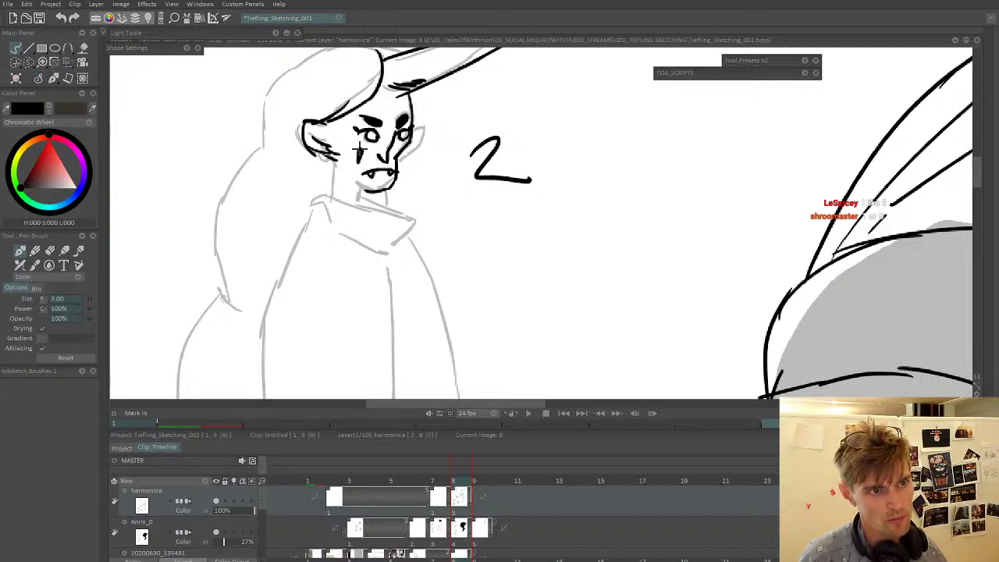
- Add curled swirl markings to figure 2's cheek and forehead, redrawing the cheek swirl once
drag(360, 150, 366, 151)
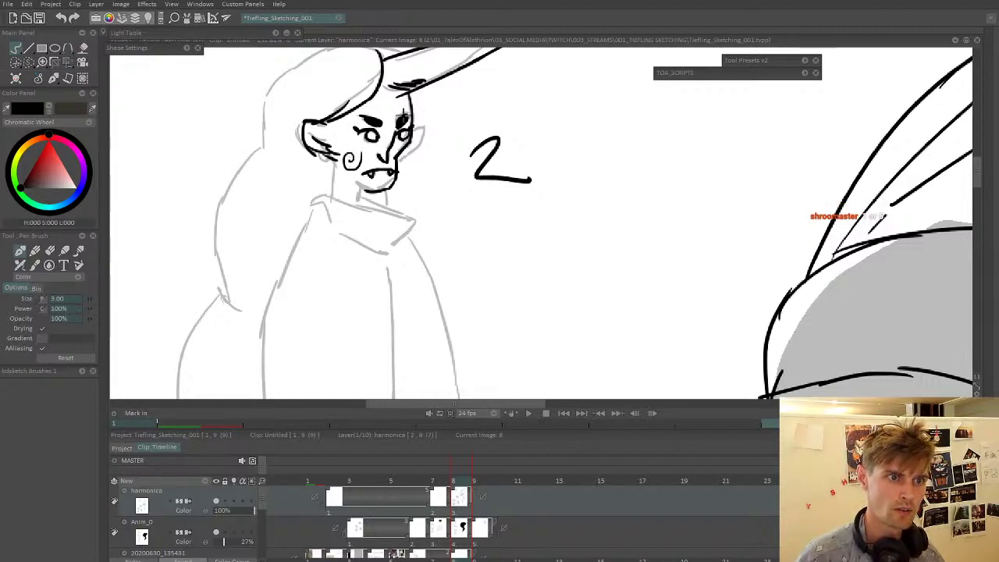
key(ctrl+z)
drag(361, 156, 349, 153)
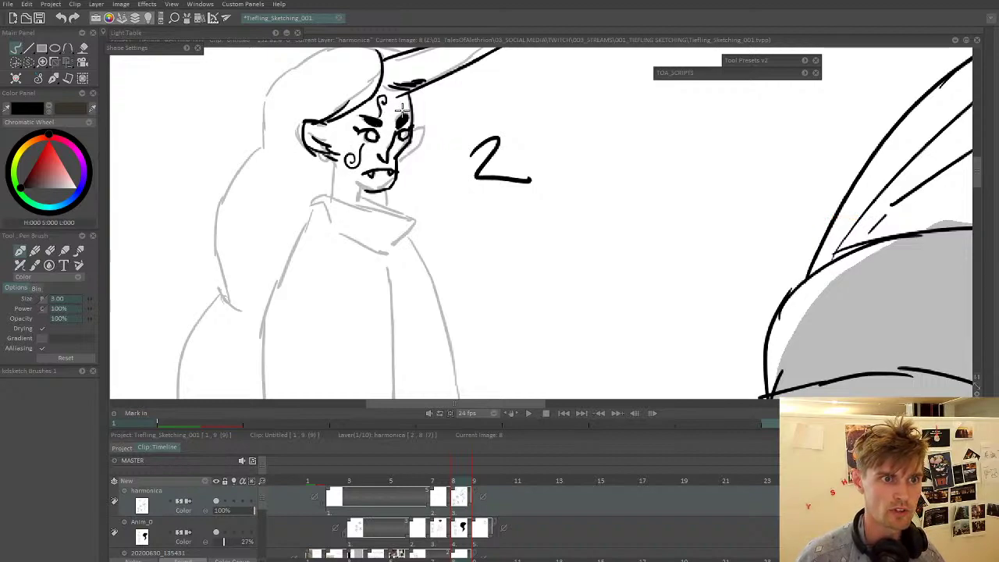
scroll(414, 106, down, 5)
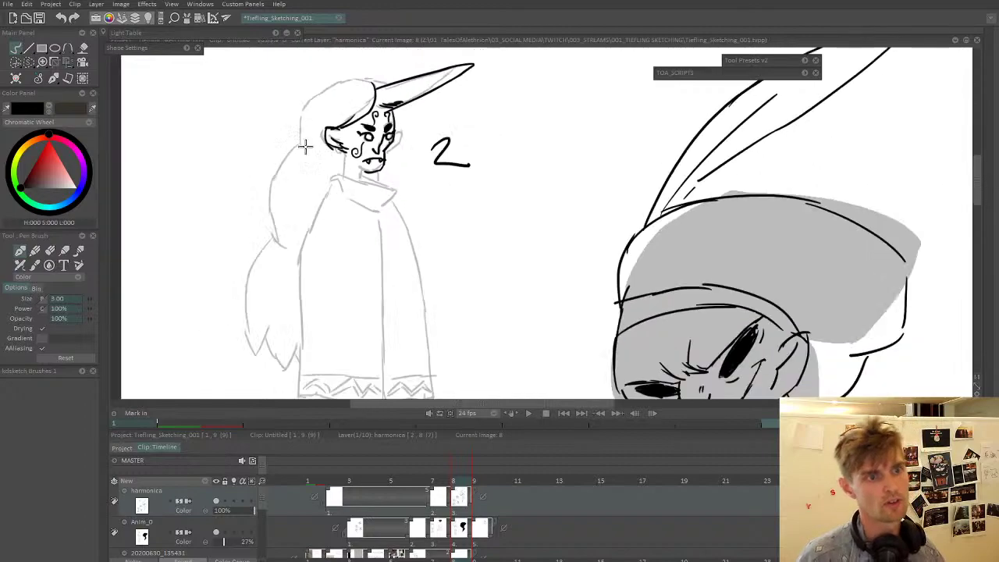
- Ink figure 2's neck and both outer sides of the cloak from shoulders to hem
scroll(355, 115, up, 4)
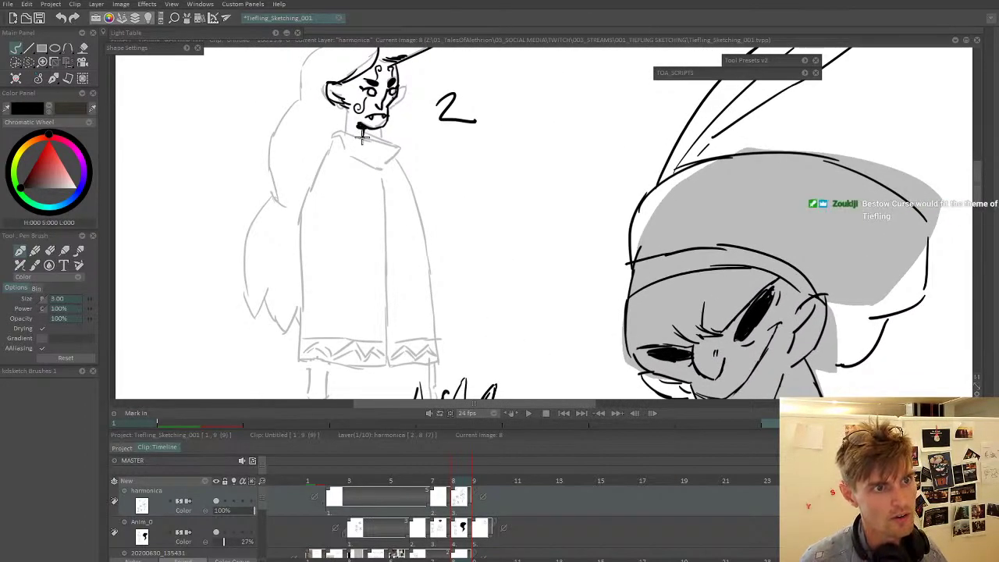
mouse_move(344, 158)
mouse_down()
mouse_move(340, 181)
mouse_move(302, 230)
mouse_up()
drag(299, 269, 316, 192)
drag(314, 306, 323, 144)
drag(417, 115, 444, 308)
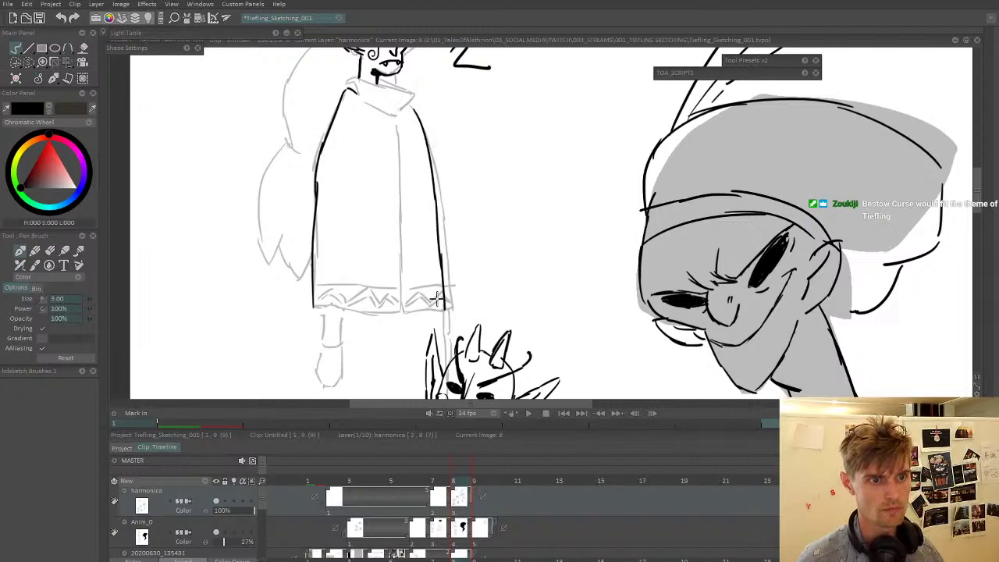
- Ink the cloak's lower hem and the vertical front opening of figure 2
mouse_move(316, 307)
mouse_down()
mouse_move(394, 314)
mouse_move(401, 239)
mouse_up()
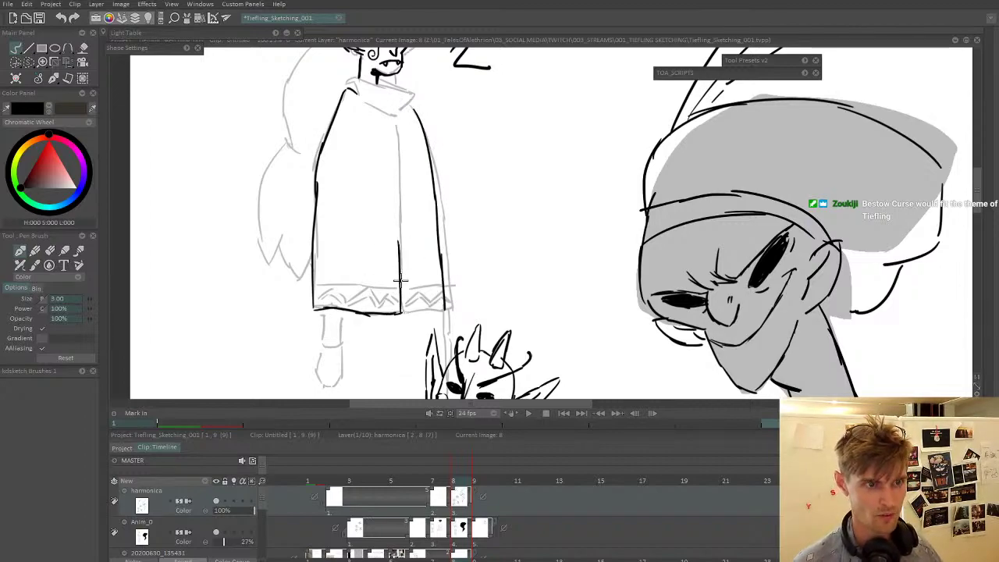
drag(401, 281, 400, 185)
mouse_move(400, 213)
mouse_down()
mouse_move(401, 265)
mouse_move(399, 176)
mouse_up()
scroll(416, 245, down, 3)
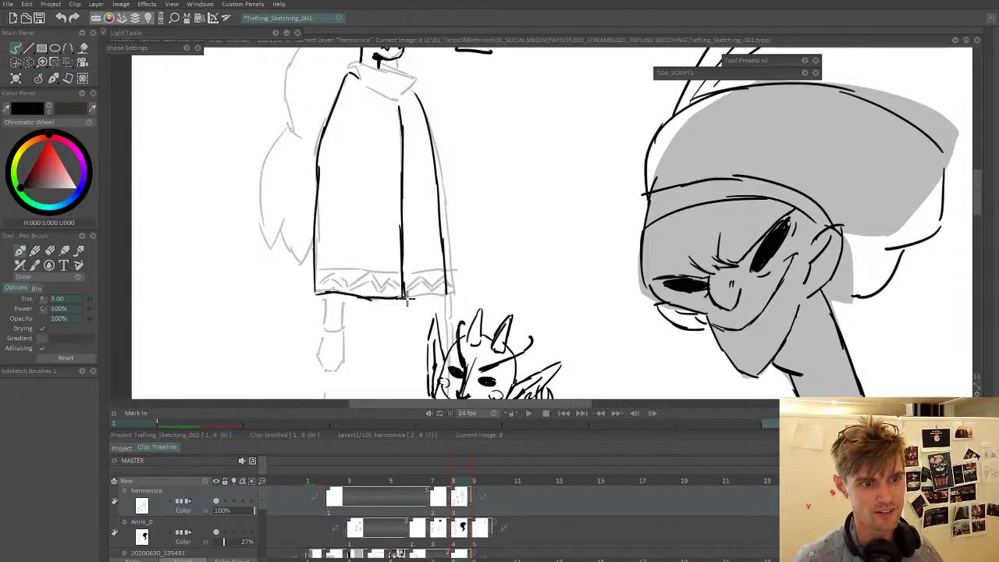
drag(406, 296, 456, 289)
- Outline the cloak's hem band and fill it with a bold zigzag pattern using a thicker pen
scroll(453, 292, up, 2)
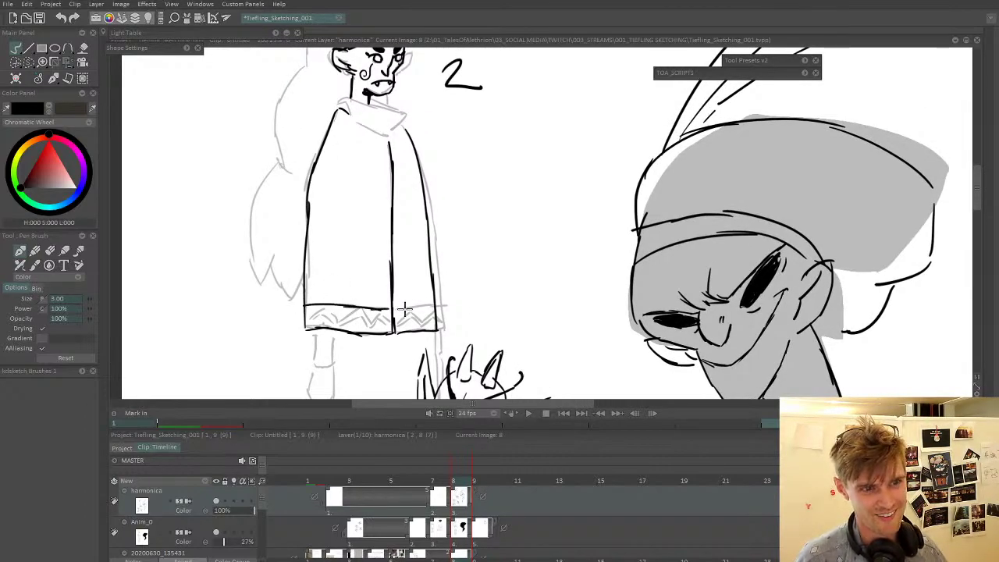
mouse_move(307, 326)
mouse_down()
mouse_move(340, 321)
mouse_move(372, 324)
mouse_up()
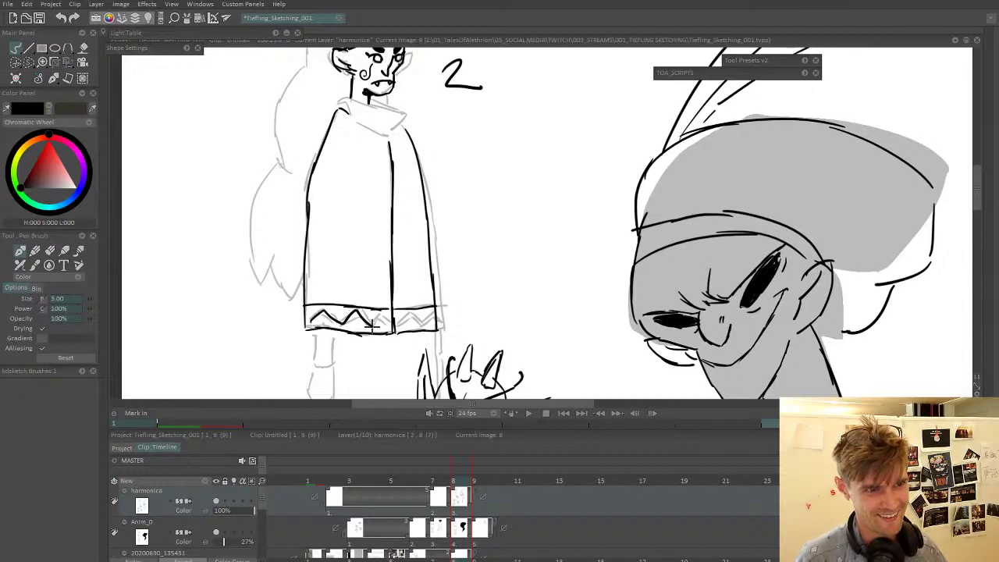
key(ctrl+z)
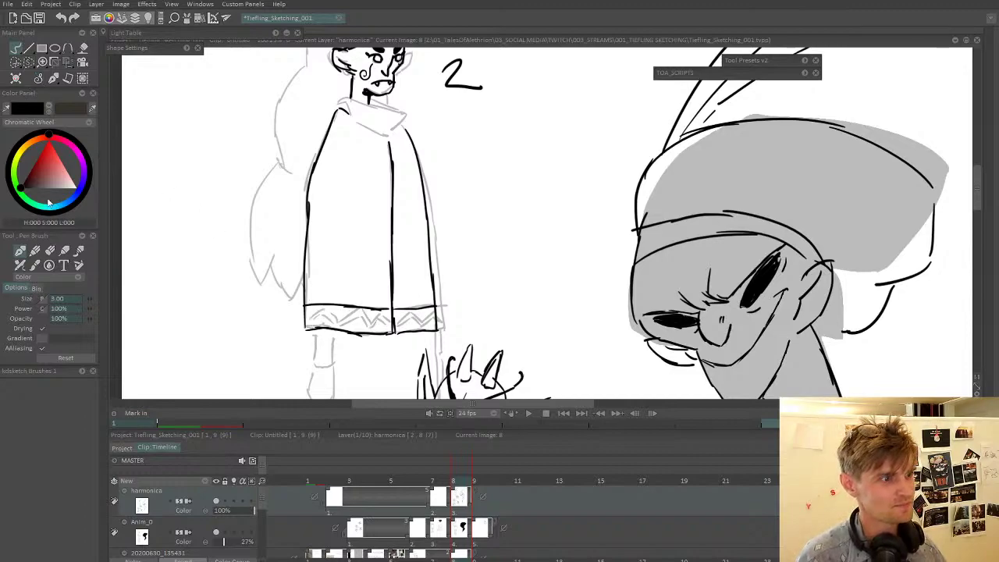
drag(90, 300, 110, 297)
mouse_move(316, 328)
mouse_down()
mouse_move(320, 310)
mouse_move(339, 323)
mouse_move(357, 313)
mouse_move(400, 327)
mouse_move(434, 318)
mouse_up()
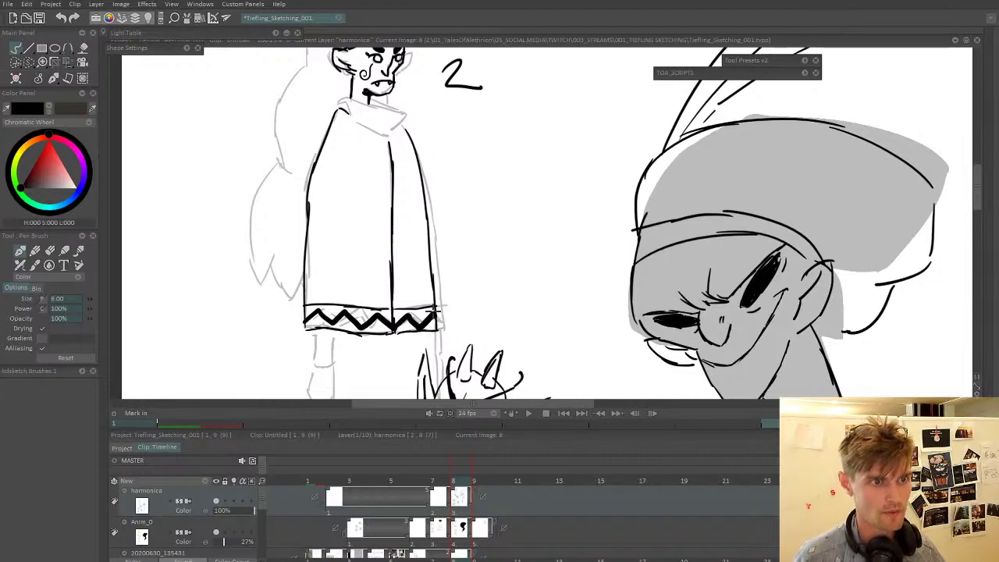
- Reset the pen size to 3 and ink figure 2's folded collar around the neck
drag(436, 259, 390, 375)
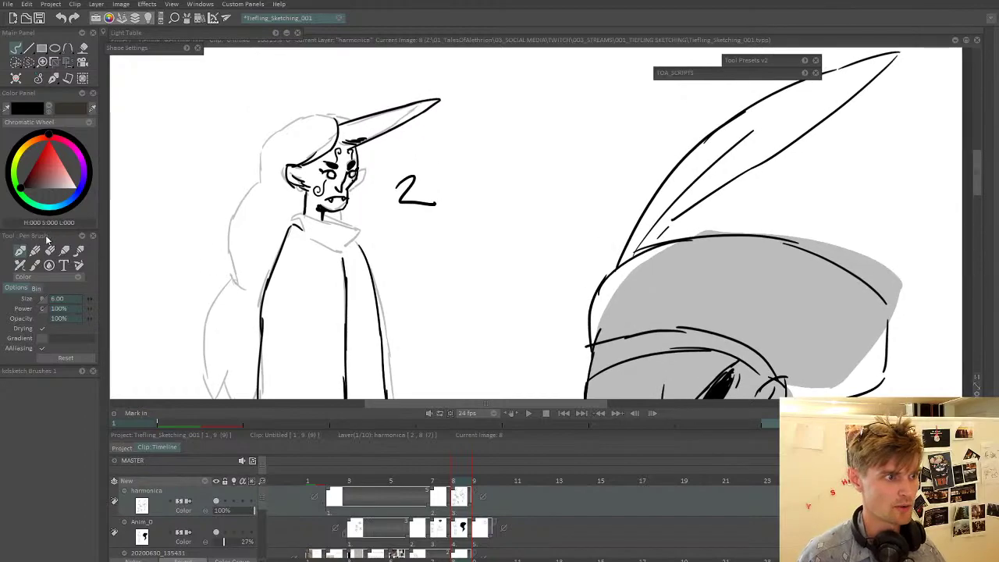
click(85, 304)
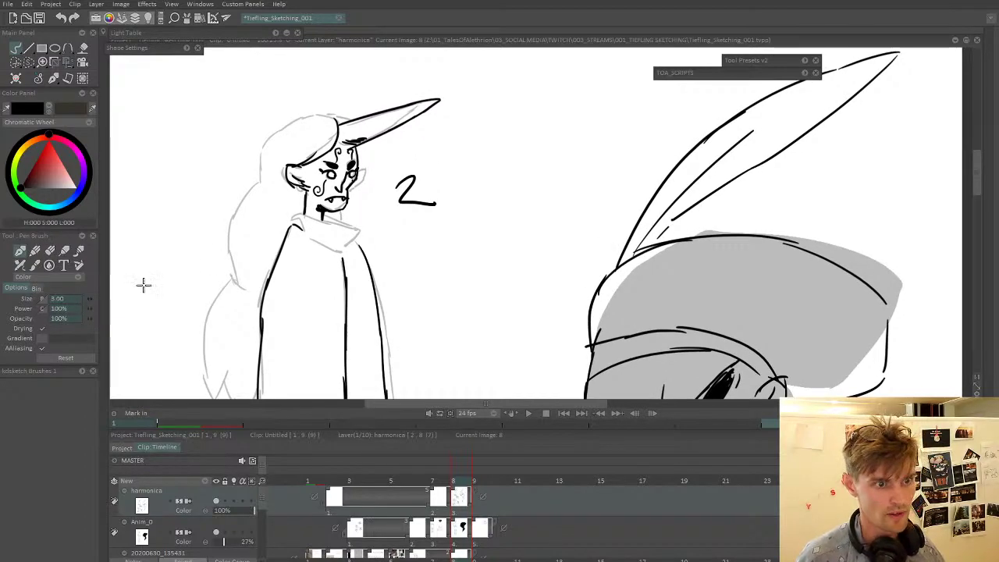
scroll(351, 239, up, 2)
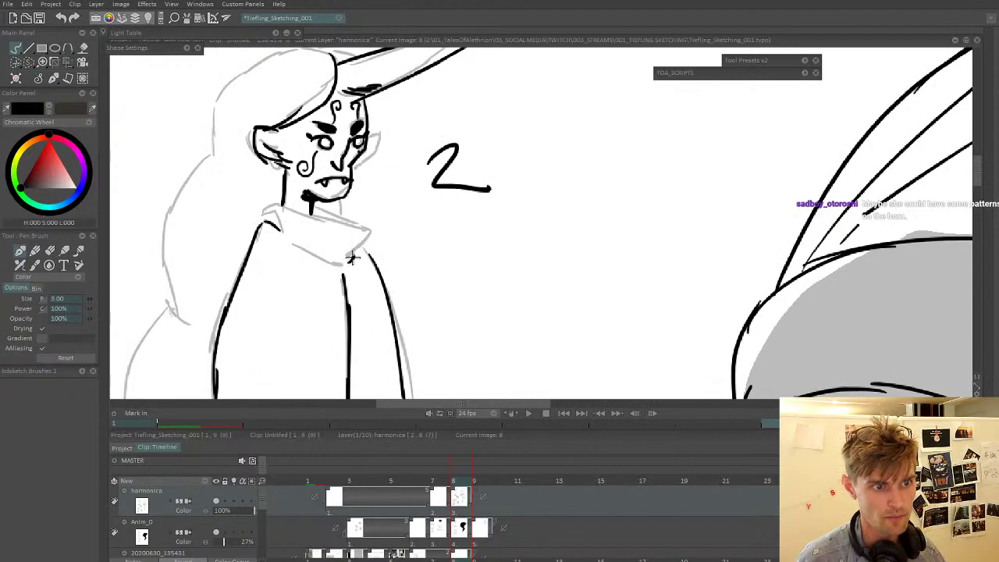
drag(352, 258, 372, 233)
drag(314, 207, 364, 227)
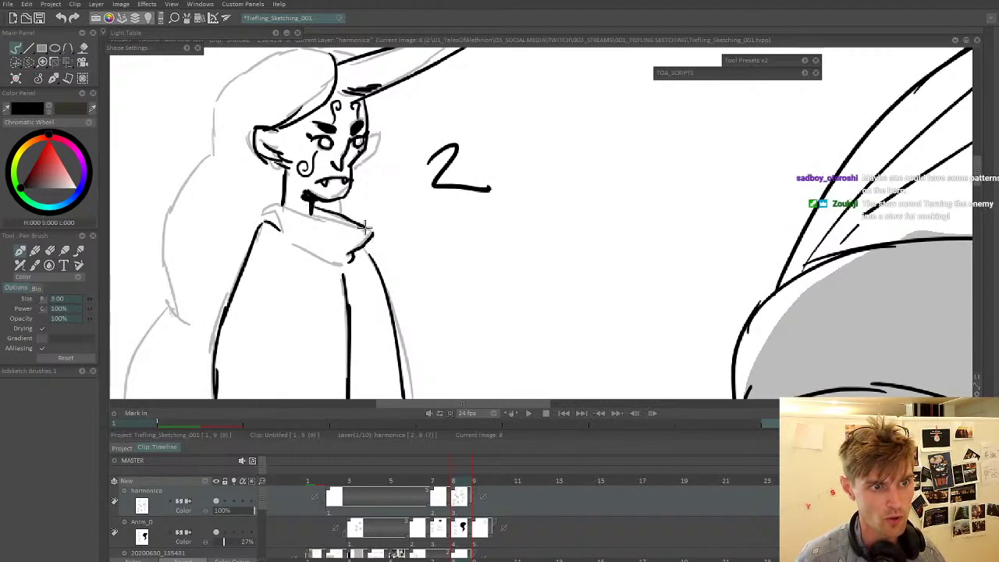
drag(279, 207, 341, 221)
key(ctrl+z)
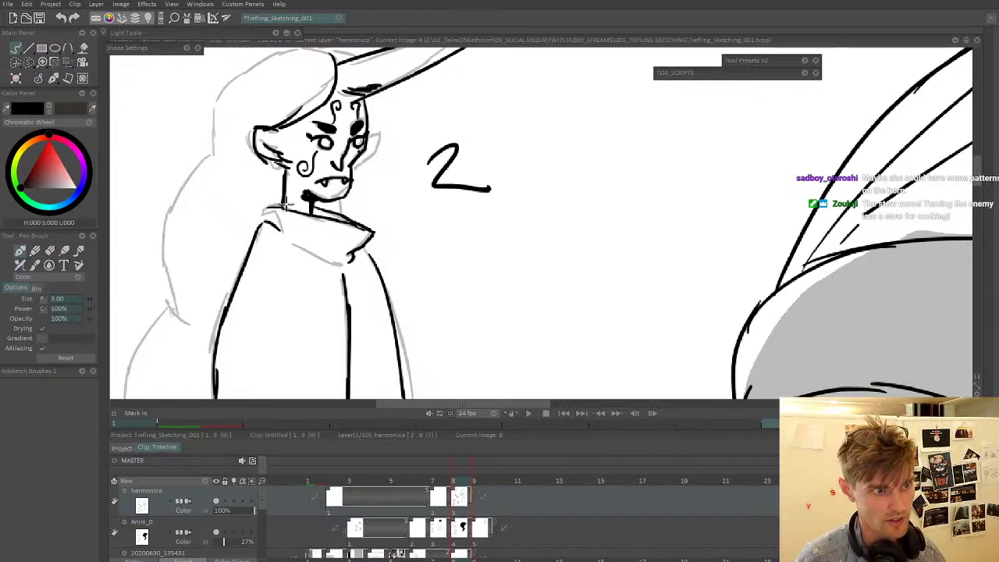
mouse_move(317, 246)
mouse_down()
mouse_move(310, 263)
mouse_move(322, 280)
mouse_move(367, 271)
mouse_up()
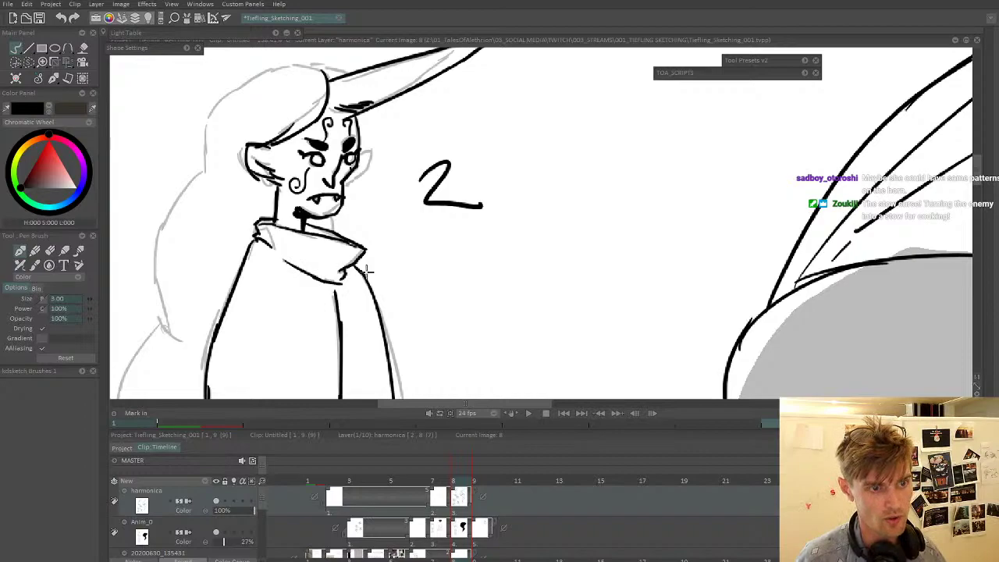
- Extend the cloak's front opening line up to the collar of figure 2
drag(384, 317, 412, 250)
scroll(315, 254, down, 2)
scroll(315, 254, up, 3)
mouse_move(437, 203)
mouse_down()
mouse_move(467, 129)
mouse_move(427, 242)
mouse_up()
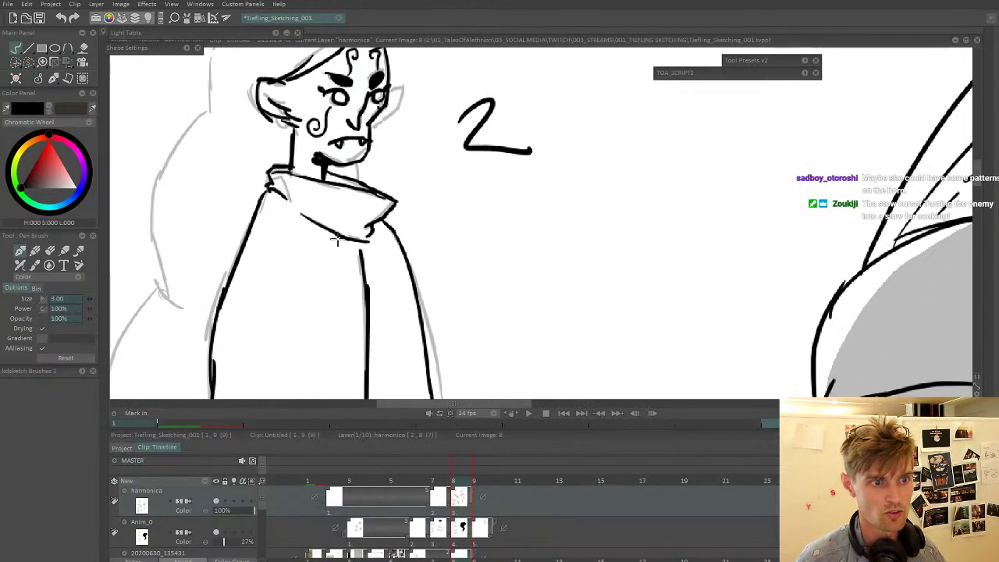
scroll(356, 247, up, 2)
drag(367, 260, 381, 189)
- Ink figure 2's wrist with a bracelet and the hand with its fingers below the cloak hem
scroll(381, 186, down, 2)
mouse_move(321, 311)
mouse_down()
mouse_move(322, 178)
mouse_move(308, 181)
mouse_up()
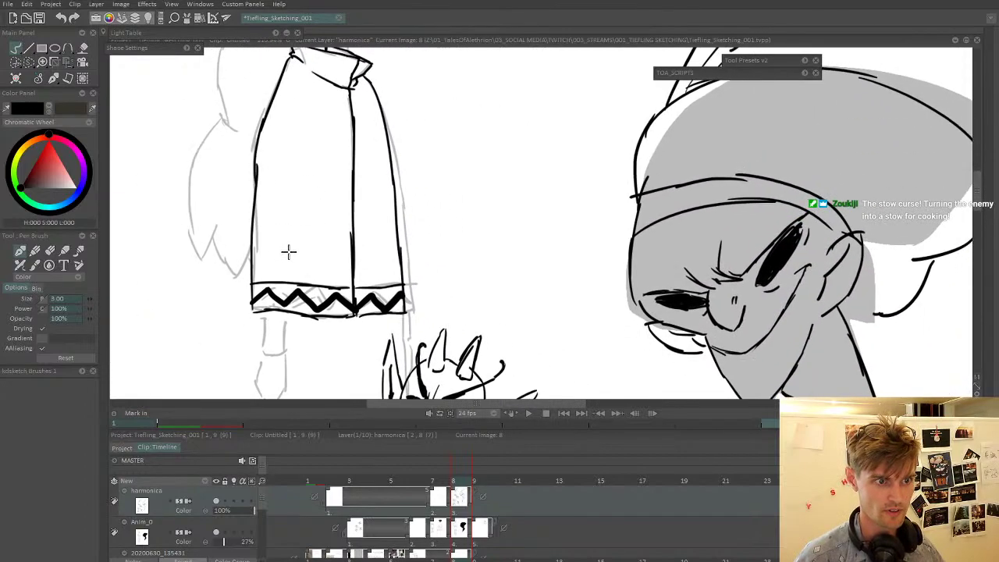
drag(288, 252, 320, 131)
scroll(295, 227, up, 2)
mouse_move(301, 208)
mouse_down()
mouse_move(355, 208)
mouse_move(343, 174)
mouse_move(354, 121)
mouse_move(301, 152)
mouse_move(302, 120)
mouse_up()
mouse_move(343, 205)
mouse_down()
mouse_move(350, 129)
mouse_move(363, 153)
mouse_move(352, 172)
mouse_move(362, 212)
mouse_up()
key(ctrl+z)
mouse_move(363, 158)
mouse_down()
mouse_move(379, 188)
mouse_move(362, 253)
mouse_move(344, 238)
mouse_up()
mouse_move(350, 195)
mouse_down()
mouse_move(330, 266)
mouse_move(314, 281)
mouse_move(305, 218)
mouse_up()
mouse_move(305, 146)
mouse_down()
mouse_move(294, 229)
mouse_move(301, 285)
mouse_move(315, 282)
mouse_up()
drag(339, 146, 227, 209)
drag(313, 134, 310, 220)
- Ink figure 2's long hair down the back, tied with a band and ending in jagged tips, plus the strands beyond the face
scroll(352, 162, down, 3)
scroll(353, 162, down, 1)
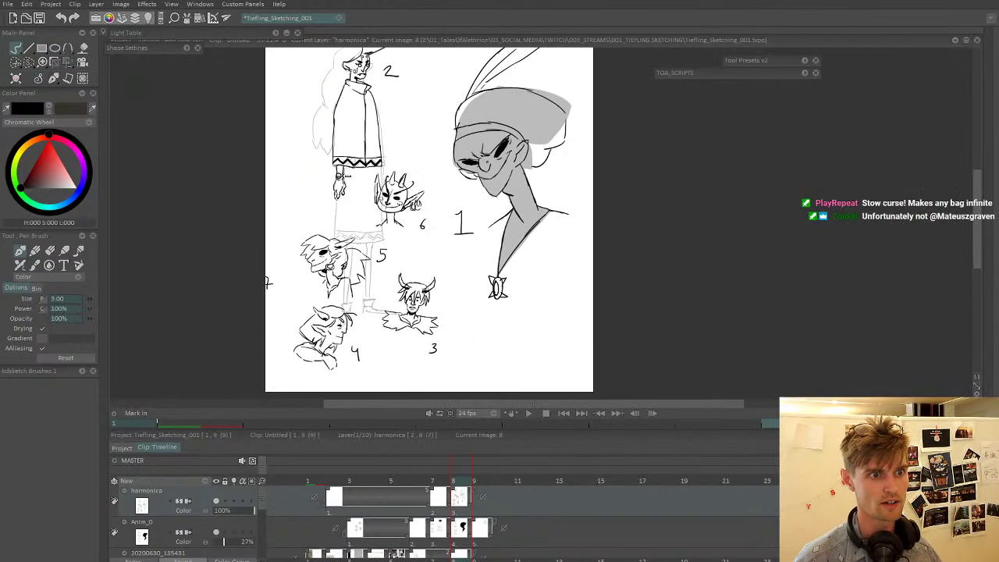
scroll(408, 156, up, 5)
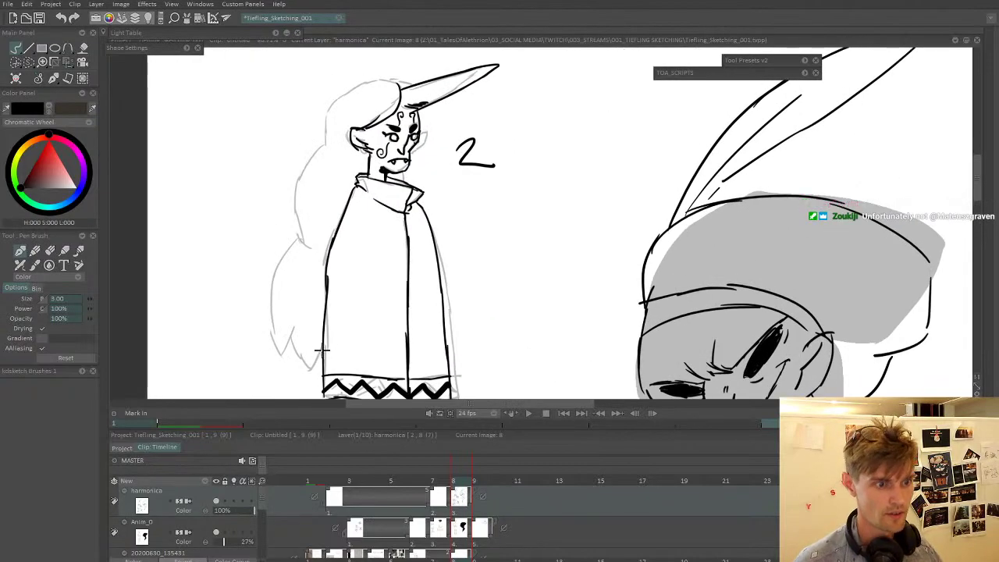
mouse_move(323, 349)
mouse_down()
mouse_move(305, 383)
mouse_move(281, 352)
mouse_move(264, 278)
mouse_move(297, 229)
mouse_move(332, 246)
mouse_move(290, 166)
mouse_move(328, 142)
mouse_move(330, 103)
mouse_move(400, 75)
mouse_move(422, 84)
mouse_move(412, 81)
mouse_up()
key(ctrl+z)
key(ctrl+z)
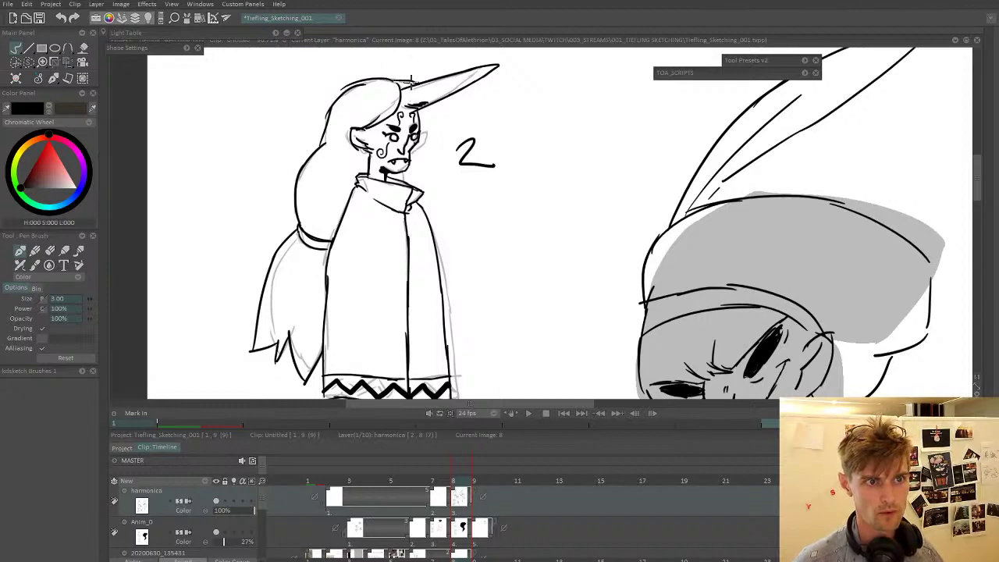
drag(428, 113, 427, 160)
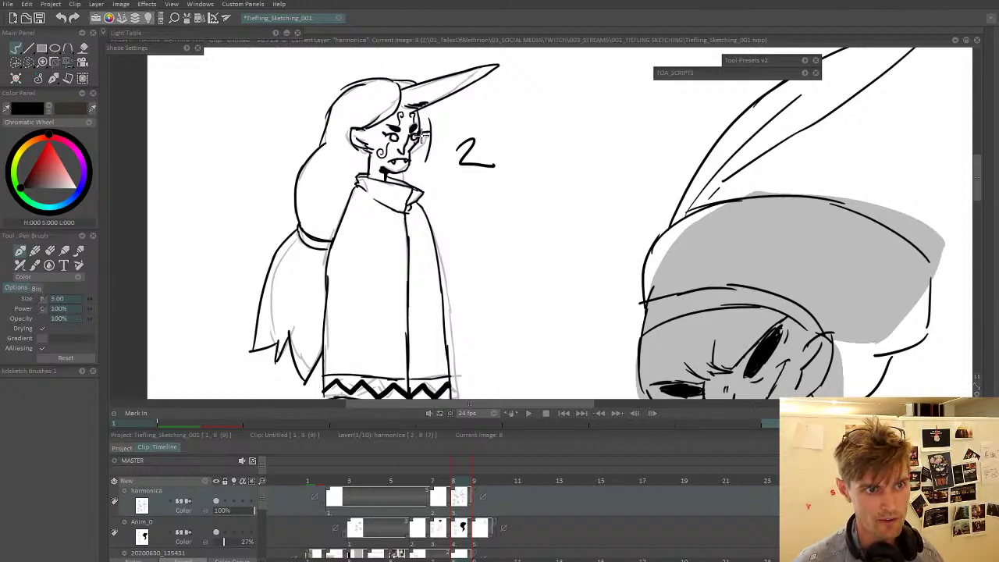
drag(431, 136, 420, 167)
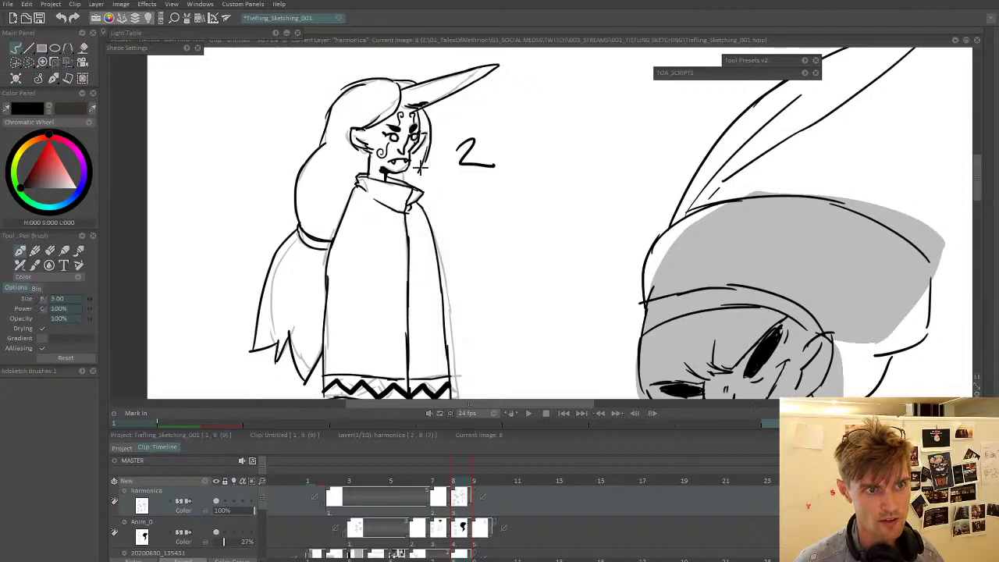
- Write the voting option "7 NONE" in the empty area below figure 1 and circle it
scroll(422, 178, down, 4)
scroll(422, 195, down, 2)
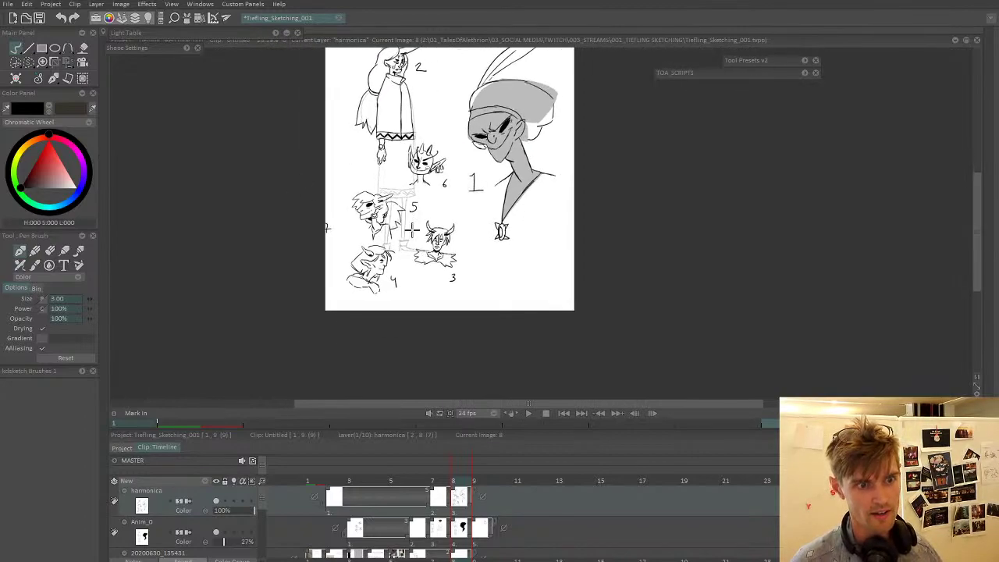
scroll(410, 230, up, 2)
drag(275, 211, 271, 207)
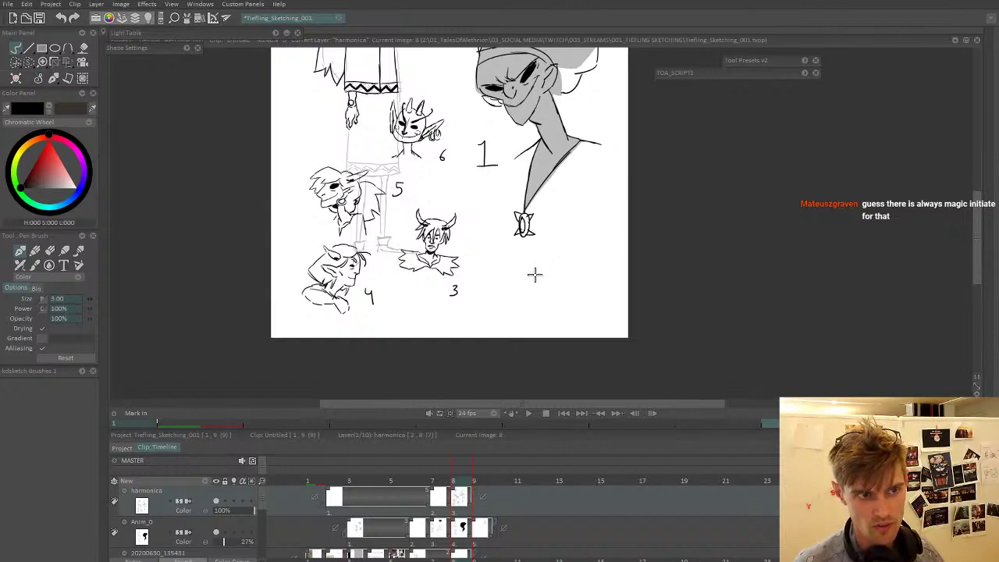
mouse_move(536, 273)
mouse_down()
mouse_move(548, 301)
mouse_move(575, 263)
mouse_move(621, 289)
mouse_move(620, 307)
mouse_move(623, 298)
mouse_up()
mouse_move(615, 292)
mouse_down()
mouse_move(627, 289)
mouse_move(595, 322)
mouse_up()
scroll(602, 280, down, 1)
mouse_move(565, 364)
mouse_down()
mouse_move(606, 293)
mouse_move(535, 354)
mouse_up()
scroll(551, 307, down, 1)
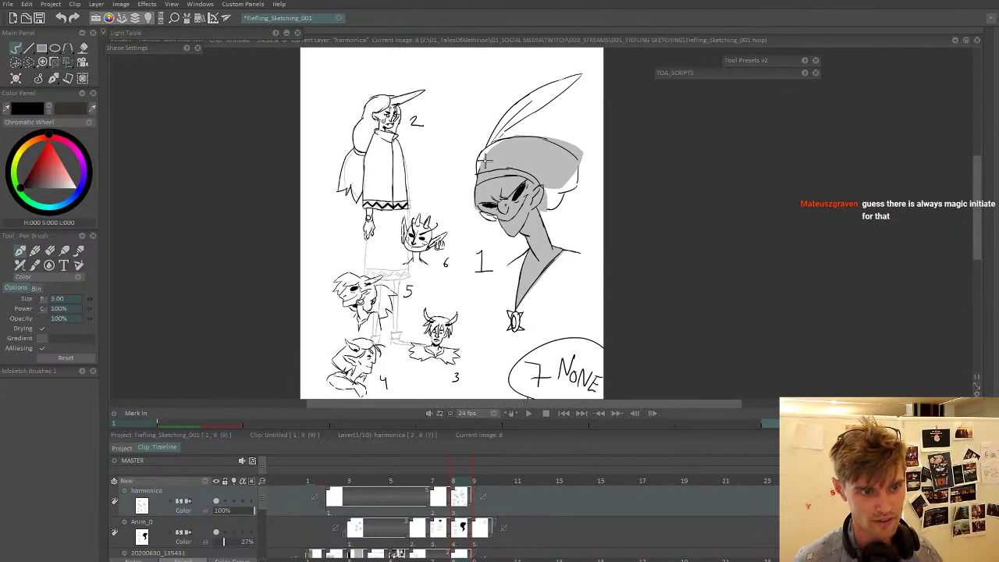
drag(451, 291, 455, 275)
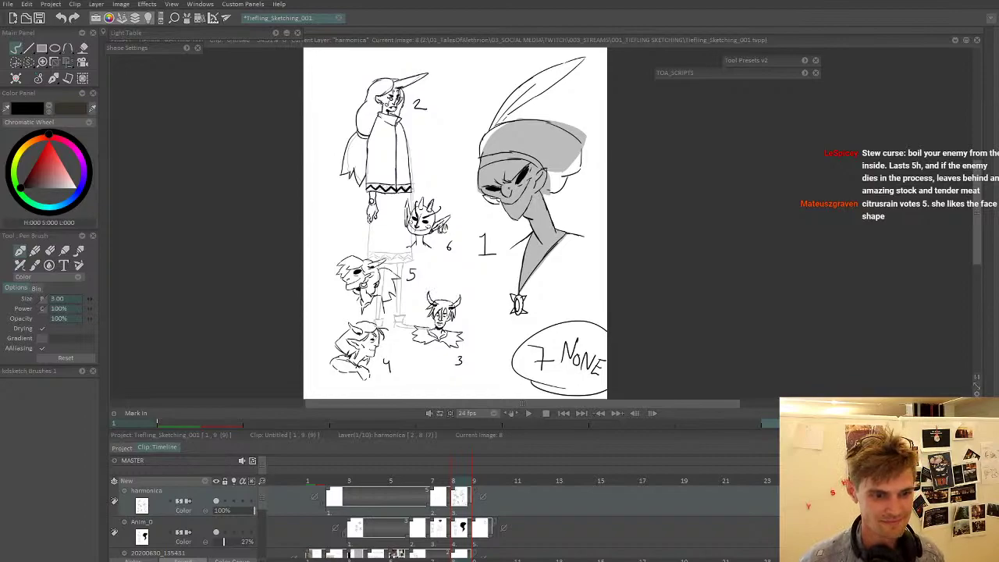
scroll(476, 348, up, 4)
scroll(481, 355, down, 3)
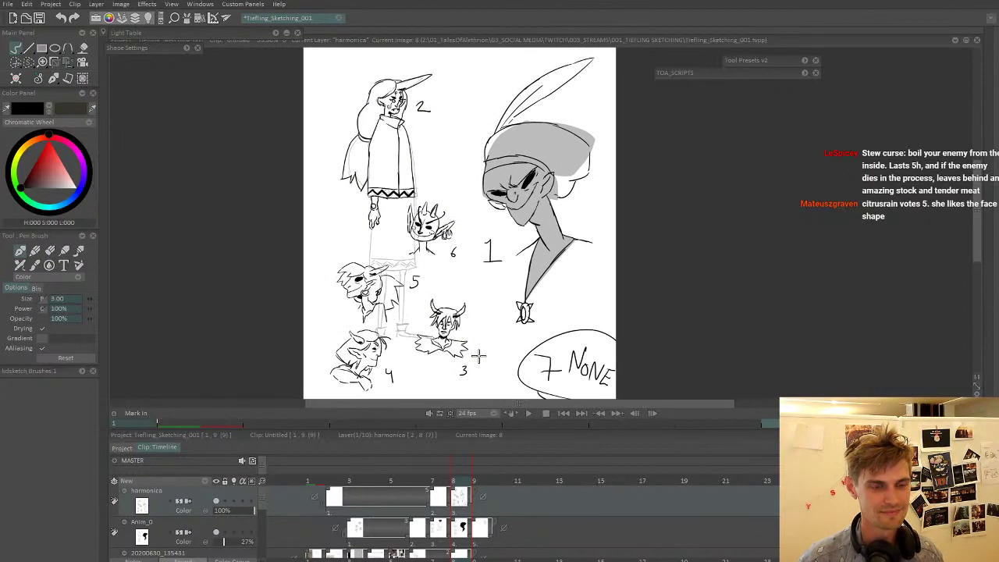
drag(479, 355, 479, 351)
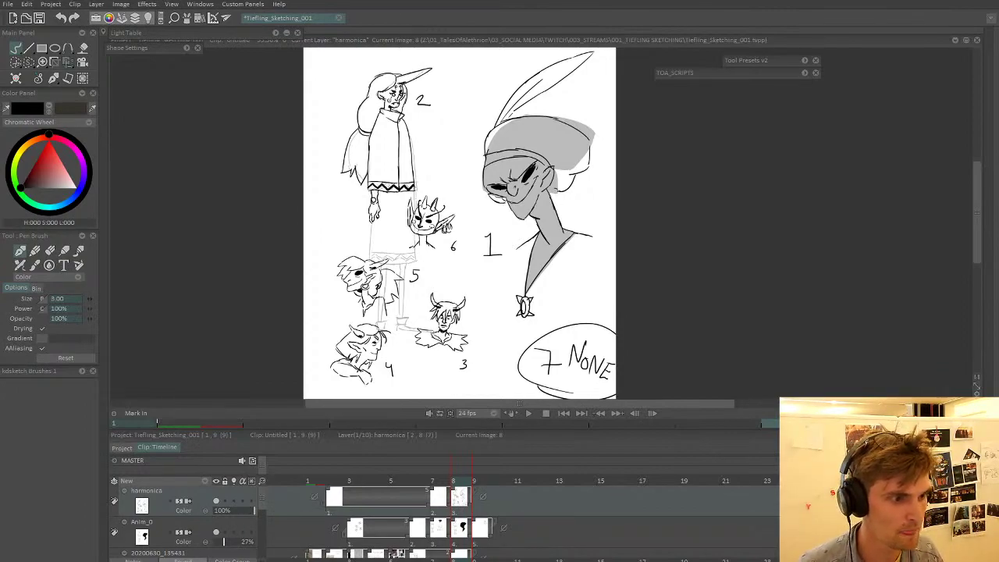
- Set the Streamlabs OBS scene to Show Display and switch to the Facebook photo viewer in Chrome
click(122, 515)
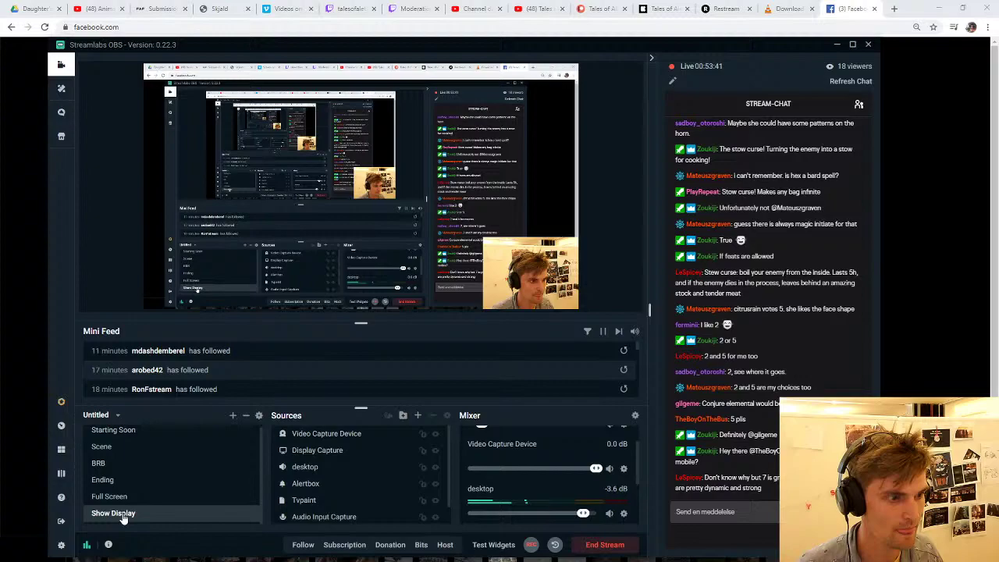
click(531, 29)
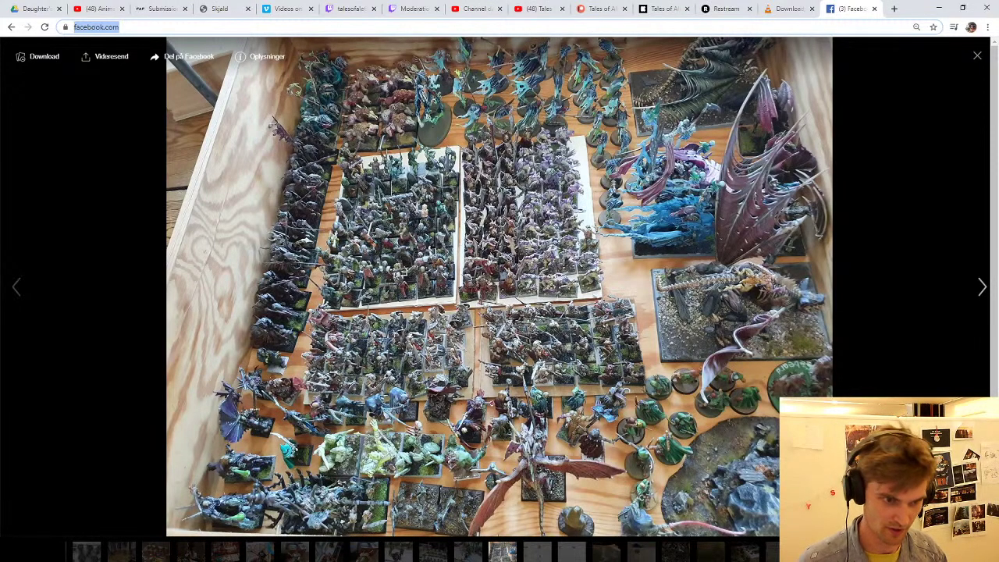
click(114, 28)
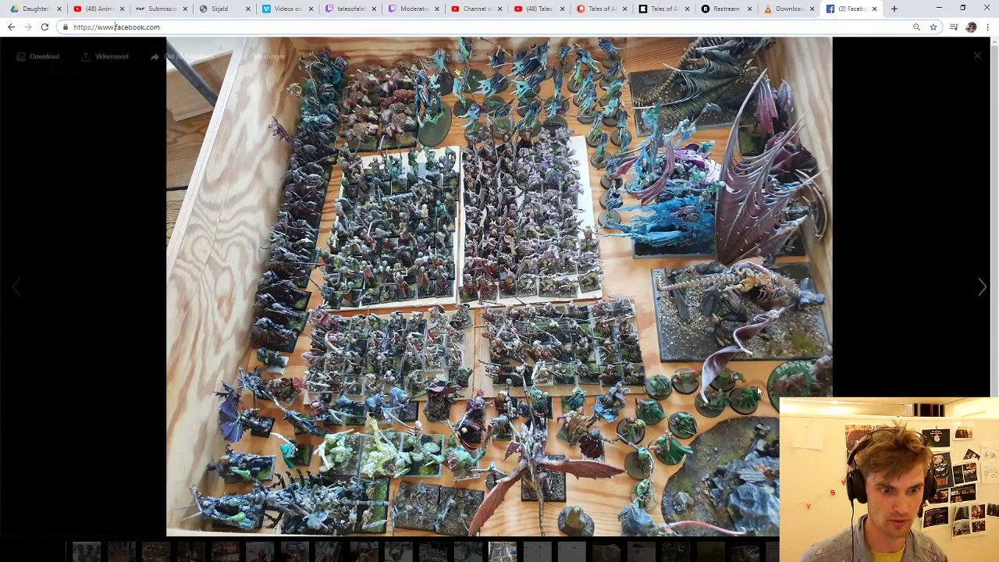
- Browse the Facebook miniature photos from the ghost army through the skeletal-legged orc to the gold-armoured warriors with the blue griffin
click(469, 556)
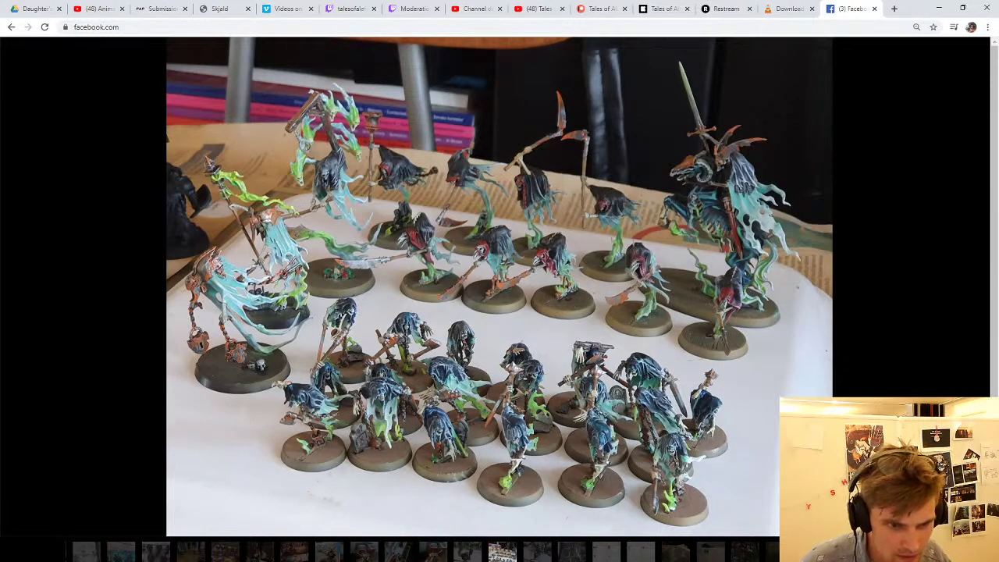
key(Left)
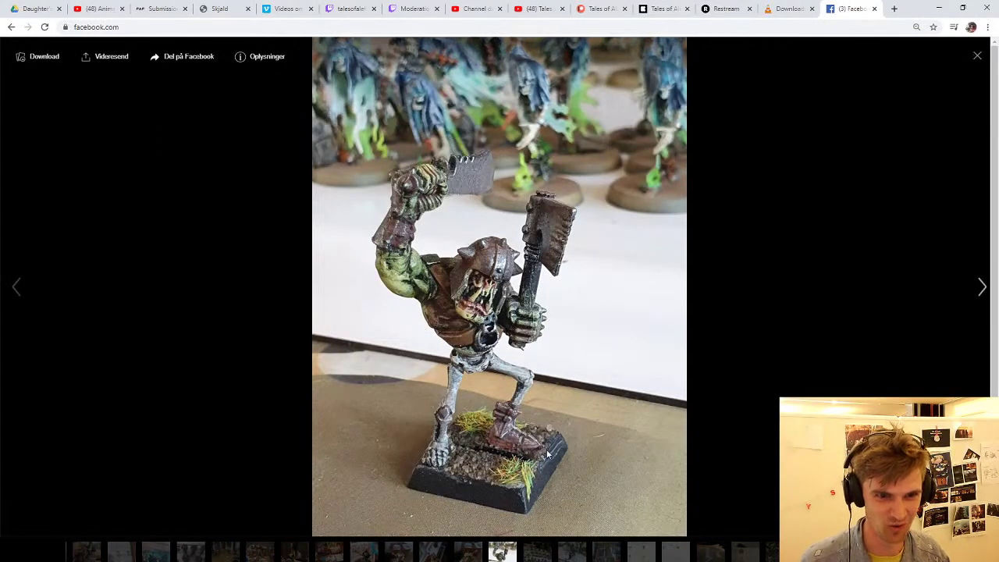
key(Left)
key(Left)
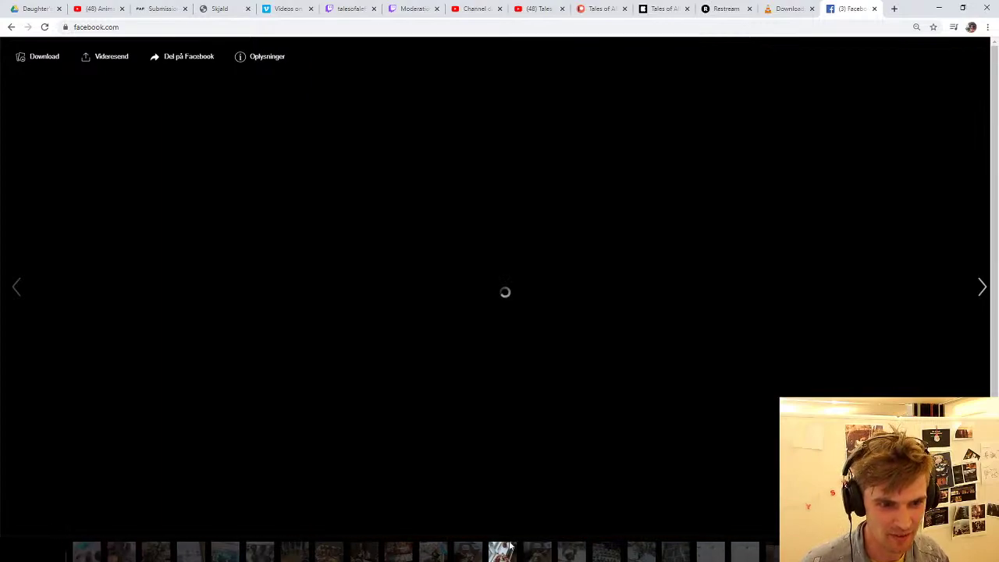
key(Left)
key(Left)
key(Left)
key(Left)
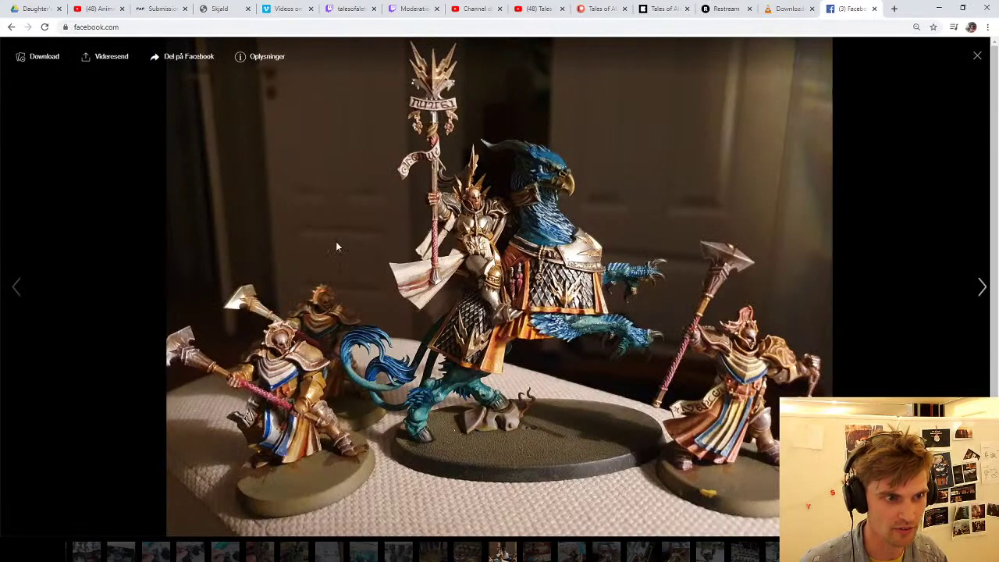
key(Left)
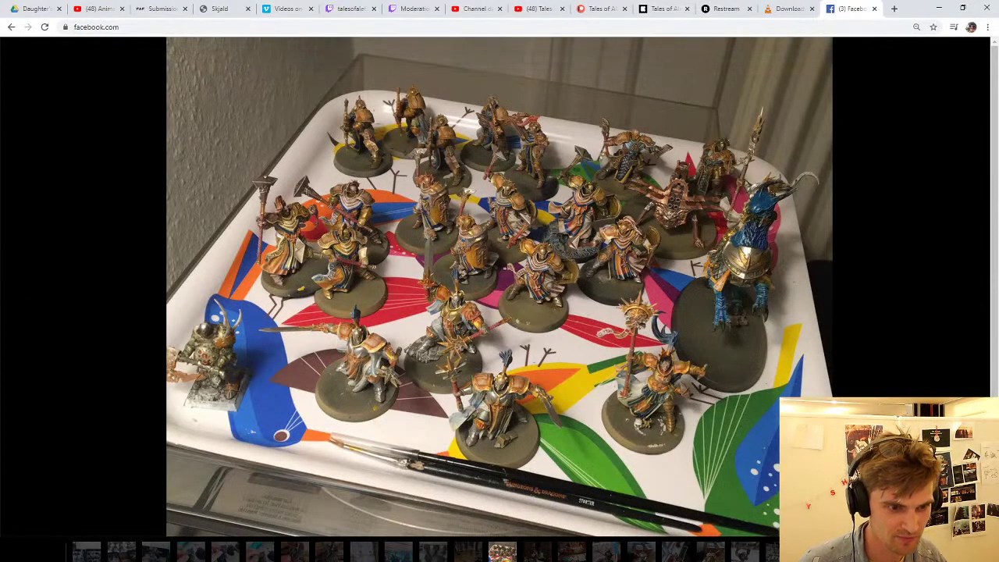
- Look through the photos of unpainted trees and ruins, the grey griffin rider, the reliquary bearer and the painted trees
click(508, 455)
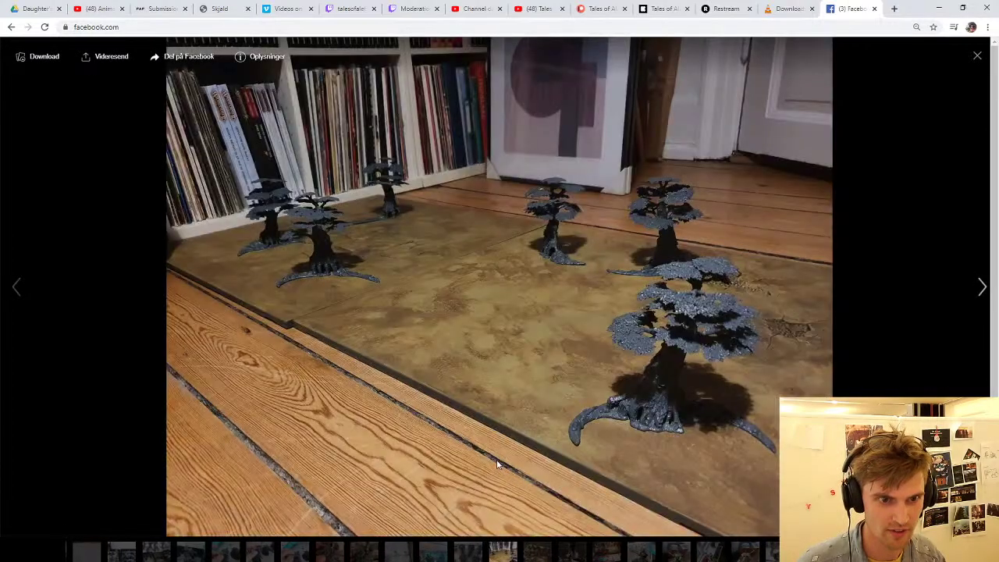
click(496, 462)
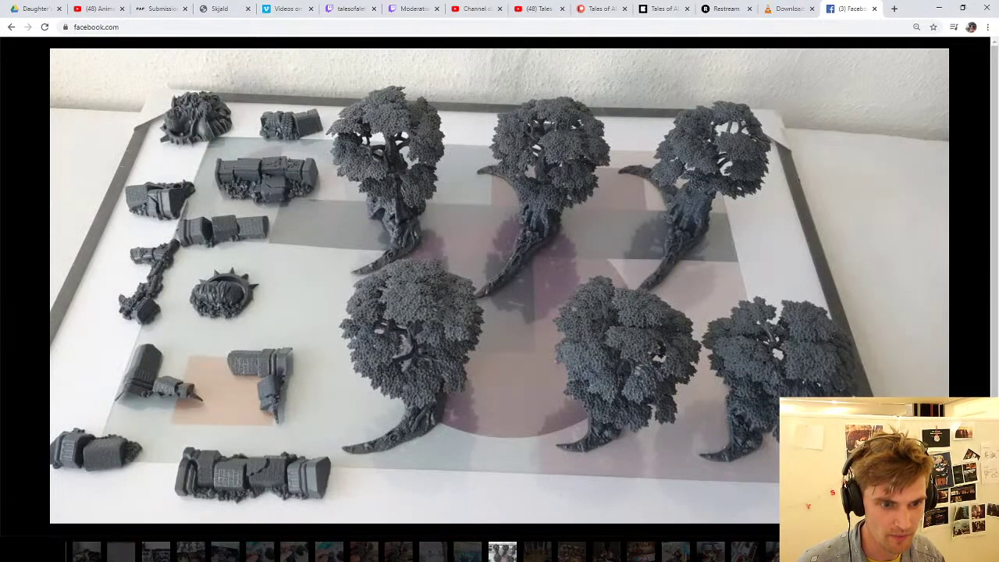
click(398, 552)
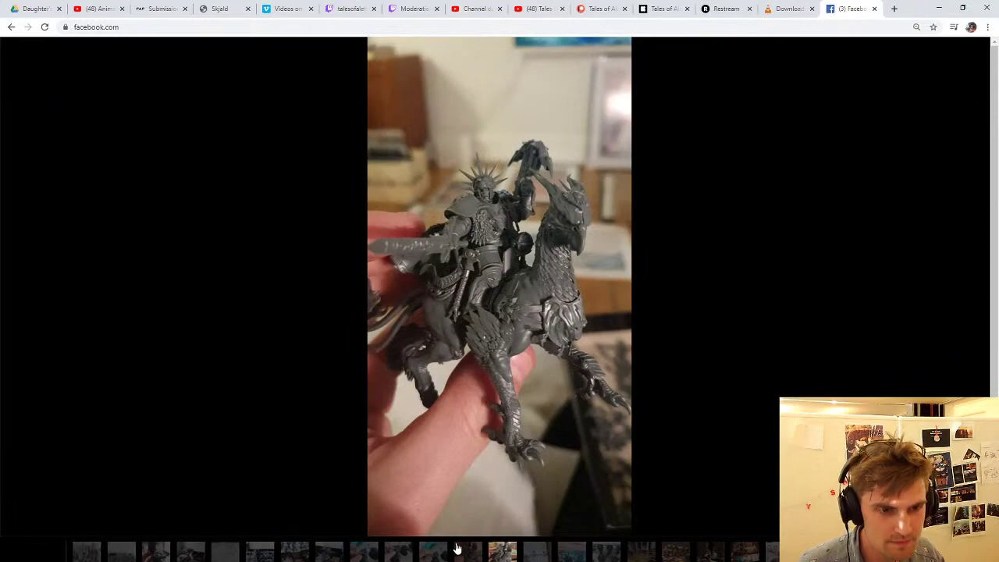
click(465, 557)
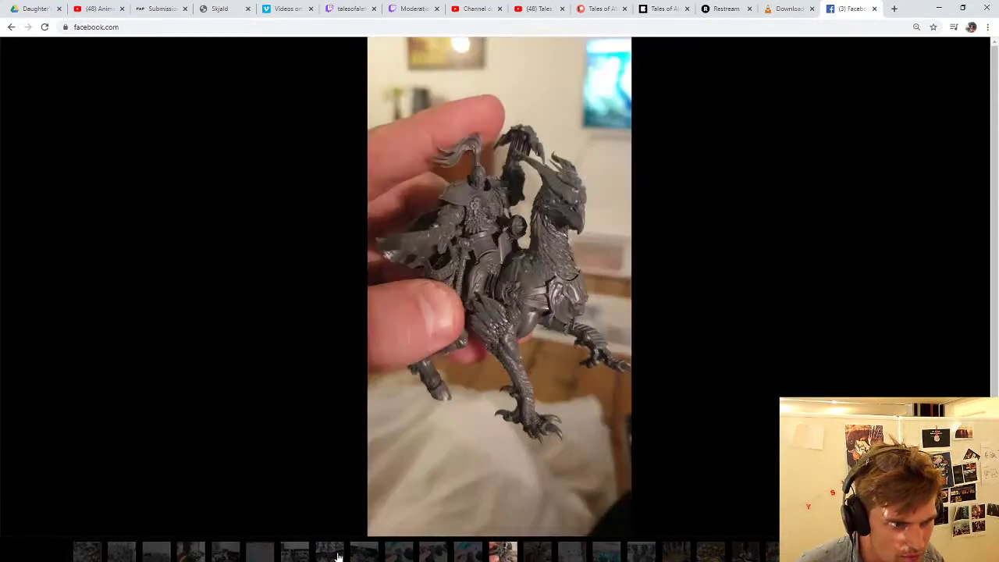
click(201, 557)
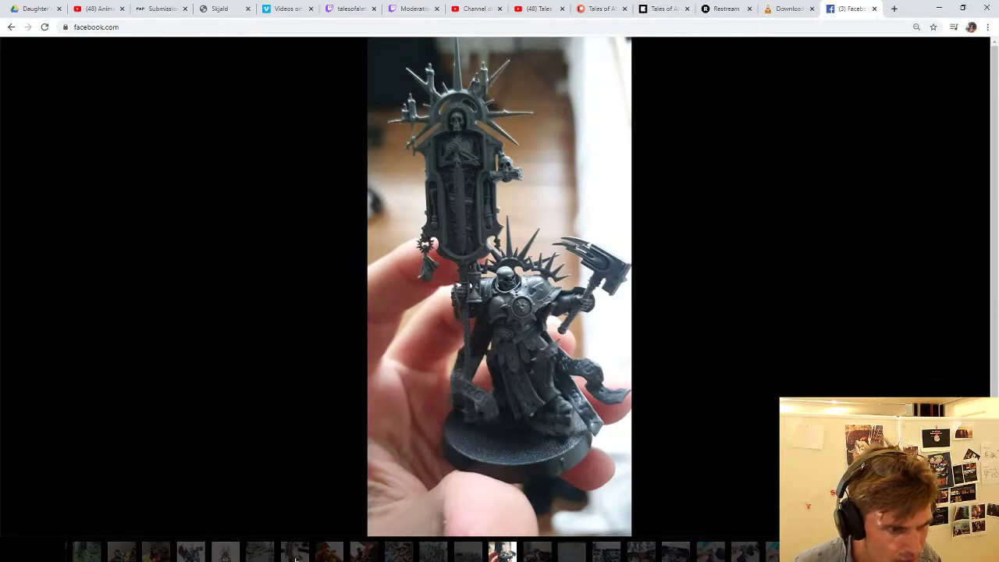
key(Right)
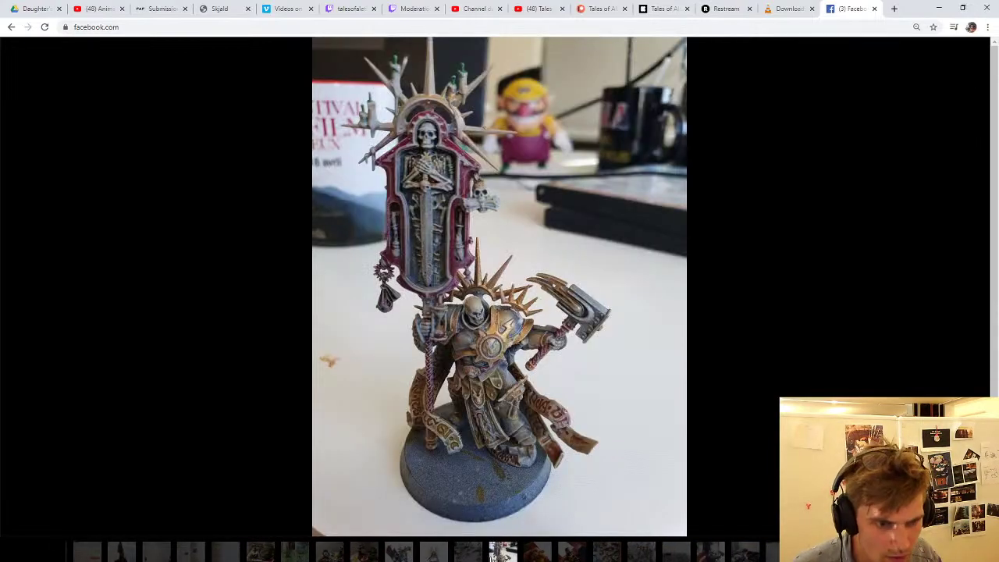
key(Right)
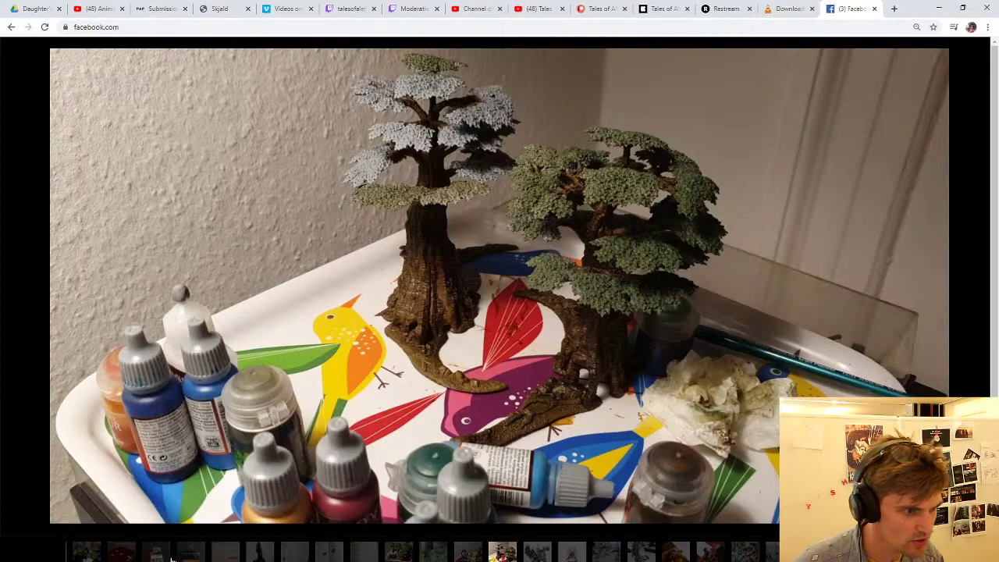
key(Right)
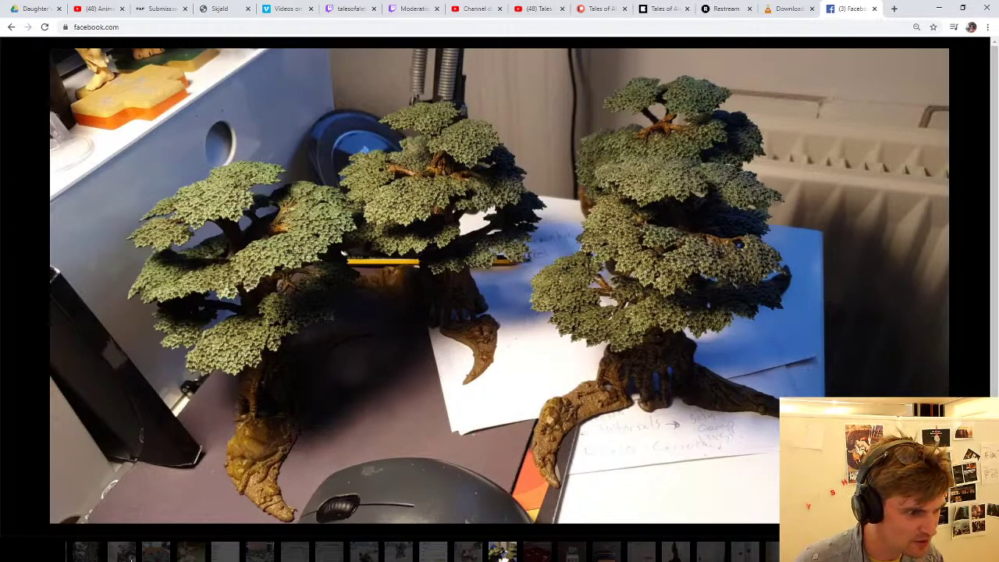
- Browse the Facebook miniature photos from the hammer-bearing beast rider through the boxed armies and ghouls to the green skeletal mount
click(119, 558)
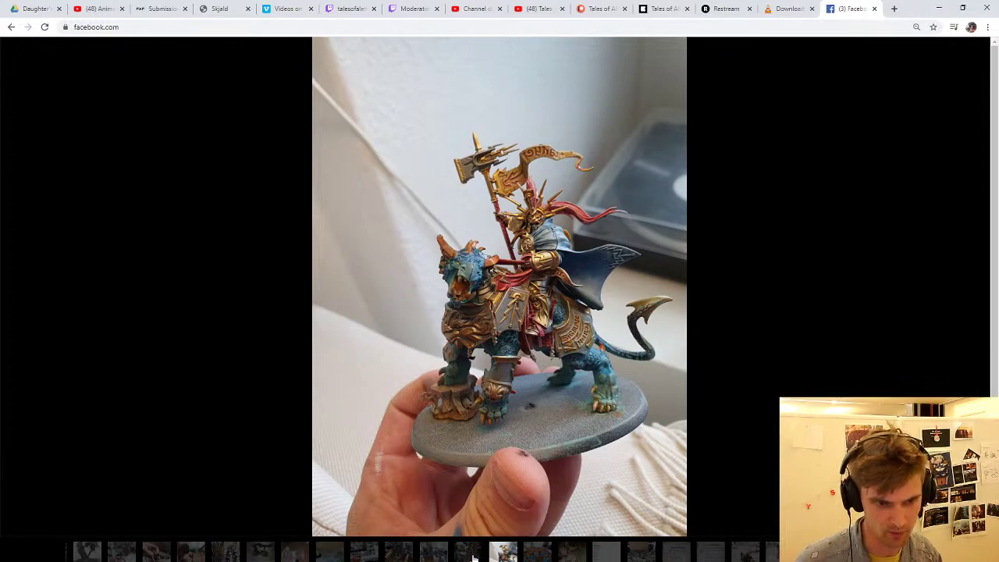
click(473, 556)
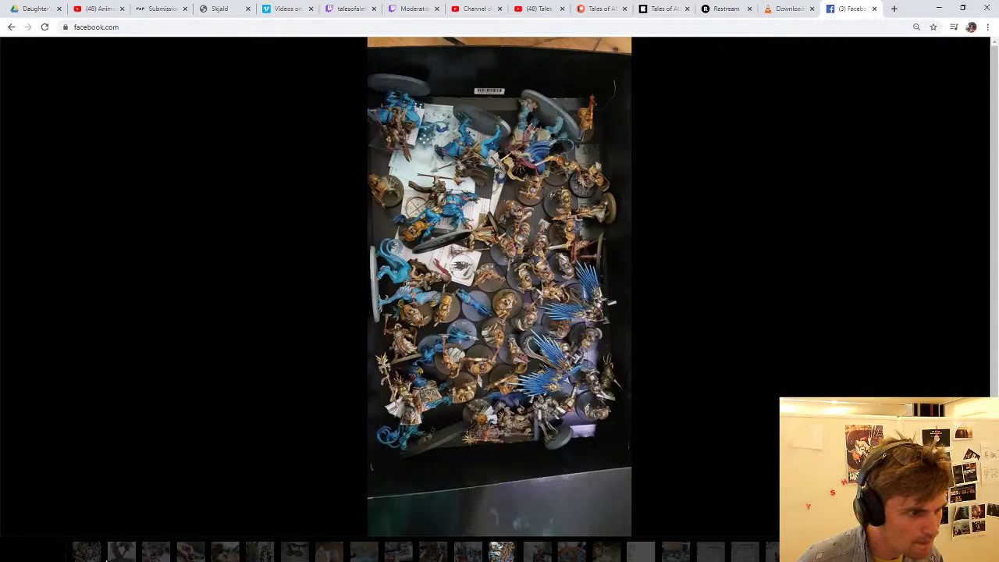
click(86, 554)
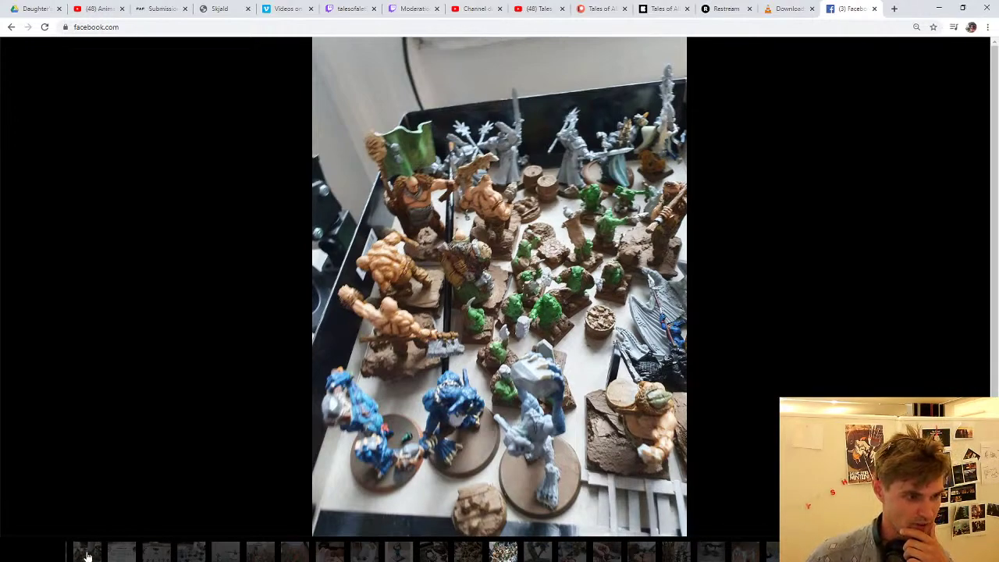
click(89, 554)
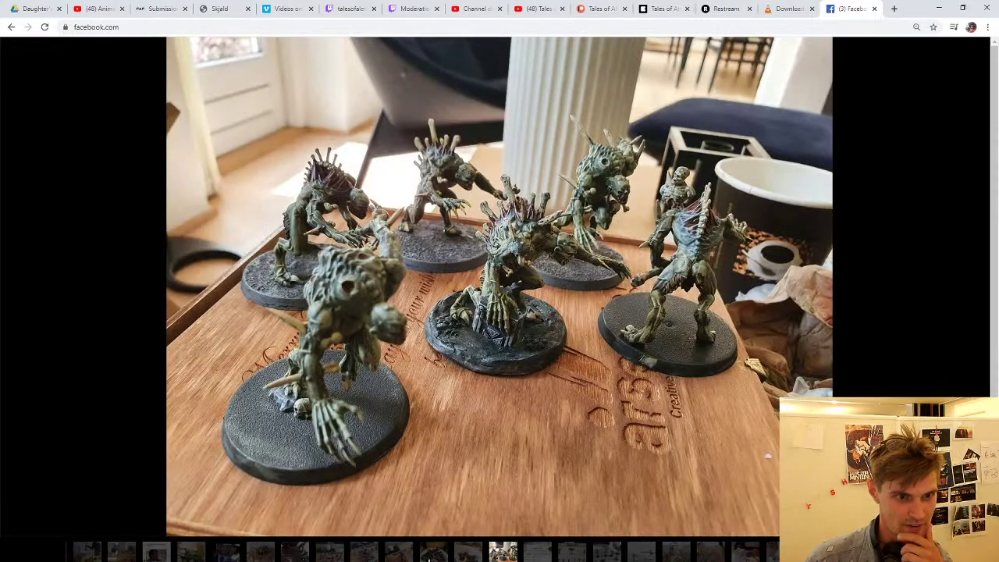
click(297, 556)
click(124, 557)
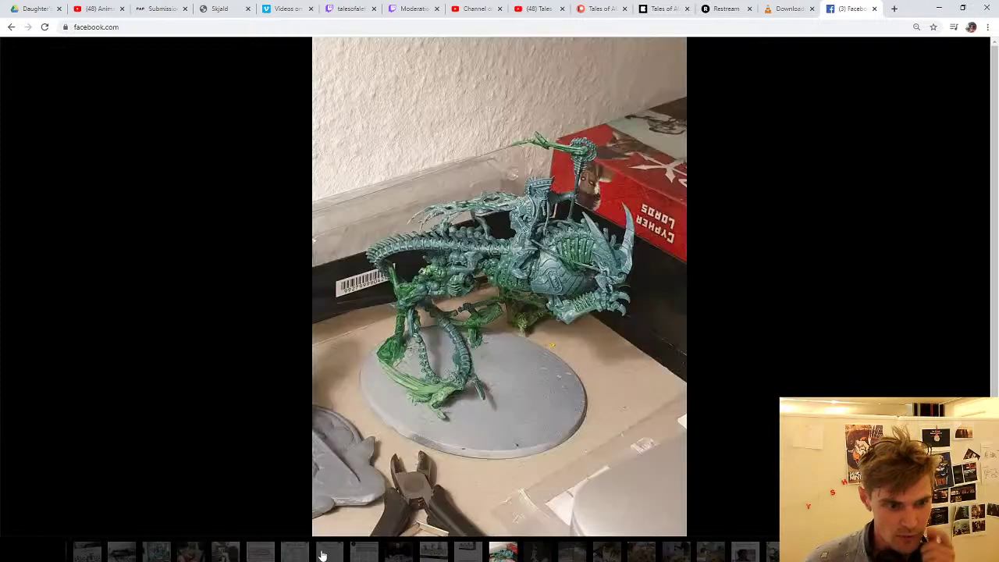
- Look through the photos of the painted skeletal mount, three grey figures, unpainted ghost army, rat warrior, spiky-winged figure and teal winged rider
click(161, 556)
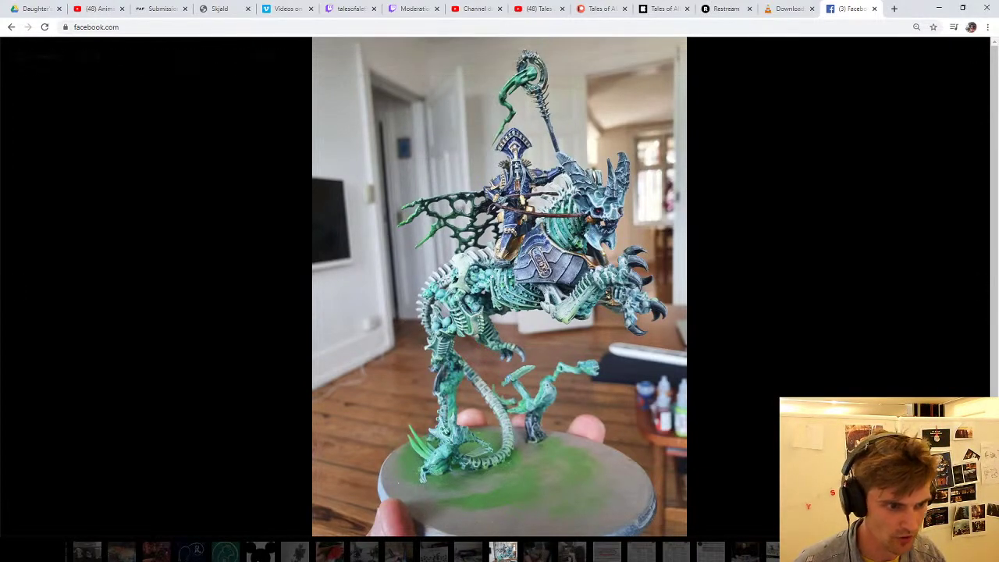
click(86, 556)
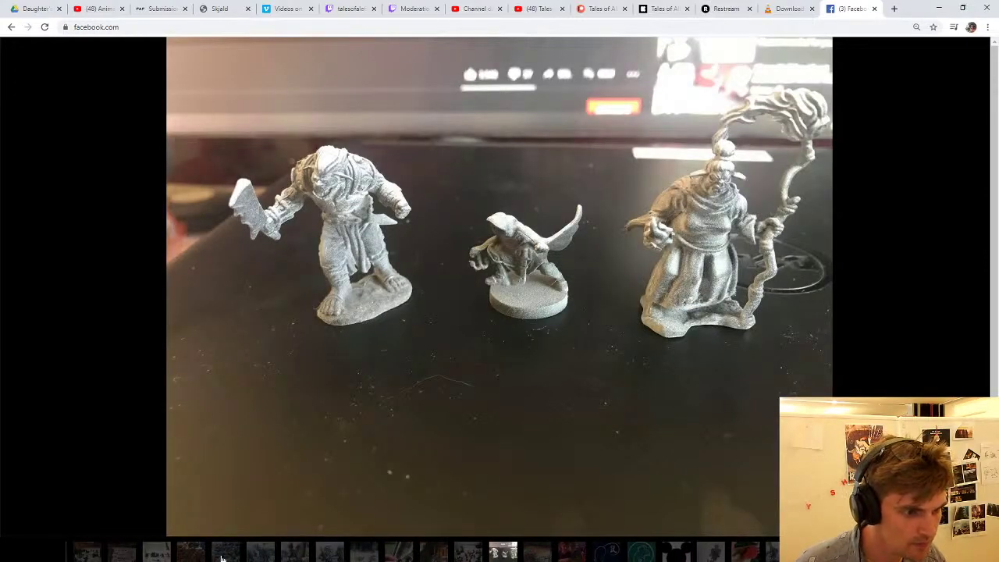
click(195, 558)
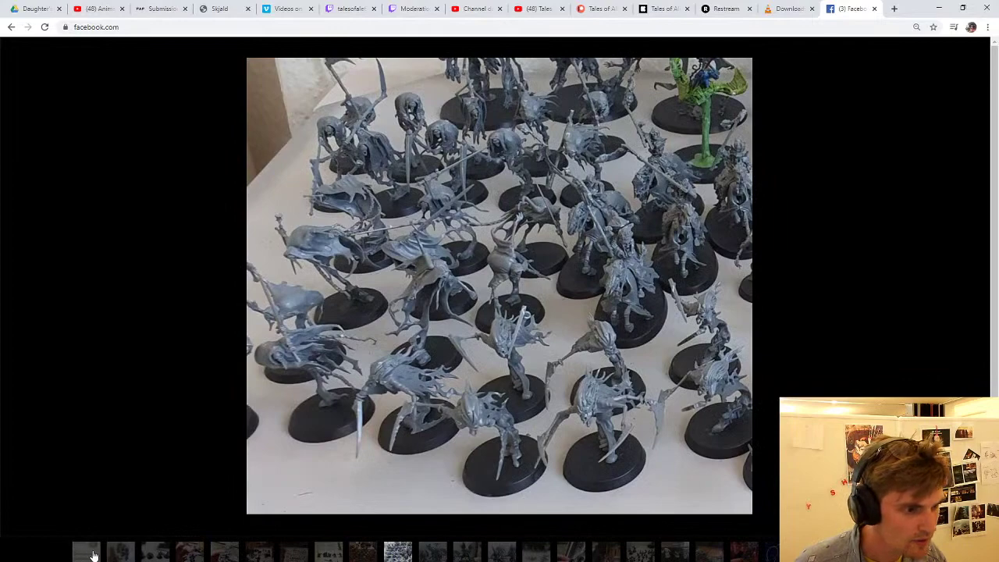
click(195, 556)
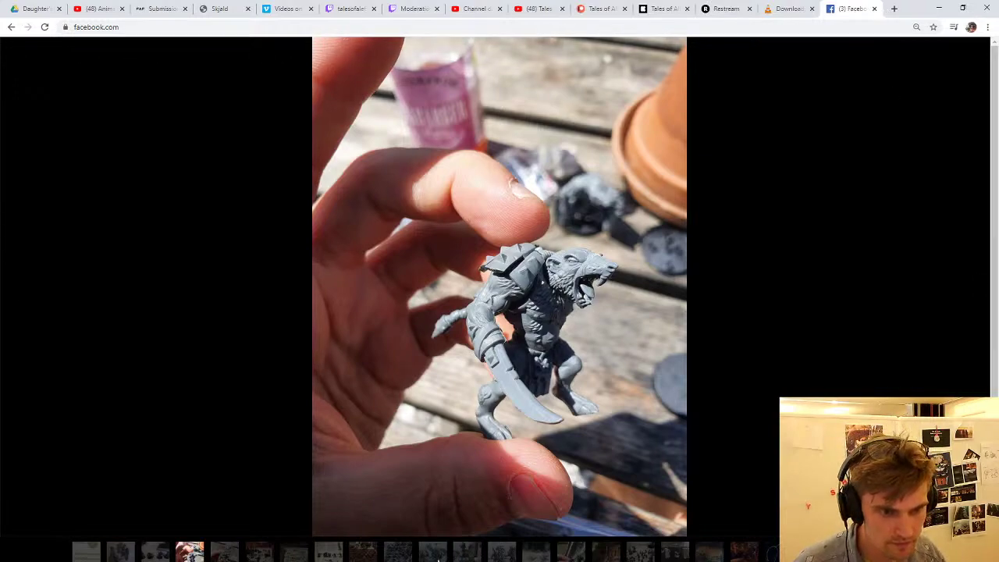
click(462, 556)
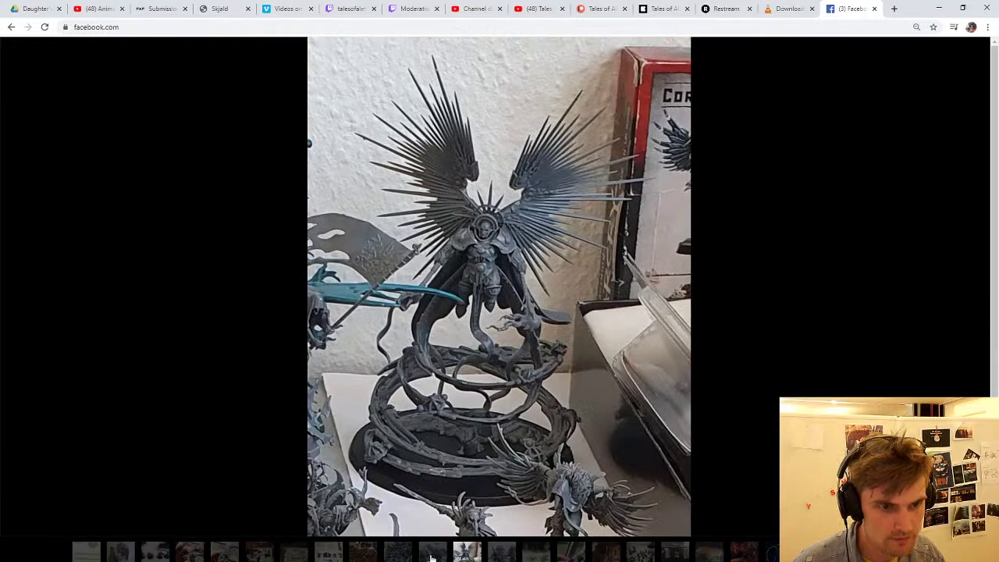
click(432, 554)
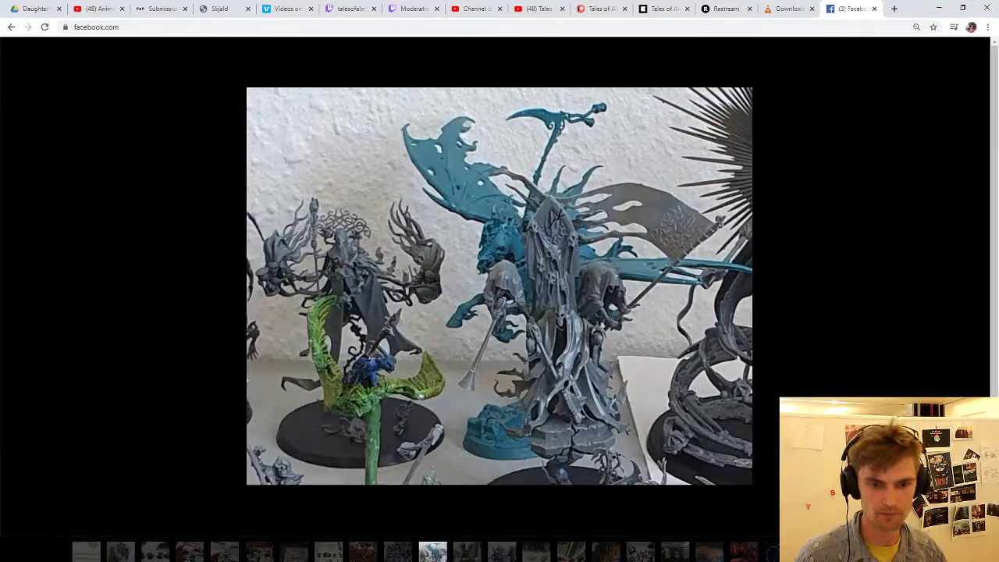
- Switch to Streamlabs OBS and change the live scene from Show Display to Scene
key(alt+Tab)
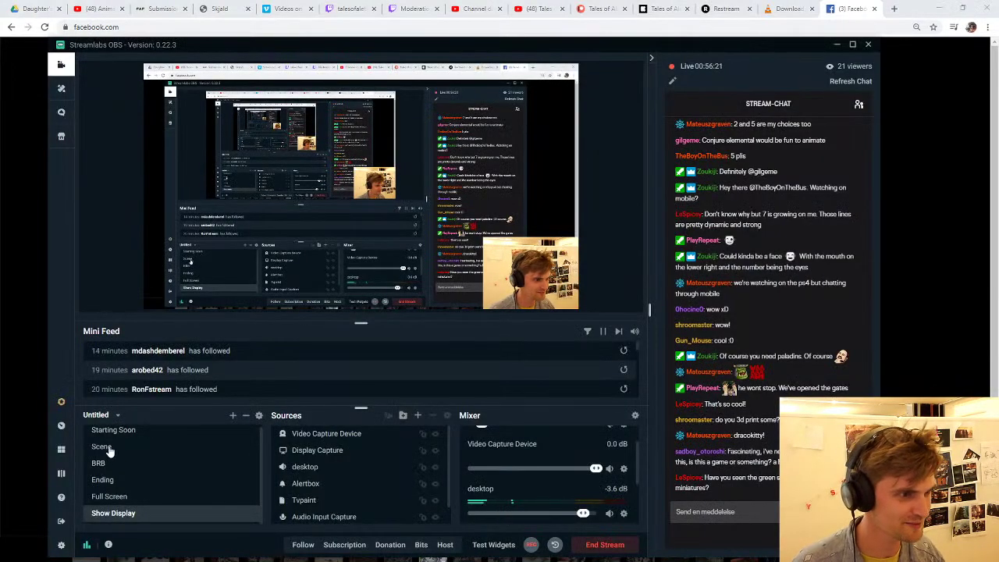
click(107, 447)
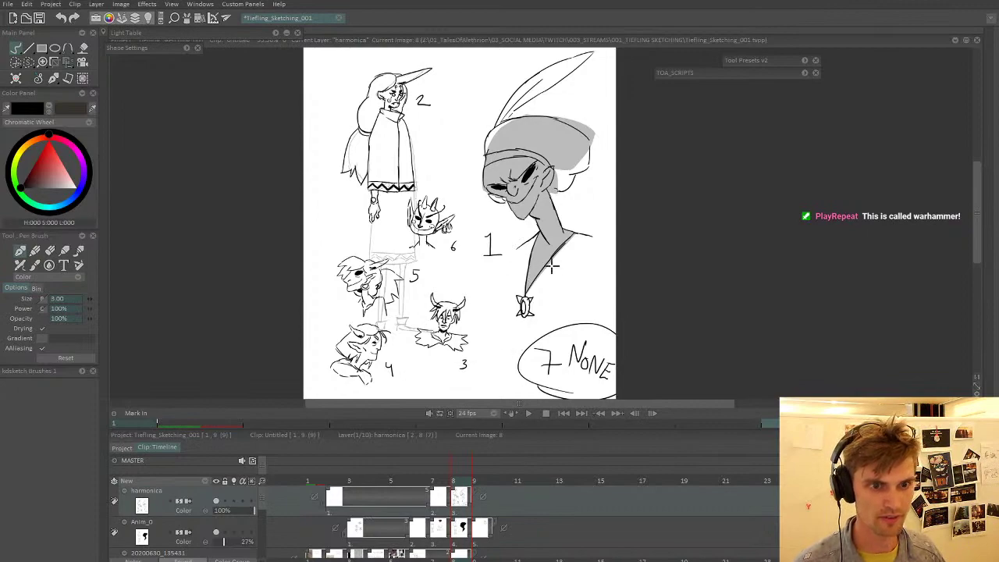
- Circle the numbers 2 and 5 on the candidate sheet to mark those two figures as the shortlisted designs
mouse_move(419, 117)
mouse_down()
mouse_move(437, 84)
mouse_move(421, 104)
mouse_move(447, 94)
mouse_move(420, 100)
mouse_move(441, 91)
mouse_move(426, 115)
mouse_up()
key(ctrl+z)
key(ctrl+z)
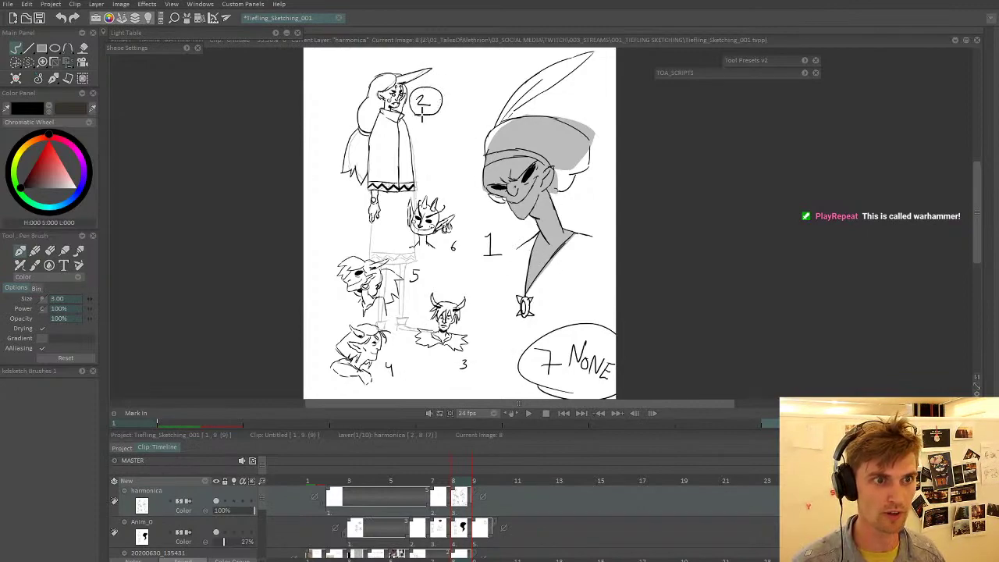
mouse_move(419, 292)
mouse_down()
mouse_move(405, 269)
mouse_move(433, 270)
mouse_move(417, 262)
mouse_move(415, 290)
mouse_up()
key(ctrl+z)
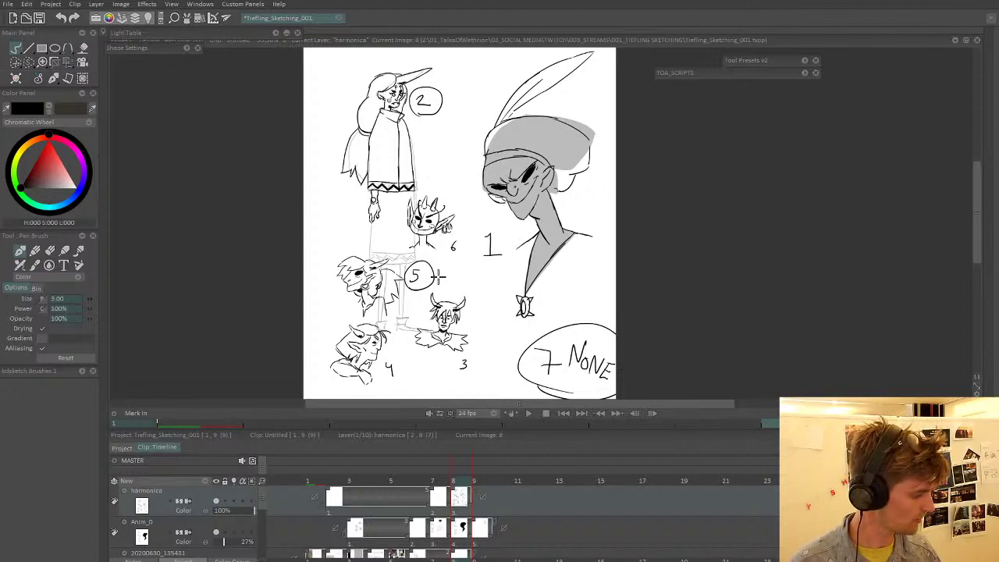
- Pick up figures 2 and 5 with their circled numbers as a custom brush and create a new image at frame 10 of the harmonica layer
key(b)
mouse_move(432, 295)
mouse_down()
mouse_move(387, 321)
mouse_move(347, 309)
mouse_move(317, 241)
mouse_move(342, 87)
mouse_move(436, 49)
mouse_move(481, 107)
mouse_move(395, 215)
mouse_move(405, 249)
mouse_move(444, 270)
mouse_move(432, 293)
mouse_up()
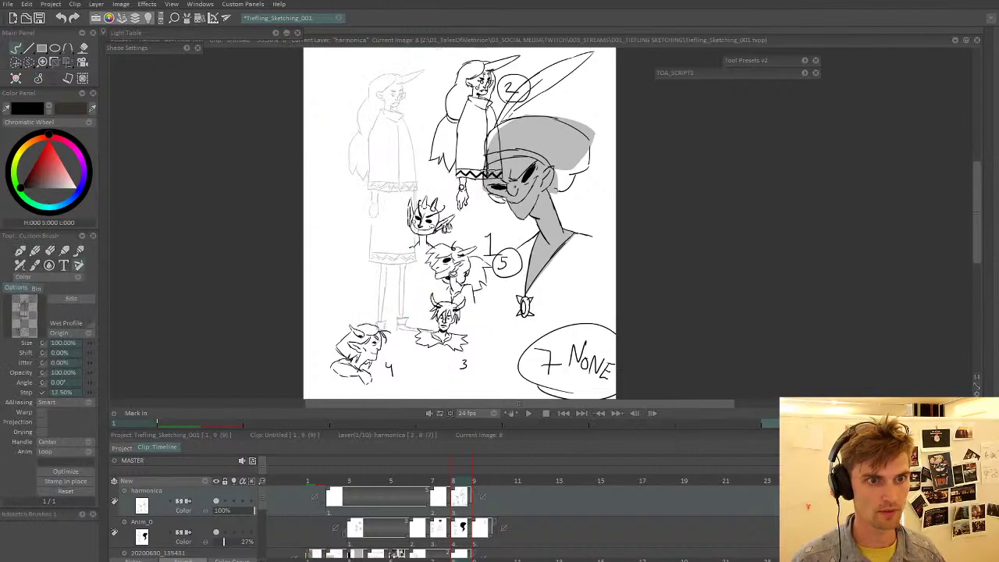
key(ctrl+z)
key(Right)
key(Right)
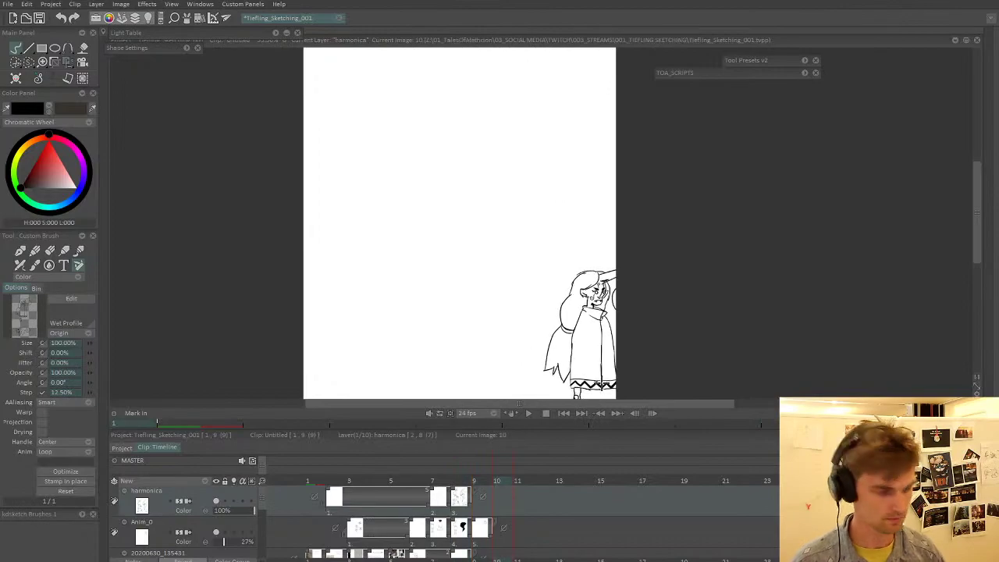
key(Insert)
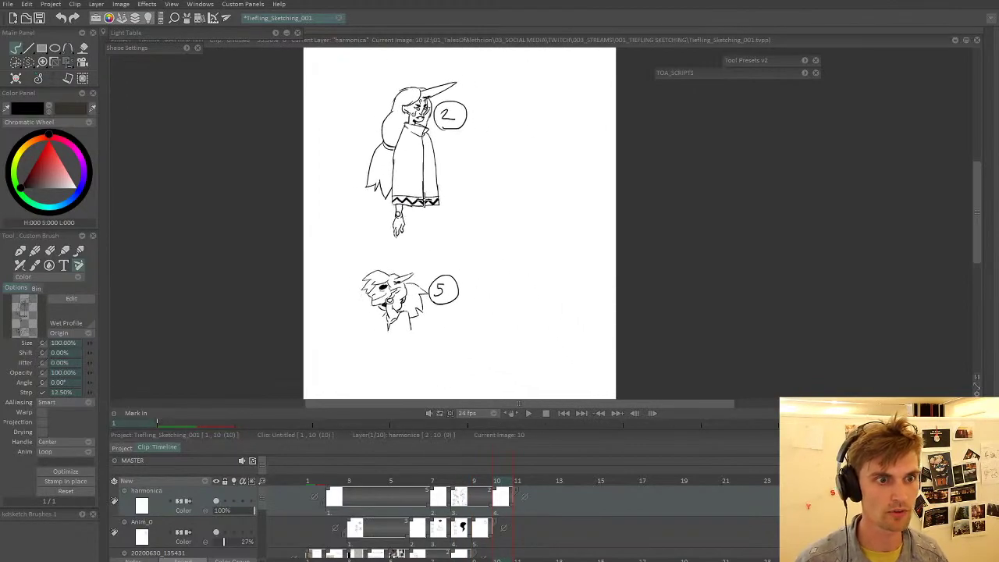
- Place the picked-up sketches on the harmonica layer at frame 10 and cut away the circled numbers 2 and 5
click(435, 234)
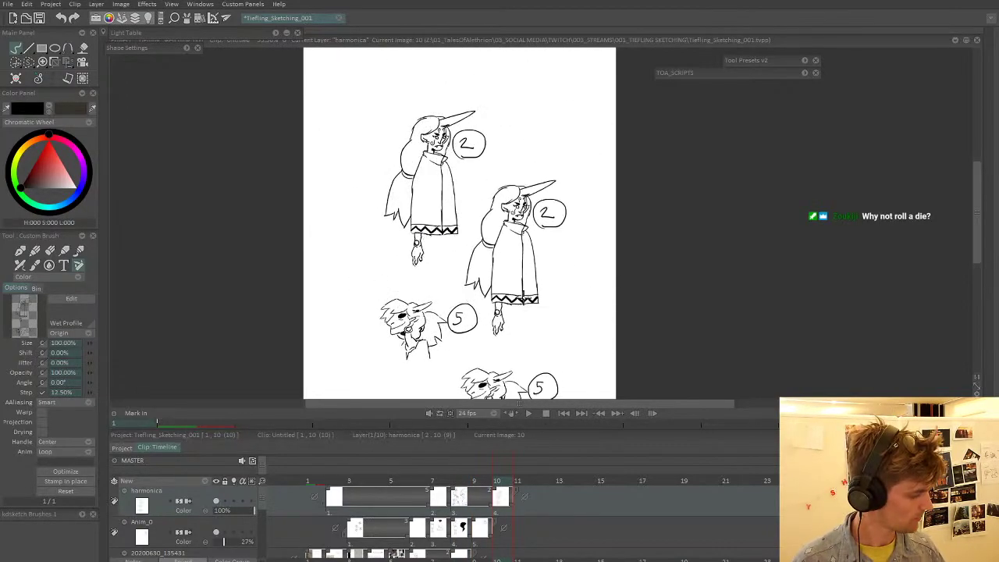
key(w)
mouse_move(513, 333)
mouse_down()
mouse_move(452, 329)
mouse_move(458, 278)
mouse_move(483, 227)
mouse_move(455, 169)
mouse_move(456, 144)
mouse_move(487, 122)
mouse_move(502, 268)
mouse_move(455, 145)
mouse_move(459, 123)
mouse_move(470, 167)
mouse_up()
drag(454, 345, 449, 303)
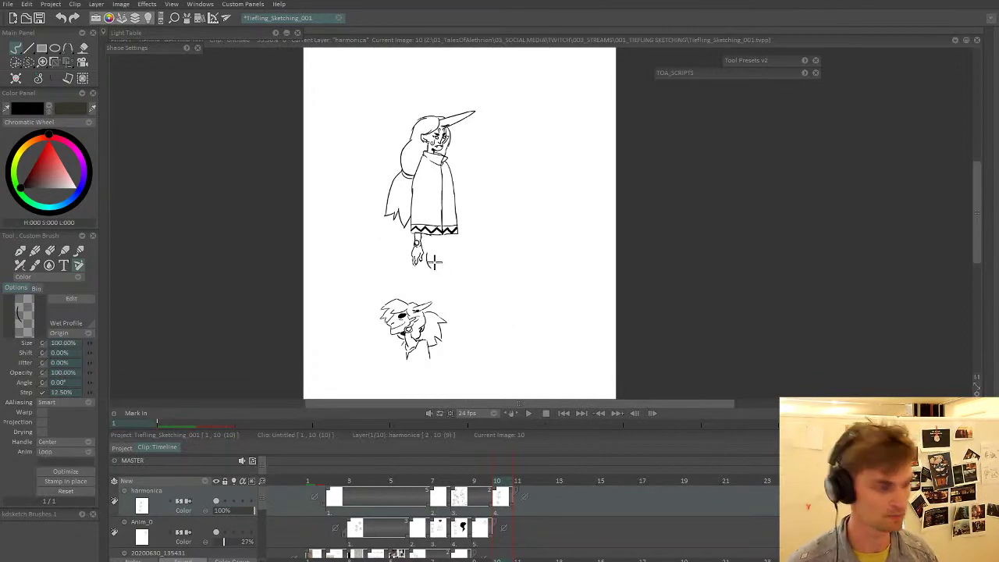
- Cut out the lower head sketch and place it beside the standing figure's head, to the figure's right
key(b)
mouse_move(460, 353)
mouse_down()
mouse_move(462, 304)
mouse_move(420, 285)
mouse_move(357, 358)
mouse_move(475, 356)
mouse_up()
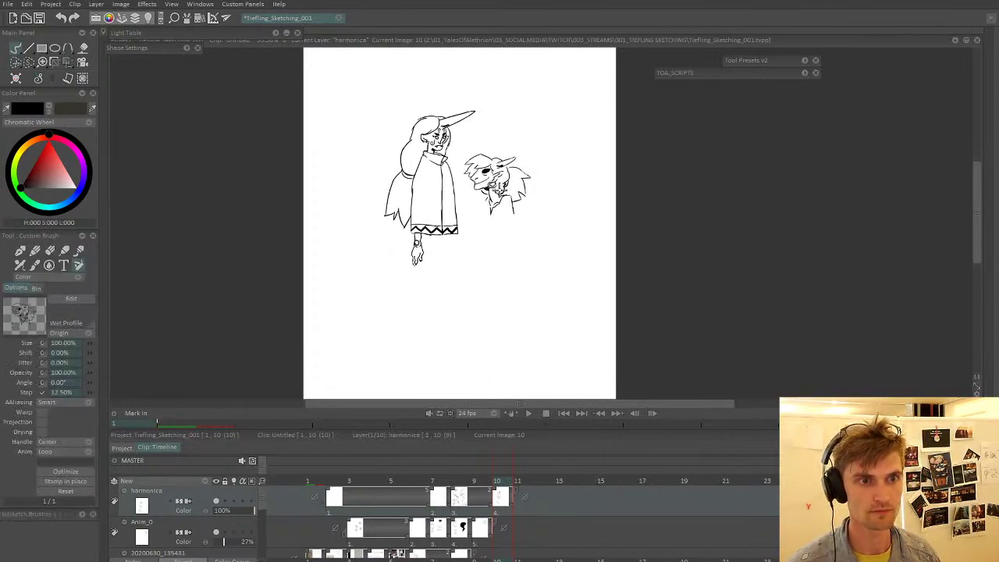
click(533, 144)
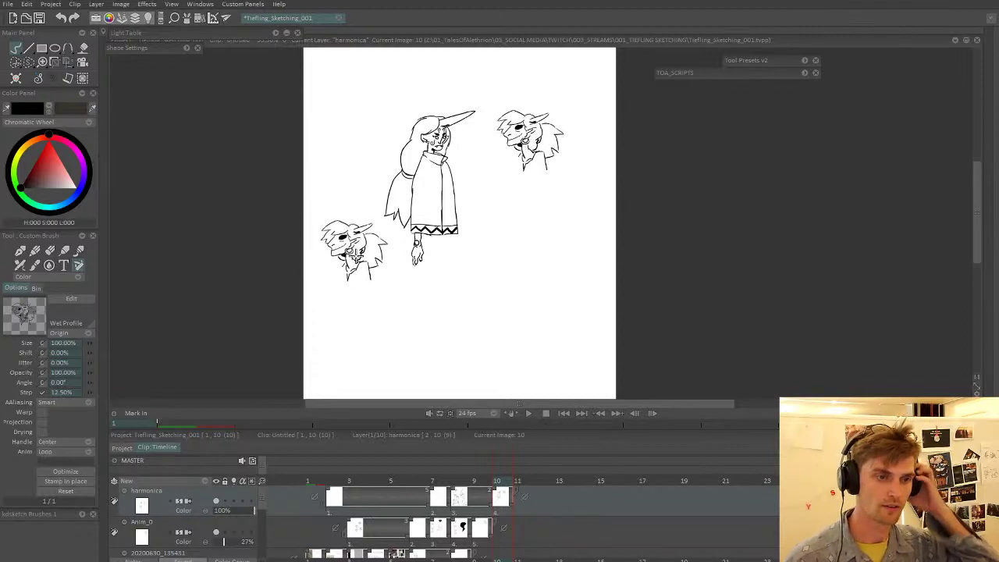
- Draw the skirt's front edge with the Pen Brush, straight down from the front corner of the poncho's zigzag hem
click(34, 261)
scroll(430, 232, up, 4)
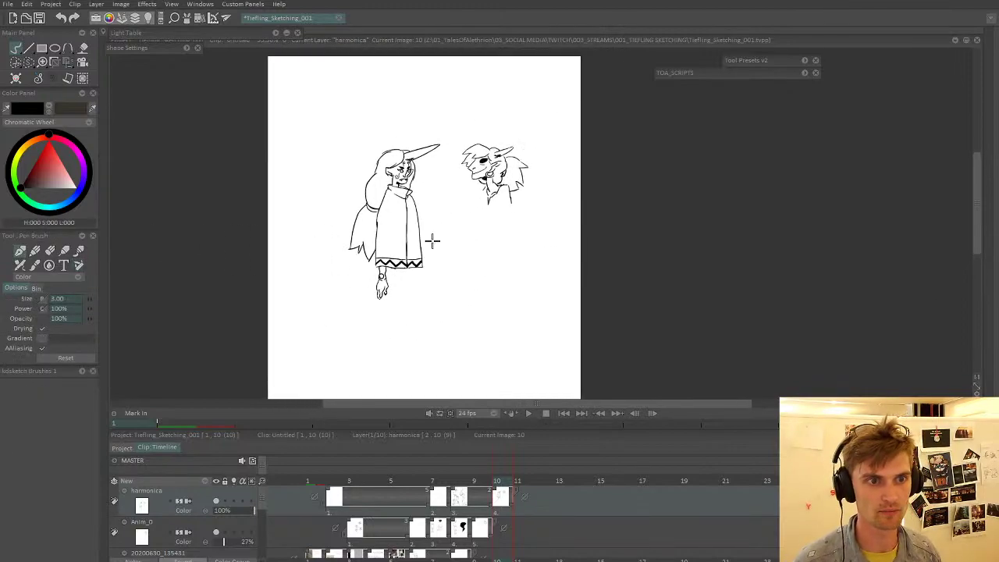
scroll(437, 252, up, 4)
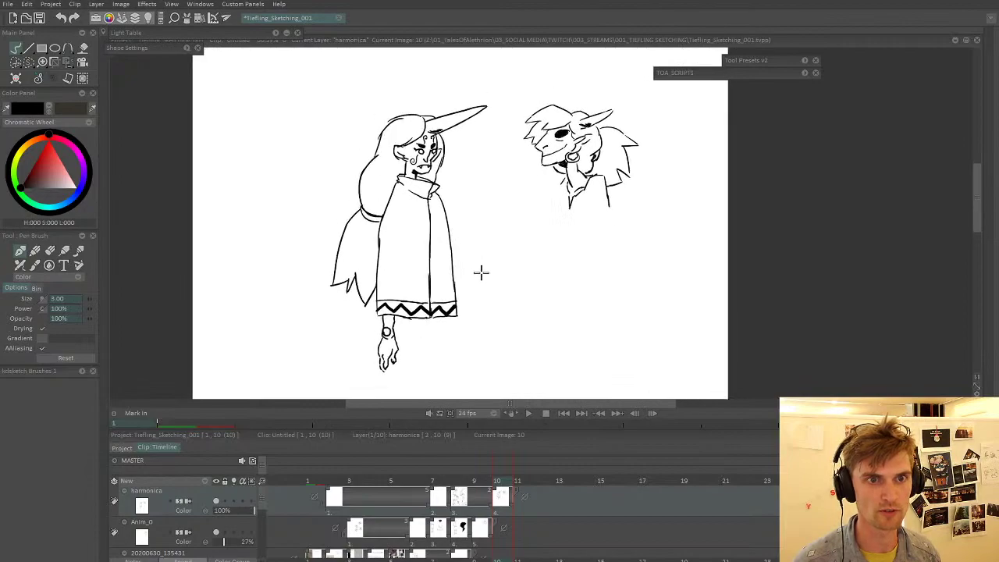
scroll(483, 269, down, 2)
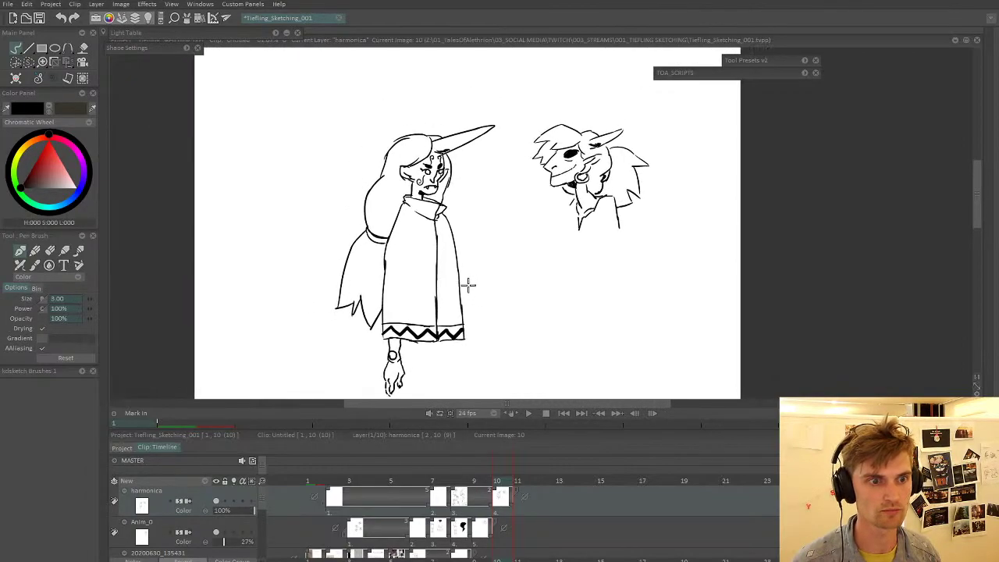
scroll(465, 273, up, 1)
mouse_move(455, 301)
mouse_down()
mouse_move(483, 181)
mouse_move(490, 251)
mouse_up()
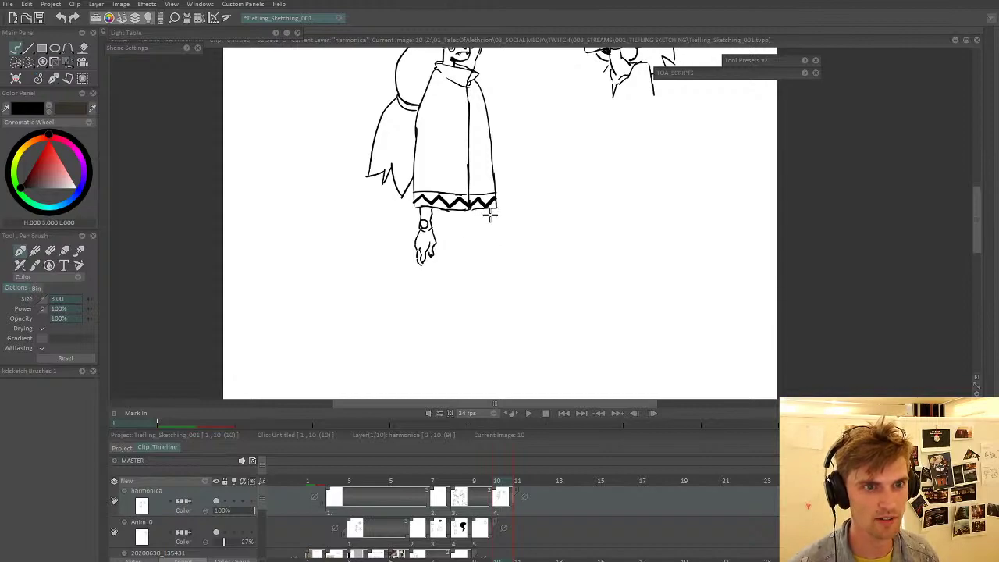
drag(490, 211, 488, 320)
scroll(438, 228, down, 2)
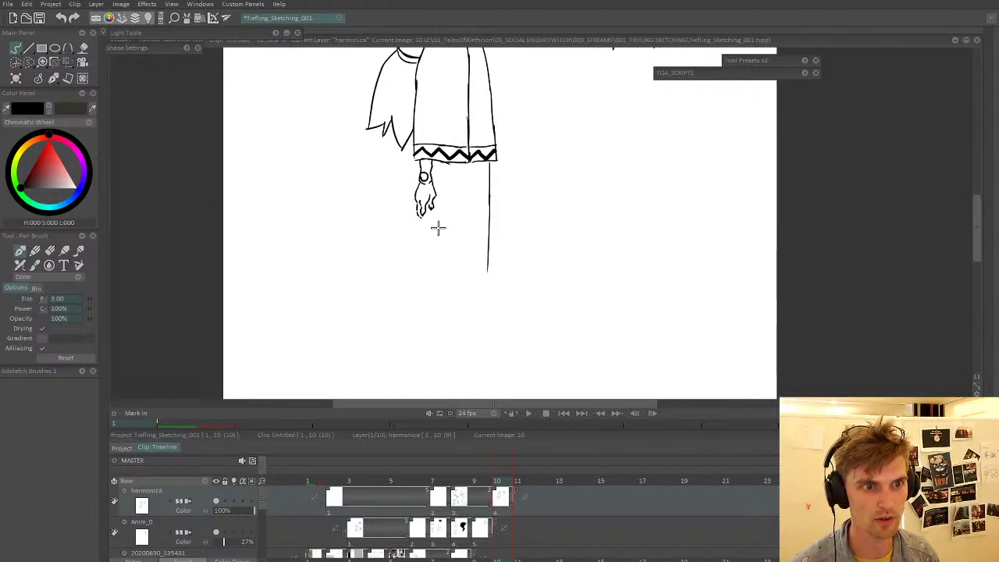
- Draw the skirt's back edge down from the hand and close the skirt with a nearly straight bottom hem
drag(418, 218, 417, 273)
key(ctrl+z)
drag(418, 220, 417, 275)
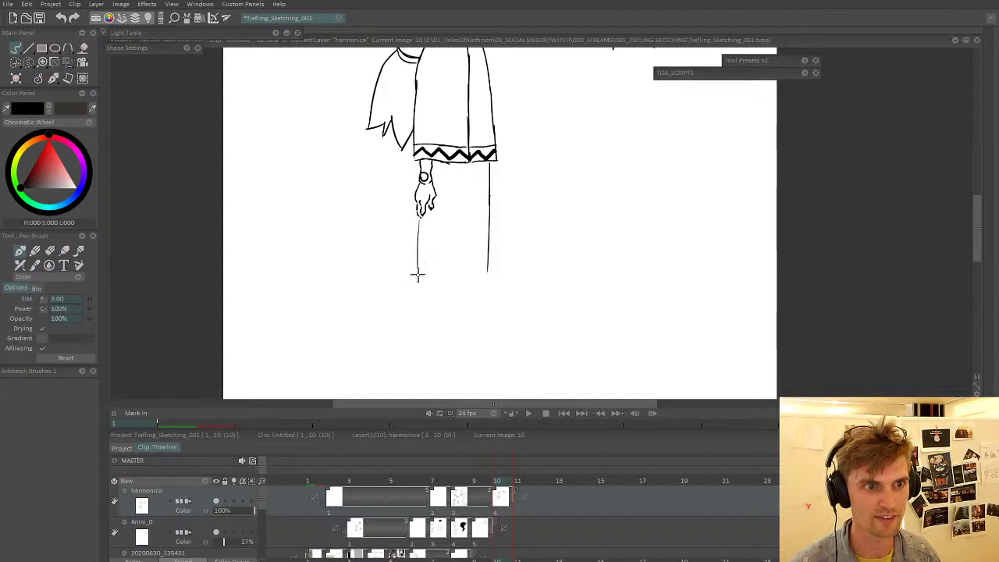
key(ctrl+z)
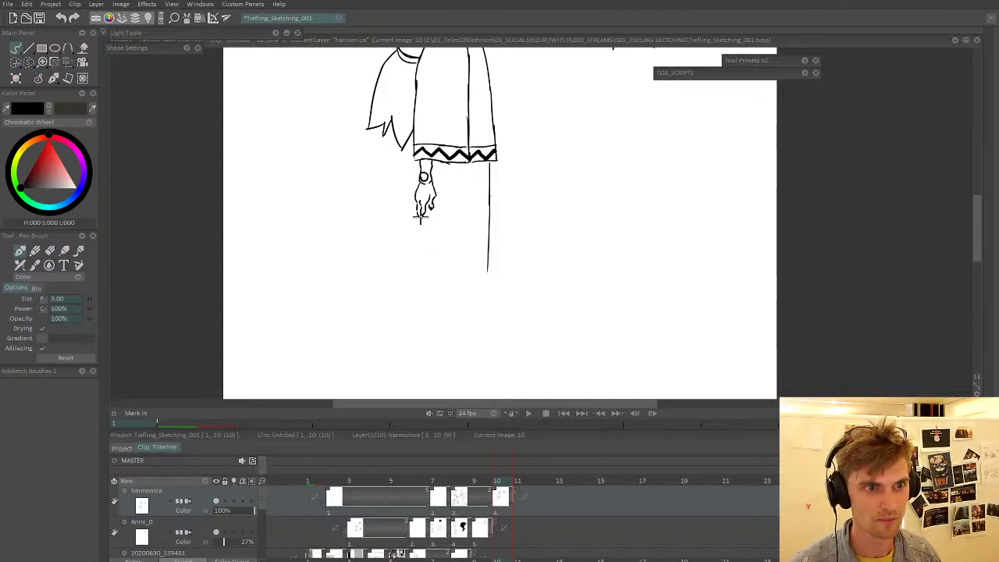
drag(421, 217, 417, 320)
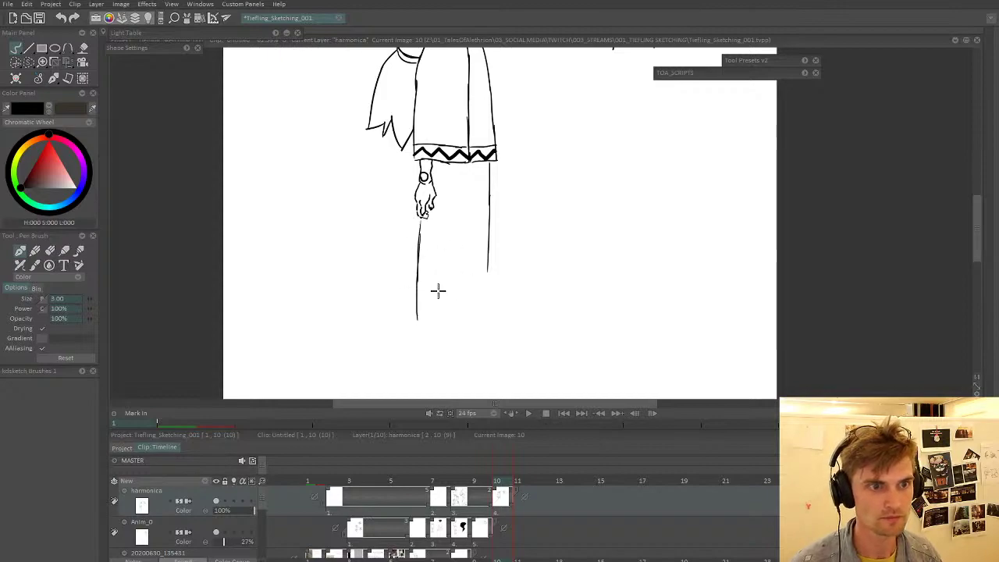
key(ctrl+z)
mouse_move(417, 274)
mouse_down()
mouse_move(416, 337)
mouse_move(466, 341)
mouse_move(457, 342)
mouse_move(485, 338)
mouse_move(487, 271)
mouse_up()
drag(489, 279, 498, 212)
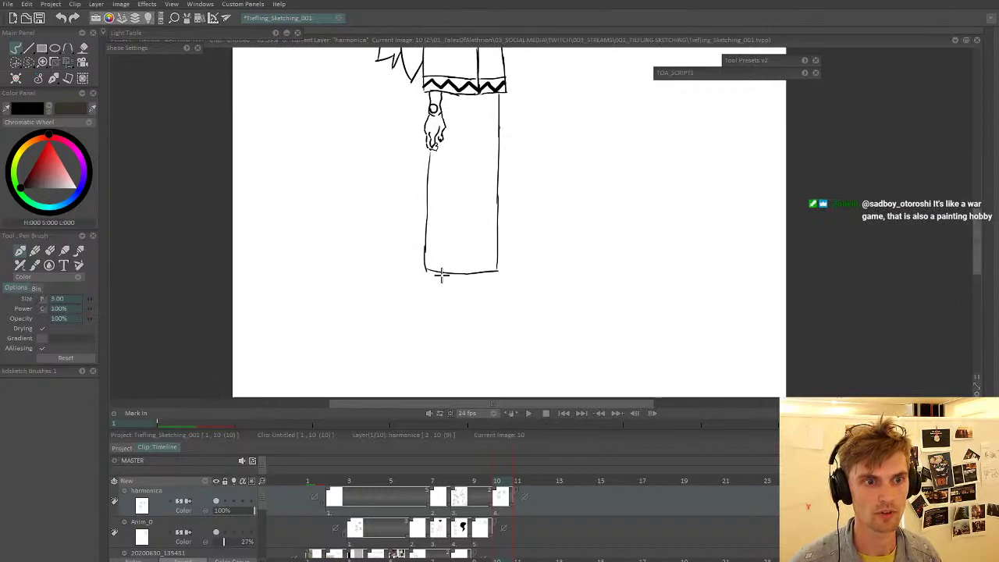
- Draw two thin legs with sandalled feet pointing right beneath the skirt's hem
mouse_move(441, 275)
mouse_down()
mouse_move(441, 322)
mouse_move(466, 338)
mouse_up()
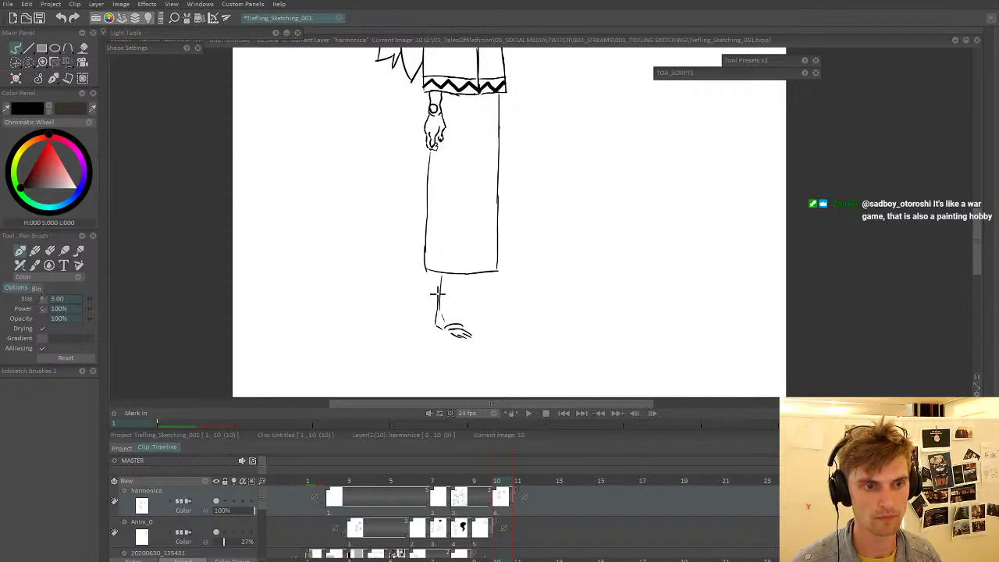
mouse_move(445, 277)
mouse_down()
mouse_move(451, 338)
mouse_move(431, 331)
mouse_move(469, 343)
mouse_up()
drag(485, 273, 487, 310)
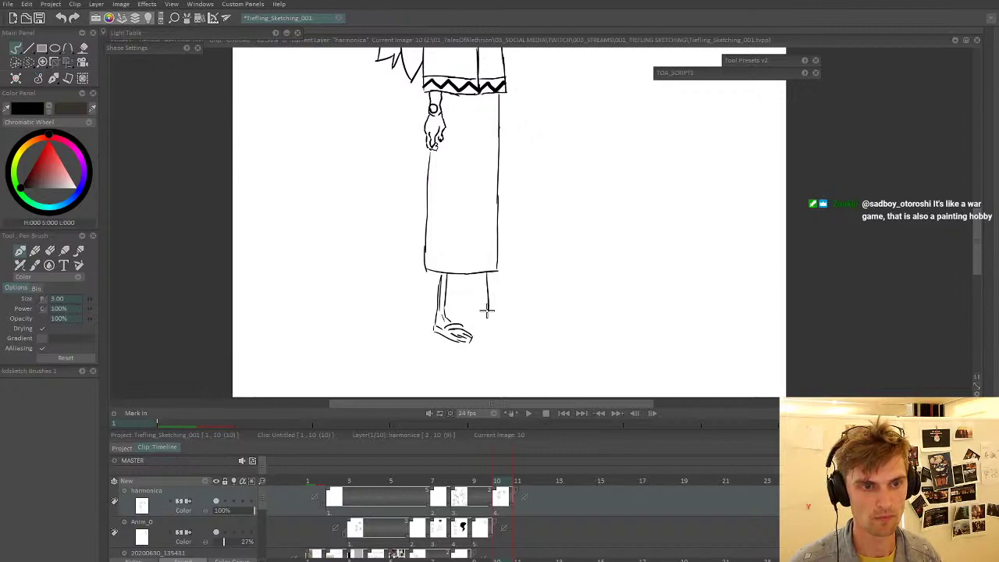
key(ctrl+z)
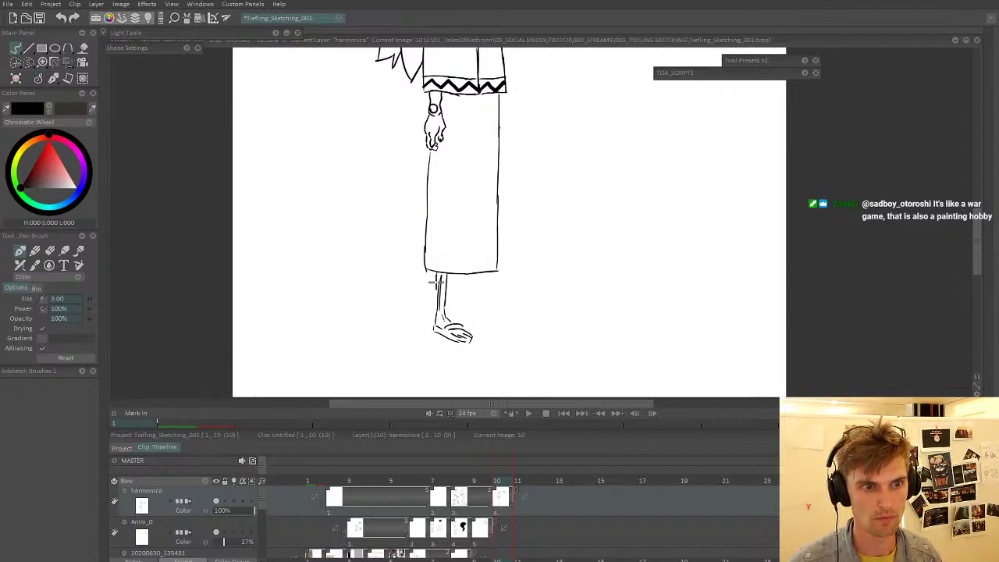
mouse_move(482, 273)
mouse_down()
mouse_move(476, 322)
mouse_move(515, 334)
mouse_move(499, 321)
mouse_move(508, 331)
mouse_move(468, 333)
mouse_move(504, 331)
mouse_up()
scroll(499, 349, down, 3)
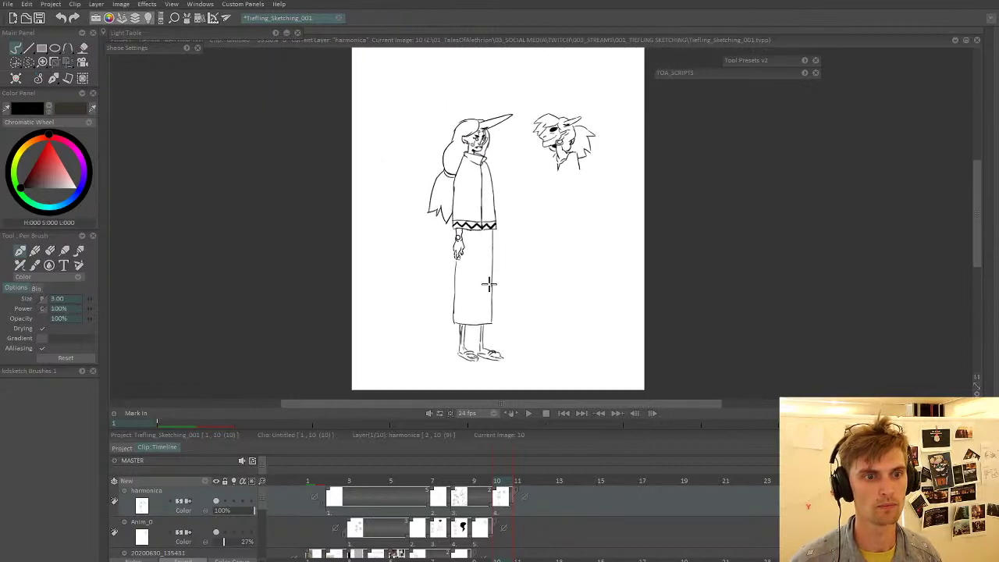
- Cut out the front foot with its ankle and place it slightly higher under the skirt
scroll(501, 342, up, 3)
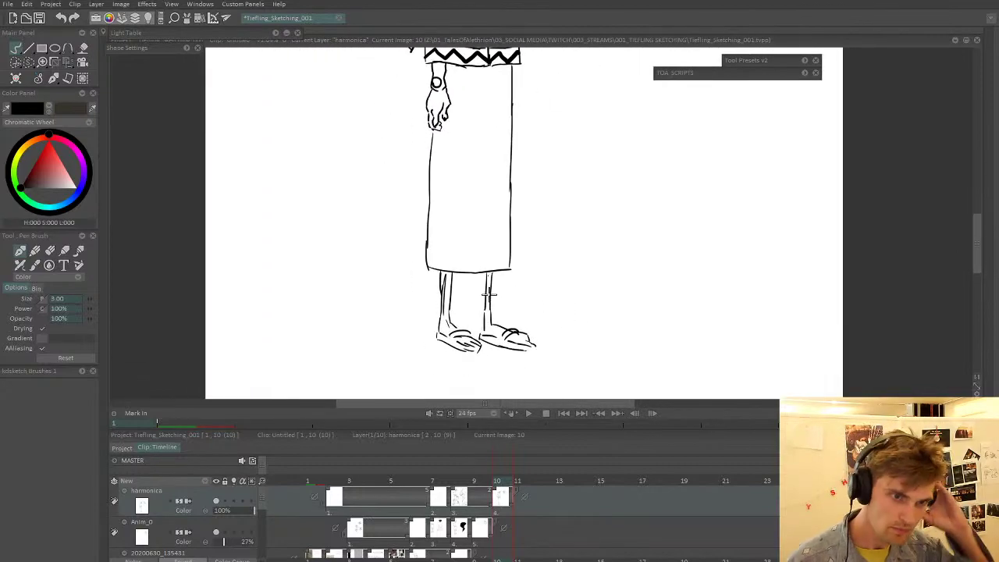
key(w)
drag(490, 300, 488, 310)
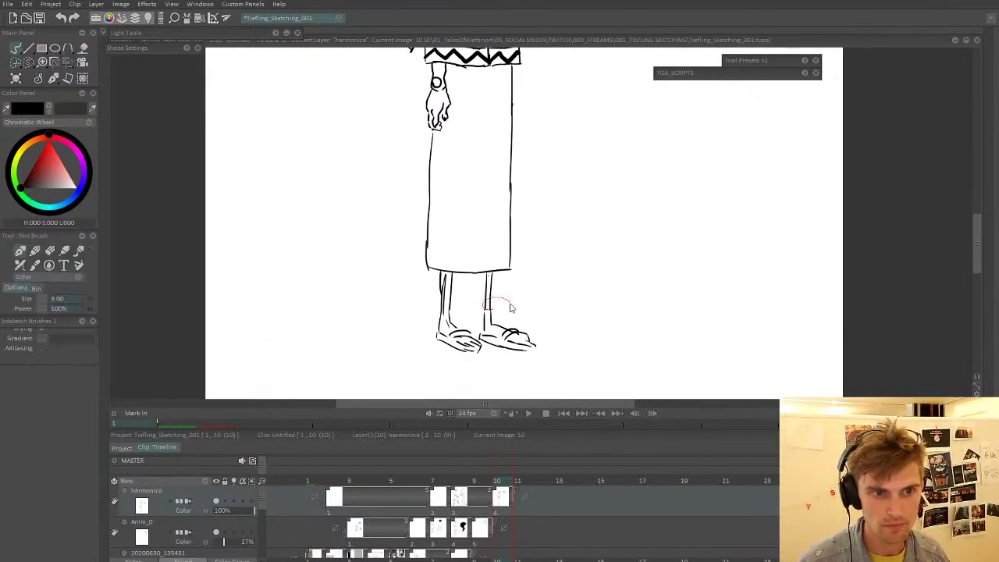
key(w)
mouse_move(563, 352)
mouse_down()
mouse_move(557, 360)
mouse_move(488, 356)
mouse_move(473, 336)
mouse_move(480, 306)
mouse_move(574, 335)
mouse_move(559, 358)
mouse_up()
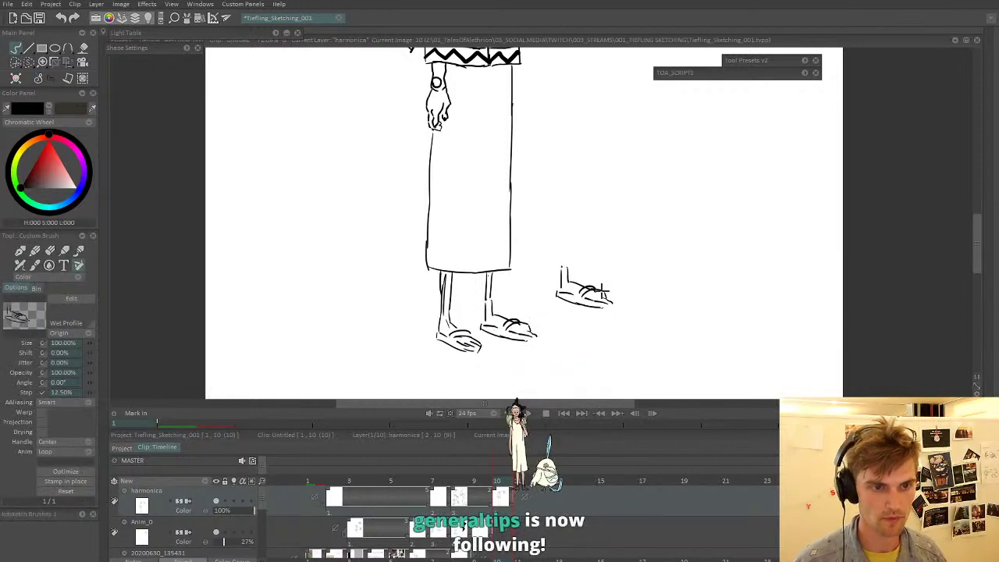
scroll(625, 256, down, 7)
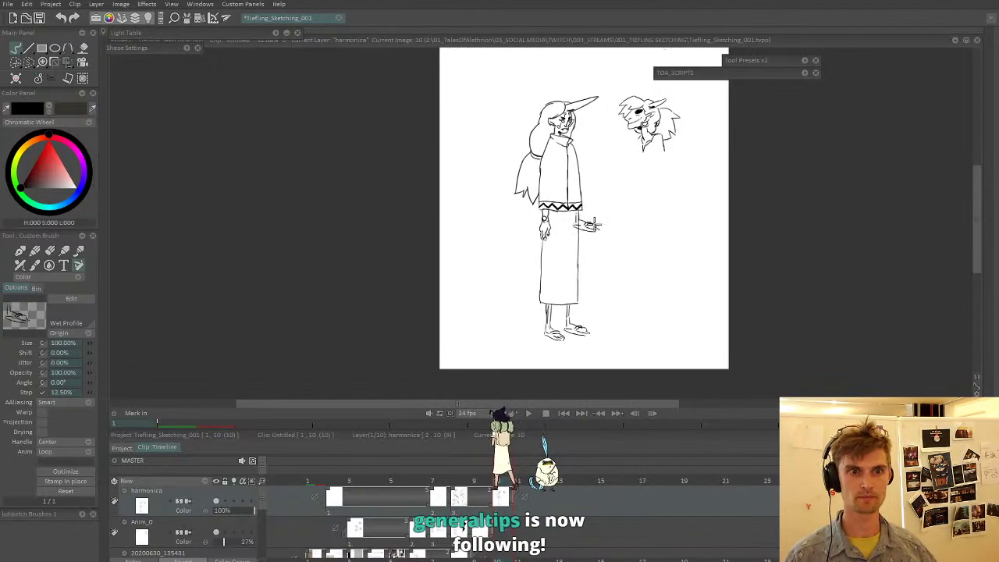
scroll(587, 226, up, 1)
scroll(593, 230, up, 1)
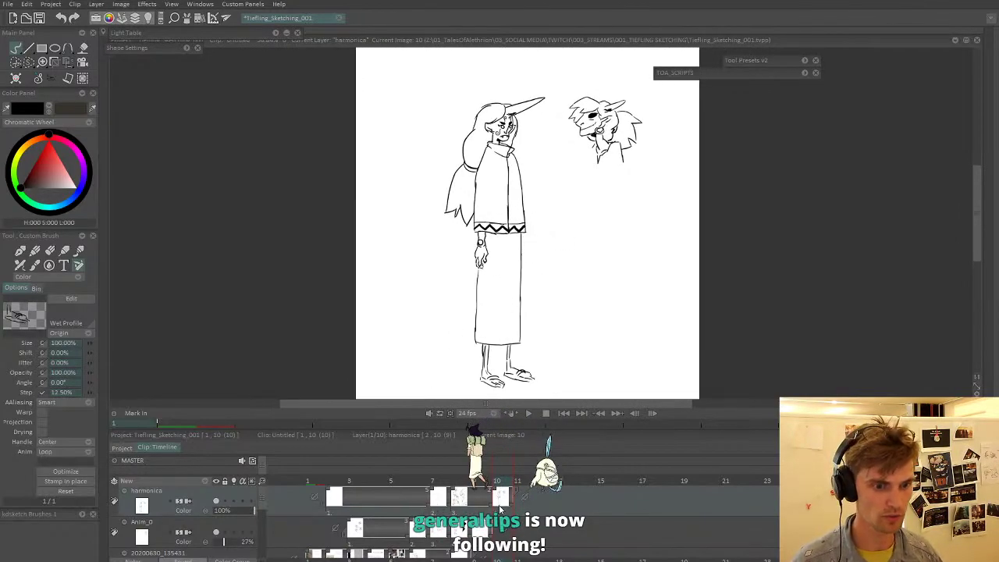
scroll(575, 307, down, 2)
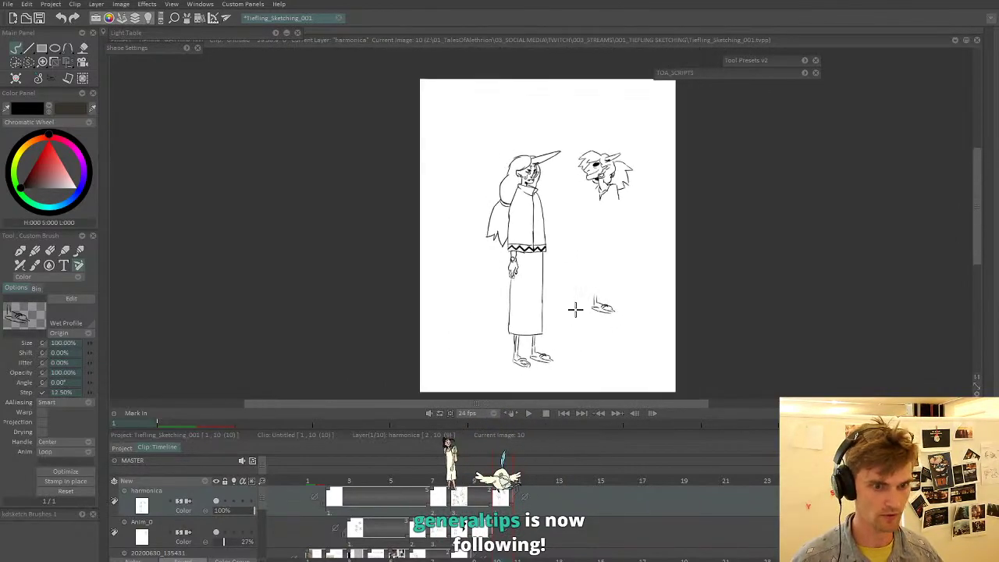
- Cut both sketches from the harmonica layer and place them on the Anim_0 layer at frame 10
key(w)
mouse_move(632, 246)
mouse_down()
mouse_move(677, 106)
mouse_move(580, 426)
mouse_move(649, 300)
mouse_up()
key(Down)
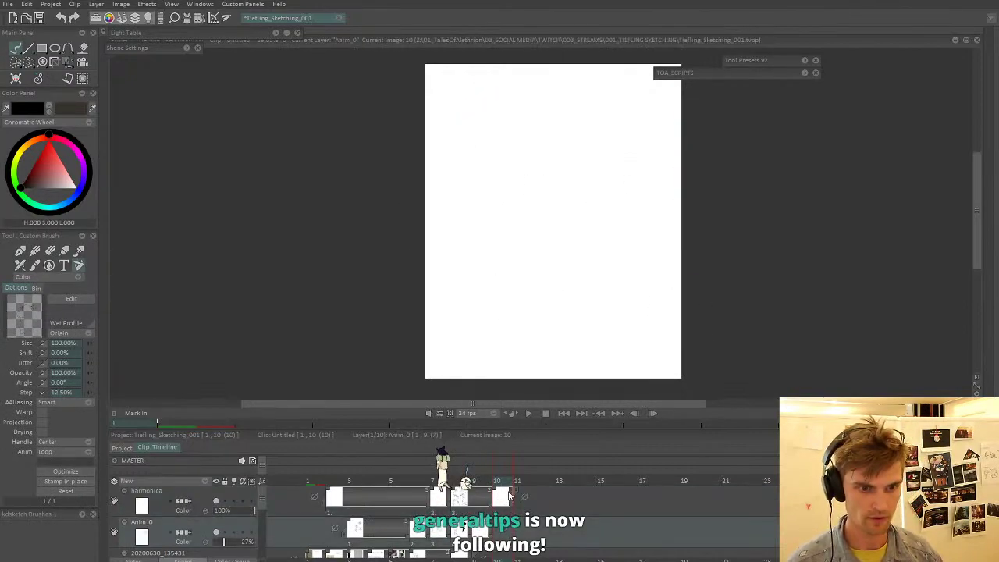
click(558, 232)
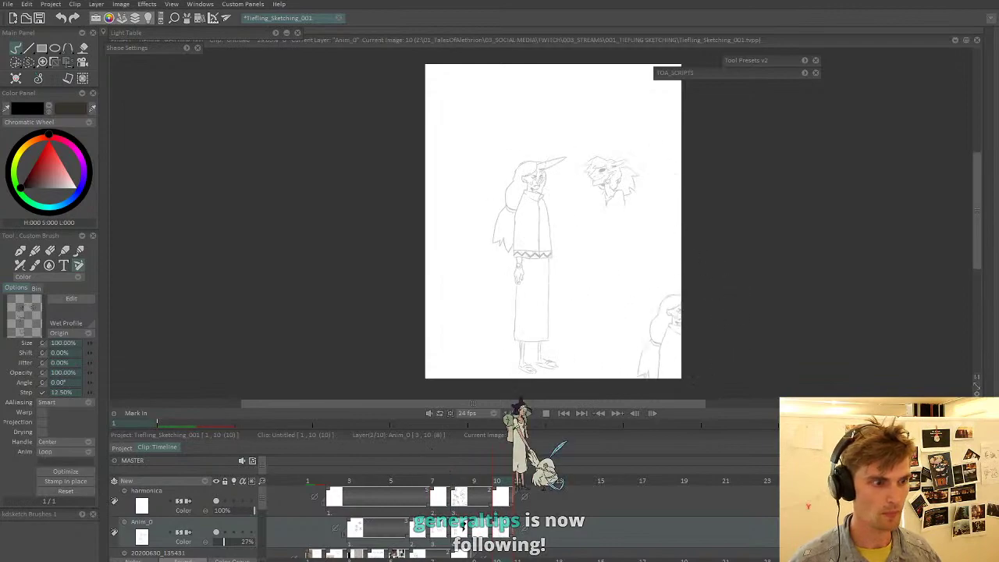
- Activate the harmonica layer and try inking the standing figure's eye over the faint sketch with the Pen Brush
click(21, 250)
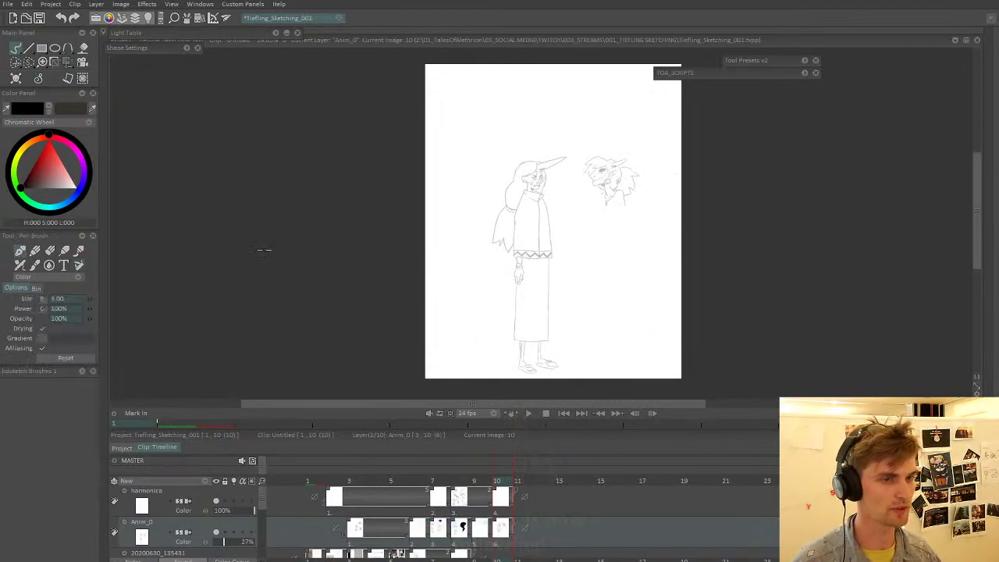
scroll(596, 323, up, 2)
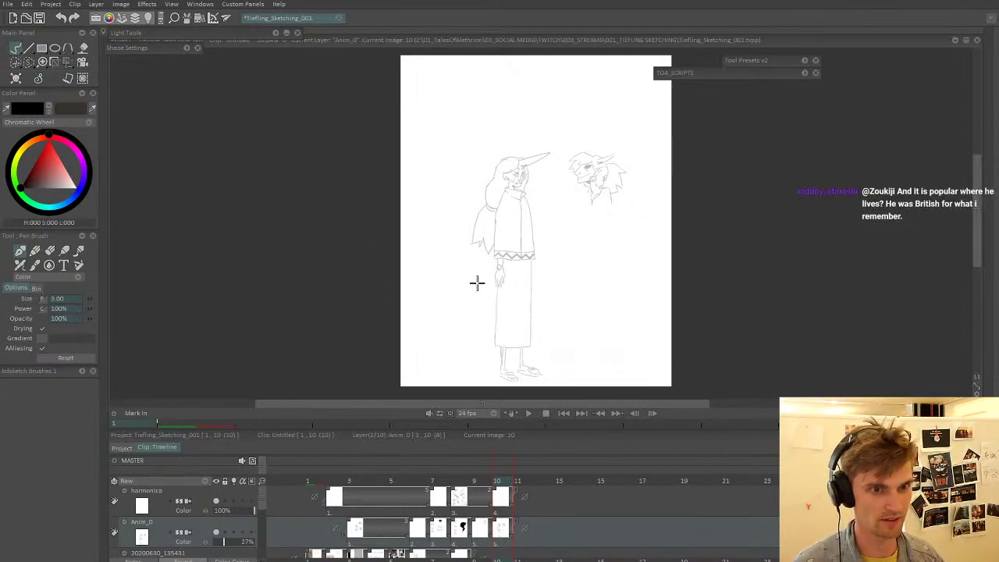
scroll(468, 277, up, 3)
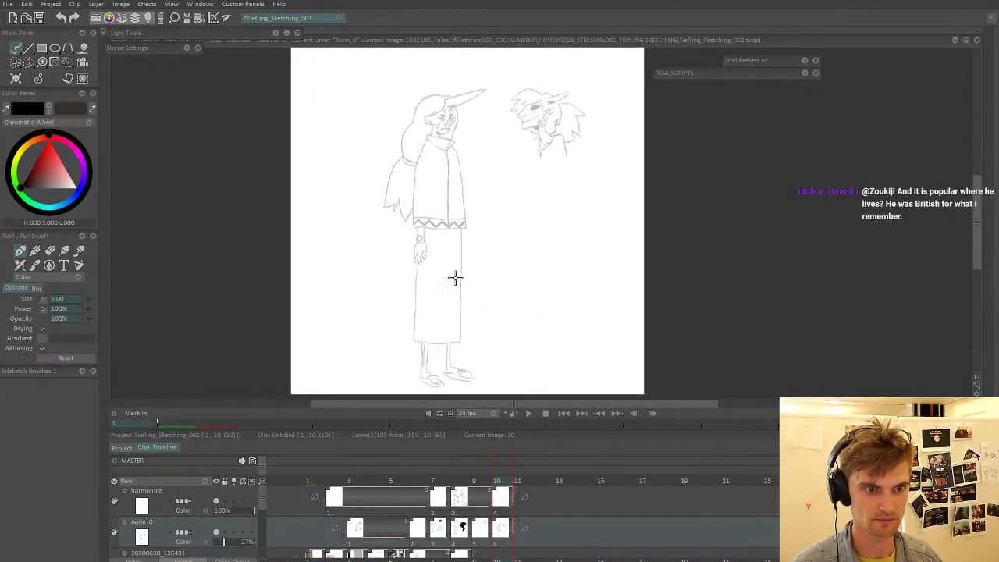
scroll(457, 272, up, 2)
scroll(441, 269, up, 4)
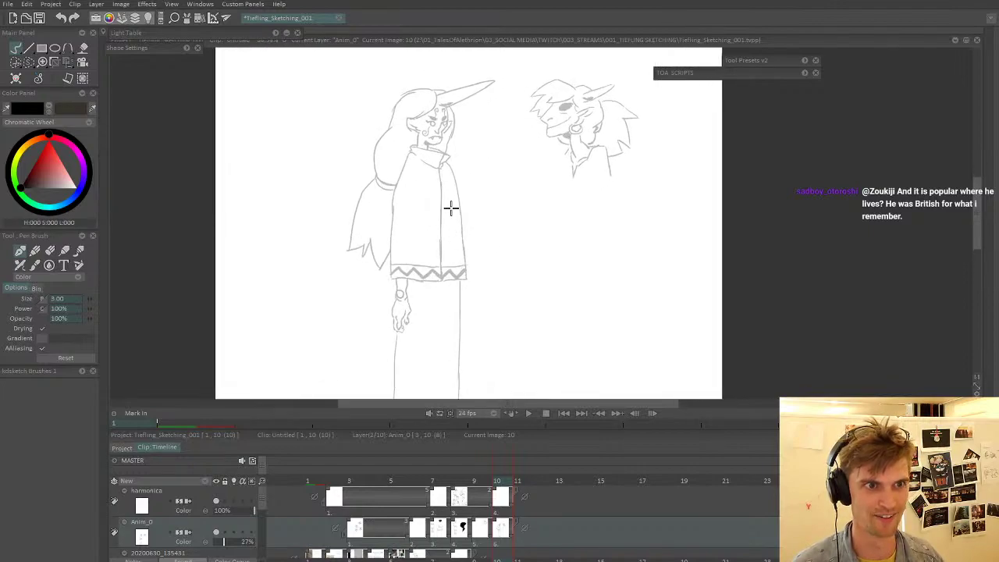
scroll(425, 259, up, 3)
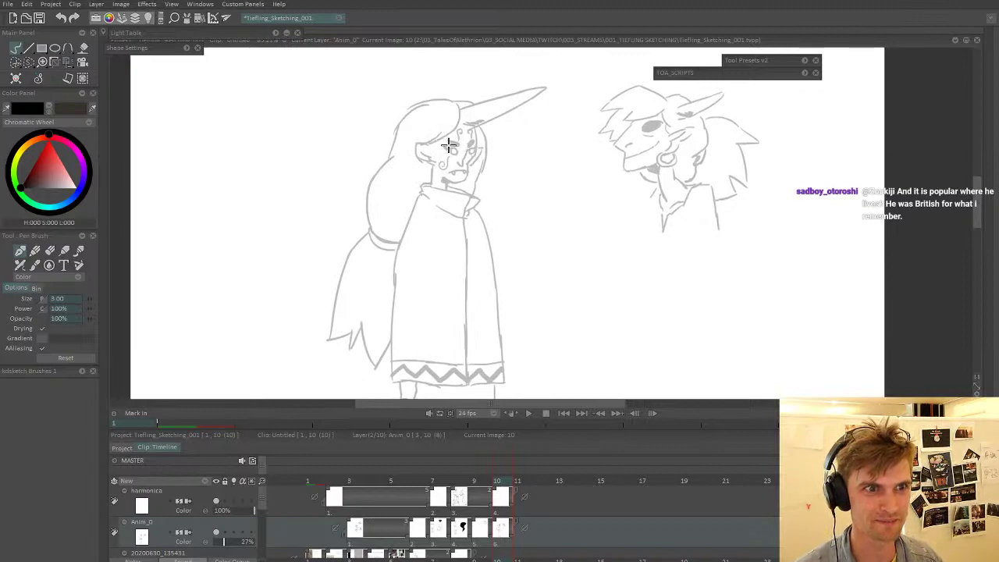
drag(472, 142, 450, 157)
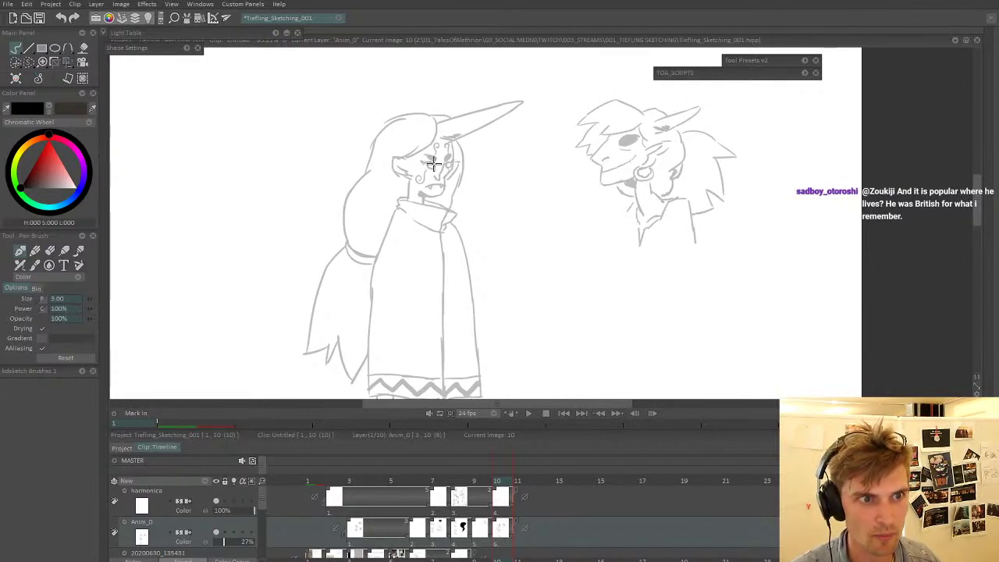
key(Up)
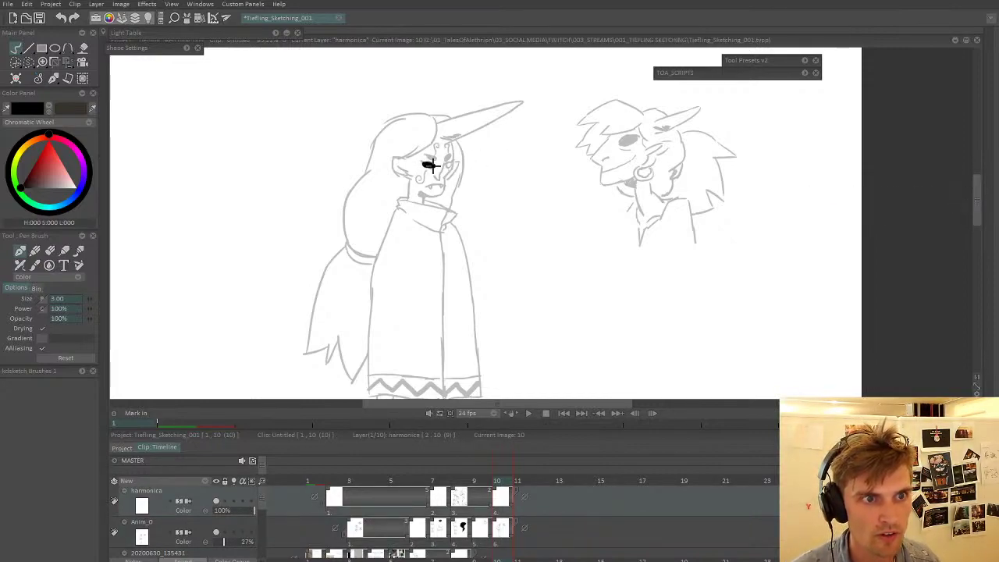
key(ctrl+z)
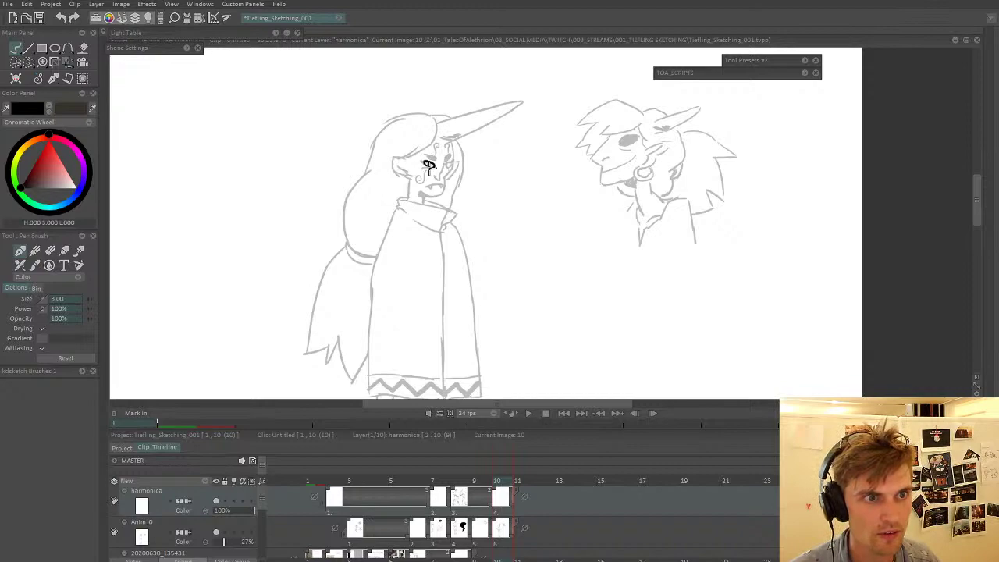
- Set the Pen Brush size to 1.5 and make its size Constant instead of pressure-driven
scroll(429, 164, up, 1)
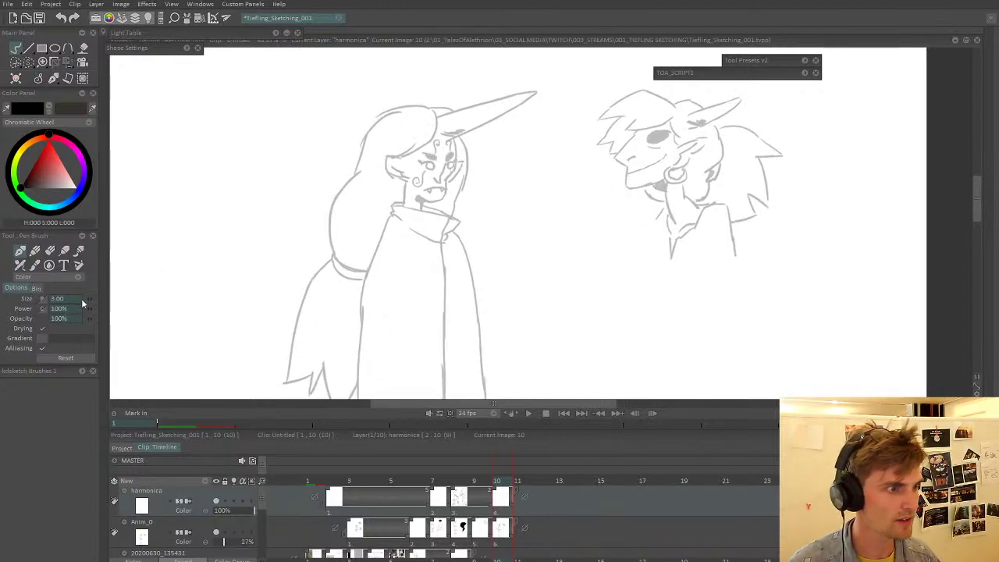
drag(80, 300, 51, 297)
text(1)
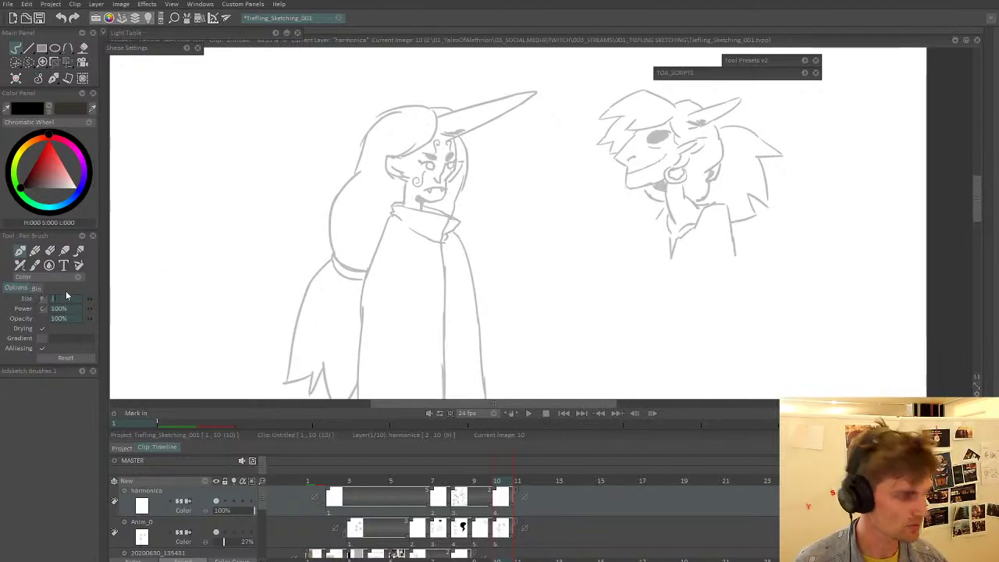
text(1.5)
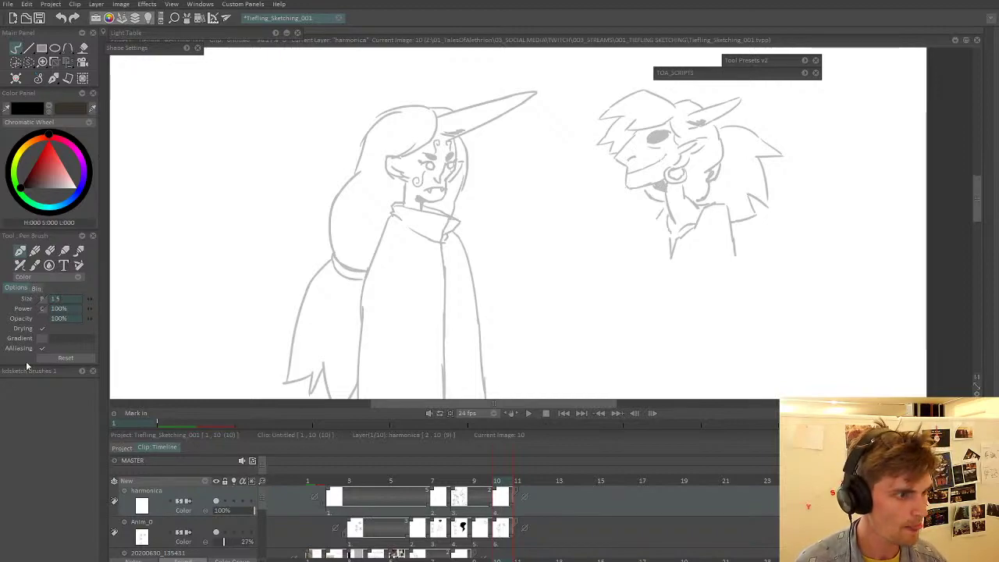
click(42, 298)
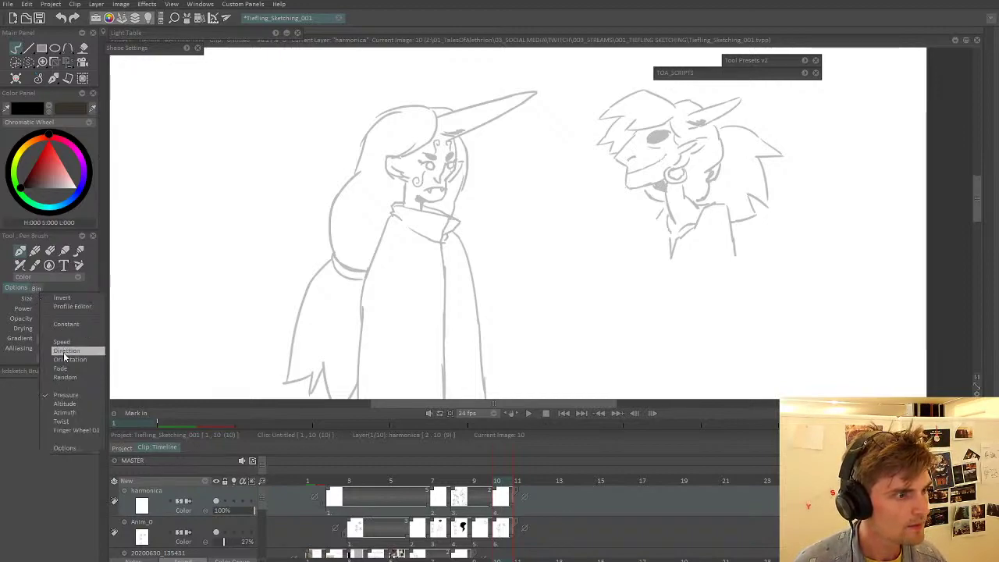
click(74, 325)
- Try inking the standing figure's near upper eyelid, undo the stroke, and set the brush size to 1
key(space)
mouse_move(397, 177)
mouse_down()
mouse_move(366, 236)
mouse_move(349, 319)
mouse_up()
mouse_move(349, 319)
mouse_down()
mouse_move(401, 348)
mouse_move(488, 226)
mouse_up()
drag(488, 226, 566, 228)
drag(502, 252, 523, 235)
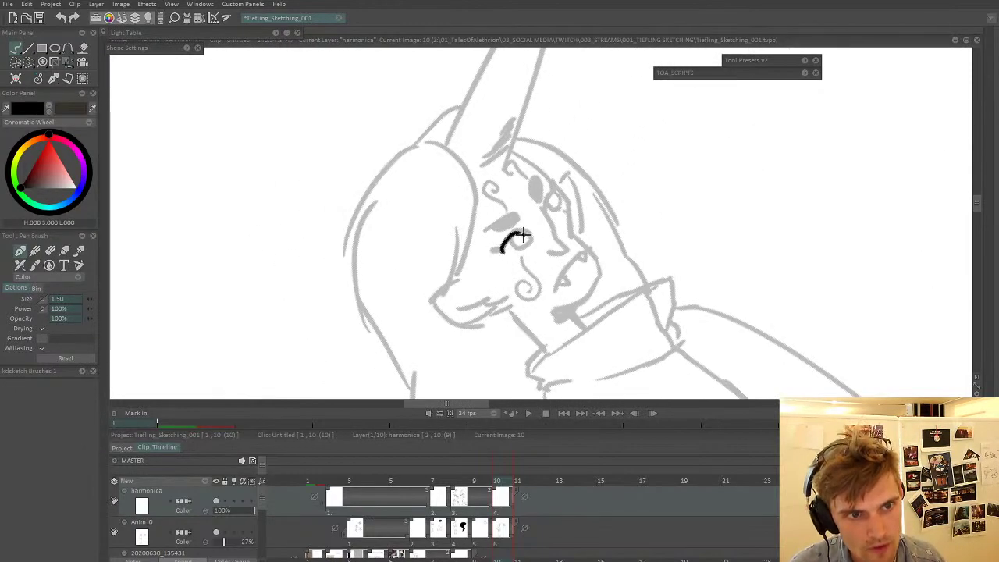
key(ctrl+z)
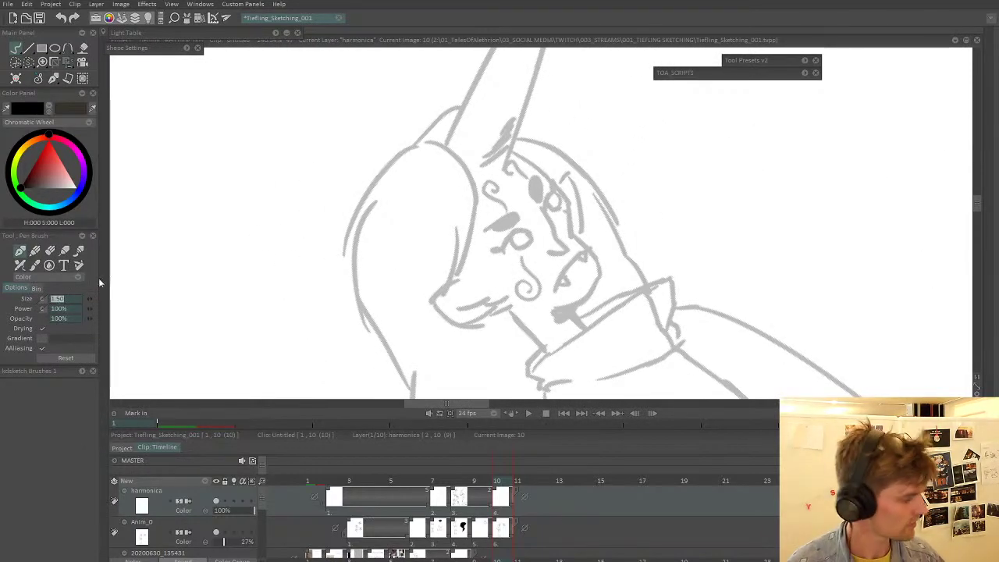
text(1)
key(Return)
- Ink the closed outlines of the standing figure's two eyes over the faint sketch, undoing unsatisfactory strokes
mouse_move(502, 249)
mouse_down()
mouse_move(536, 231)
mouse_move(527, 232)
mouse_up()
key(ctrl+z)
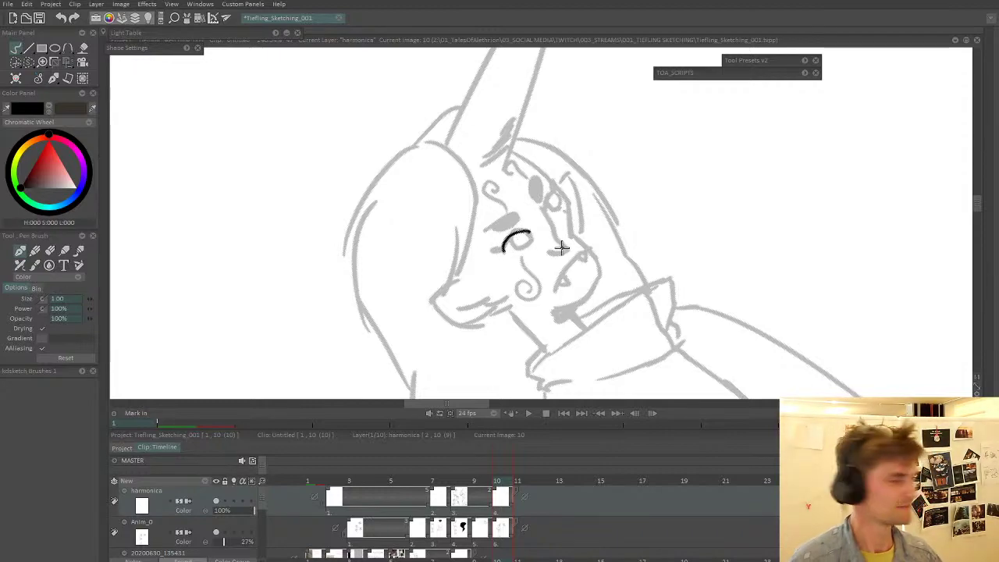
mouse_move(505, 251)
mouse_down()
mouse_move(530, 244)
mouse_move(526, 251)
mouse_move(552, 193)
mouse_move(555, 217)
mouse_move(547, 209)
mouse_up()
key(ctrl+z)
key(ctrl+z)
key(ctrl+z)
mouse_move(596, 187)
mouse_down()
mouse_move(553, 332)
mouse_move(350, 279)
mouse_move(466, 346)
mouse_move(494, 339)
mouse_up()
drag(506, 262, 548, 241)
drag(423, 301, 487, 351)
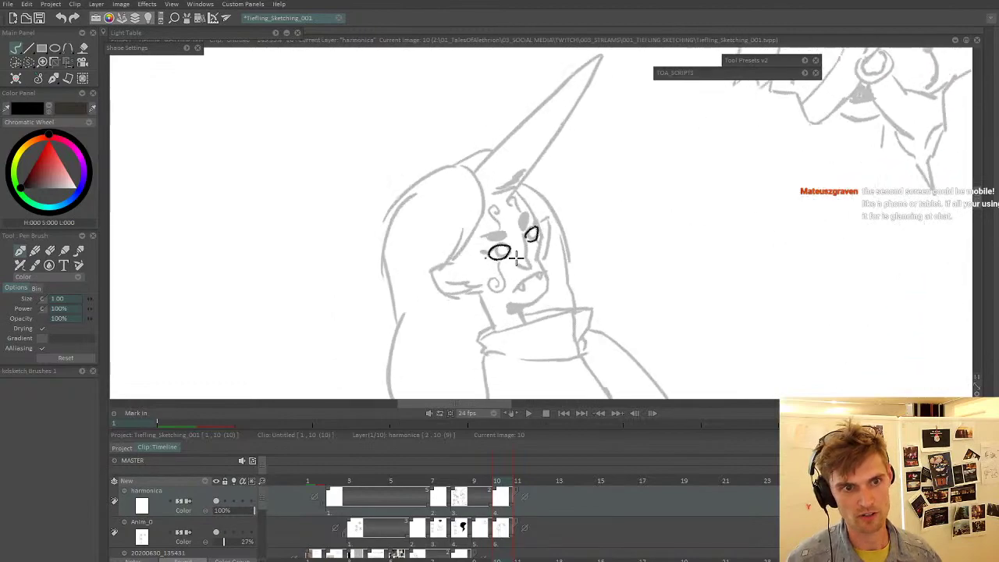
- Ink the standing figure's curved mouth line and the spiral marking on the near cheek
scroll(508, 263, up, 2)
drag(497, 304, 564, 272)
key(ctrl+z)
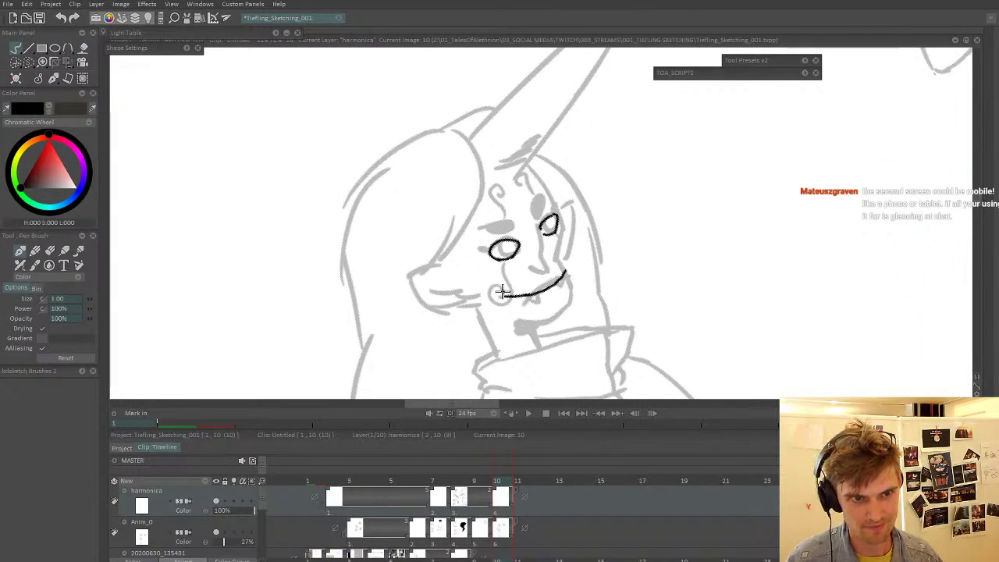
drag(503, 267, 490, 287)
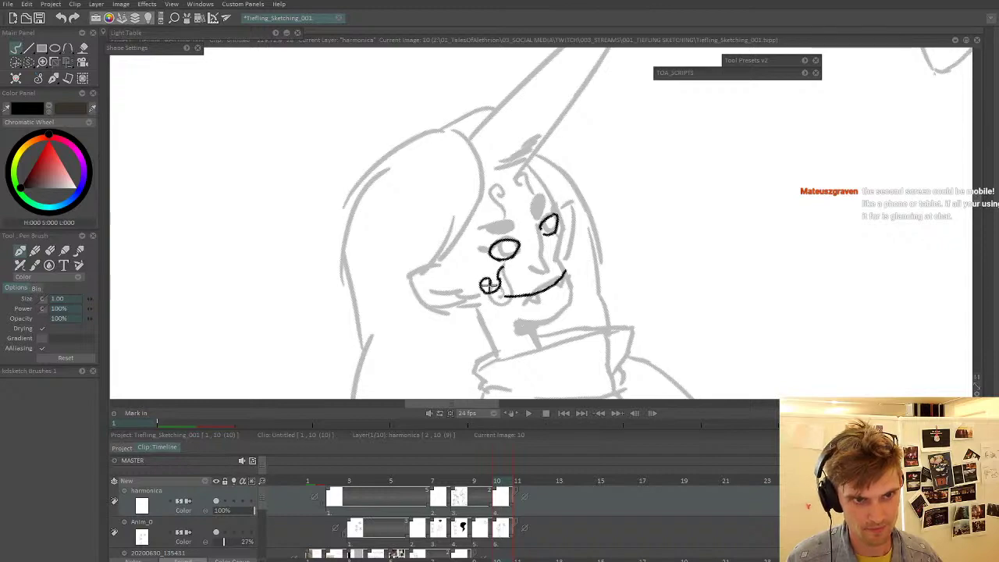
- Ink the face's far contour and rounded chin with shading strokes under the jaw, then return to frame 10
mouse_move(554, 228)
mouse_down()
mouse_move(551, 317)
mouse_move(532, 285)
mouse_up()
mouse_move(504, 224)
mouse_down()
mouse_move(538, 202)
mouse_move(561, 143)
mouse_up()
mouse_move(505, 223)
mouse_down()
mouse_move(525, 185)
mouse_move(505, 224)
mouse_up()
mouse_move(475, 254)
mouse_down()
mouse_move(473, 283)
mouse_move(561, 269)
mouse_move(542, 277)
mouse_move(515, 322)
mouse_move(518, 365)
mouse_move(551, 361)
mouse_up()
key(ctrl+z)
key(Right)
drag(499, 279, 375, 233)
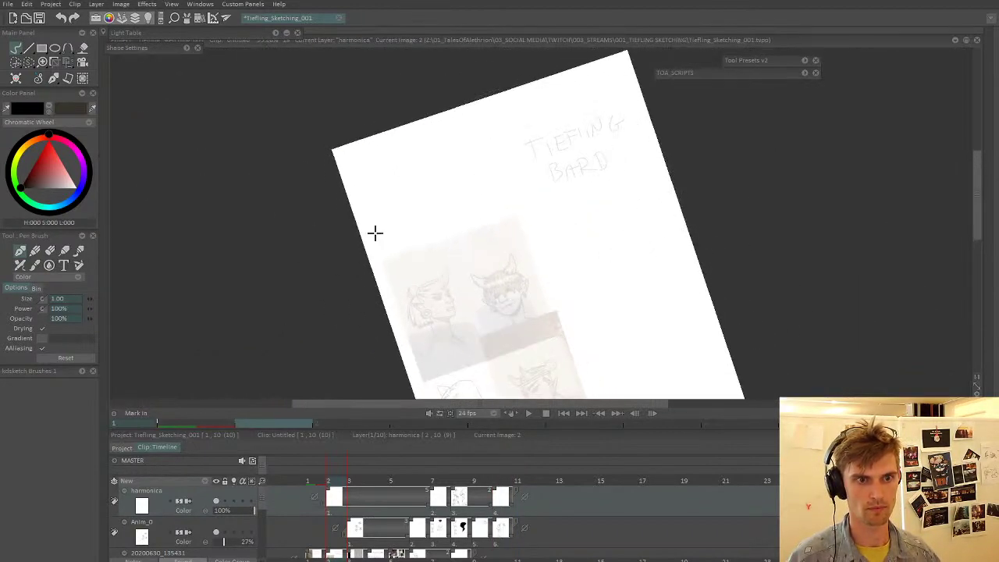
click(505, 513)
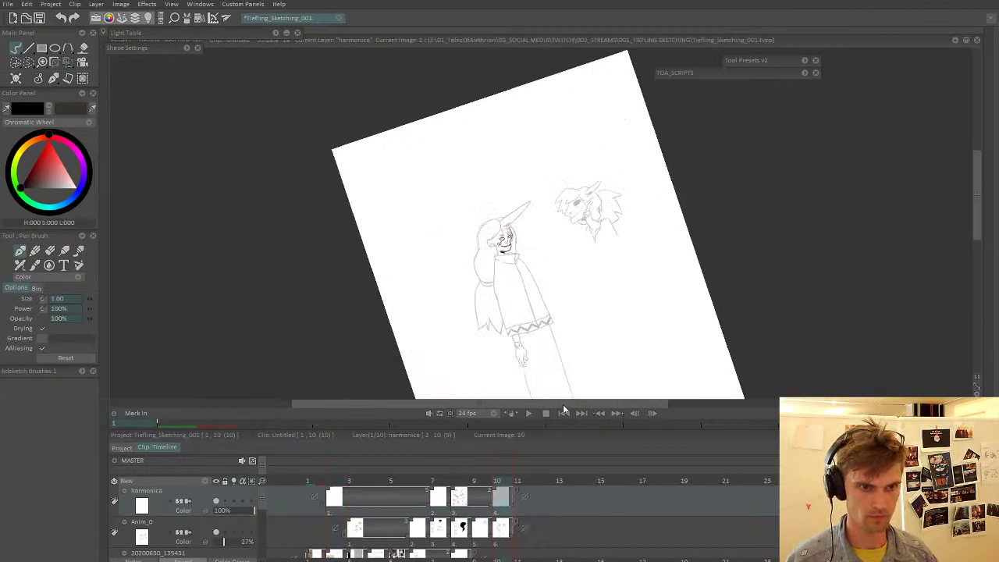
- Ink the nose from the brow to its tip and the two sides of the neck
drag(557, 248, 541, 252)
drag(515, 301, 524, 304)
mouse_move(502, 238)
mouse_down()
mouse_move(561, 239)
mouse_move(481, 258)
mouse_move(545, 251)
mouse_move(459, 249)
mouse_up()
scroll(459, 248, up, 4)
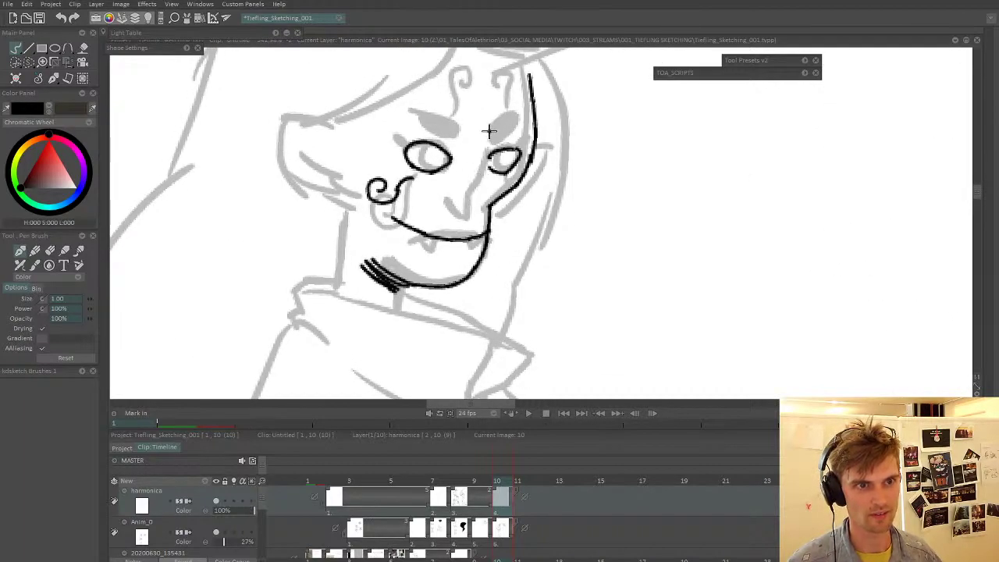
mouse_move(491, 130)
mouse_down()
mouse_move(469, 217)
mouse_move(468, 208)
mouse_up()
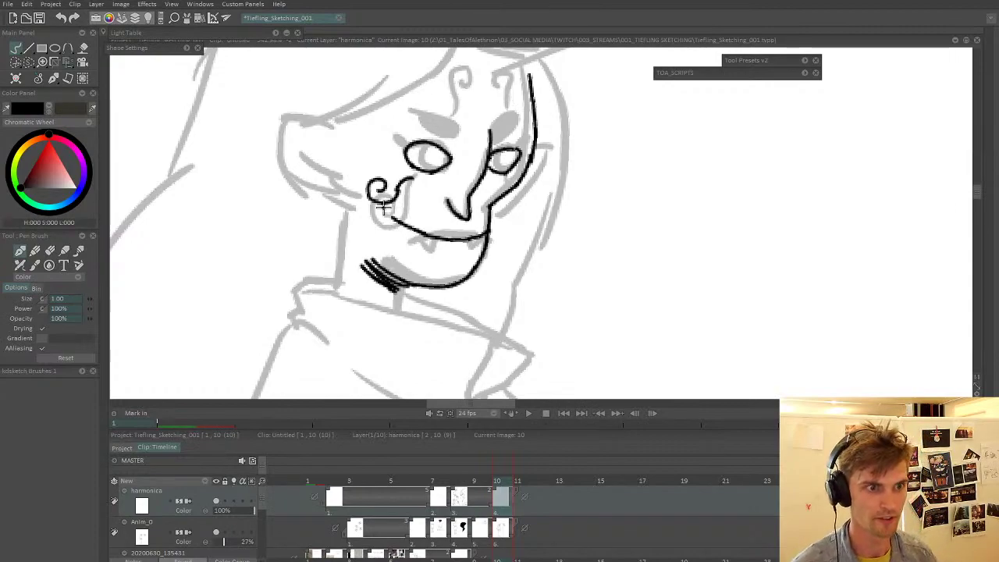
drag(340, 291, 345, 204)
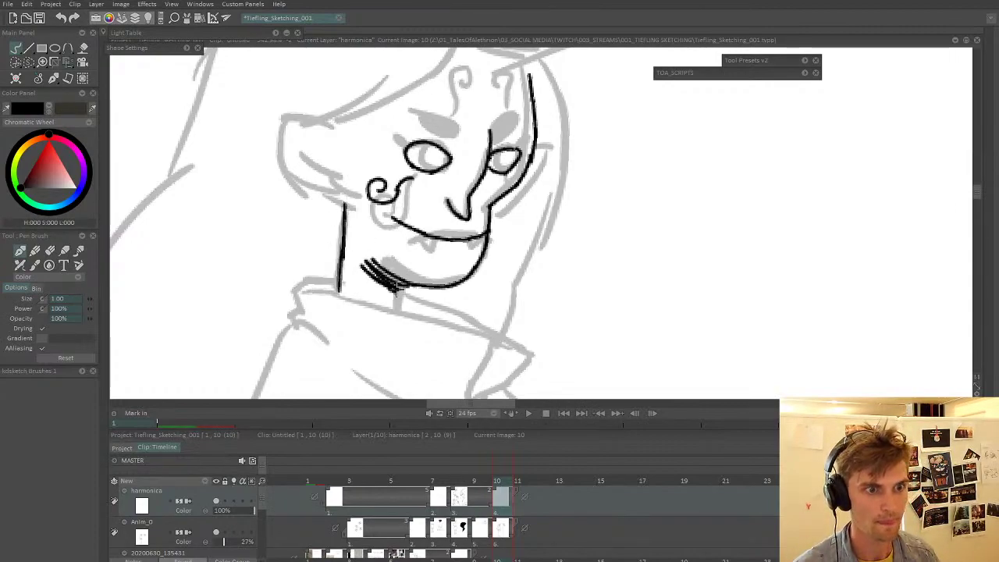
drag(397, 309, 393, 287)
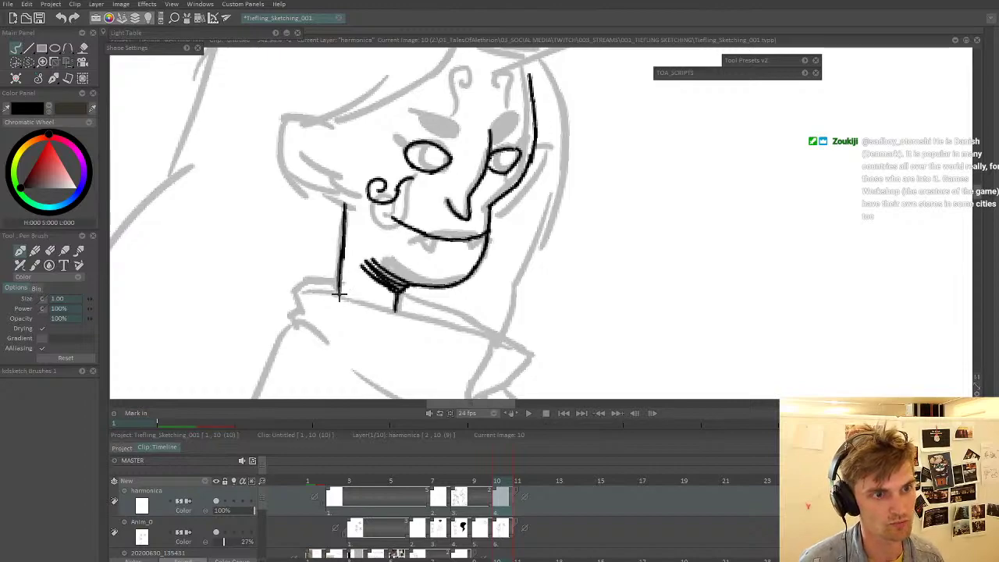
- Ink the high collar's crumpled back edge, upper opening and folded front point around the neck
mouse_move(338, 285)
mouse_down()
mouse_move(320, 350)
mouse_move(364, 249)
mouse_move(358, 261)
mouse_move(397, 218)
mouse_up()
drag(308, 243, 345, 351)
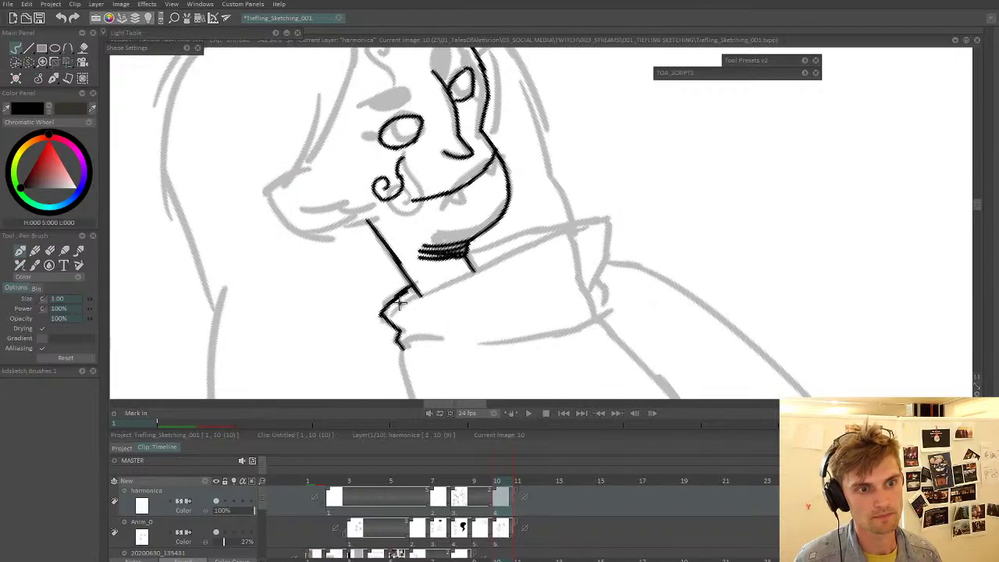
mouse_move(382, 314)
mouse_down()
mouse_move(494, 258)
mouse_move(606, 221)
mouse_up()
drag(469, 249, 590, 222)
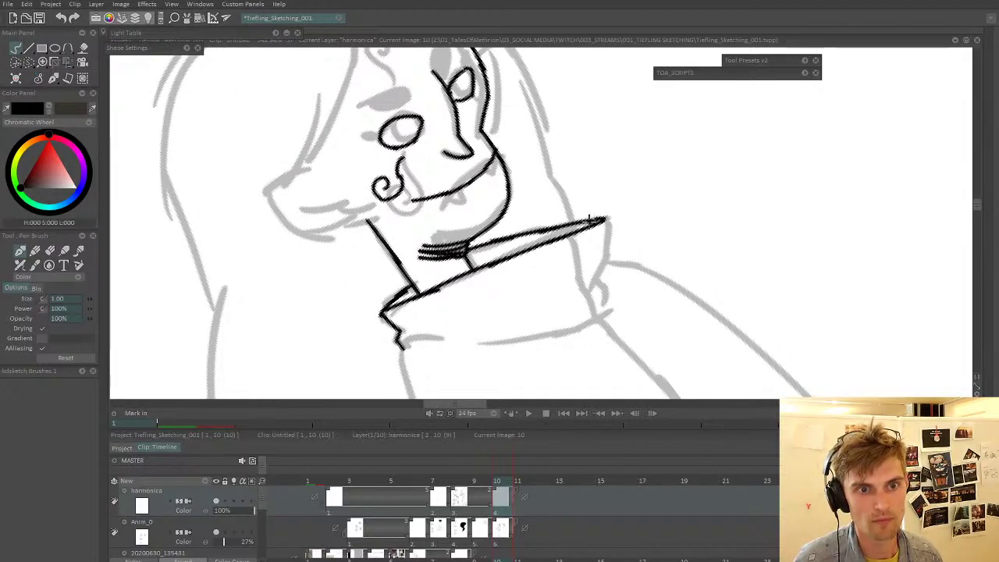
drag(613, 261, 576, 296)
mouse_move(593, 259)
mouse_down()
mouse_move(536, 332)
mouse_move(543, 241)
mouse_up()
drag(364, 175, 357, 190)
drag(318, 191, 142, 276)
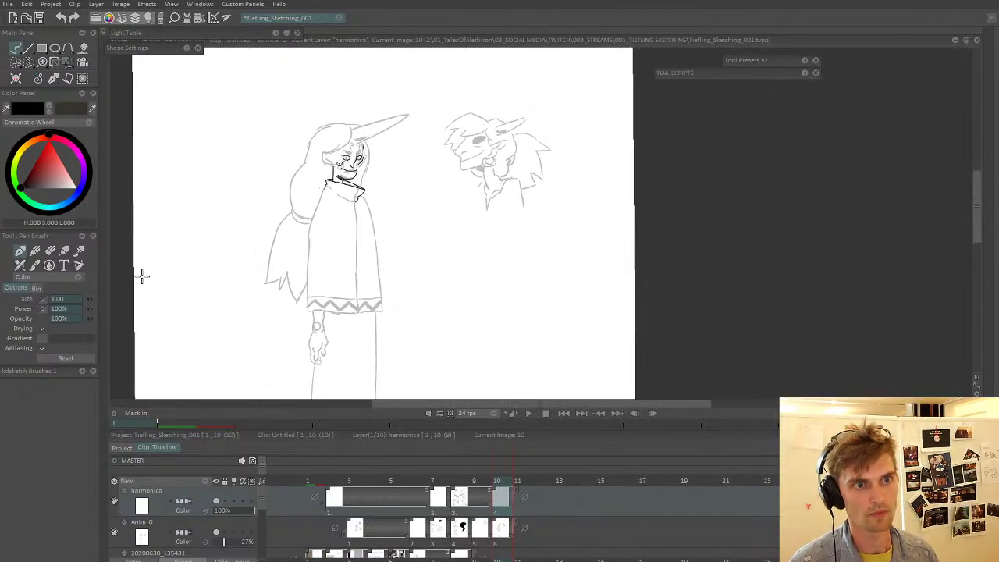
- Ink short crease lines beneath the standing figure's eyes
scroll(344, 176, up, 5)
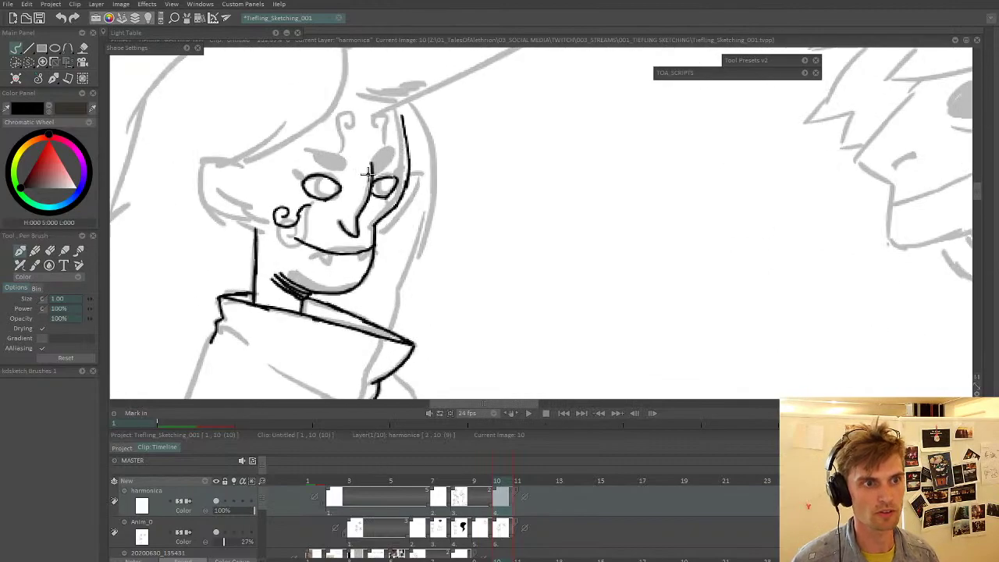
scroll(368, 173, up, 2)
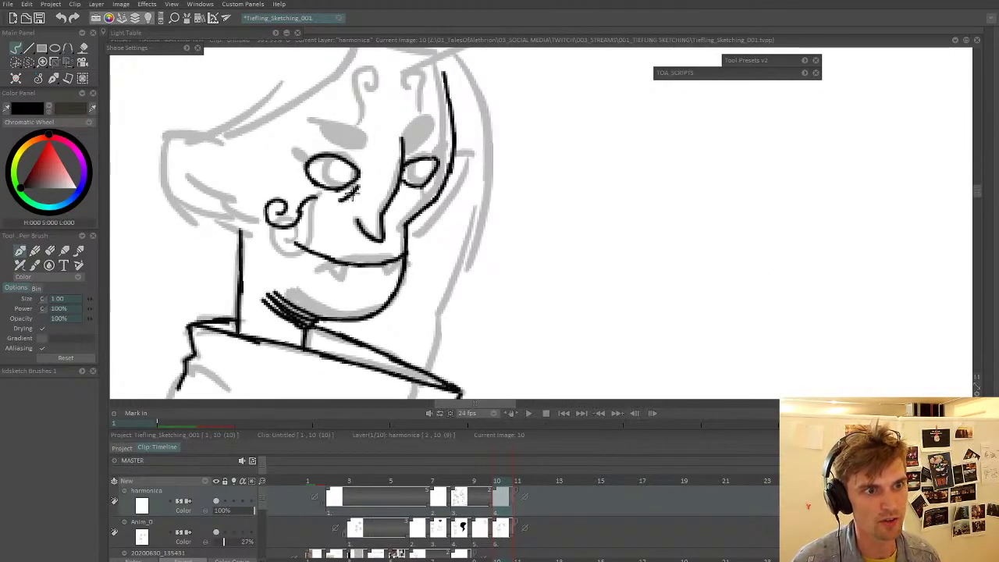
scroll(351, 194, down, 3)
scroll(336, 226, up, 3)
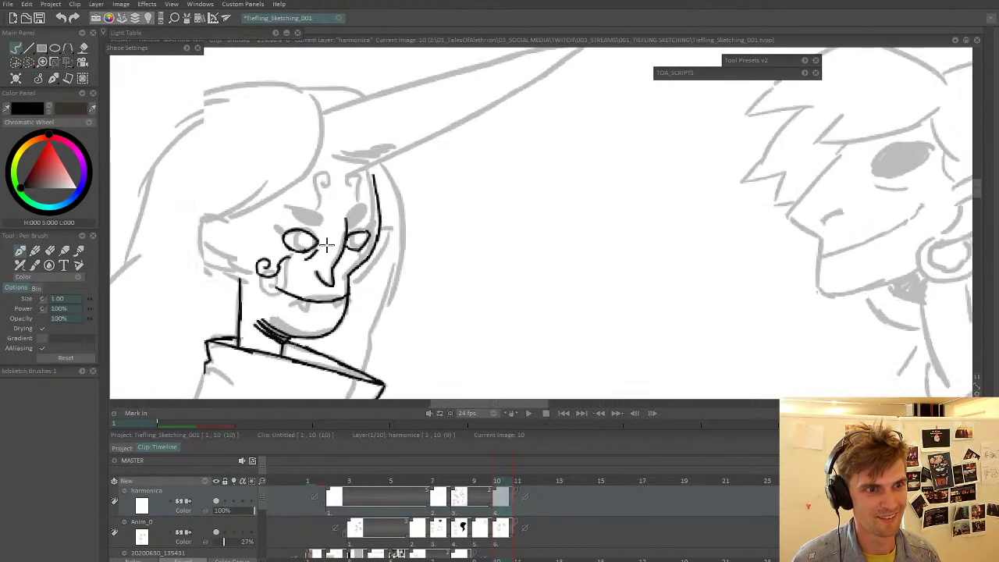
scroll(326, 245, up, 1)
drag(357, 252, 369, 256)
- Ink the outlines of both eyebrows and the spiral marking on the forehead above the near brow
key(space)
drag(219, 245, 239, 335)
mouse_move(321, 313)
mouse_down()
mouse_move(428, 291)
mouse_move(437, 251)
mouse_move(459, 266)
mouse_move(395, 274)
mouse_up()
mouse_move(487, 239)
mouse_down()
mouse_move(485, 220)
mouse_move(508, 197)
mouse_move(500, 249)
mouse_up()
mouse_move(550, 214)
mouse_down()
mouse_move(543, 236)
mouse_move(463, 194)
mouse_move(638, 310)
mouse_up()
drag(515, 250, 517, 281)
mouse_move(446, 233)
mouse_down()
mouse_move(435, 200)
mouse_move(445, 197)
mouse_up()
mouse_move(464, 157)
mouse_down()
mouse_move(410, 225)
mouse_move(337, 272)
mouse_up()
- Ink the long pointed horn's upper and lower edges and the short wrinkle strokes at its base
scroll(364, 235, down, 3)
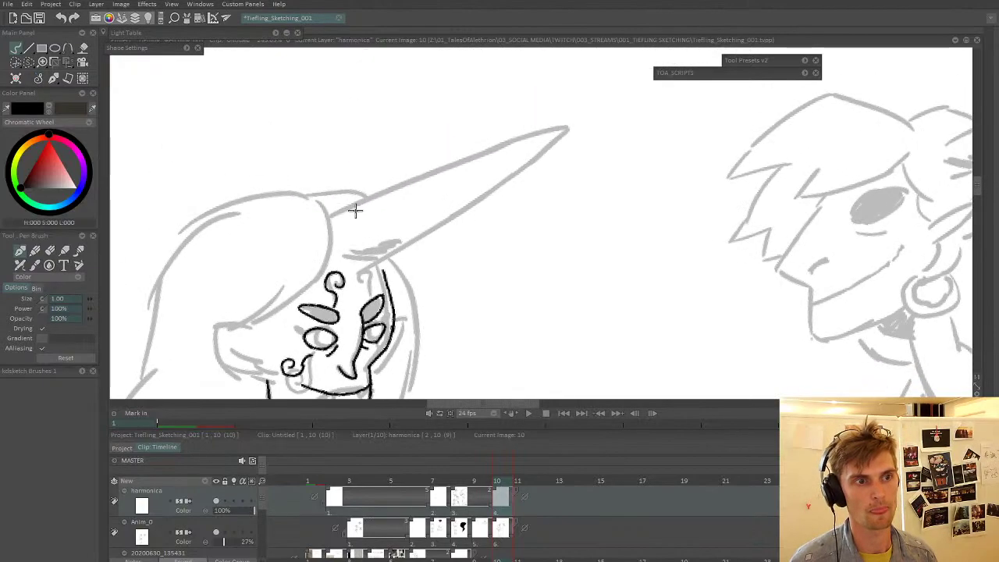
mouse_move(323, 217)
mouse_down()
mouse_move(557, 127)
mouse_move(421, 243)
mouse_move(364, 275)
mouse_move(373, 255)
mouse_move(405, 243)
mouse_up()
drag(382, 254, 406, 245)
mouse_move(366, 281)
mouse_down()
mouse_move(397, 229)
mouse_move(413, 168)
mouse_up()
- Ink the fringe's edge from the horn down to the pointed near ear, redoing the first hair stroke
drag(377, 119, 332, 210)
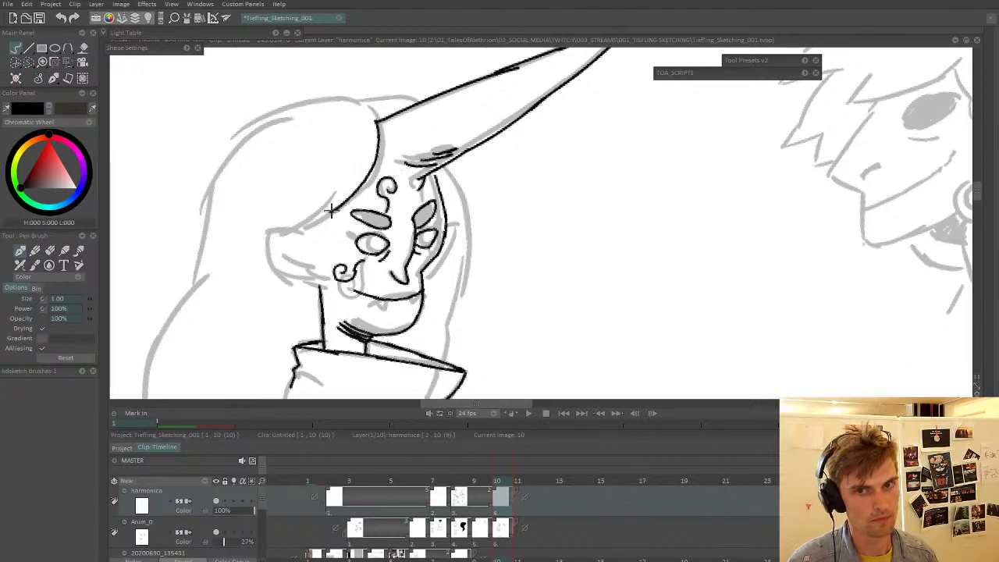
scroll(331, 209, down, 4)
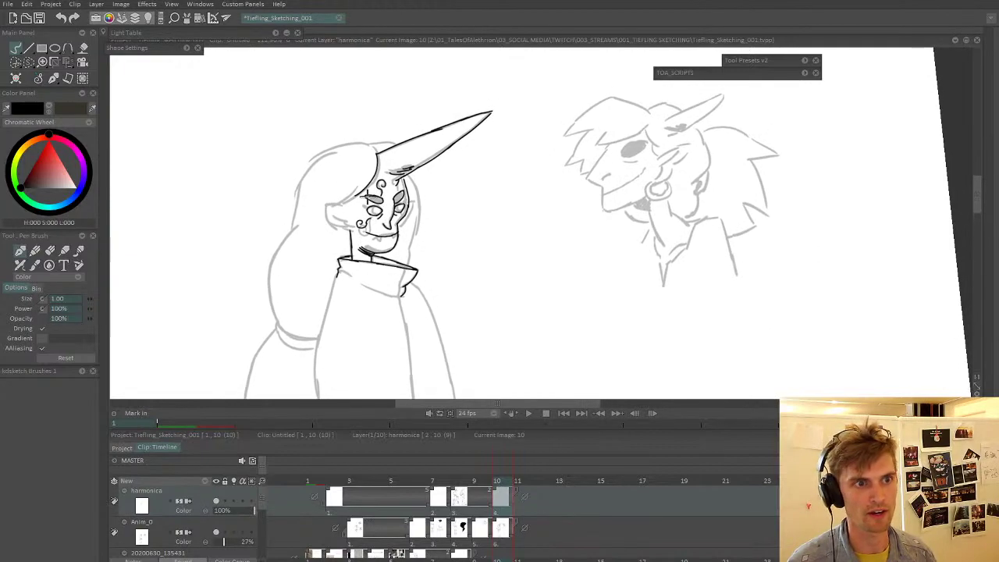
scroll(367, 198, up, 4)
key(ctrl+z)
mouse_move(394, 111)
mouse_down()
mouse_move(375, 179)
mouse_move(361, 172)
mouse_move(360, 182)
mouse_move(320, 191)
mouse_move(326, 205)
mouse_move(295, 209)
mouse_move(340, 246)
mouse_up()
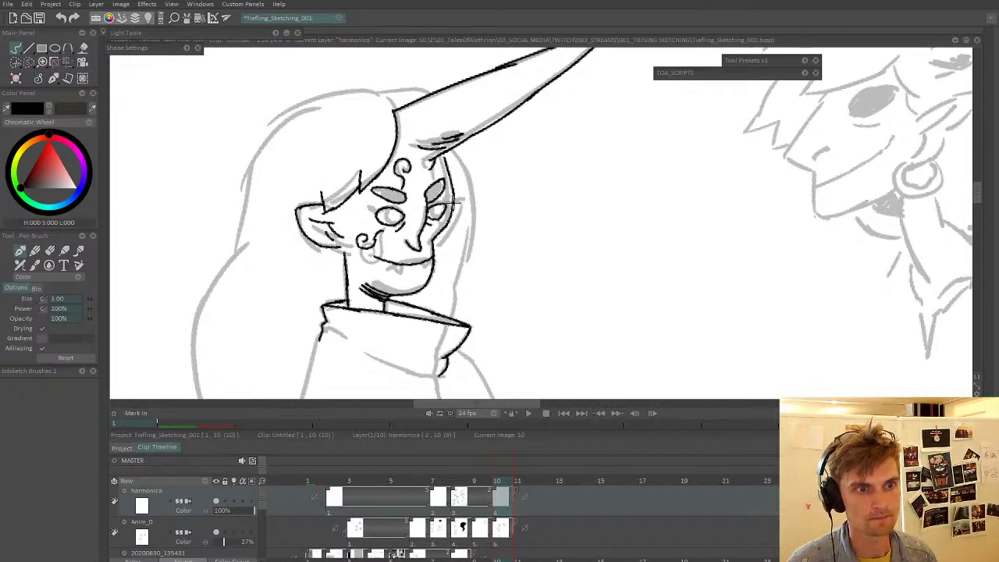
- Ink the far ear beside the face and a small hoop earring on the near ear
mouse_move(454, 201)
mouse_down()
mouse_move(469, 212)
mouse_move(439, 242)
mouse_up()
drag(479, 196, 470, 210)
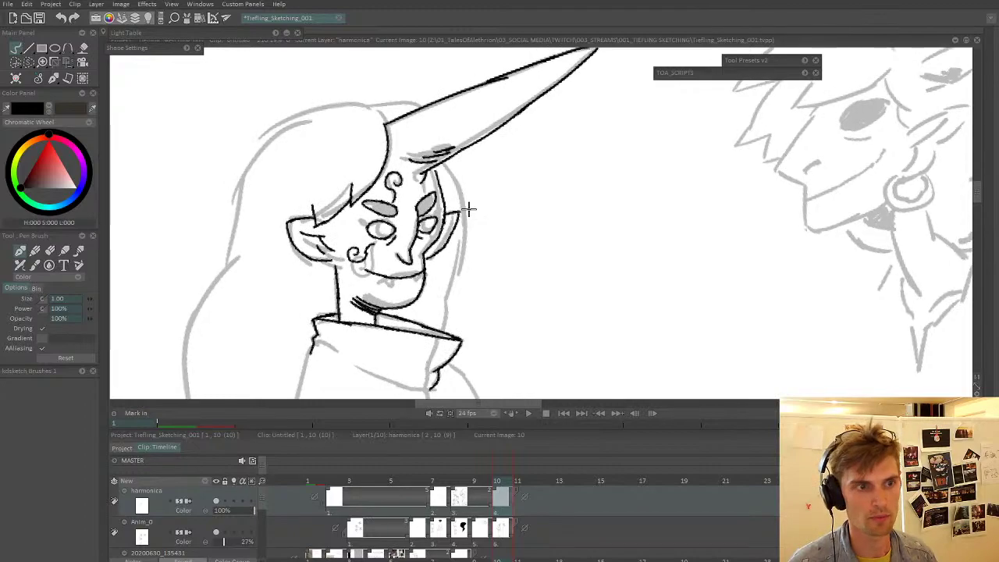
drag(315, 262, 332, 267)
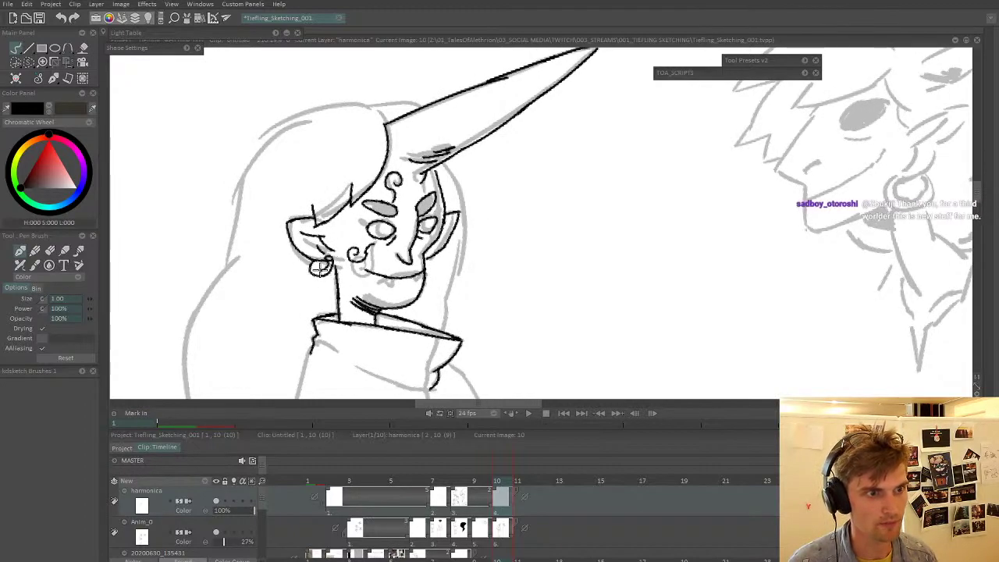
- Ink the hair's crown behind the horn and its outer contour down the back of the head
mouse_move(401, 210)
mouse_down()
mouse_move(371, 224)
mouse_move(385, 253)
mouse_up()
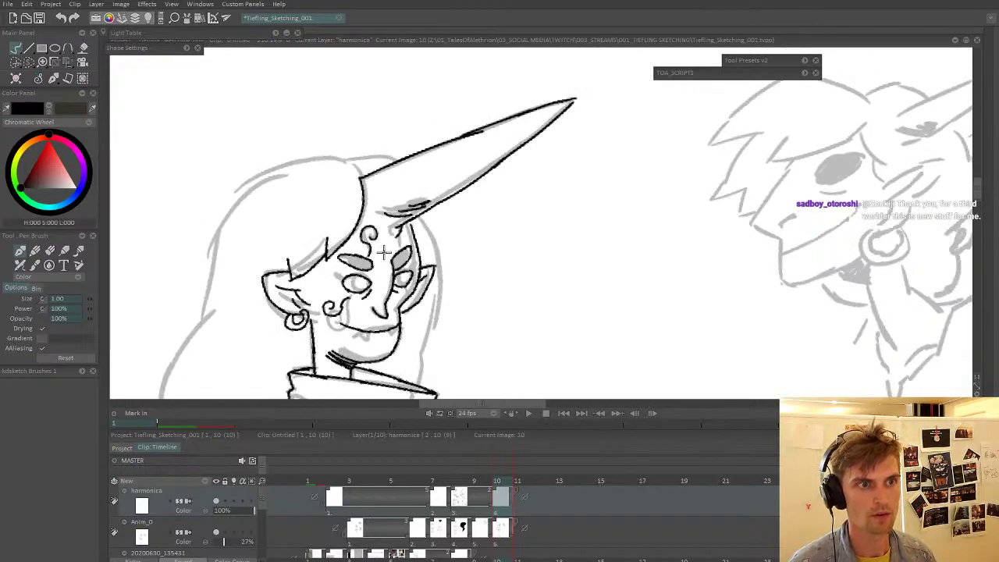
key(ctrl+z)
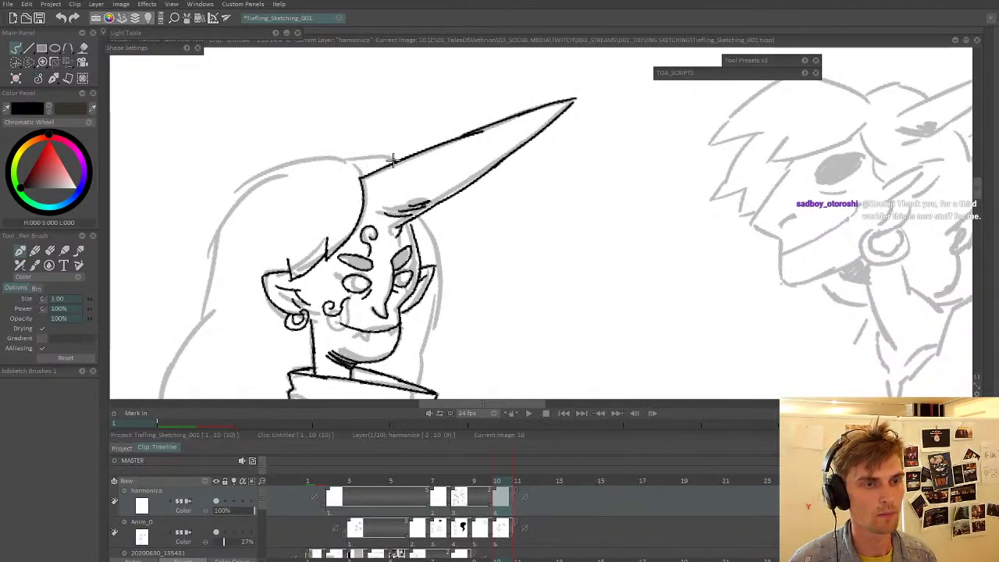
mouse_move(396, 162)
mouse_down()
mouse_move(271, 160)
mouse_move(229, 202)
mouse_up()
key(ctrl+z)
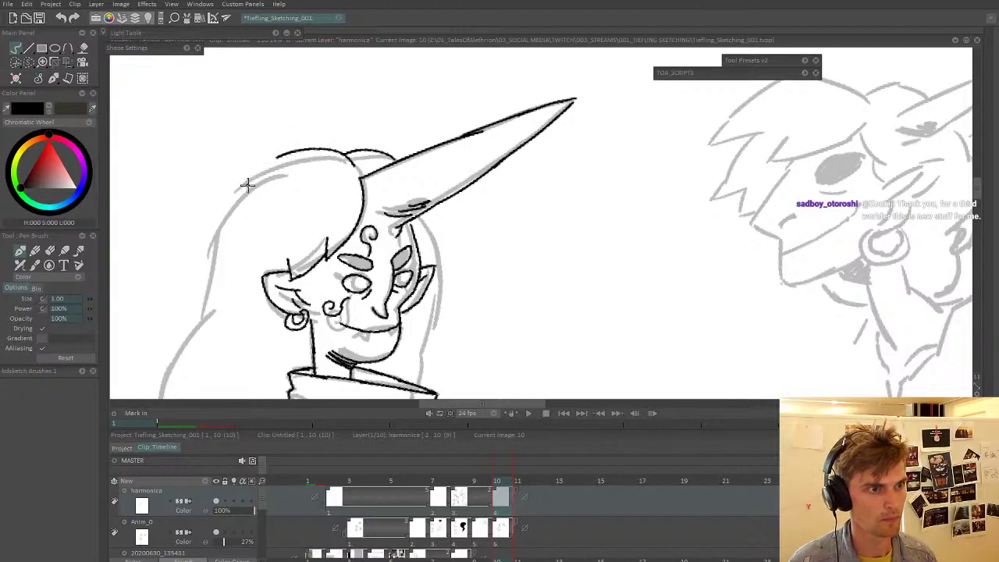
mouse_move(276, 154)
mouse_down()
mouse_move(223, 204)
mouse_move(197, 291)
mouse_up()
drag(327, 258, 372, 140)
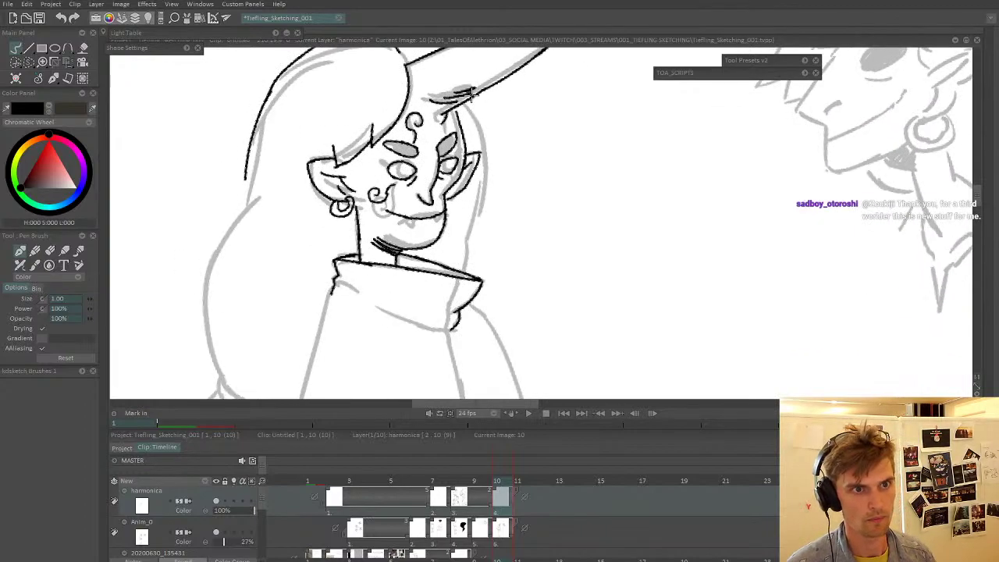
- Ink the hair falling beyond the far ear and the jagged, pointed locks down the figure's back
drag(471, 93, 498, 195)
key(ctrl+z)
mouse_move(468, 95)
mouse_down()
mouse_move(497, 250)
mouse_move(477, 241)
mouse_move(468, 263)
mouse_up()
mouse_move(246, 177)
mouse_down()
mouse_move(213, 220)
mouse_move(247, 213)
mouse_up()
drag(247, 213, 233, 271)
mouse_move(232, 272)
mouse_down()
mouse_move(262, 153)
mouse_move(223, 227)
mouse_move(224, 263)
mouse_move(243, 229)
mouse_up()
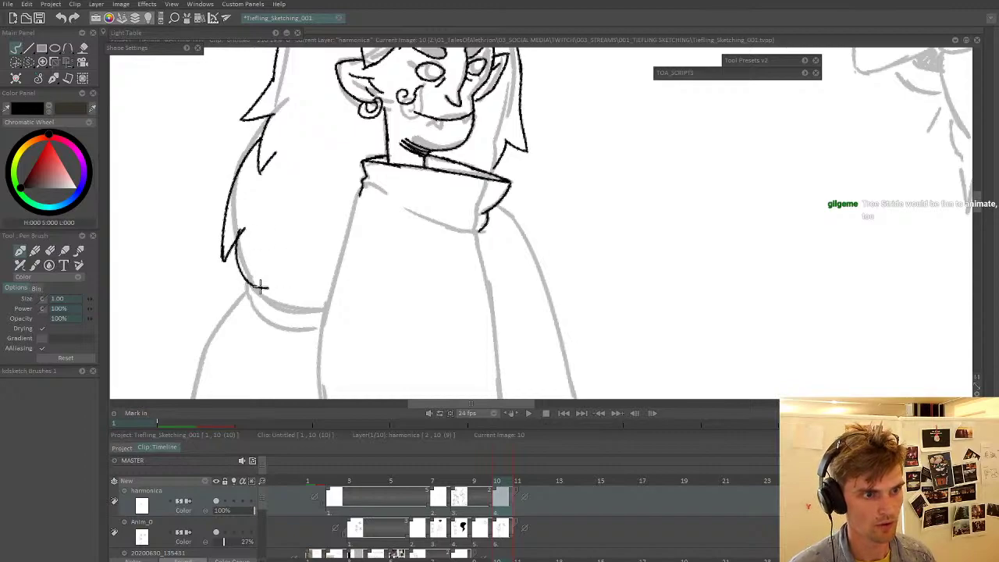
- Ink the rounded underside of the gathered hair above its tie, adding curved inner strand lines
mouse_move(260, 288)
mouse_down()
mouse_move(324, 305)
mouse_move(297, 308)
mouse_move(327, 309)
mouse_up()
mouse_move(252, 239)
mouse_down()
mouse_move(301, 299)
mouse_move(323, 280)
mouse_up()
drag(304, 245, 179, 268)
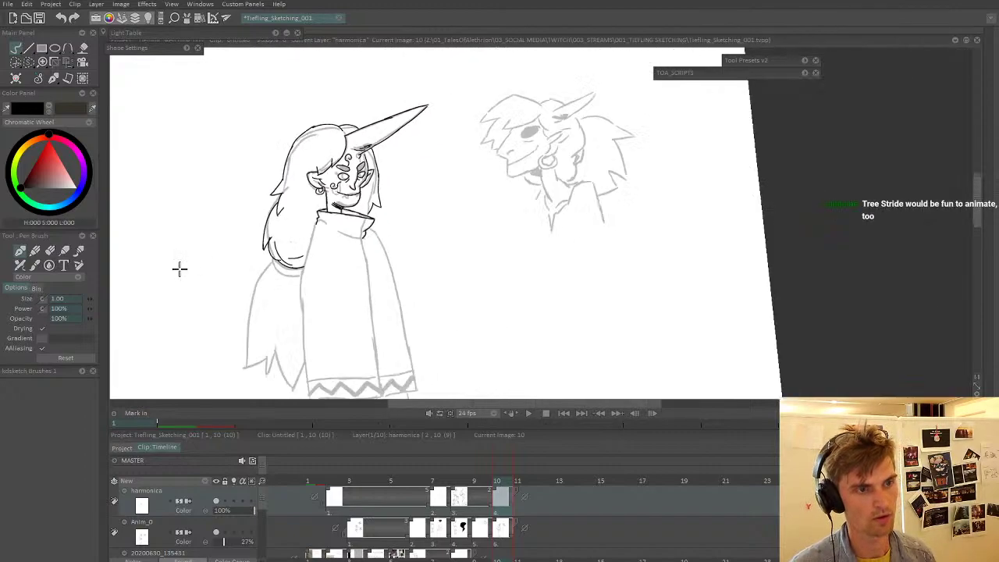
scroll(297, 241, up, 3)
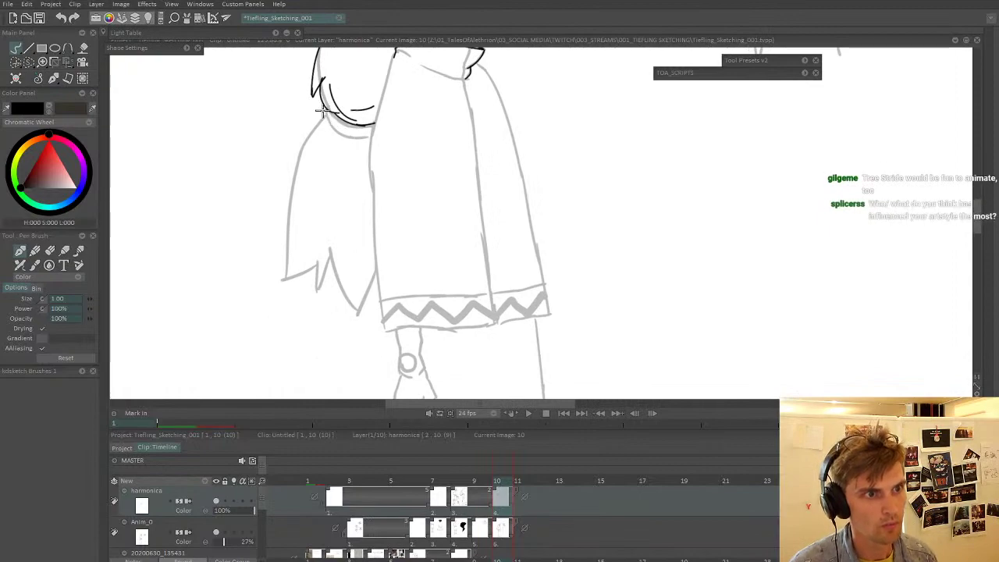
- Ink the flared hair below its tie, with long jagged locks sweeping from the back round to the cloak's edge
mouse_move(321, 110)
mouse_down()
mouse_move(231, 154)
mouse_move(210, 186)
mouse_move(257, 177)
mouse_move(237, 208)
mouse_move(234, 256)
mouse_up()
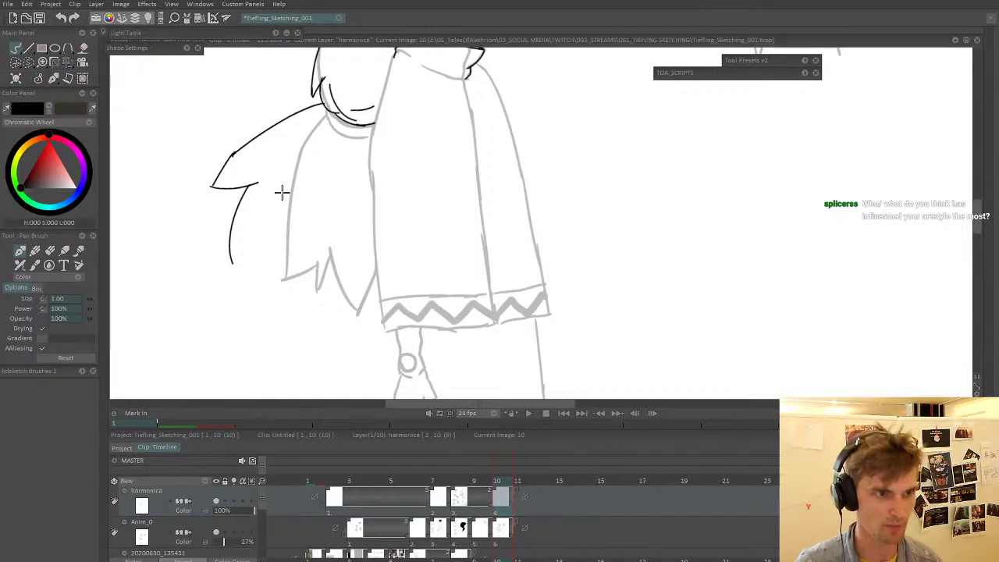
mouse_move(231, 264)
mouse_down()
mouse_move(265, 238)
mouse_move(260, 300)
mouse_move(319, 266)
mouse_move(320, 316)
mouse_move(355, 269)
mouse_move(363, 310)
mouse_move(348, 328)
mouse_move(373, 285)
mouse_up()
key(ctrl+z)
key(ctrl+z)
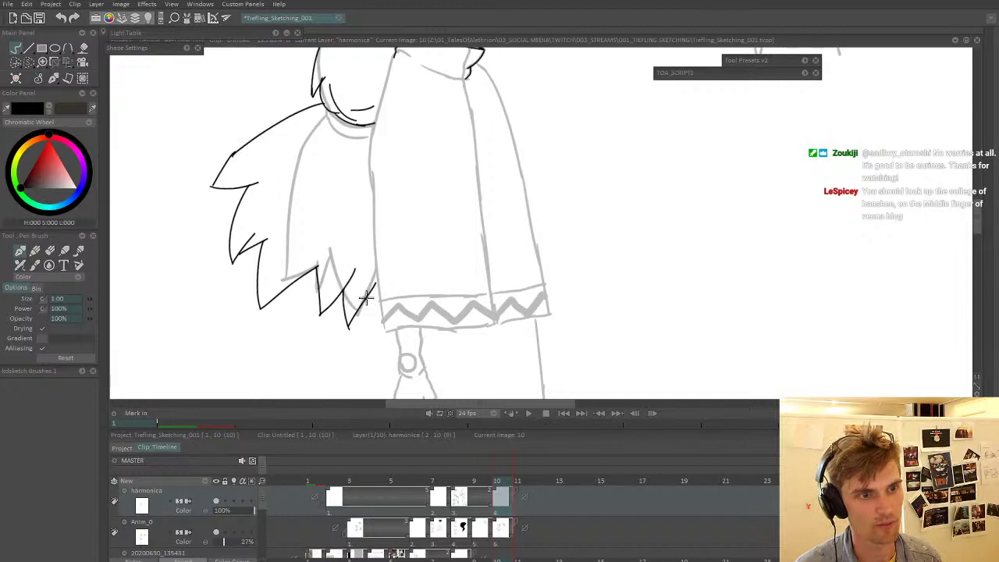
drag(386, 234, 385, 267)
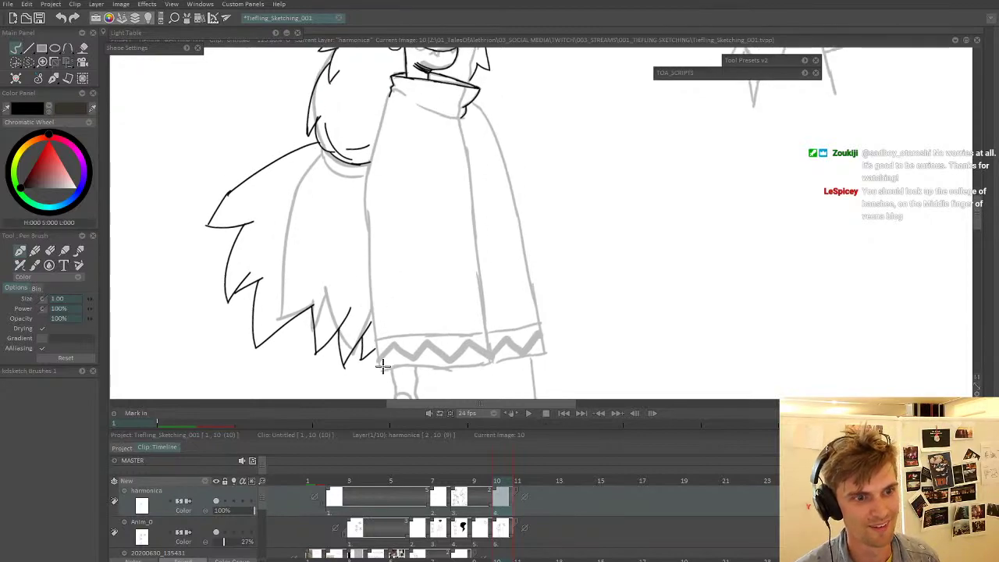
- Ink the cloak's back edge in one long line from the hem up to the collar
mouse_move(382, 365)
mouse_down()
mouse_move(365, 239)
mouse_move(379, 352)
mouse_move(372, 290)
mouse_up()
key(ctrl+z)
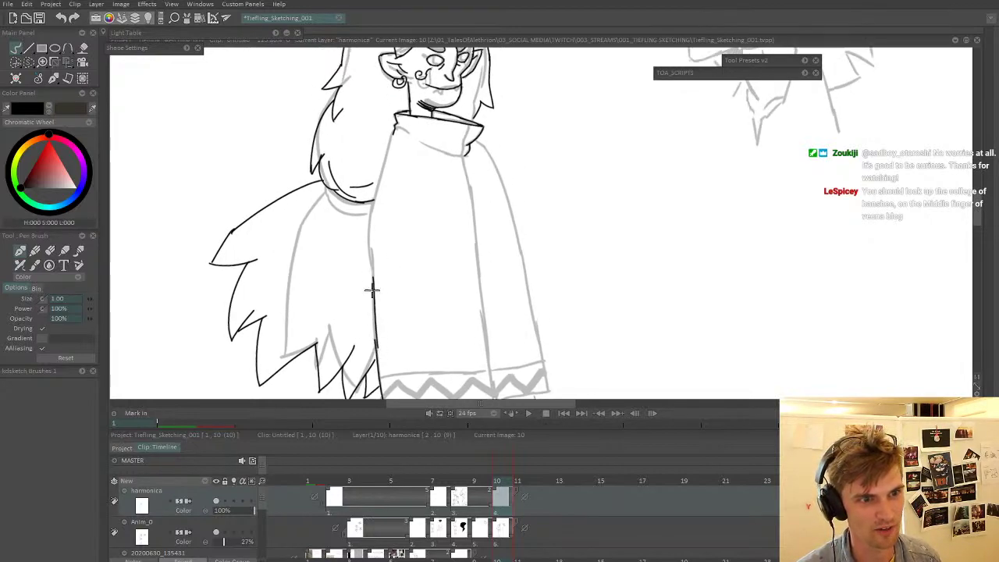
key(ctrl+z)
drag(377, 348, 373, 305)
drag(372, 209, 366, 239)
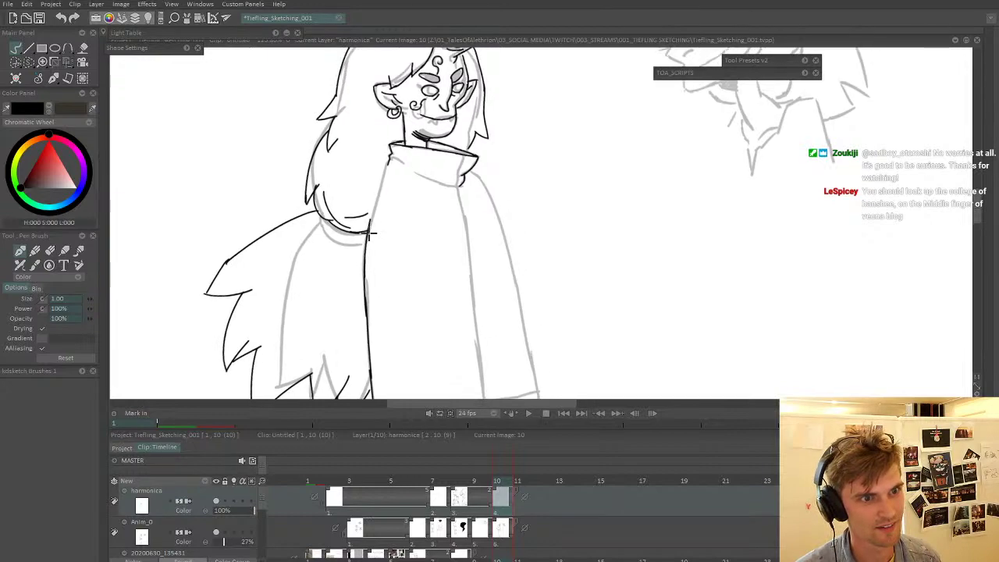
mouse_move(377, 195)
mouse_down()
mouse_move(389, 167)
mouse_move(389, 212)
mouse_move(386, 183)
mouse_up()
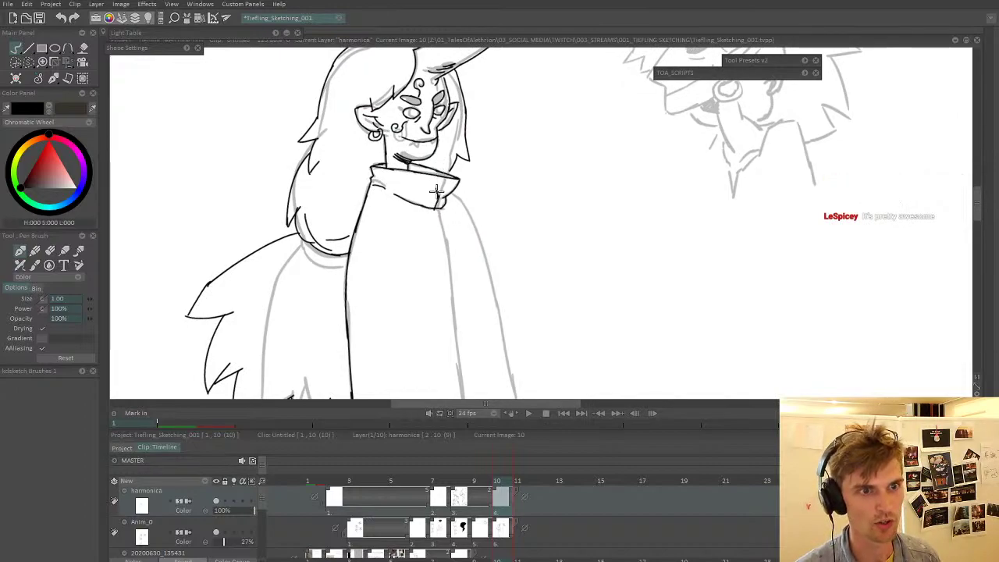
- Ink the fold line at the front of the cloak's collar
drag(436, 192, 441, 178)
drag(444, 216, 435, 167)
drag(407, 209, 379, 226)
- Ink the curved lower edge of the tie band beneath the gathered hair
drag(327, 264, 327, 179)
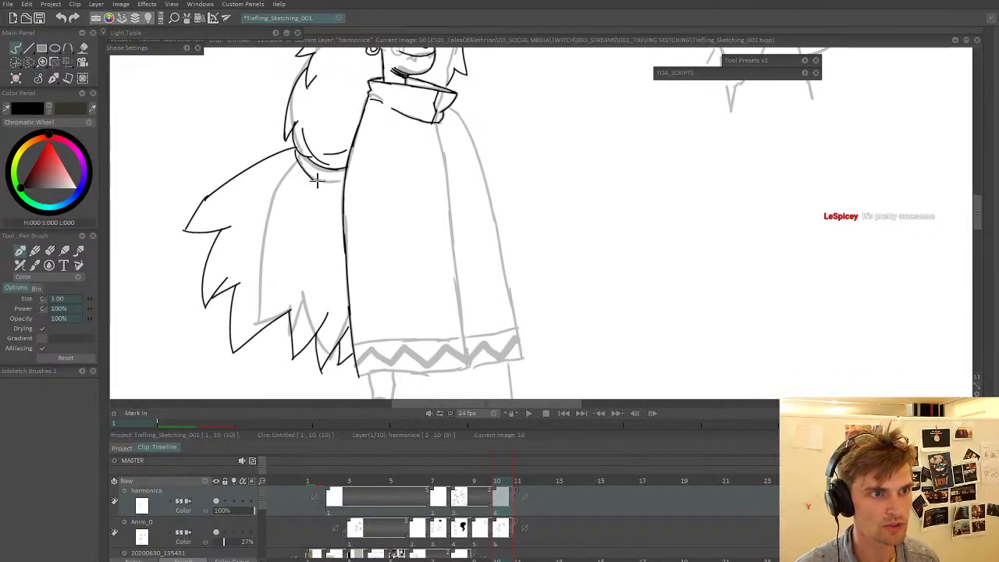
drag(297, 158, 342, 169)
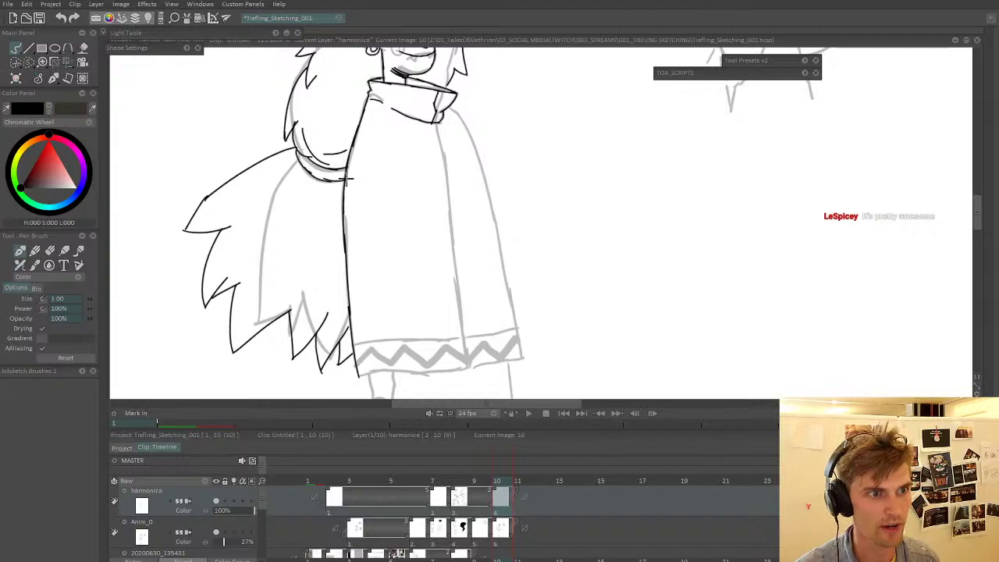
scroll(350, 177, down, 2)
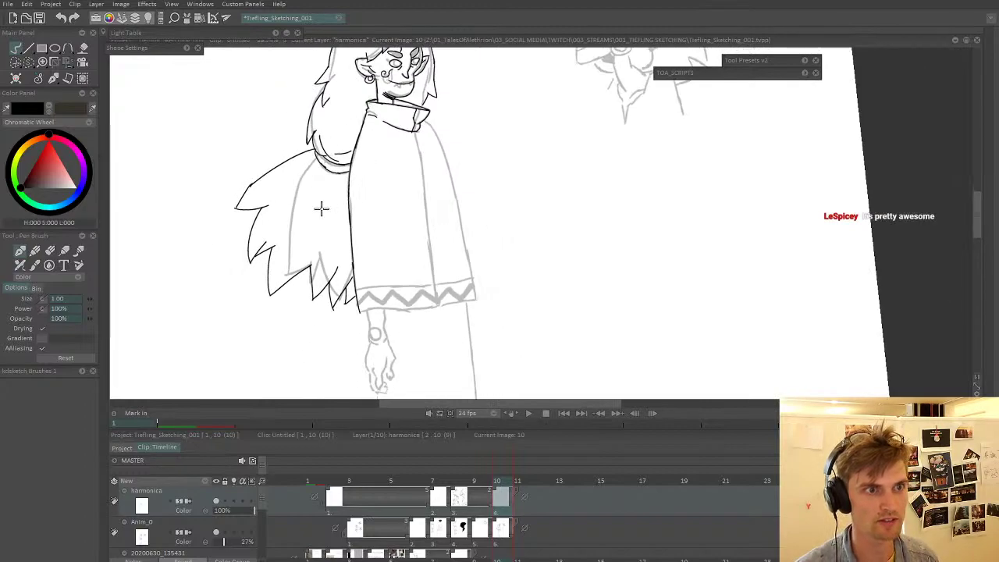
- Ink the bottom hem of the cloak's near panel over the rough zigzag border
drag(398, 184, 426, 294)
scroll(390, 216, up, 2)
scroll(325, 288, up, 1)
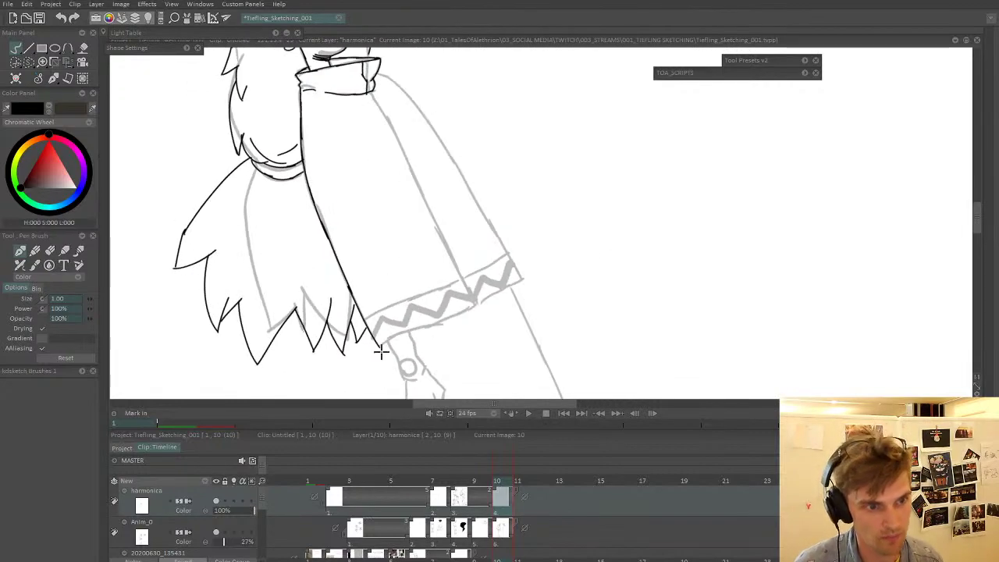
mouse_move(405, 331)
mouse_down()
mouse_move(470, 317)
mouse_move(463, 288)
mouse_move(449, 284)
mouse_move(433, 323)
mouse_move(426, 266)
mouse_move(430, 311)
mouse_up()
key(ctrl+z)
key(ctrl+z)
- Ink the cloak's front opening line from the hem up to the collar
mouse_move(444, 374)
mouse_down()
mouse_move(417, 183)
mouse_move(436, 280)
mouse_up()
key(ctrl+z)
key(ctrl+z)
key(ctrl+z)
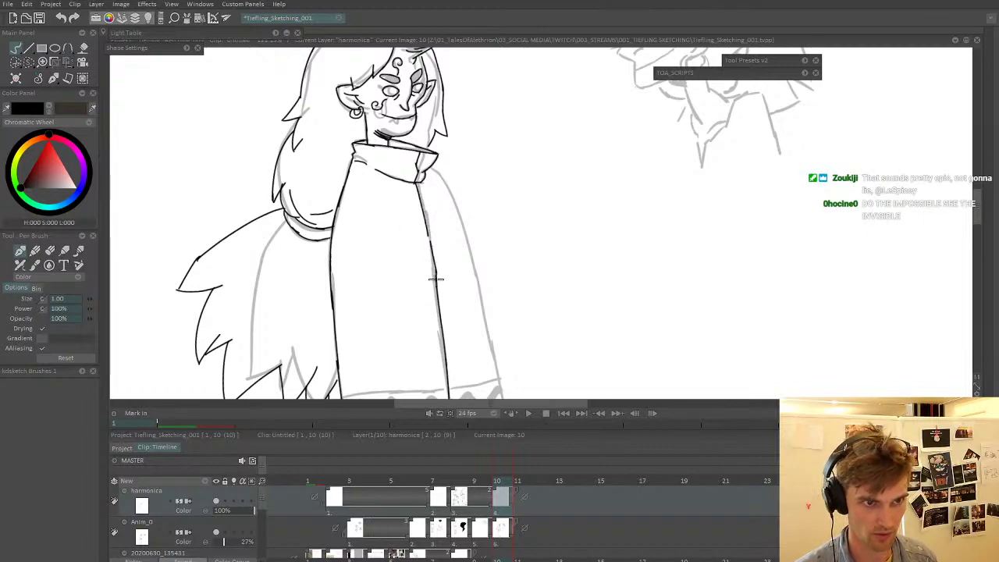
key(ctrl+z)
mouse_move(430, 241)
mouse_down()
mouse_move(436, 288)
mouse_move(339, 238)
mouse_up()
- Ink the cloak's far panel, with a small split at the opening, its bottom hem and its outer edge up to the collar
scroll(338, 239, down, 3)
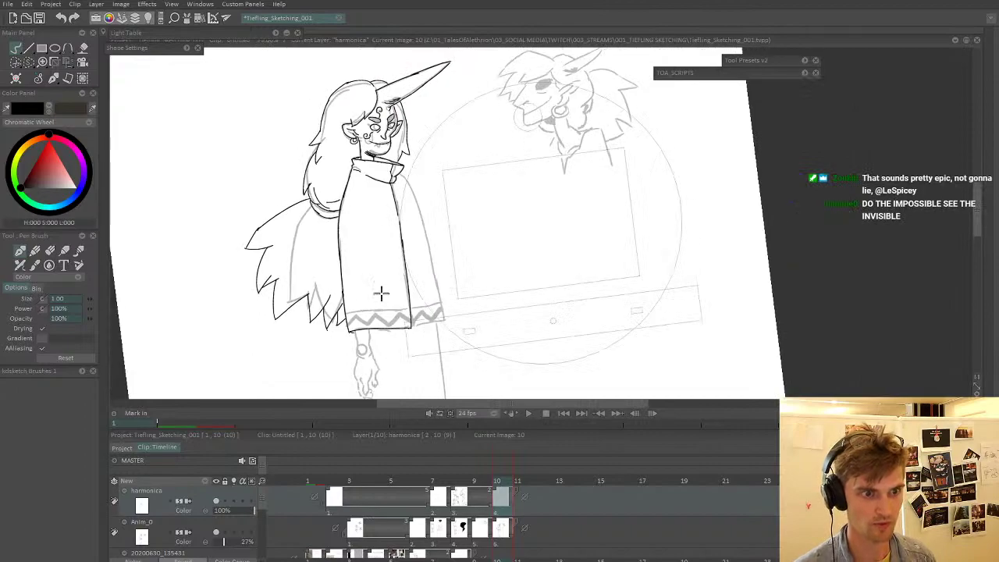
drag(381, 293, 371, 293)
drag(426, 340, 379, 311)
drag(379, 311, 341, 304)
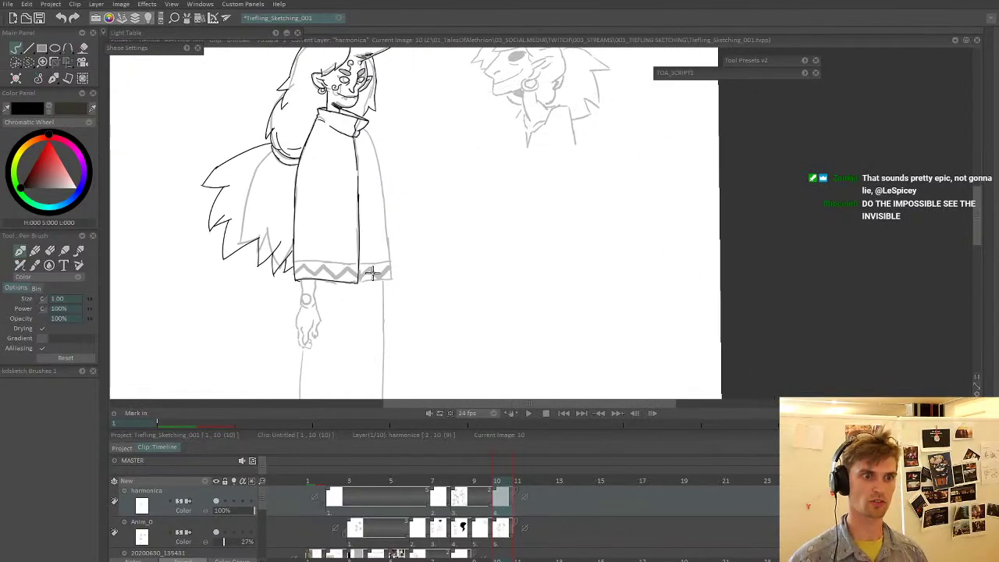
scroll(372, 271, up, 2)
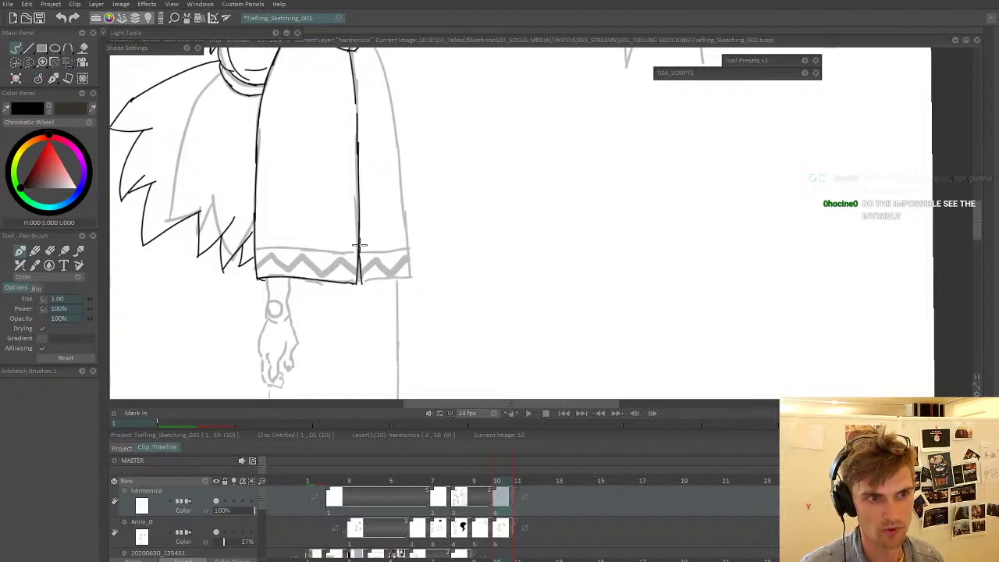
mouse_move(359, 248)
mouse_down()
mouse_move(363, 286)
mouse_move(411, 279)
mouse_up()
mouse_move(409, 298)
mouse_down()
mouse_move(391, 364)
mouse_move(381, 248)
mouse_up()
drag(383, 206, 383, 266)
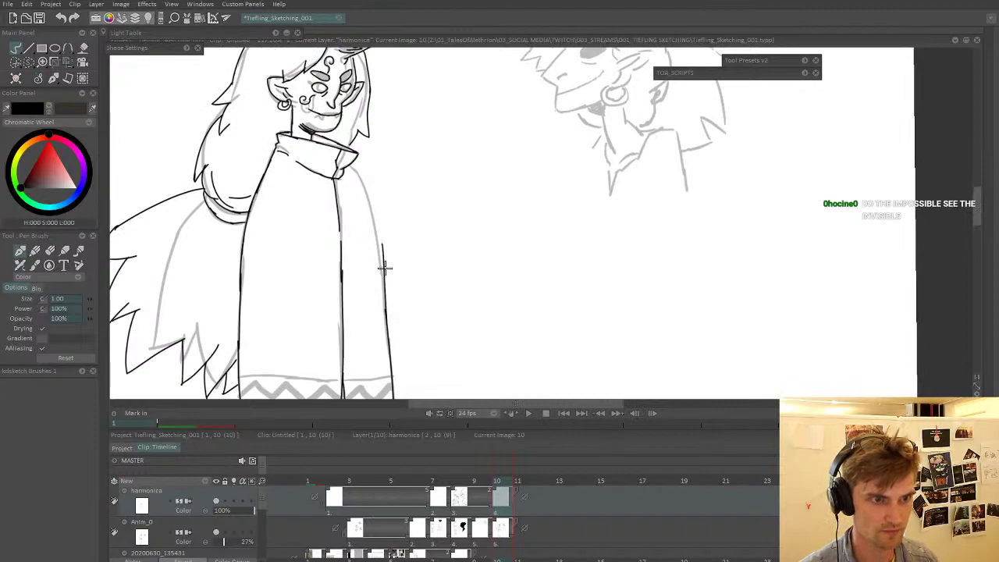
drag(361, 166, 383, 295)
drag(378, 330, 381, 290)
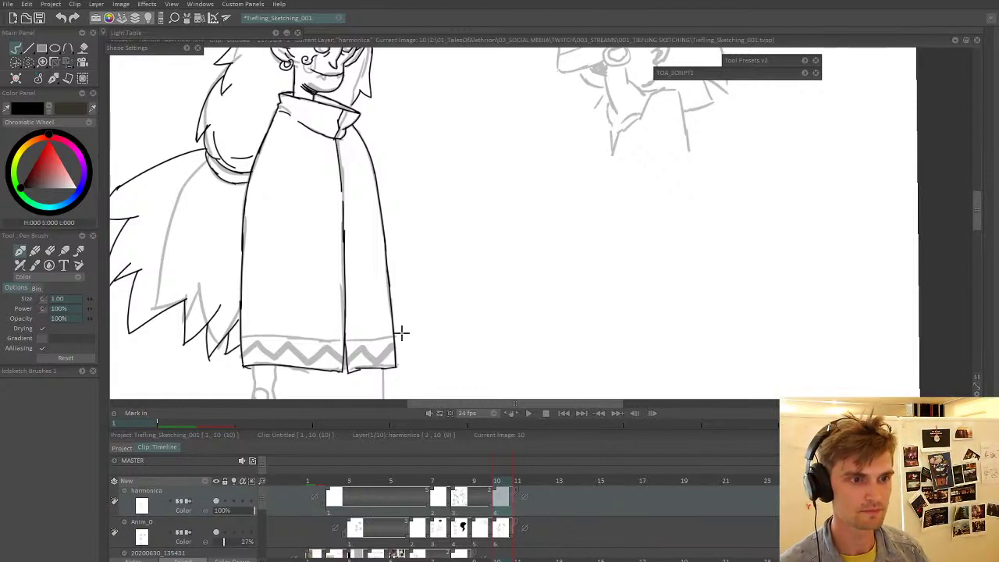
- Ink the upper border line of the hem's zigzag band across both cloak panels
drag(336, 348, 380, 262)
drag(246, 335, 287, 402)
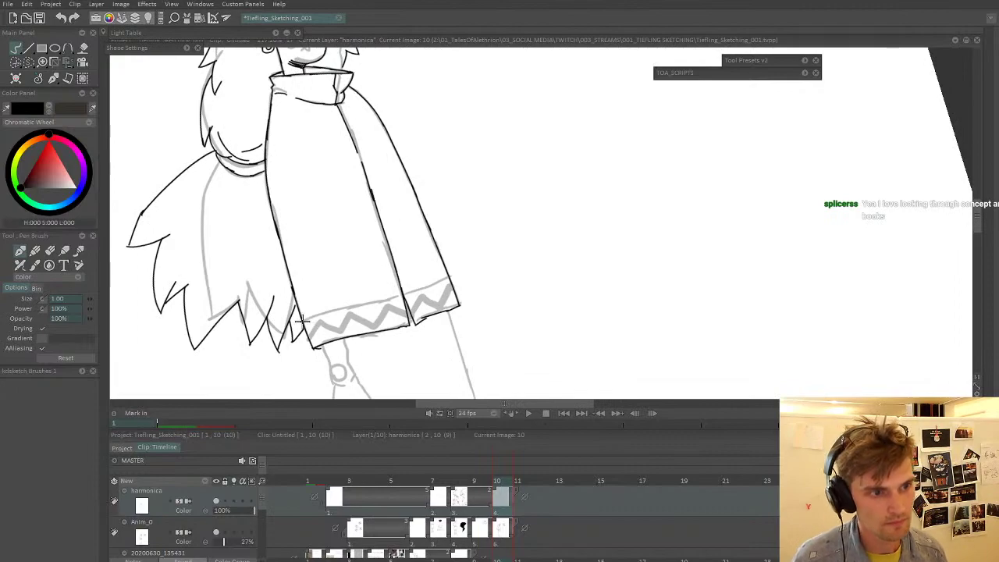
drag(303, 321, 348, 306)
key(ctrl+z)
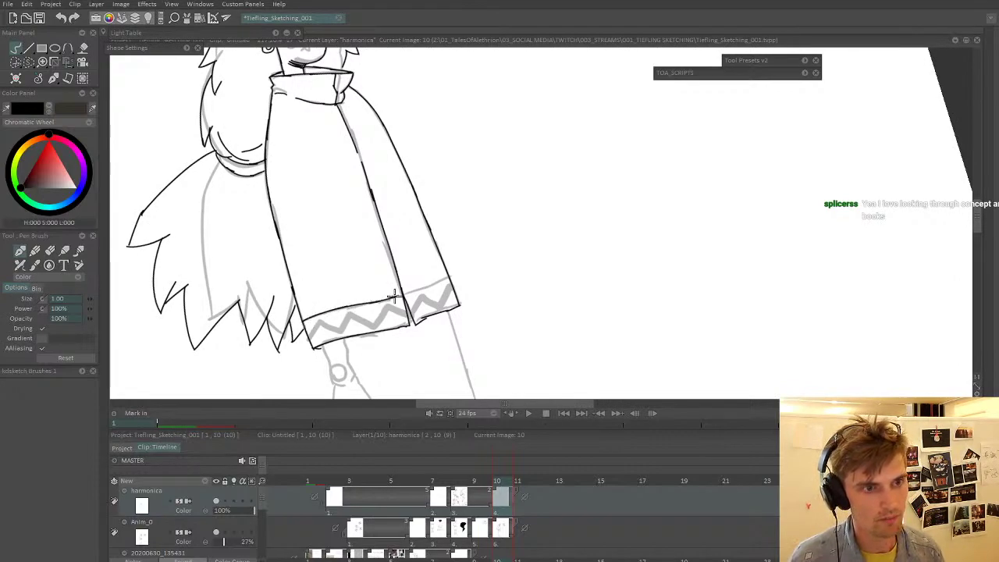
drag(441, 278, 448, 277)
mouse_move(472, 250)
mouse_down()
mouse_move(517, 245)
mouse_move(475, 250)
mouse_up()
- Cut the inked horn off the character's forehead and stamp it in the empty space above the second head sketch
mouse_move(322, 137)
mouse_down()
mouse_move(298, 338)
mouse_move(274, 275)
mouse_up()
scroll(273, 275, down, 2)
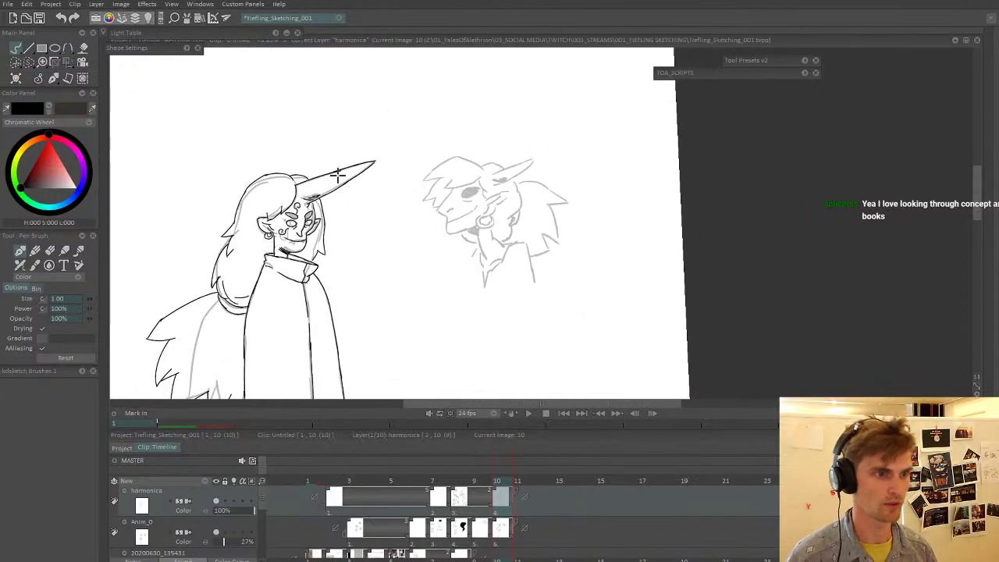
key(b)
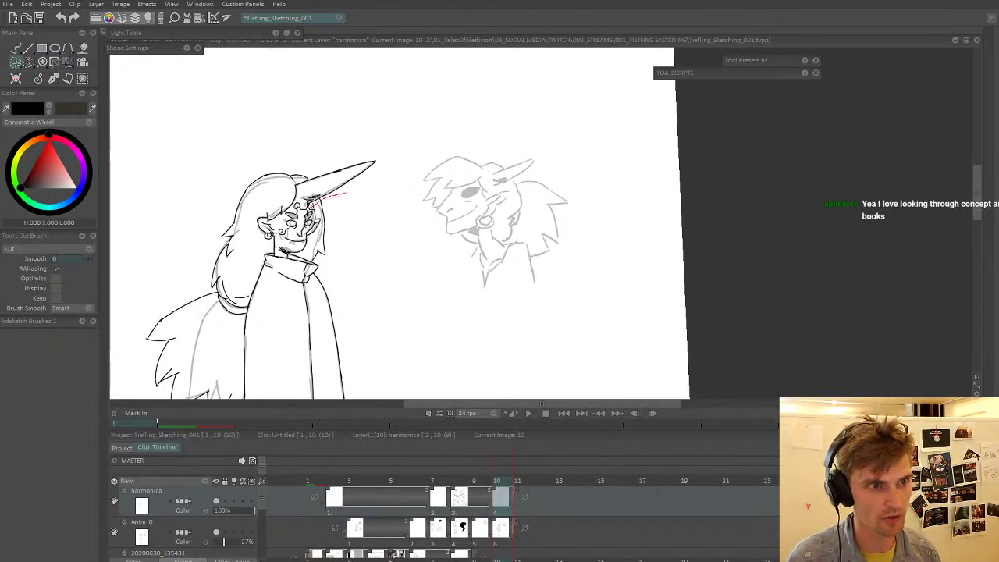
mouse_move(295, 188)
mouse_down()
mouse_move(346, 199)
mouse_move(399, 178)
mouse_up()
click(554, 107)
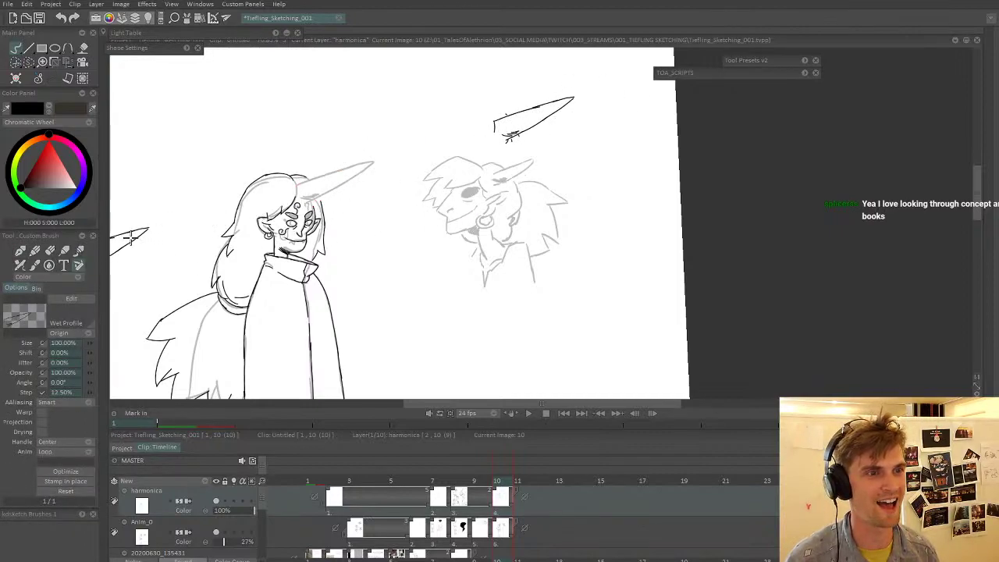
- Cut away the inked outline along the back of the hair's crown
key(j)
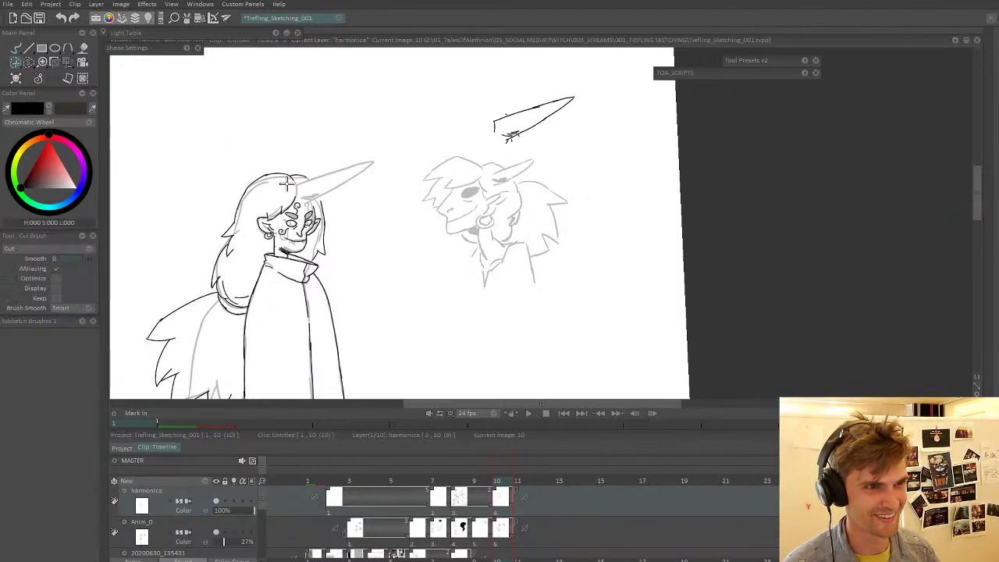
mouse_move(246, 197)
mouse_down()
mouse_move(254, 167)
mouse_move(269, 179)
mouse_up()
key(b)
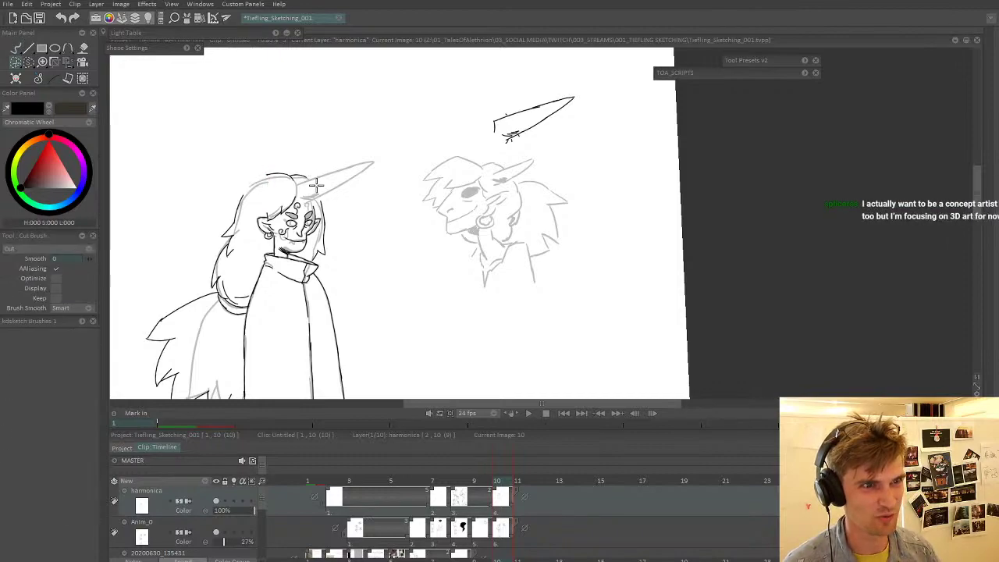
- Ink a new upward-curving horn on the near side of the head with the pen brush, closing its base with a curve
click(16, 49)
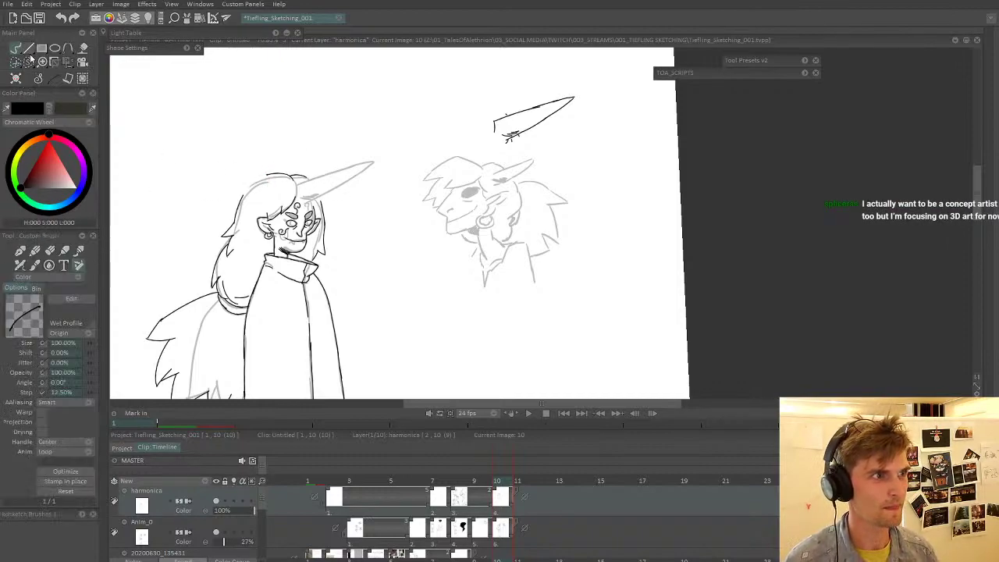
mouse_move(251, 271)
mouse_down()
mouse_move(249, 184)
mouse_move(226, 260)
mouse_move(230, 233)
mouse_move(199, 179)
mouse_move(211, 121)
mouse_up()
scroll(247, 197, up, 5)
click(21, 250)
mouse_move(297, 103)
mouse_down()
mouse_move(278, 239)
mouse_move(313, 83)
mouse_up()
key(ctrl+z)
mouse_move(292, 155)
mouse_down()
mouse_move(308, 83)
mouse_move(334, 65)
mouse_move(334, 131)
mouse_move(349, 182)
mouse_up()
key(ctrl+z)
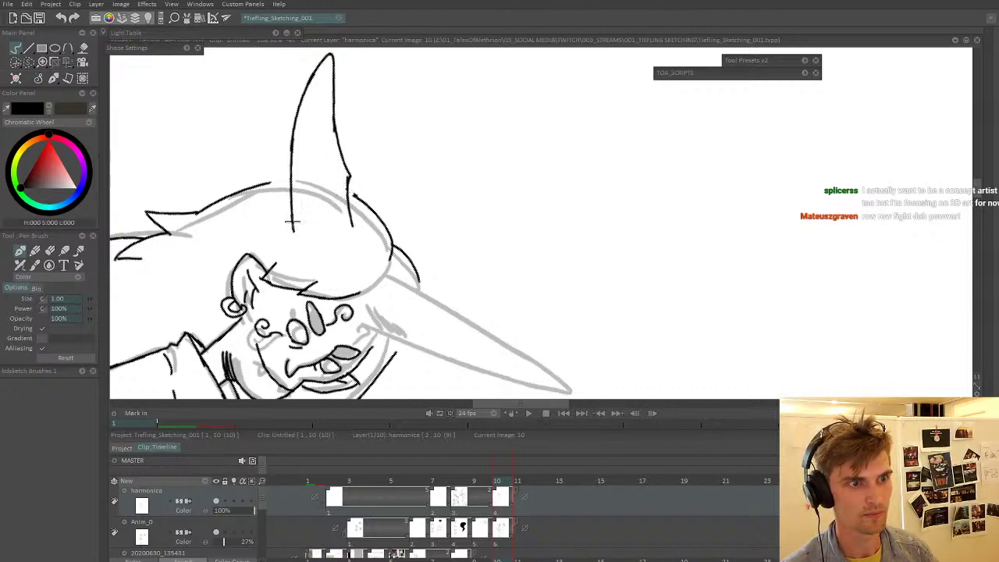
mouse_move(287, 231)
mouse_down()
mouse_move(296, 270)
mouse_move(352, 315)
mouse_move(471, 258)
mouse_up()
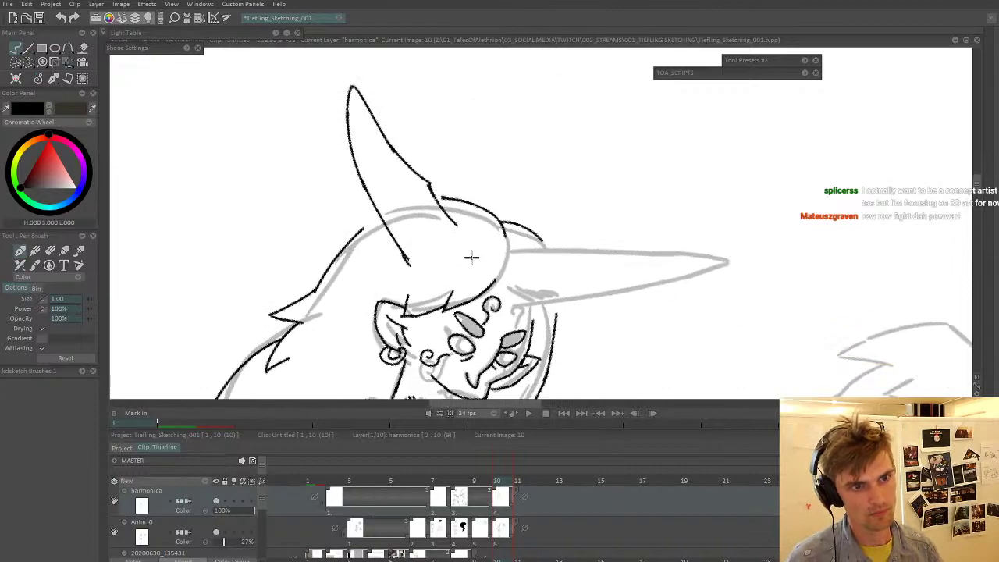
drag(410, 265, 456, 209)
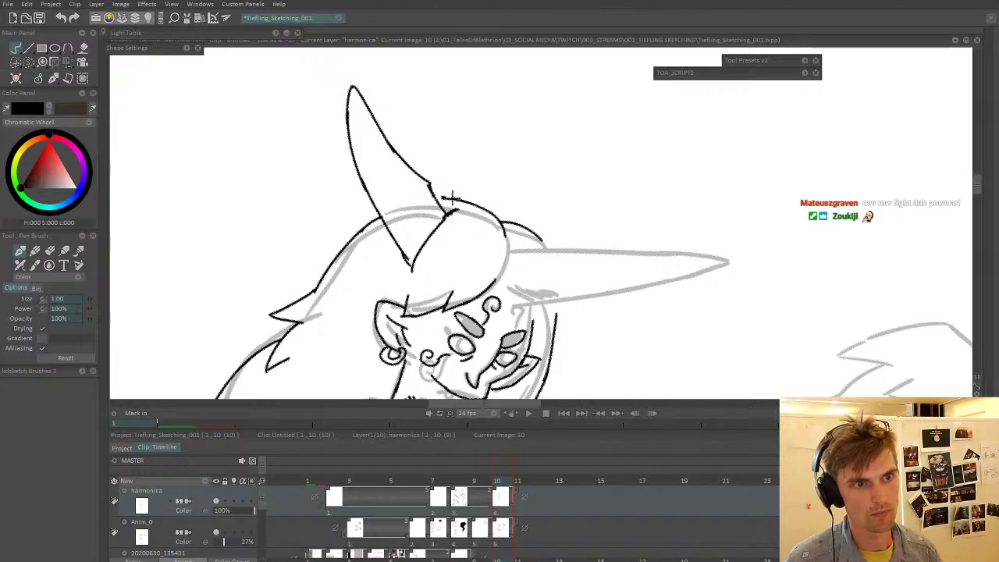
- Ink the far side of the hair's crown and the pointed fringe strands above the far brow
mouse_move(396, 195)
mouse_down()
mouse_move(295, 200)
mouse_move(310, 251)
mouse_up()
mouse_move(349, 271)
mouse_down()
mouse_move(225, 270)
mouse_move(356, 271)
mouse_up()
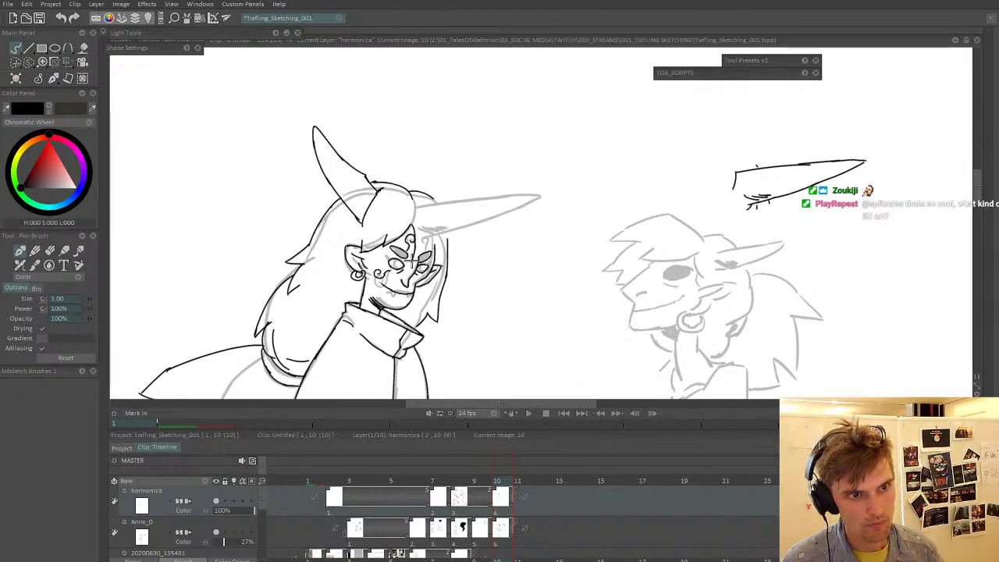
mouse_move(412, 260)
mouse_down()
mouse_move(431, 234)
mouse_move(441, 255)
mouse_up()
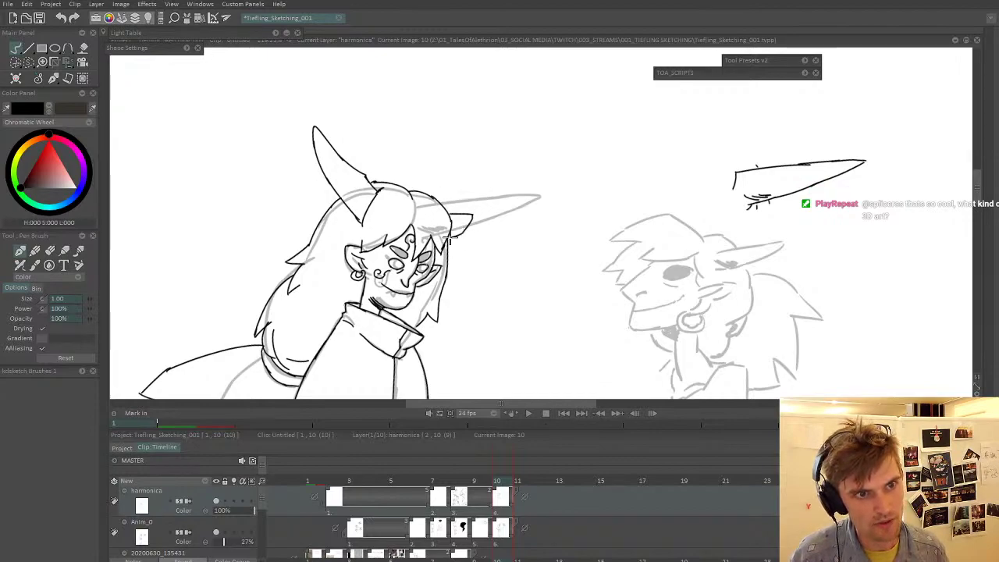
- Undo the short far horn strokes and ink a far horn curving up to a point
scroll(496, 206, down, 5)
scroll(473, 202, up, 6)
key(ctrl+z)
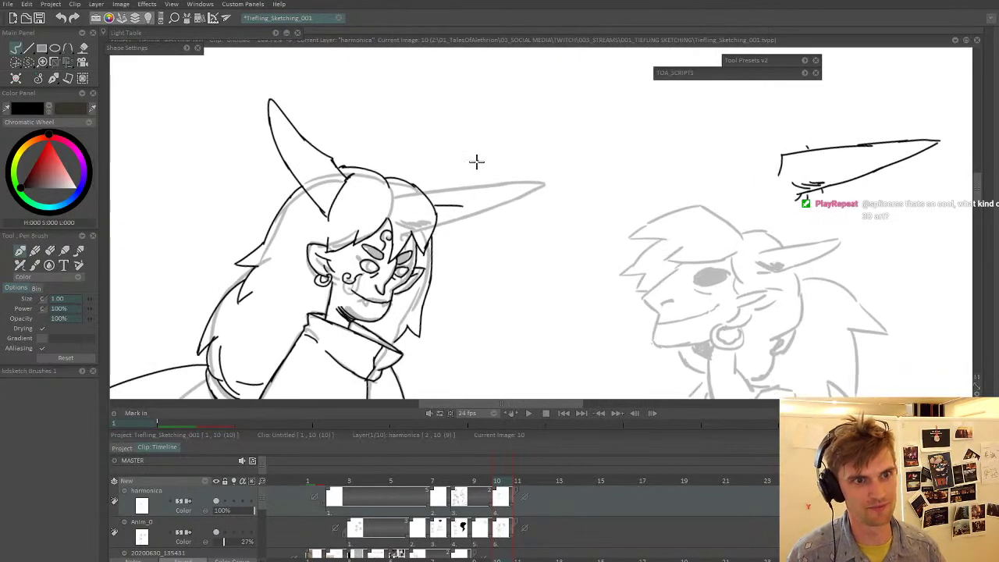
key(ctrl+z)
mouse_move(425, 196)
mouse_down()
mouse_move(453, 161)
mouse_move(483, 149)
mouse_move(462, 208)
mouse_up()
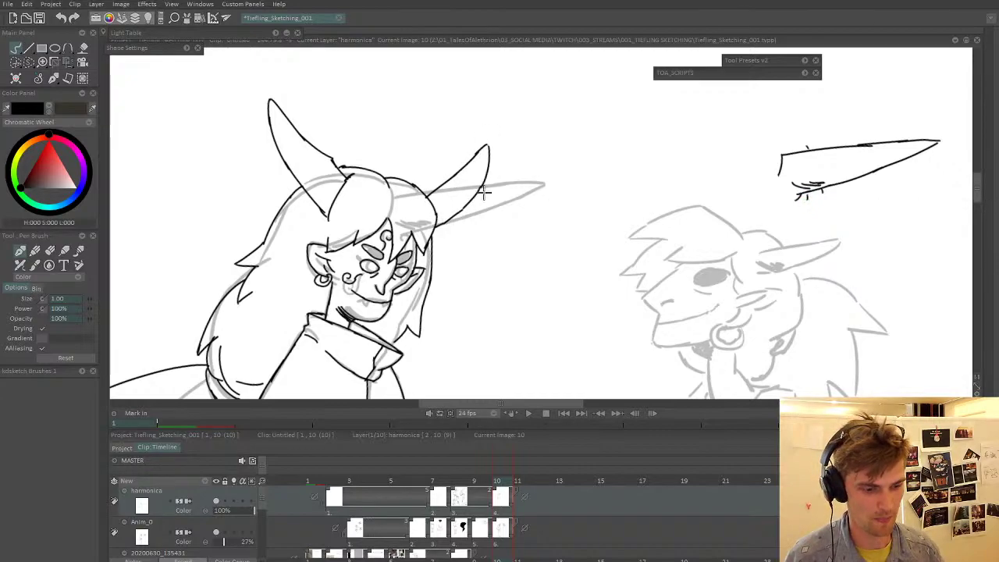
- Ink a small pointed lock of hair sticking out beneath the far horn's base
scroll(484, 192, down, 5)
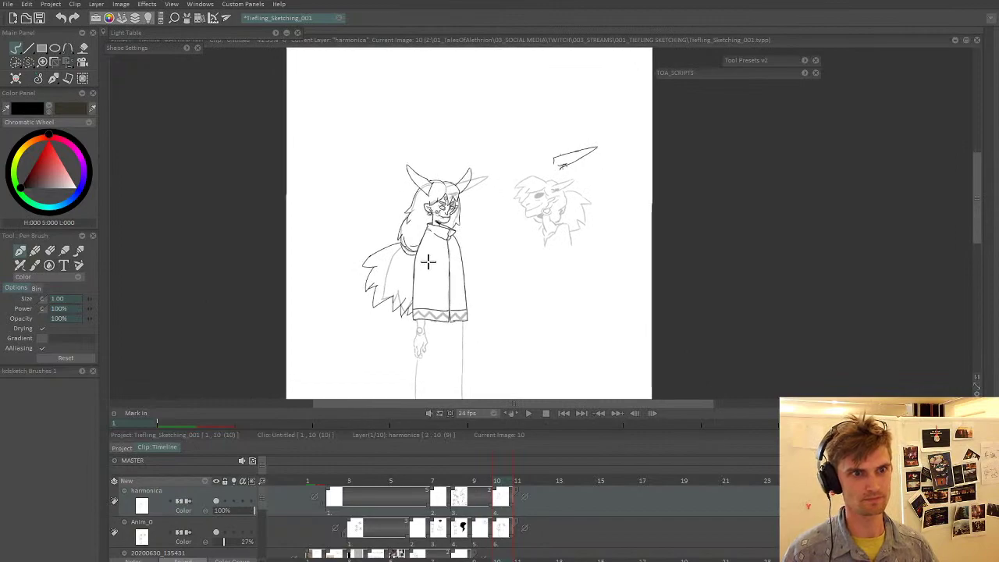
scroll(436, 271, down, 2)
scroll(450, 191, up, 4)
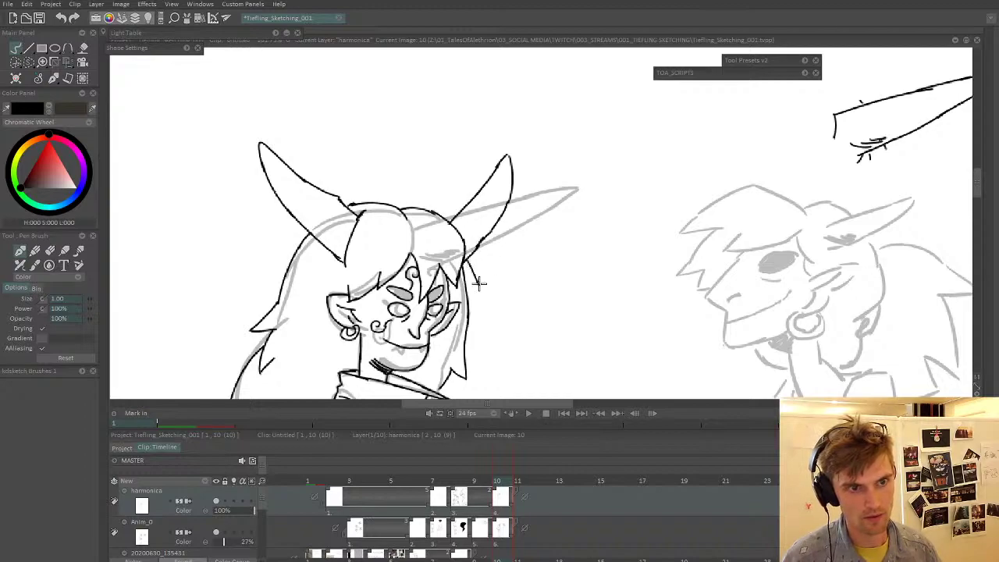
scroll(465, 280, up, 2)
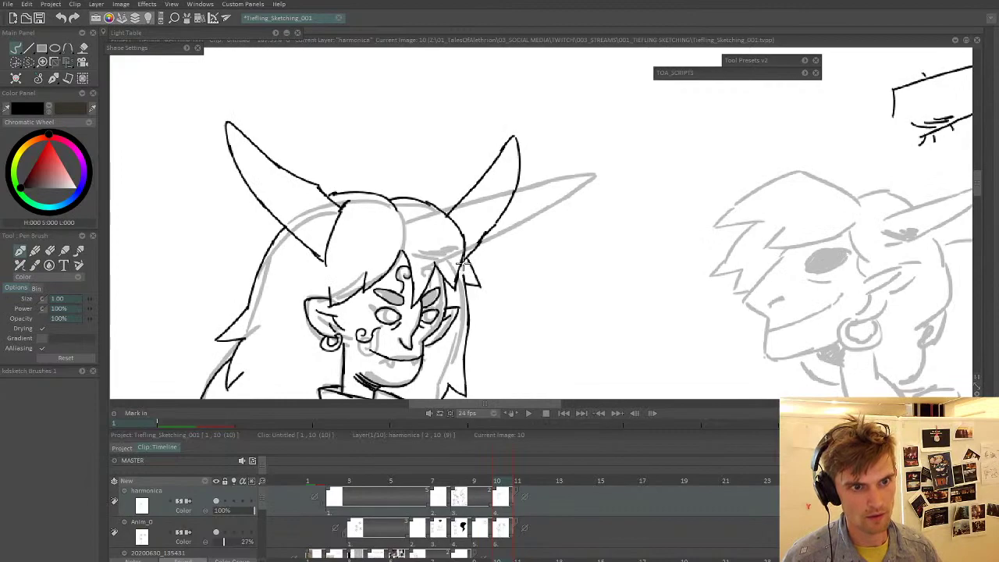
scroll(470, 257, down, 5)
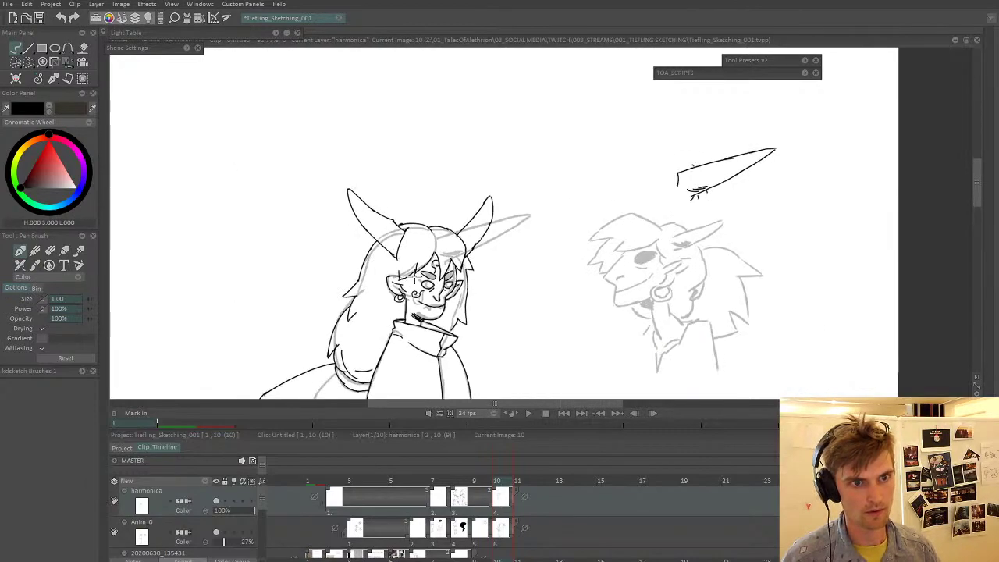
- Erase the kinked lower inner edge of the near horn and re-ink it as one smooth line down to the hair
scroll(492, 187, up, 1)
scroll(479, 205, up, 1)
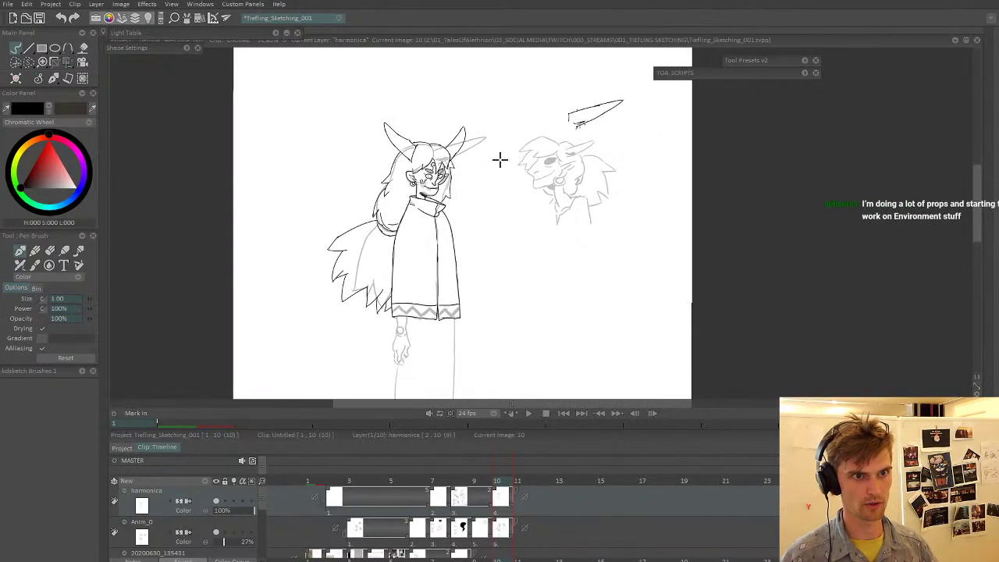
scroll(413, 141, up, 5)
mouse_move(530, 107)
mouse_down()
mouse_move(353, 170)
mouse_move(340, 83)
mouse_move(377, 251)
mouse_up()
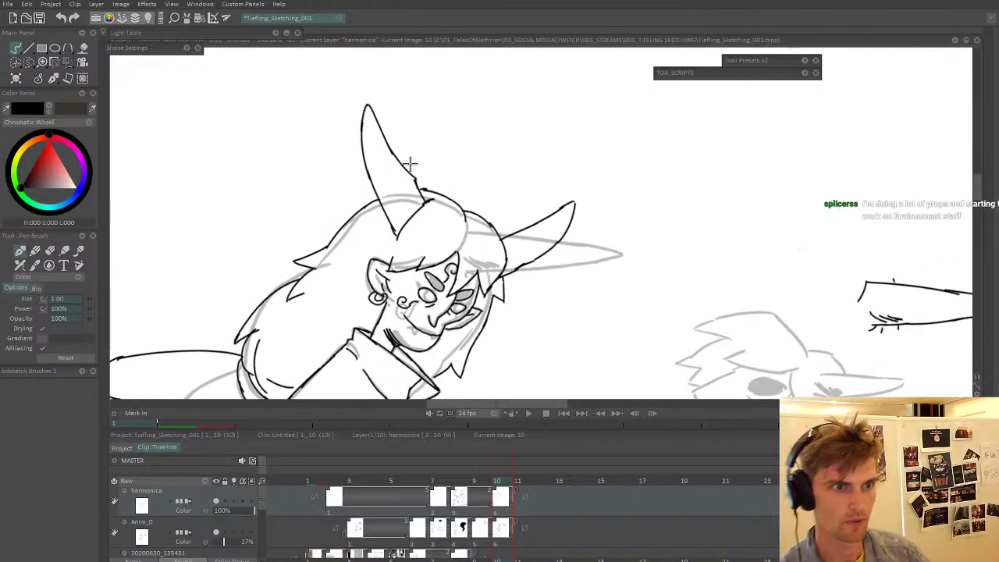
drag(421, 183, 409, 171)
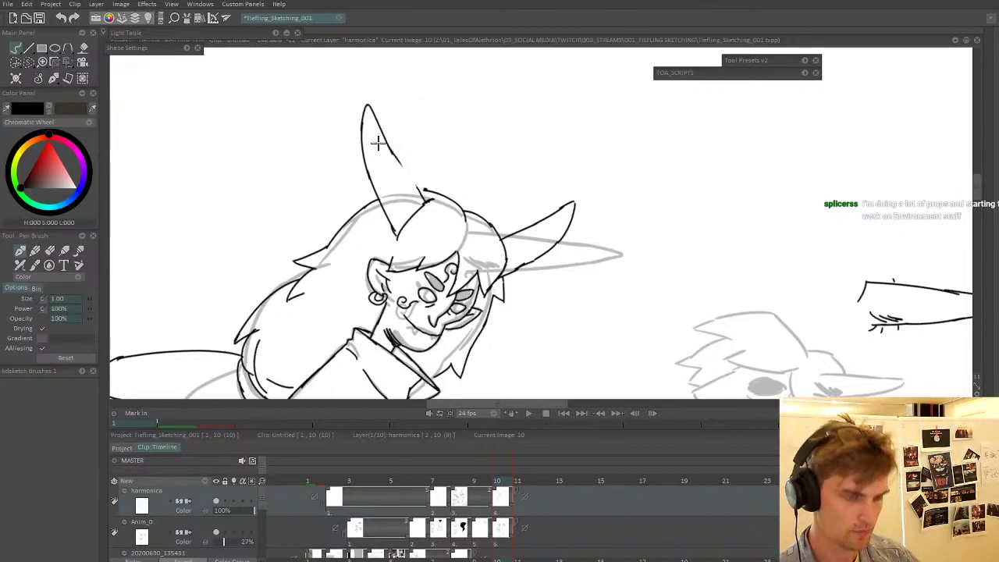
drag(423, 193, 391, 153)
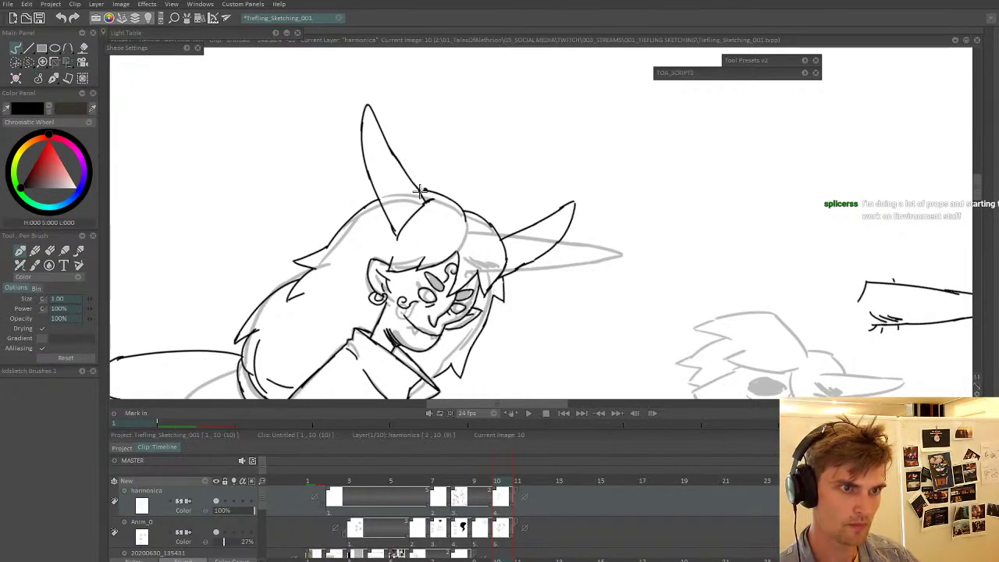
- Erase the outer edge of the far horn and re-ink it with a sharper tip and short rough strokes along that side
scroll(334, 168, down, 1)
drag(305, 174, 335, 278)
scroll(335, 278, down, 2)
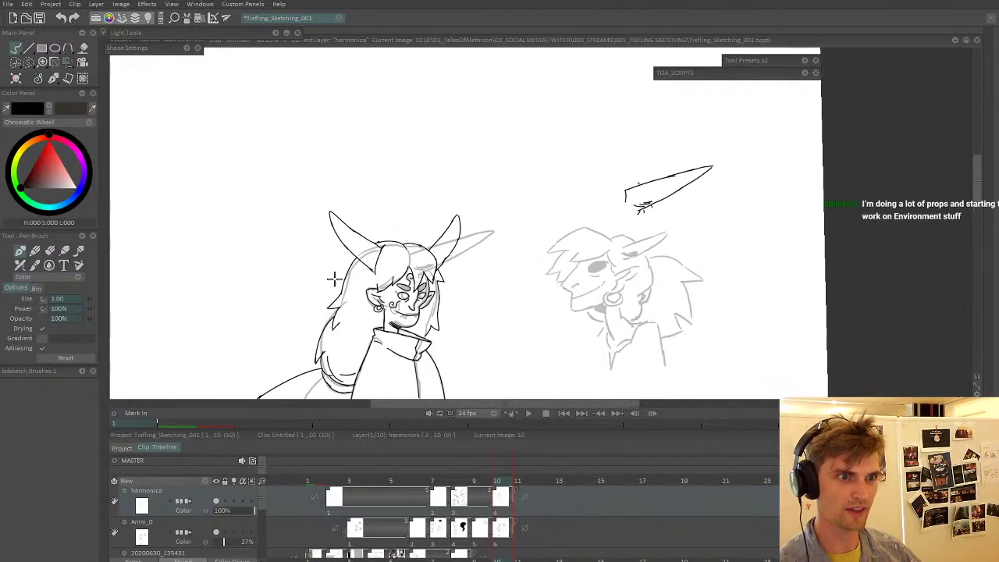
scroll(461, 179, up, 5)
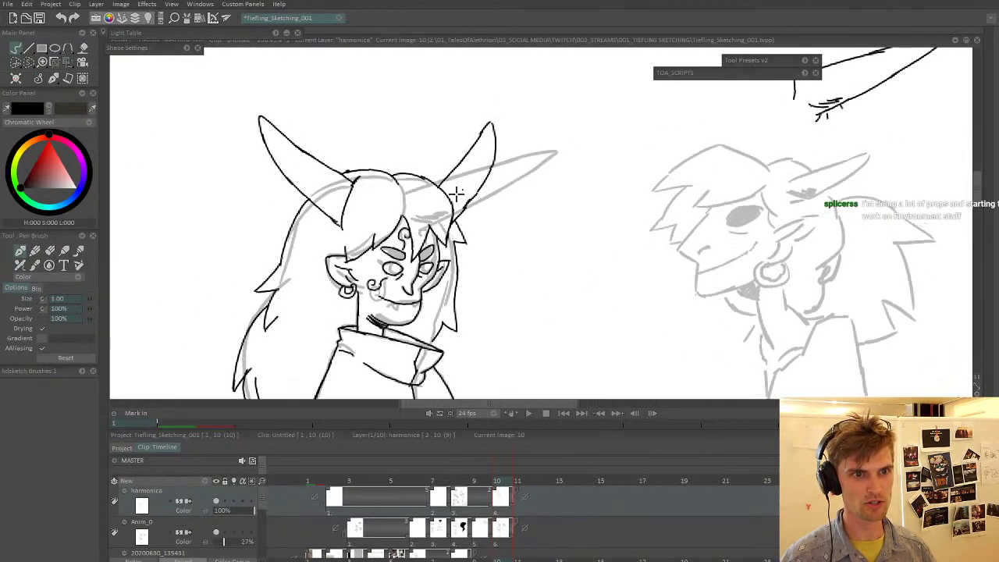
key(e)
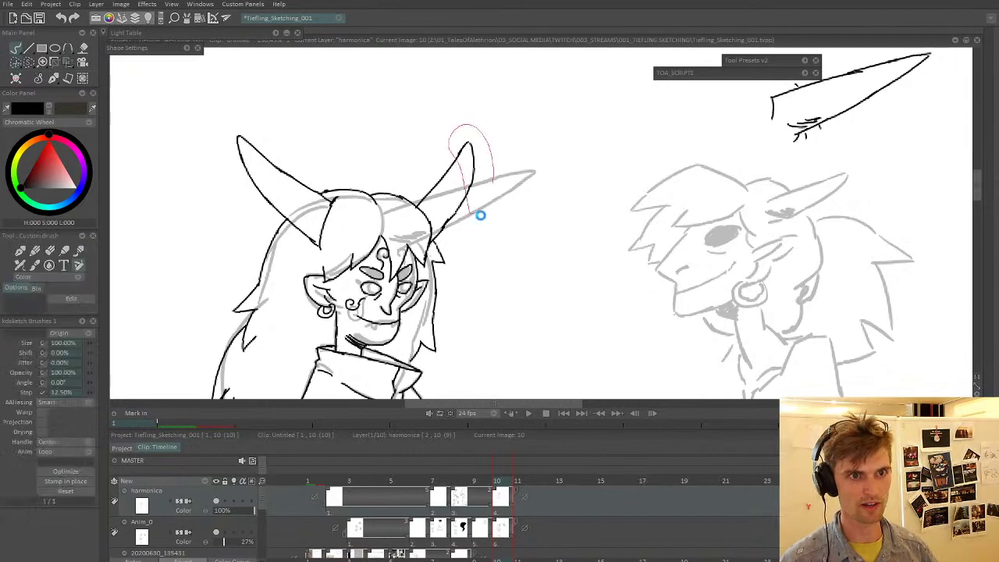
mouse_move(471, 145)
mouse_down()
mouse_move(480, 214)
mouse_move(476, 138)
mouse_move(447, 211)
mouse_move(476, 160)
mouse_move(467, 194)
mouse_up()
click(20, 252)
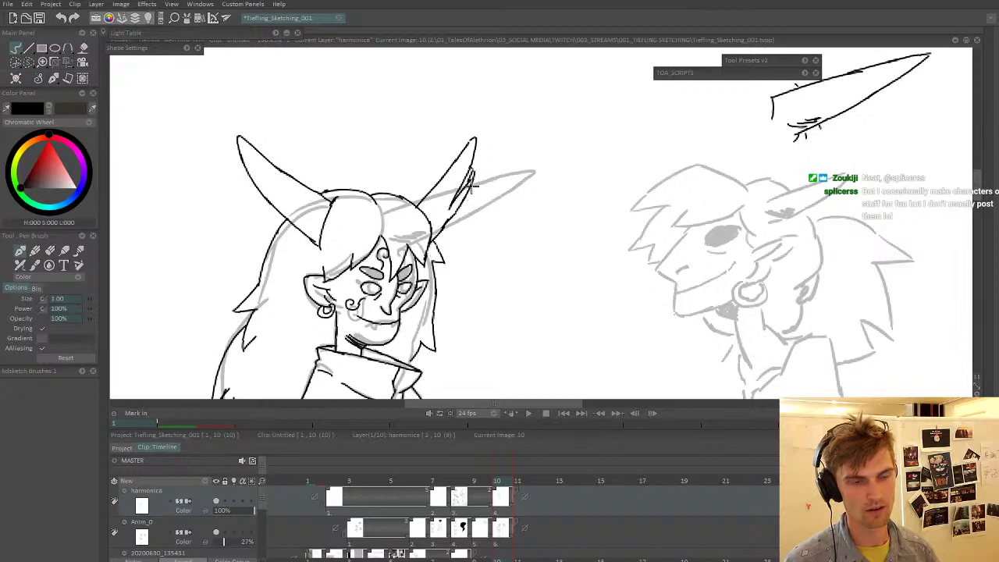
- Ink a wide ornamental ring with a small round stud around the middle of the near horn
scroll(461, 168, down, 3)
scroll(473, 148, down, 2)
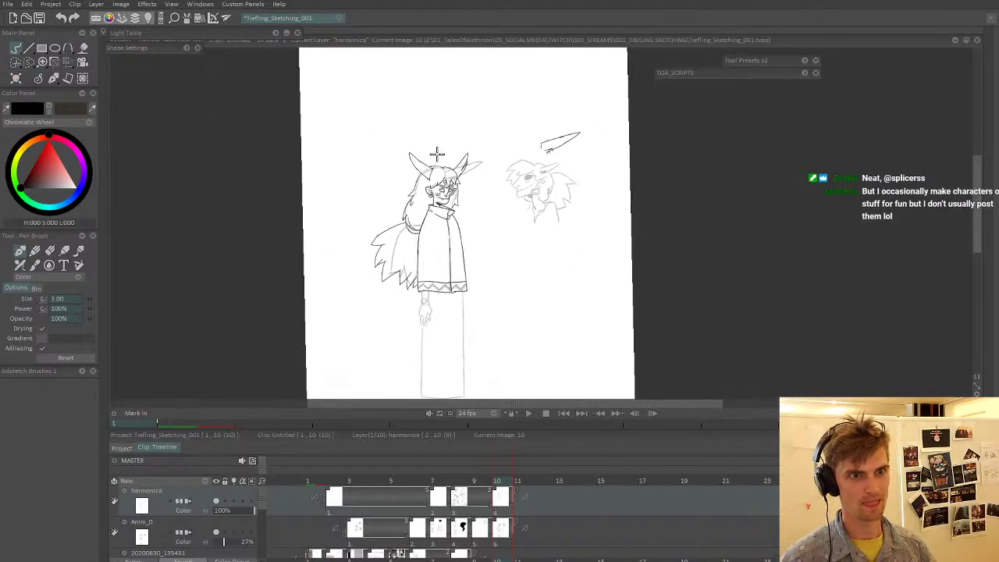
scroll(437, 152, up, 5)
drag(348, 168, 359, 143)
key(ctrl+z)
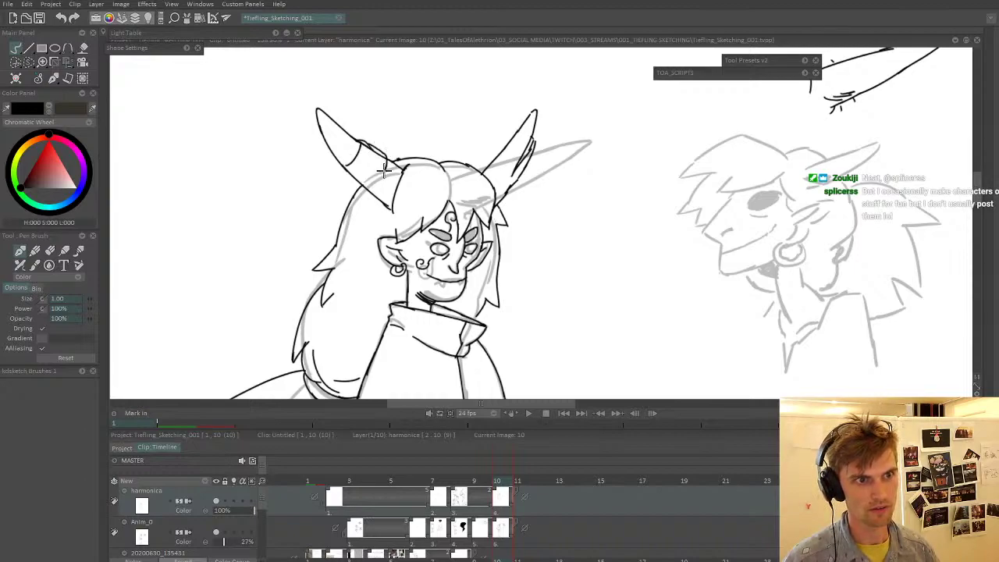
mouse_move(384, 170)
mouse_down()
mouse_move(343, 174)
mouse_move(342, 166)
mouse_move(365, 162)
mouse_up()
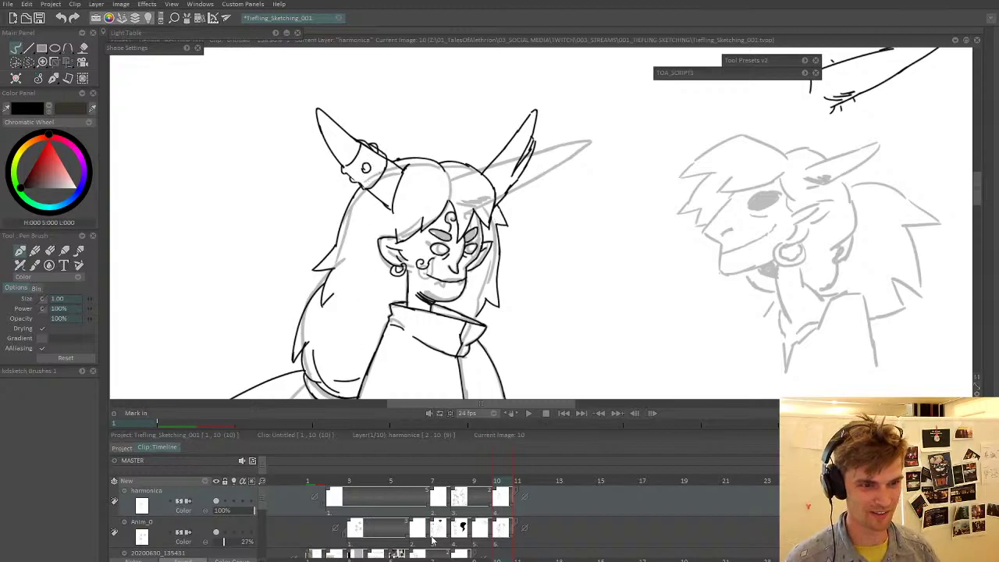
- Go back to image 3 and ink four curved horns over the faint bearded head in the sketches area
key(Left)
key(Left)
key(Left)
key(Left)
key(Left)
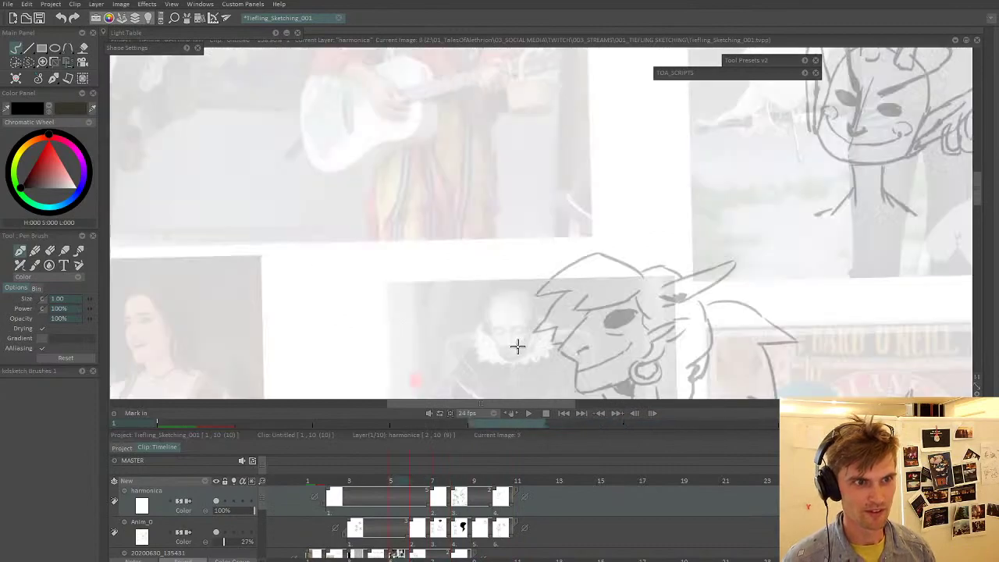
key(Left)
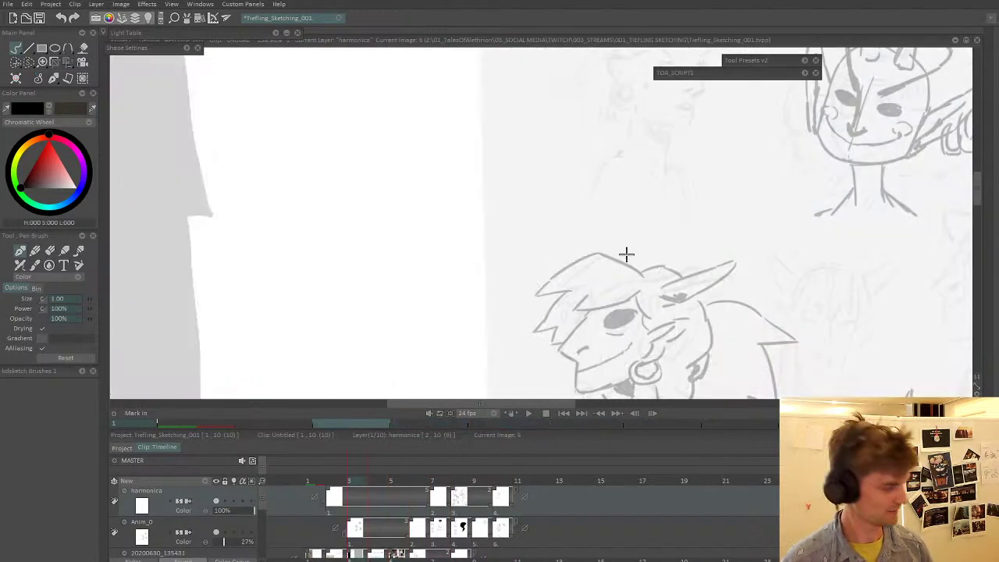
mouse_move(638, 243)
mouse_down()
mouse_move(595, 252)
mouse_move(471, 189)
mouse_move(653, 189)
mouse_move(504, 273)
mouse_up()
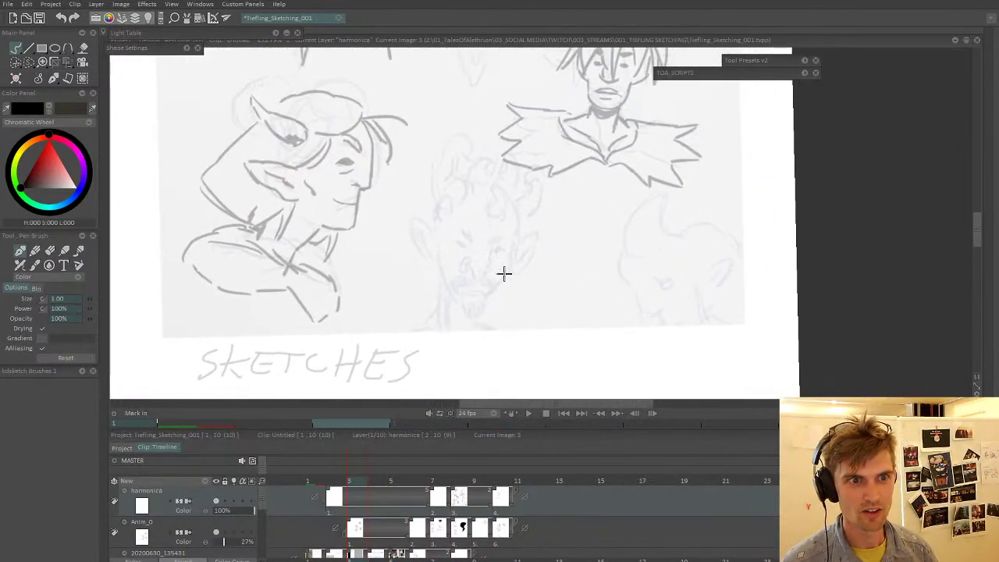
scroll(504, 273, up, 3)
mouse_move(396, 181)
mouse_down()
mouse_move(387, 151)
mouse_move(405, 90)
mouse_move(444, 93)
mouse_move(439, 119)
mouse_move(420, 126)
mouse_move(431, 176)
mouse_move(413, 171)
mouse_move(420, 190)
mouse_move(501, 167)
mouse_move(491, 206)
mouse_up()
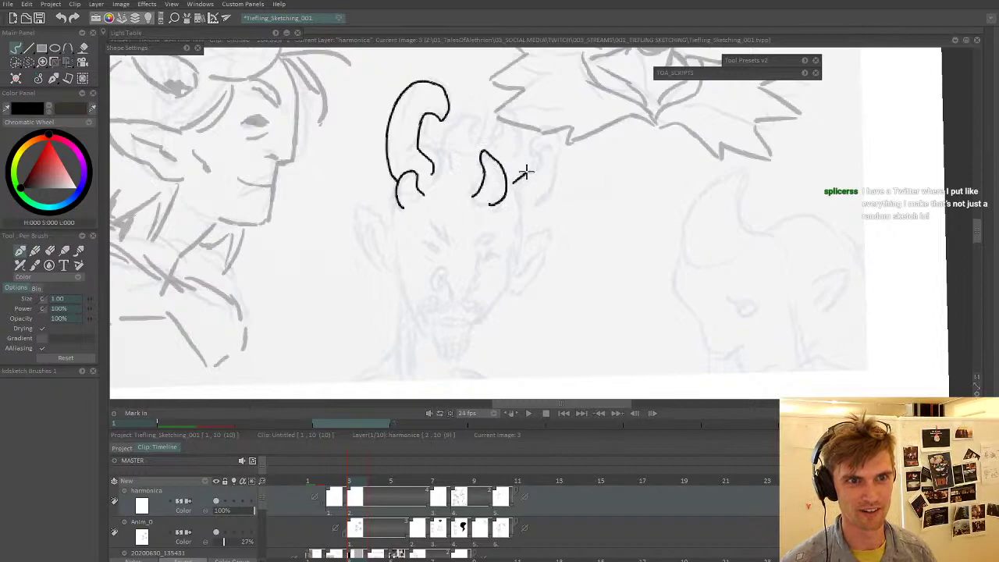
mouse_move(525, 173)
mouse_down()
mouse_move(531, 134)
mouse_move(556, 140)
mouse_move(558, 184)
mouse_move(523, 205)
mouse_up()
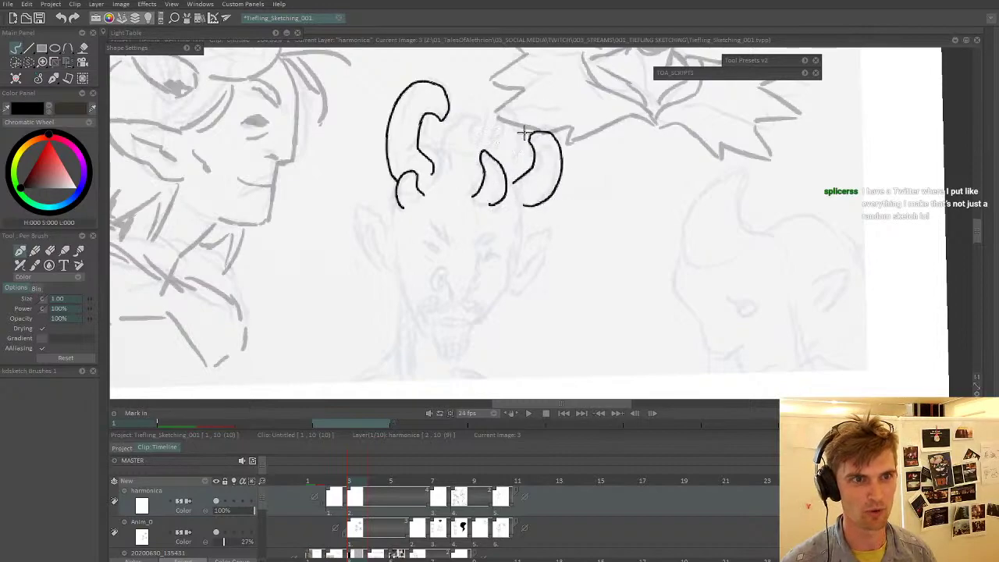
- Undo the horn strokes on image 3 and return to the full-body character on image 10
key(ctrl+z)
key(ctrl+z)
key(ctrl+z)
key(ctrl+z)
key(ctrl+z)
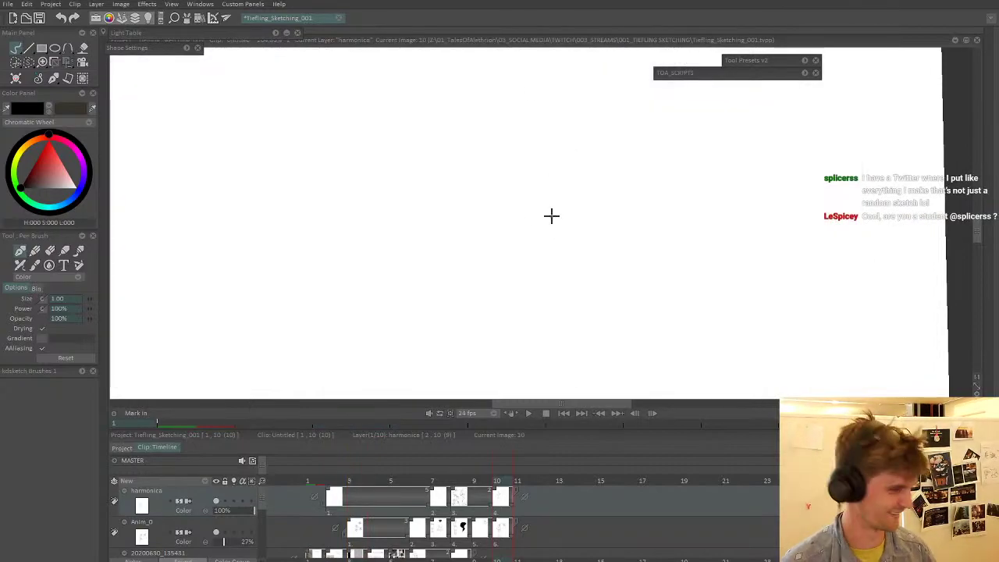
drag(599, 269, 410, 310)
drag(479, 133, 502, 192)
drag(531, 240, 529, 178)
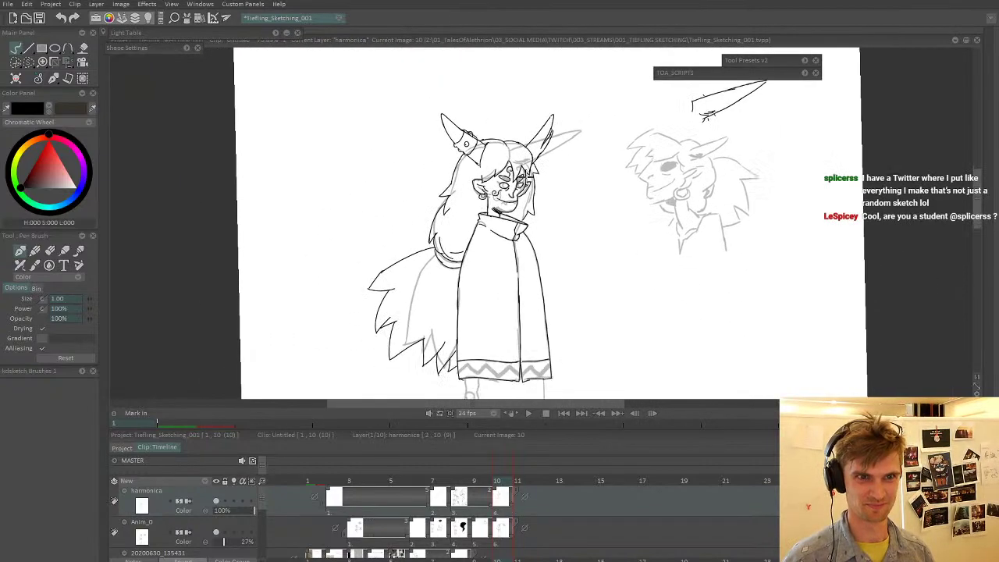
- Examine the full-body character's horns, face, cloak and hand up close and as a whole figure
scroll(485, 266, up, 5)
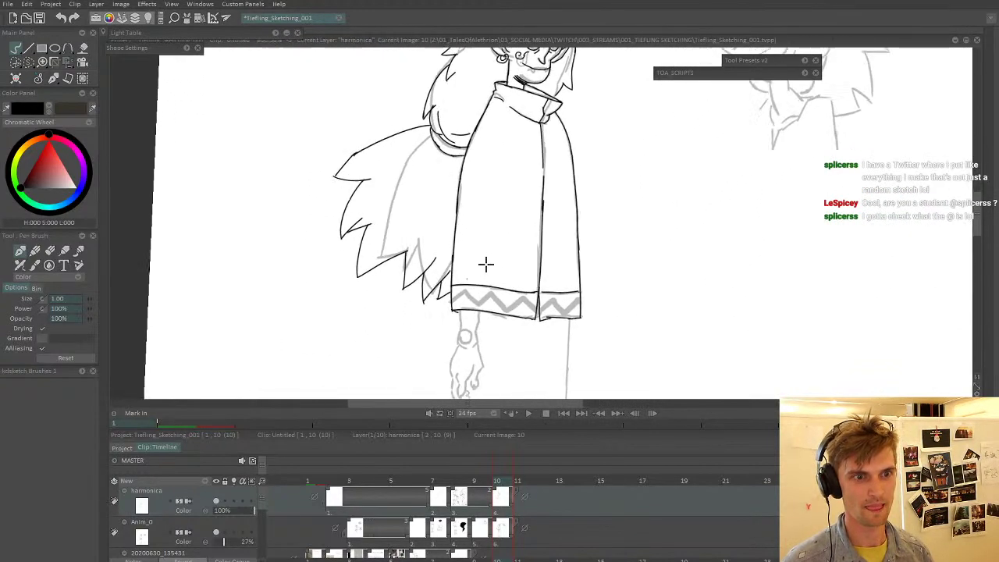
drag(451, 294, 439, 318)
drag(522, 314, 517, 261)
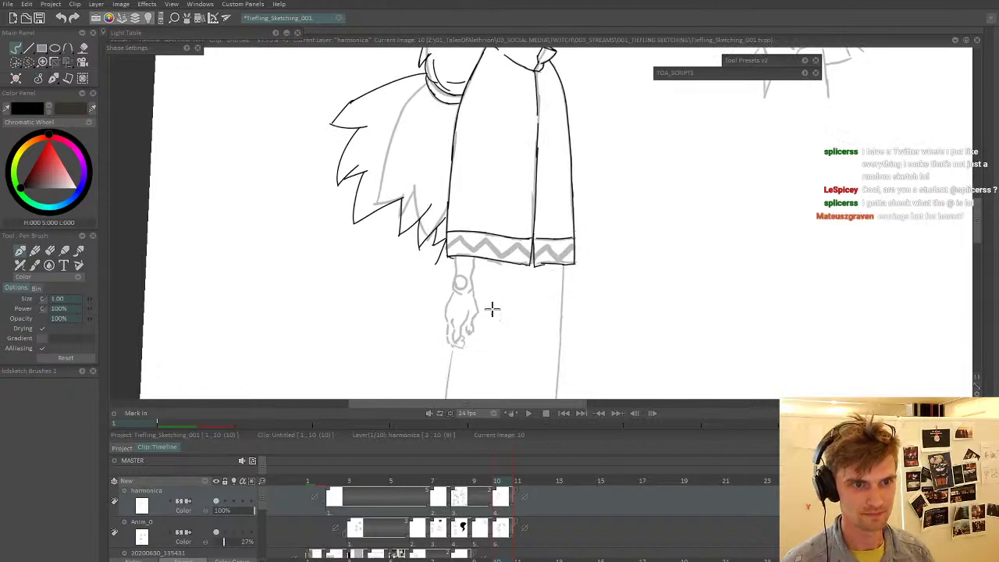
scroll(404, 239, down, 4)
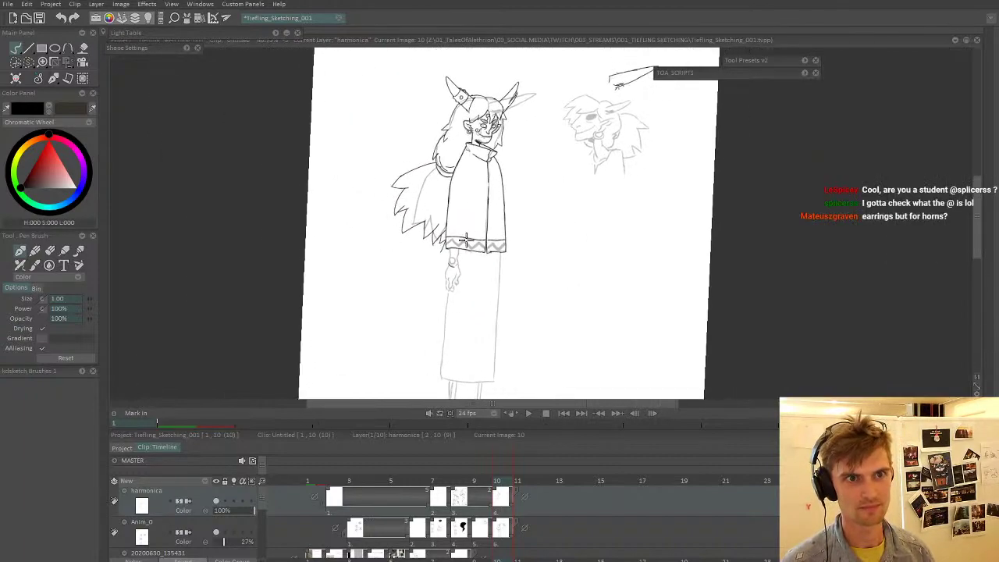
scroll(499, 204, up, 2)
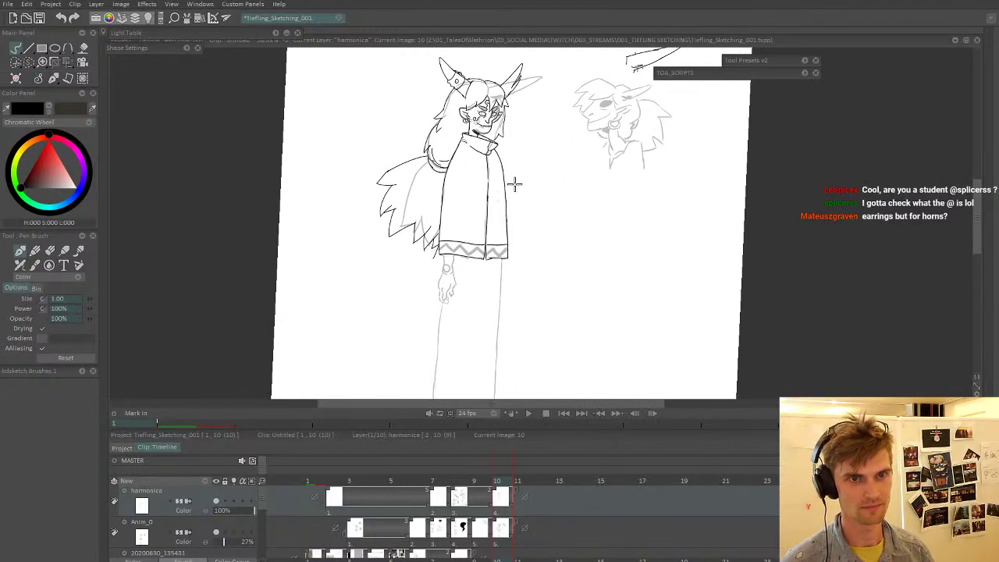
scroll(515, 184, down, 1)
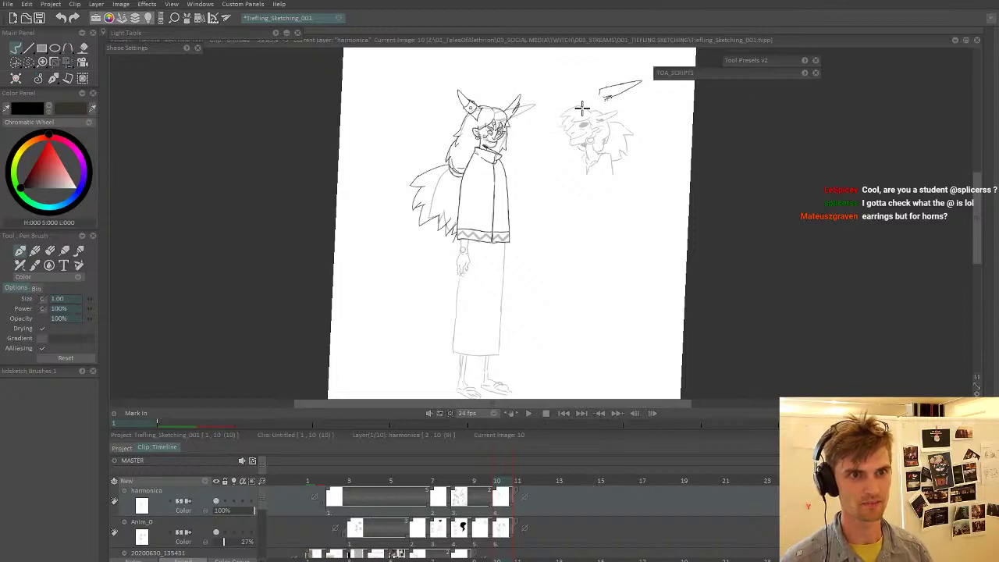
scroll(582, 109, up, 5)
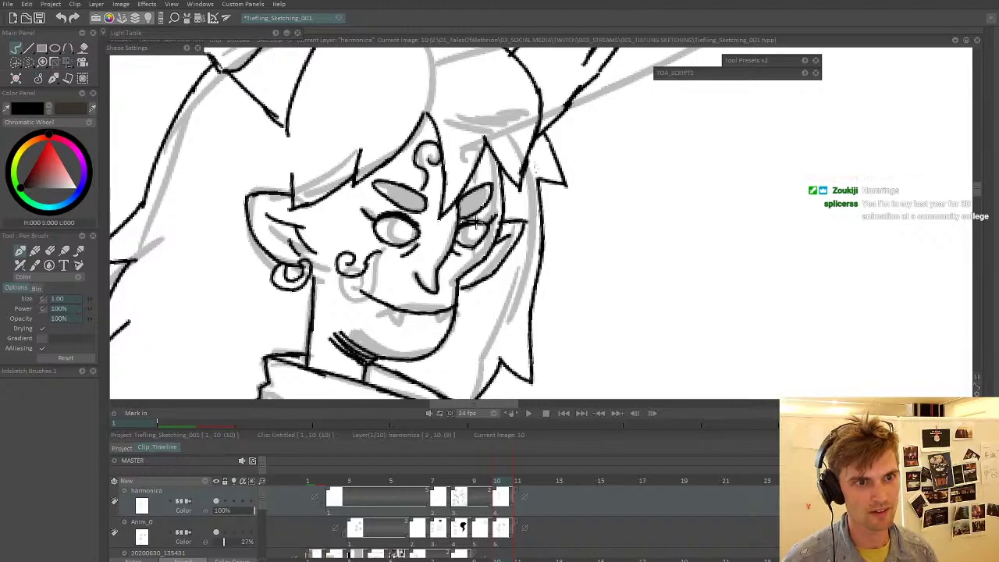
scroll(466, 224, down, 5)
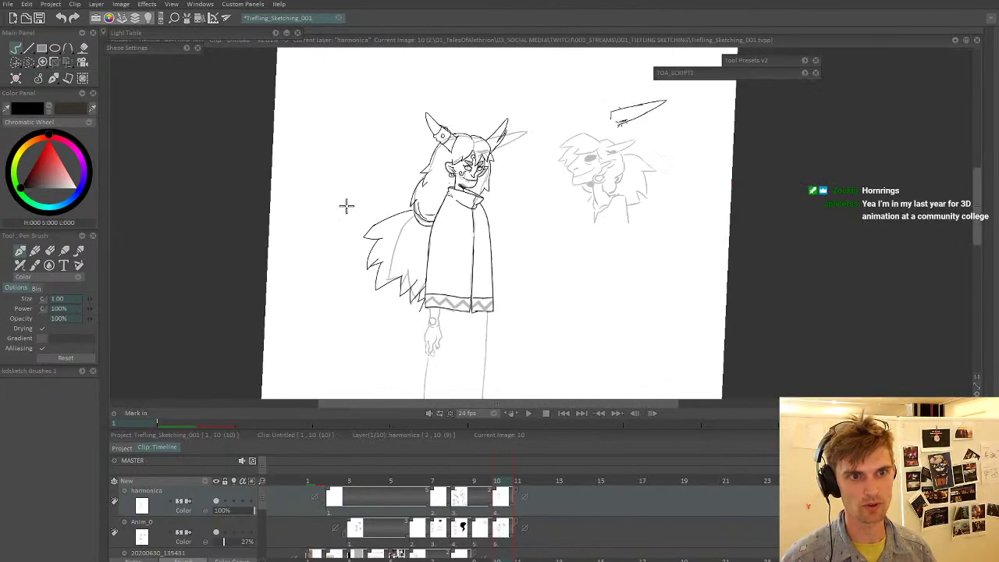
scroll(346, 205, up, 5)
scroll(493, 160, up, 3)
mouse_move(458, 144)
mouse_down()
mouse_move(465, 159)
mouse_move(472, 148)
mouse_move(536, 158)
mouse_up()
scroll(536, 158, down, 4)
drag(496, 219, 486, 169)
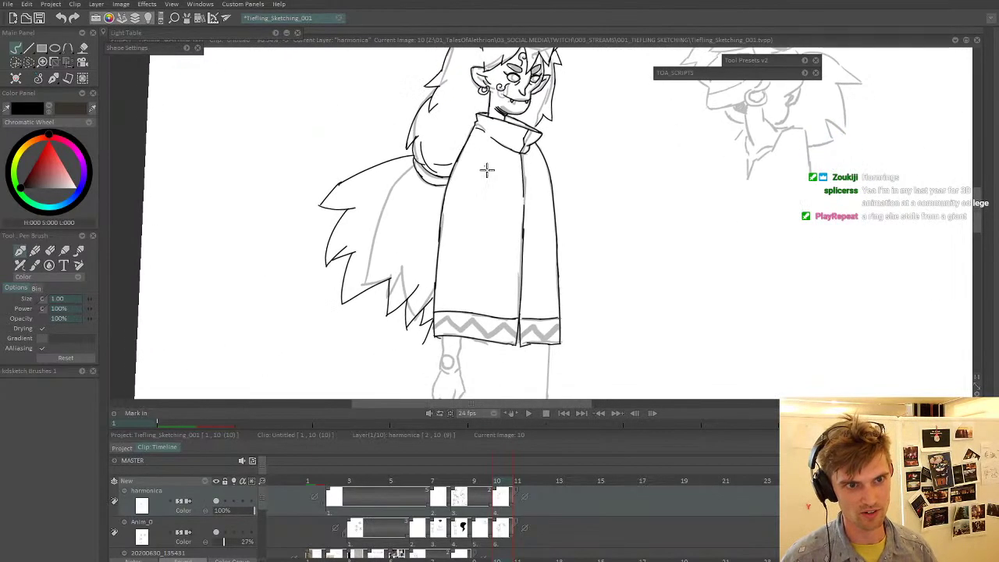
drag(466, 252, 466, 208)
scroll(487, 202, down, 1)
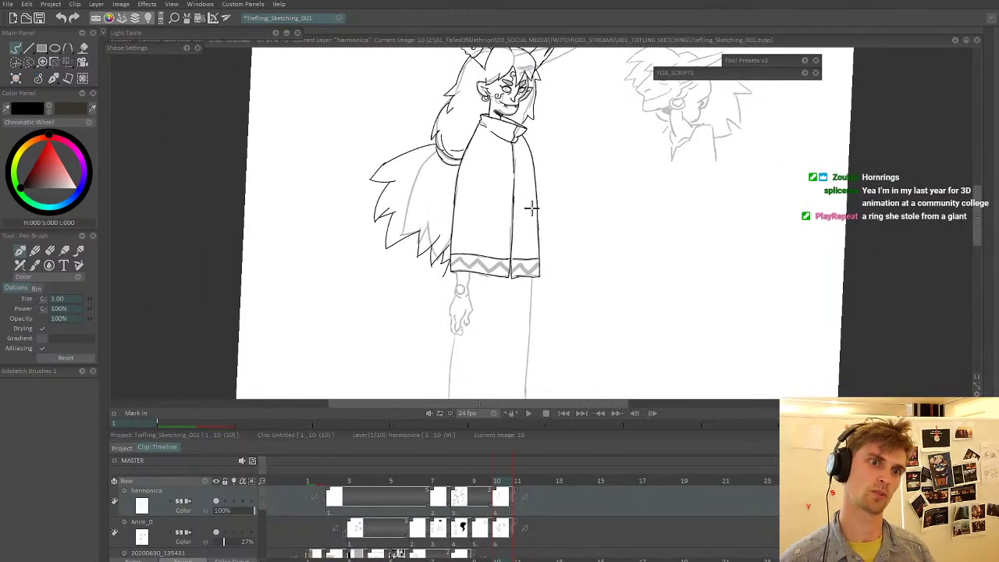
scroll(531, 206, down, 3)
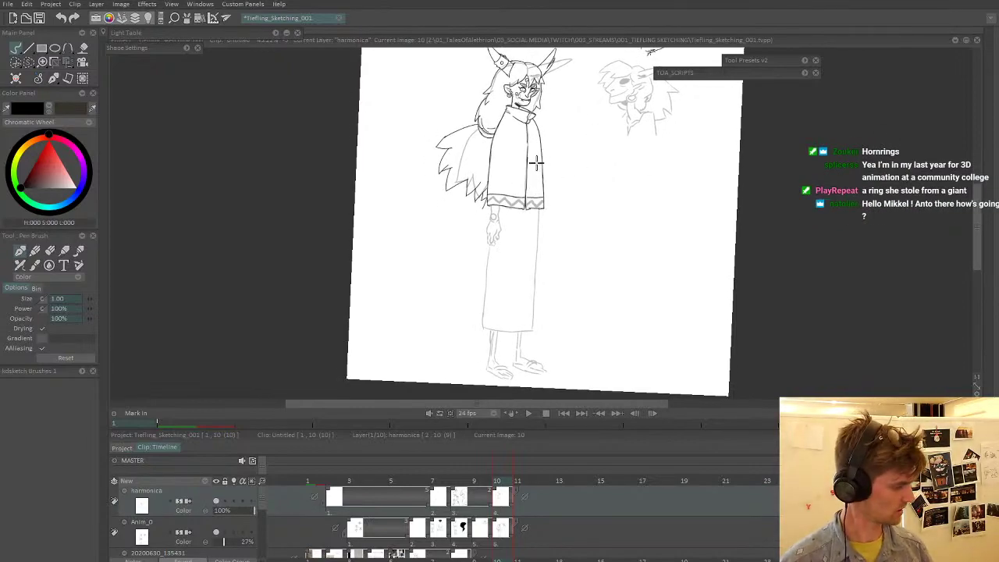
- Cut the inked cloak outline off the body and stamp it beside the figure below the second head, ending on the pen brush
key(b)
mouse_move(527, 236)
mouse_down()
mouse_move(561, 150)
mouse_move(543, 117)
mouse_move(506, 113)
mouse_up()
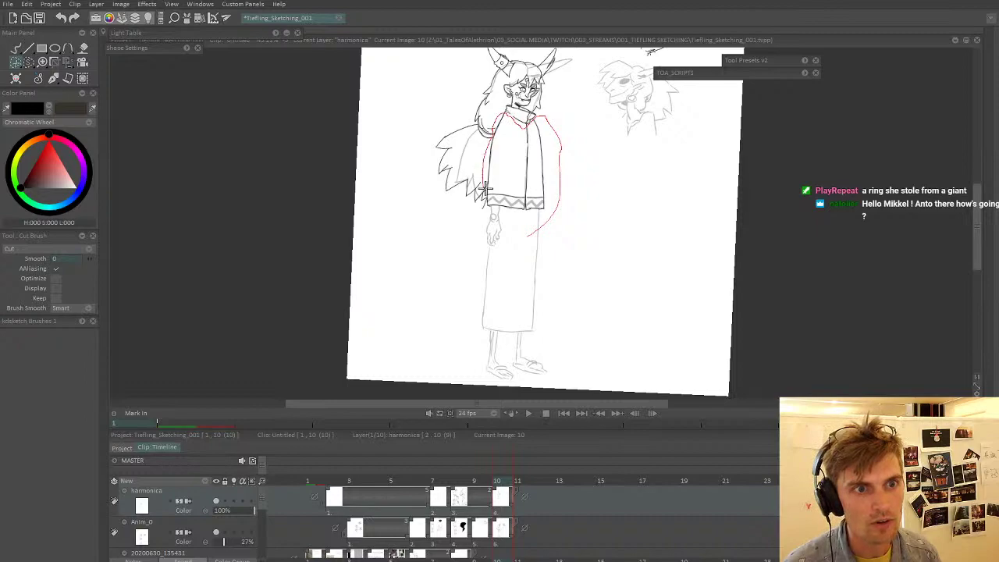
drag(485, 188, 529, 232)
click(696, 163)
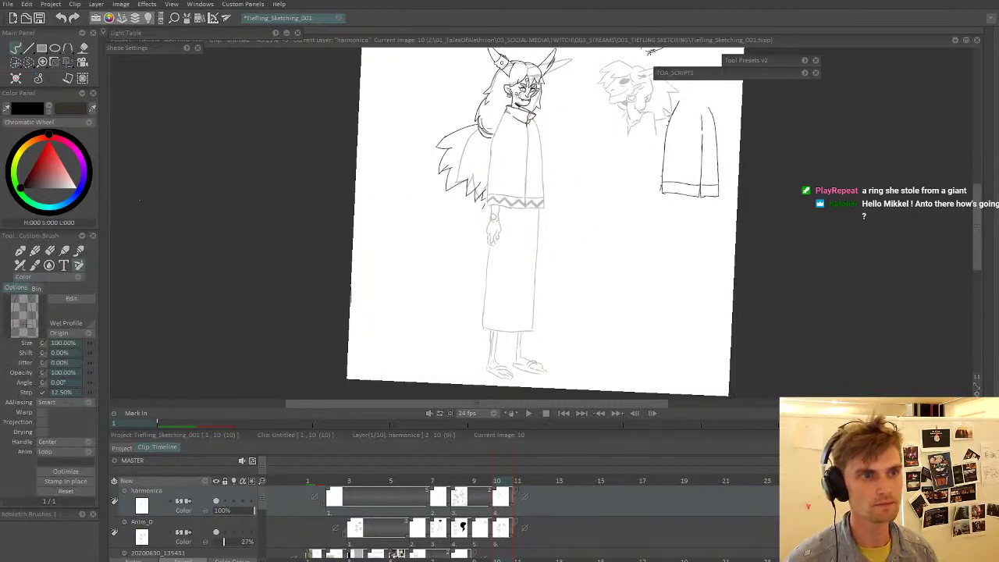
click(19, 251)
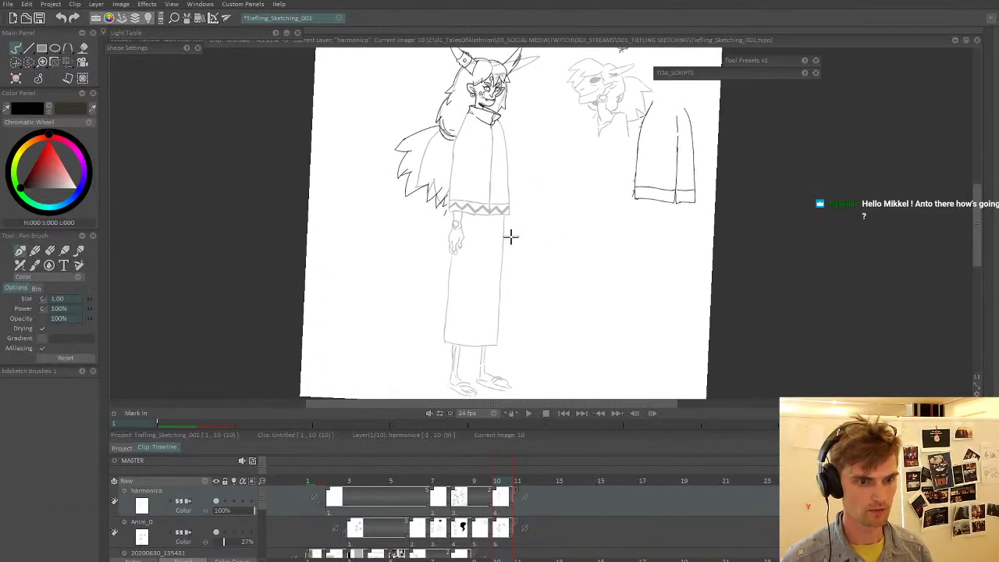
- Add a new animation layer between the harmonica and Anim_0 layers, and hide the old body rough on Anim_0
key(Down)
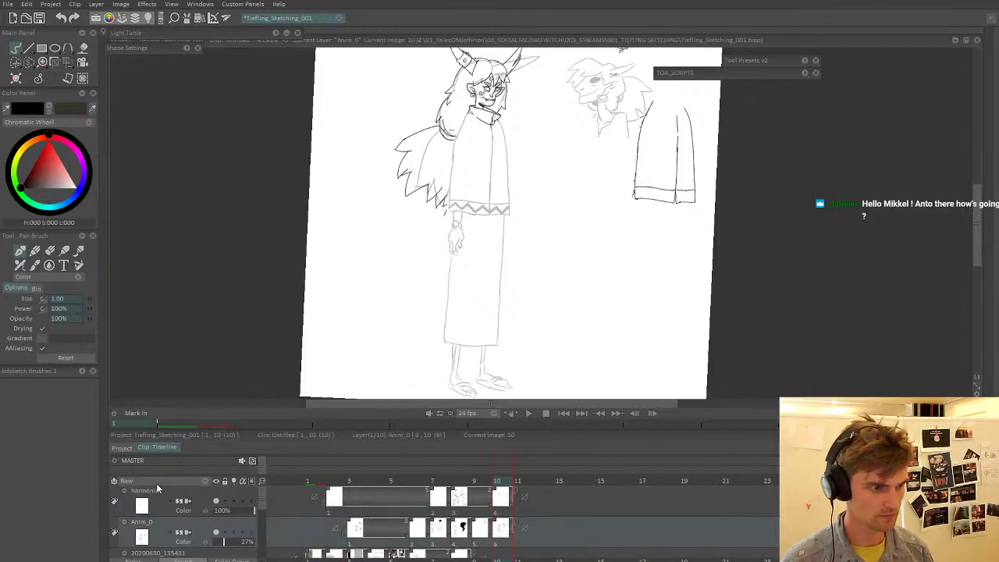
click(156, 484)
click(218, 482)
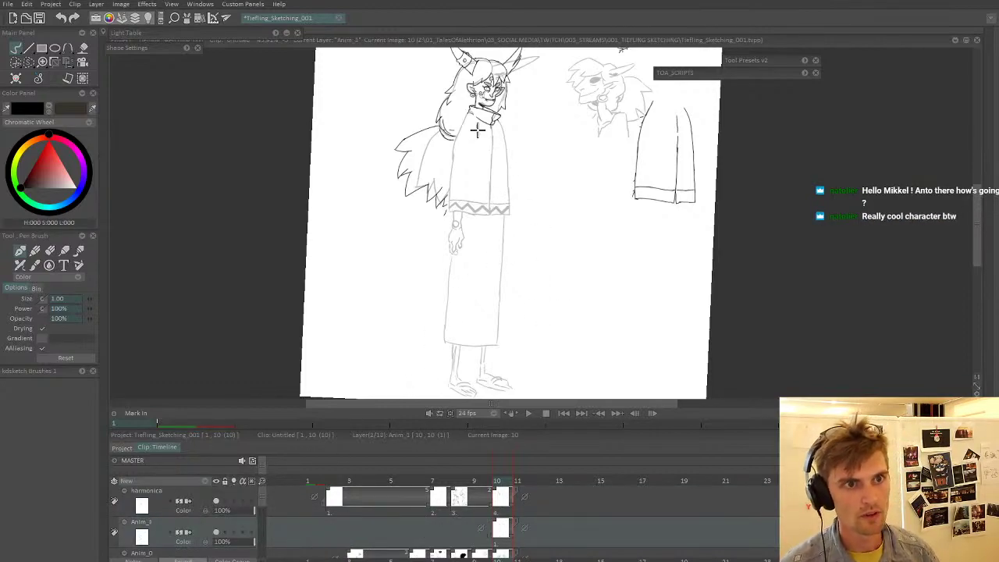
drag(462, 178, 463, 141)
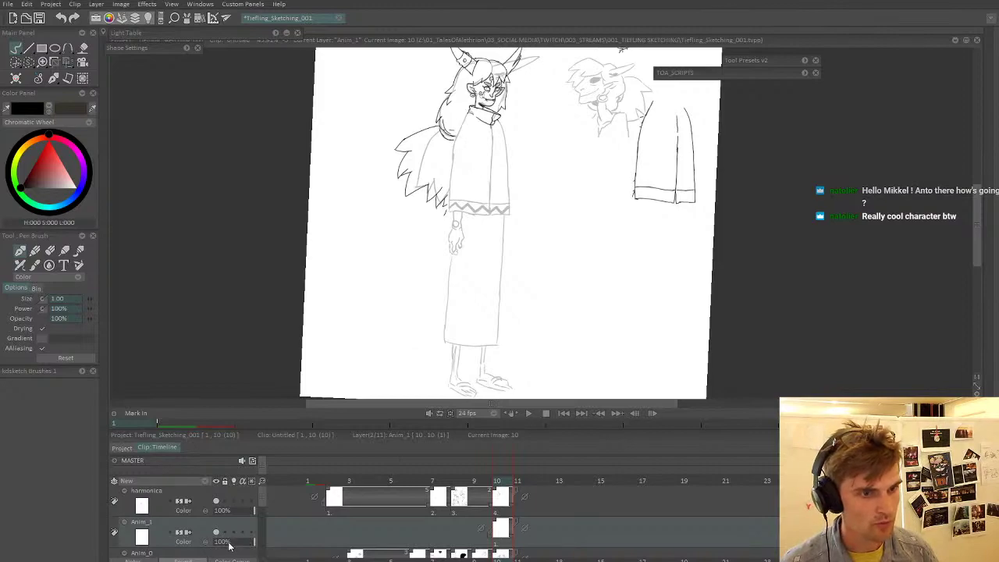
mouse_move(255, 540)
mouse_down()
mouse_move(211, 542)
mouse_move(262, 545)
mouse_up()
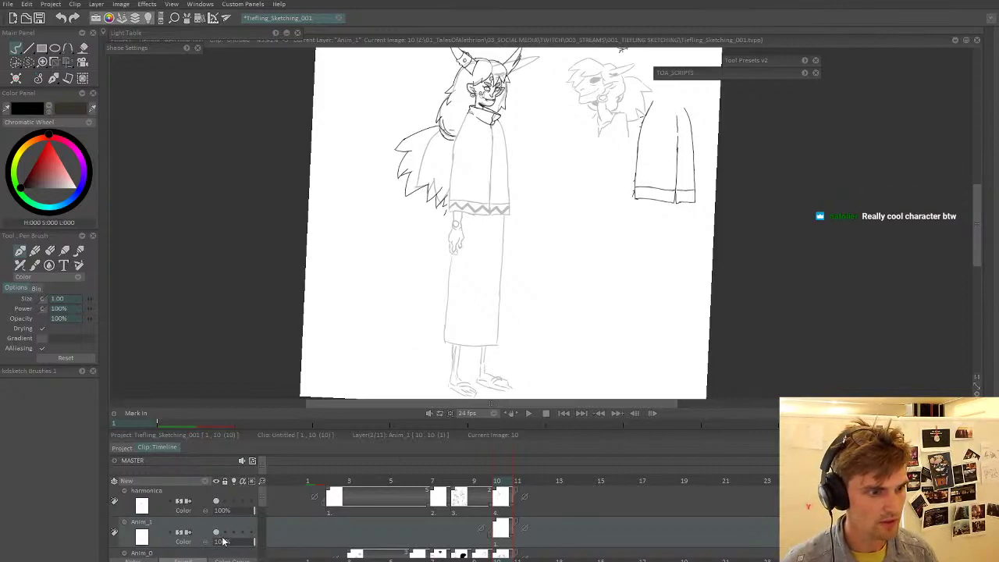
click(217, 532)
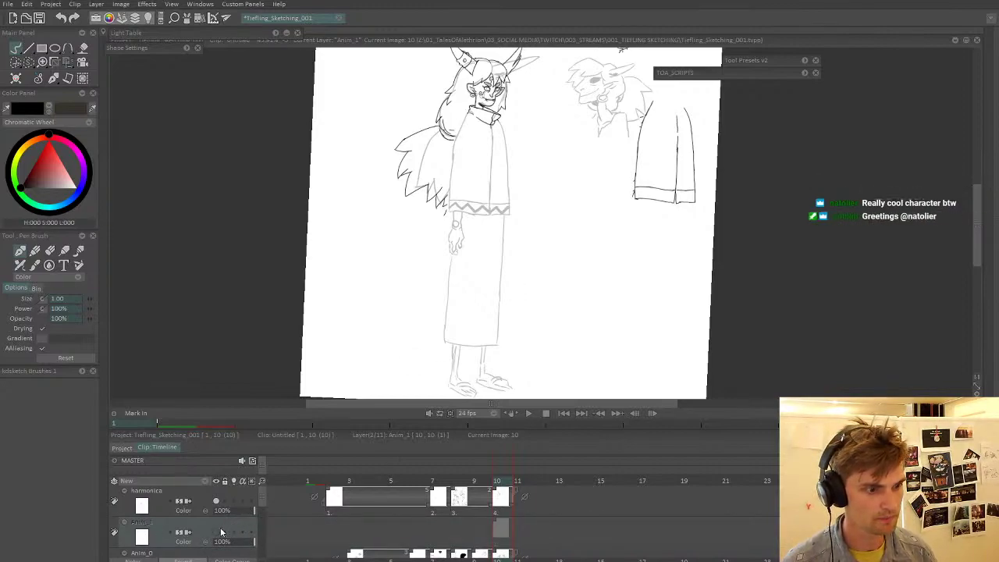
click(217, 532)
drag(262, 502, 262, 510)
click(226, 530)
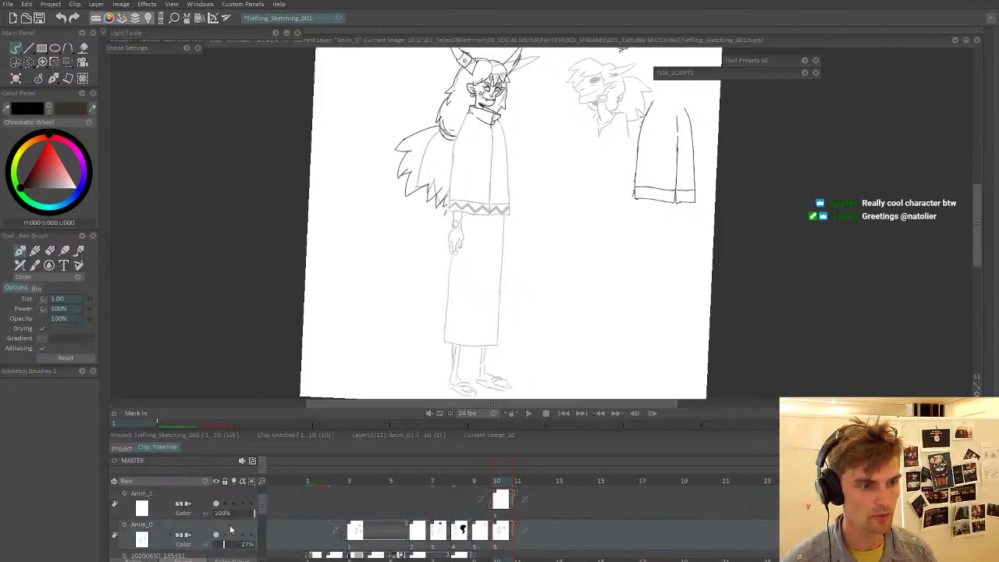
drag(262, 511, 262, 510)
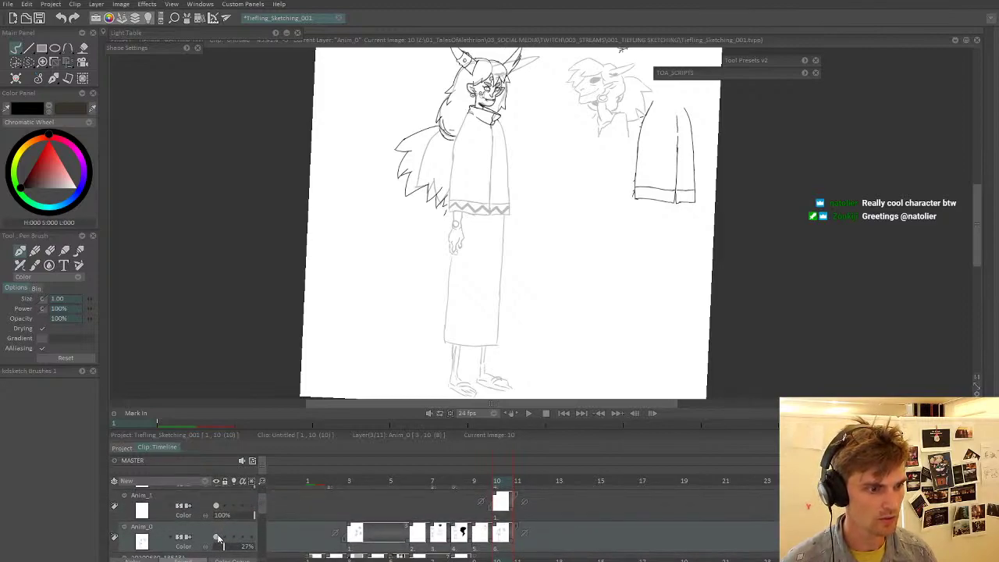
click(217, 537)
drag(494, 186, 484, 213)
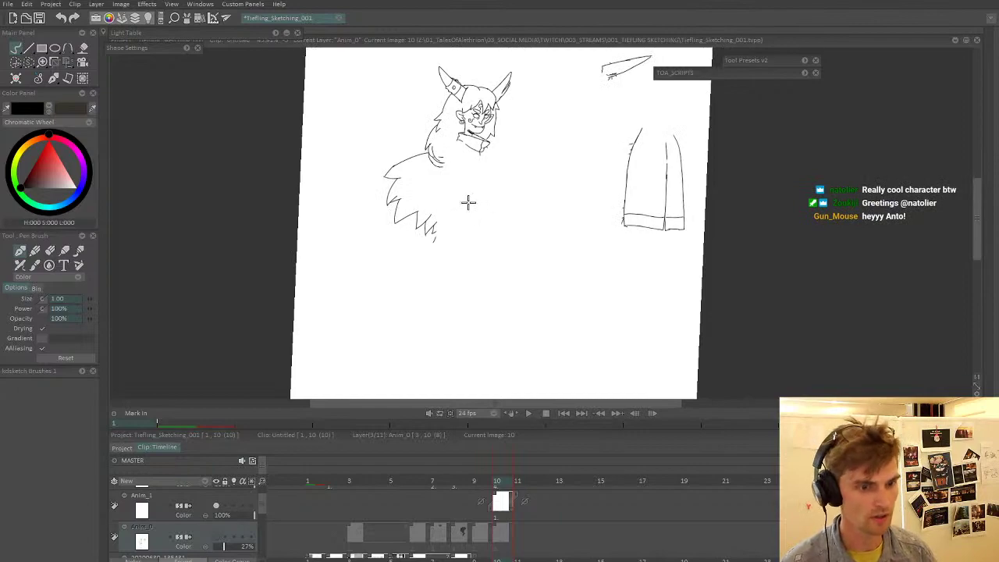
- Set the new layer's opacity to 54% and rough in the torso, waistband and outer trouser lines with a 3.50 pen
drag(232, 513, 226, 513)
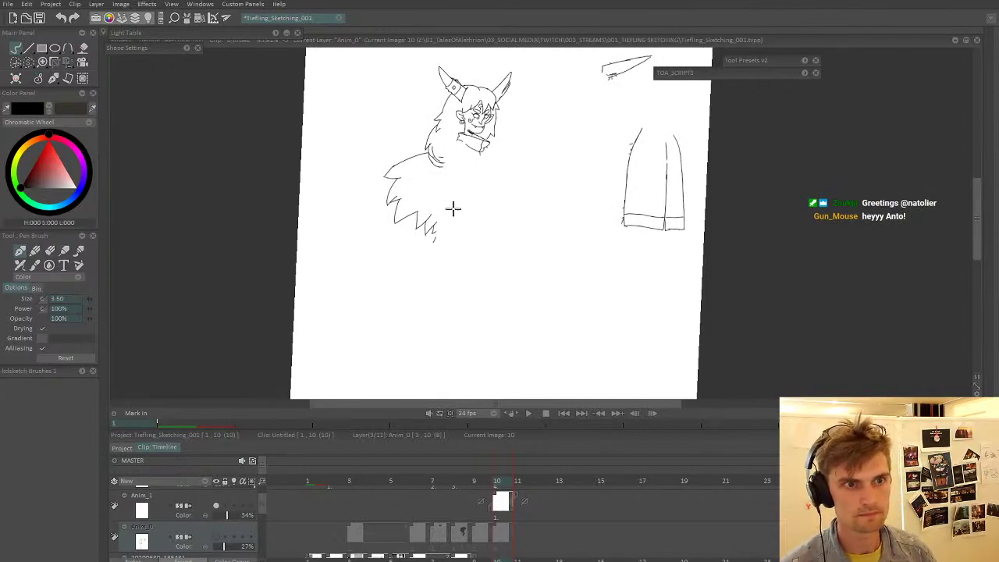
click(258, 507)
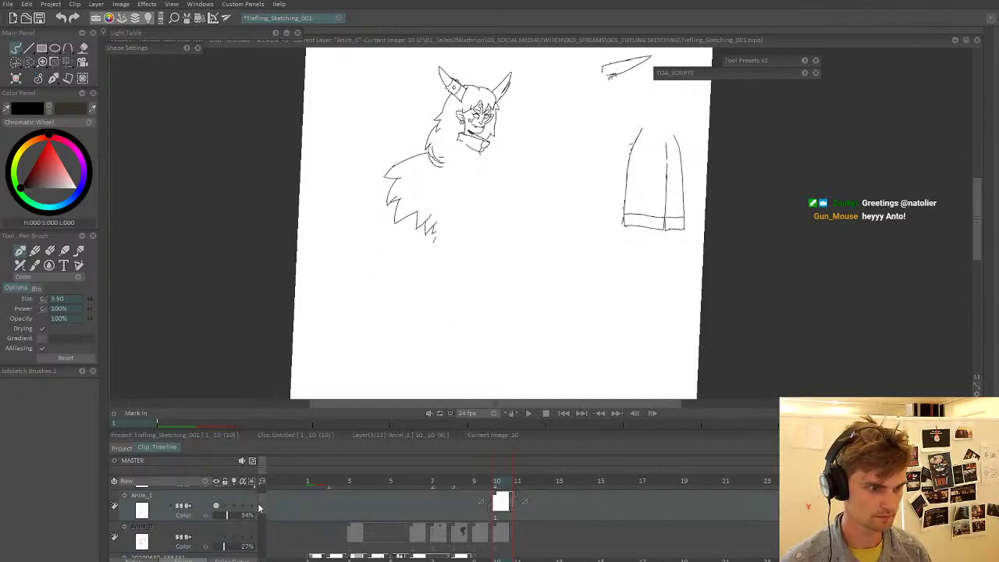
mouse_move(455, 208)
mouse_down()
mouse_move(463, 165)
mouse_move(450, 186)
mouse_move(462, 151)
mouse_move(488, 162)
mouse_move(488, 176)
mouse_move(487, 153)
mouse_move(495, 187)
mouse_move(469, 212)
mouse_move(492, 203)
mouse_move(458, 202)
mouse_move(491, 194)
mouse_move(484, 148)
mouse_move(457, 151)
mouse_move(452, 192)
mouse_up()
key(ctrl+z)
key(ctrl+z)
key(ctrl+z)
mouse_move(466, 154)
mouse_down()
mouse_move(449, 189)
mouse_move(465, 153)
mouse_move(453, 220)
mouse_move(480, 218)
mouse_move(491, 201)
mouse_move(463, 218)
mouse_move(450, 213)
mouse_move(433, 273)
mouse_up()
drag(492, 207, 509, 280)
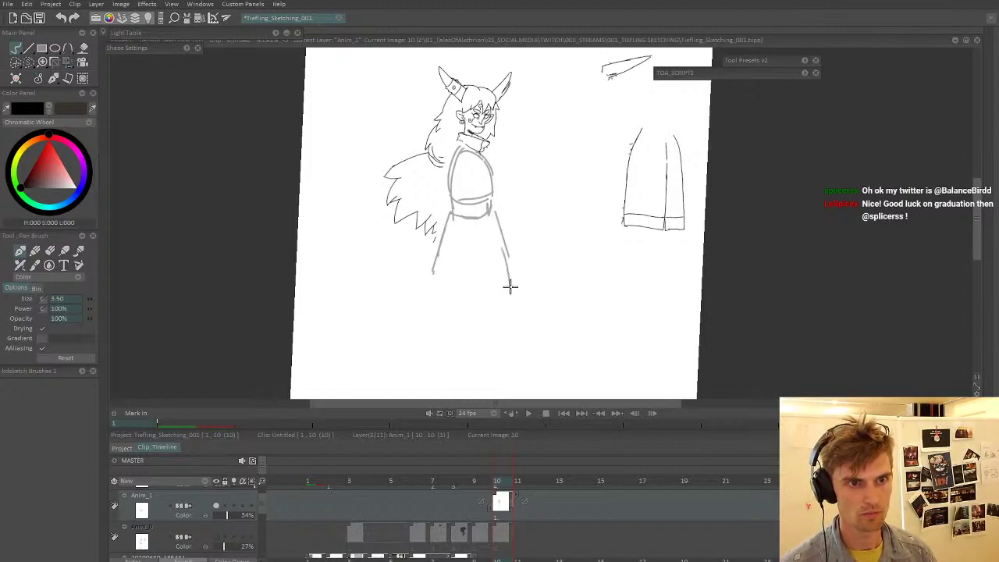
- Rough in the baggy knee-length trouser legs with gathered hems and both lower legs in a wide stance
mouse_move(484, 314)
mouse_down()
mouse_move(471, 289)
mouse_move(451, 312)
mouse_move(430, 294)
mouse_move(468, 233)
mouse_move(470, 268)
mouse_move(455, 303)
mouse_up()
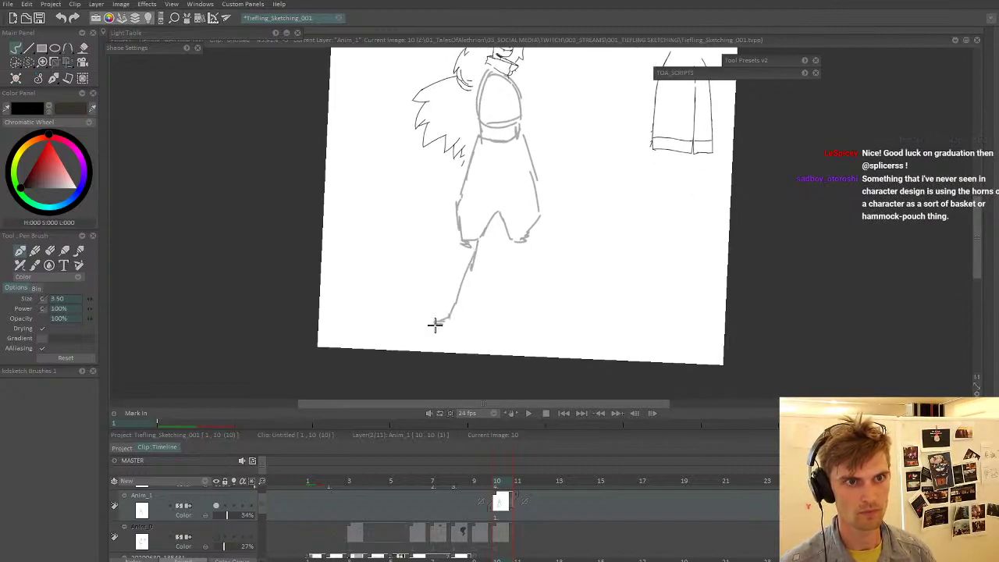
key(ctrl+z)
mouse_move(473, 254)
mouse_down()
mouse_move(460, 289)
mouse_move(466, 246)
mouse_move(452, 331)
mouse_up()
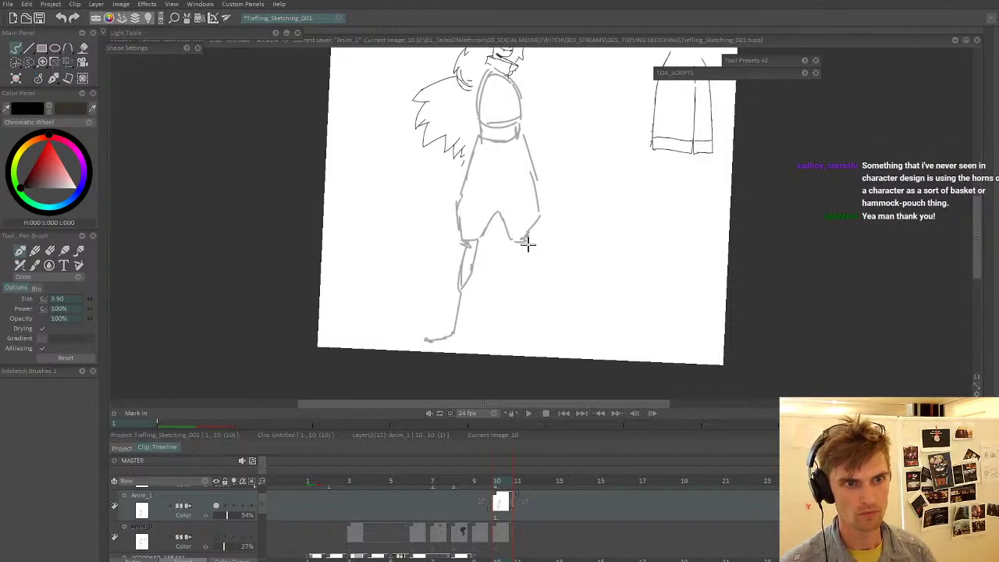
drag(521, 240, 522, 336)
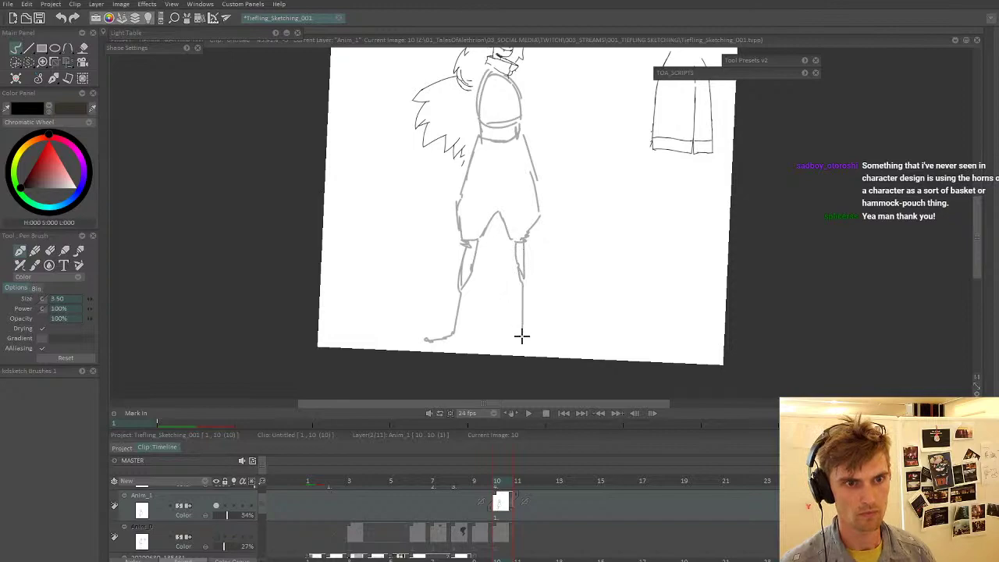
key(ctrl+z)
drag(519, 246, 537, 337)
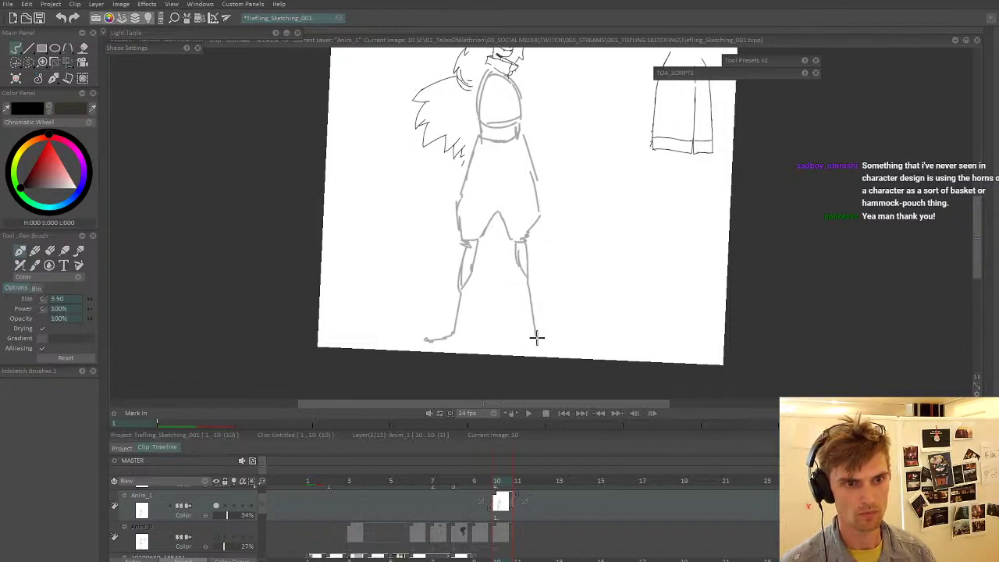
- Rough in the near shoulder and bent arm with its hand on the hip, plus a diagonal chest strap and rounded hip pouch
scroll(550, 349, up, 3)
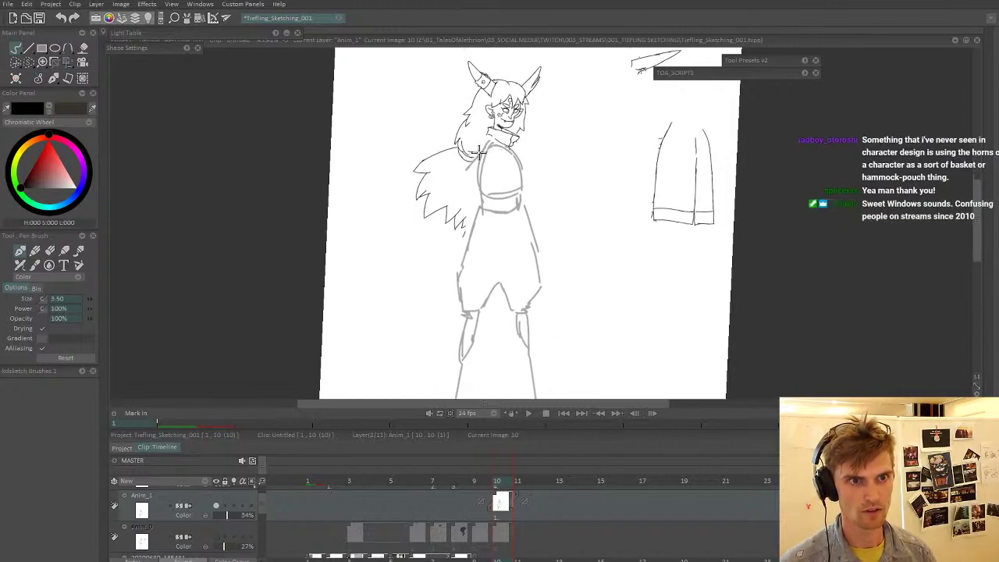
mouse_move(516, 142)
mouse_down()
mouse_move(490, 226)
mouse_move(498, 212)
mouse_move(476, 210)
mouse_move(496, 198)
mouse_move(474, 238)
mouse_move(476, 200)
mouse_move(465, 225)
mouse_move(475, 192)
mouse_move(458, 231)
mouse_up()
mouse_move(473, 187)
mouse_down()
mouse_move(444, 231)
mouse_move(444, 213)
mouse_up()
drag(486, 148, 443, 164)
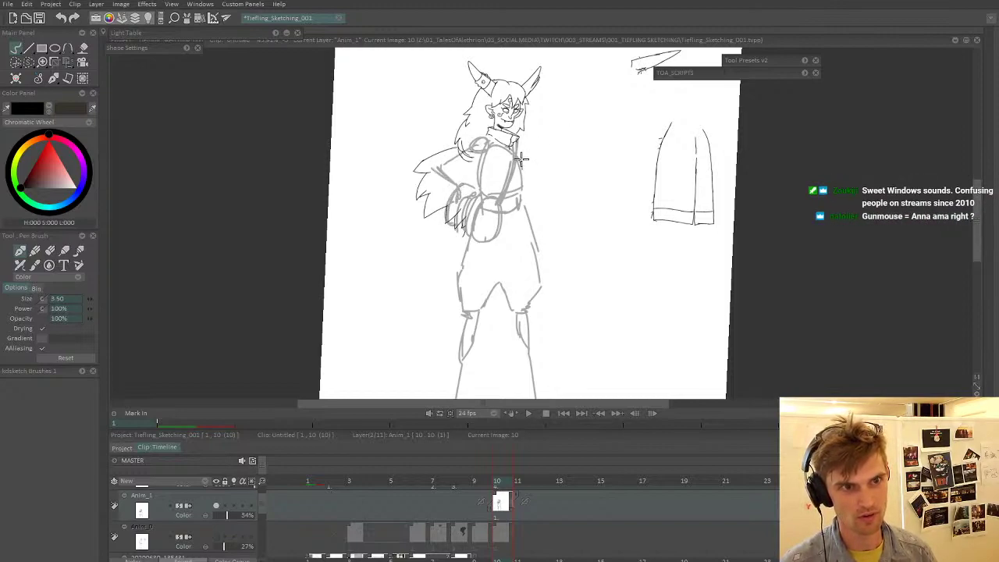
- Try a far arm reaching outwards and down away from the body
drag(522, 158, 569, 221)
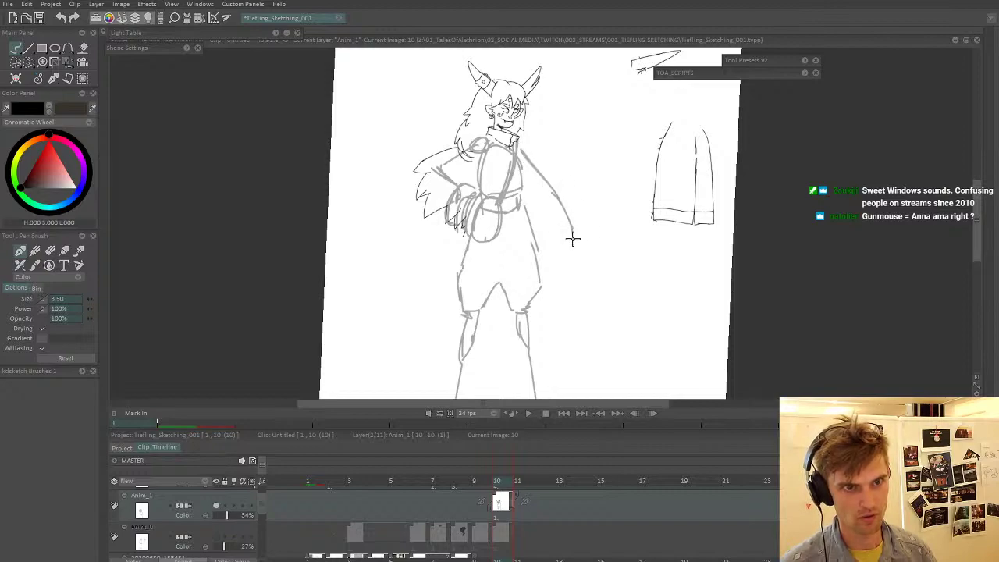
key(ctrl+z)
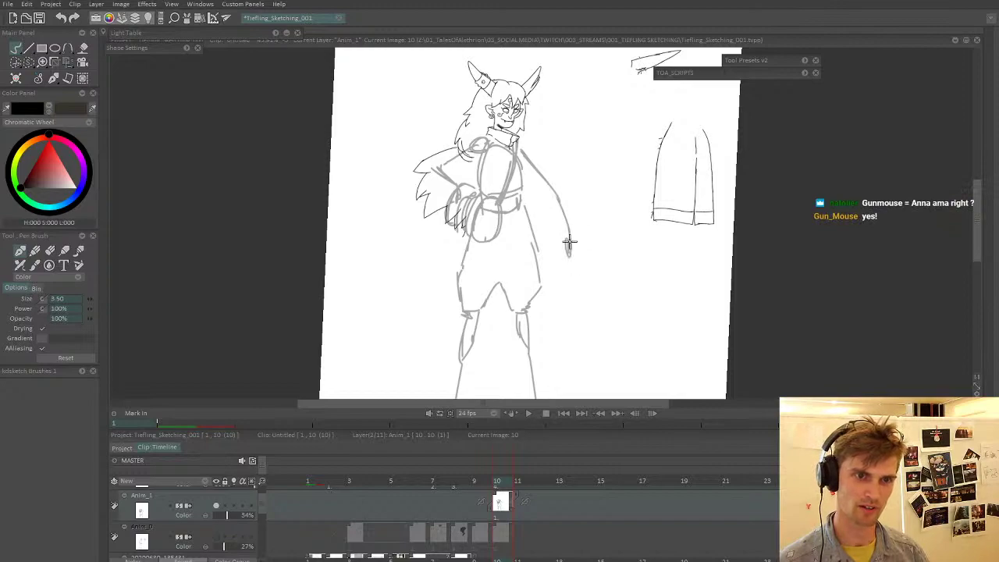
drag(557, 294, 564, 263)
key(ctrl+z)
key(ctrl+z)
key(ctrl+z)
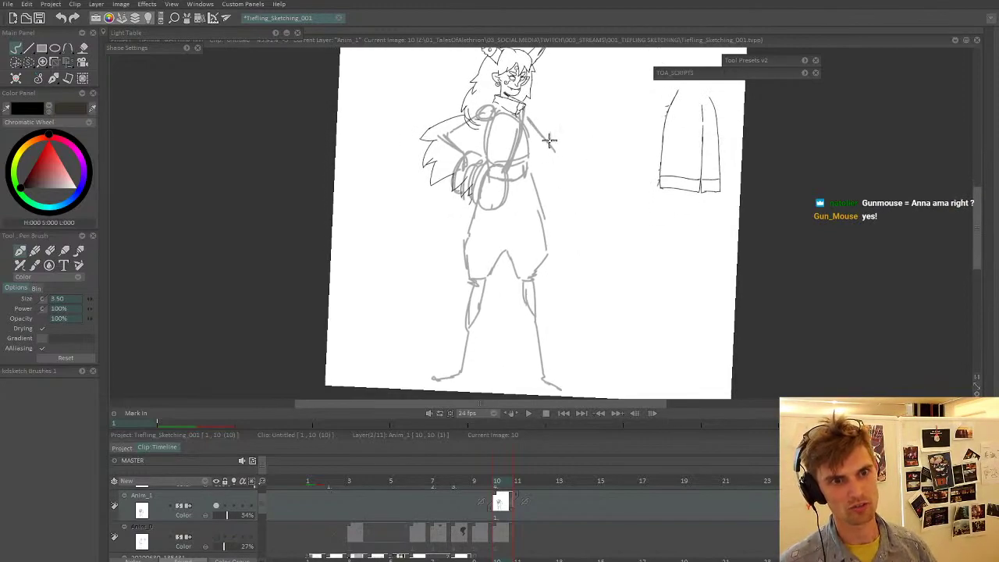
key(ctrl+z)
key(ctrl+z)
- Rough in the far shoulder and arm, replacing a trial pose leaning on a cane with an arm hanging beside the hip
mouse_move(528, 117)
mouse_down()
mouse_move(569, 223)
mouse_move(578, 221)
mouse_move(568, 231)
mouse_move(564, 374)
mouse_up()
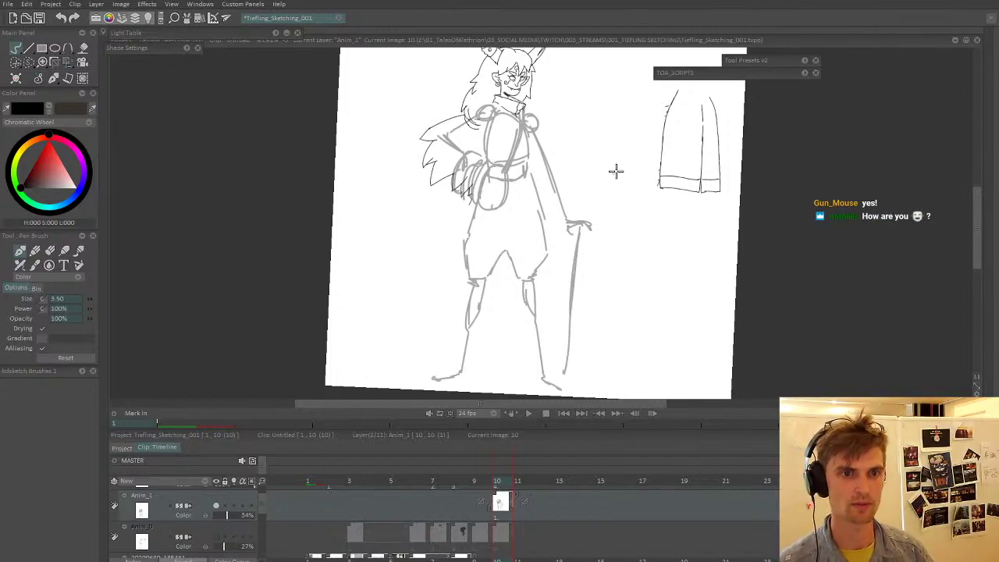
key(ctrl+z)
key(ctrl+z)
key(ctrl+z)
key(ctrl+z)
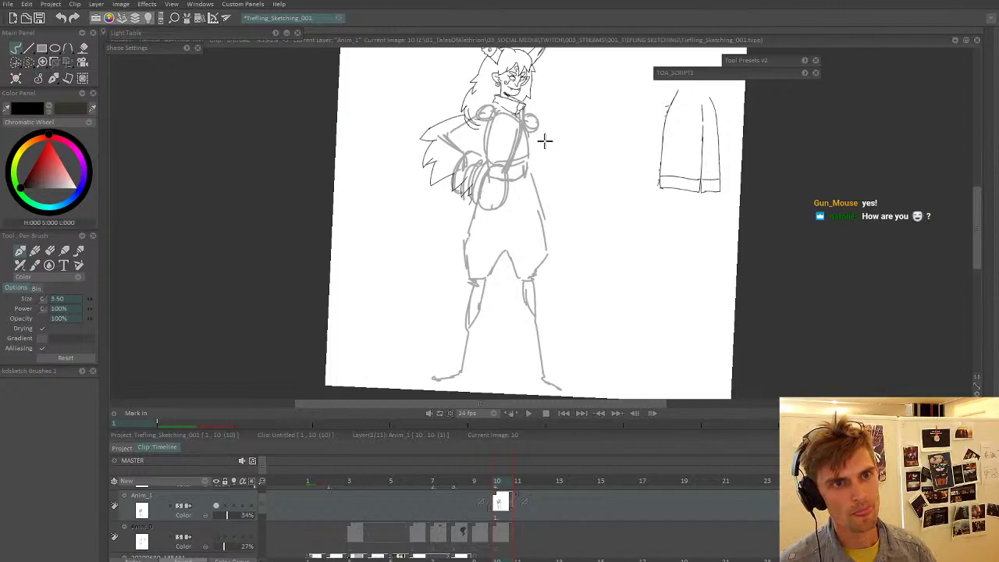
drag(531, 119, 550, 230)
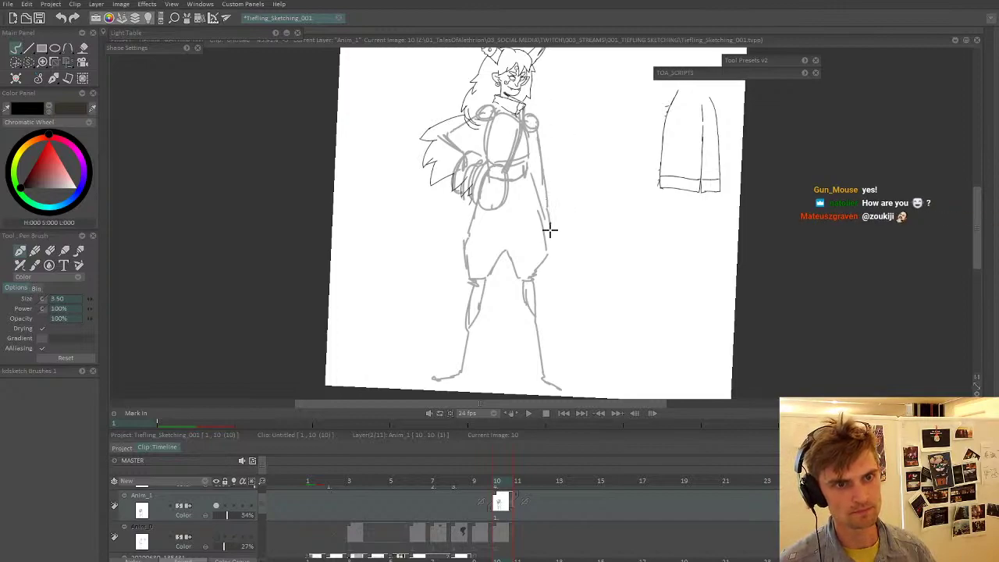
- Finish the hanging arm's lower end, strengthen the trousers' inner-leg crease and refine the lines around the waist and hip hand
scroll(513, 162, down, 3)
drag(524, 156, 503, 195)
scroll(519, 189, up, 3)
scroll(492, 193, down, 2)
scroll(476, 254, up, 2)
drag(481, 284, 496, 256)
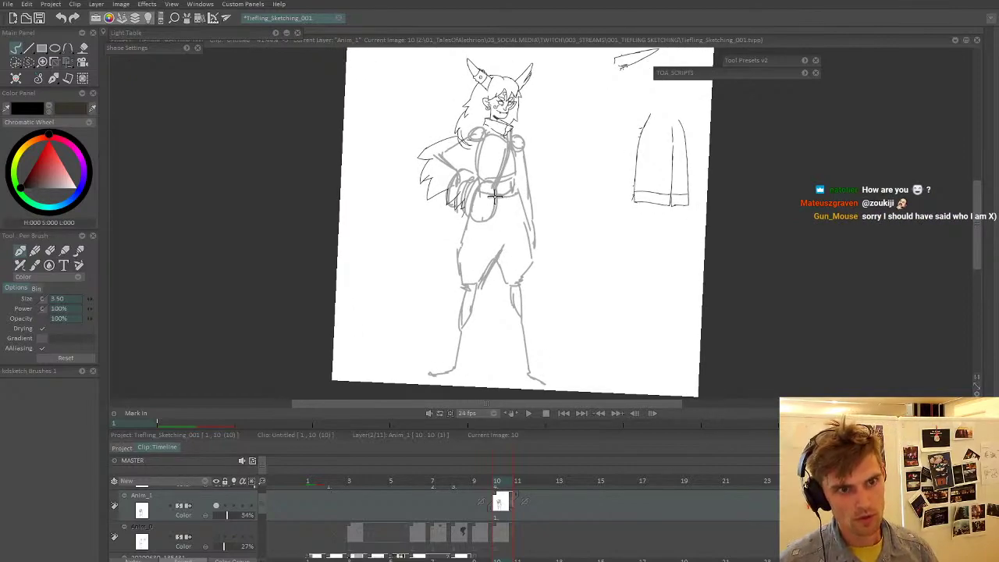
drag(480, 181, 451, 217)
- Lower the new body rough's opacity to 21%, and switch to the harmonica layer with the pen size at 1.00
drag(226, 516, 222, 515)
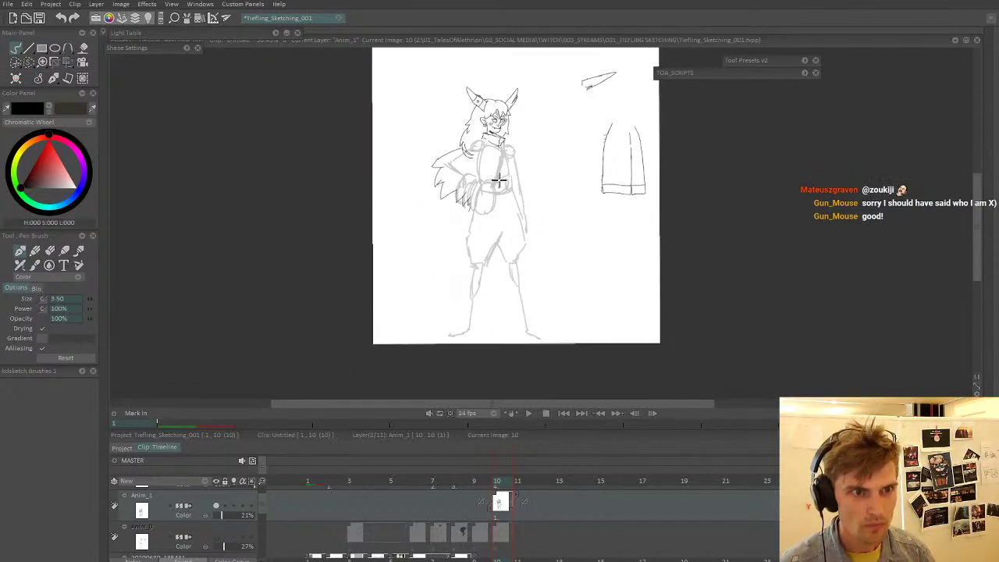
drag(502, 172, 526, 236)
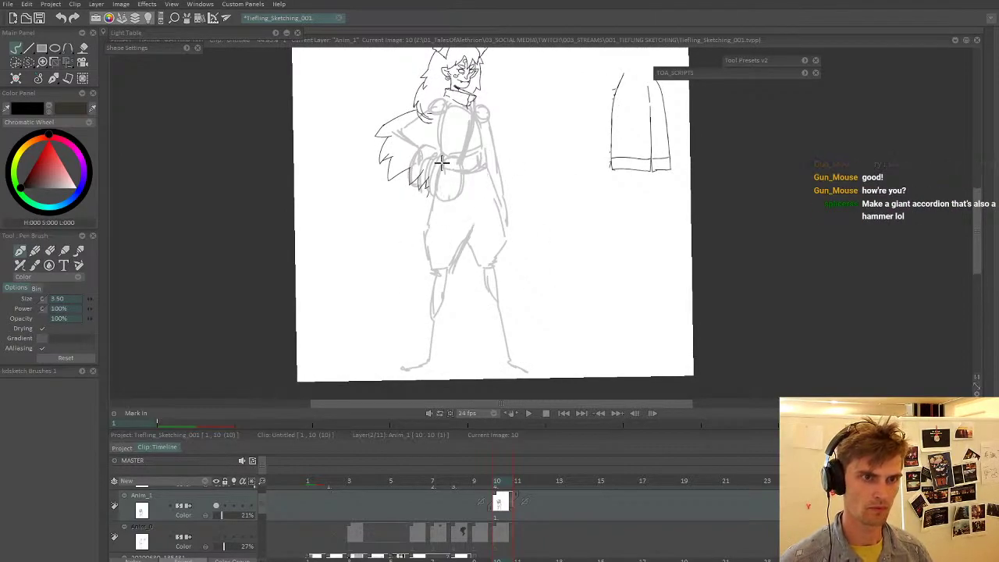
scroll(489, 158, up, 1)
drag(461, 135, 461, 231)
scroll(462, 233, up, 2)
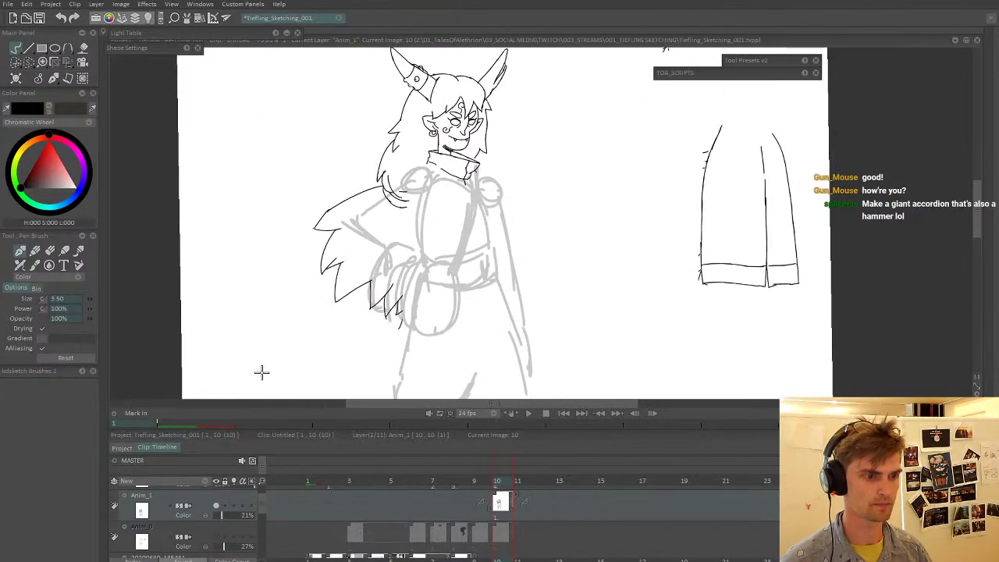
key(Up)
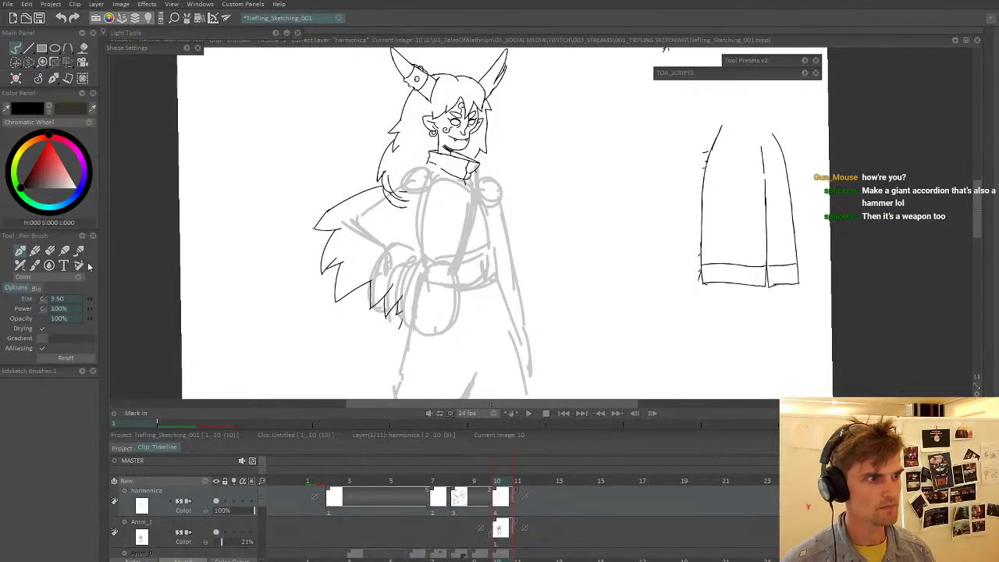
drag(88, 300, 85, 299)
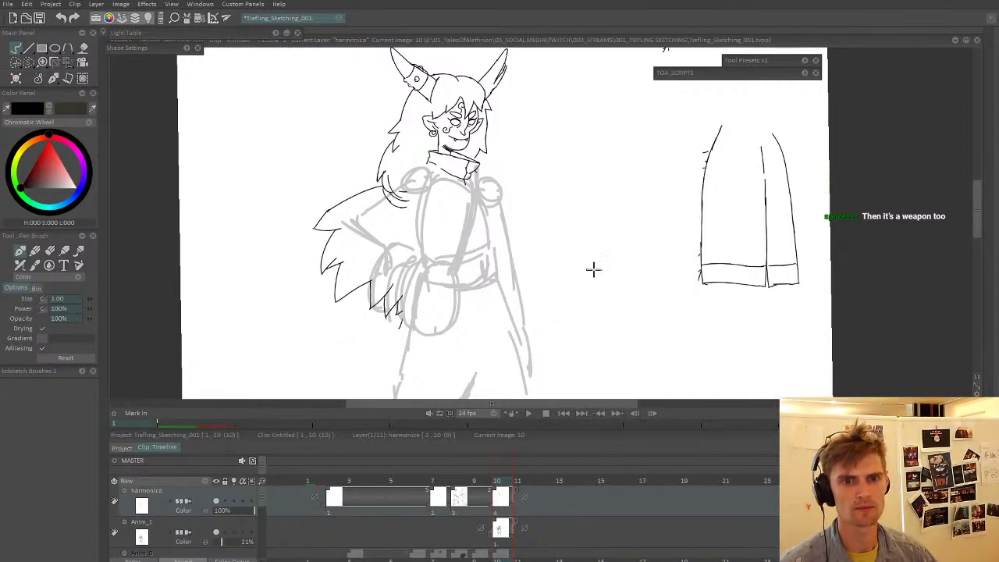
- Try a long thin staff running from the hip hand diagonally down beside the near leg
scroll(651, 339, down, 3)
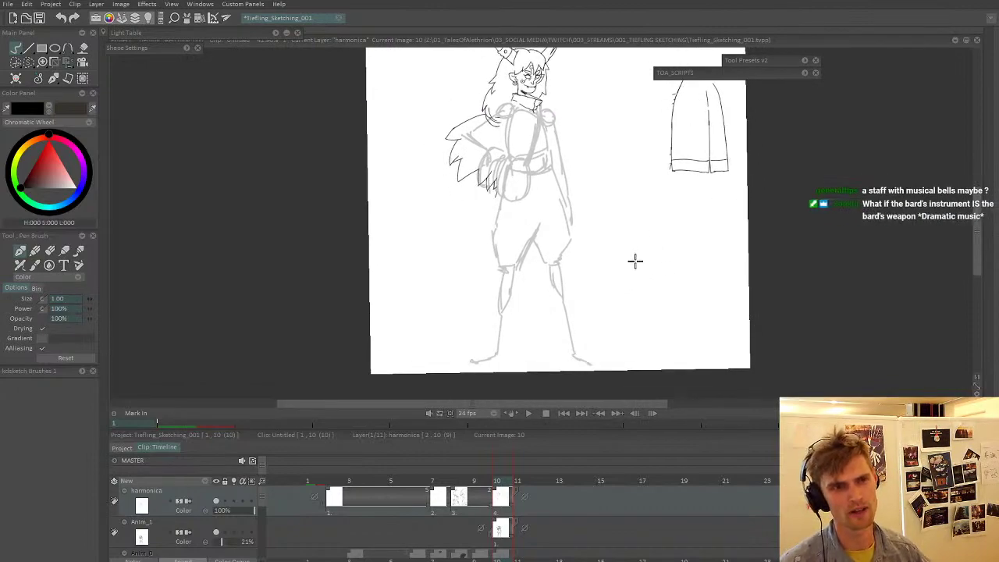
mouse_move(497, 188)
mouse_down()
mouse_move(458, 326)
mouse_move(494, 197)
mouse_up()
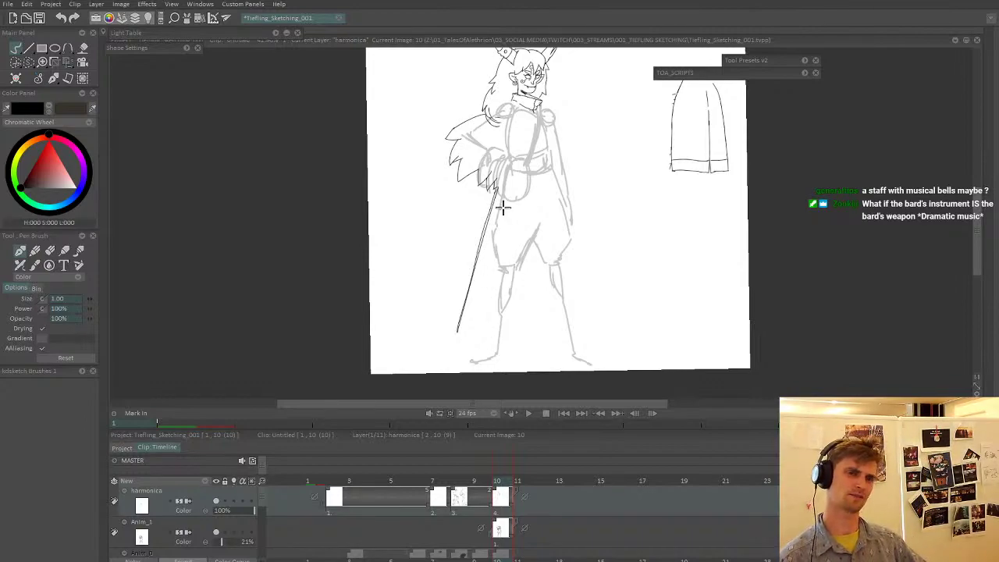
key(ctrl+z)
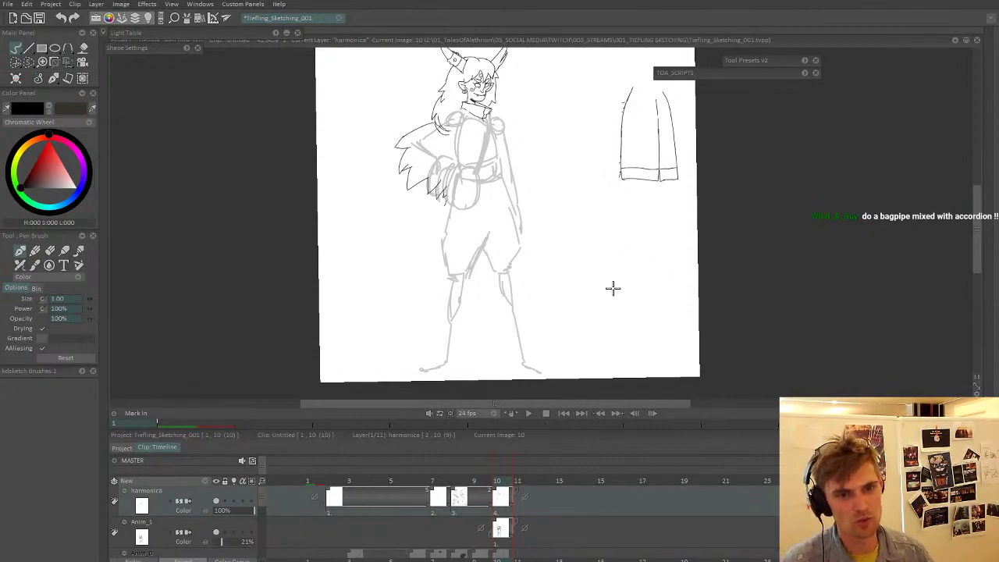
- Ink an accordion-like weapon beside the legs, with a thin curved handle, a long ribbed body and caps at both ends
drag(503, 321, 517, 320)
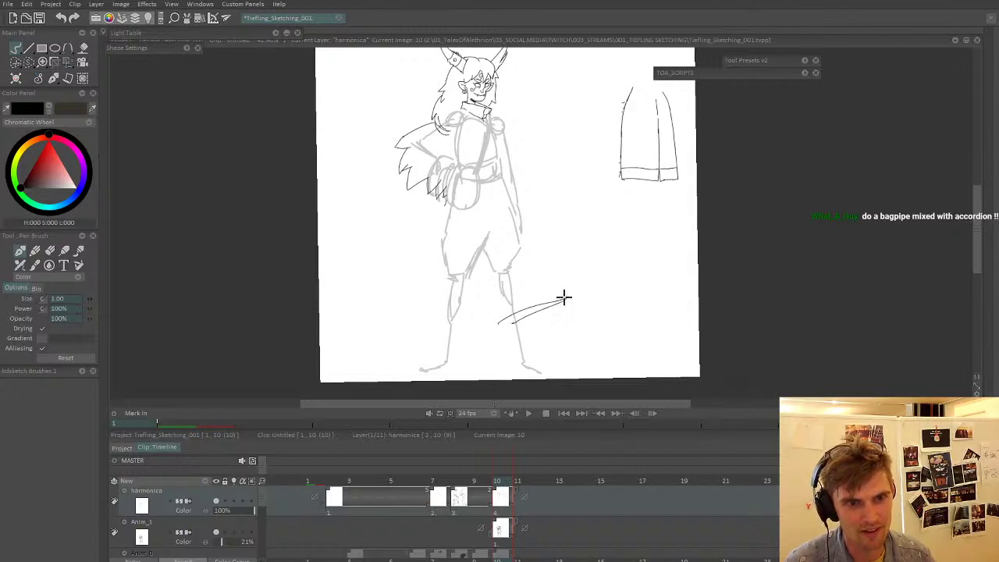
mouse_move(566, 296)
mouse_down()
mouse_move(667, 219)
mouse_move(576, 285)
mouse_up()
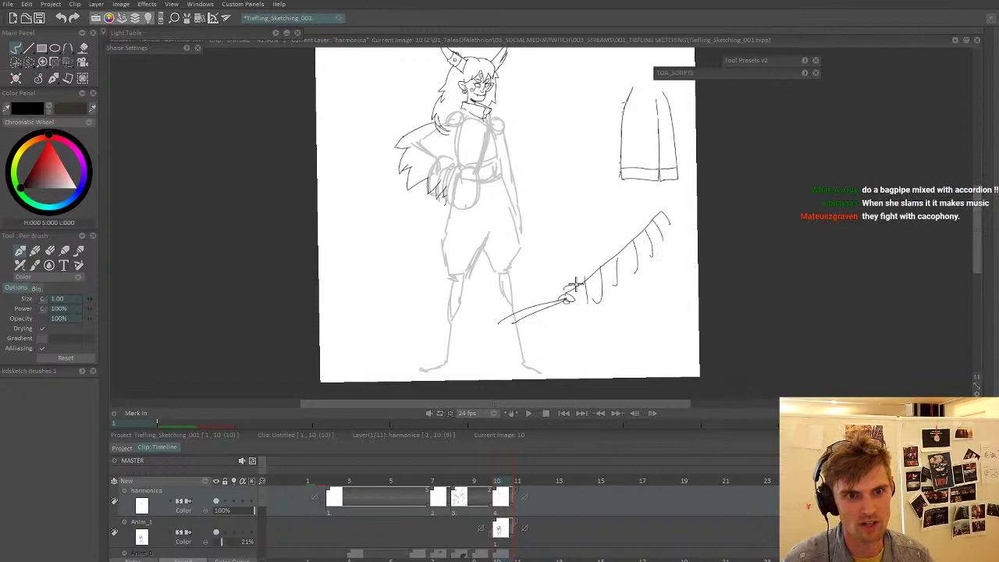
mouse_move(658, 205)
mouse_down()
mouse_move(679, 237)
mouse_move(669, 228)
mouse_move(594, 299)
mouse_up()
scroll(630, 249, down, 4)
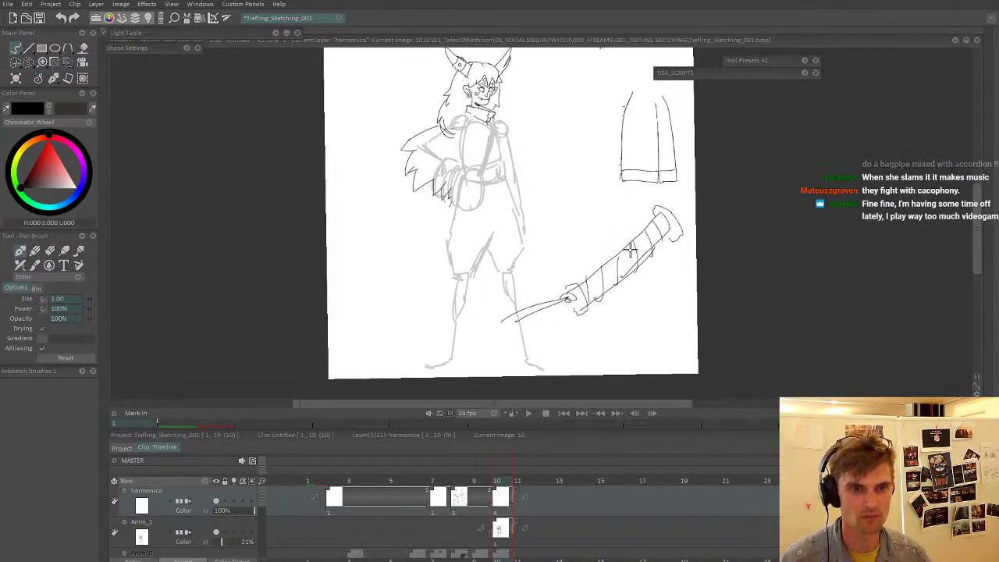
- Sketch the accordion weapon in its compressed state, a short round double-ended shape, just below the long ribbed version
scroll(624, 242, up, 4)
mouse_move(591, 341)
mouse_down()
mouse_move(619, 374)
mouse_move(593, 343)
mouse_move(612, 333)
mouse_move(629, 359)
mouse_move(628, 327)
mouse_move(637, 357)
mouse_up()
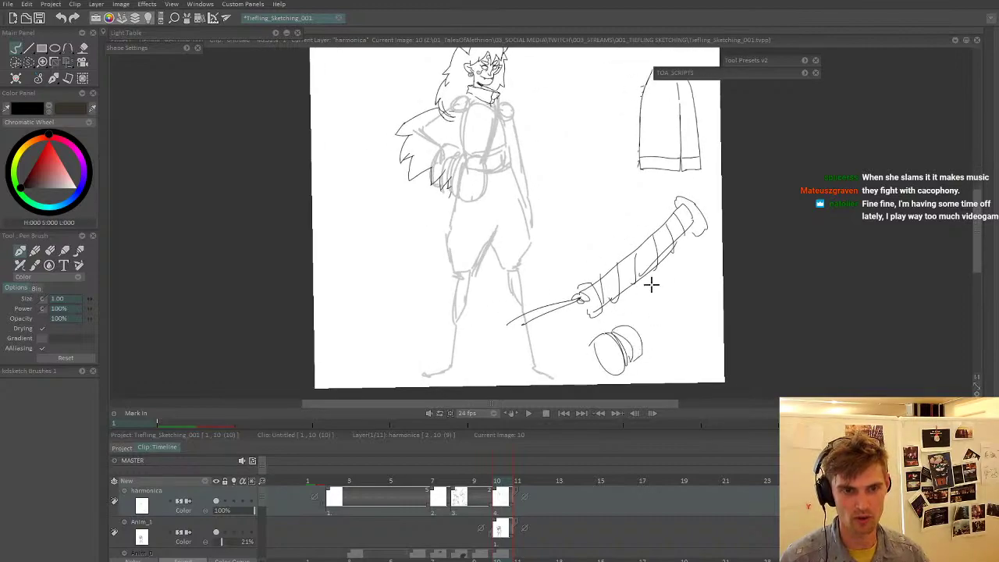
- Cut out the accordion weapon and its compressed version, shrink the cutout to 71.80%, and stamp it beside the figure's legs
scroll(652, 285, down, 2)
scroll(673, 279, down, 1)
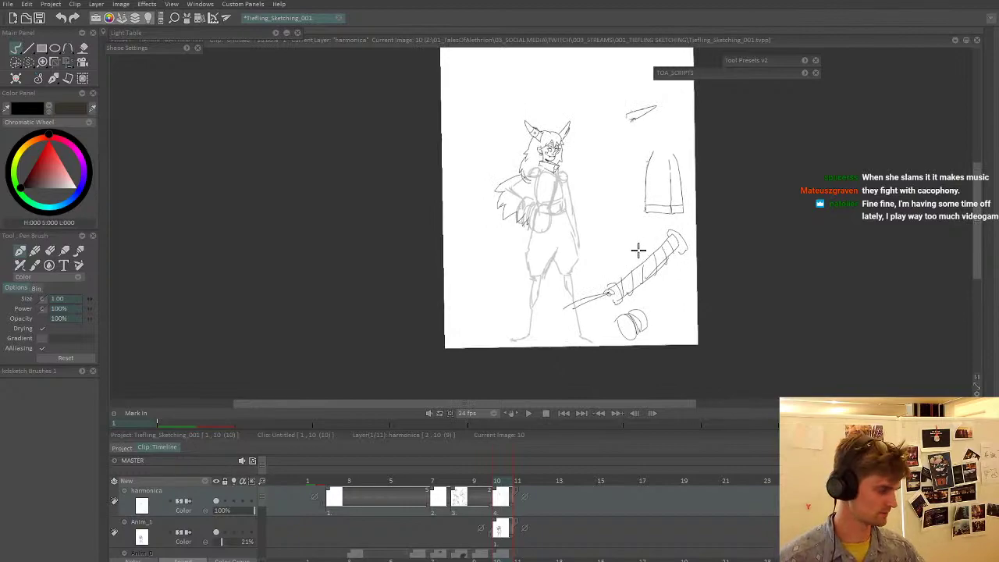
key(b)
mouse_move(651, 298)
mouse_down()
mouse_move(707, 224)
mouse_move(583, 276)
mouse_move(655, 328)
mouse_up()
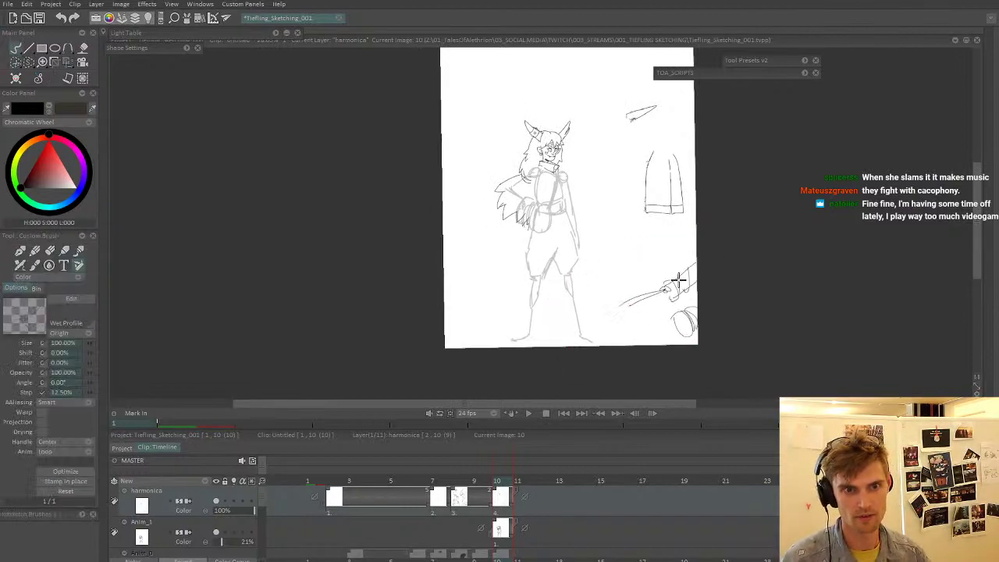
key(shift+z)
drag(651, 273, 592, 255)
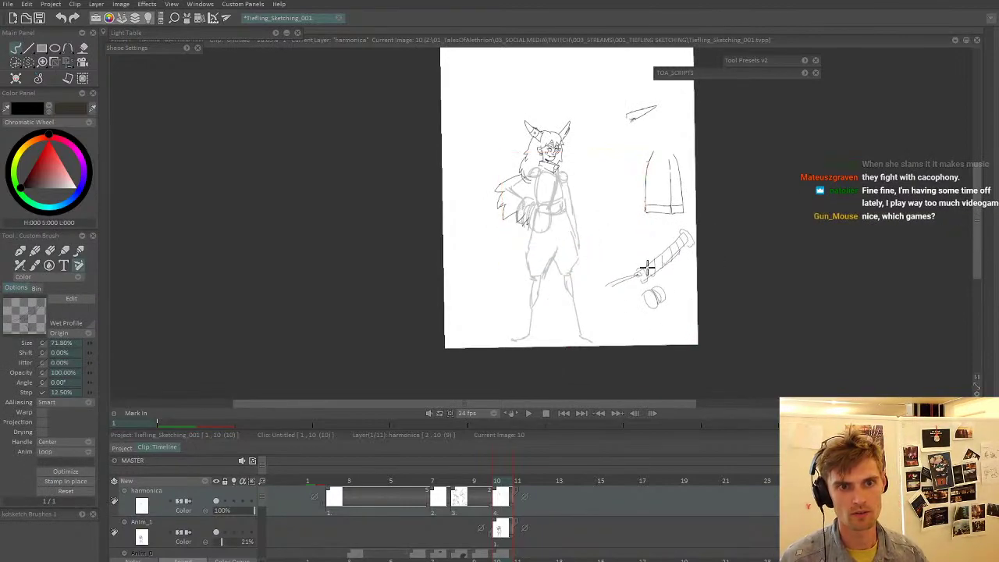
click(636, 268)
click(20, 251)
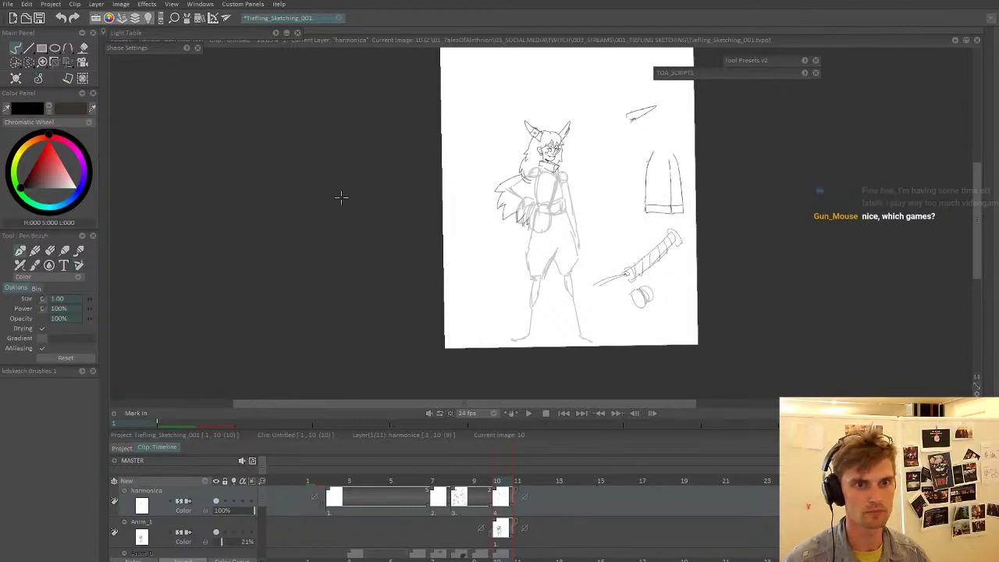
- On the Anim_1 layer, cut away the rough's lower legs and inner trouser lines, and return to the Pen brush
scroll(518, 252, up, 5)
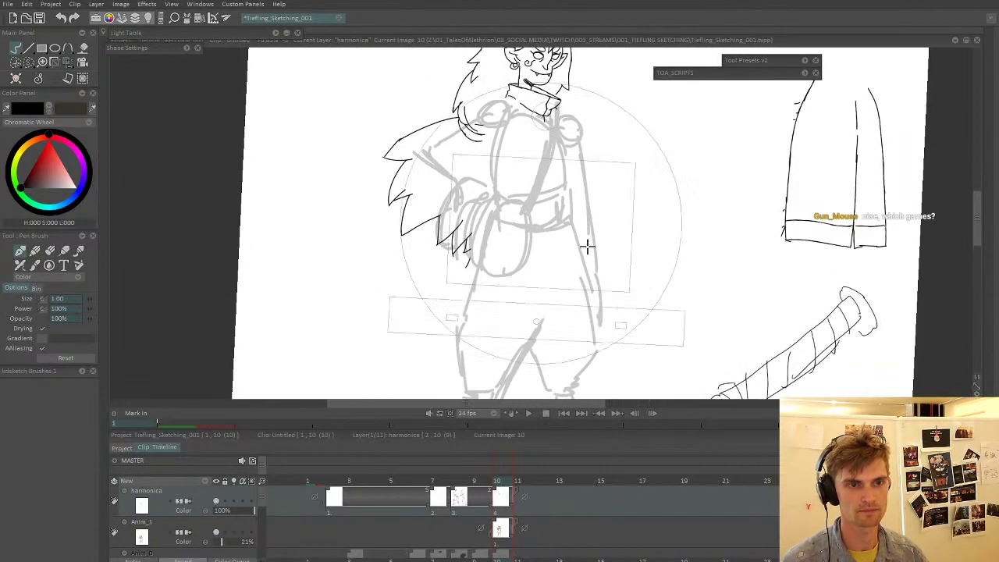
drag(588, 246, 555, 273)
drag(518, 367, 551, 134)
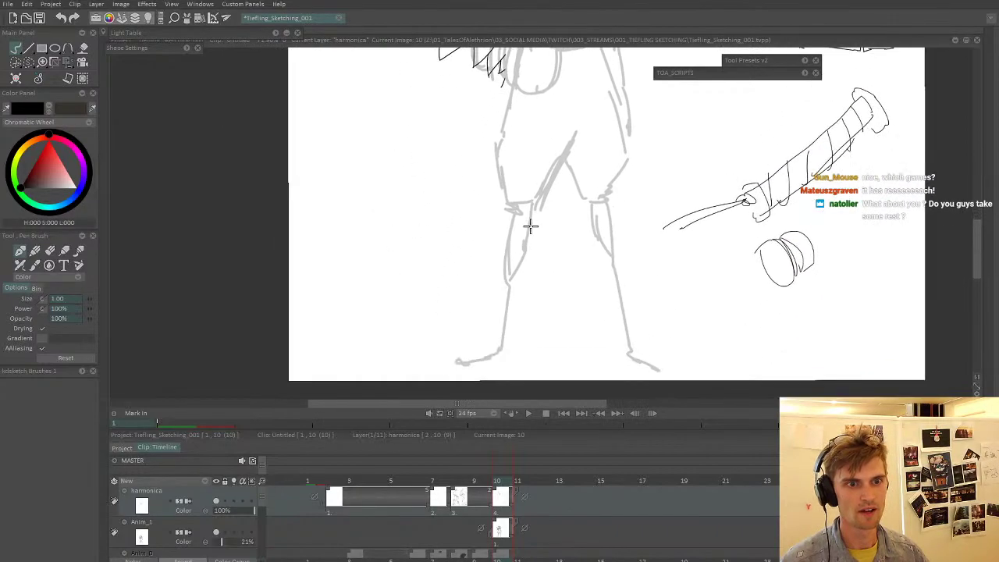
drag(502, 266, 490, 239)
key(Down)
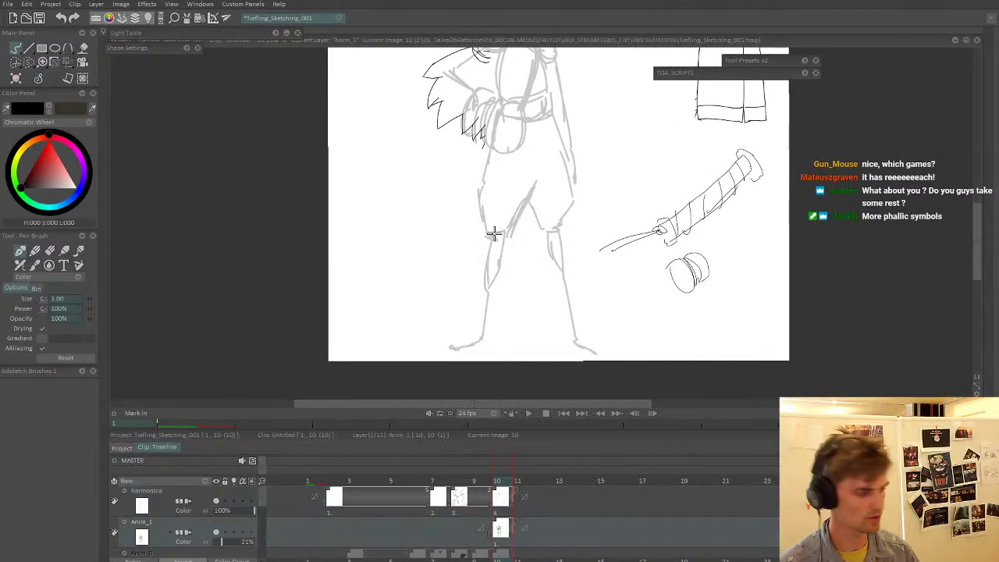
key(b)
mouse_move(579, 231)
mouse_down()
mouse_move(549, 176)
mouse_move(448, 328)
mouse_move(605, 357)
mouse_move(589, 235)
mouse_up()
click(21, 255)
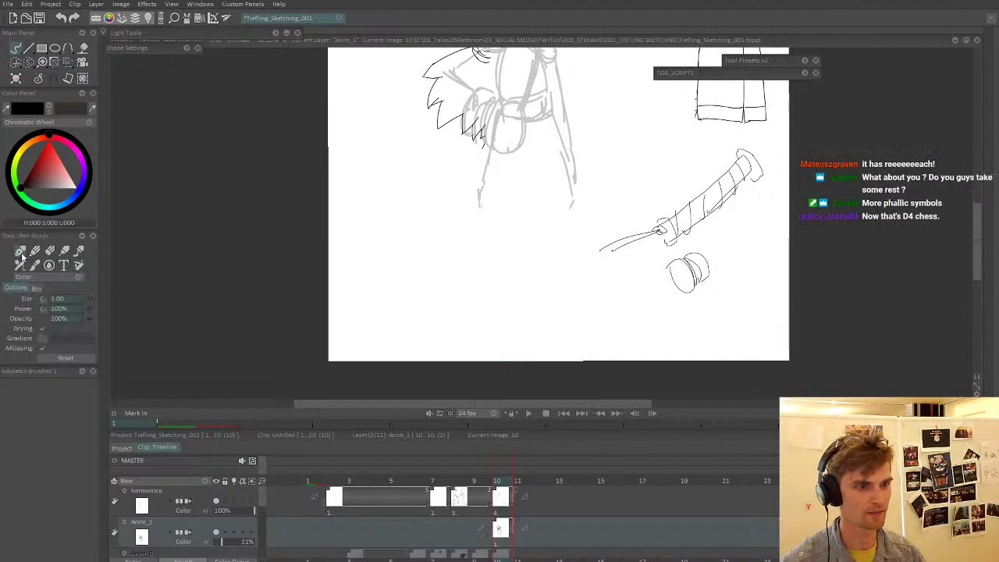
- Check the character's lower body in the reference sketch on frame 1, and return to frame 10
click(312, 481)
mouse_move(549, 328)
mouse_down()
mouse_move(589, 301)
mouse_move(602, 335)
mouse_up()
scroll(645, 292, up, 3)
scroll(594, 329, down, 2)
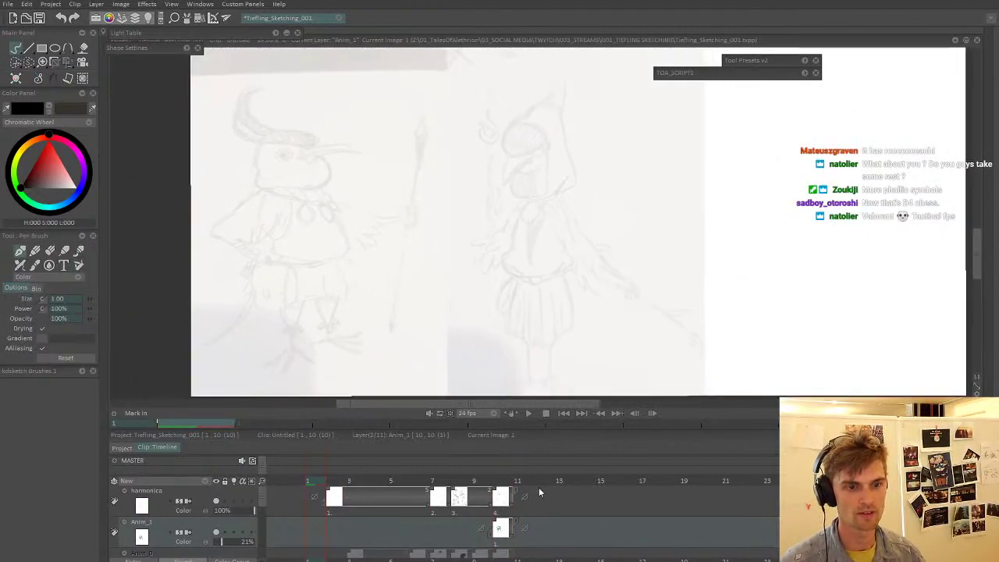
click(507, 515)
click(502, 500)
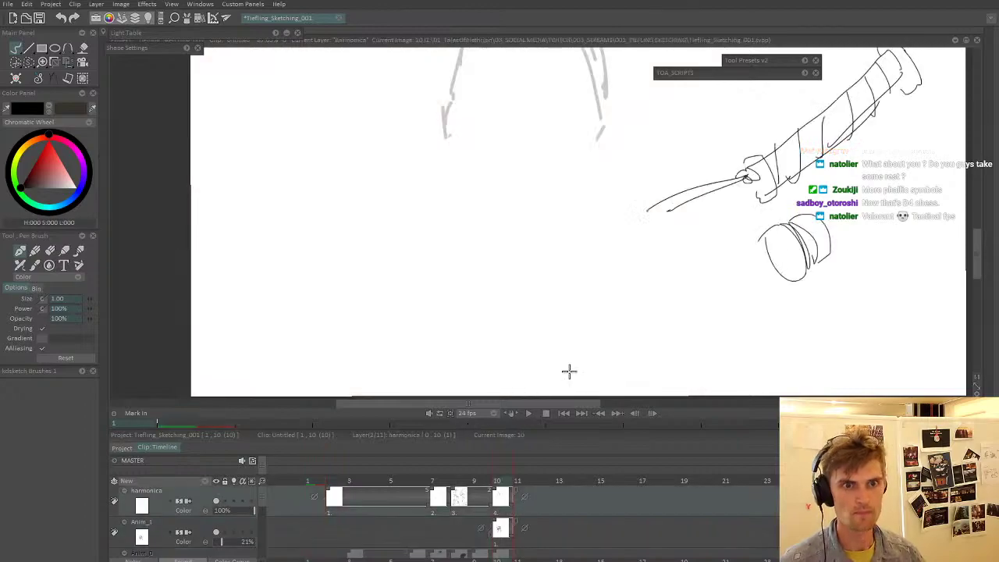
drag(577, 163, 529, 264)
scroll(521, 256, down, 3)
drag(481, 213, 461, 281)
drag(451, 324, 464, 261)
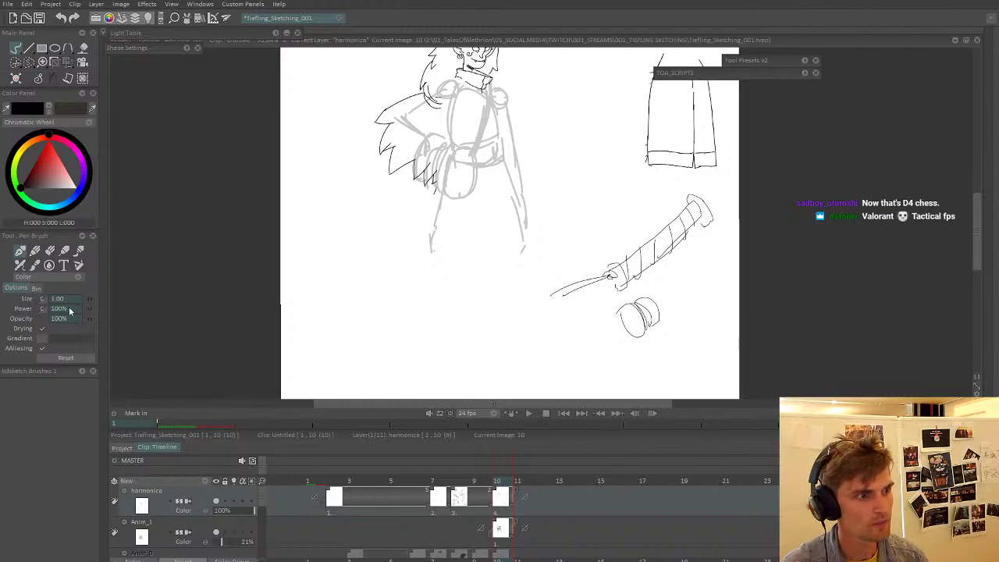
- Set the pen size to 2.00 and, on frame 10 of Anim_1, sketch rounded trouser hems and a straight leg below the hip hand
click(89, 298)
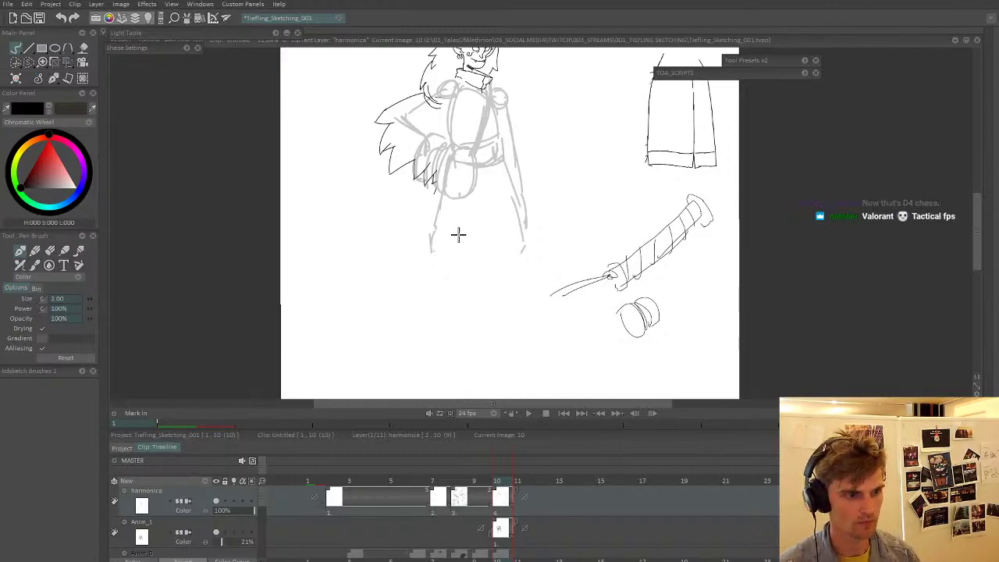
key(Right)
key(Down)
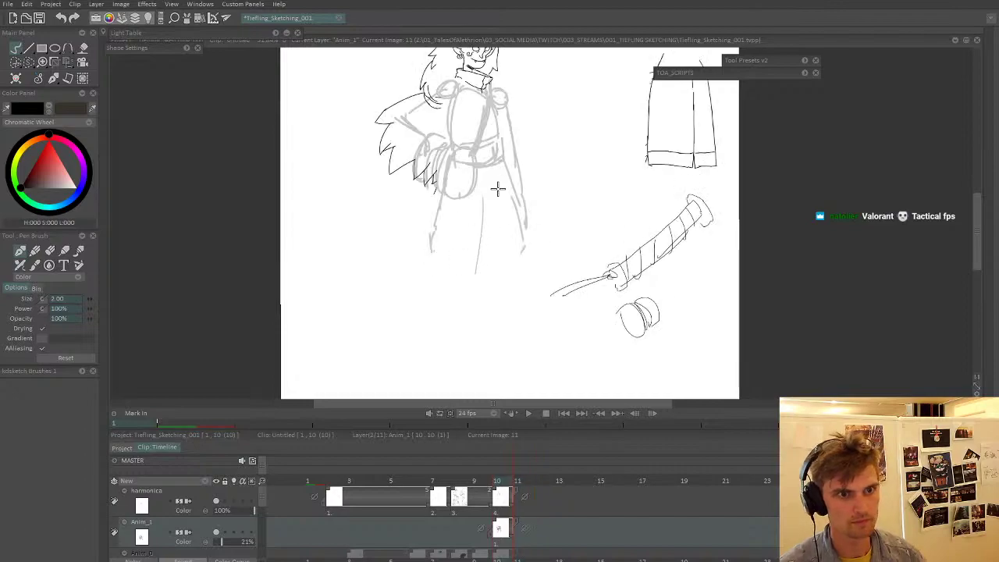
key(Left)
mouse_move(429, 260)
mouse_down()
mouse_move(431, 283)
mouse_move(428, 273)
mouse_move(432, 358)
mouse_up()
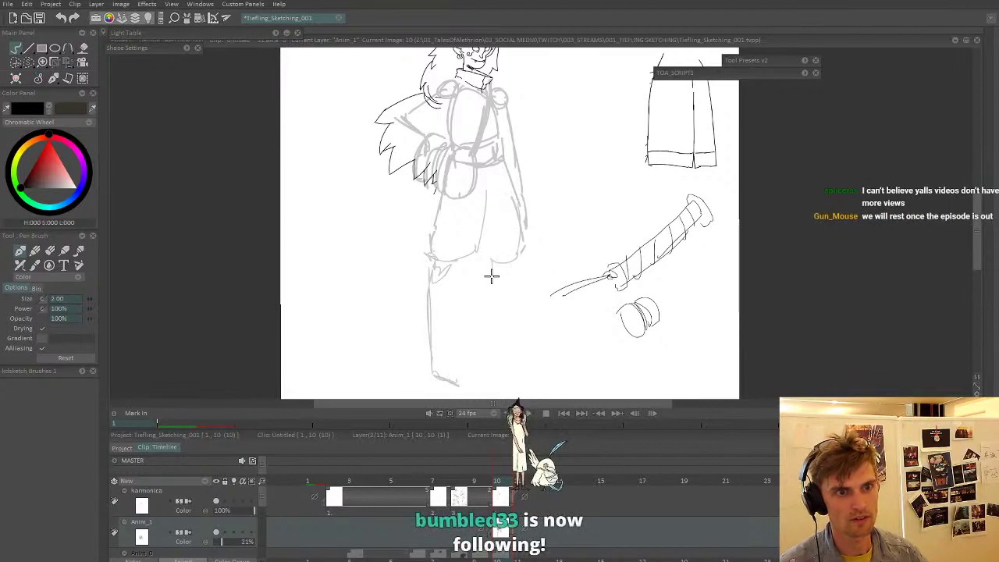
- Try a straight second leg, undo it, and sketch it bent at the knee with the foot placed outward
drag(491, 274, 492, 372)
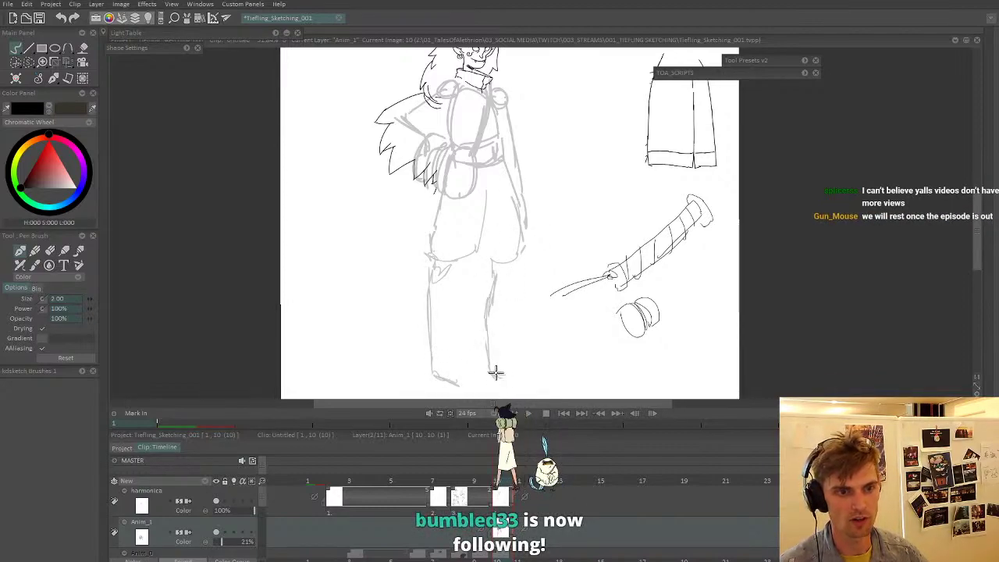
key(ctrl+z)
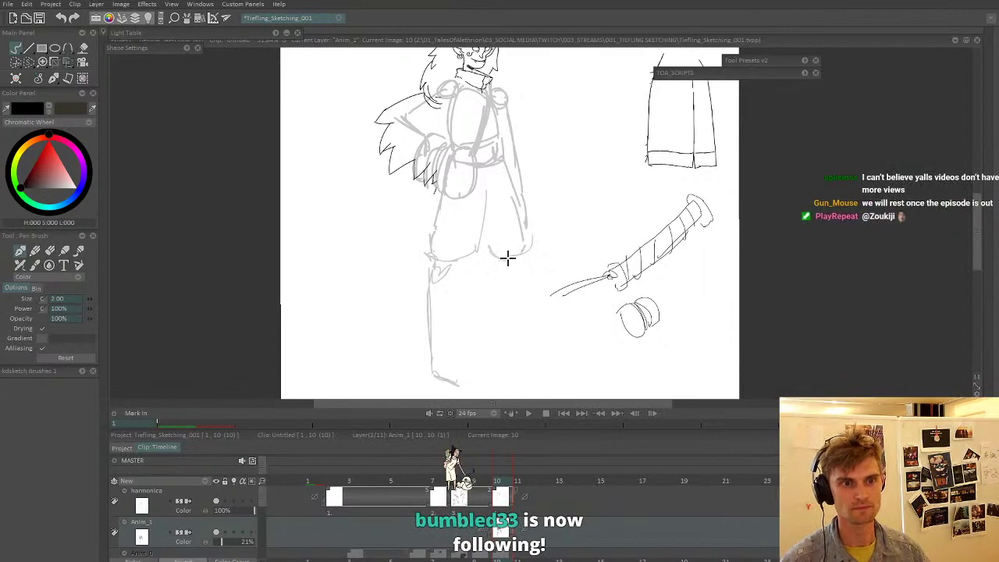
mouse_move(513, 260)
mouse_down()
mouse_move(495, 298)
mouse_move(518, 356)
mouse_move(547, 359)
mouse_move(537, 368)
mouse_up()
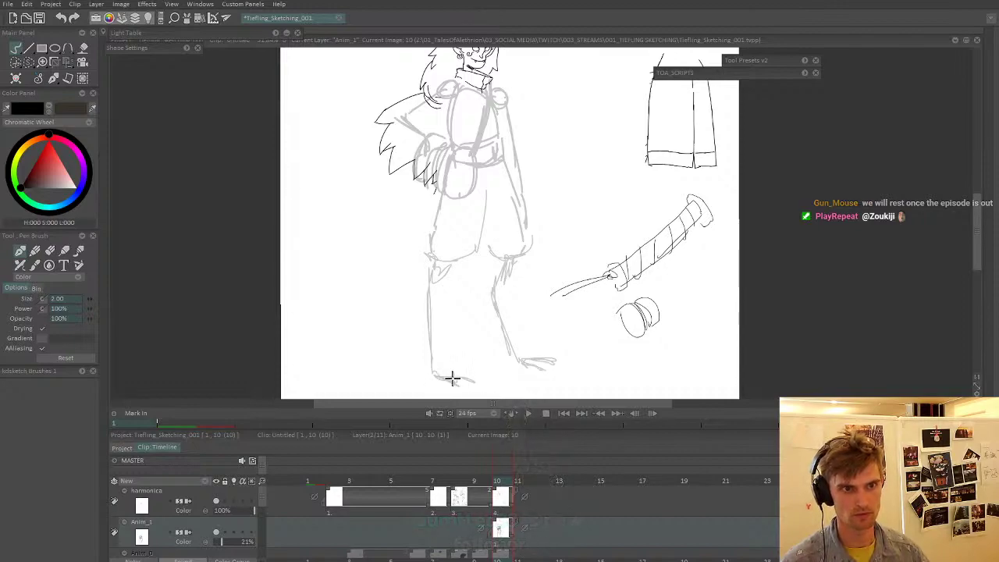
- Sketch a long tail curving out and down from behind the hip, trying different ends for its tip
drag(454, 264, 435, 284)
scroll(436, 282, down, 2)
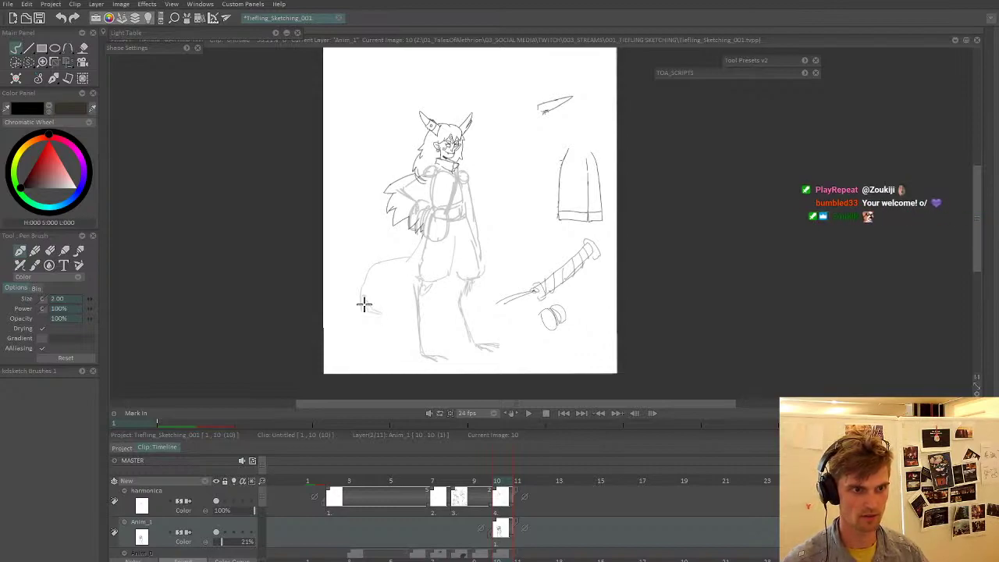
key(ctrl+z)
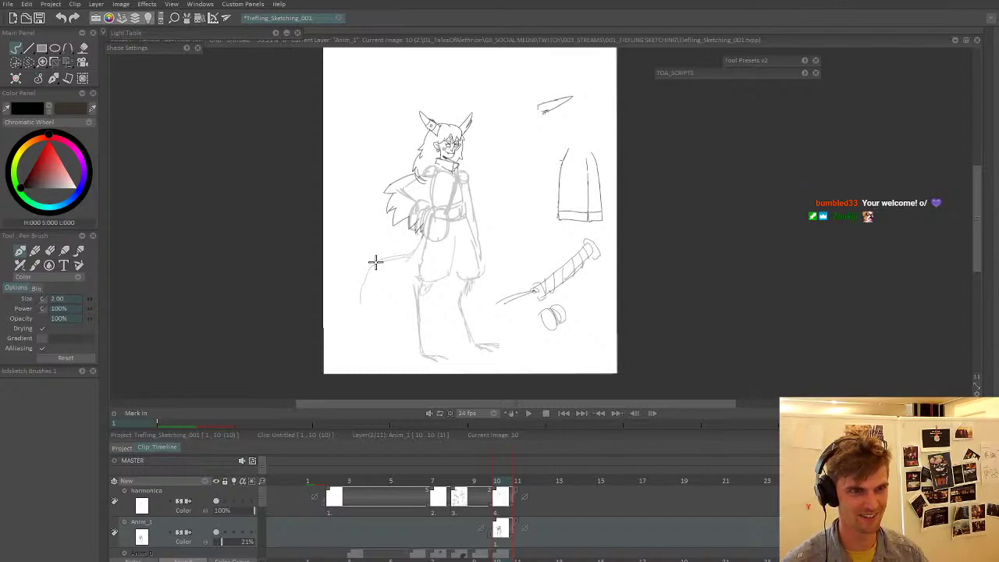
drag(376, 262, 363, 307)
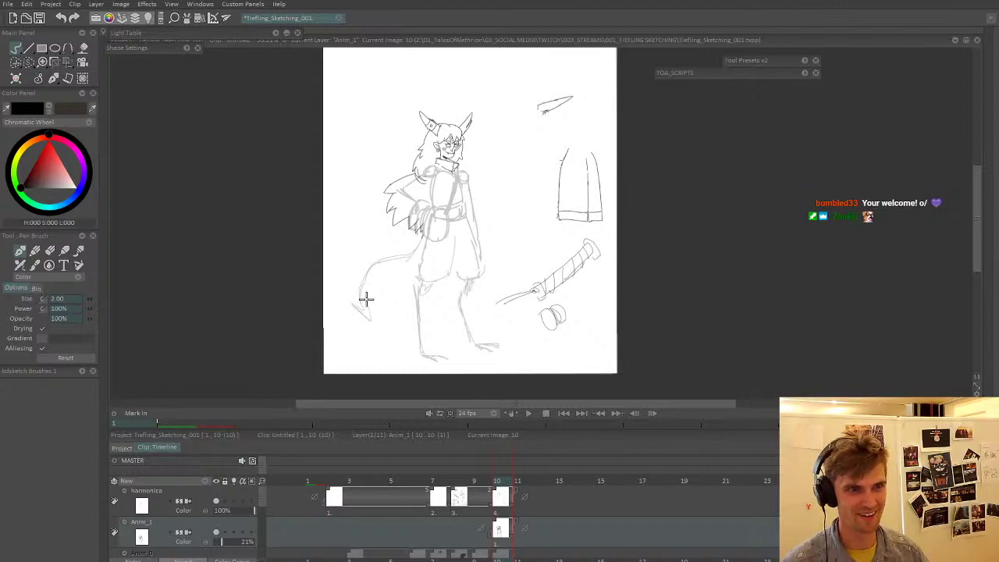
key(ctrl+z)
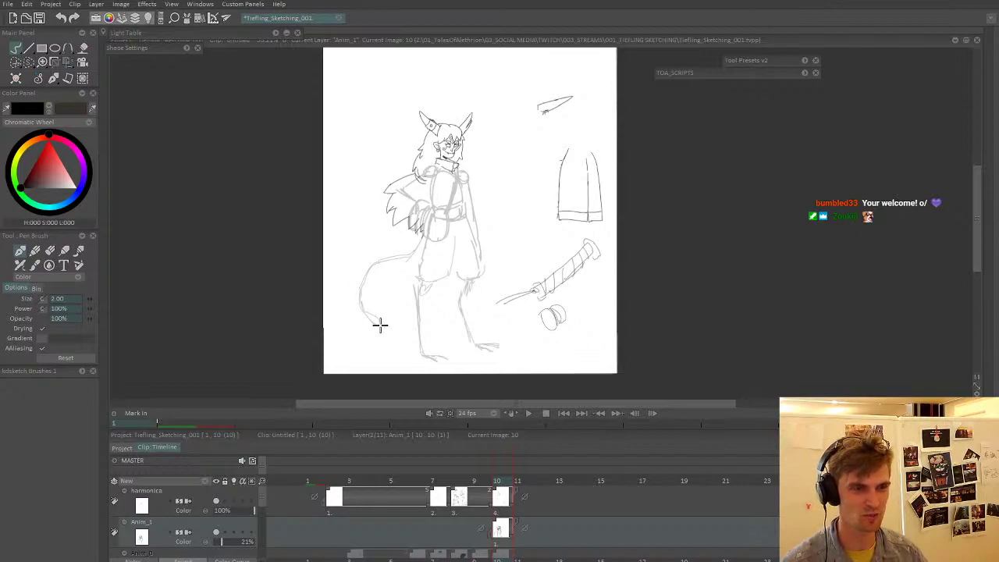
- Examine the legs and feet in the reference sketch on frame 1, and return to frame 10
click(327, 482)
drag(327, 481, 314, 482)
scroll(473, 320, up, 5)
drag(488, 335, 551, 190)
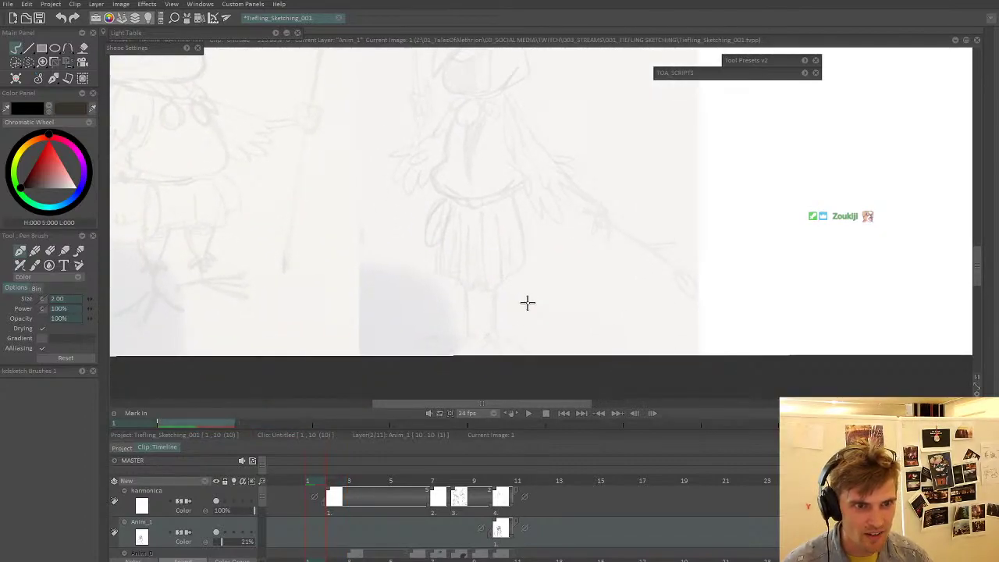
click(501, 481)
- Add form to both feet and draw the second contour of each lower leg up to the trouser hems
scroll(569, 272, down, 5)
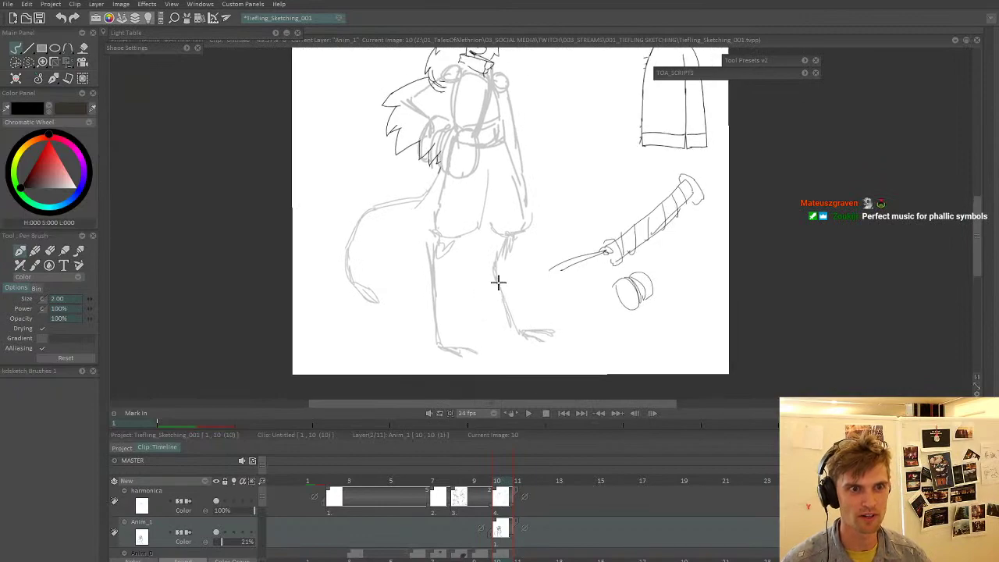
scroll(426, 310, up, 1)
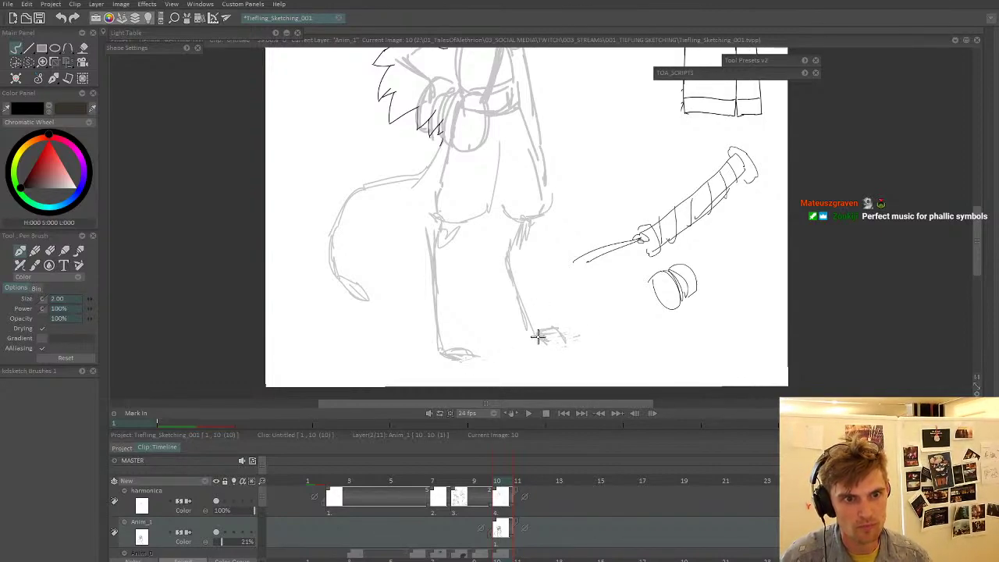
drag(541, 323, 526, 267)
key(ctrl+z)
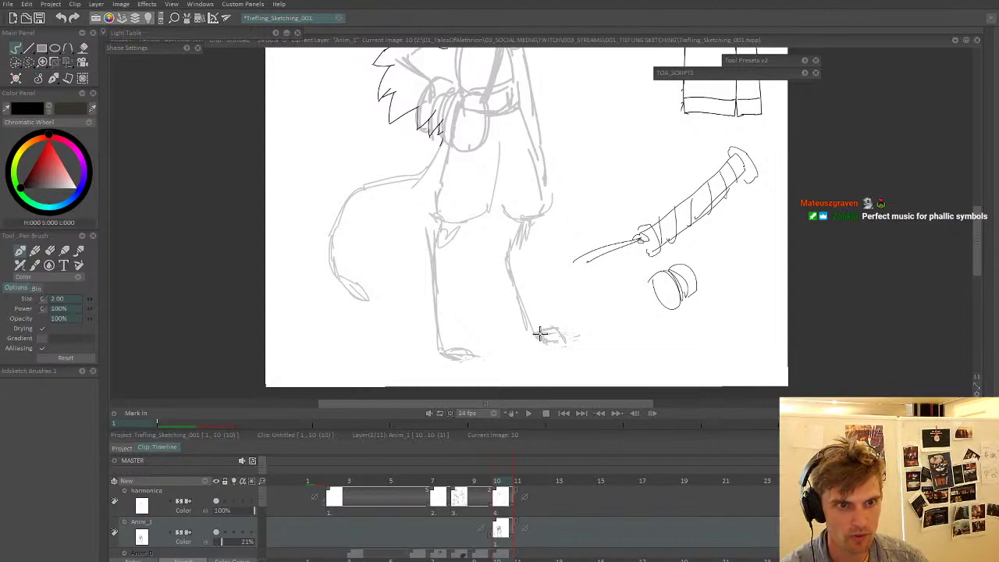
mouse_move(540, 331)
mouse_down()
mouse_move(523, 271)
mouse_move(532, 228)
mouse_move(515, 225)
mouse_move(502, 253)
mouse_move(535, 336)
mouse_up()
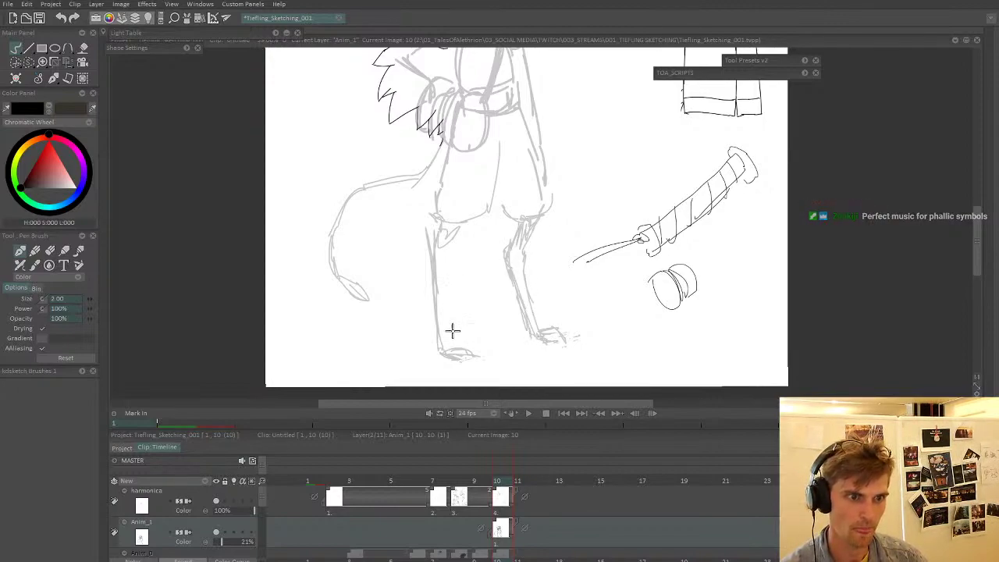
mouse_move(450, 330)
mouse_down()
mouse_move(434, 247)
mouse_move(442, 224)
mouse_up()
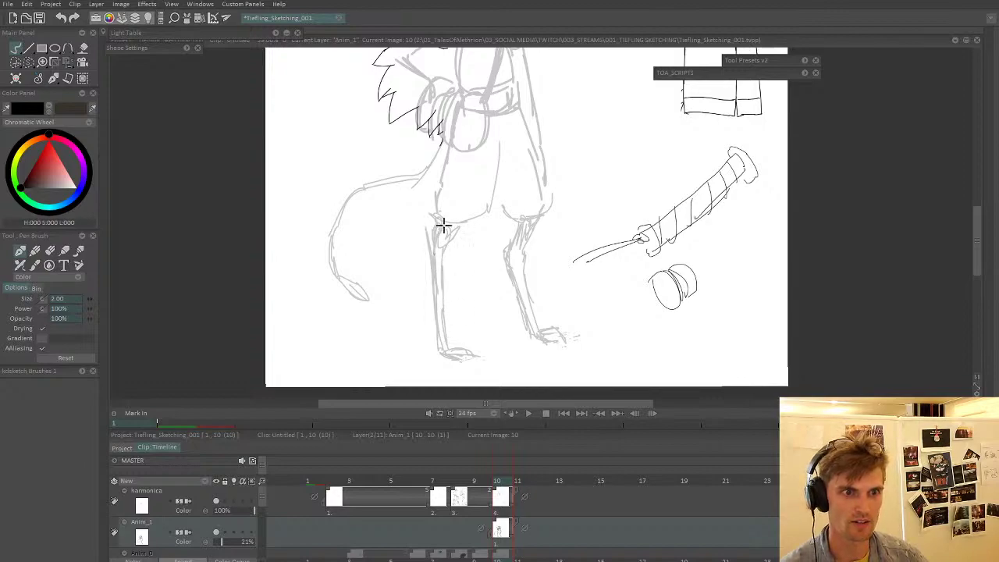
- Cut out the bent leg, stamp it slightly closer to the straight leg, and return to the Pen brush
scroll(446, 225, down, 2)
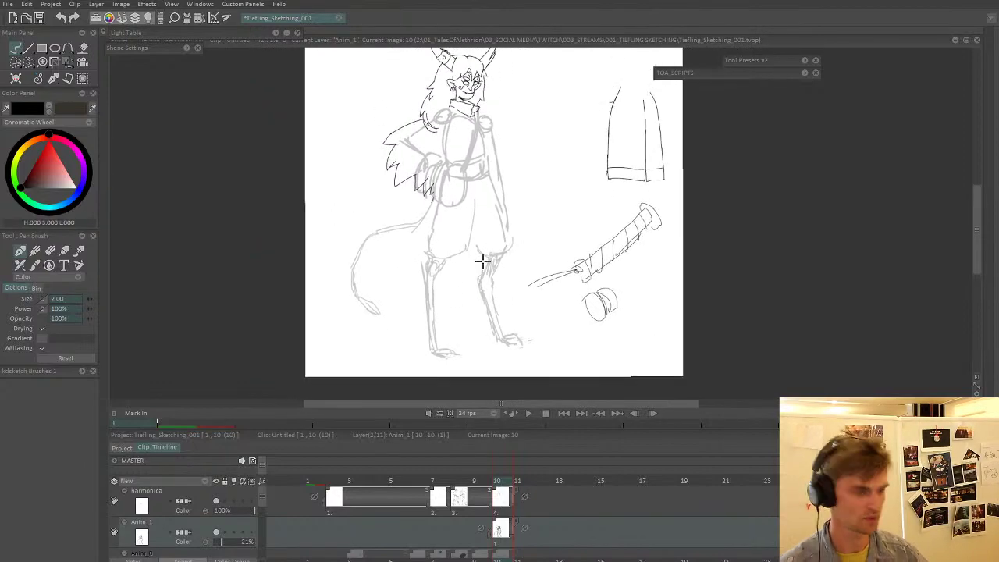
key(b)
mouse_move(504, 259)
mouse_down()
mouse_move(468, 272)
mouse_move(476, 339)
mouse_move(537, 340)
mouse_up()
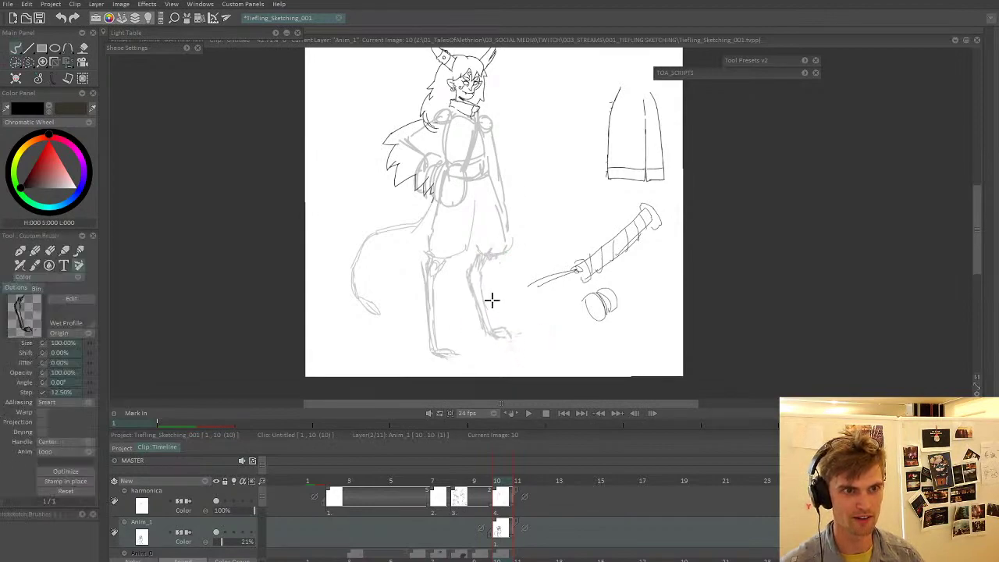
click(19, 251)
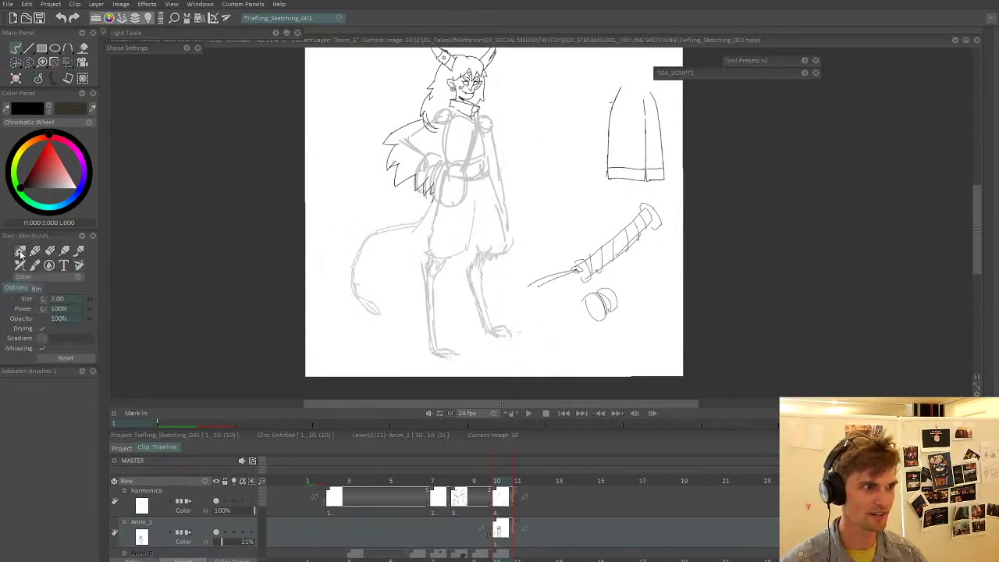
- Cut away both sketched feet below the ankles
scroll(497, 288, down, 1)
scroll(484, 295, down, 1)
scroll(469, 316, up, 4)
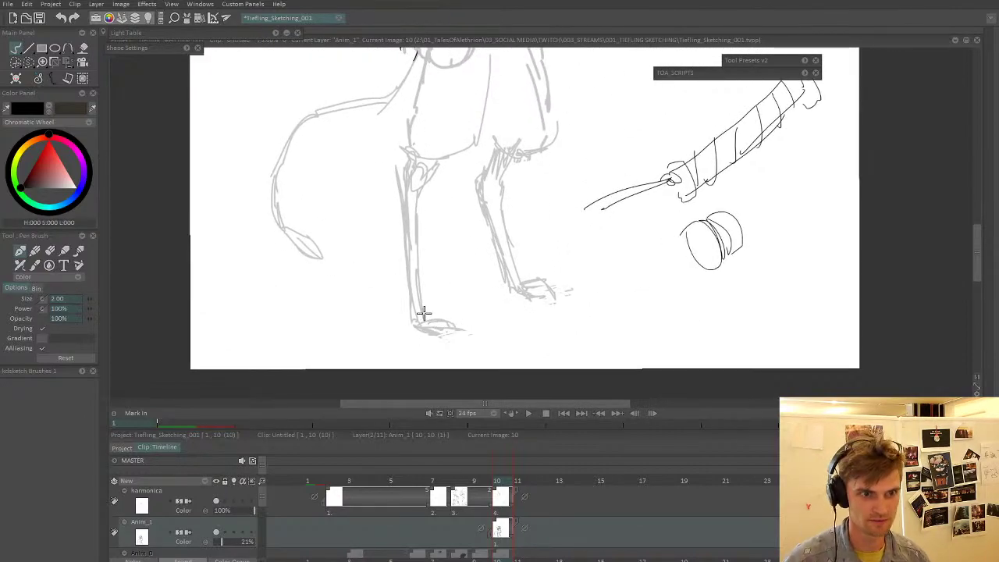
key(b)
mouse_move(426, 352)
mouse_down()
mouse_move(434, 303)
mouse_move(462, 349)
mouse_up()
key(b)
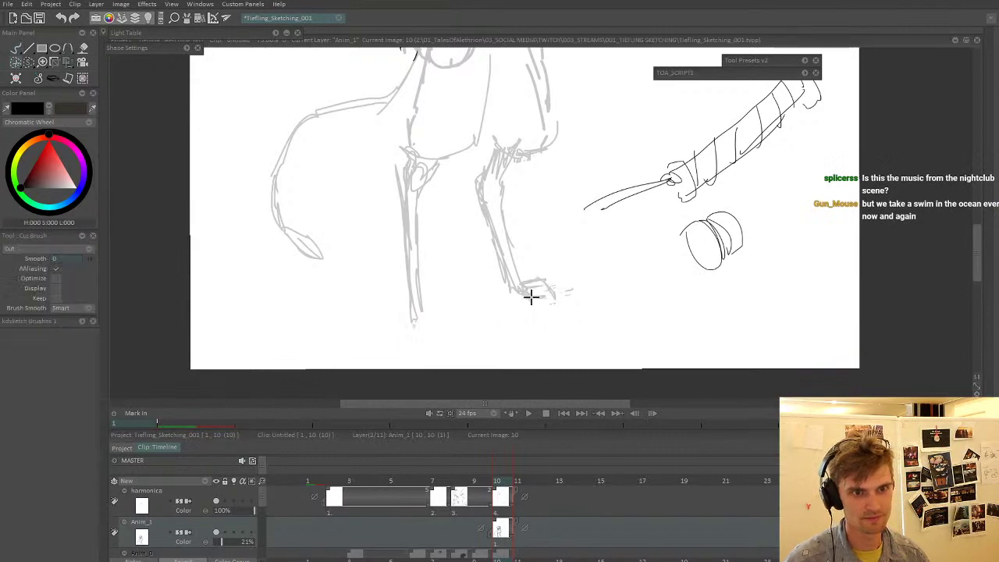
drag(526, 308, 555, 303)
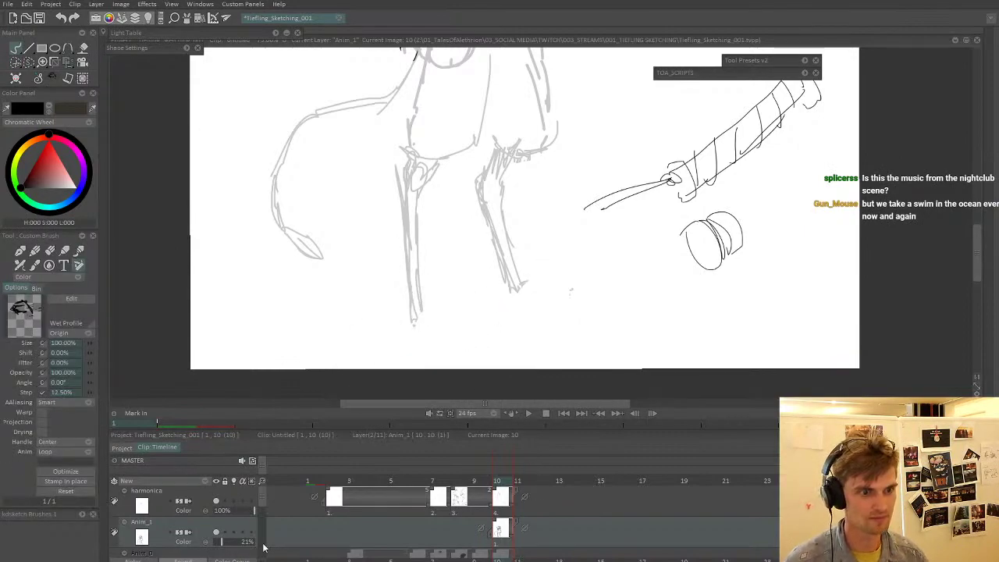
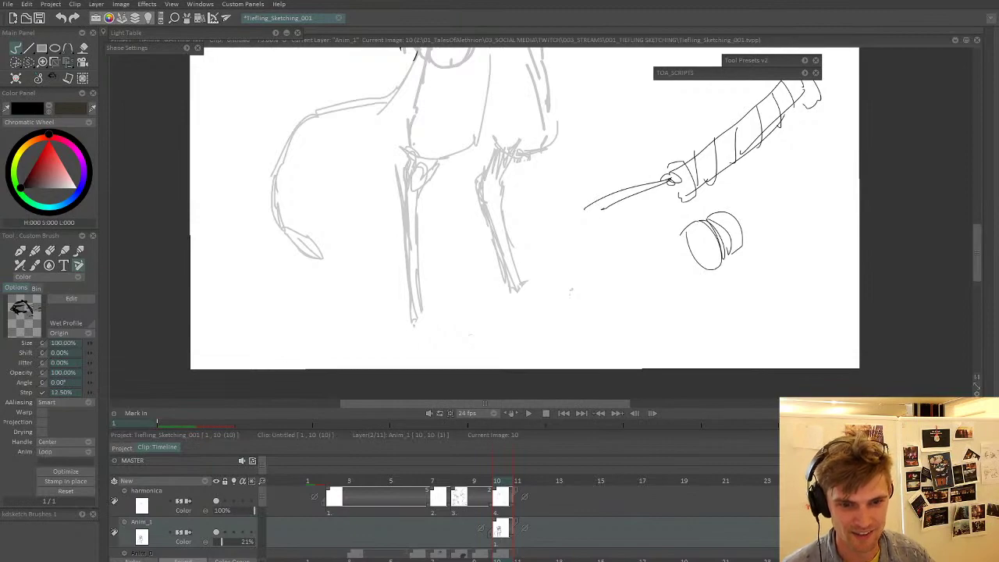
- Sketch small, compact feet at the ends of both lower legs with the Pen brush
drag(452, 283, 456, 271)
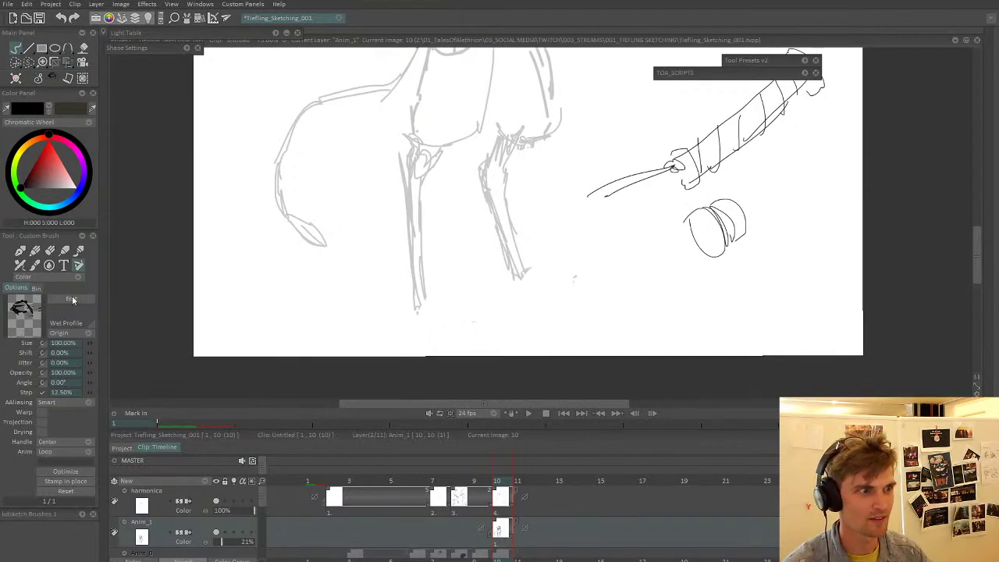
click(20, 251)
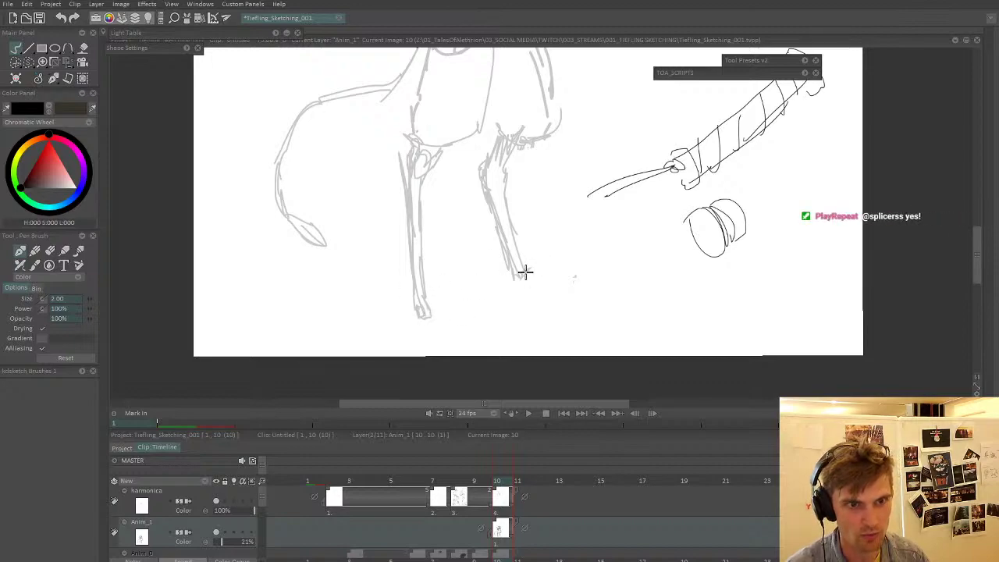
mouse_move(526, 272)
mouse_down()
mouse_move(532, 289)
mouse_move(522, 290)
mouse_up()
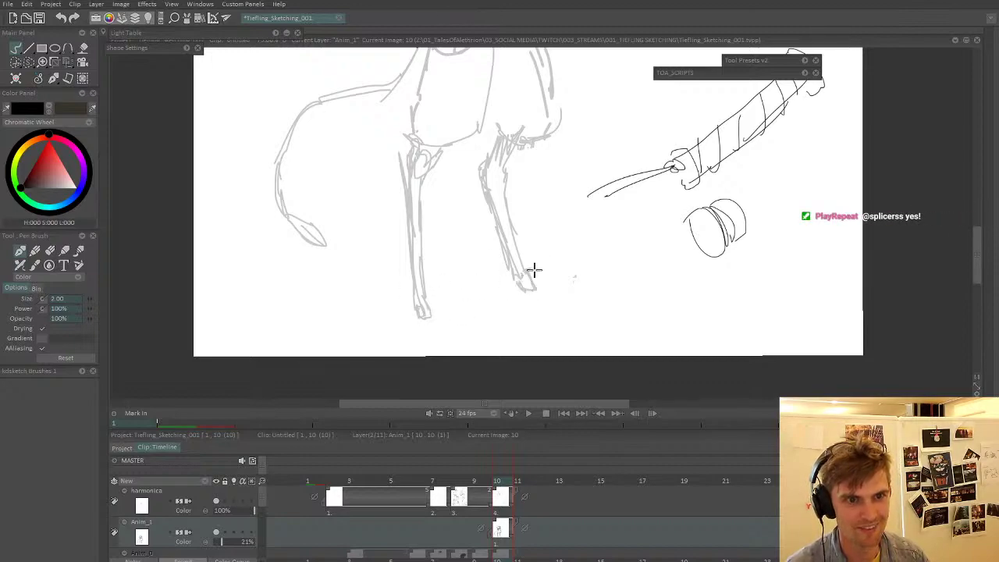
scroll(533, 270, down, 3)
scroll(571, 171, up, 1)
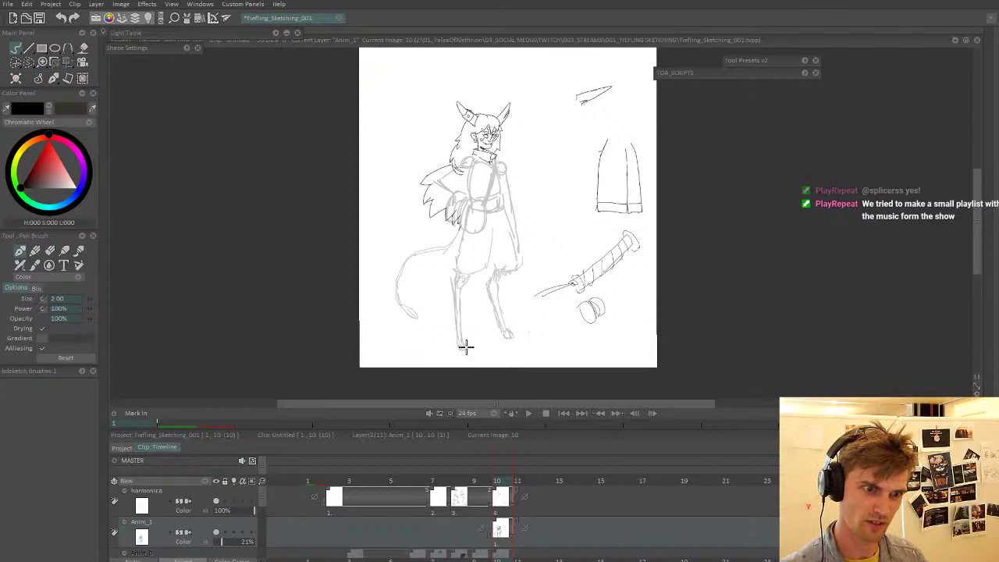
scroll(464, 349, up, 4)
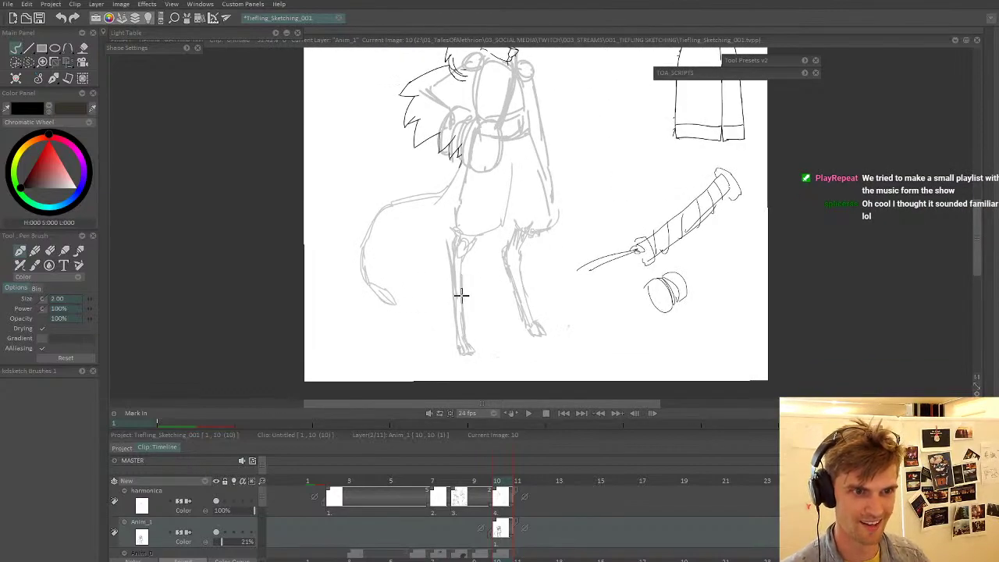
- Refine the straight leg's knee and round the trouser hems around both knees
mouse_move(472, 242)
mouse_down()
mouse_move(453, 252)
mouse_move(451, 231)
mouse_up()
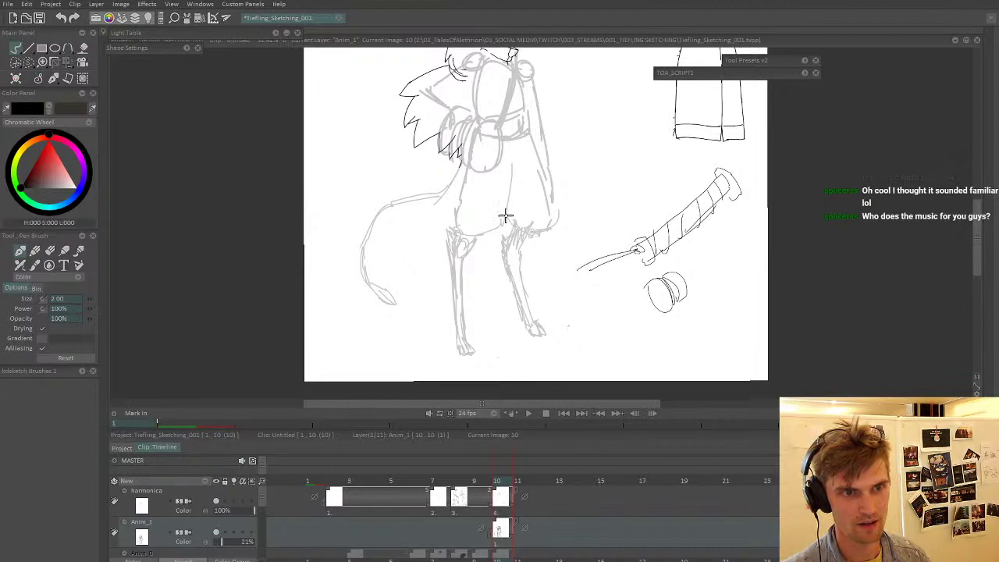
drag(546, 224, 542, 271)
drag(468, 276, 455, 275)
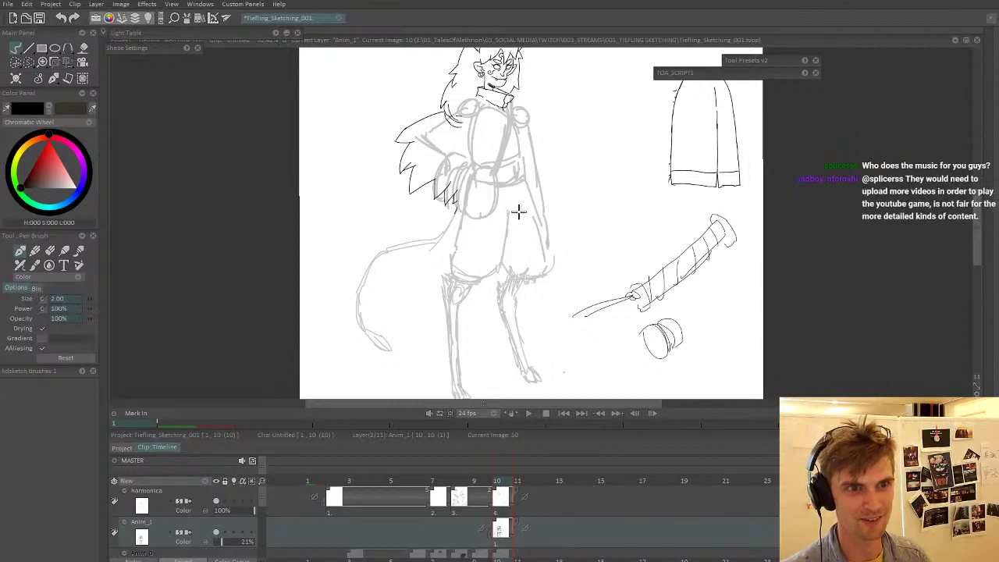
mouse_move(530, 191)
mouse_down()
mouse_move(525, 218)
mouse_move(536, 267)
mouse_up()
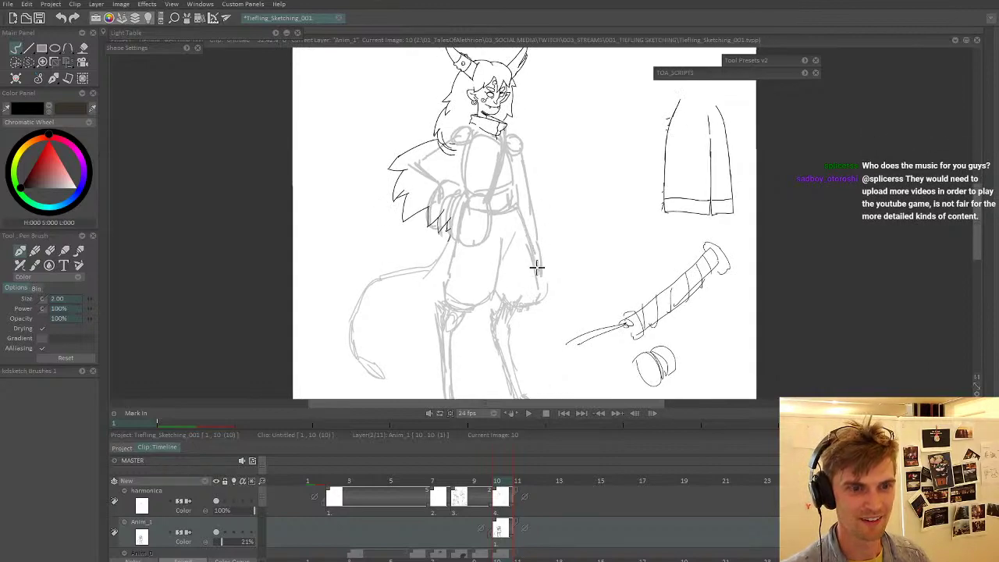
scroll(524, 295, down, 2)
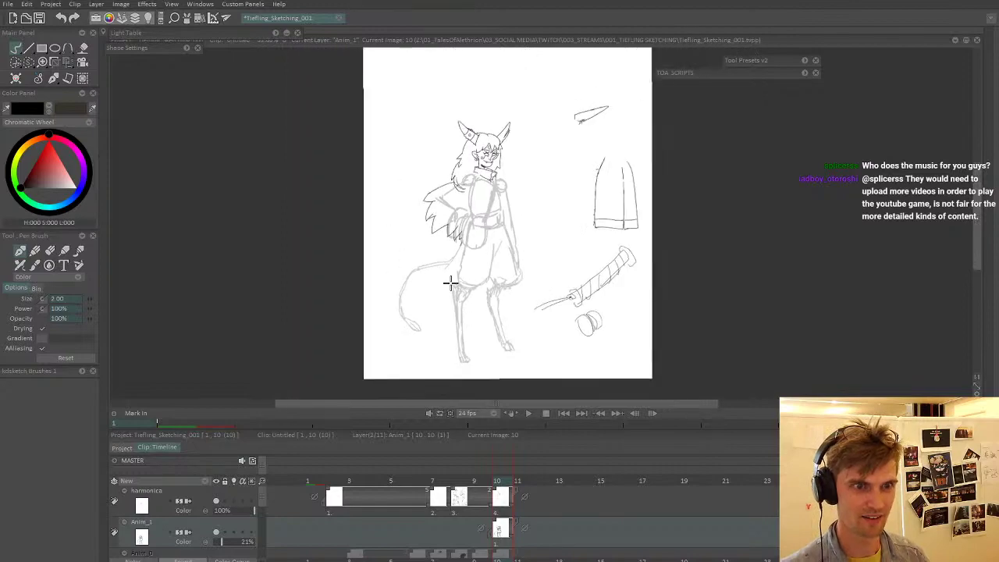
scroll(471, 329, up, 1)
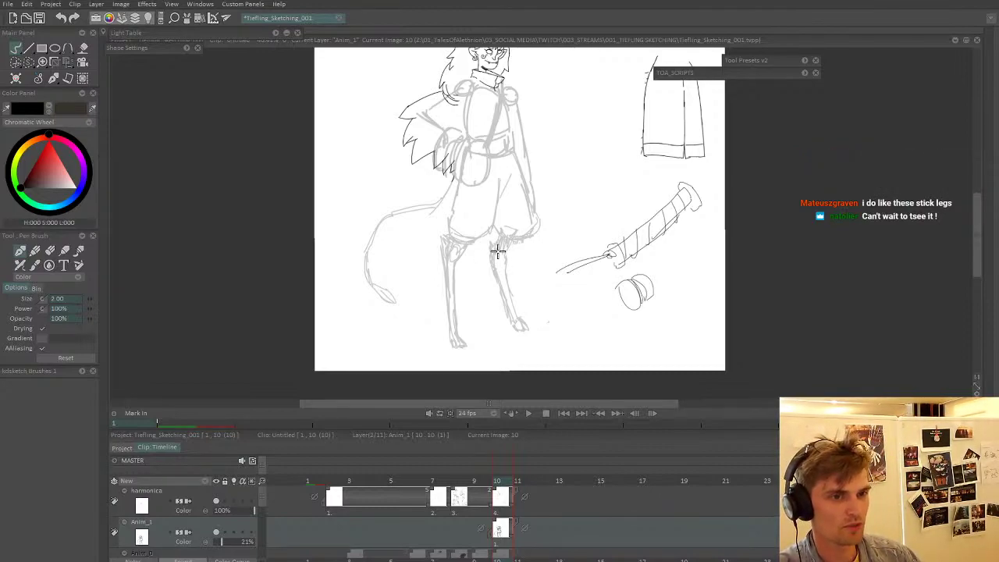
- Cut away the small feet from both legs at the ankles
key(w)
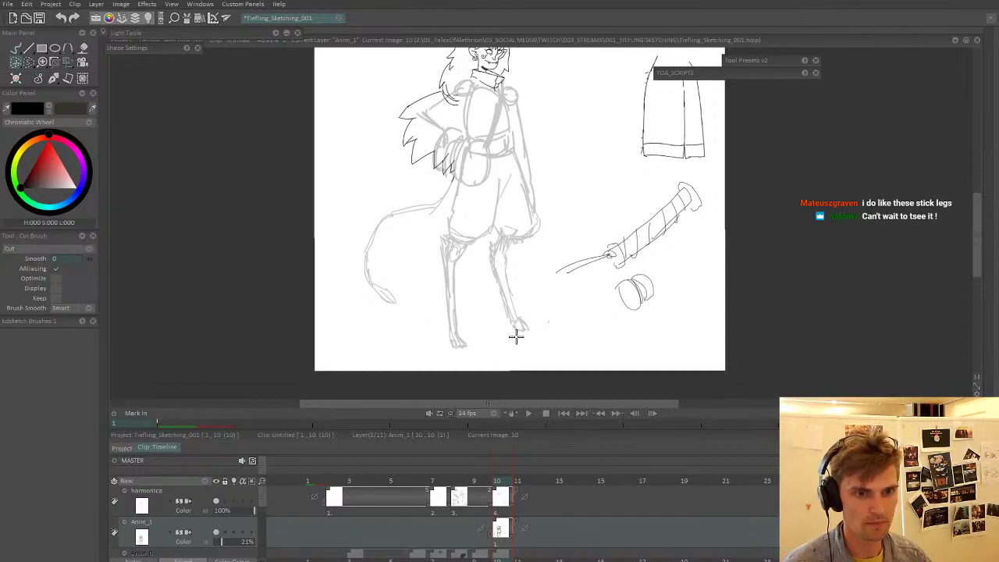
mouse_move(515, 336)
mouse_down()
mouse_move(453, 351)
mouse_move(459, 334)
mouse_up()
key(w)
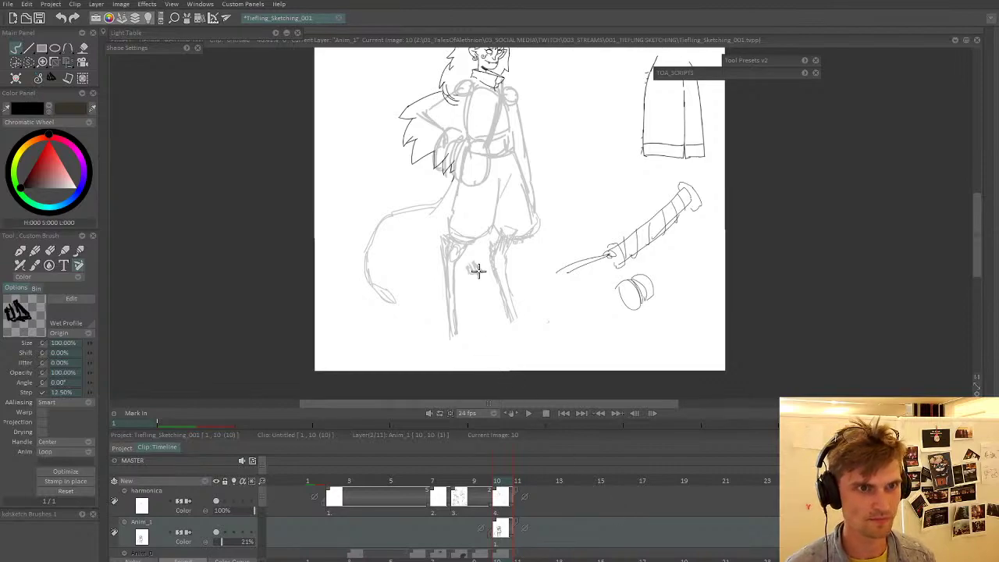
- Sketch broader feet with splayed, claw-like toes on both ankles using the Pen brush
mouse_move(486, 269)
mouse_down()
mouse_move(469, 285)
mouse_move(399, 261)
mouse_move(399, 246)
mouse_up()
scroll(426, 279, up, 3)
click(21, 251)
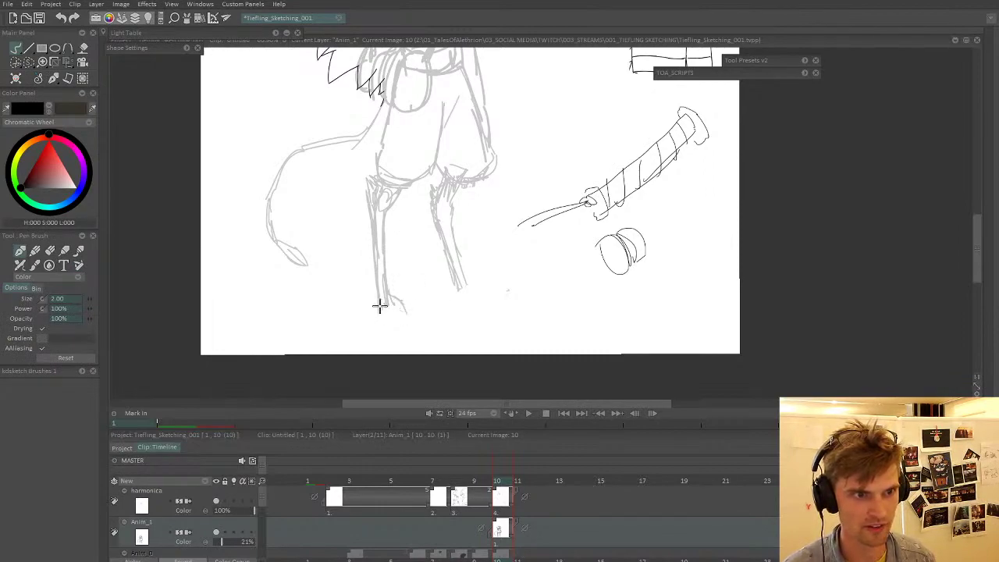
key(ctrl+z)
key(ctrl+z)
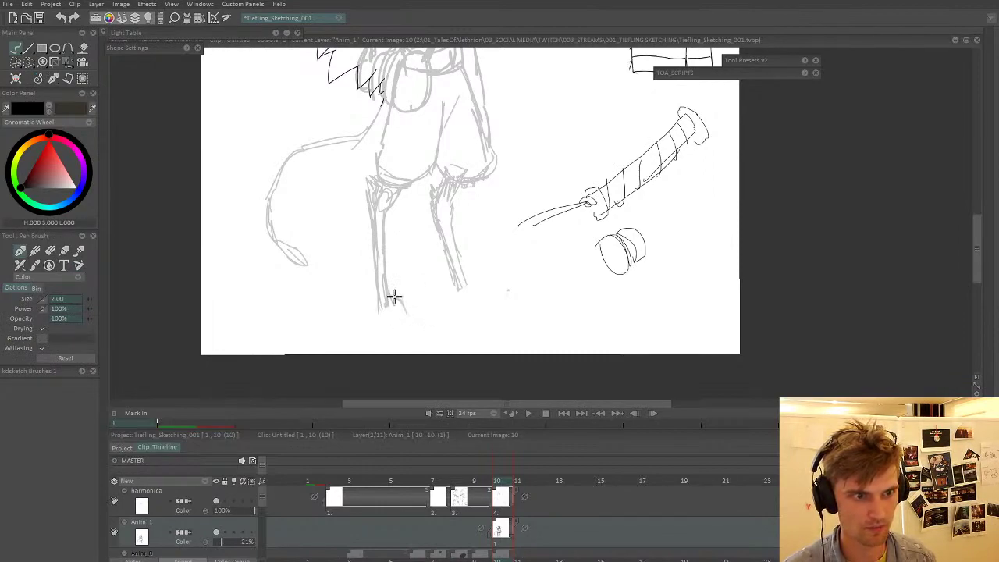
mouse_move(393, 301)
mouse_down()
mouse_move(404, 297)
mouse_move(390, 305)
mouse_move(414, 314)
mouse_move(382, 310)
mouse_move(402, 323)
mouse_move(395, 313)
mouse_up()
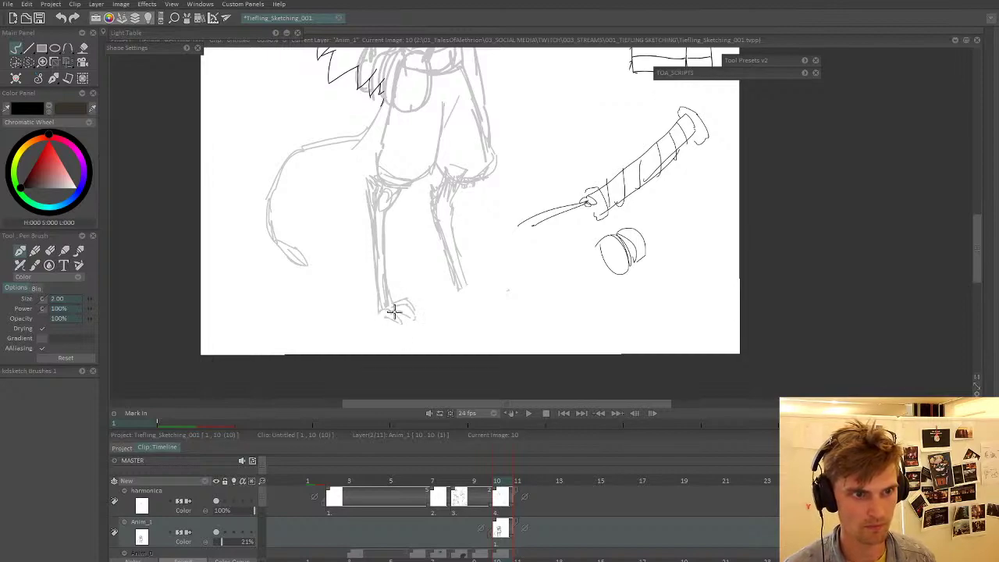
mouse_move(457, 293)
mouse_down()
mouse_move(491, 289)
mouse_move(466, 298)
mouse_up()
drag(484, 251, 469, 271)
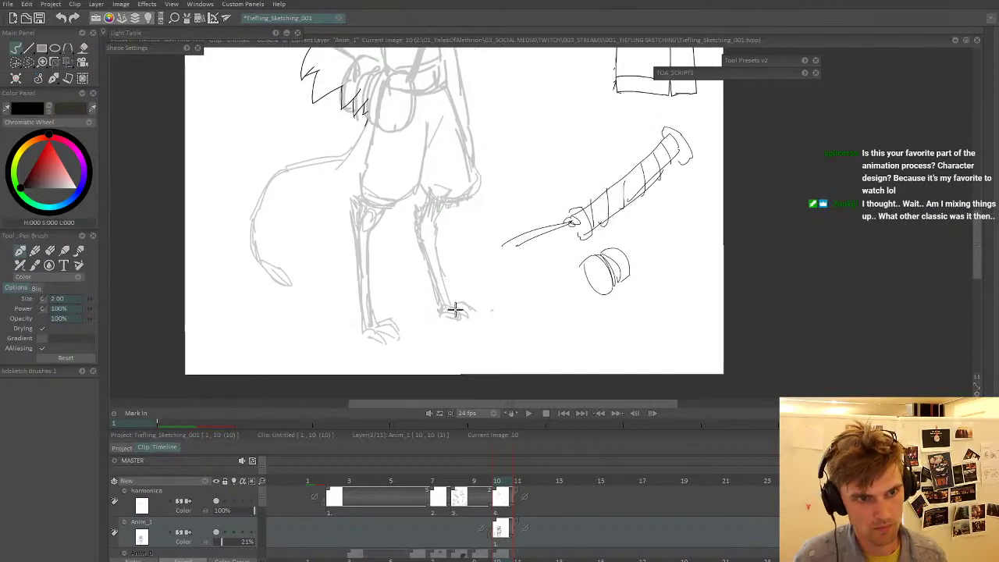
mouse_move(455, 310)
mouse_down()
mouse_move(471, 305)
mouse_move(482, 317)
mouse_move(411, 301)
mouse_move(444, 303)
mouse_up()
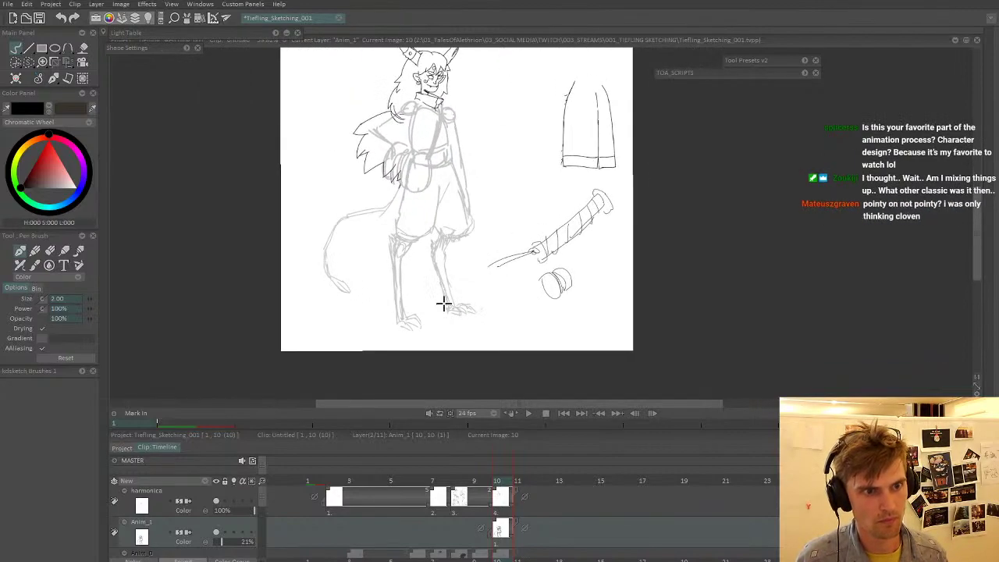
scroll(451, 304, down, 2)
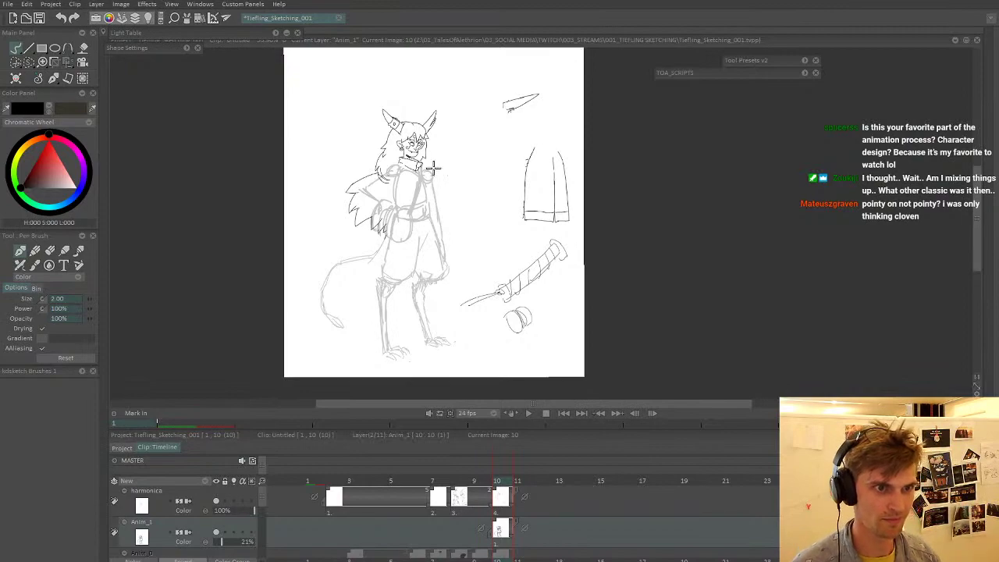
scroll(412, 284, up, 2)
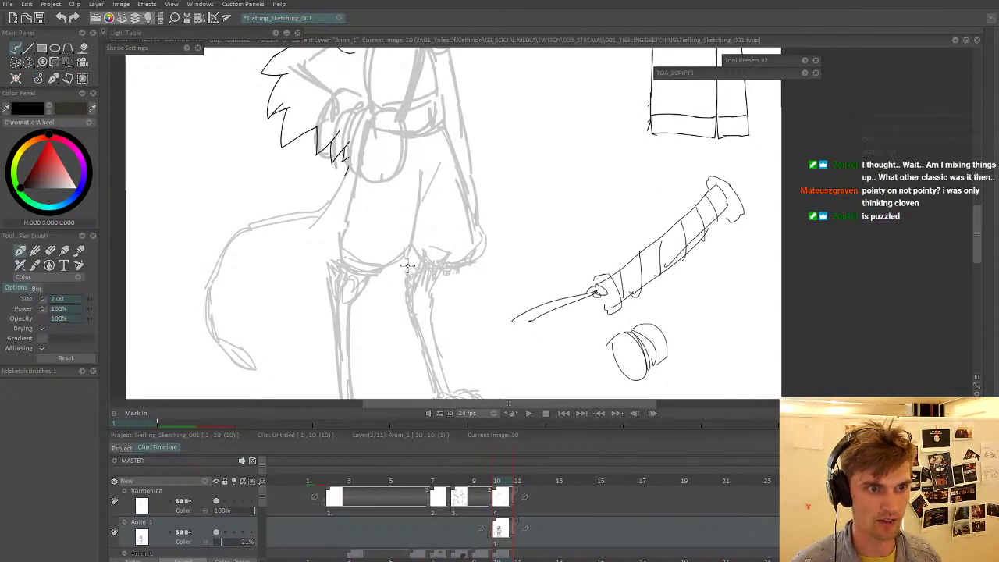
- Cut out the whole rough body with legs and tail and stamp it back beneath the head
scroll(418, 275, down, 4)
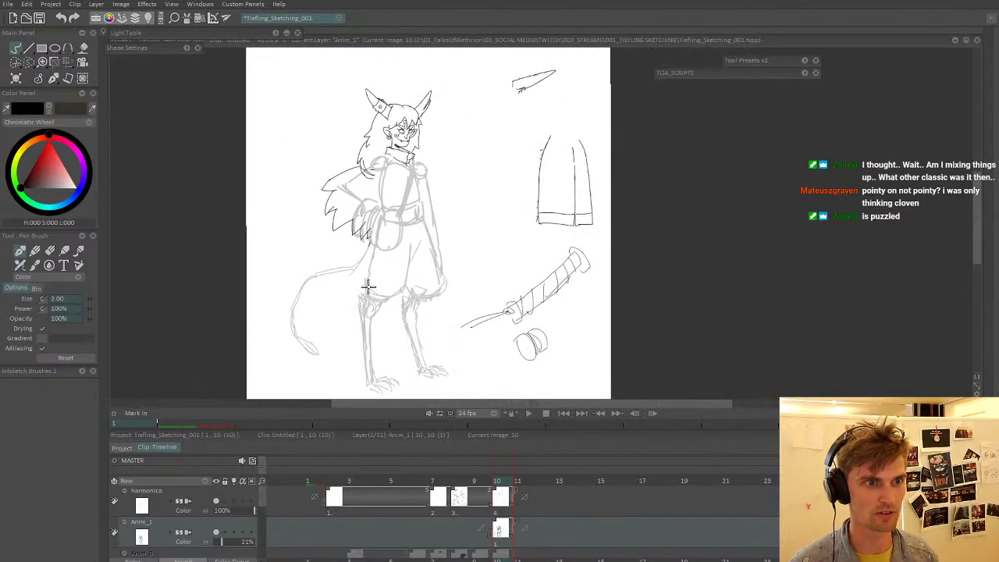
scroll(405, 251, up, 1)
drag(406, 252, 410, 239)
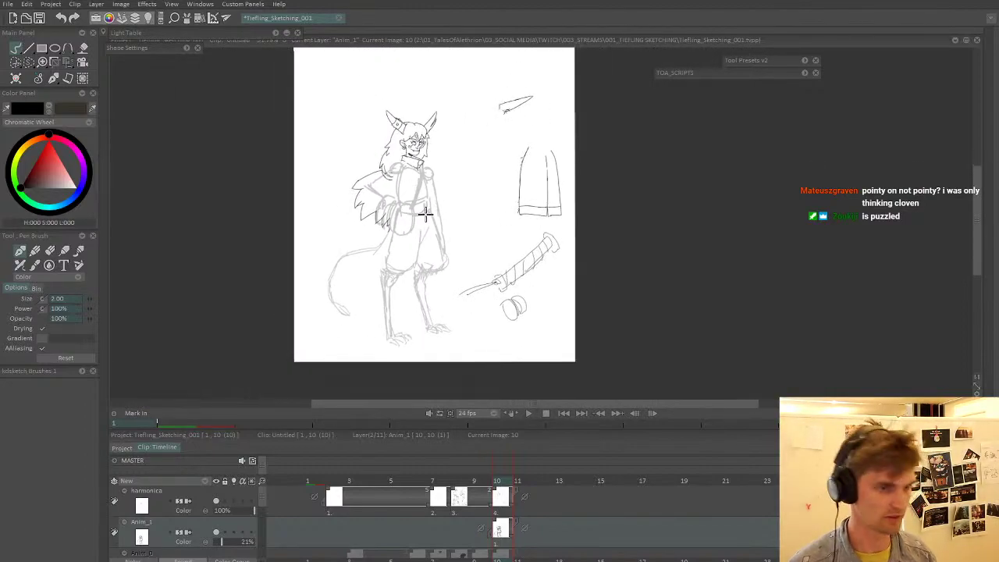
key(b)
mouse_move(461, 220)
mouse_down()
mouse_move(434, 164)
mouse_move(391, 159)
mouse_move(369, 173)
mouse_move(329, 242)
mouse_move(332, 338)
mouse_move(452, 349)
mouse_move(467, 317)
mouse_move(412, 312)
mouse_move(391, 263)
mouse_up()
click(395, 260)
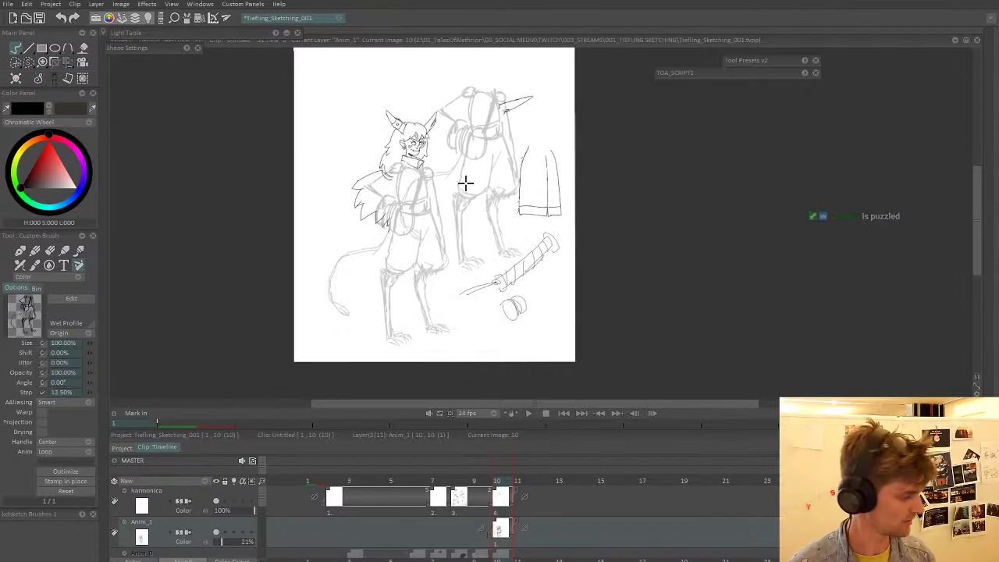
- Cut out the body from the waist down, including the tail, and stamp it slightly lower to lengthen the torso
key(b)
mouse_move(460, 211)
mouse_down()
mouse_move(424, 198)
mouse_move(432, 210)
mouse_move(423, 217)
mouse_move(381, 195)
mouse_move(311, 292)
mouse_move(357, 359)
mouse_move(437, 351)
mouse_move(471, 326)
mouse_up()
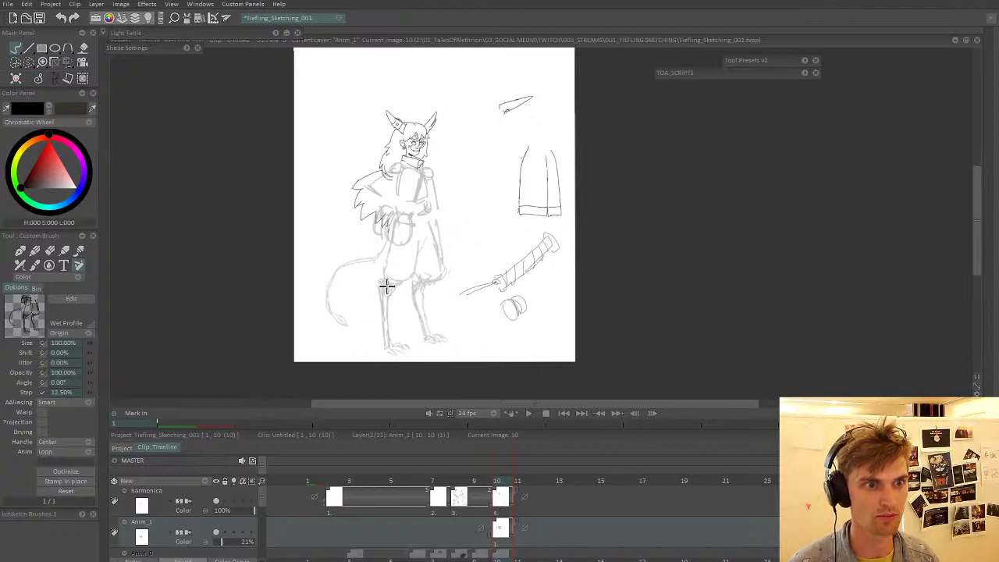
click(387, 288)
scroll(530, 180, down, 1)
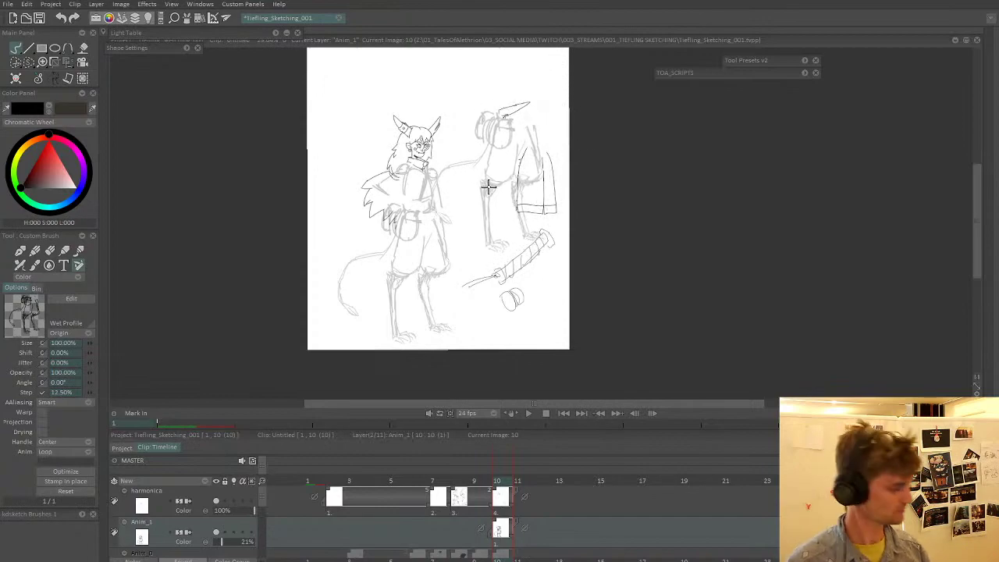
- Cut out the trousers, pouch and tail, stamp them slightly higher, and bridge the gaps to the lower legs with the Pen brush
key(b)
mouse_move(449, 282)
mouse_down()
mouse_move(392, 276)
mouse_move(386, 255)
mouse_move(358, 285)
mouse_move(360, 325)
mouse_move(325, 281)
mouse_move(348, 244)
mouse_move(371, 235)
mouse_move(380, 210)
mouse_move(403, 202)
mouse_move(427, 216)
mouse_move(443, 210)
mouse_move(463, 227)
mouse_move(451, 277)
mouse_up()
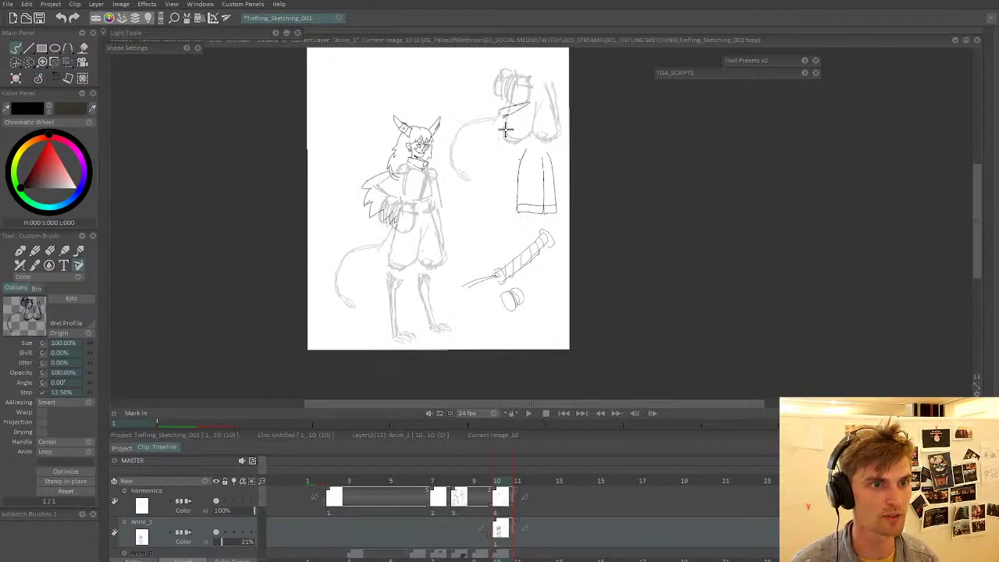
click(21, 250)
scroll(314, 245, up, 5)
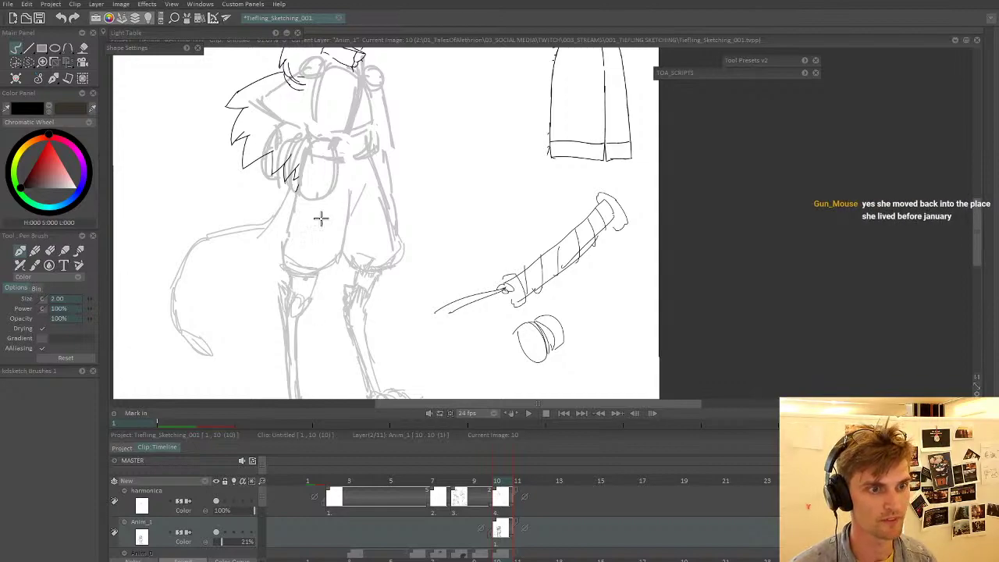
- Cut away the knee lines between the trouser hems and the lower legs
scroll(323, 217, down, 3)
key(w)
mouse_move(354, 260)
mouse_down()
mouse_move(336, 286)
mouse_move(344, 263)
mouse_move(305, 292)
mouse_move(297, 270)
mouse_move(301, 290)
mouse_move(308, 287)
mouse_up()
key(w)
click(33, 251)
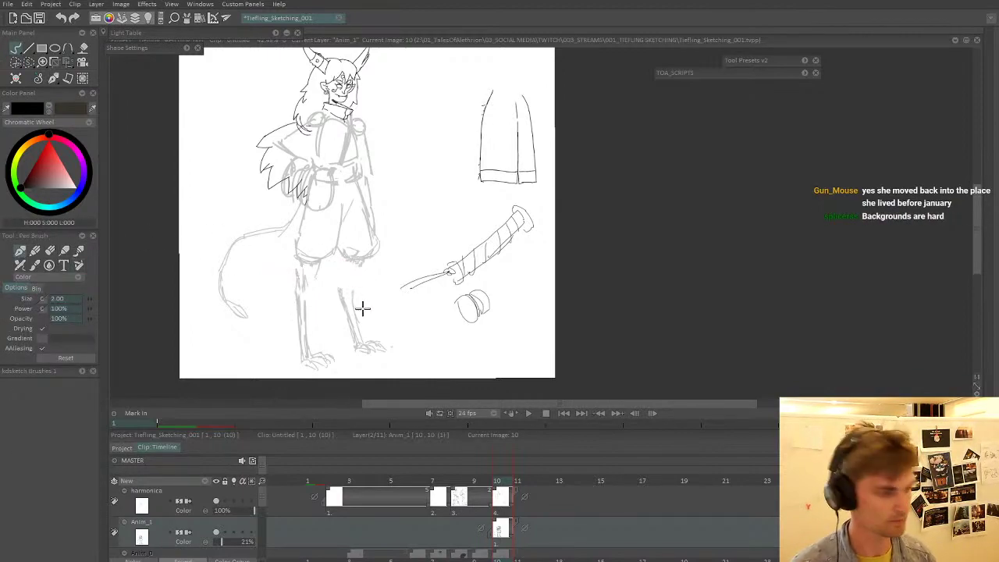
- Cut out the bent lower leg with its foot, stamp it higher beneath the trouser hem, and return to the Pen brush
key(w)
mouse_move(382, 321)
mouse_down()
mouse_move(357, 272)
mouse_move(331, 303)
mouse_move(368, 363)
mouse_move(395, 334)
mouse_up()
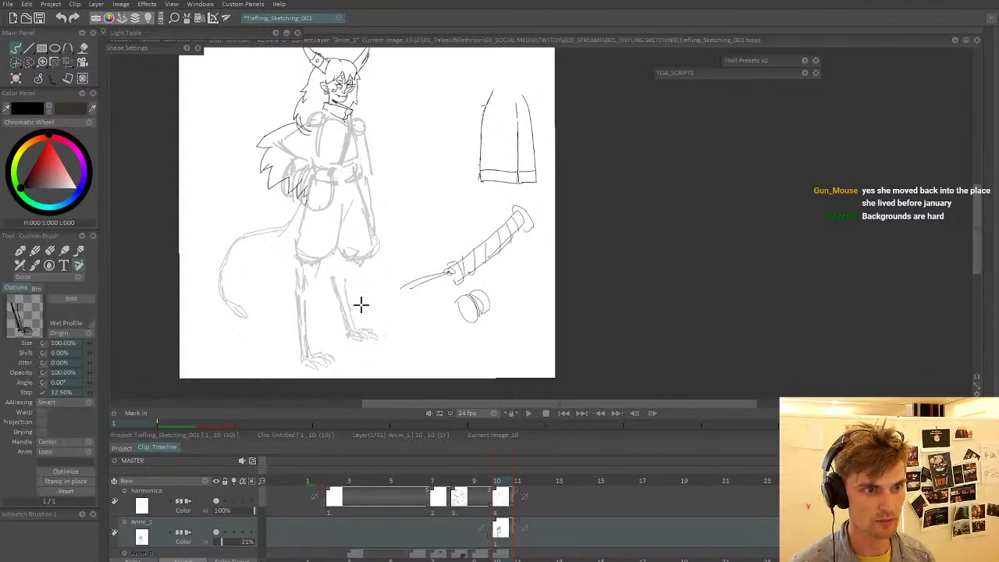
click(376, 303)
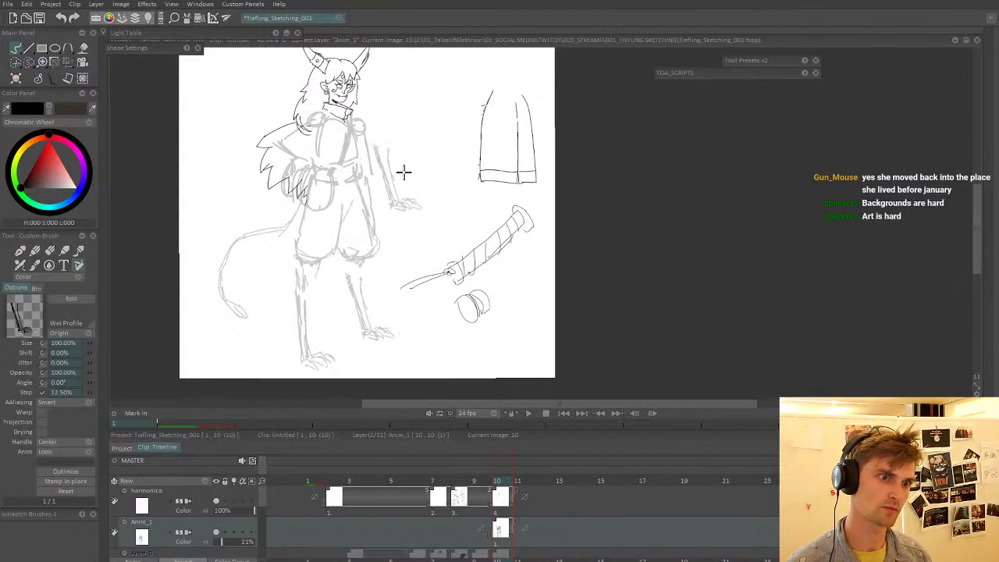
key(ctrl+z)
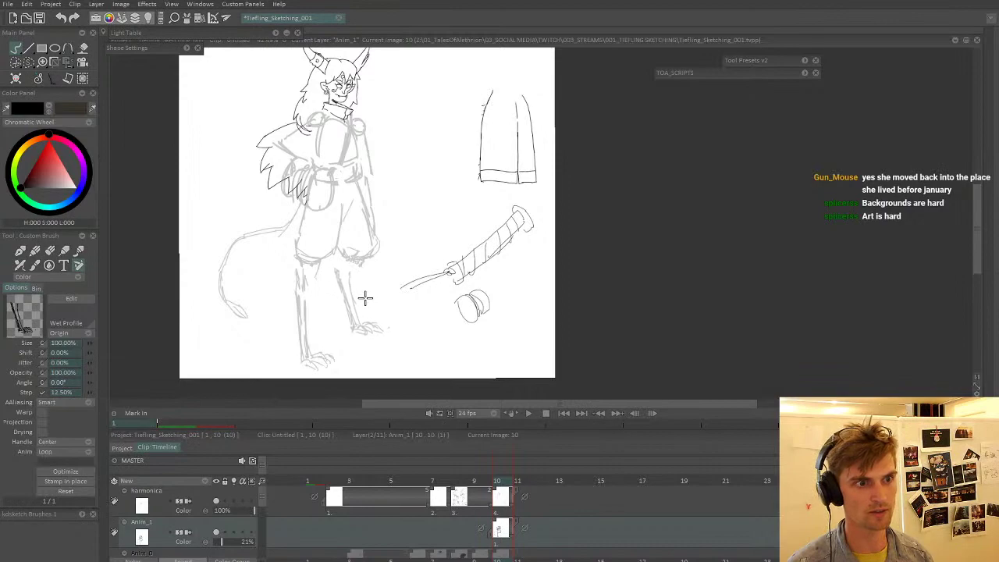
click(365, 298)
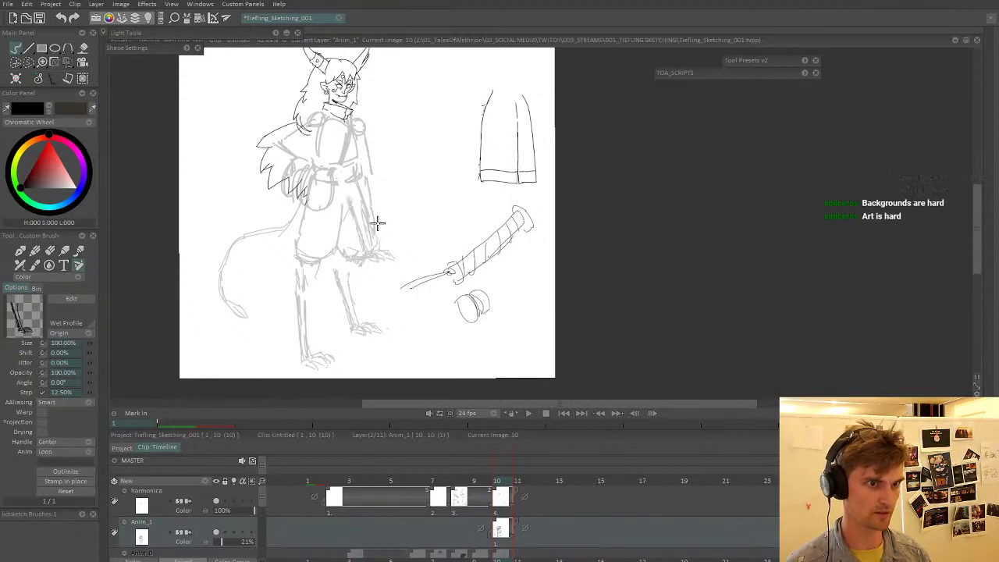
key(ctrl+z)
click(20, 250)
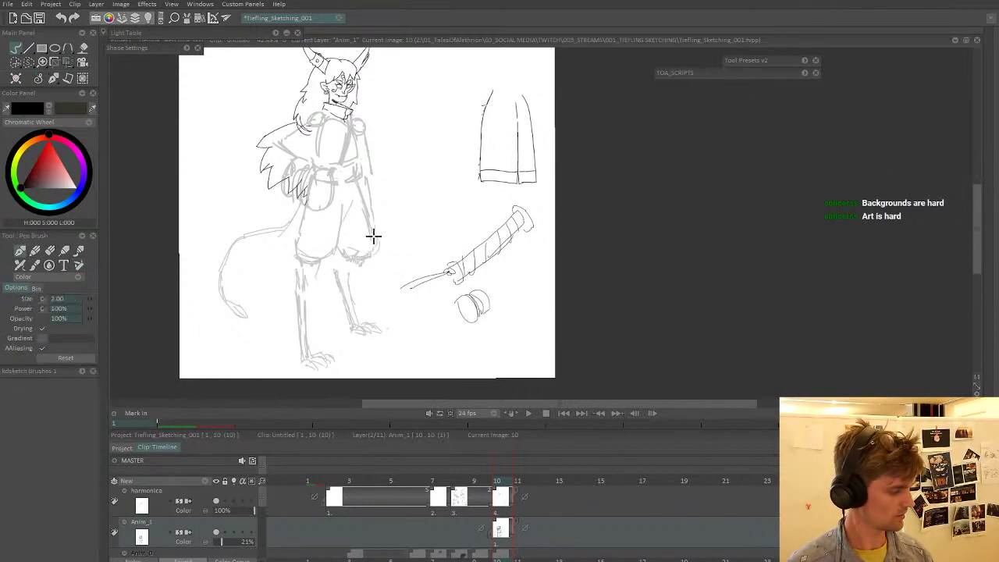
- Cut away the outer contour of the bent leg's trouser and redraw it slimmer, joining the hem to the knee
key(b)
mouse_move(386, 258)
mouse_down()
mouse_move(379, 229)
mouse_move(361, 257)
mouse_move(369, 262)
mouse_up()
click(21, 251)
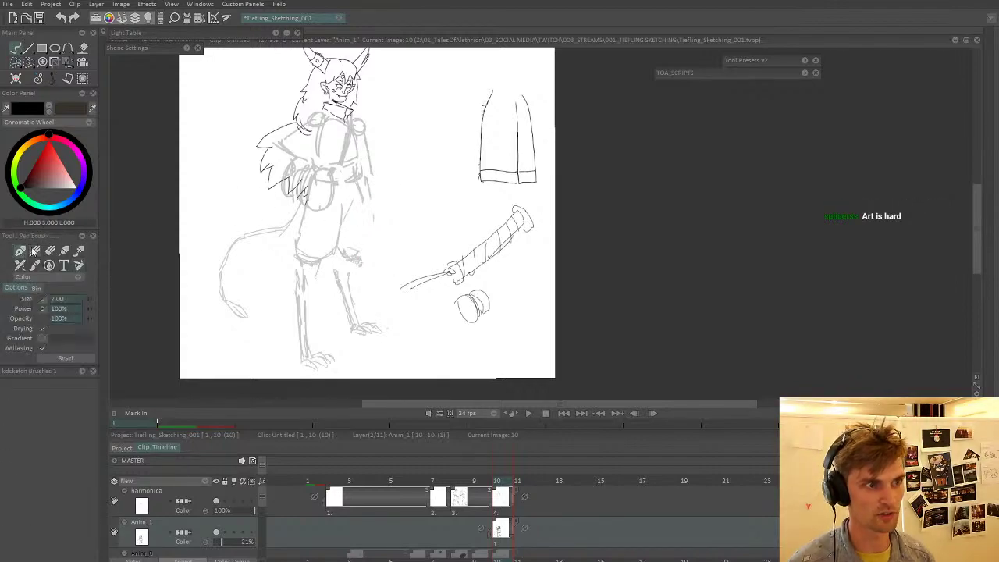
drag(360, 185, 369, 238)
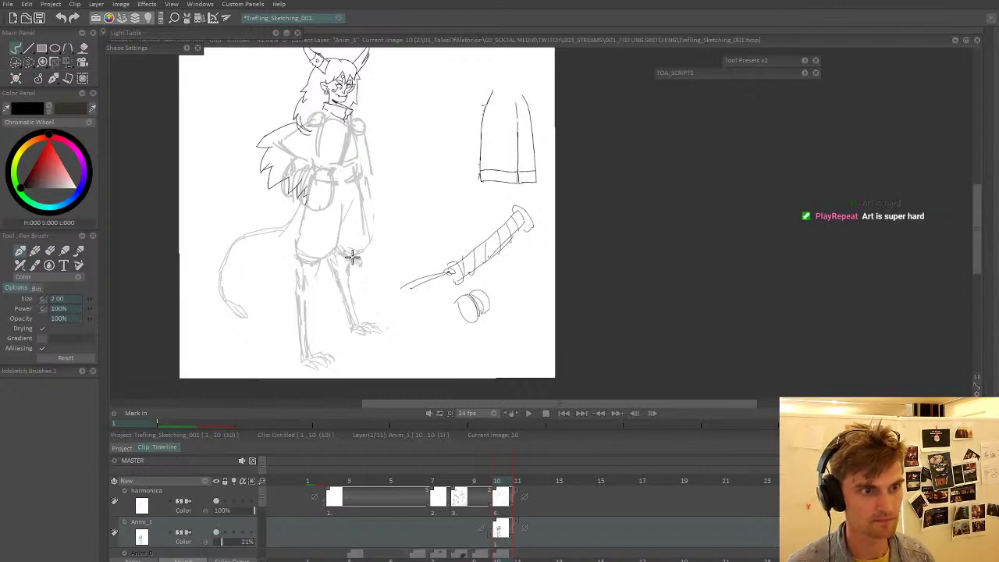
scroll(352, 258, up, 1)
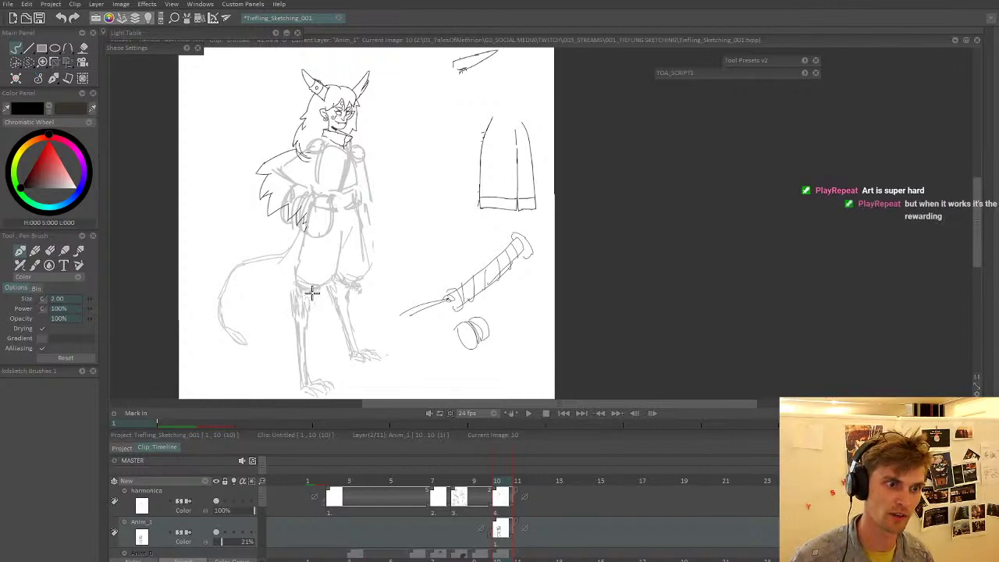
- Cut out each lower leg with its foot and restamp it slightly shifted beneath the trouser hem, widening the stance
scroll(317, 291, down, 2)
key(b)
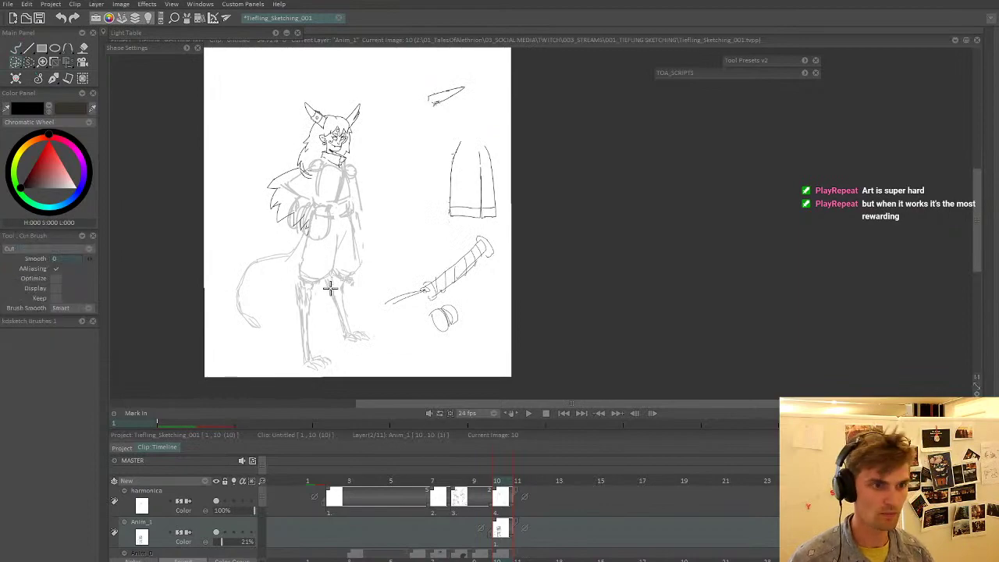
mouse_move(296, 278)
mouse_down()
mouse_move(286, 309)
mouse_move(296, 366)
mouse_move(339, 360)
mouse_move(316, 321)
mouse_up()
drag(316, 323, 320, 324)
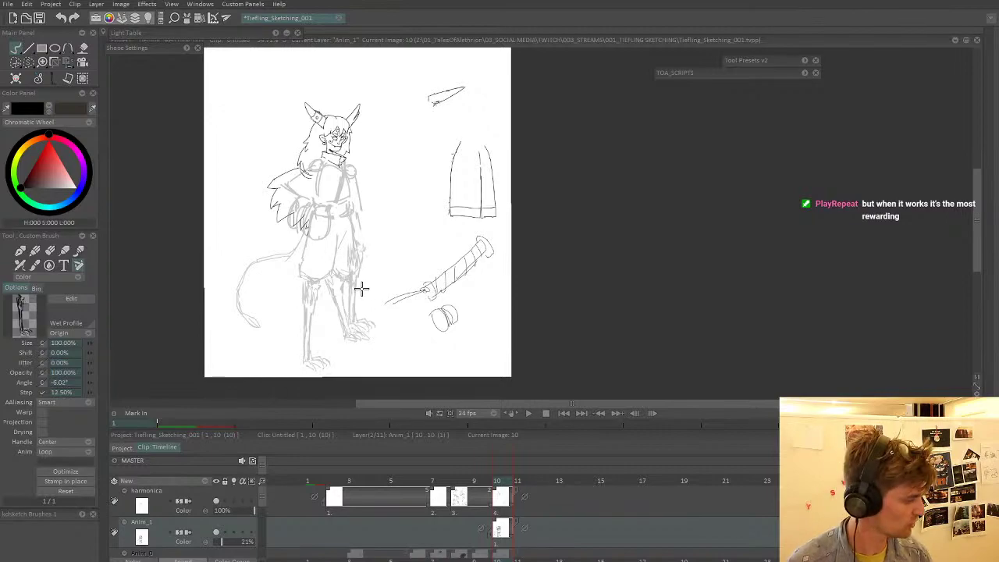
key(b)
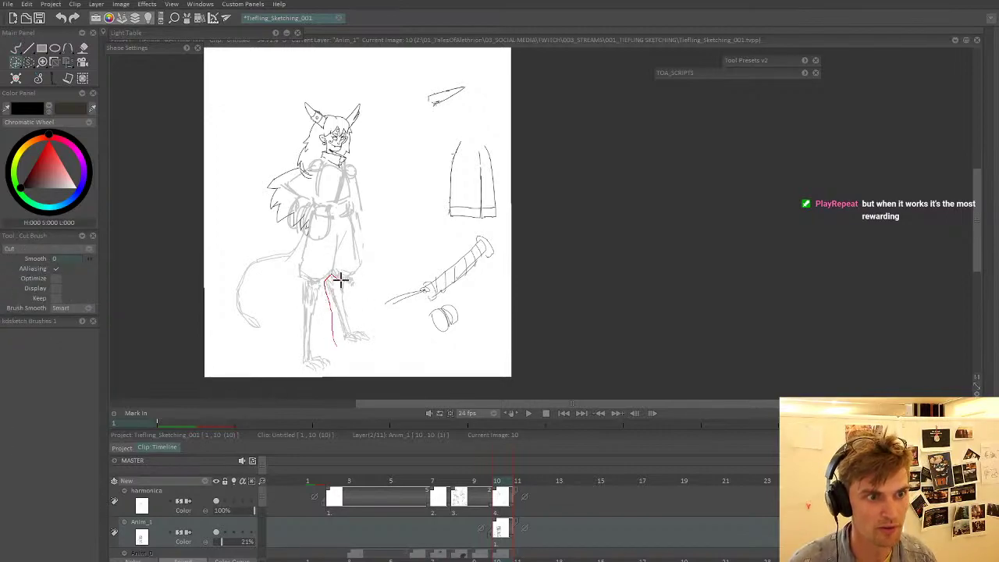
mouse_move(341, 279)
mouse_down()
mouse_move(364, 316)
mouse_move(350, 328)
mouse_up()
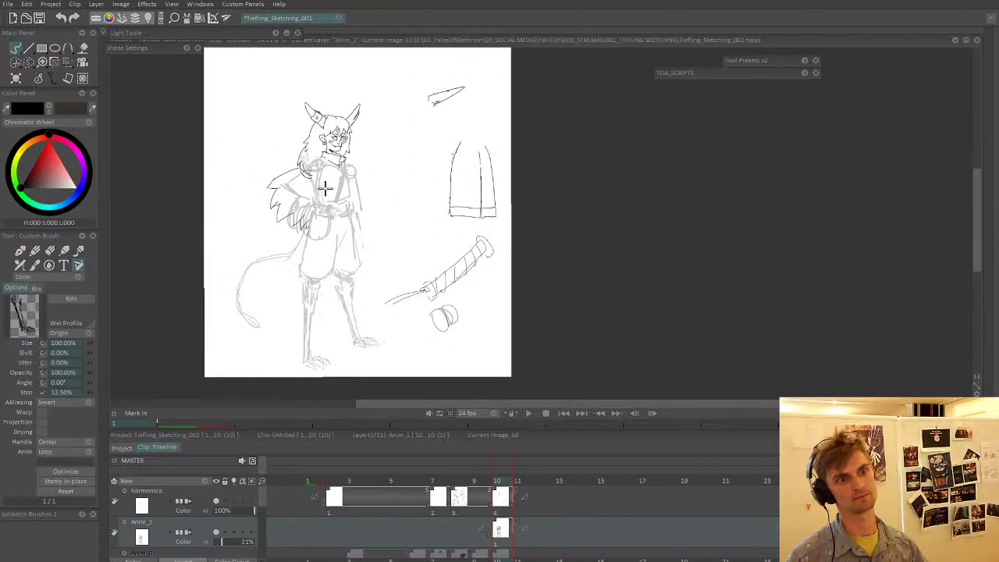
- Cut out the straight lower leg with its foot, trying it higher and rotated, and leave it removed
key(b)
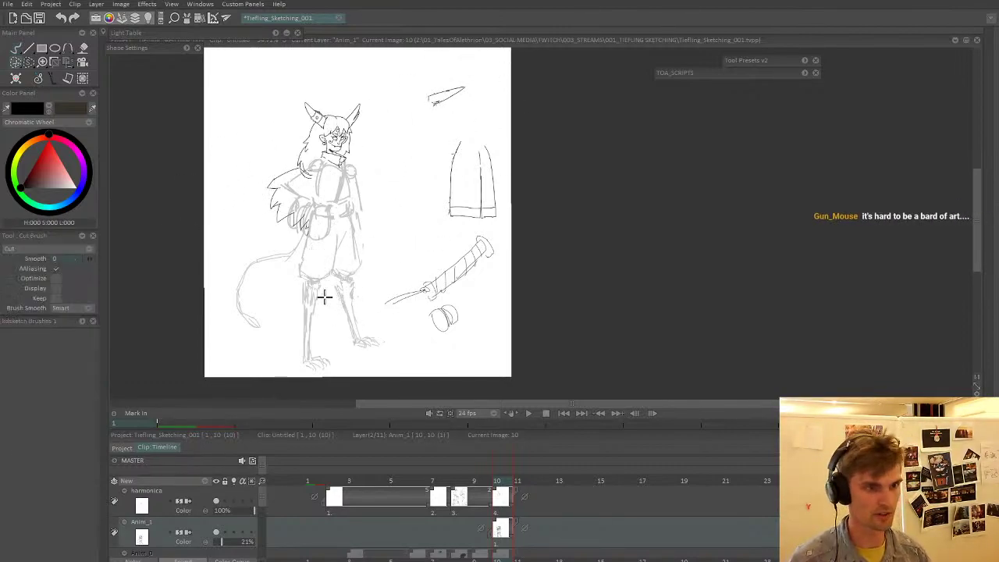
mouse_move(325, 297)
mouse_down()
mouse_move(300, 284)
mouse_move(283, 356)
mouse_move(325, 390)
mouse_move(345, 359)
mouse_up()
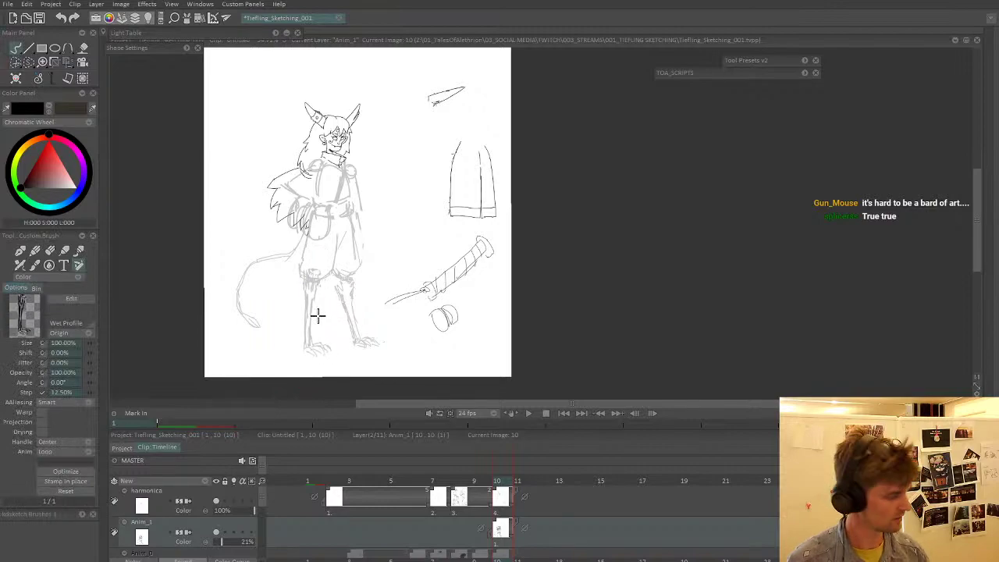
key(z)
drag(320, 310, 321, 305)
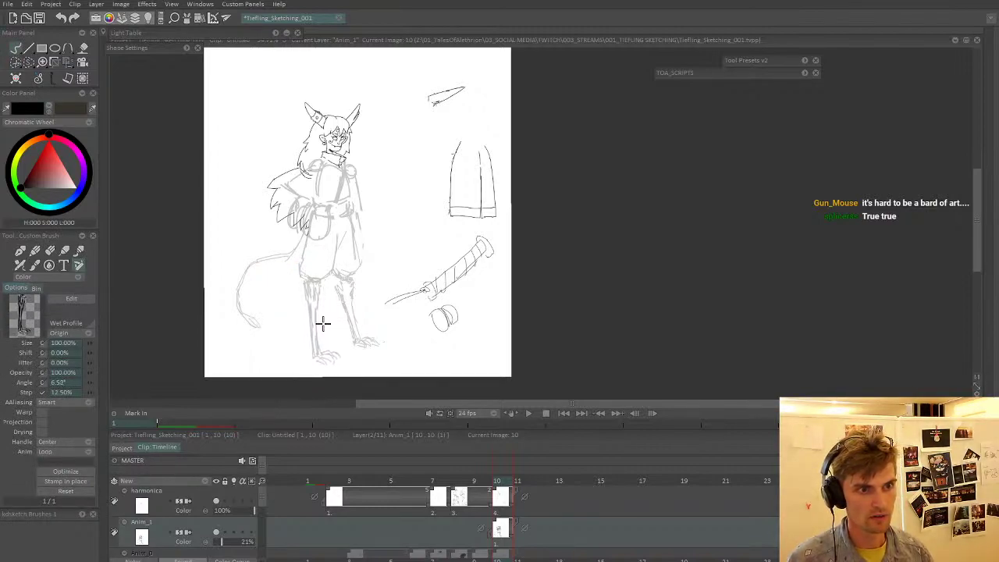
click(368, 313)
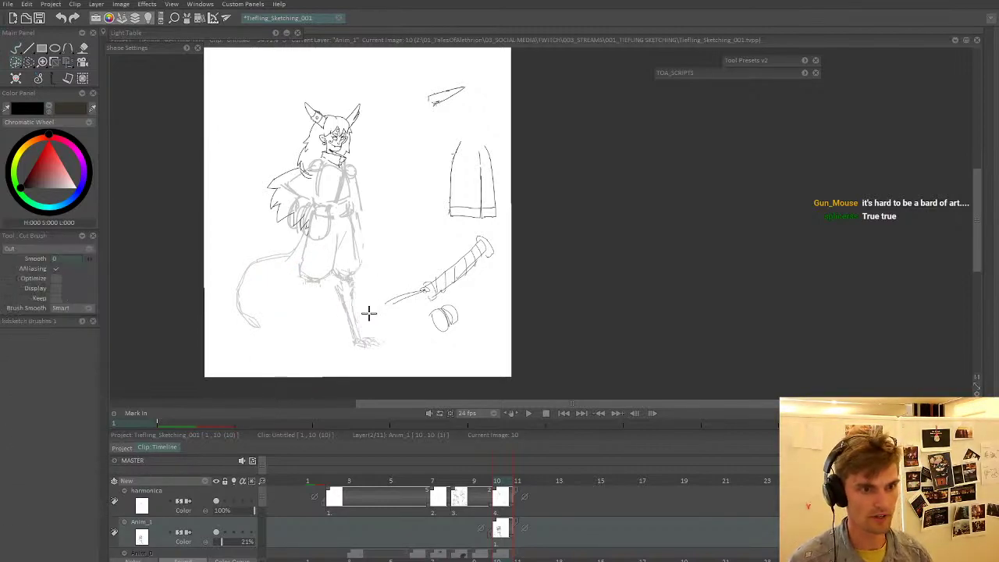
- Cut away the bent lower leg and the trousers, keeping the torso, pouch and tail, and return to the Pen brush
mouse_move(349, 279)
mouse_down()
mouse_move(323, 324)
mouse_move(401, 330)
mouse_up()
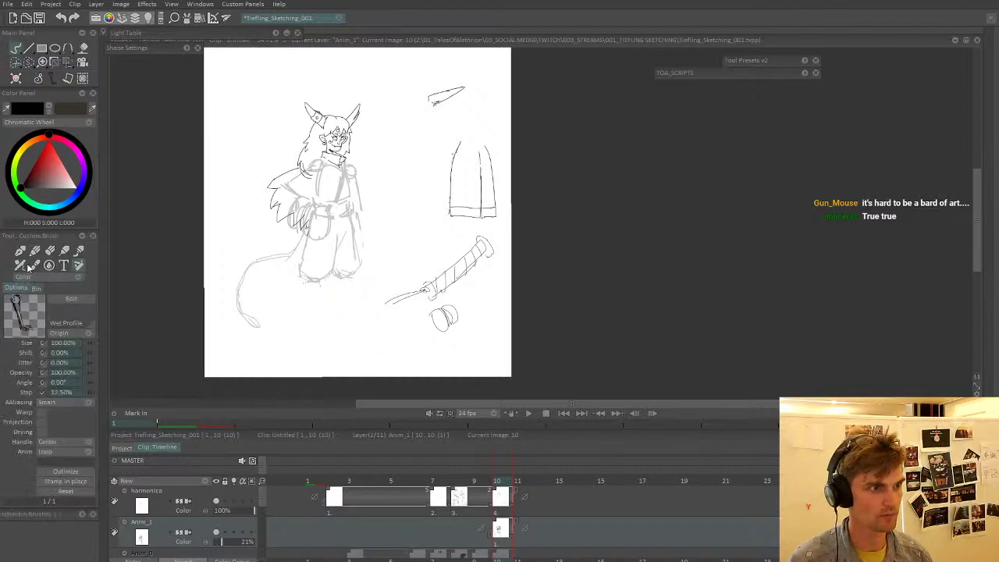
key(b)
mouse_move(380, 264)
mouse_down()
mouse_move(346, 231)
mouse_move(382, 261)
mouse_up()
click(20, 251)
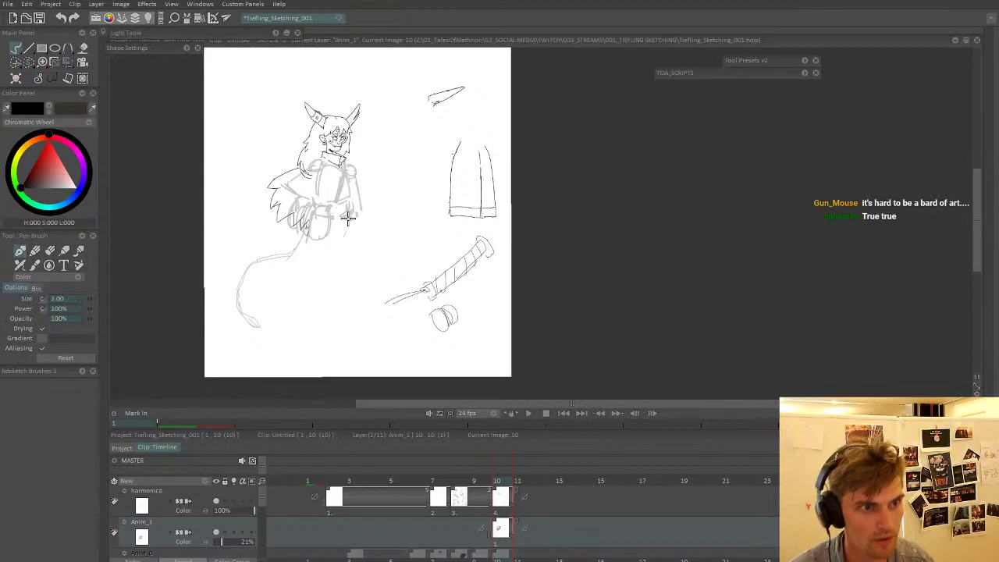
- Sketch new rounded hips below the belt with a tapering thigh and a shin line, undoing the misplaced leg strokes
mouse_move(351, 227)
mouse_down()
mouse_move(322, 247)
mouse_move(309, 241)
mouse_up()
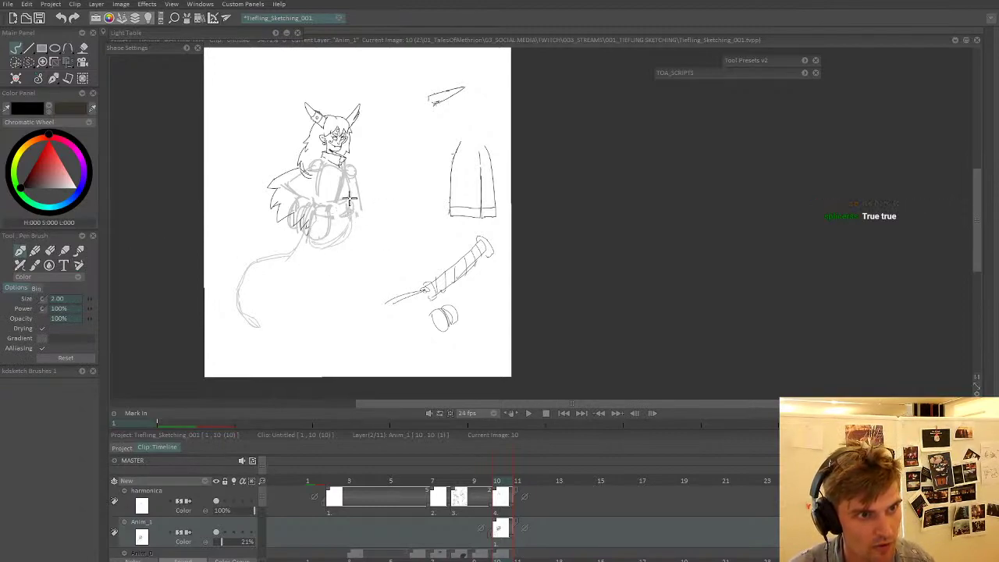
mouse_move(351, 199)
mouse_down()
mouse_move(325, 248)
mouse_move(310, 227)
mouse_up()
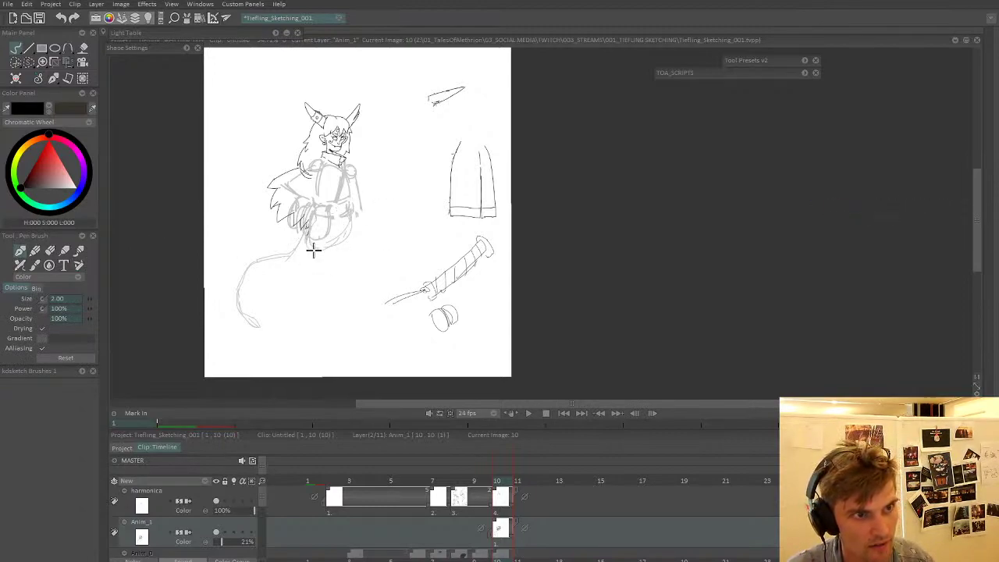
drag(294, 262, 289, 332)
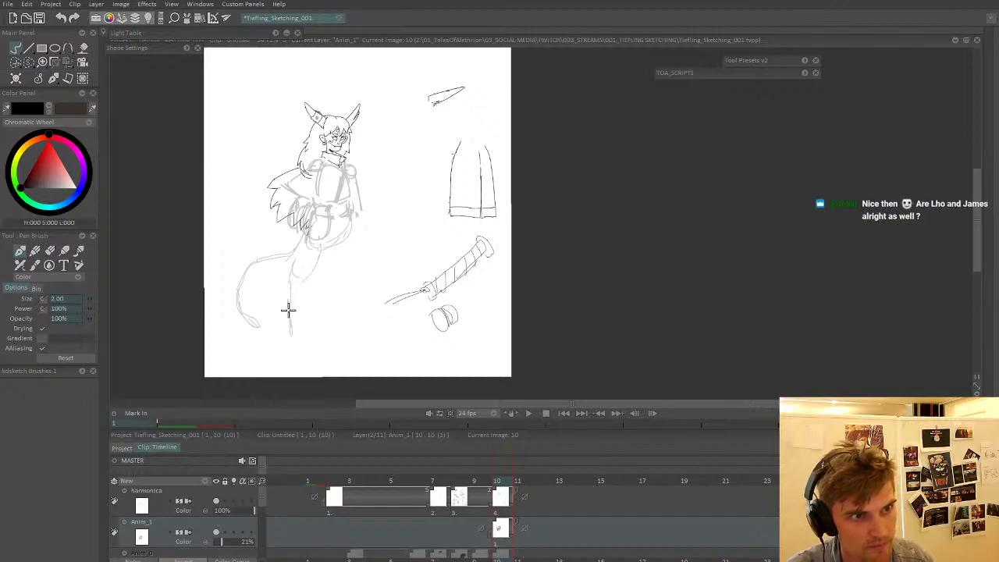
key(ctrl+z)
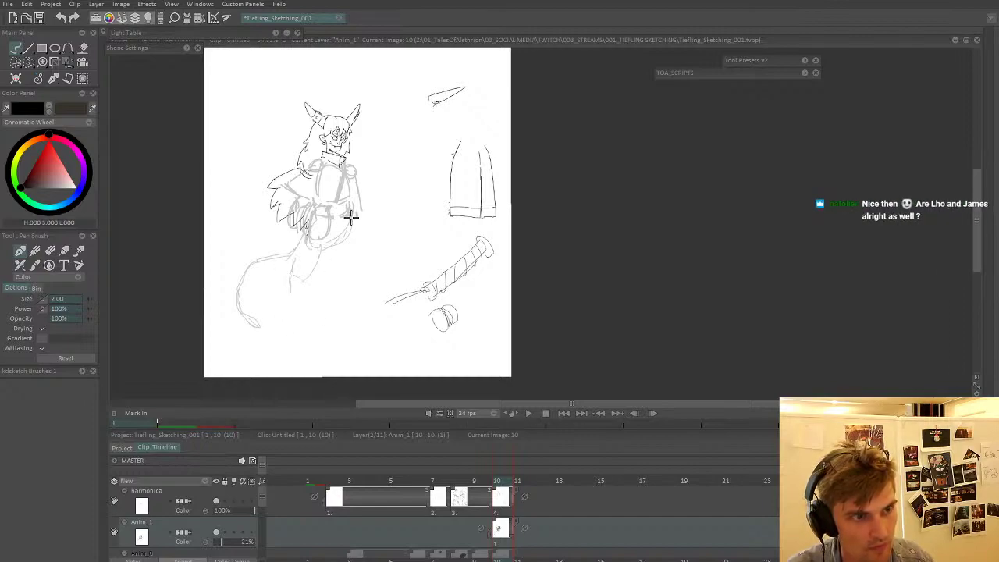
key(ctrl+z)
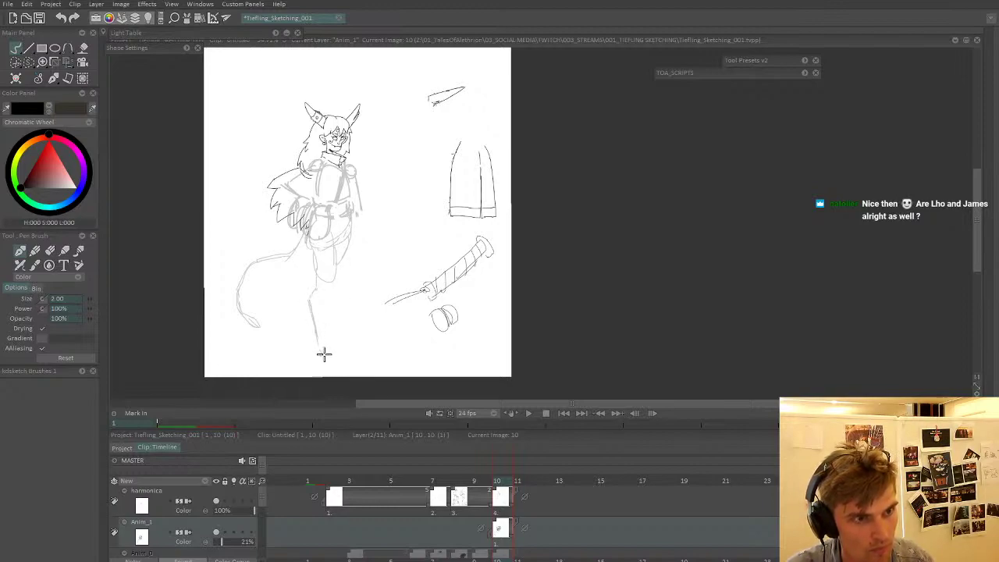
- Add the calf line and rough feet, then cut away the rear shin contour with the lower foot and redraw them
drag(328, 291, 343, 326)
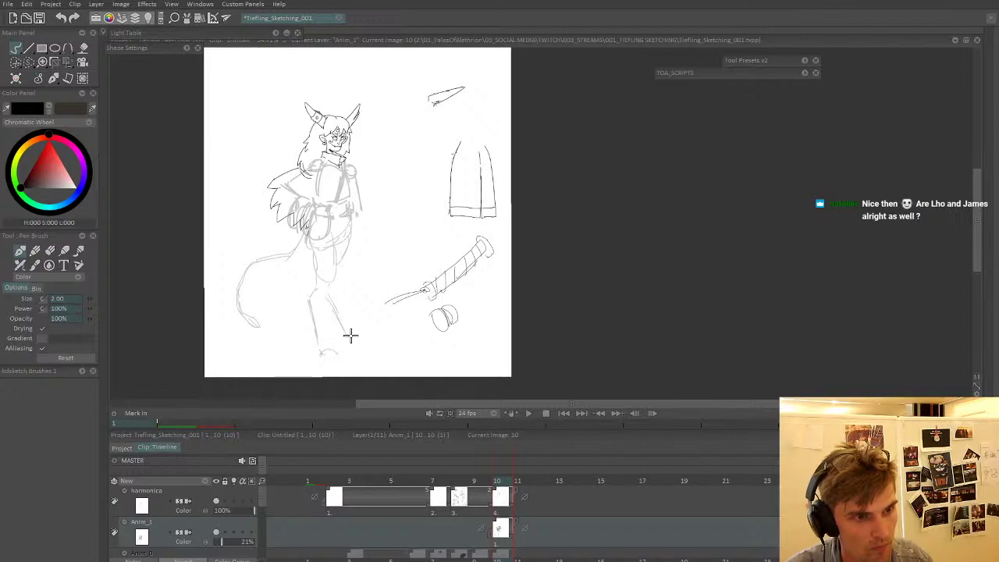
key(ctrl+z)
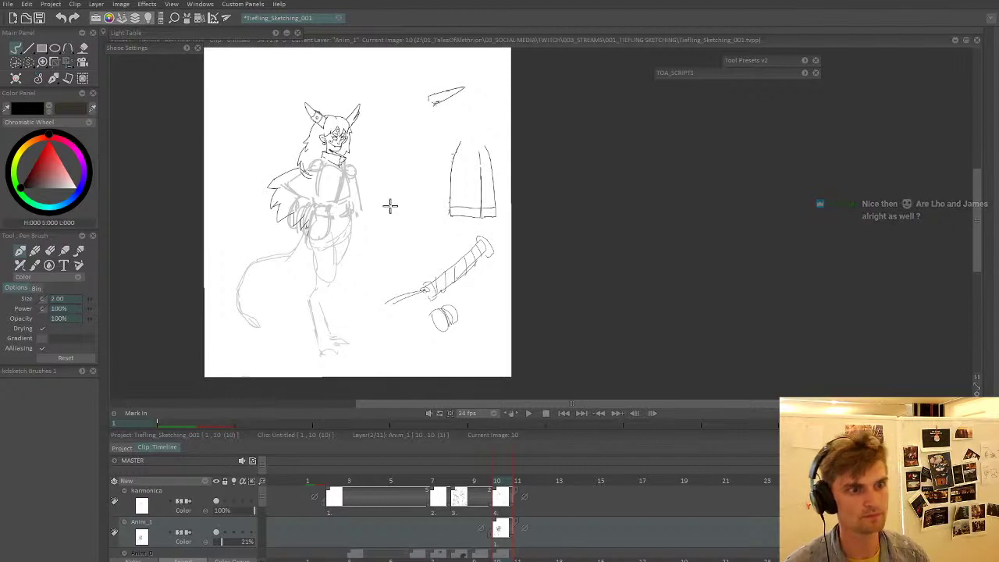
scroll(370, 252, down, 1)
scroll(402, 290, up, 2)
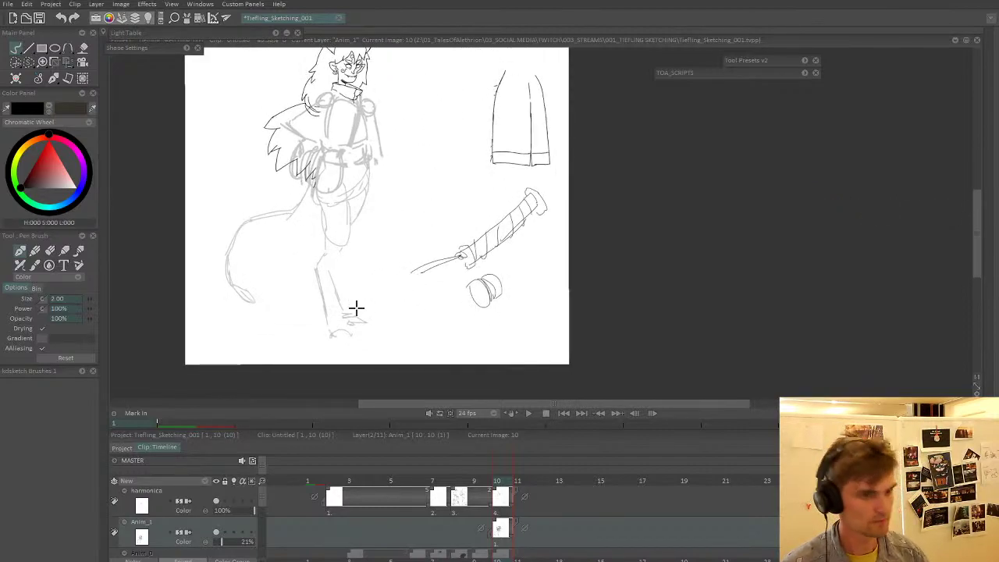
key(b)
mouse_move(353, 356)
mouse_down()
mouse_move(347, 325)
mouse_move(321, 356)
mouse_up()
key(p)
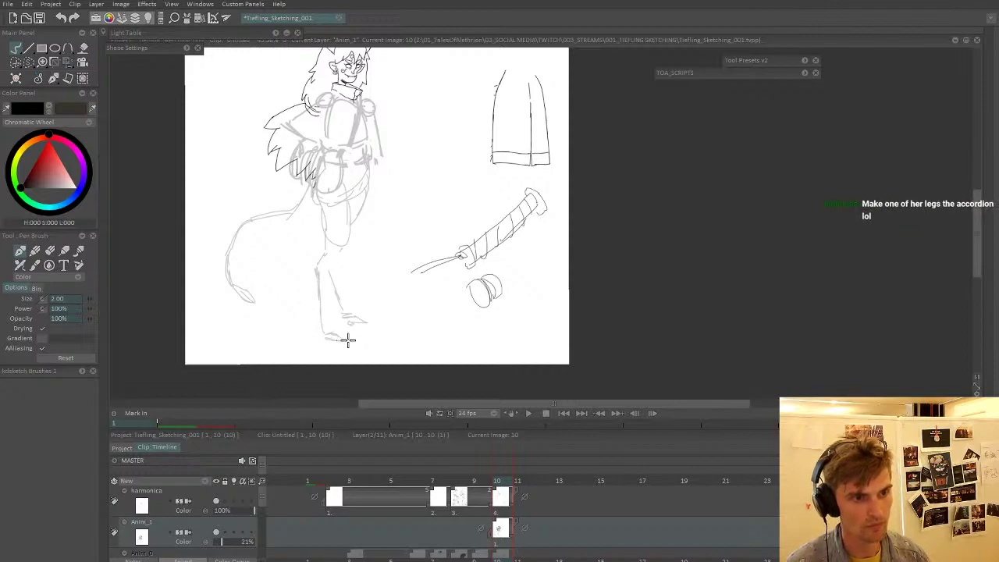
- Sketch an alternative tiefling head beside the bard, with curled ram horns and a narrow, grinning face
scroll(340, 284, down, 6)
scroll(348, 191, up, 8)
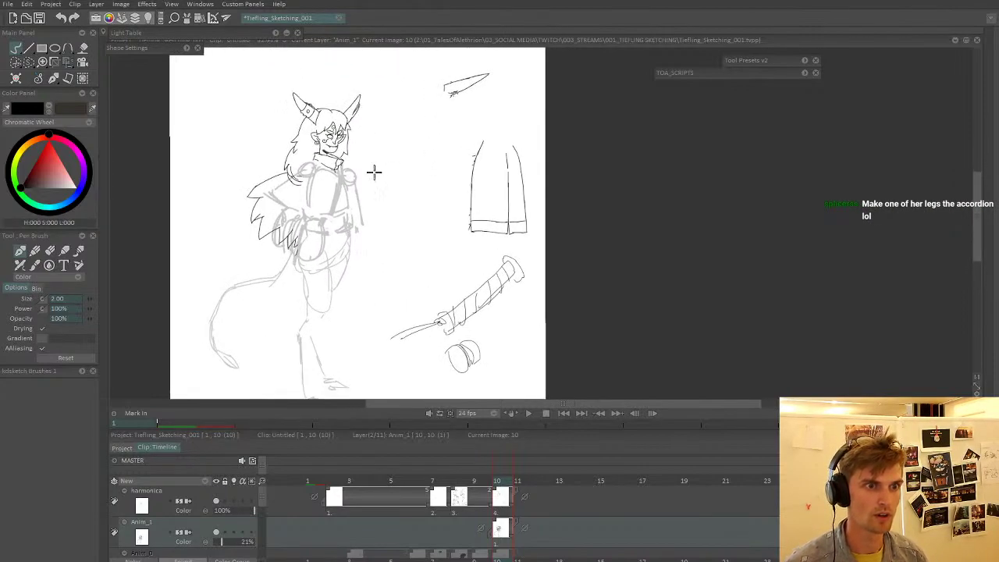
scroll(355, 137, up, 5)
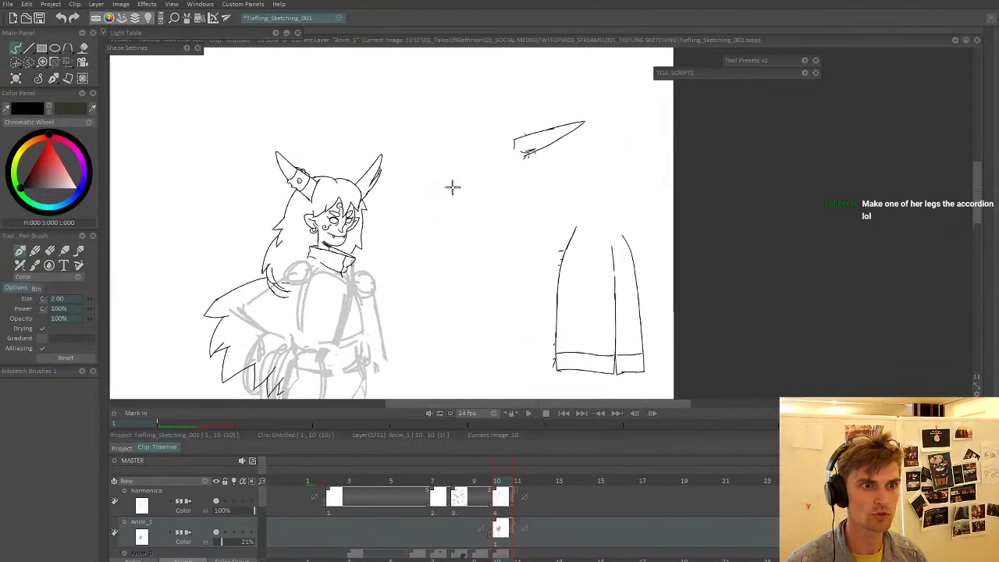
mouse_move(426, 224)
mouse_down()
mouse_move(453, 233)
mouse_move(478, 186)
mouse_move(441, 165)
mouse_move(430, 196)
mouse_move(448, 183)
mouse_move(454, 192)
mouse_move(429, 212)
mouse_move(441, 219)
mouse_move(458, 206)
mouse_move(455, 170)
mouse_move(493, 239)
mouse_move(510, 184)
mouse_move(488, 158)
mouse_move(487, 197)
mouse_up()
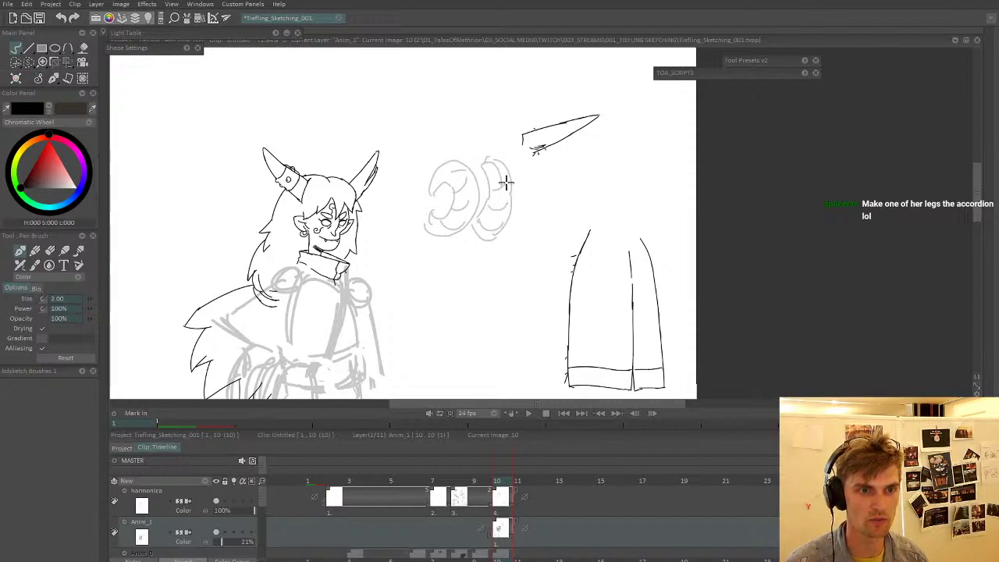
drag(421, 249, 481, 251)
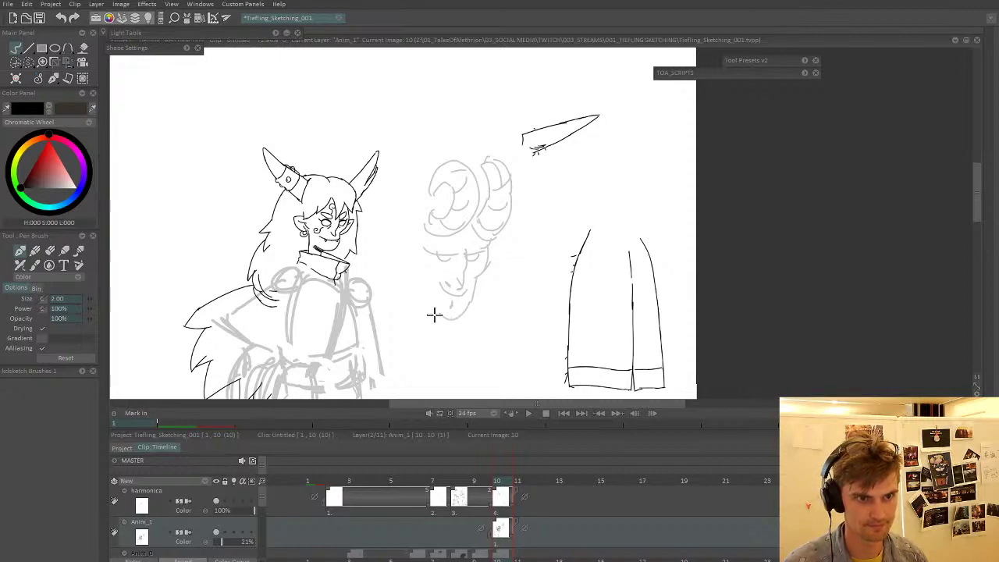
- Add the pointed ear and loose hair strands on both sides of the ram-horned head
mouse_move(424, 276)
mouse_down()
mouse_move(404, 259)
mouse_move(419, 260)
mouse_up()
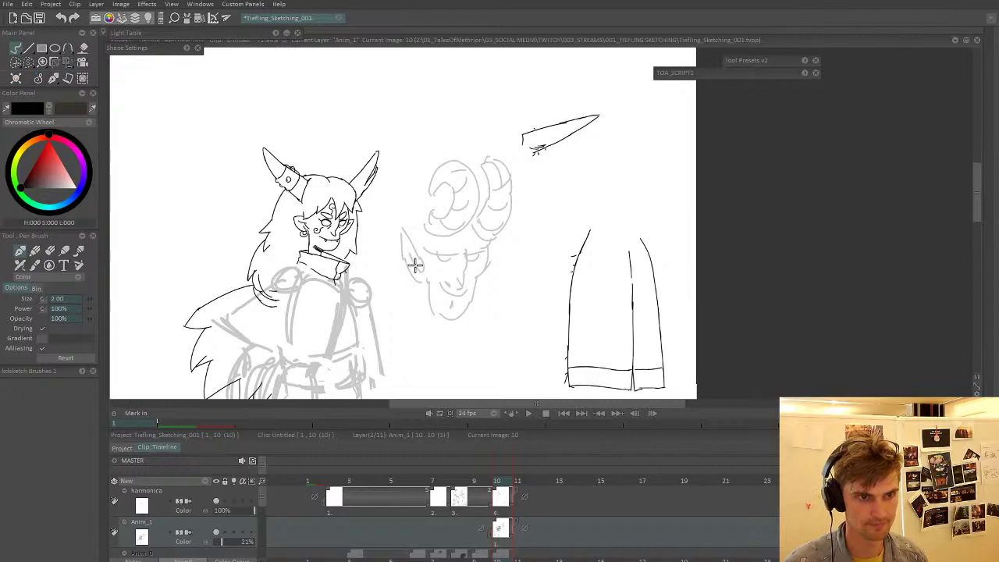
drag(433, 220, 419, 226)
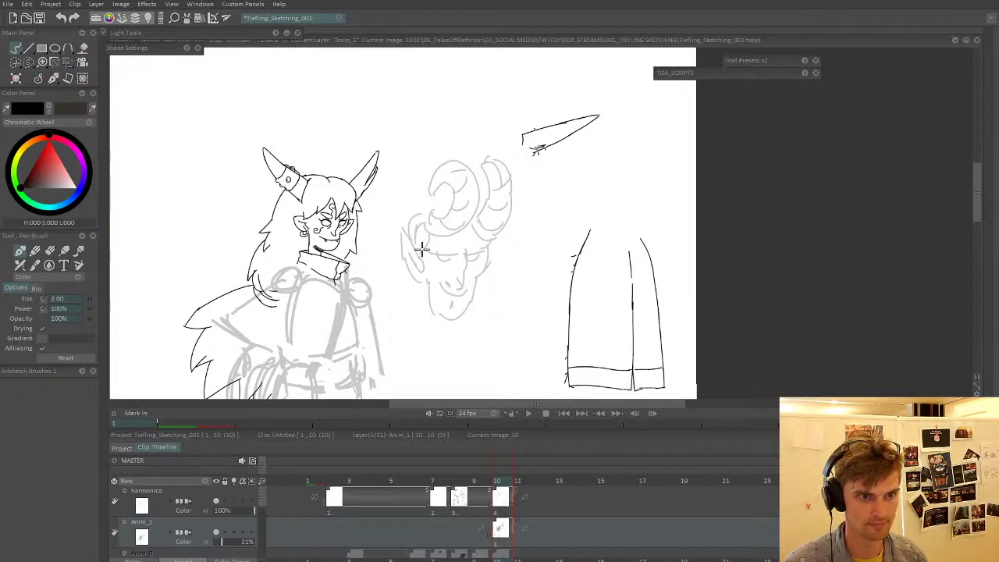
drag(530, 268, 500, 315)
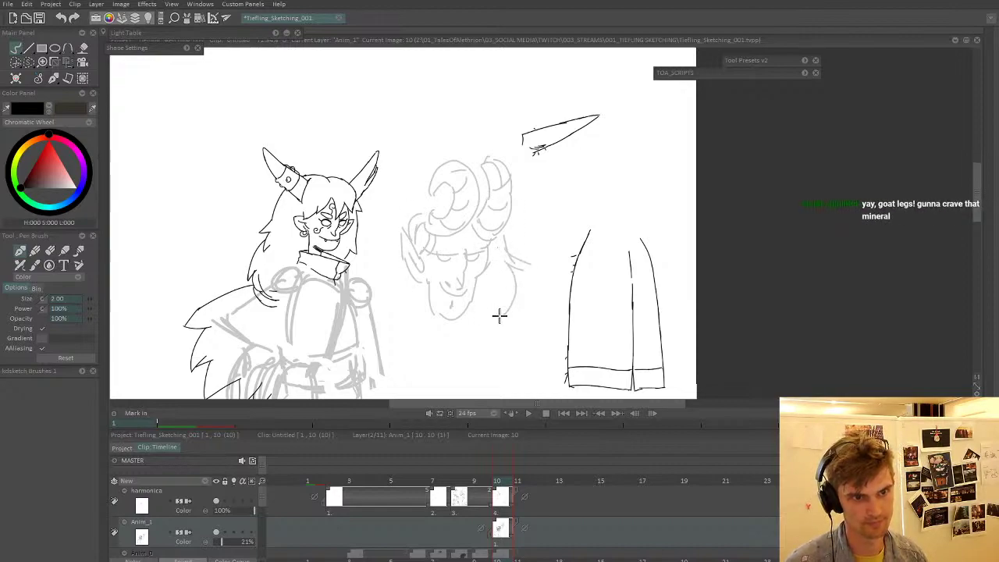
drag(413, 293, 439, 266)
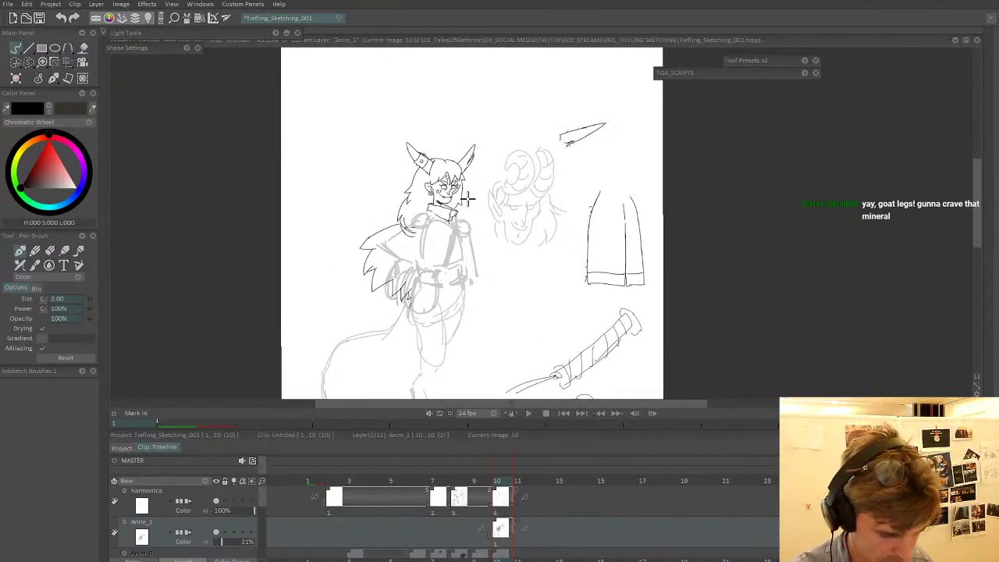
- Make the harmonica layer active and set the Pen brush size to 1.00
scroll(504, 267, down, 3)
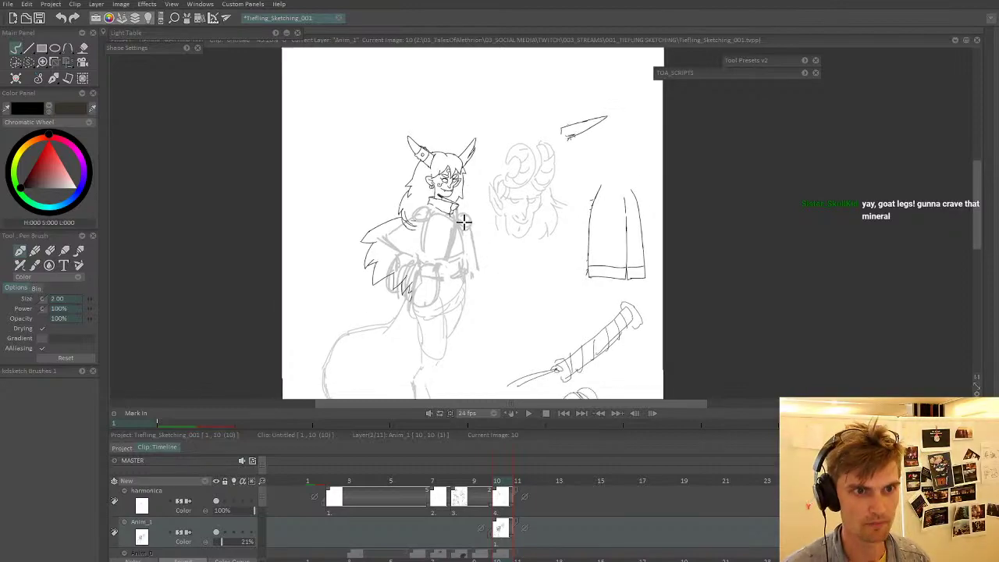
key(Up)
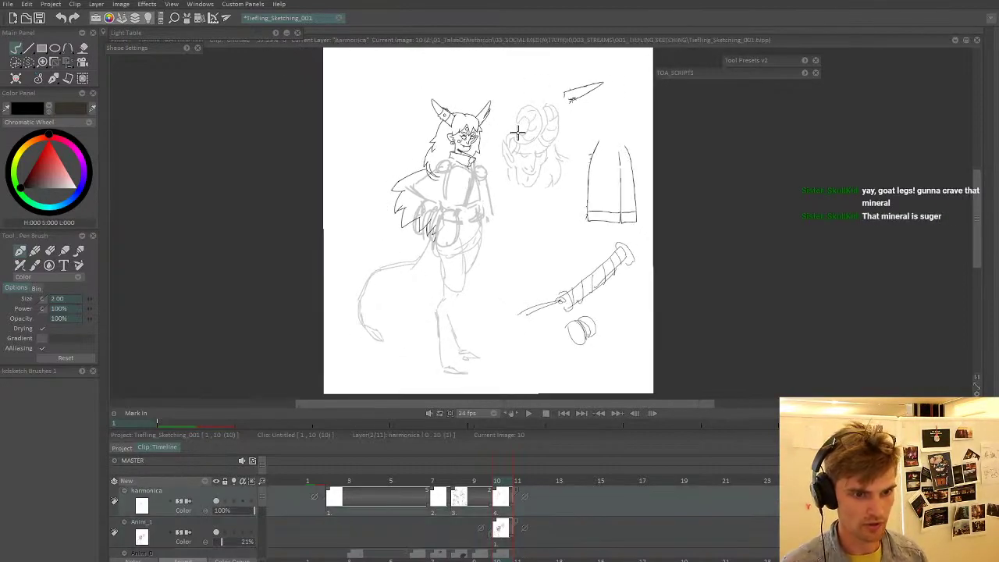
scroll(434, 216, up, 3)
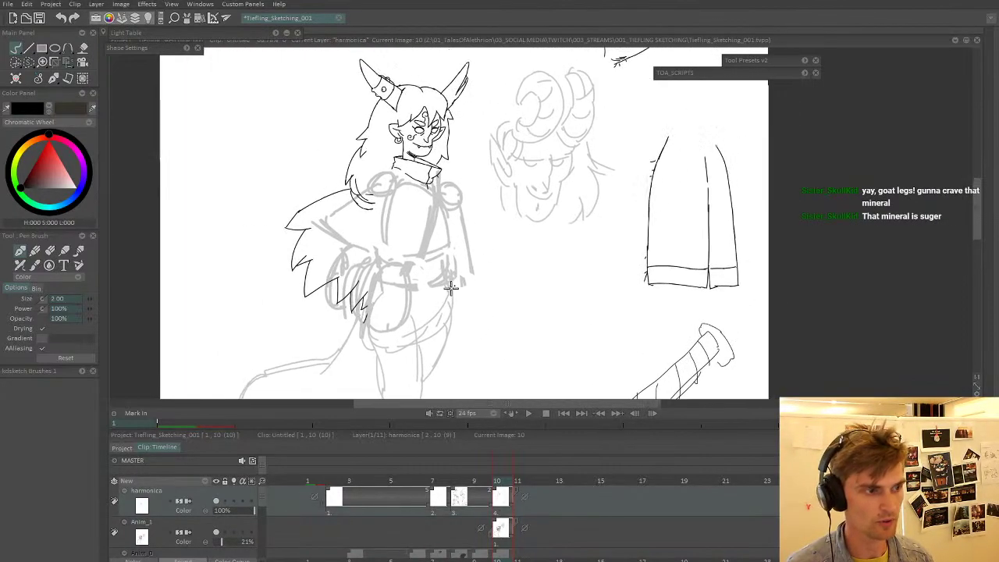
click(89, 299)
click(87, 299)
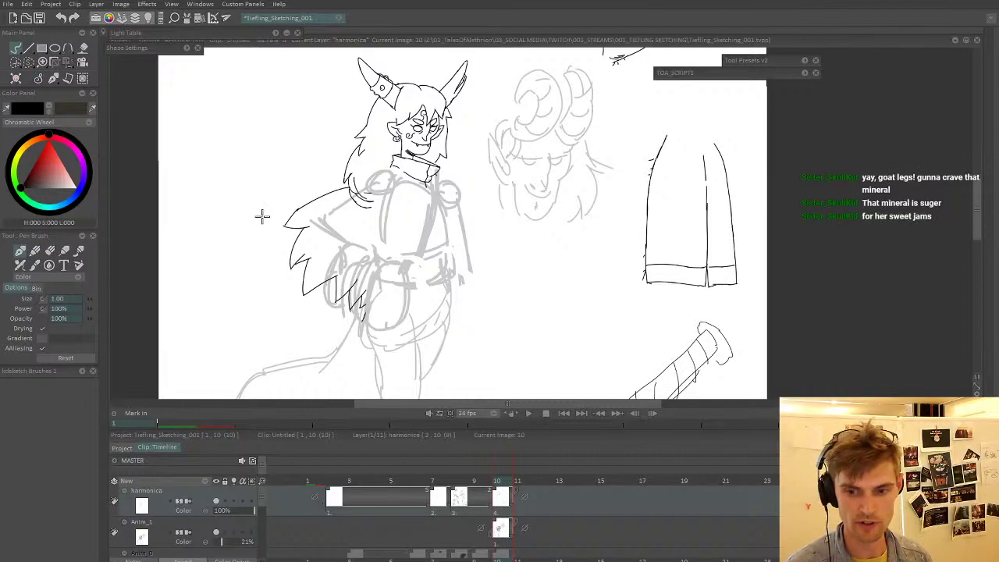
- Remove the hair strands overlapping the bard's shoulder and ink the upper arc of the round shoulder pad with the Pen brush
mouse_move(429, 174)
mouse_down()
mouse_move(424, 215)
mouse_move(424, 142)
mouse_up()
scroll(424, 215, up, 1)
scroll(357, 158, up, 1)
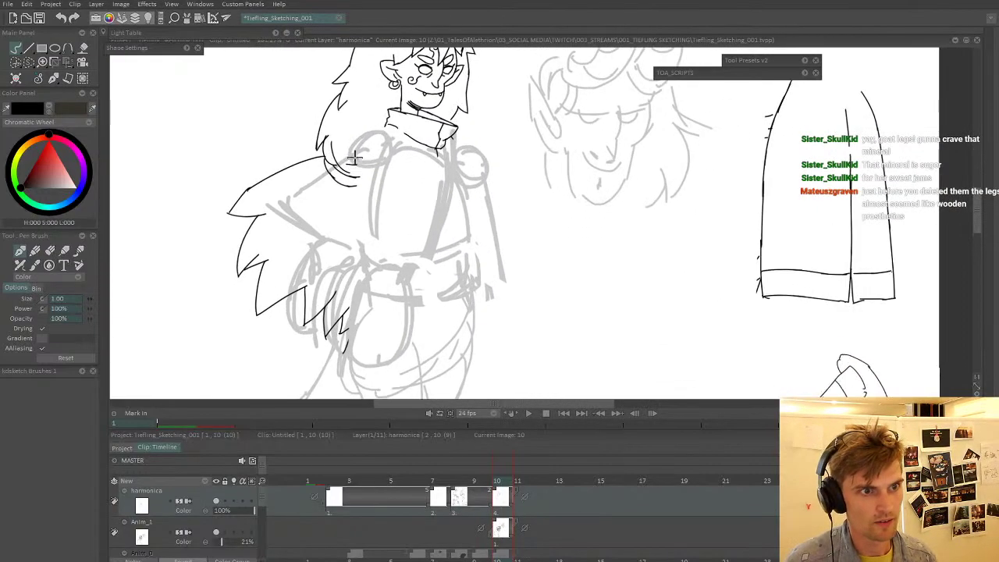
key(w)
mouse_move(344, 187)
mouse_down()
mouse_move(366, 154)
mouse_move(318, 209)
mouse_move(347, 184)
mouse_up()
click(20, 251)
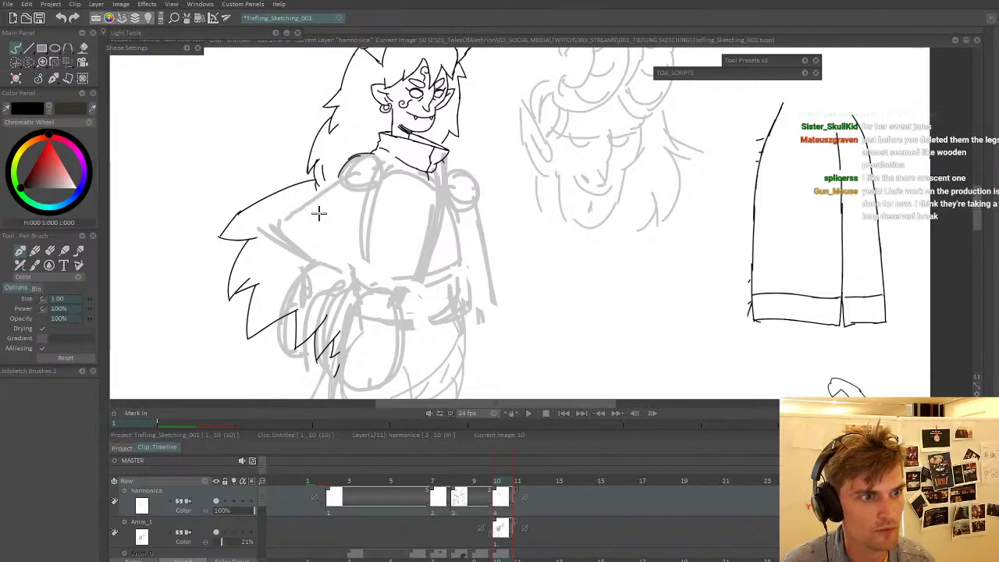
- Step back through the earlier frames to review the tiefling head sketches and the bard reference photos
key(Left)
key(Left)
key(Left)
key(Left)
key(Left)
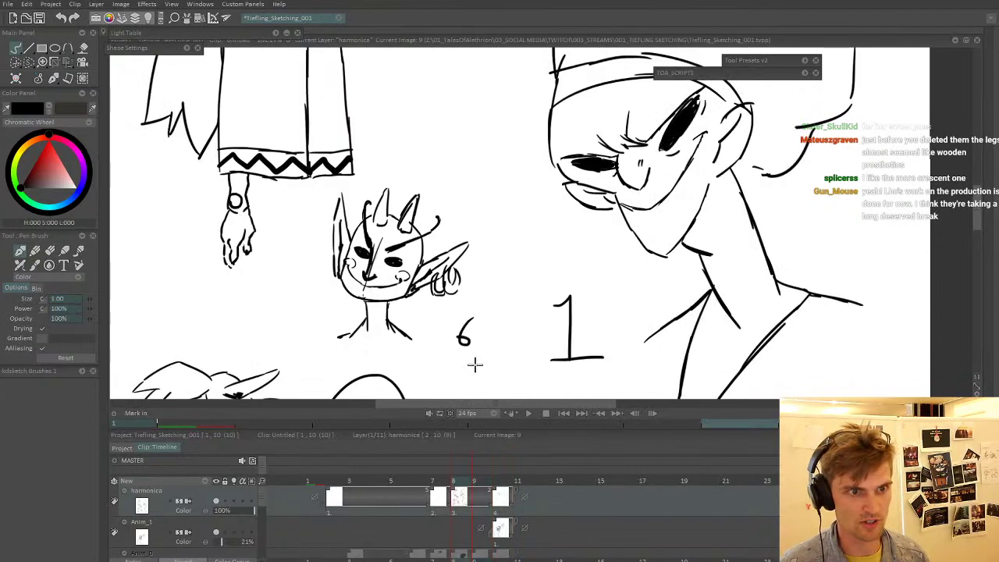
drag(774, 187, 630, 367)
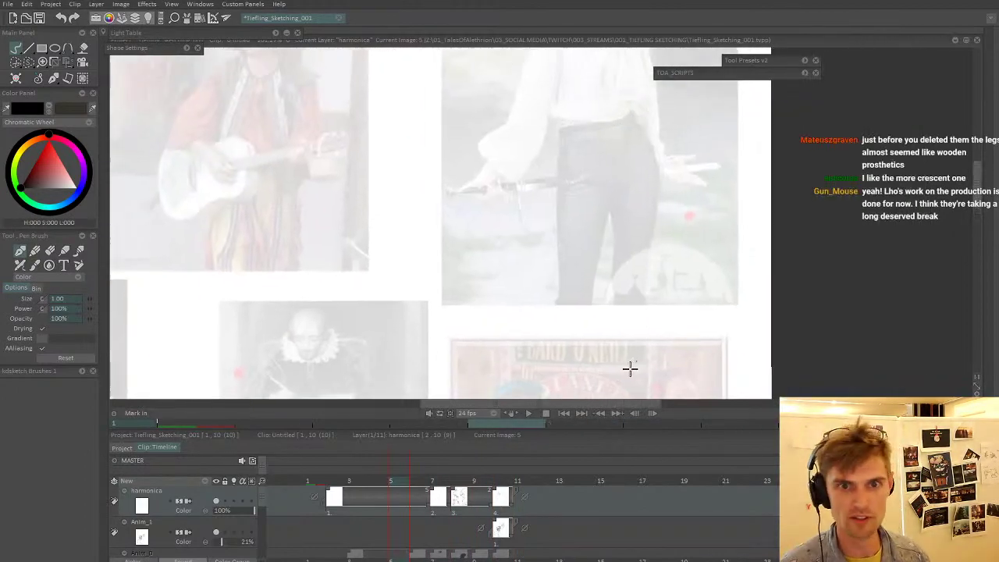
- Return to frame 10 and ink the upper arm and inner sleeve line of the bard's hand-on-hip arm
drag(630, 111, 556, 201)
scroll(557, 201, down, 1)
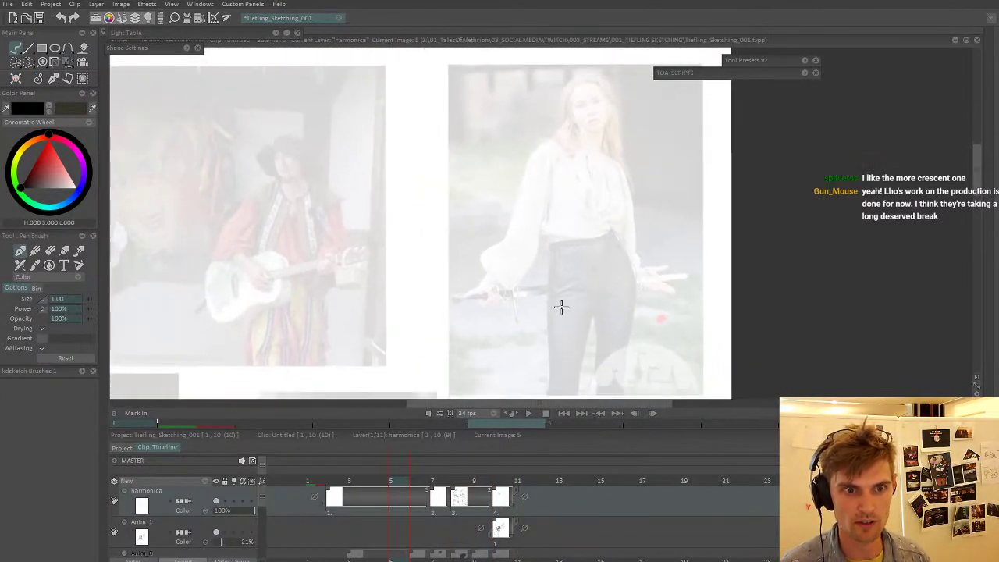
click(500, 517)
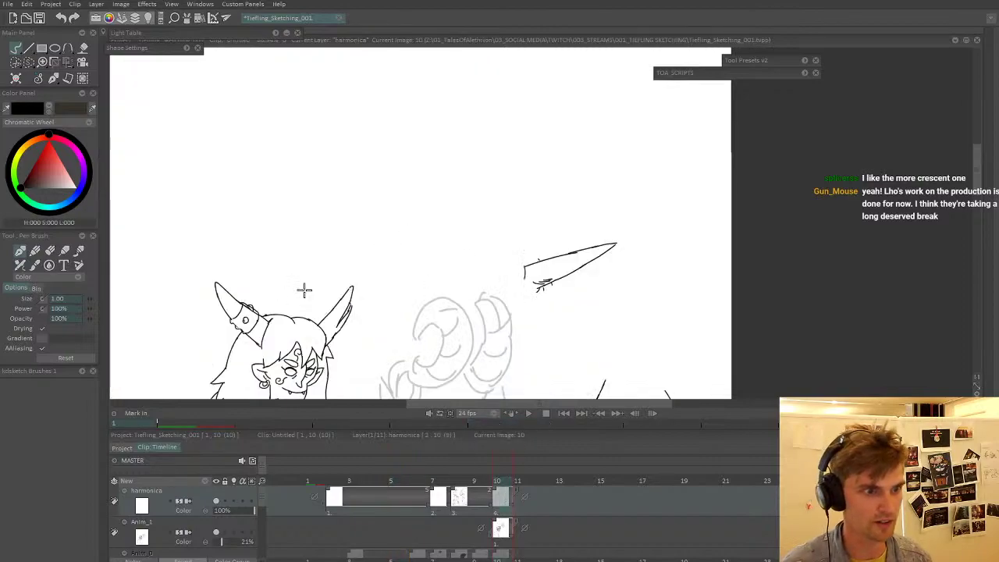
drag(324, 289, 407, 23)
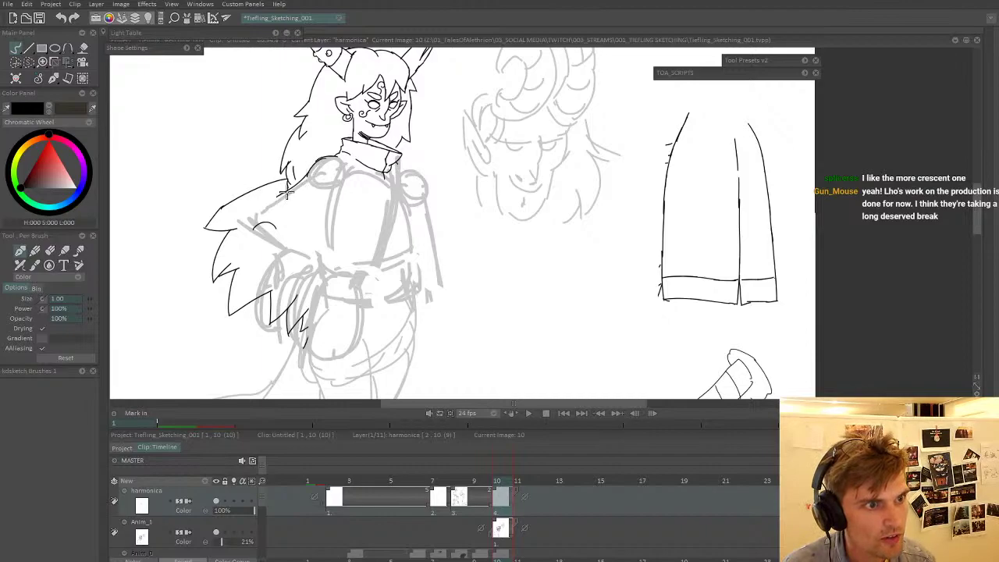
drag(288, 187, 243, 227)
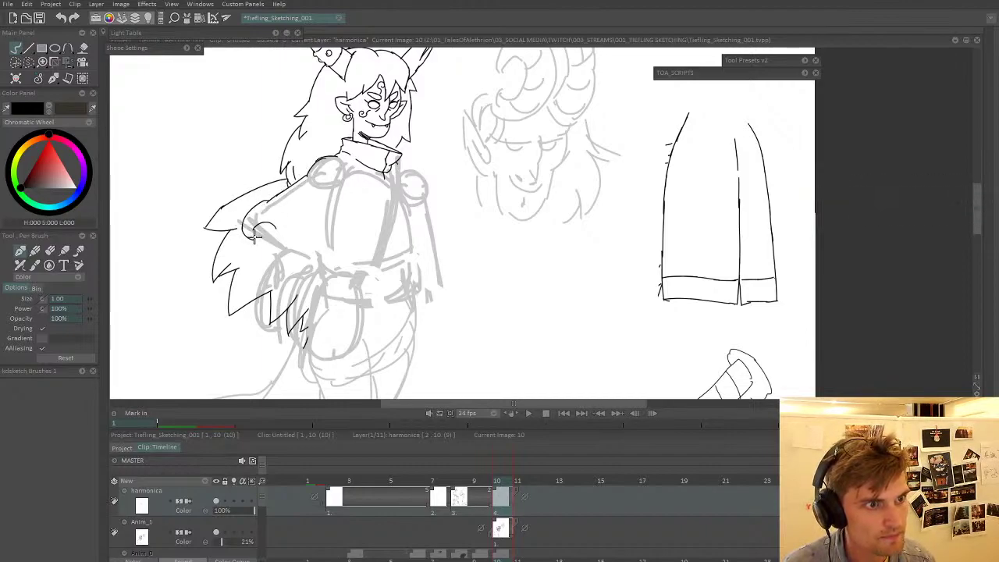
drag(324, 205, 343, 193)
key(ctrl+z)
drag(341, 211, 343, 180)
- Ink the diagonal shoulder strap with its buckle and holes across the chest, from the collar to the waist
mouse_move(396, 139)
mouse_down()
mouse_move(371, 234)
mouse_move(389, 185)
mouse_up()
key(ctrl+z)
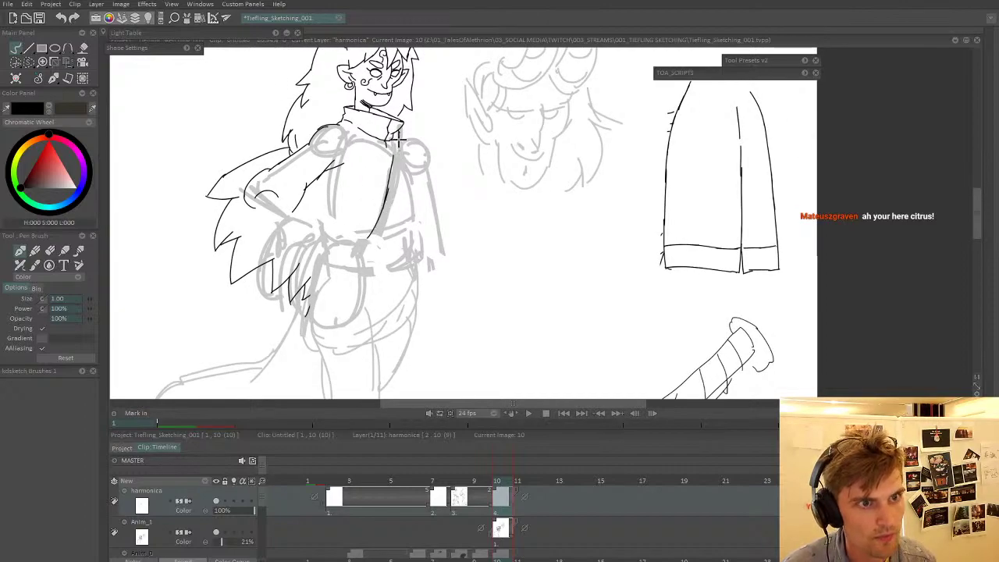
key(ctrl+z)
drag(400, 134, 383, 207)
key(ctrl+z)
drag(401, 131, 387, 199)
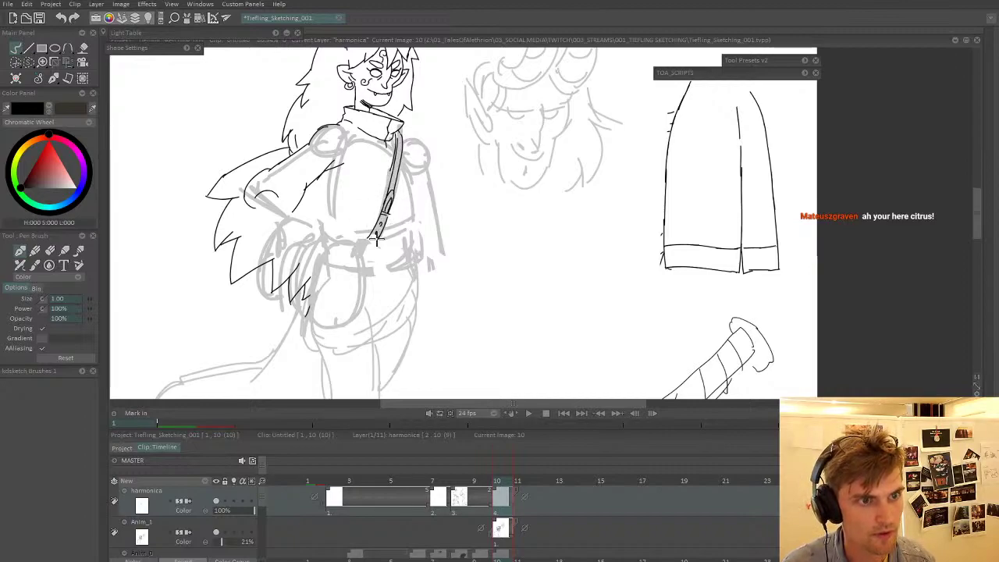
- Ink both sides of the torso, the hem of the top at the waist and a short horizontal fold line above it
drag(325, 174, 321, 215)
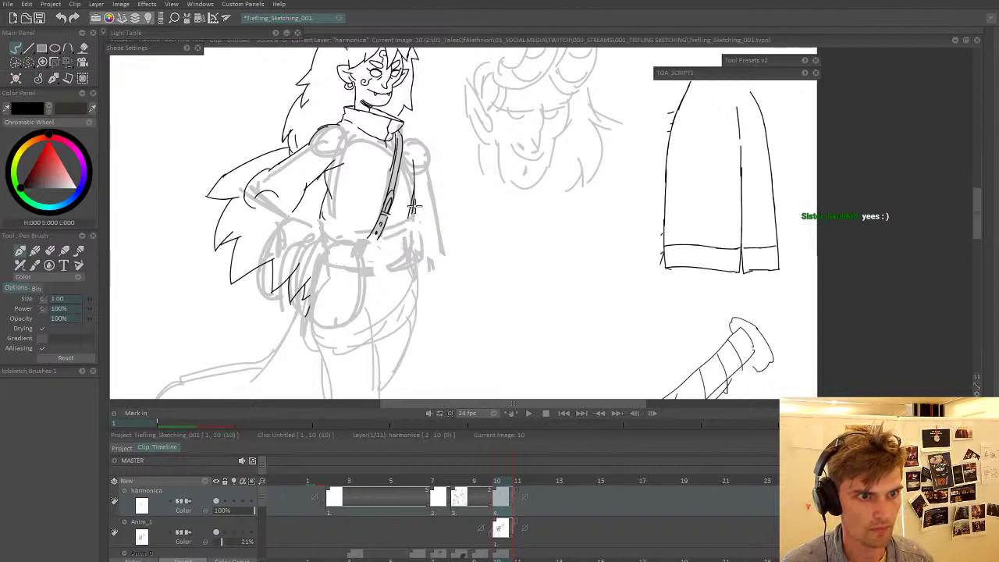
drag(423, 227, 378, 246)
key(ctrl+z)
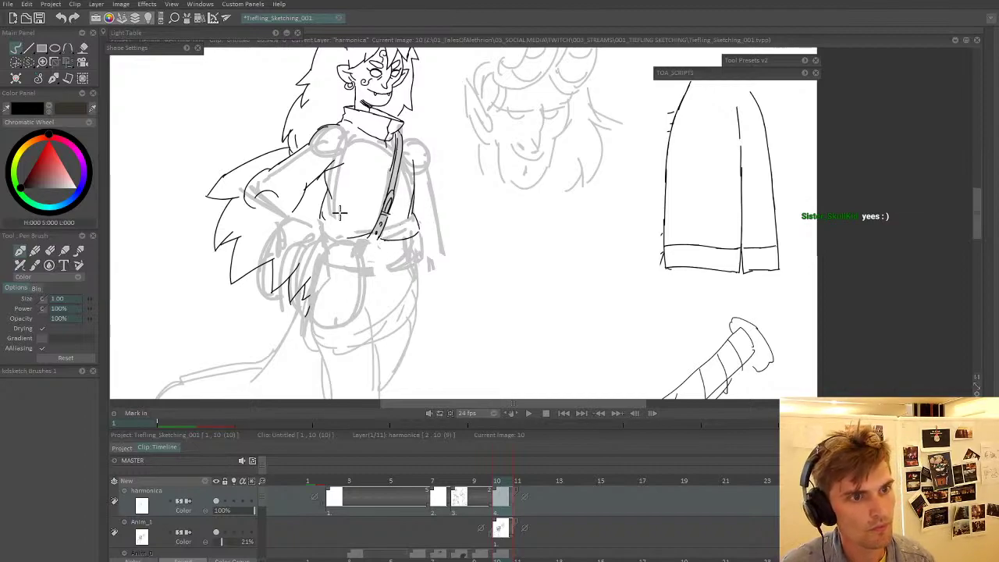
drag(336, 215, 388, 223)
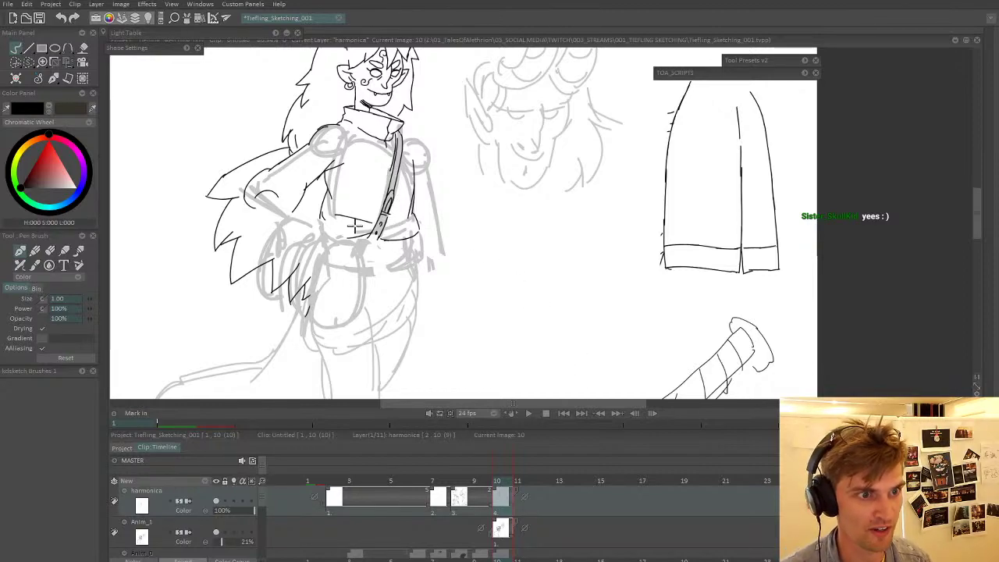
key(ctrl+z)
drag(346, 213, 387, 207)
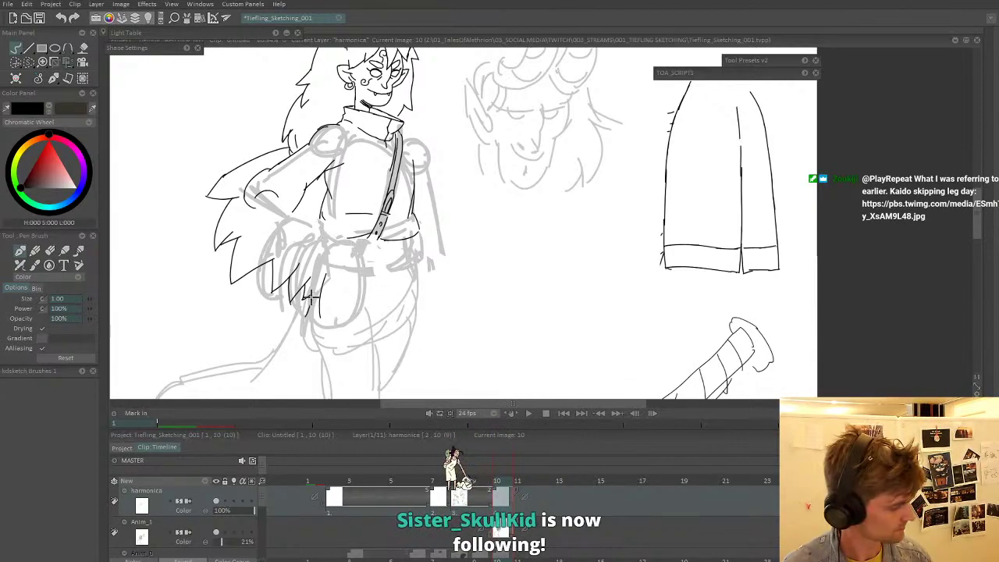
- Cut away the lower hair tips overlapping the hip and the hand area with the Cut Brush
key(w)
mouse_move(285, 234)
mouse_down()
mouse_move(261, 264)
mouse_move(312, 237)
mouse_up()
key(w)
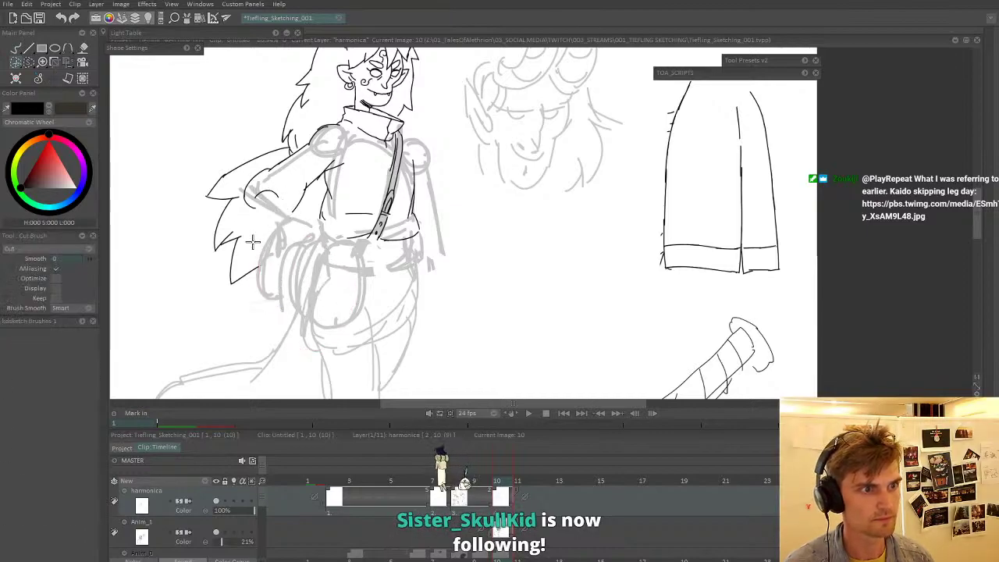
click(16, 48)
- Ink the elbow, forearm, wrist cuff and curled fingers of the hand resting on the hip with the Pen Brush
mouse_move(213, 324)
mouse_down()
mouse_move(222, 342)
mouse_move(287, 382)
mouse_up()
drag(282, 320, 321, 260)
click(20, 252)
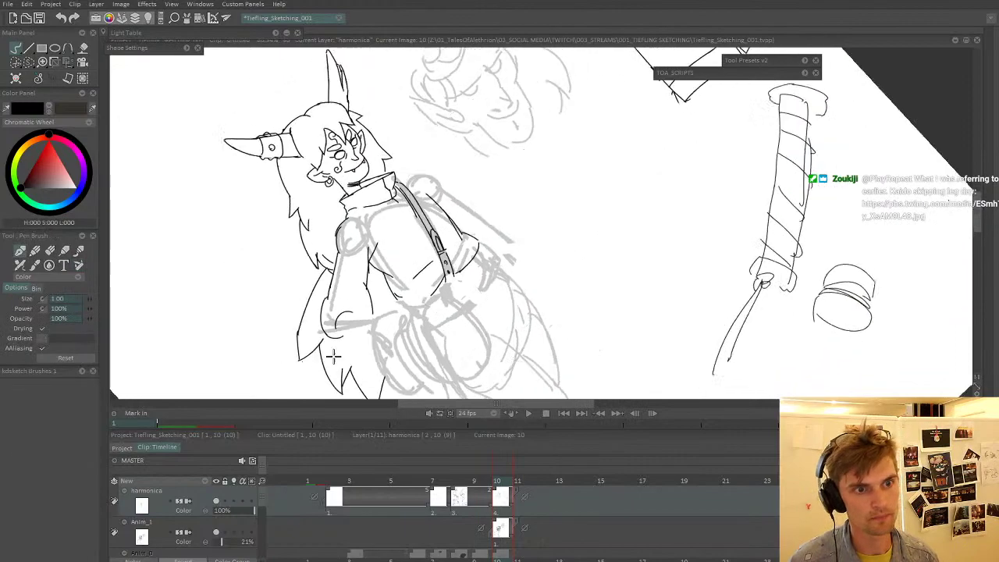
scroll(398, 331, up, 3)
mouse_move(362, 250)
mouse_down()
mouse_move(419, 258)
mouse_move(409, 288)
mouse_move(404, 262)
mouse_move(396, 287)
mouse_move(346, 276)
mouse_up()
mouse_move(418, 270)
mouse_down()
mouse_move(454, 253)
mouse_move(452, 294)
mouse_up()
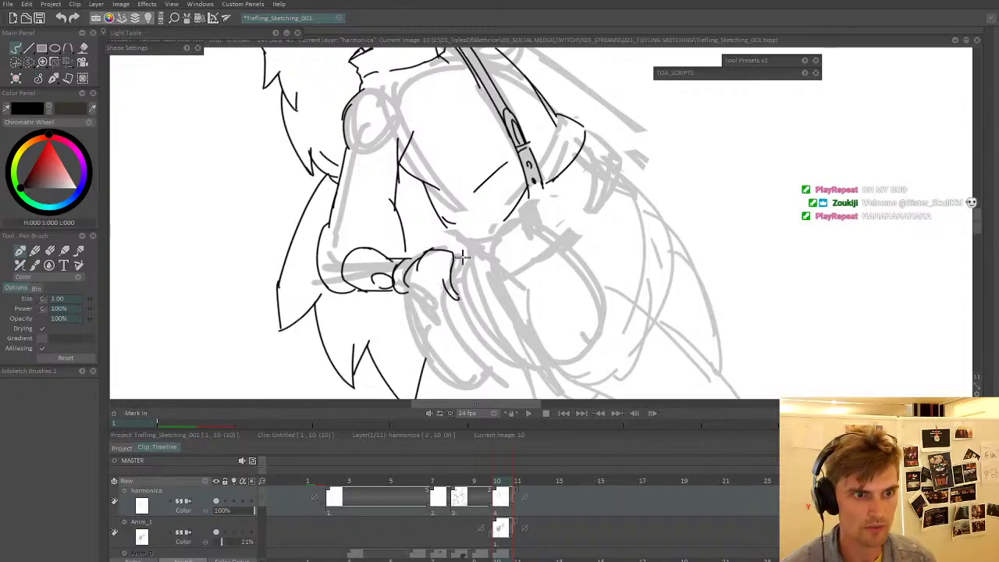
key(ctrl+z)
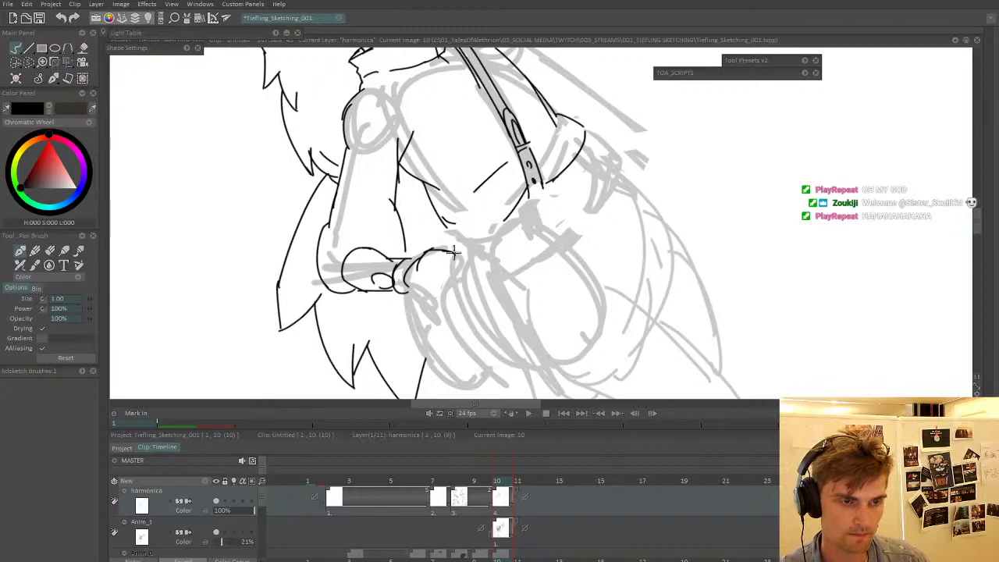
mouse_move(455, 320)
mouse_down()
mouse_move(438, 288)
mouse_move(421, 293)
mouse_move(412, 278)
mouse_move(427, 317)
mouse_move(450, 338)
mouse_move(424, 298)
mouse_move(465, 322)
mouse_up()
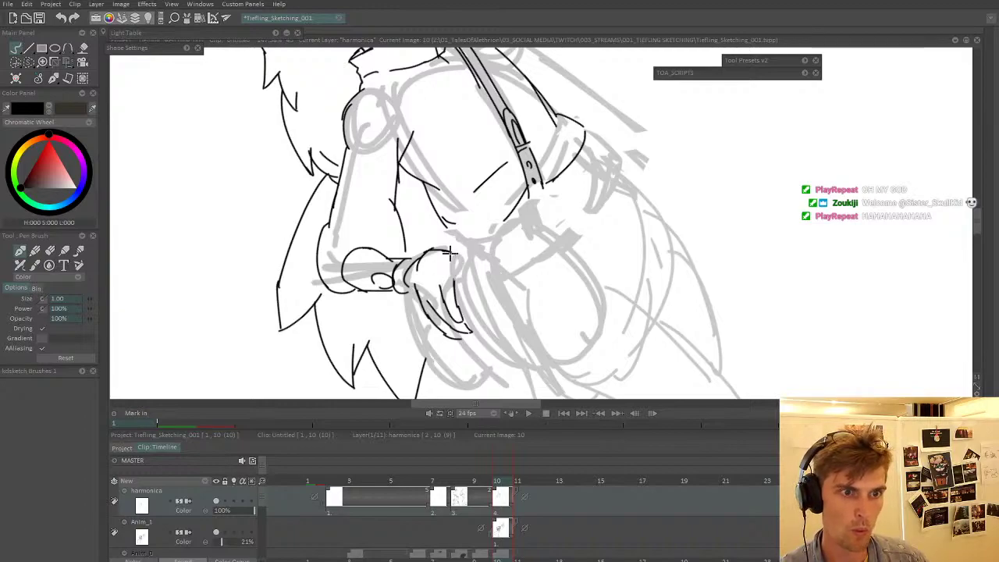
mouse_move(451, 251)
mouse_down()
mouse_move(461, 287)
mouse_move(353, 271)
mouse_move(335, 227)
mouse_move(373, 280)
mouse_move(350, 217)
mouse_move(439, 199)
mouse_move(423, 231)
mouse_move(416, 226)
mouse_move(405, 282)
mouse_move(579, 190)
mouse_move(569, 198)
mouse_move(591, 161)
mouse_up()
drag(502, 94, 493, 151)
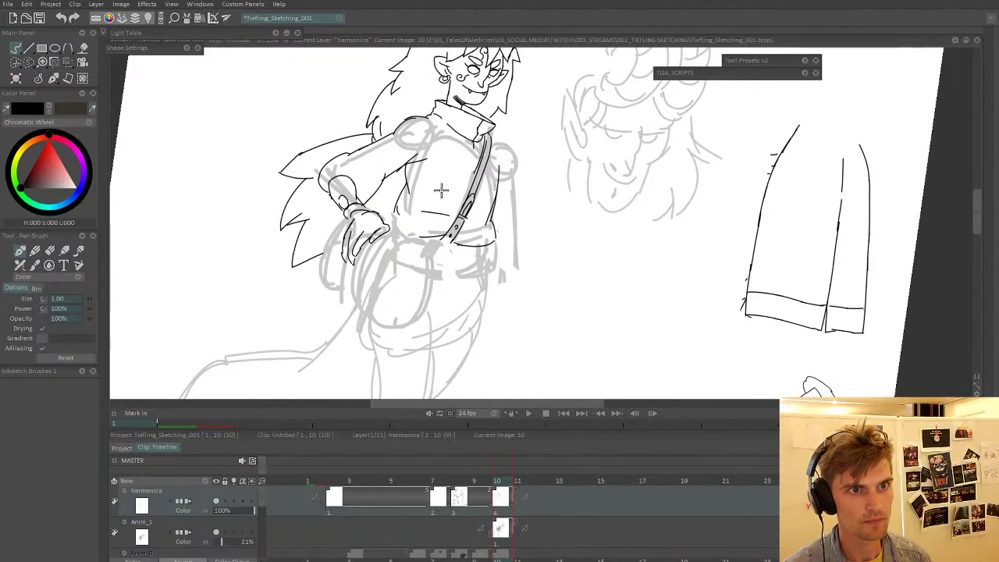
- Ink the chest curve, then the shoulder and sleeve of the hanging arm down to the elbow
drag(445, 195, 474, 175)
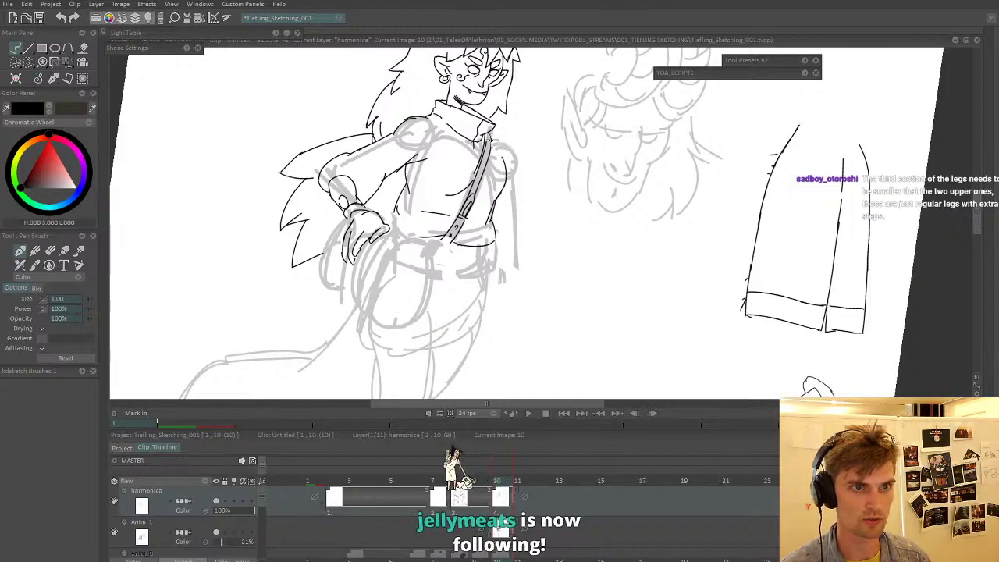
mouse_move(494, 143)
mouse_down()
mouse_move(516, 181)
mouse_move(517, 237)
mouse_up()
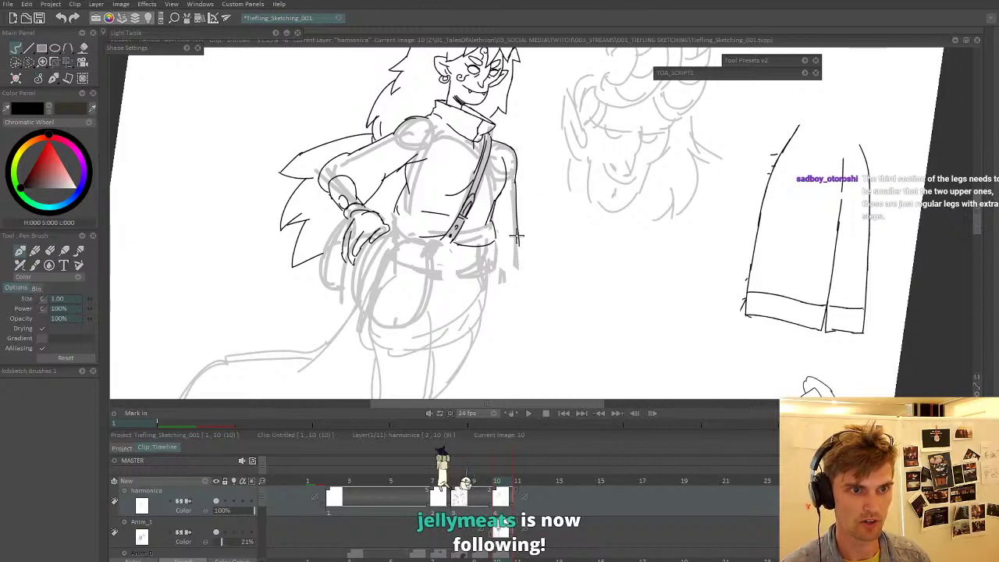
drag(524, 290, 528, 249)
drag(523, 198, 525, 231)
key(ctrl+z)
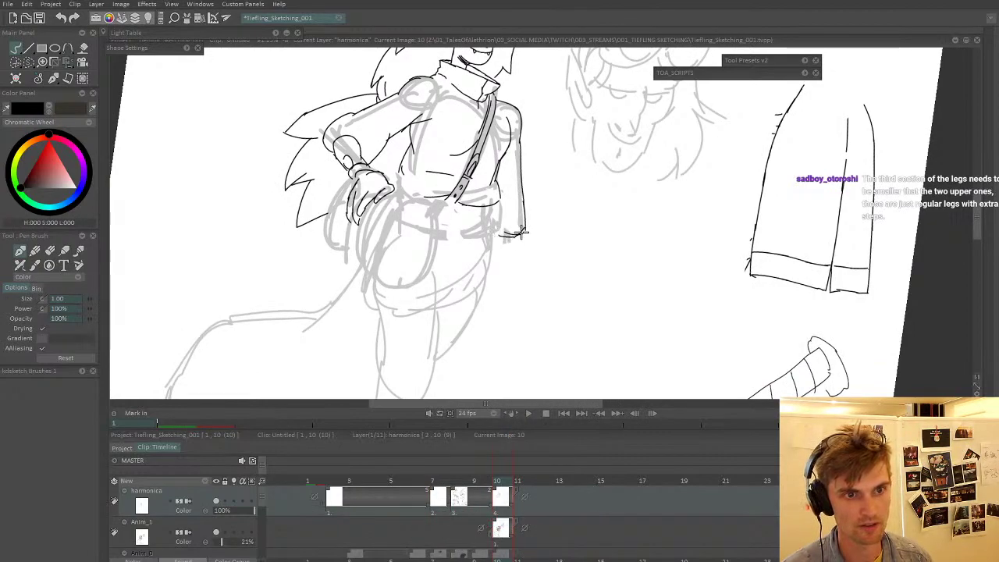
scroll(521, 234, down, 2)
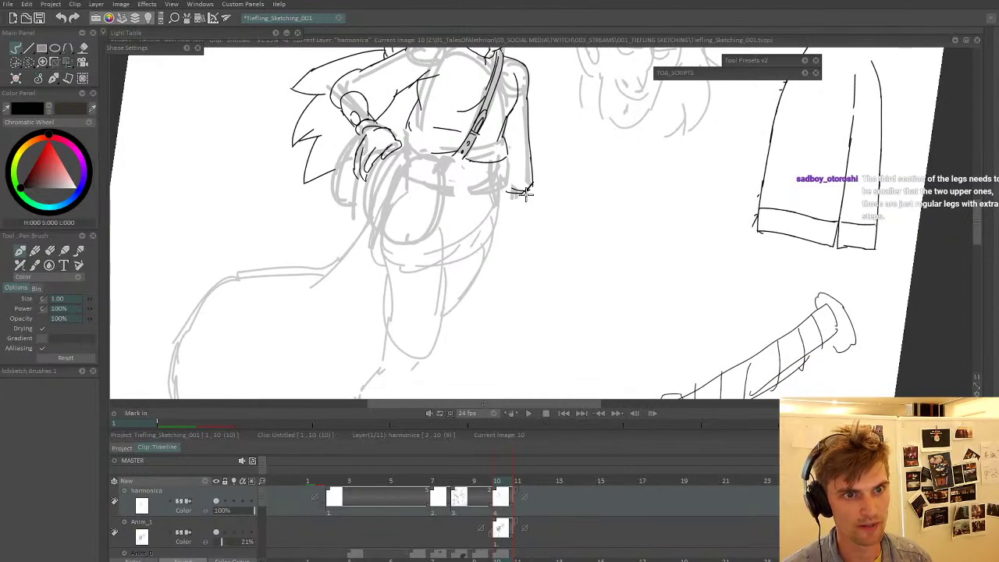
- Ink the hanging arm's forearm, wristband and hand, and add a cuff band at the end of the sleeve
mouse_move(522, 192)
mouse_down()
mouse_move(515, 261)
mouse_move(520, 251)
mouse_up()
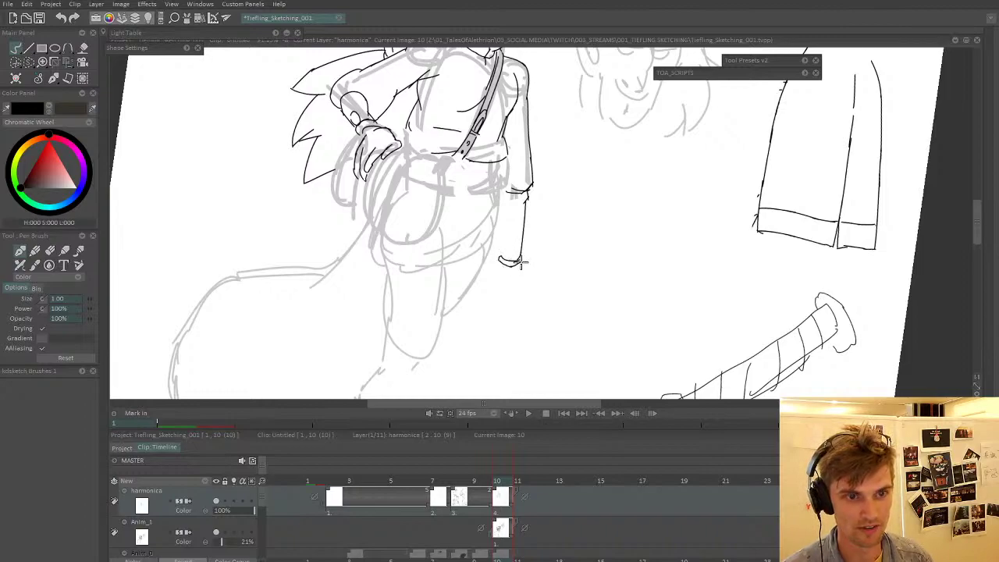
drag(502, 254, 503, 238)
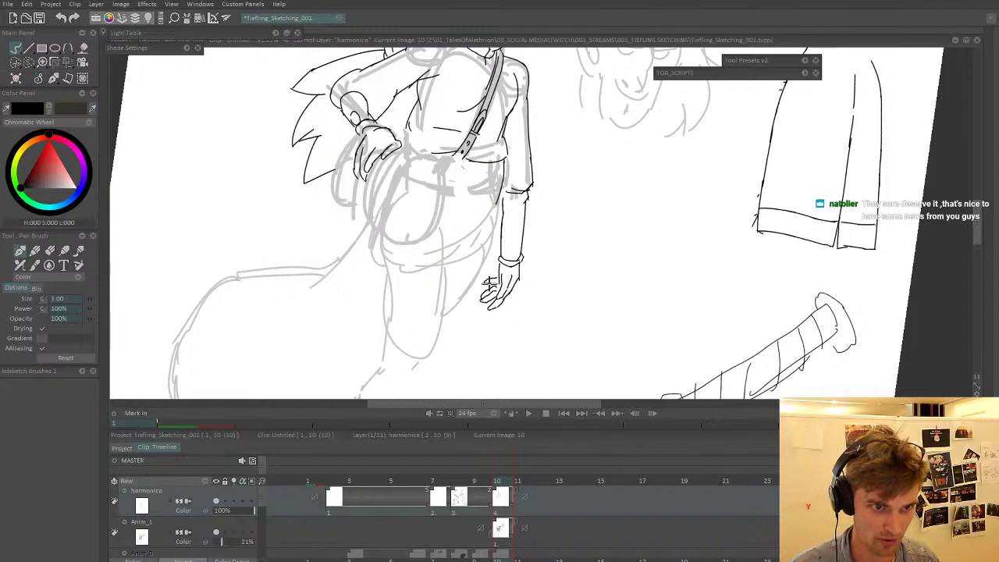
scroll(503, 242, down, 1)
scroll(454, 273, down, 1)
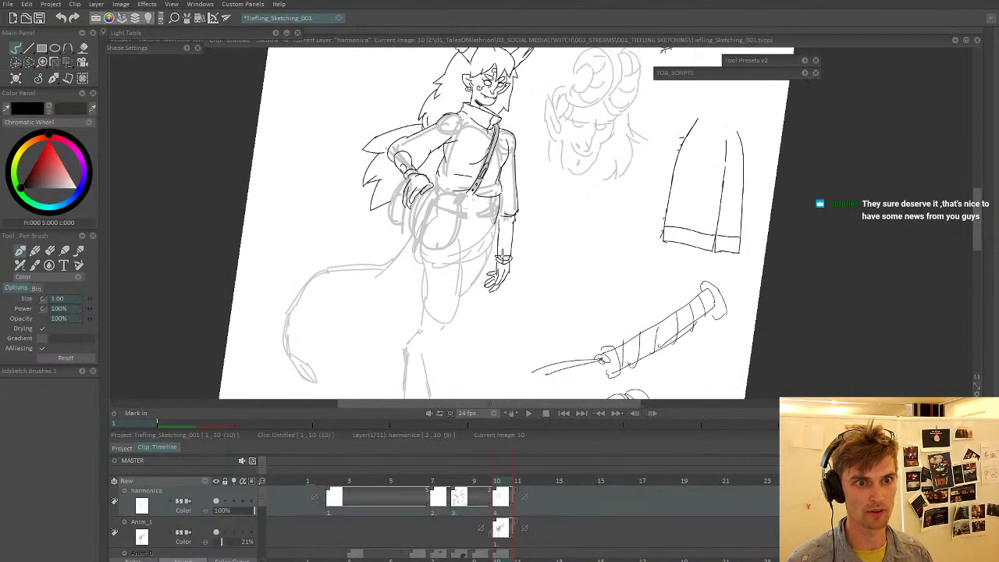
scroll(504, 254, up, 4)
scroll(552, 221, up, 1)
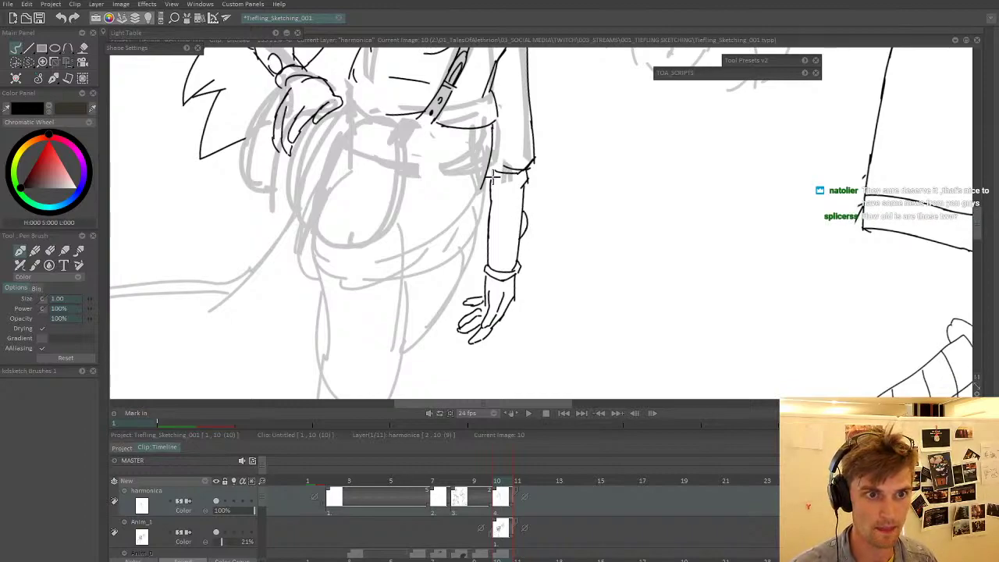
drag(487, 176, 516, 180)
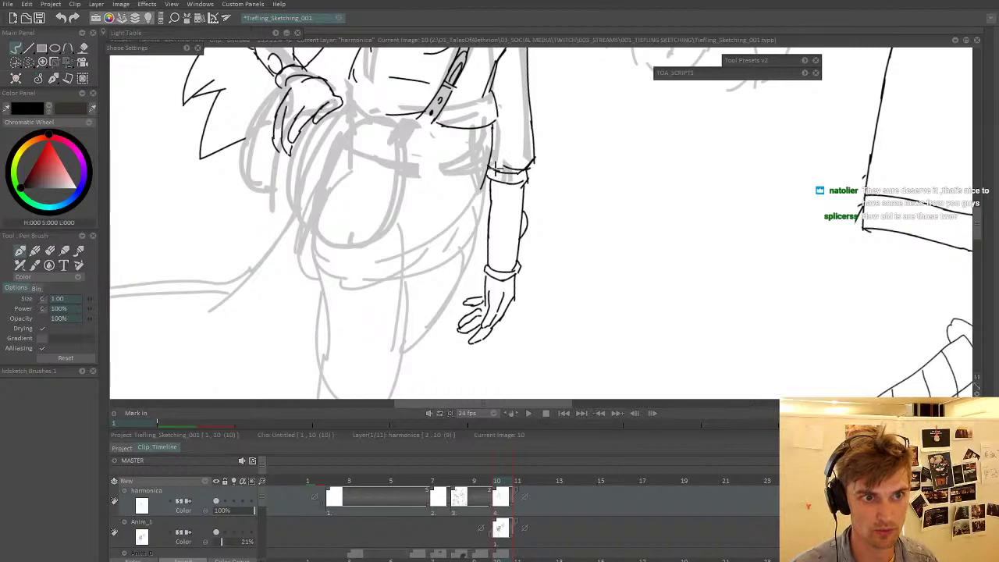
- Ink the oval face of the object at the hip with a narrow slanted rectangular slot inside it
scroll(531, 171, down, 4)
mouse_move(453, 198)
mouse_down()
mouse_move(452, 237)
mouse_move(440, 203)
mouse_up()
scroll(442, 206, up, 2)
scroll(443, 207, up, 2)
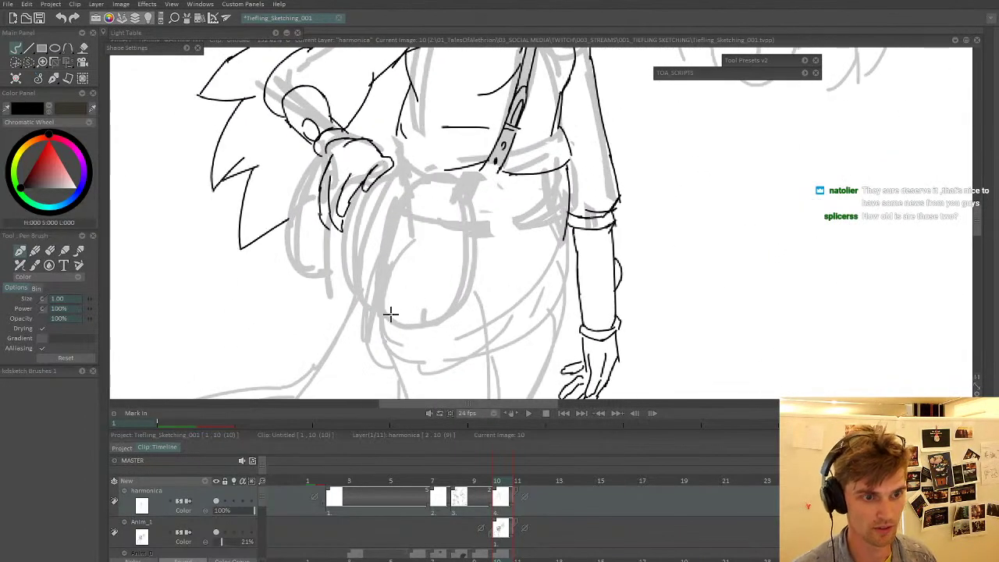
mouse_move(390, 317)
mouse_down()
mouse_move(382, 227)
mouse_move(401, 198)
mouse_move(395, 209)
mouse_move(438, 180)
mouse_move(421, 184)
mouse_move(455, 192)
mouse_move(450, 184)
mouse_move(476, 203)
mouse_move(472, 238)
mouse_move(468, 205)
mouse_move(472, 251)
mouse_up()
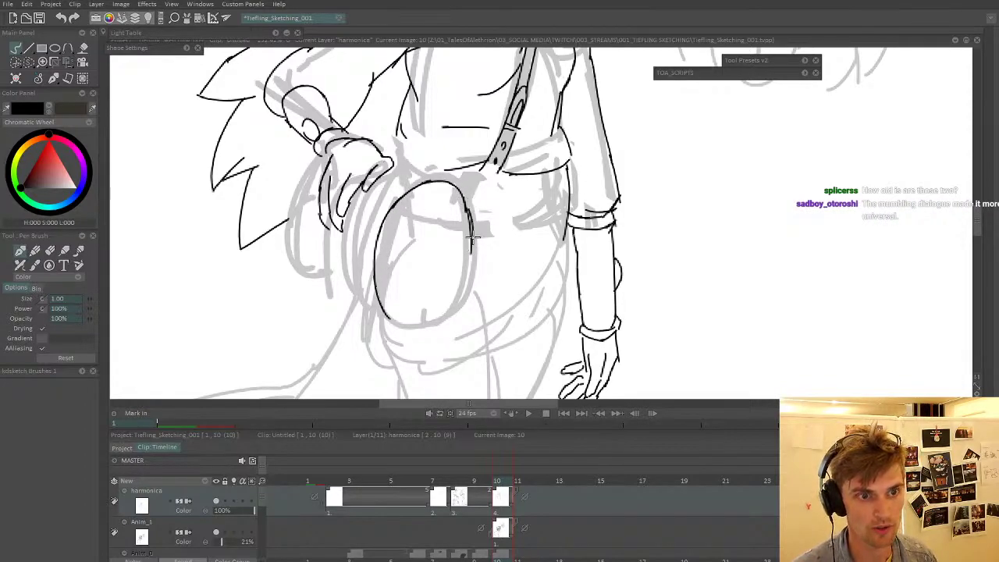
mouse_move(383, 312)
mouse_down()
mouse_move(422, 329)
mouse_move(384, 314)
mouse_move(423, 326)
mouse_move(466, 279)
mouse_move(396, 251)
mouse_move(408, 233)
mouse_move(426, 245)
mouse_move(419, 254)
mouse_move(403, 239)
mouse_move(424, 259)
mouse_move(411, 290)
mouse_move(398, 274)
mouse_move(405, 251)
mouse_up()
key(ctrl+z)
key(ctrl+z)
scroll(429, 252, down, 1)
scroll(414, 281, up, 2)
key(ctrl+z)
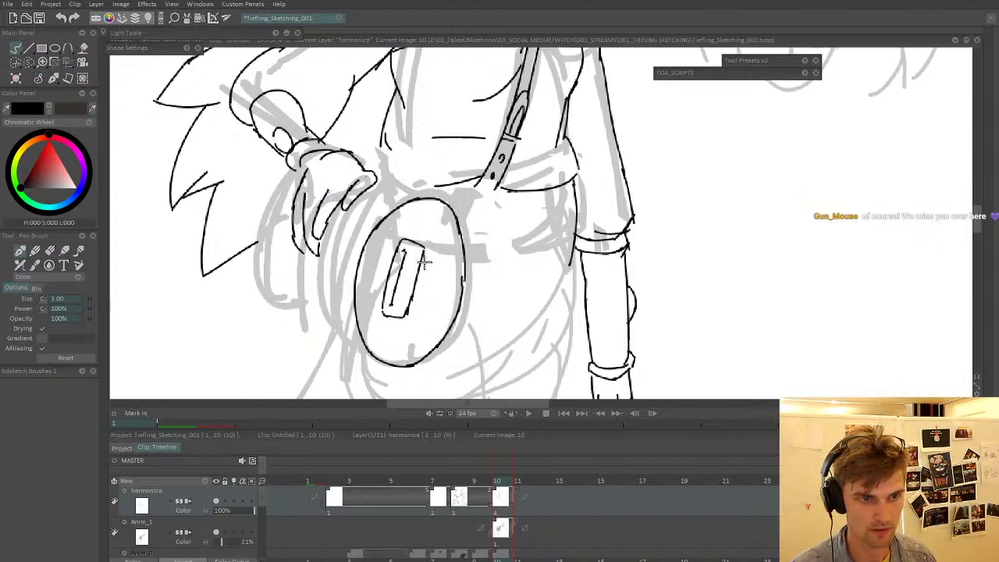
- Add four small round buttons beside the slot and ink an outer rim around the oval face
drag(425, 240, 439, 265)
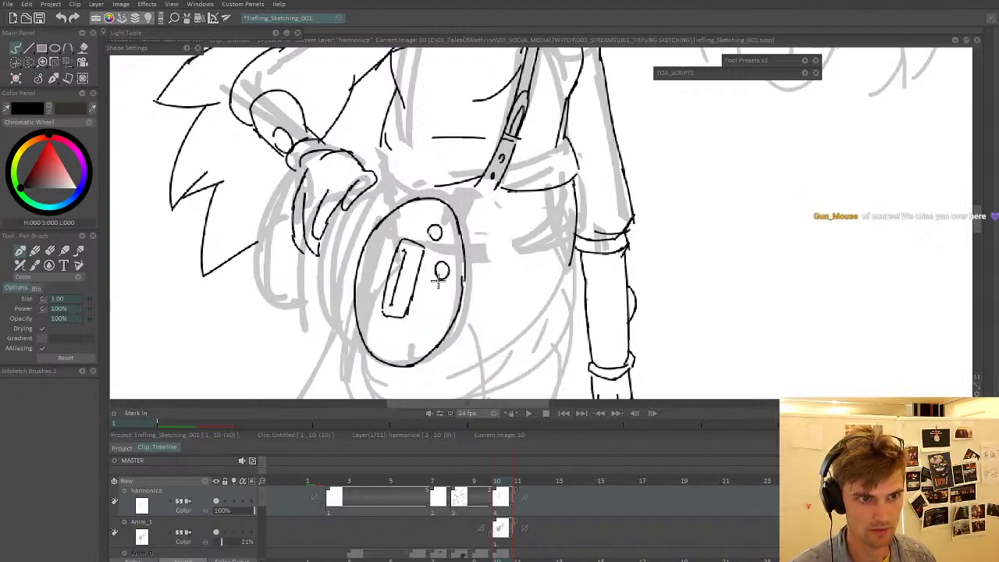
drag(433, 308, 409, 331)
scroll(419, 293, down, 4)
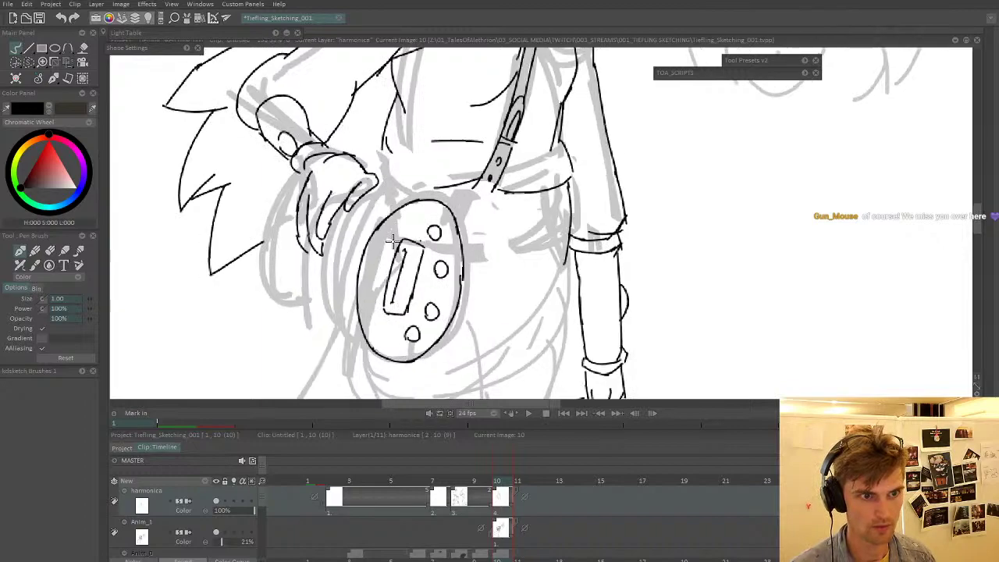
scroll(466, 191, up, 4)
mouse_move(493, 213)
mouse_down()
mouse_move(448, 199)
mouse_move(405, 244)
mouse_move(395, 305)
mouse_move(435, 350)
mouse_move(427, 351)
mouse_move(464, 344)
mouse_move(496, 302)
mouse_move(494, 209)
mouse_up()
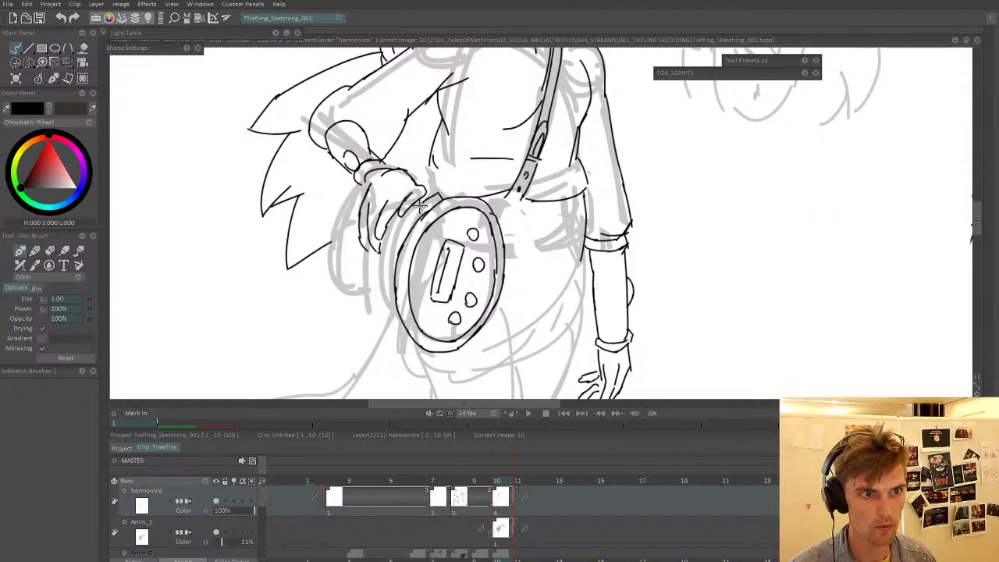
mouse_move(397, 331)
mouse_down()
mouse_move(390, 276)
mouse_move(392, 326)
mouse_move(375, 306)
mouse_up()
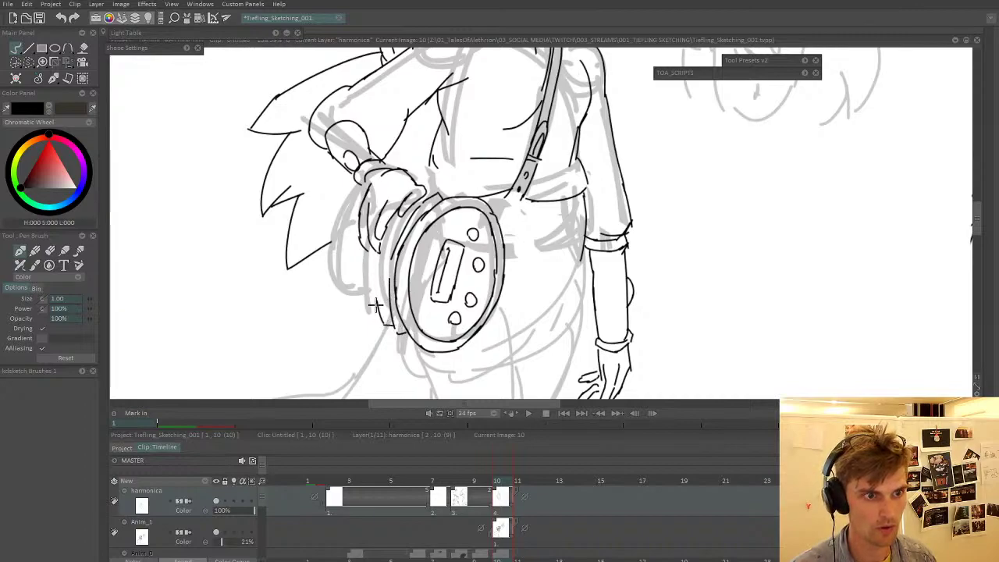
key(ctrl+z)
key(ctrl+z)
key(ctrl+z)
key(ctrl+z)
key(ctrl+z)
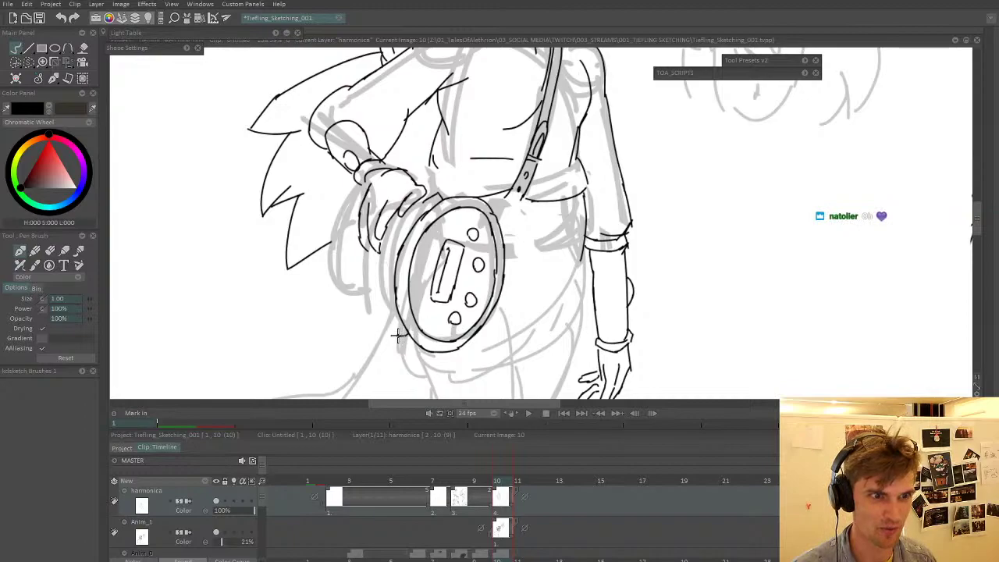
- Ink two curved fold lines behind the oval rim, running from its lower edge up to the hand
drag(398, 336, 396, 264)
key(ctrl+z)
mouse_move(401, 334)
mouse_down()
mouse_move(389, 267)
mouse_move(414, 213)
mouse_up()
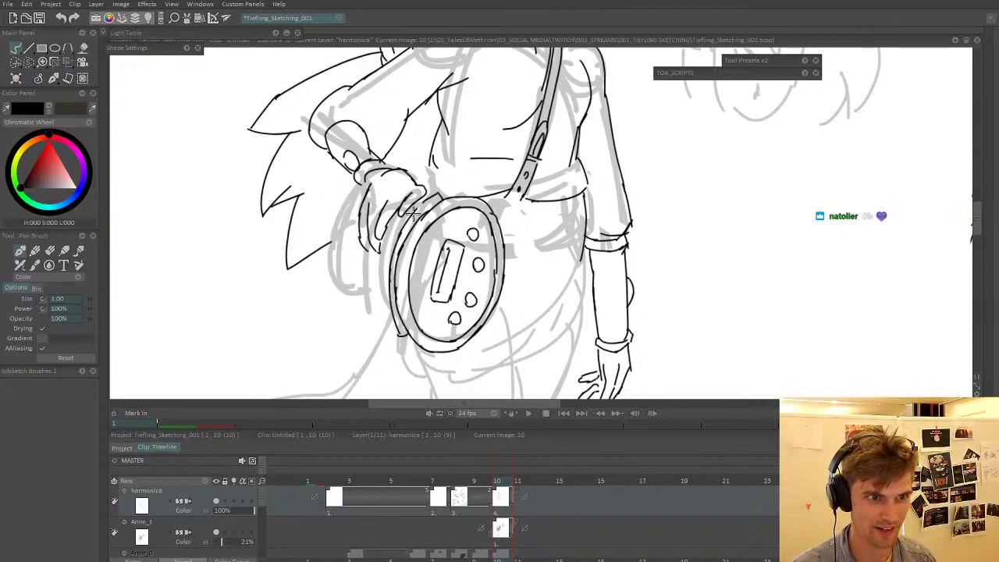
drag(395, 327, 383, 271)
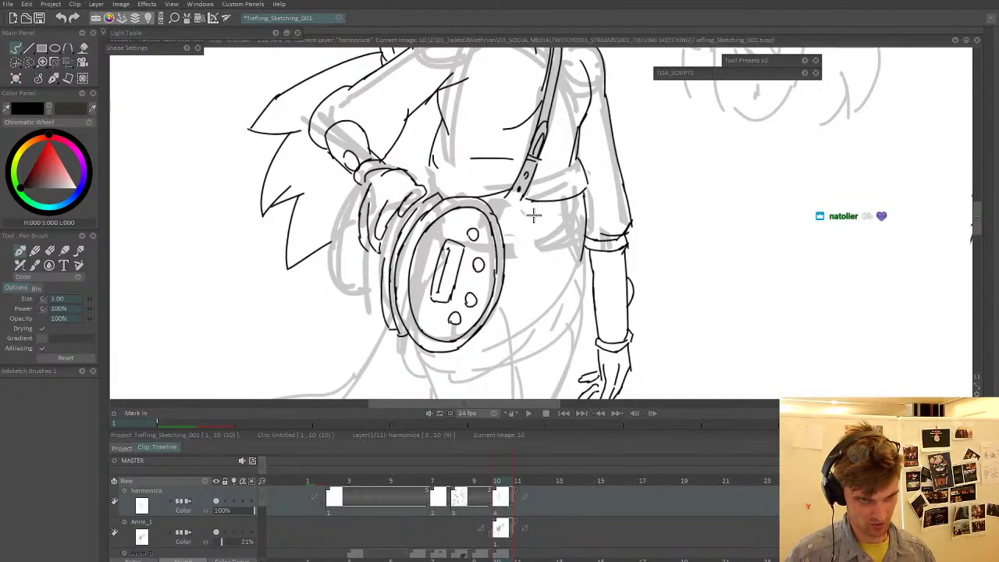
- Cut short gaps into the inner and outer outlines of the oval rim on the accordion's face
key(w)
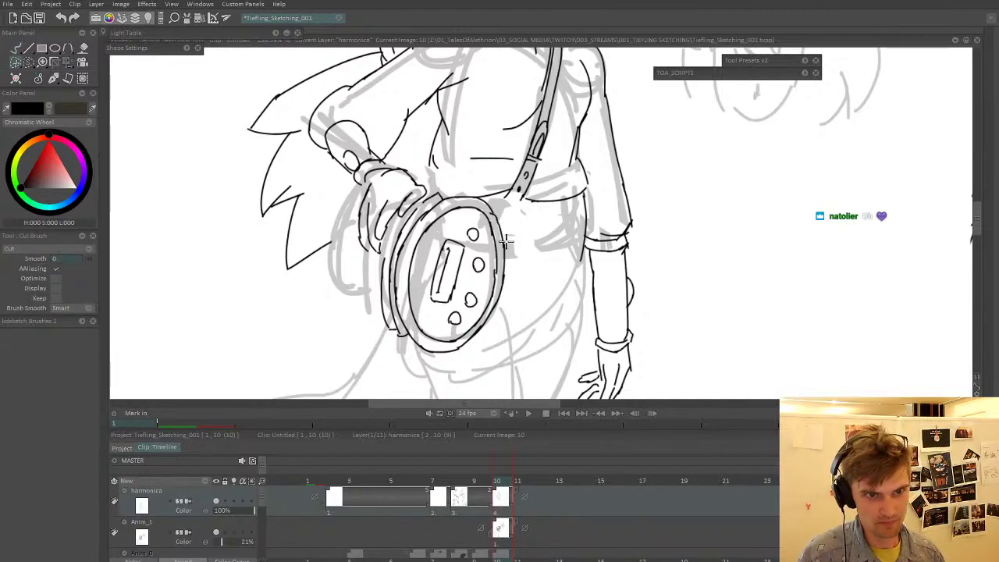
drag(493, 225, 511, 248)
key(w)
drag(508, 289, 495, 286)
key(w)
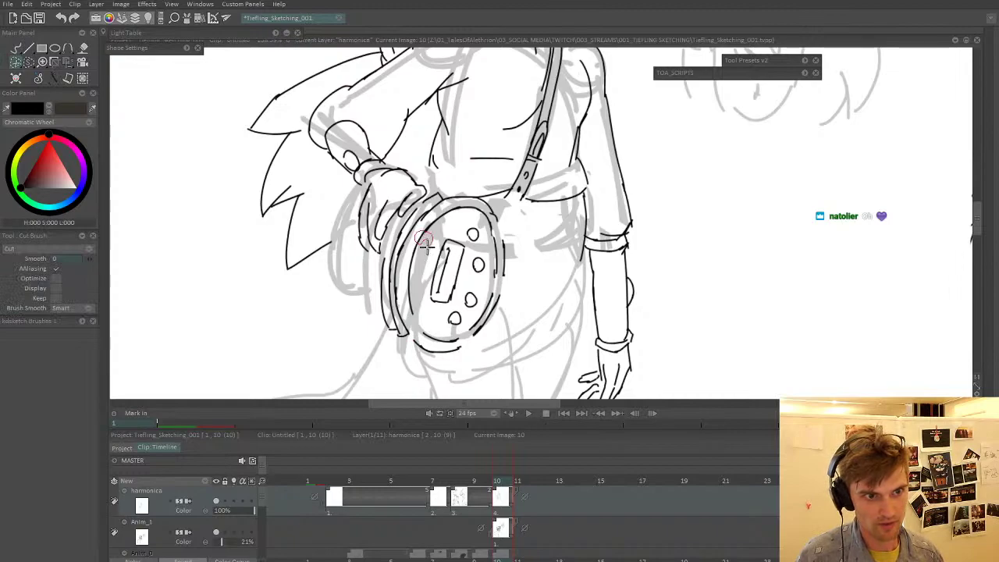
key(b)
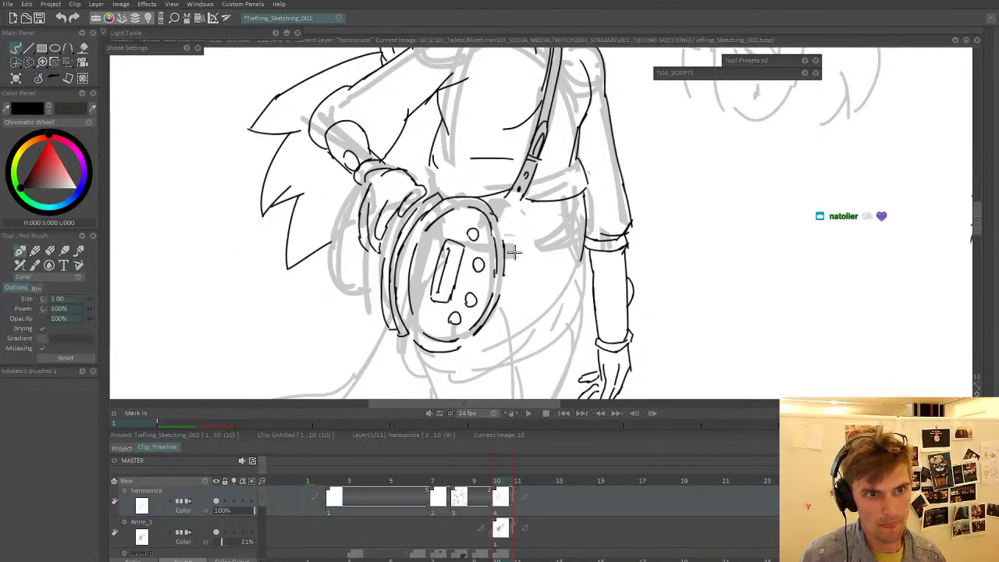
- Ink three pointed spikes on the oval rim, two projecting from its right side and one from its lower right edge
mouse_move(487, 228)
mouse_down()
mouse_move(540, 220)
mouse_move(494, 225)
mouse_move(538, 230)
mouse_up()
key(ctrl+z)
drag(537, 230, 499, 236)
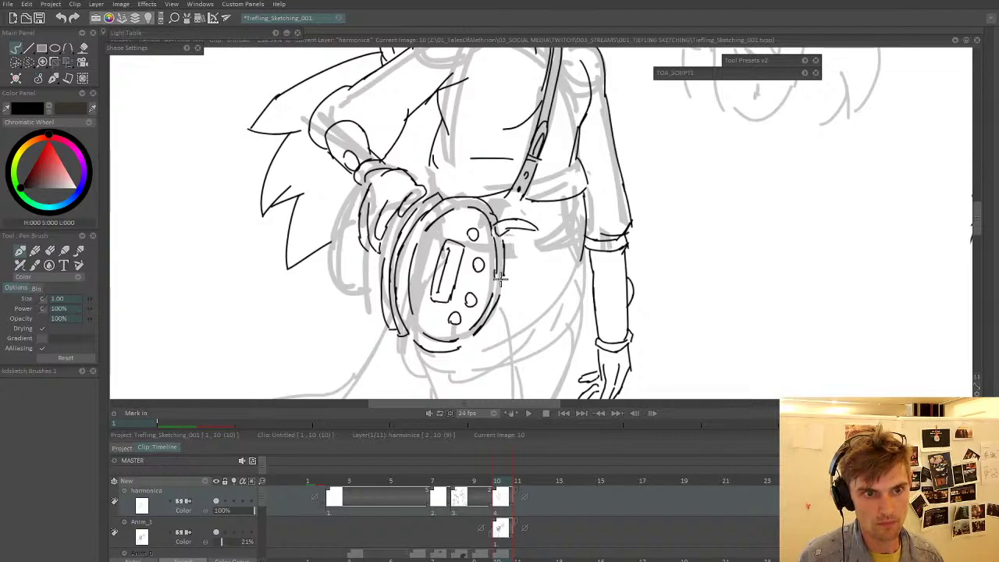
mouse_move(501, 281)
mouse_down()
mouse_move(531, 290)
mouse_move(500, 288)
mouse_up()
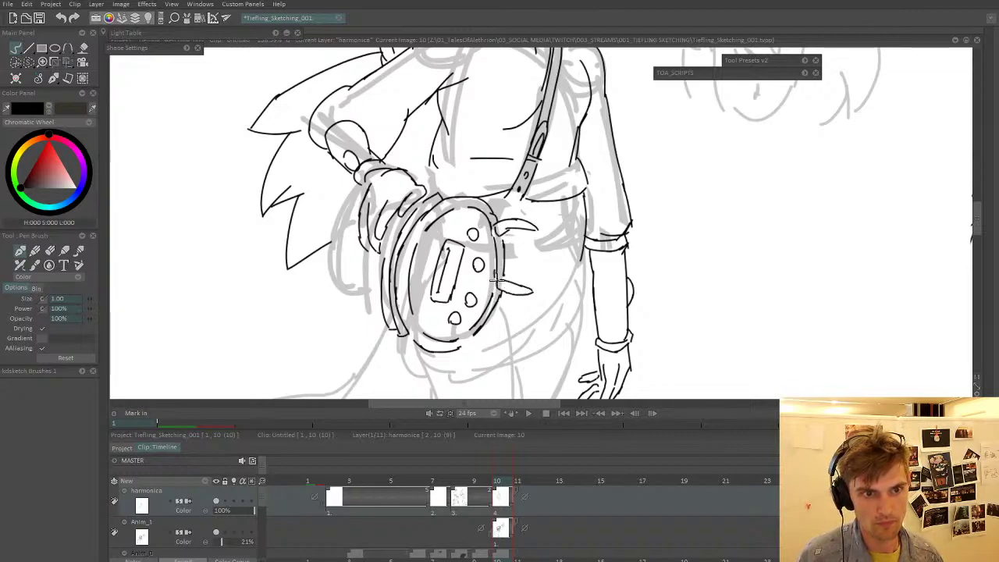
drag(463, 337, 484, 353)
drag(484, 353, 461, 339)
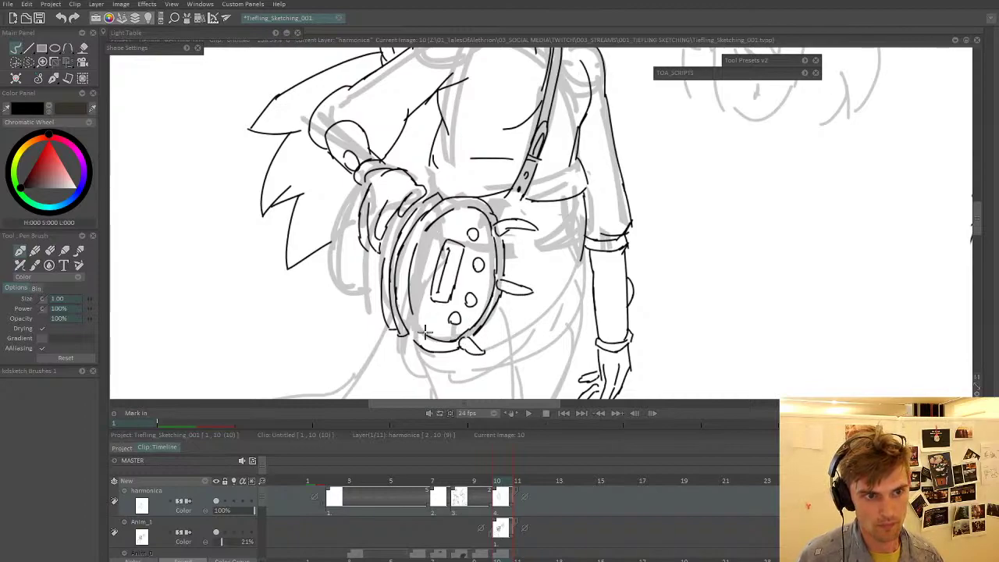
- Ink two more spikes on the left side of the oval rim and a small foreshortened one at its top
mouse_move(424, 330)
mouse_down()
mouse_move(430, 335)
mouse_move(406, 328)
mouse_up()
mouse_move(434, 276)
mouse_down()
mouse_move(415, 248)
mouse_move(437, 248)
mouse_up()
key(ctrl+z)
key(ctrl+z)
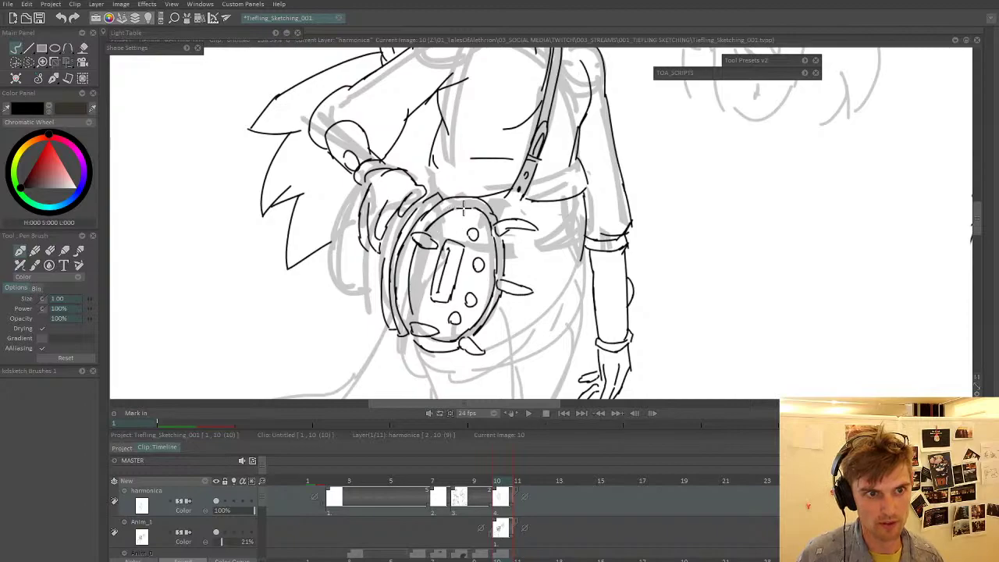
drag(451, 208, 476, 205)
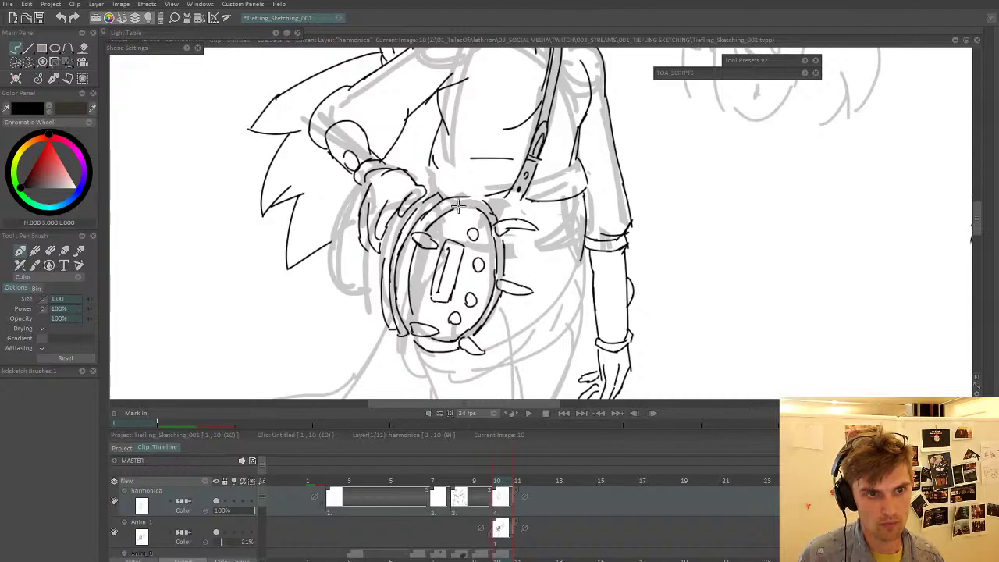
- Cut away the lower-left spike and redraw it shorter, pointing downward across the rim
scroll(464, 206, down, 3)
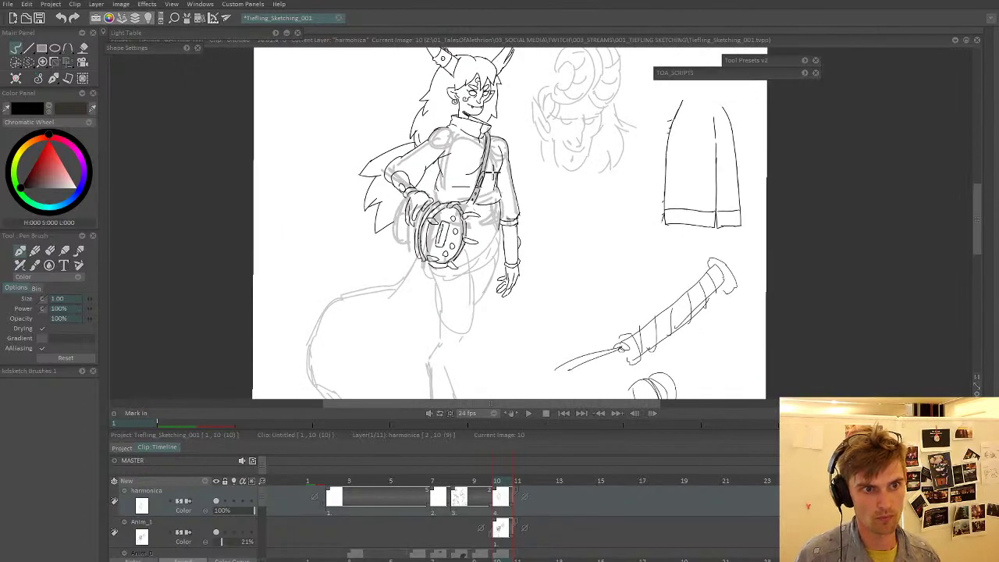
scroll(449, 219, up, 3)
key(b)
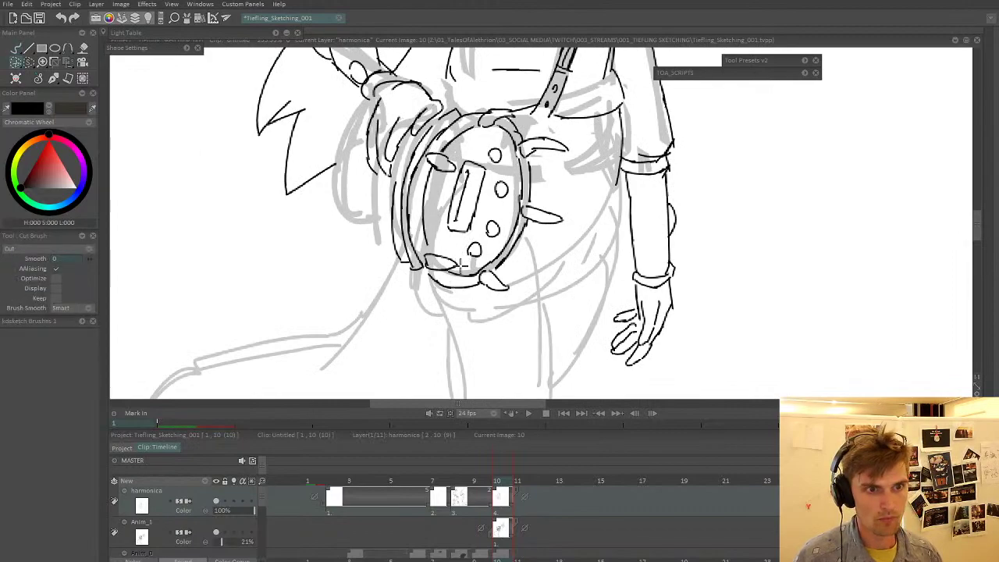
mouse_move(452, 273)
mouse_down()
mouse_move(455, 261)
mouse_move(443, 279)
mouse_move(453, 275)
mouse_move(430, 257)
mouse_up()
click(20, 251)
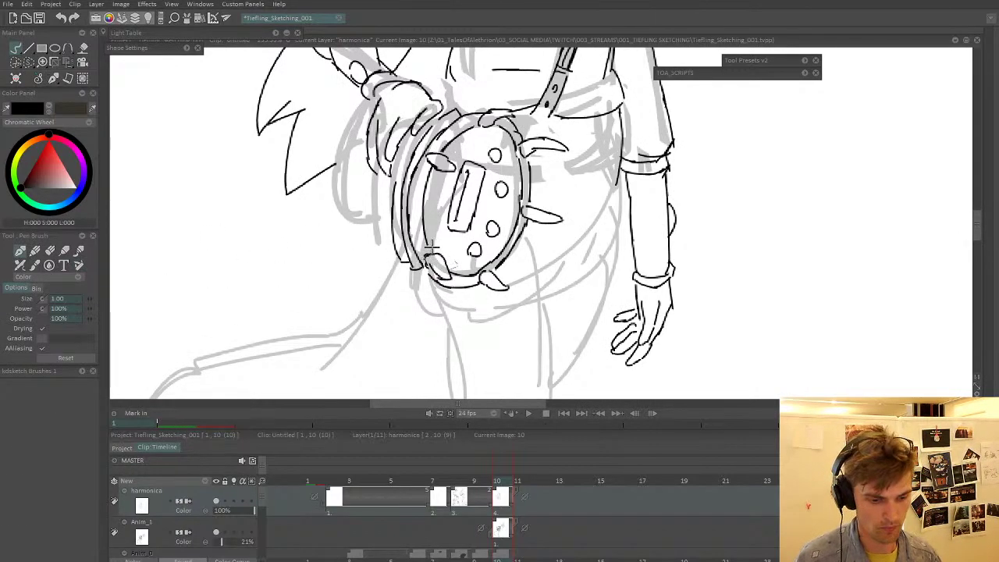
- Ink rounded bases where the top, left and bottom spikes meet the oval rim
scroll(430, 249, down, 5)
scroll(497, 183, up, 5)
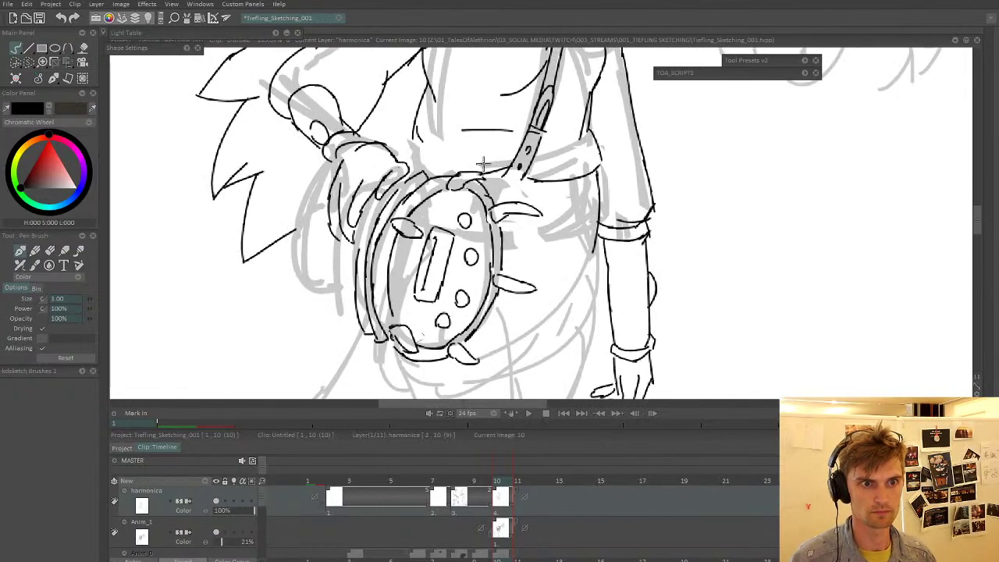
mouse_move(465, 181)
mouse_down()
mouse_move(439, 189)
mouse_move(451, 192)
mouse_up()
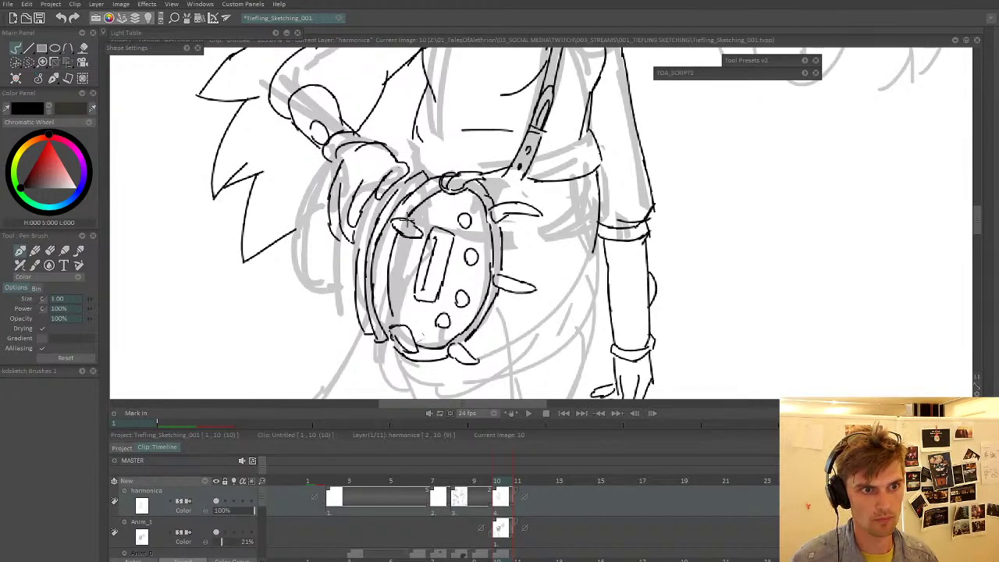
drag(407, 220, 394, 234)
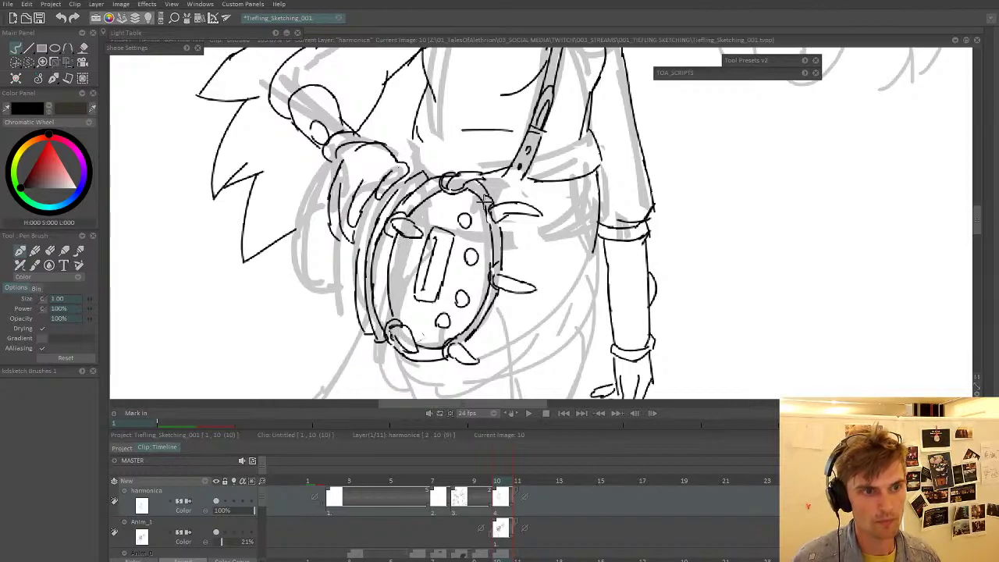
- Ink additional curved bellows folds behind the hand, with a stepped lower edge leading to the oval rim
drag(485, 205, 582, 231)
mouse_move(455, 354)
mouse_down()
mouse_move(432, 325)
mouse_move(433, 338)
mouse_move(411, 322)
mouse_move(406, 242)
mouse_move(404, 314)
mouse_move(406, 260)
mouse_up()
key(ctrl+z)
mouse_move(407, 313)
mouse_down()
mouse_move(409, 238)
mouse_move(431, 195)
mouse_move(422, 262)
mouse_up()
drag(437, 320, 453, 258)
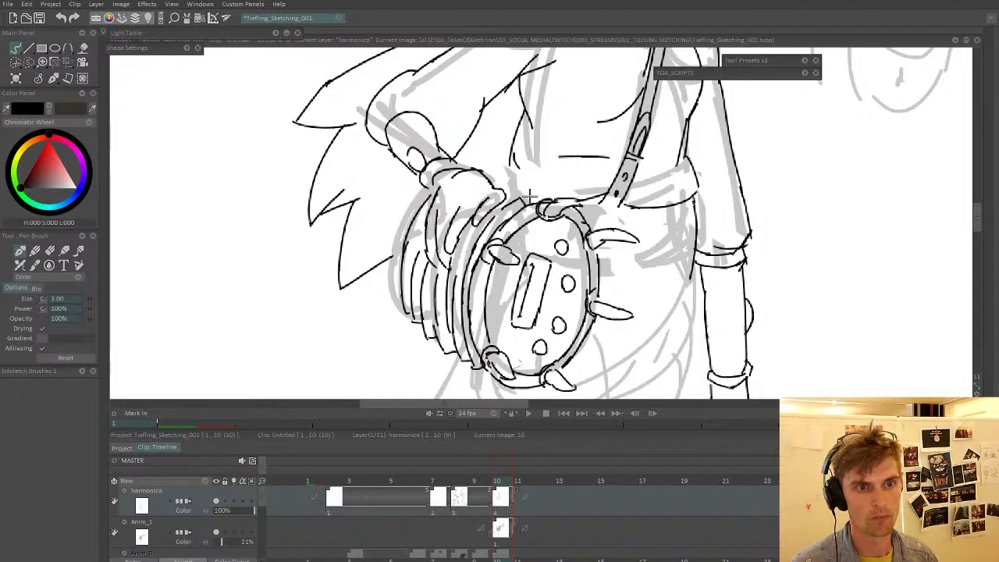
- Ink the curved outer edge of the accordion's rear plate behind the raised hand
scroll(473, 145, down, 5)
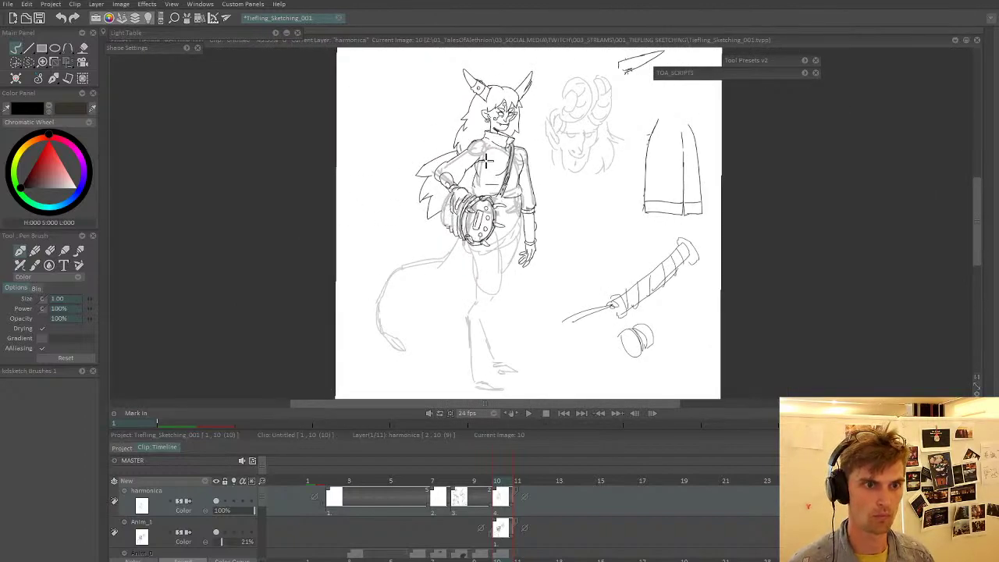
scroll(465, 194, up, 4)
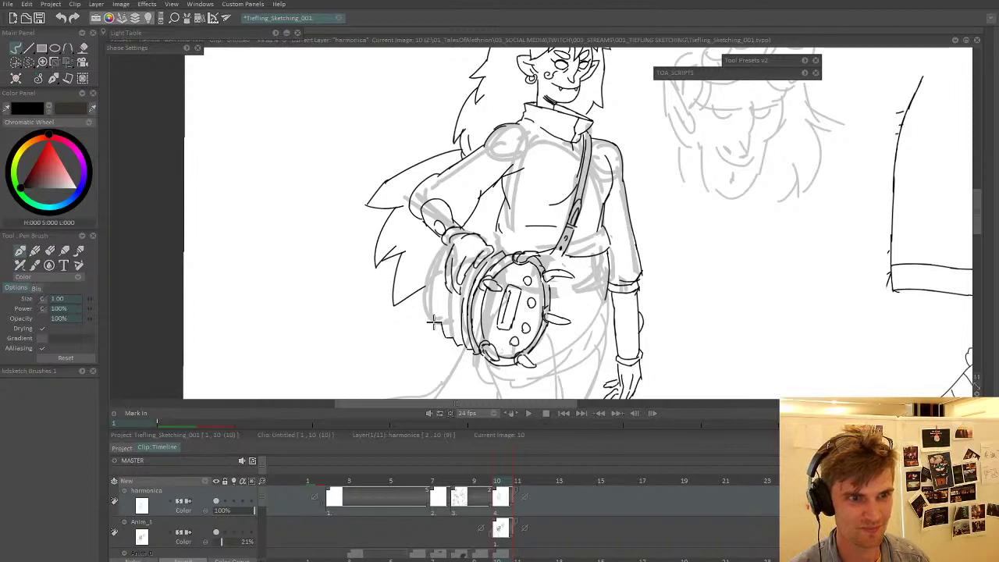
drag(429, 310, 433, 261)
key(ctrl+z)
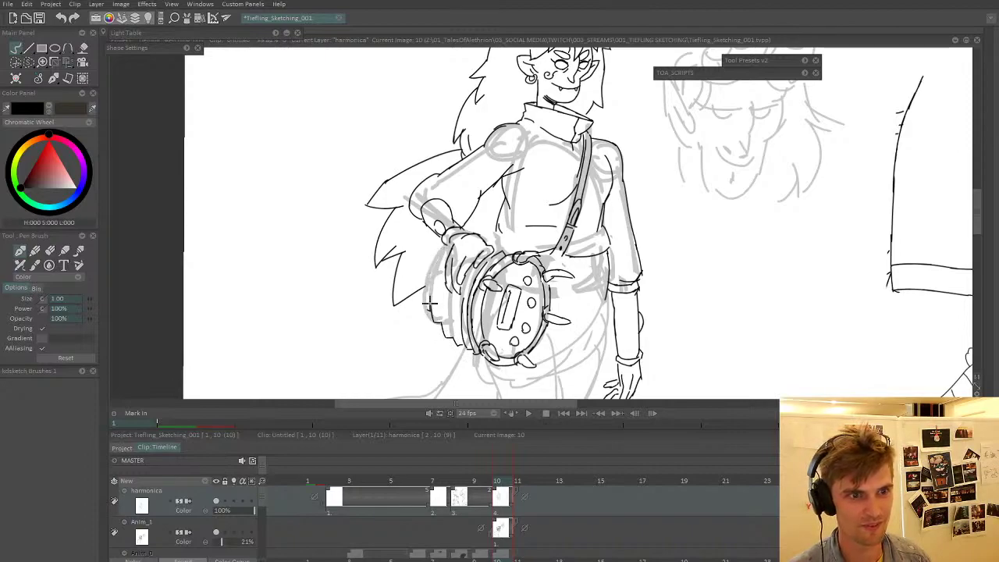
drag(428, 310, 432, 265)
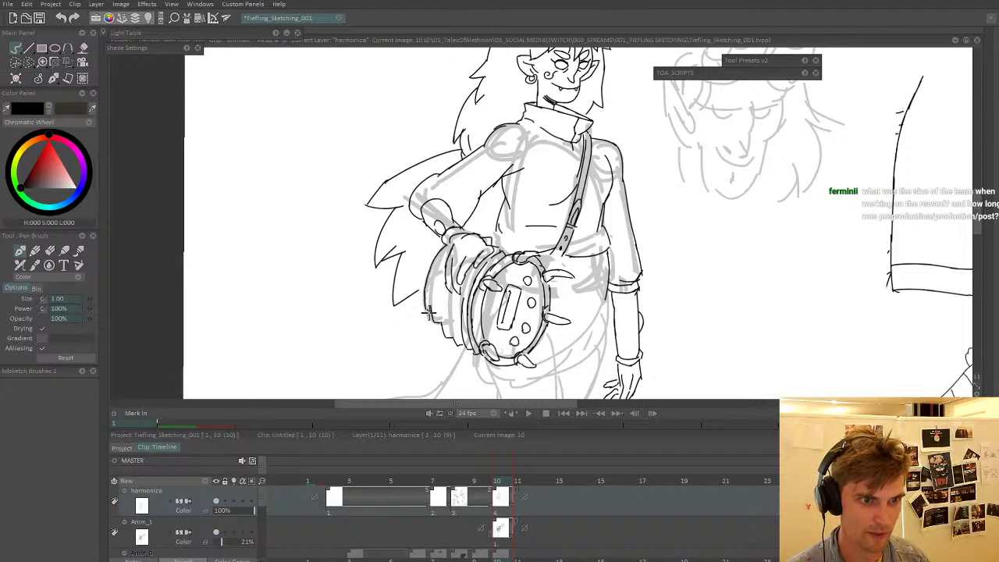
drag(423, 314, 420, 275)
key(ctrl+z)
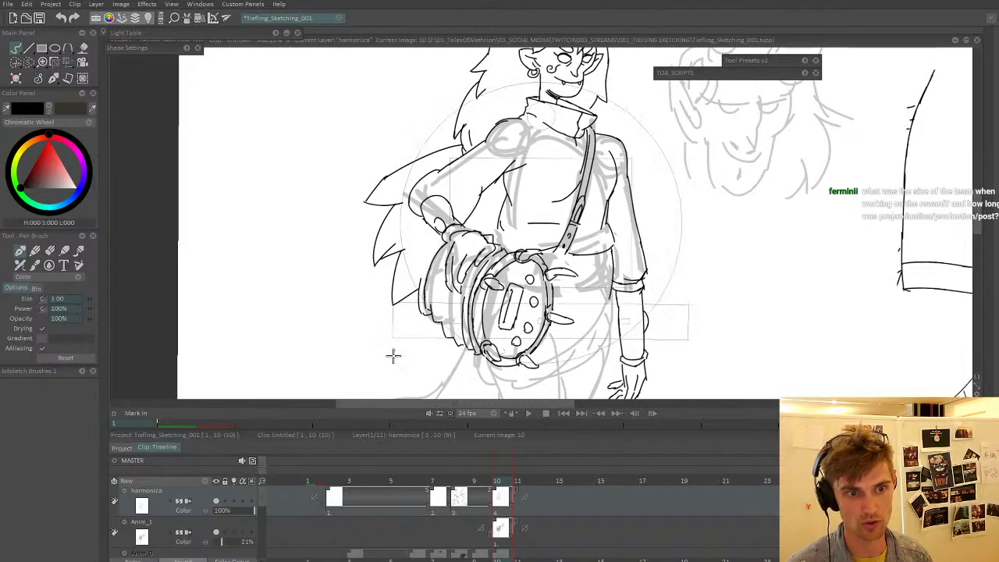
- Add parallel curves to the accordion's rear plate and ink its top edge above the back of the hand
scroll(468, 283, up, 2)
key(ctrl+z)
mouse_move(453, 326)
mouse_down()
mouse_move(437, 323)
mouse_move(420, 273)
mouse_move(423, 245)
mouse_up()
key(ctrl+z)
mouse_move(420, 283)
mouse_down()
mouse_move(426, 238)
mouse_move(455, 196)
mouse_move(511, 182)
mouse_up()
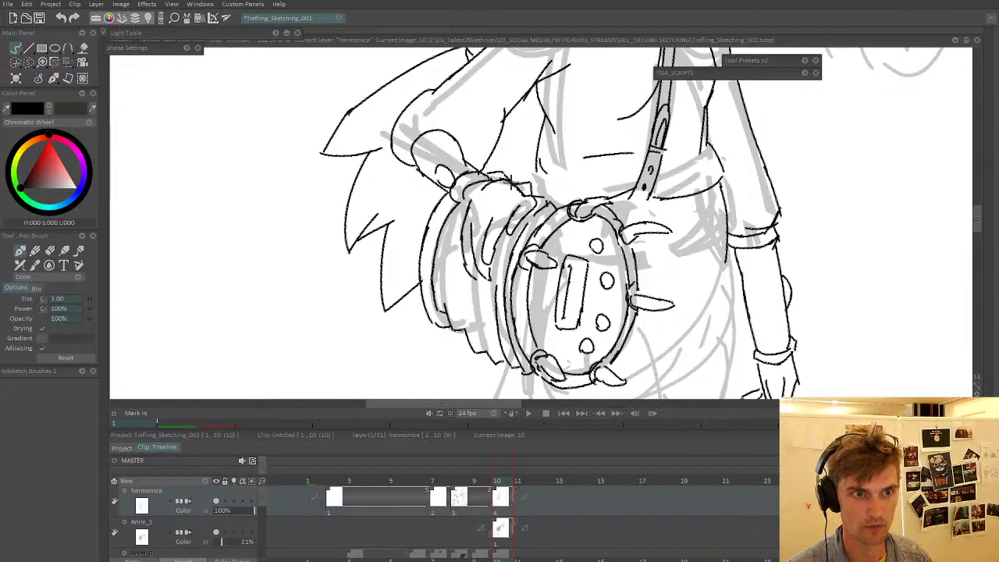
scroll(507, 174, down, 4)
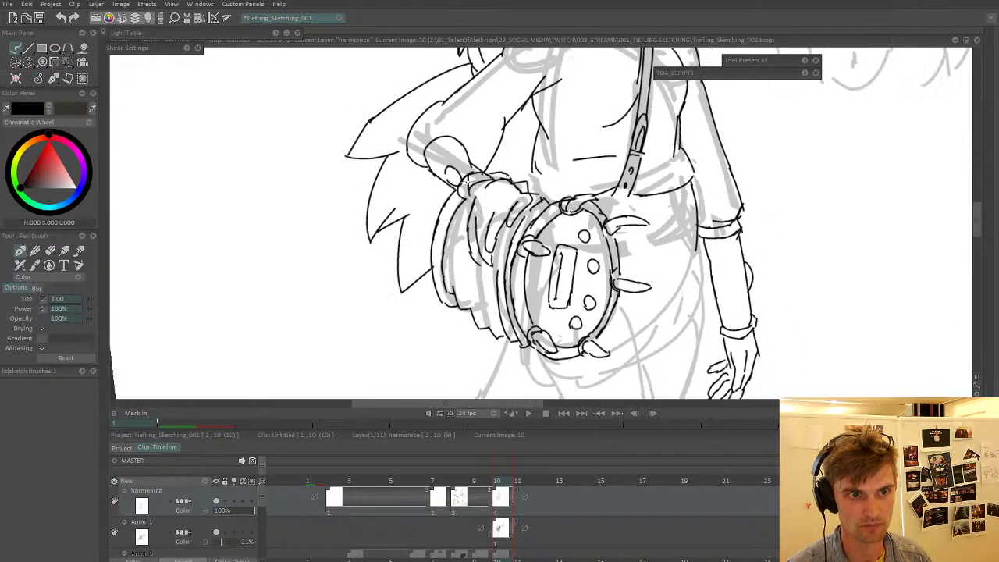
scroll(492, 250, up, 4)
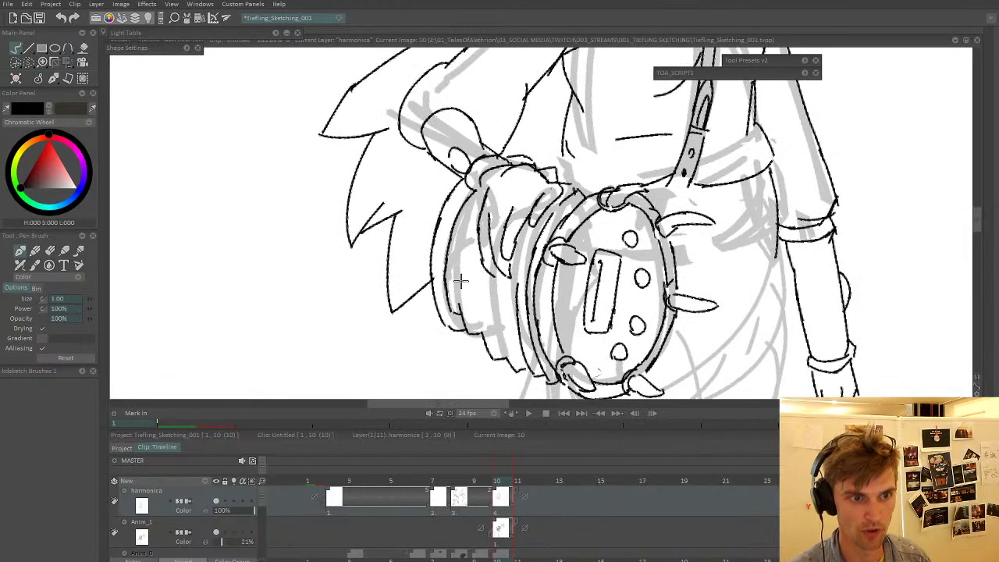
scroll(481, 326, down, 5)
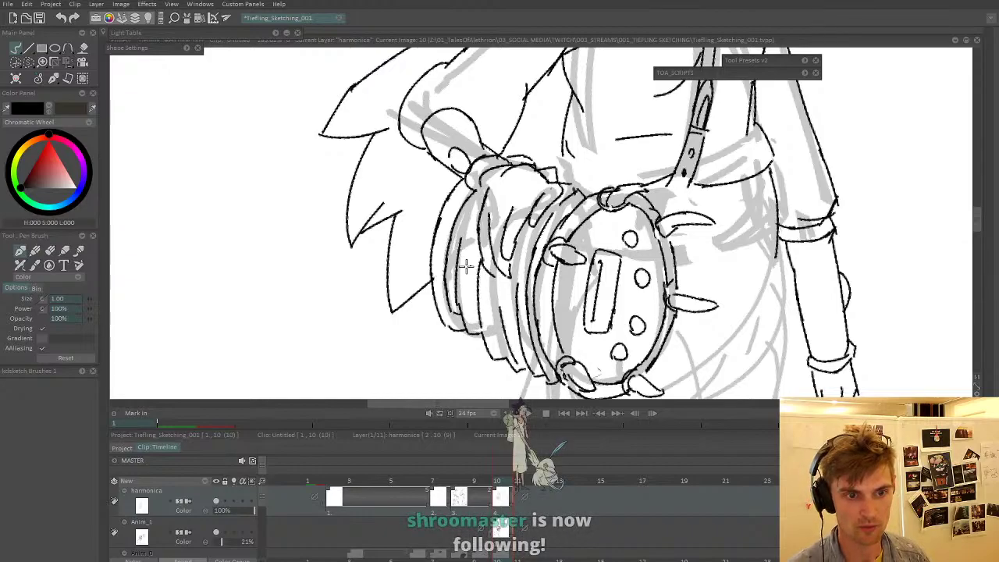
- Trim stray line ends at the rear plate's lower corner and above the hand, and re-ink the plate's bottom edge
key(alt+space)
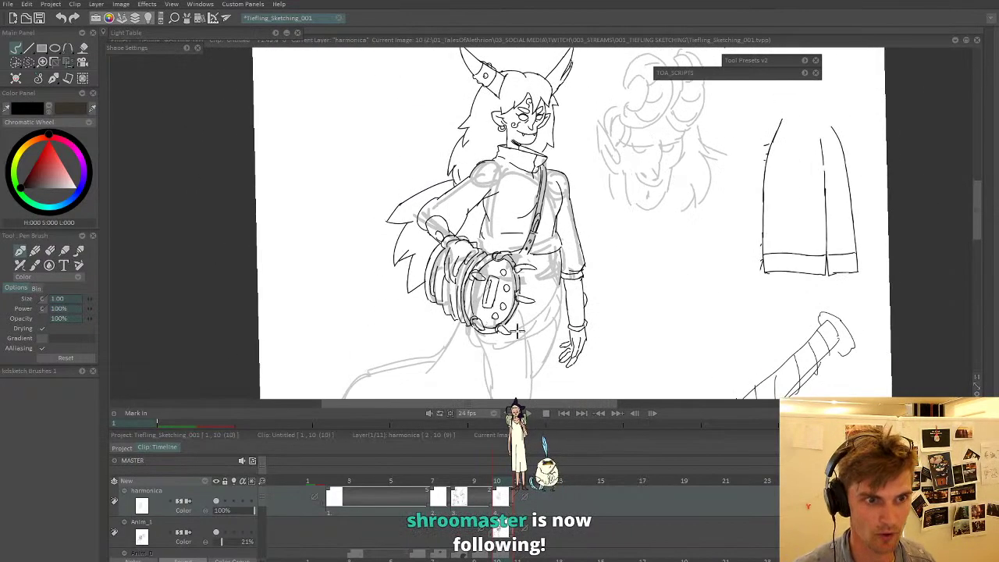
scroll(475, 168, down, 2)
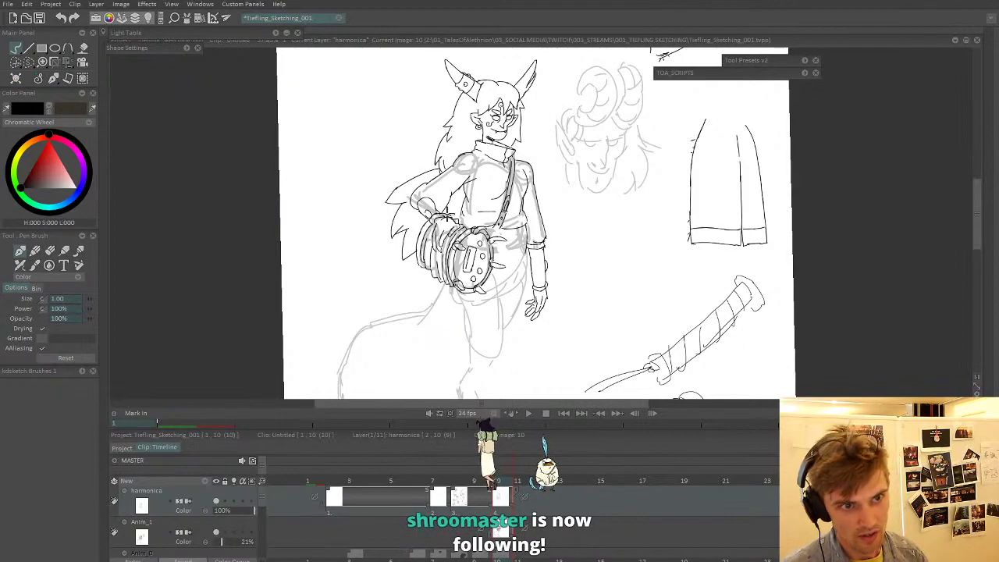
scroll(422, 234, up, 2)
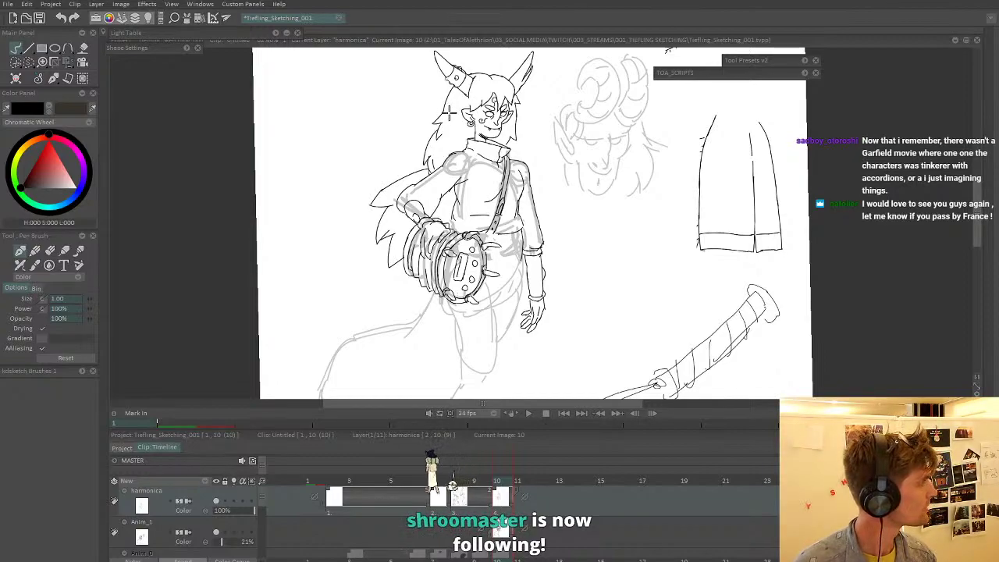
scroll(430, 250, up, 4)
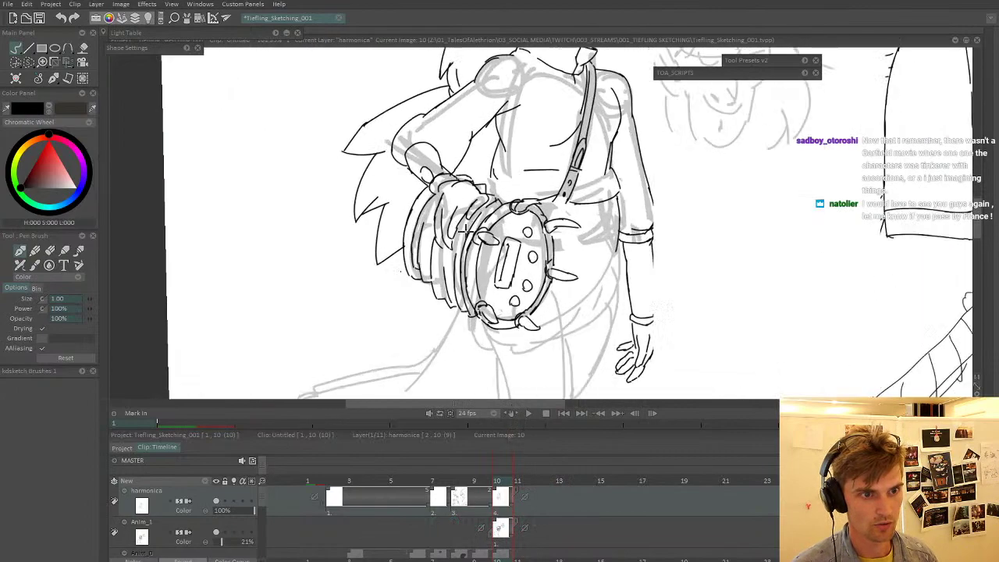
key(w)
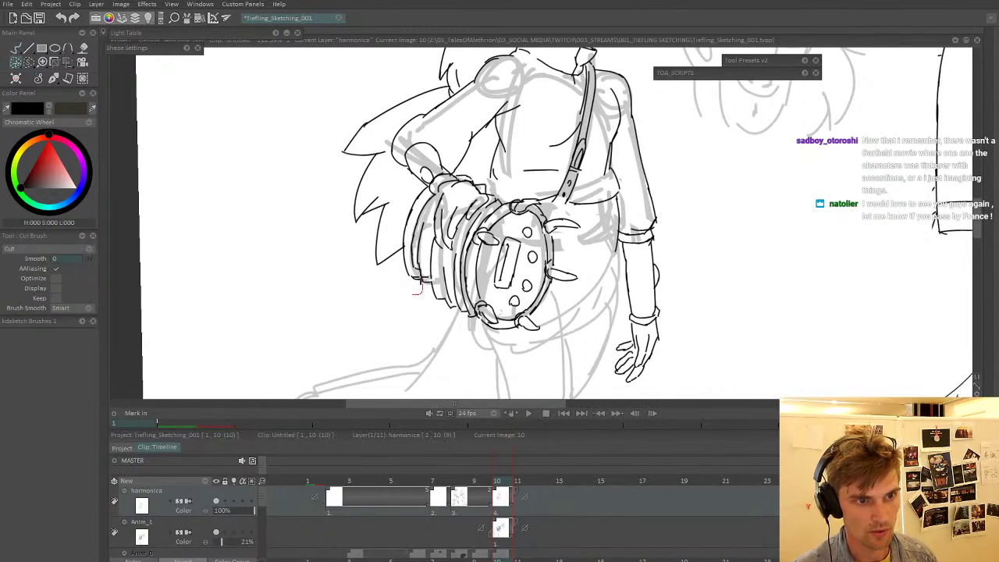
drag(421, 278, 410, 270)
key(b)
key(w)
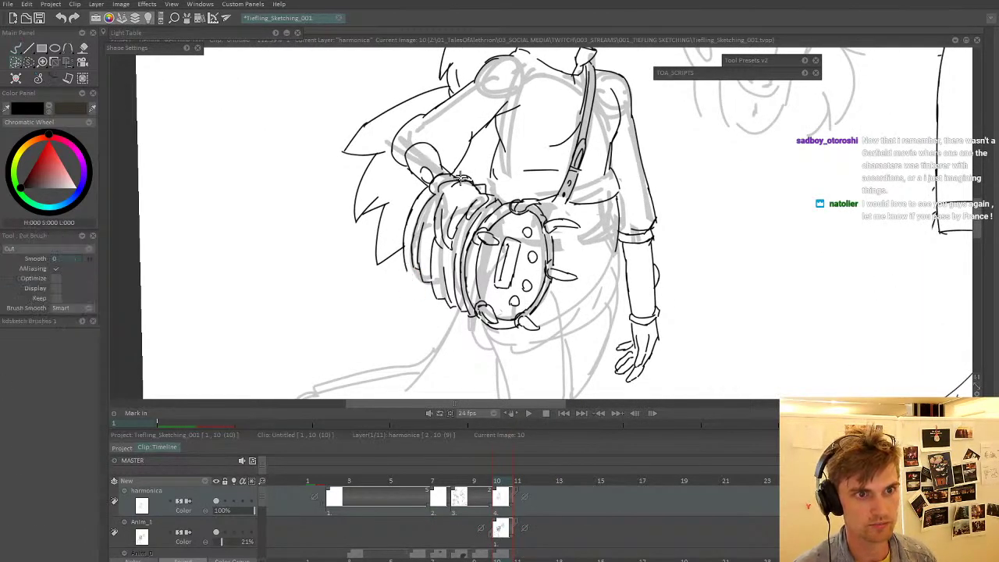
drag(461, 178, 472, 178)
key(b)
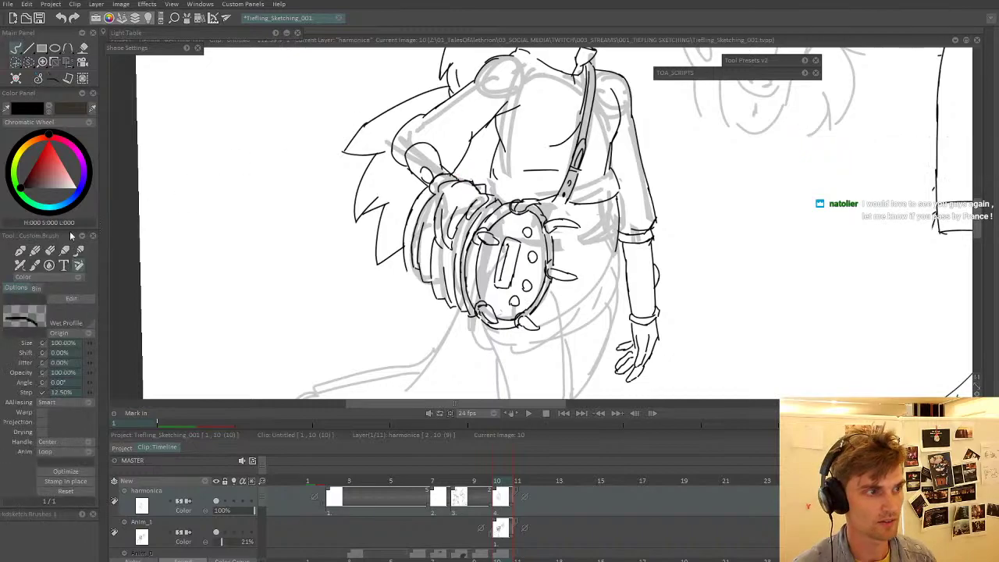
click(20, 251)
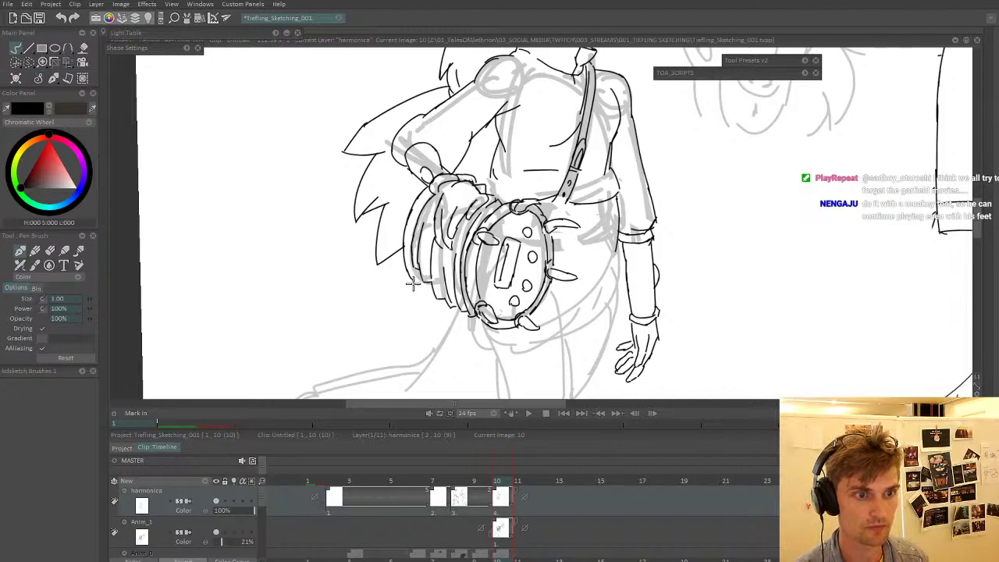
drag(419, 285, 432, 284)
- Cut away the accordion's rear plate curves behind the bellows and trim the line above the hand
scroll(437, 203, down, 5)
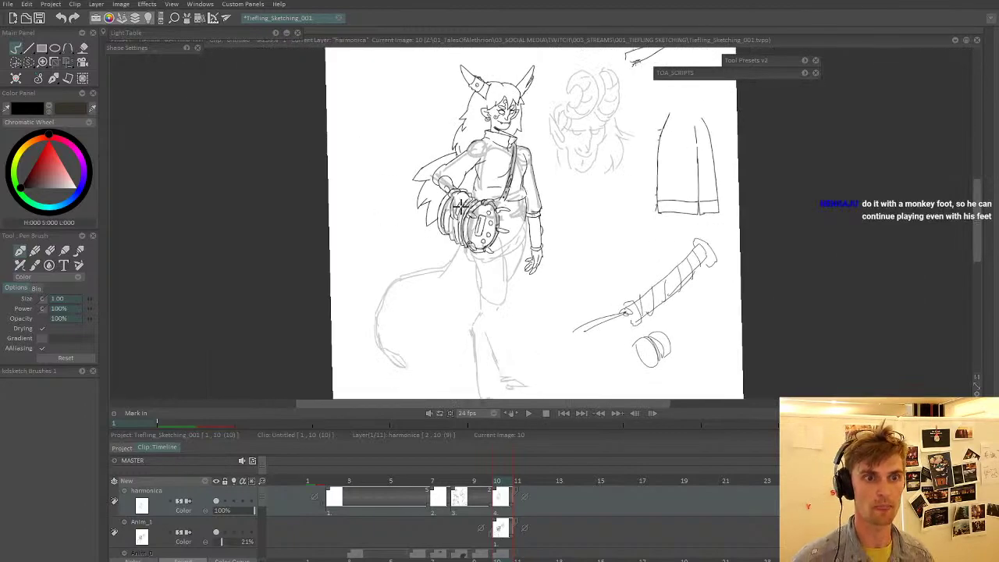
scroll(464, 208, up, 5)
key(b)
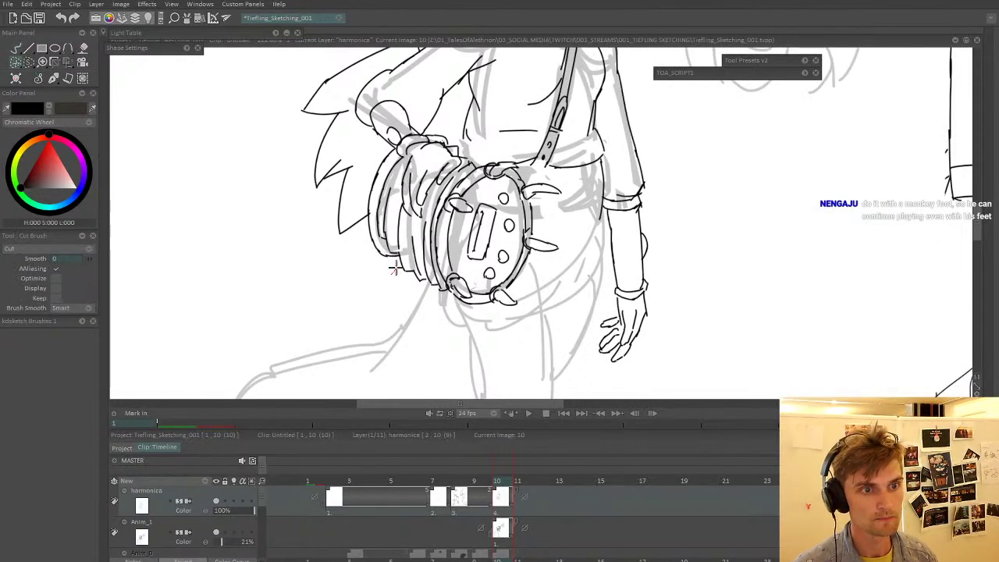
mouse_move(394, 268)
mouse_down()
mouse_move(391, 200)
mouse_move(404, 156)
mouse_move(394, 149)
mouse_move(377, 172)
mouse_up()
mouse_move(445, 162)
mouse_down()
mouse_move(460, 145)
mouse_move(428, 139)
mouse_move(446, 122)
mouse_up()
click(21, 252)
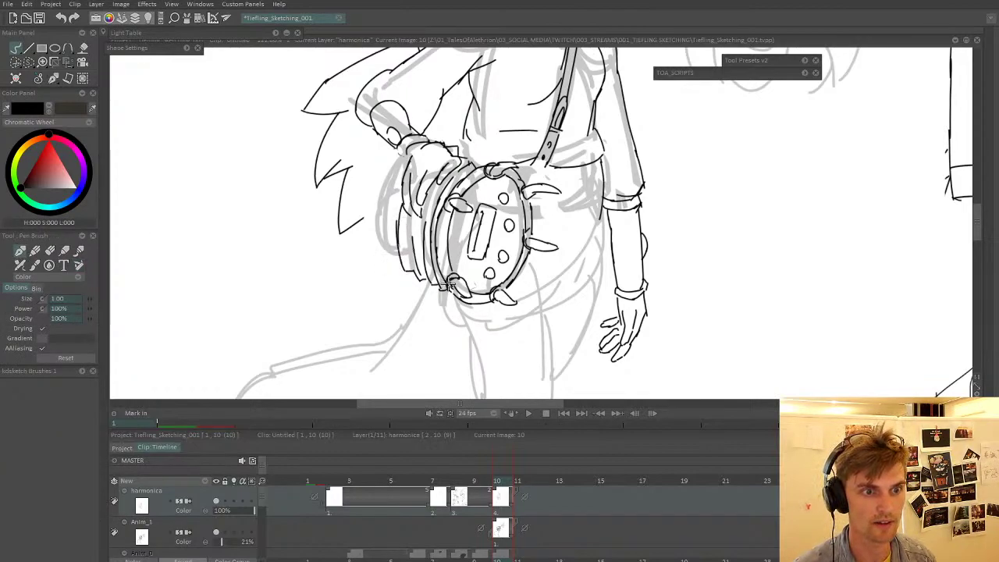
- Ink a strap loop hanging below the accordion and the curved outer rim at the back of its bellows
mouse_move(387, 249)
mouse_down()
mouse_move(449, 295)
mouse_move(455, 288)
mouse_move(425, 337)
mouse_move(404, 312)
mouse_move(388, 255)
mouse_up()
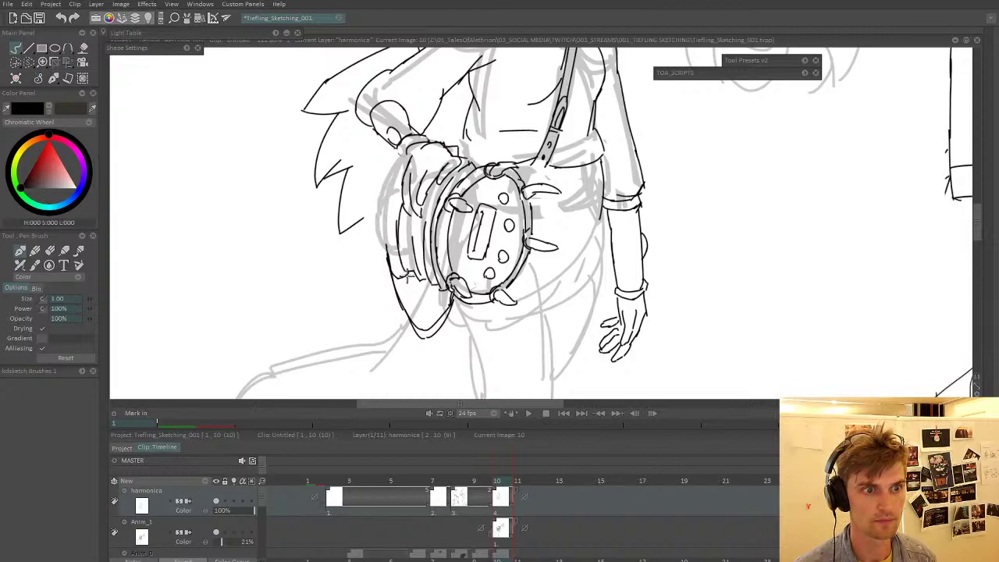
mouse_move(390, 274)
mouse_down()
mouse_move(371, 201)
mouse_move(391, 160)
mouse_move(417, 157)
mouse_move(359, 175)
mouse_move(326, 203)
mouse_up()
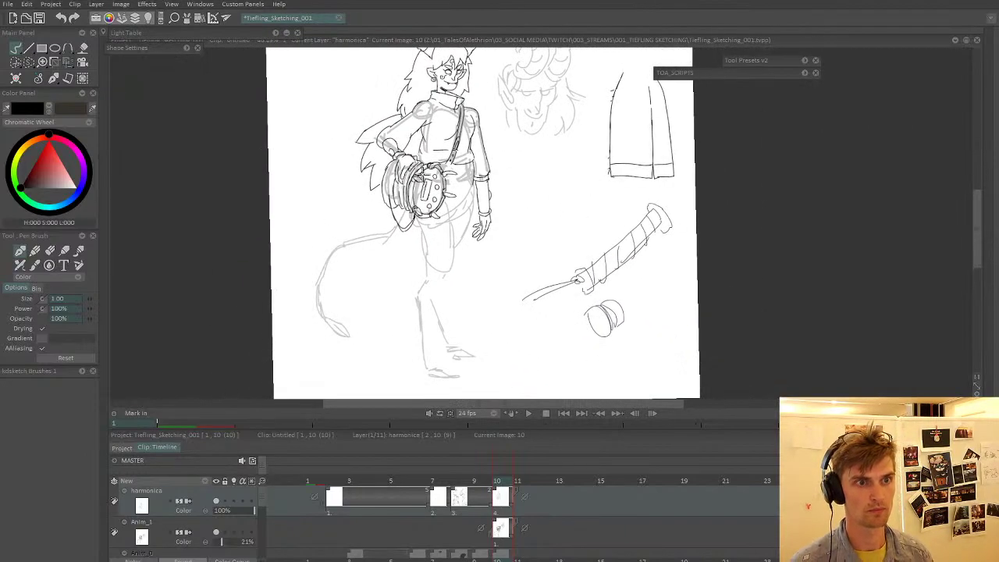
drag(418, 179, 422, 131)
drag(361, 236, 354, 203)
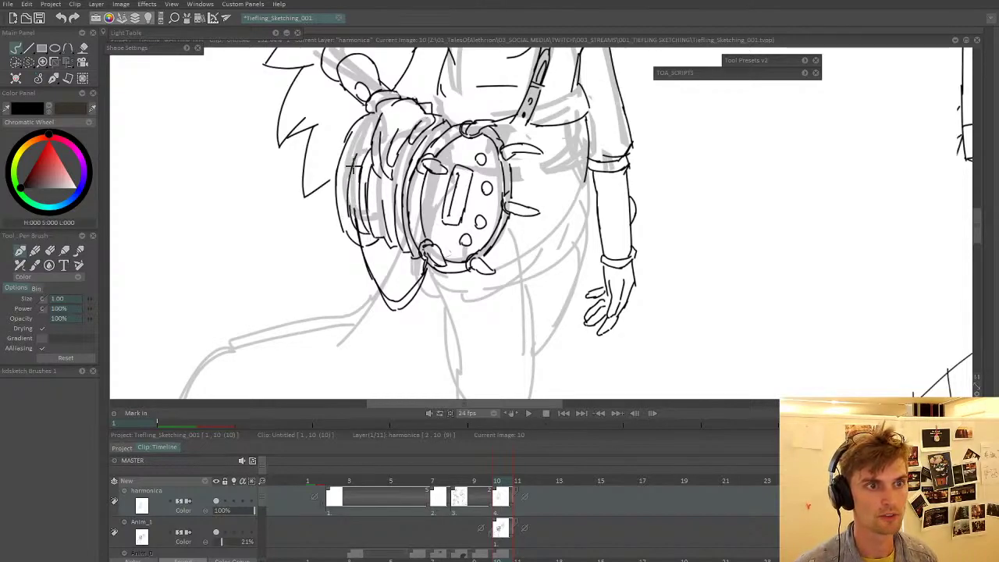
- Add small pointed spikes around the outer rim of the accordion's rear plate
mouse_move(351, 234)
mouse_down()
mouse_move(334, 243)
mouse_move(348, 251)
mouse_up()
mouse_move(342, 198)
mouse_down()
mouse_move(328, 188)
mouse_move(337, 166)
mouse_up()
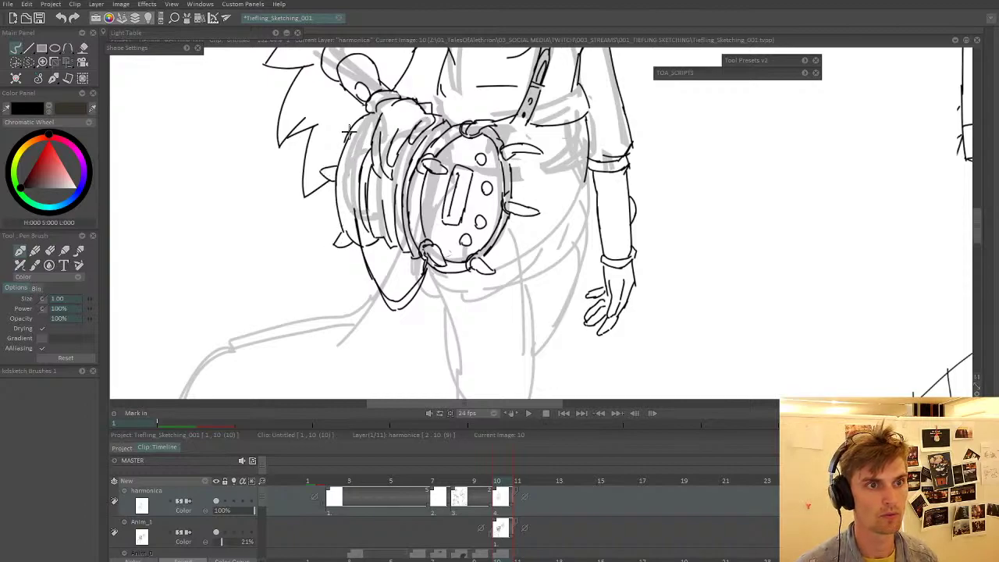
mouse_move(348, 131)
mouse_down()
mouse_move(415, 100)
mouse_move(310, 170)
mouse_move(345, 234)
mouse_up()
scroll(528, 107, up, 6)
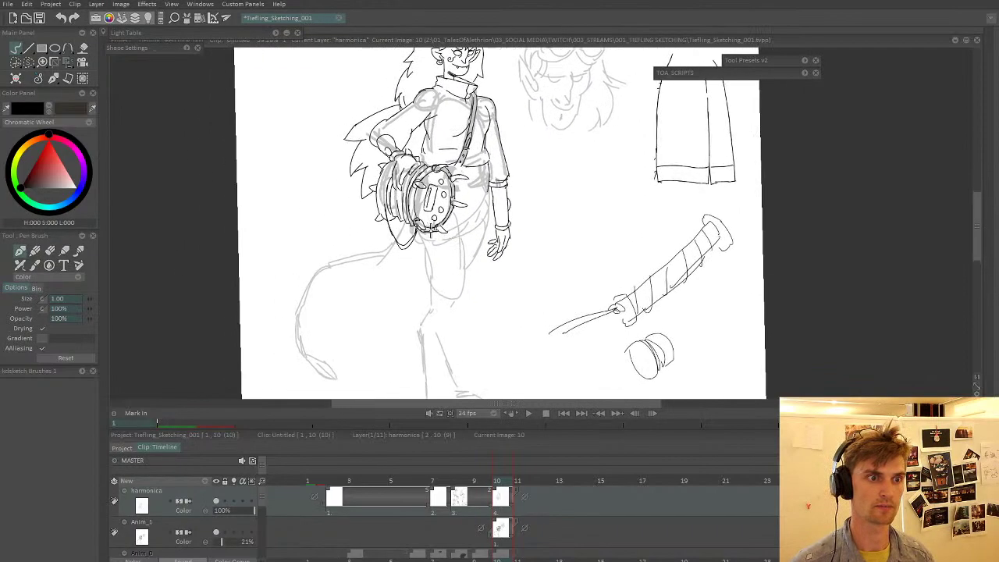
scroll(345, 260, down, 4)
drag(346, 260, 336, 213)
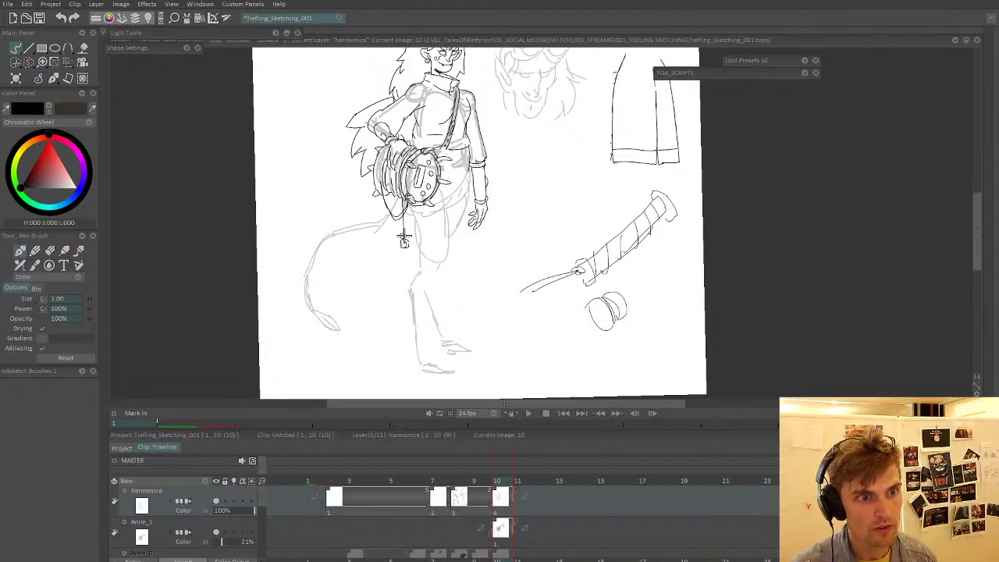
- Ink thin cords with small round charms dangling beneath the accordion's strap loop
drag(405, 236, 406, 246)
mouse_move(409, 206)
mouse_down()
mouse_move(411, 230)
mouse_move(410, 183)
mouse_up()
scroll(416, 205, down, 4)
scroll(412, 227, up, 4)
scroll(434, 172, up, 1)
drag(466, 112, 427, 210)
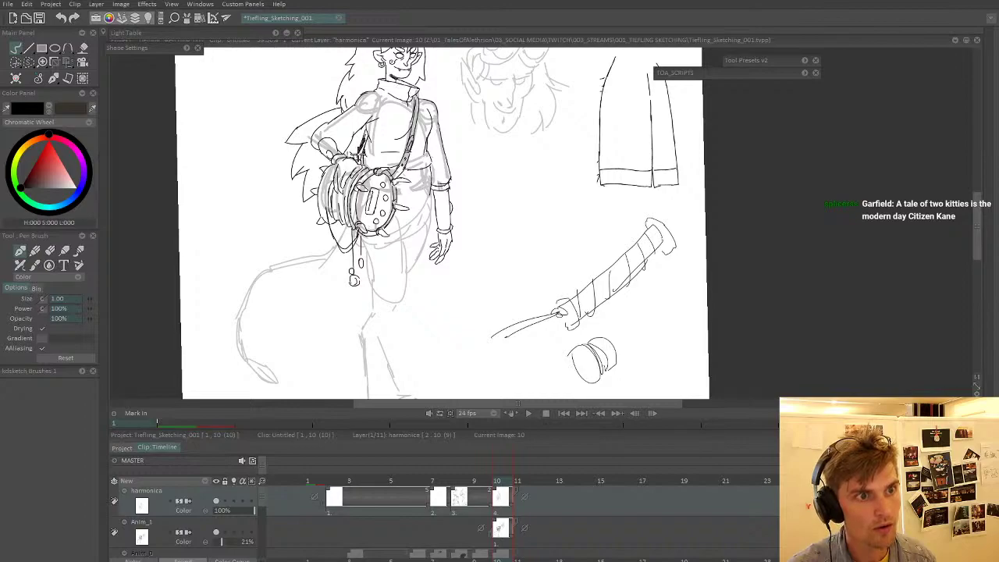
- Look over the head sketches and costume reference photos on the earlier frames and return to frame 10
scroll(382, 117, down, 3)
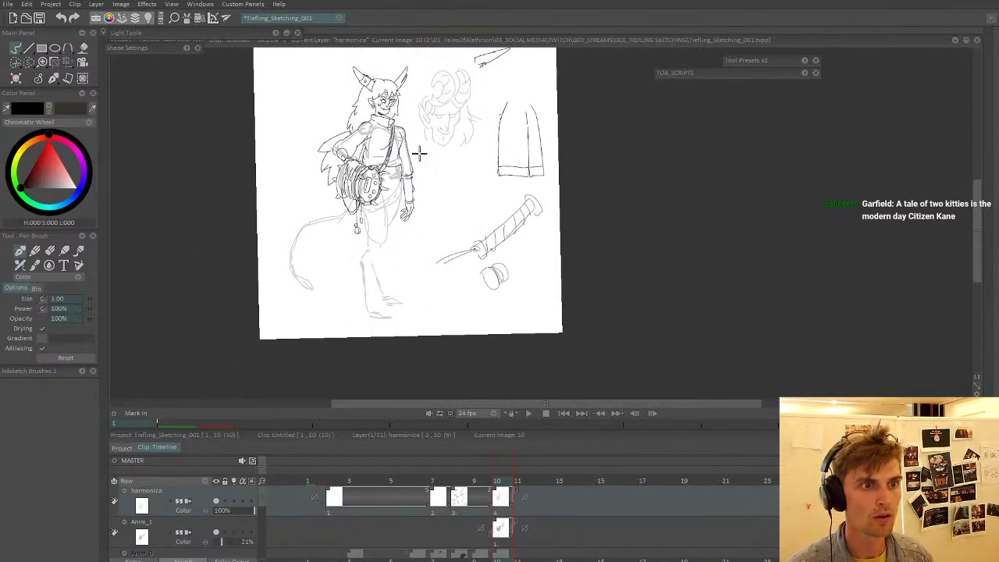
scroll(371, 160, up, 2)
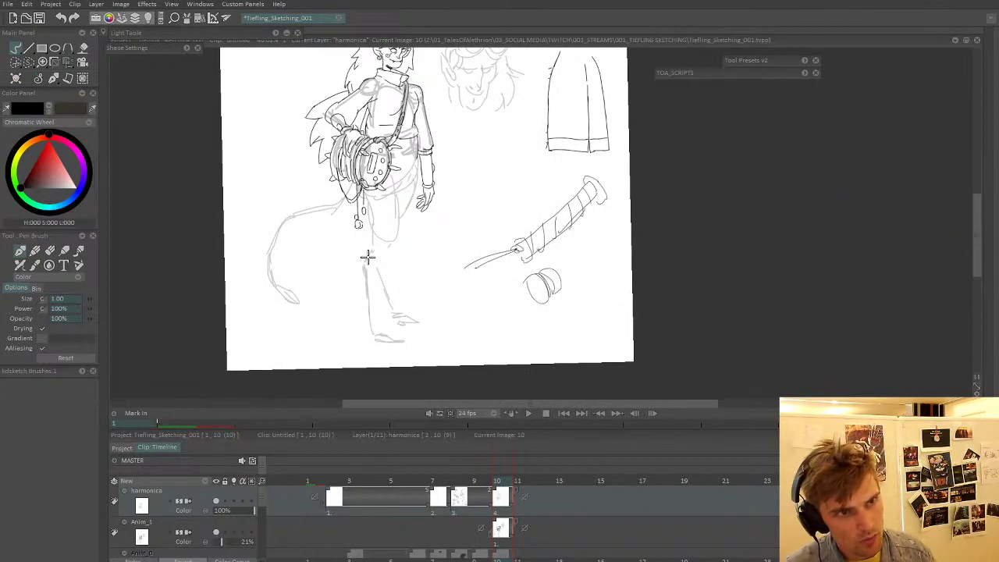
key(Left)
key(Left)
key(Left)
key(Left)
key(Left)
key(Left)
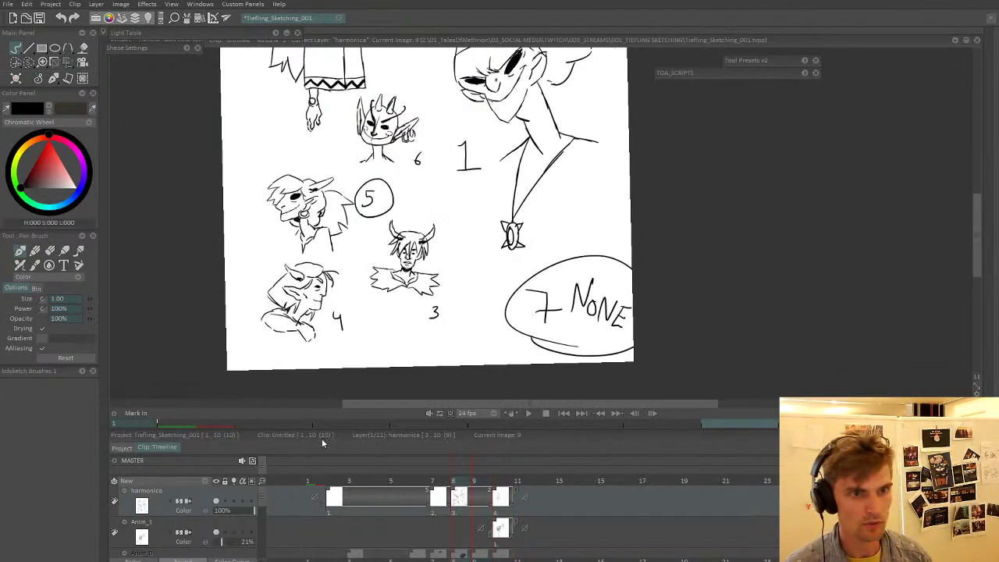
key(Right)
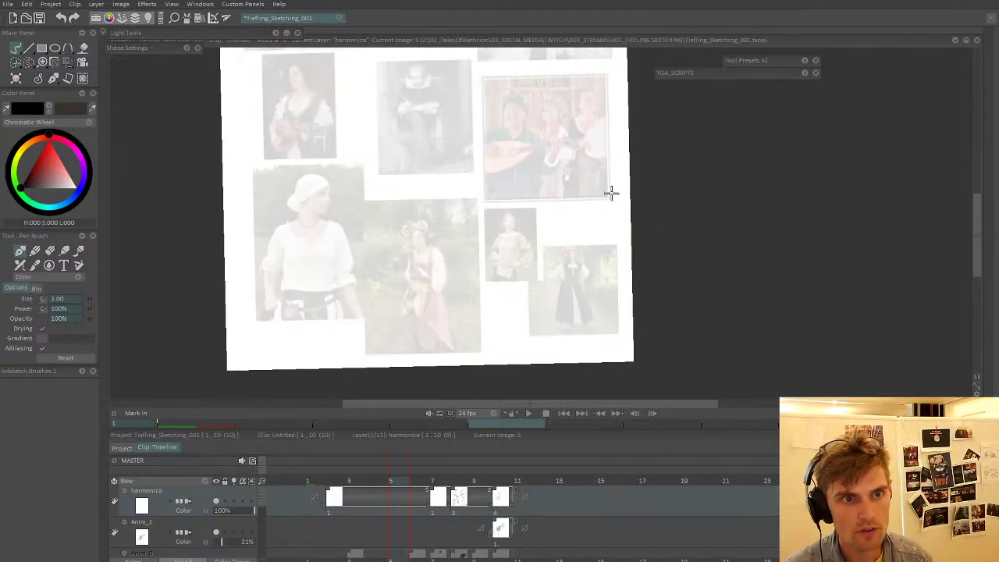
drag(597, 193, 603, 237)
scroll(603, 236, down, 1)
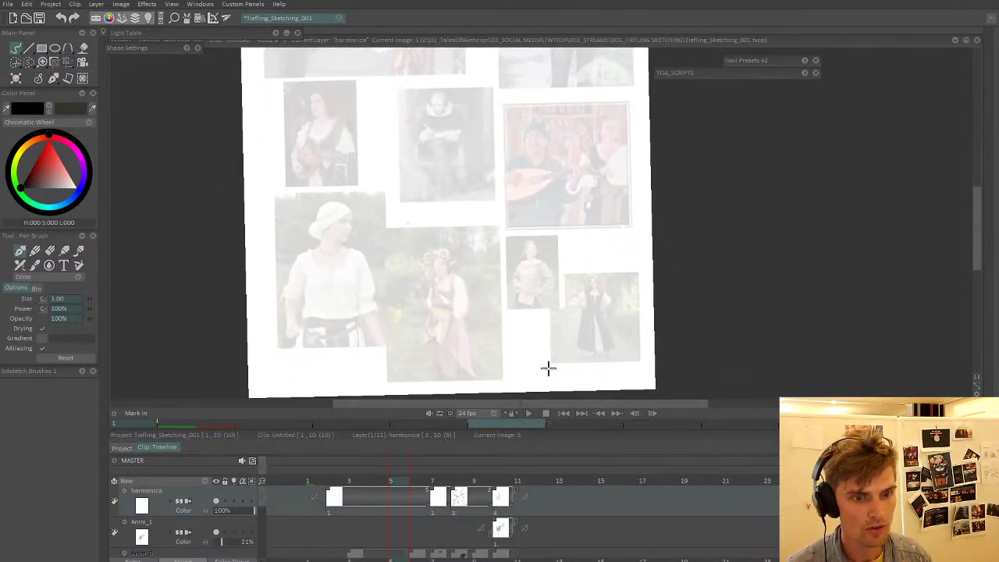
click(501, 508)
scroll(367, 219, down, 3)
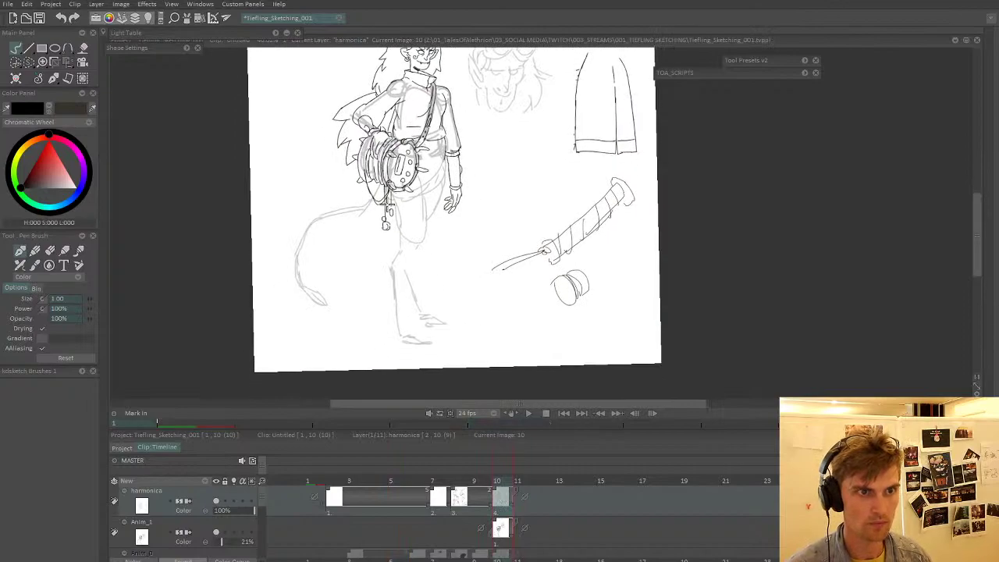
- Ink the near trouser leg below the accordion, tapering to a gathered cuff at the knee
scroll(387, 213, up, 3)
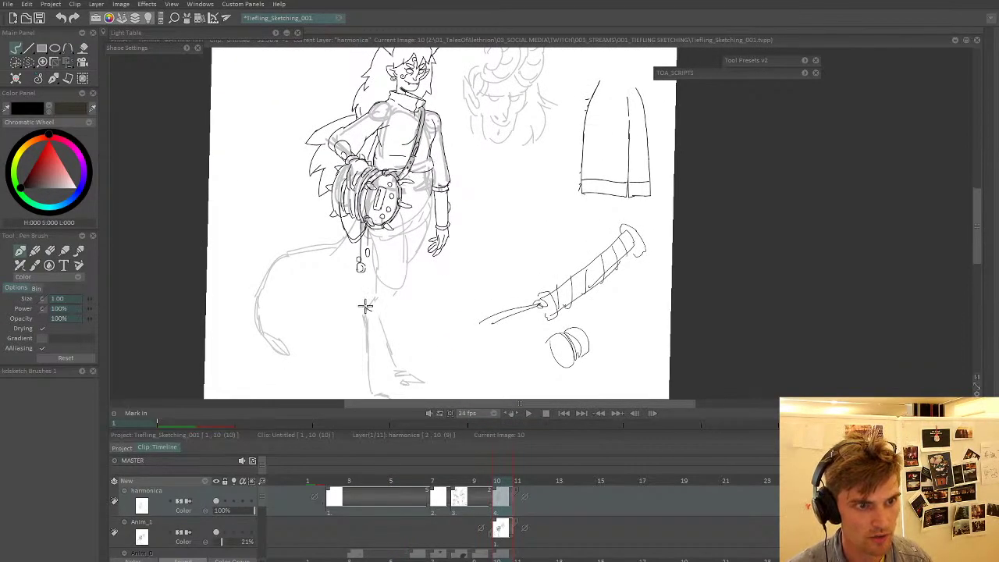
drag(365, 307, 380, 307)
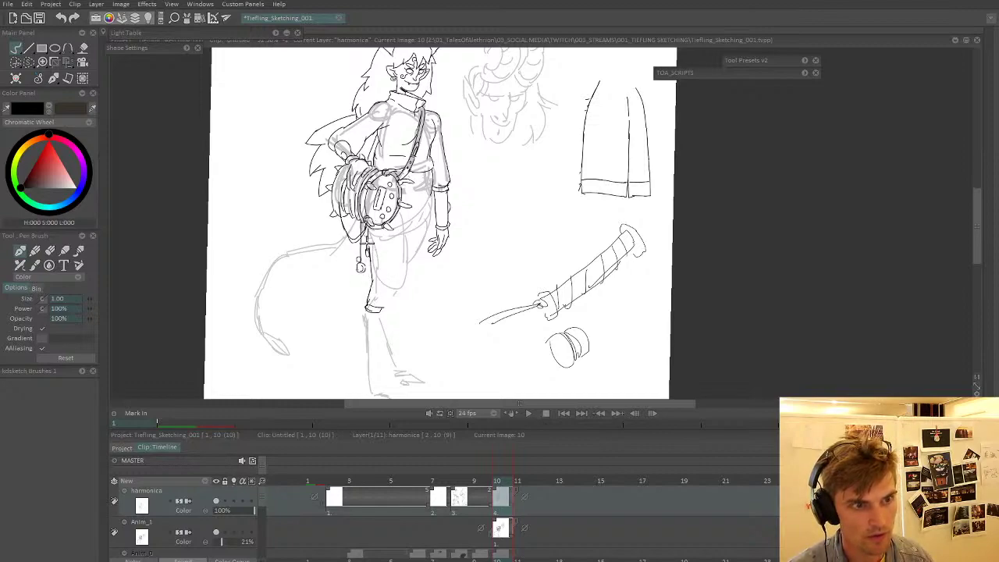
mouse_move(384, 308)
mouse_down()
mouse_move(398, 287)
mouse_move(405, 229)
mouse_move(400, 279)
mouse_move(381, 311)
mouse_move(405, 252)
mouse_move(400, 217)
mouse_move(431, 192)
mouse_up()
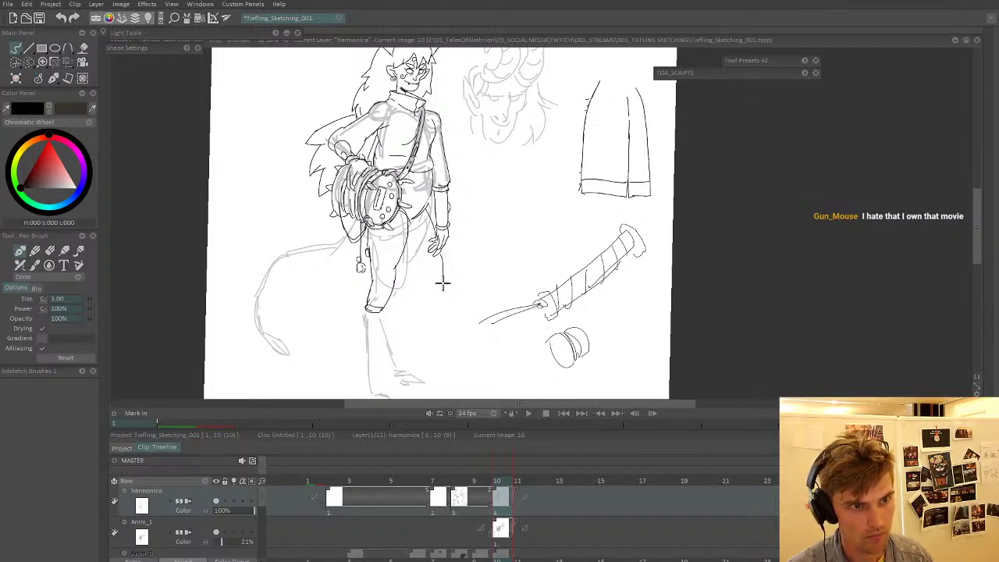
- Try out a contour for the far thigh, tapering to a cuff behind the near knee
drag(444, 253, 437, 291)
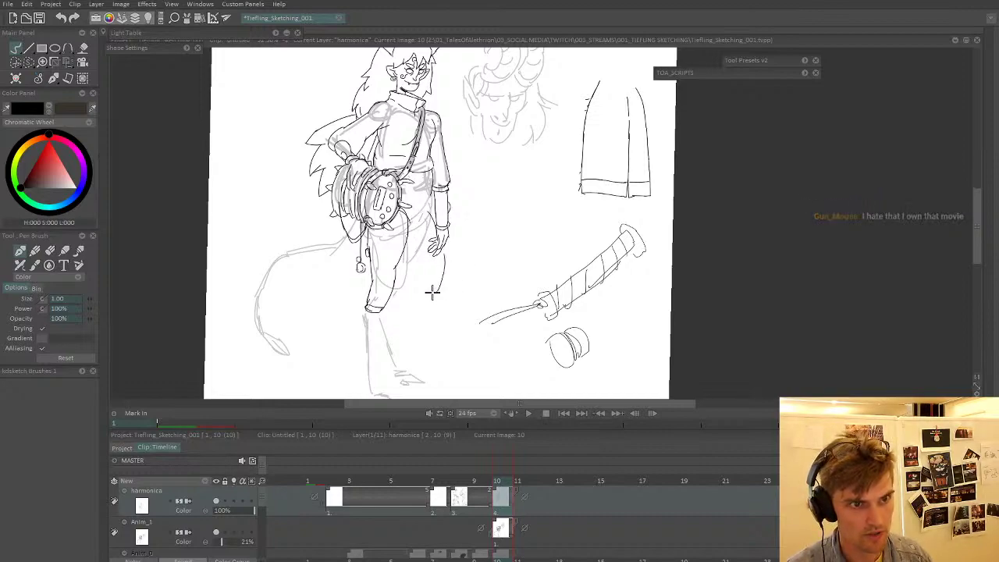
drag(414, 248, 439, 349)
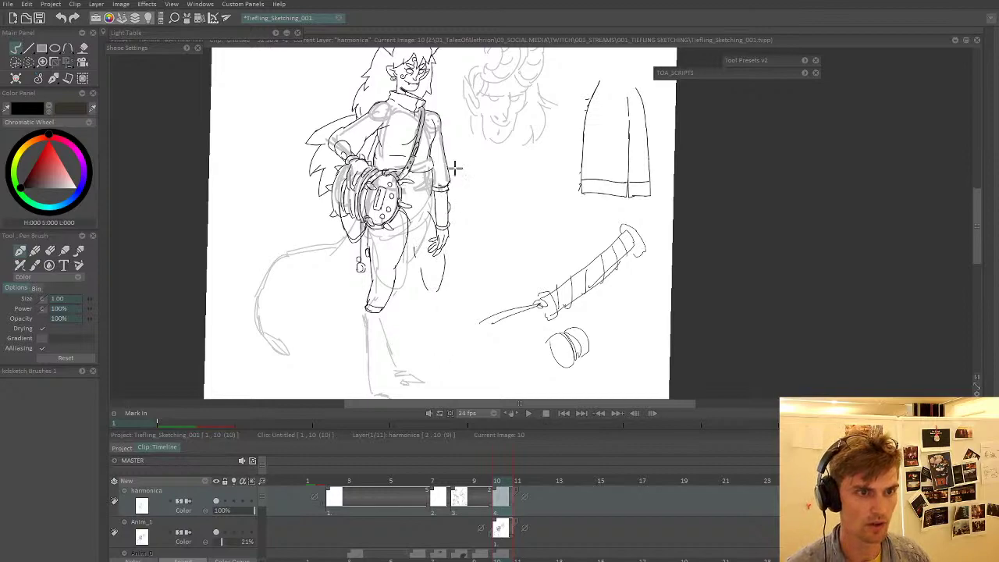
drag(428, 208, 405, 286)
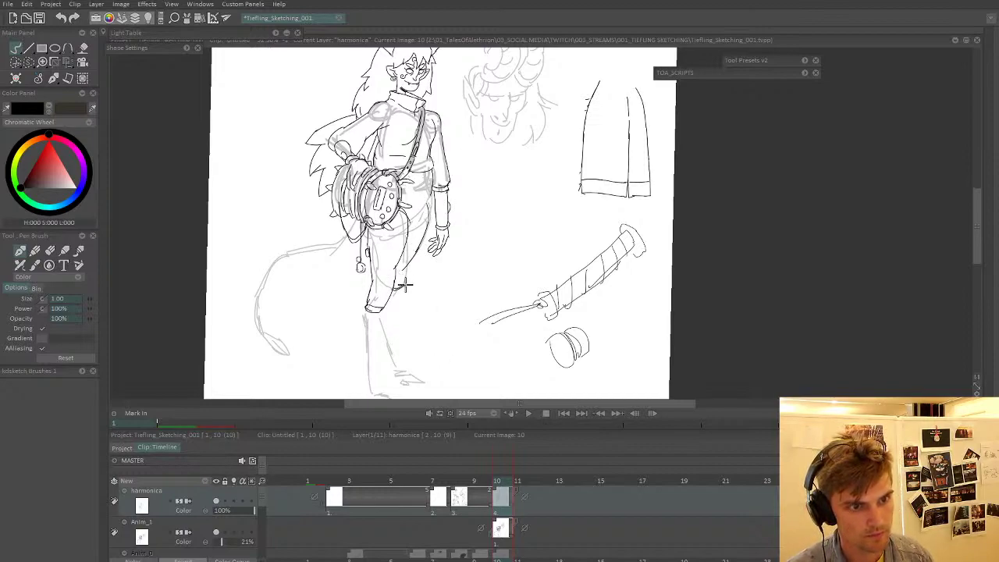
drag(383, 320, 379, 278)
drag(403, 235, 395, 241)
- Ink the near shin with crossed wraps and a clawed foot, and sketch the far shin and foot behind it
mouse_move(369, 283)
mouse_down()
mouse_move(376, 340)
mouse_move(367, 348)
mouse_move(376, 338)
mouse_move(361, 322)
mouse_move(374, 310)
mouse_move(359, 303)
mouse_move(370, 298)
mouse_move(358, 298)
mouse_move(357, 269)
mouse_move(366, 349)
mouse_move(387, 360)
mouse_move(380, 346)
mouse_move(399, 359)
mouse_up()
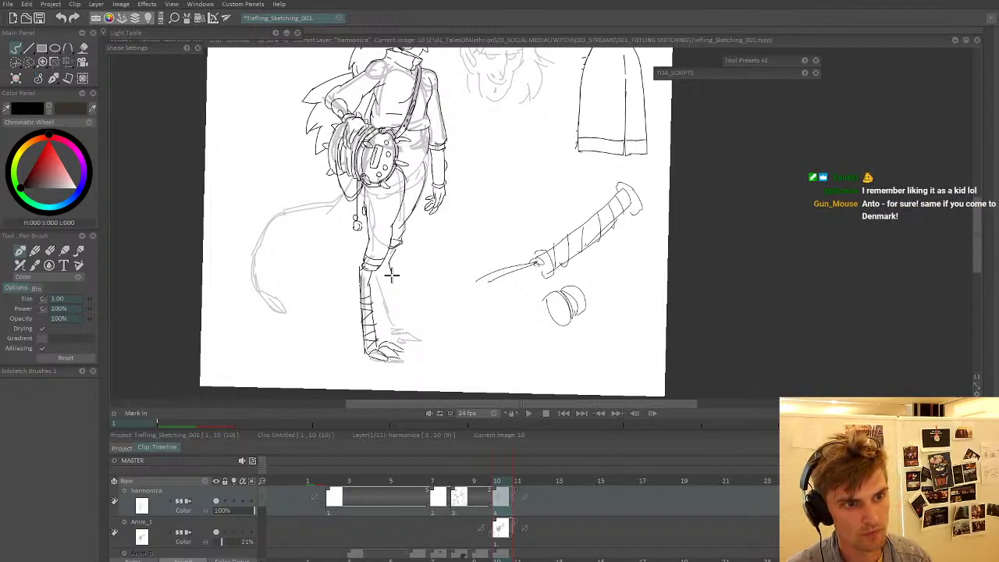
drag(392, 273, 405, 322)
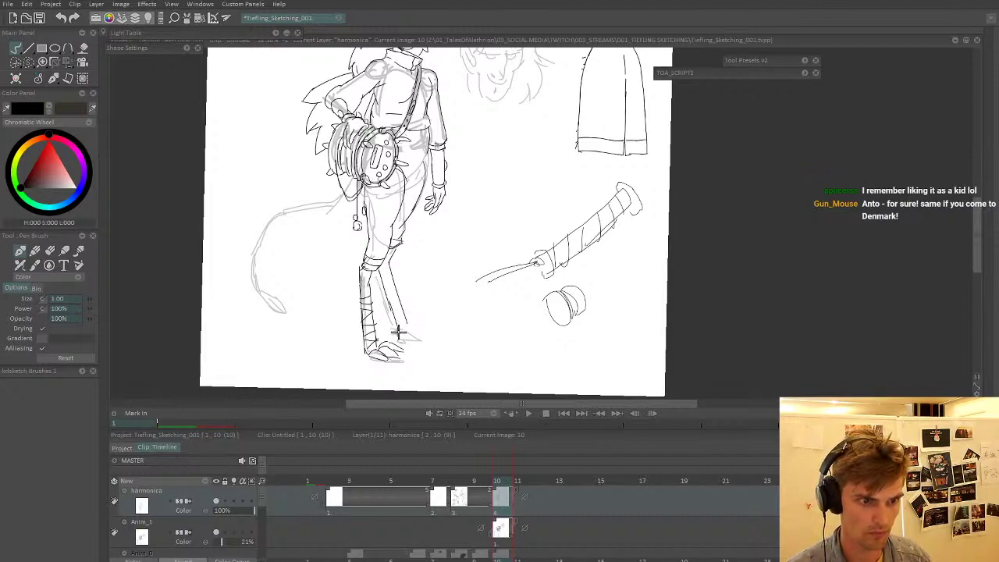
mouse_move(395, 338)
mouse_down()
mouse_move(440, 338)
mouse_move(407, 327)
mouse_move(449, 330)
mouse_move(409, 325)
mouse_move(426, 319)
mouse_move(440, 326)
mouse_move(396, 336)
mouse_up()
key(ctrl+z)
scroll(396, 336, down, 2)
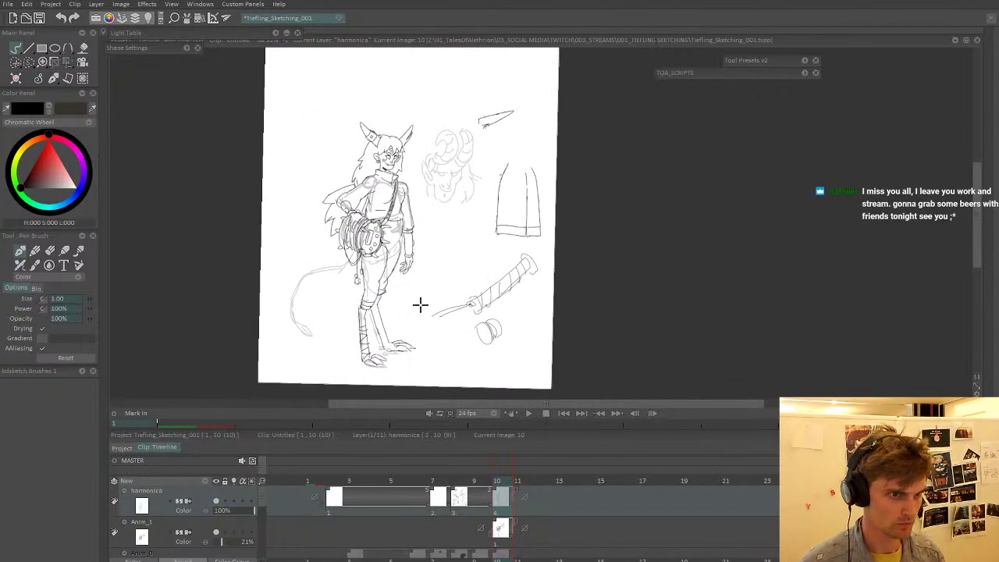
- Cut away the inked lines of the whole far leg
key(ctrl+b)
mouse_move(434, 357)
mouse_down()
mouse_move(390, 355)
mouse_move(367, 330)
mouse_move(365, 303)
mouse_move(395, 245)
mouse_move(397, 343)
mouse_move(413, 334)
mouse_move(394, 334)
mouse_up()
key(b)
key(b)
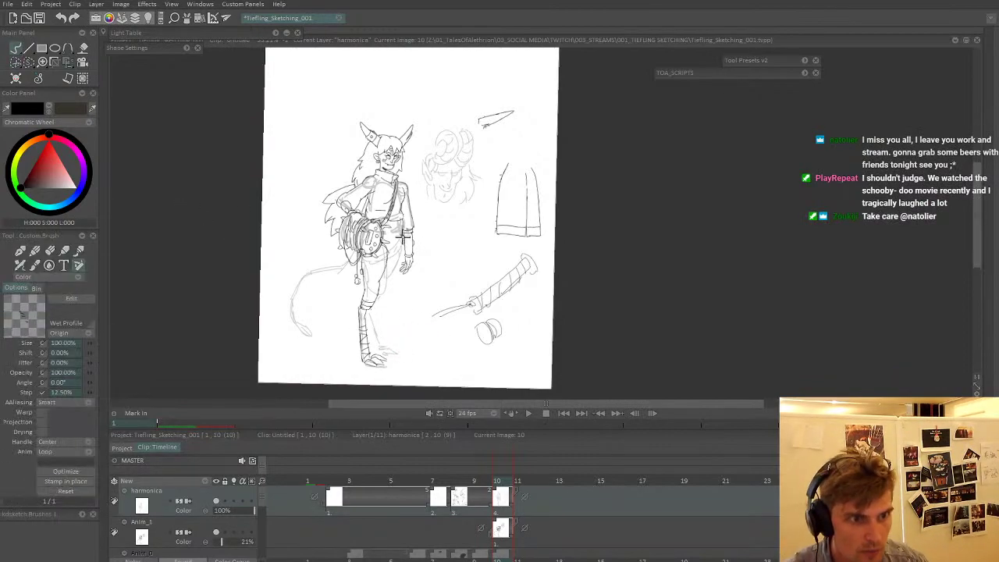
- Re-ink the far leg in a wider stance with a trouser cuff, shin wraps and a clawed foot
key(shift+b)
mouse_move(384, 248)
mouse_down()
mouse_move(408, 237)
mouse_move(413, 211)
mouse_up()
click(21, 250)
scroll(387, 269, up, 1)
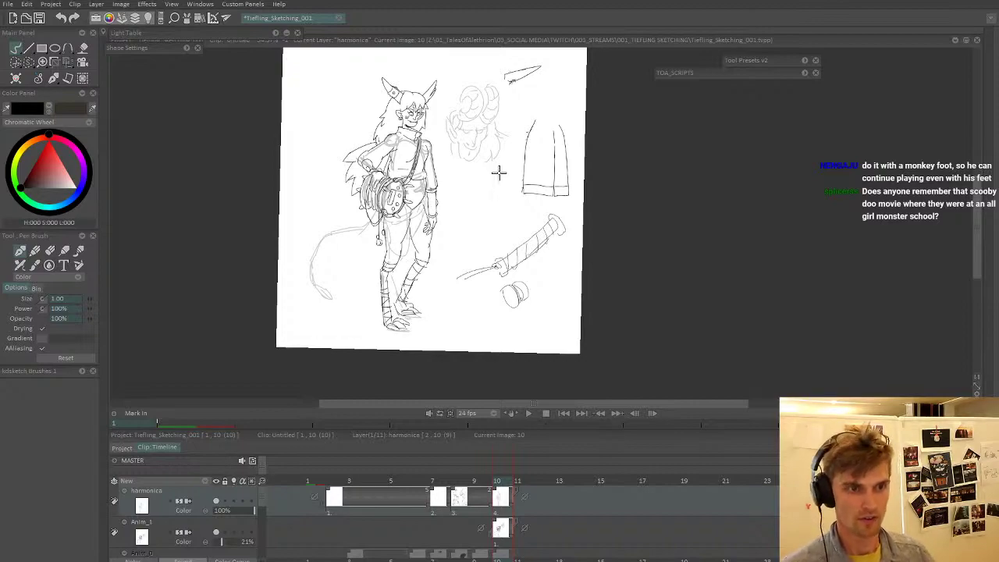
- Cut away the fingers of the lowered hand and redraw it as a narrower, simpler shape
scroll(495, 167, down, 3)
scroll(471, 221, up, 1)
scroll(505, 202, up, 2)
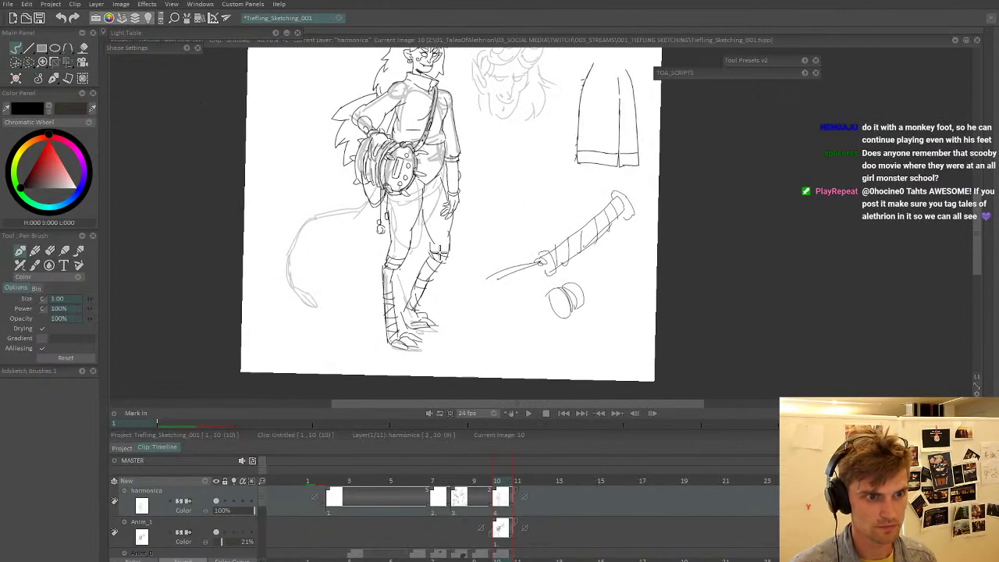
scroll(437, 234, down, 1)
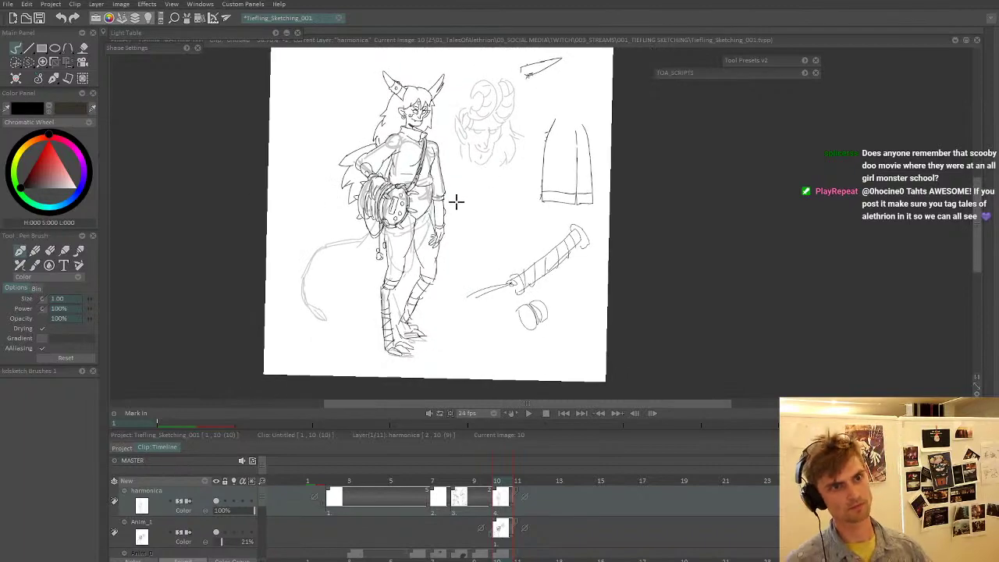
key(h)
key(h)
key(b)
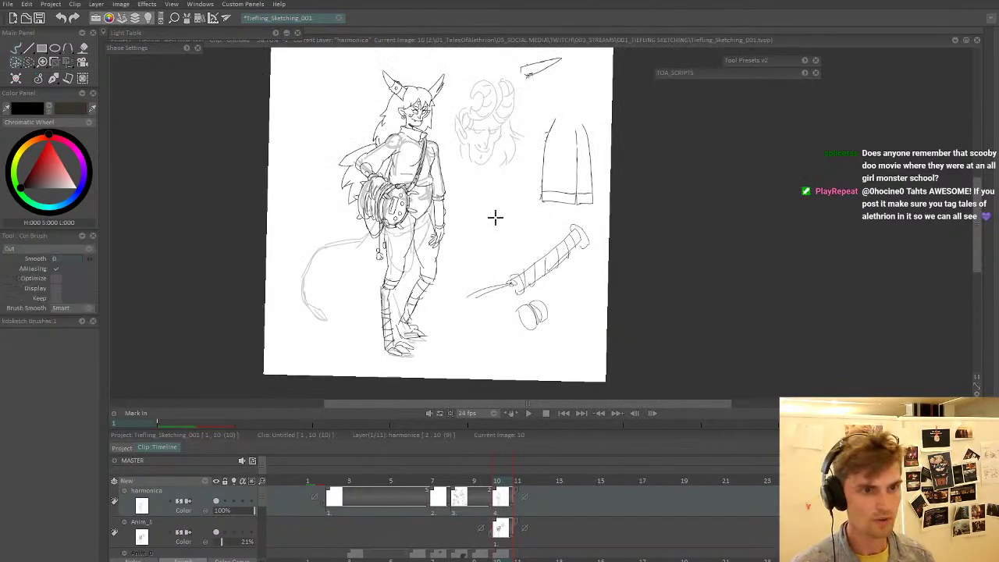
mouse_move(459, 218)
mouse_down()
mouse_move(444, 244)
mouse_move(426, 243)
mouse_move(435, 223)
mouse_move(441, 240)
mouse_move(581, 87)
mouse_move(435, 211)
mouse_move(431, 234)
mouse_up()
key(b)
key(b)
key(b)
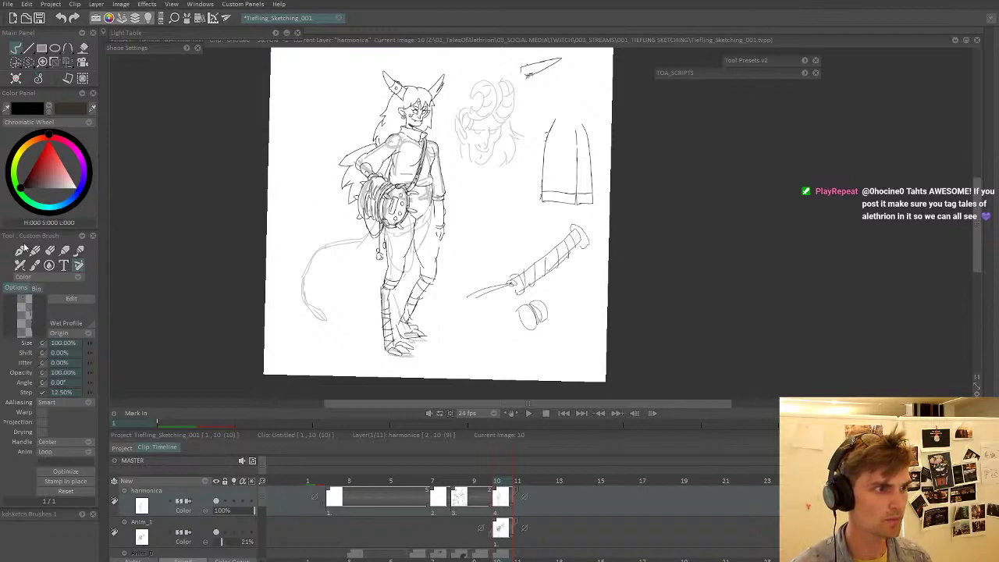
click(21, 250)
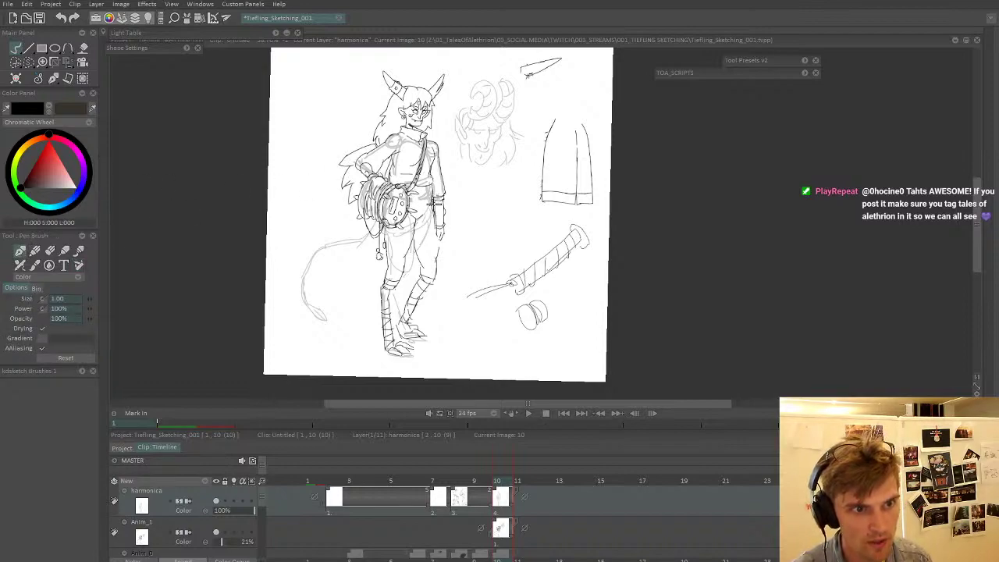
- Cut away the forearm lines below the lowered arm's sleeve and re-ink a slimmer forearm
key(b)
mouse_move(429, 200)
mouse_down()
mouse_move(437, 209)
mouse_move(431, 201)
mouse_up()
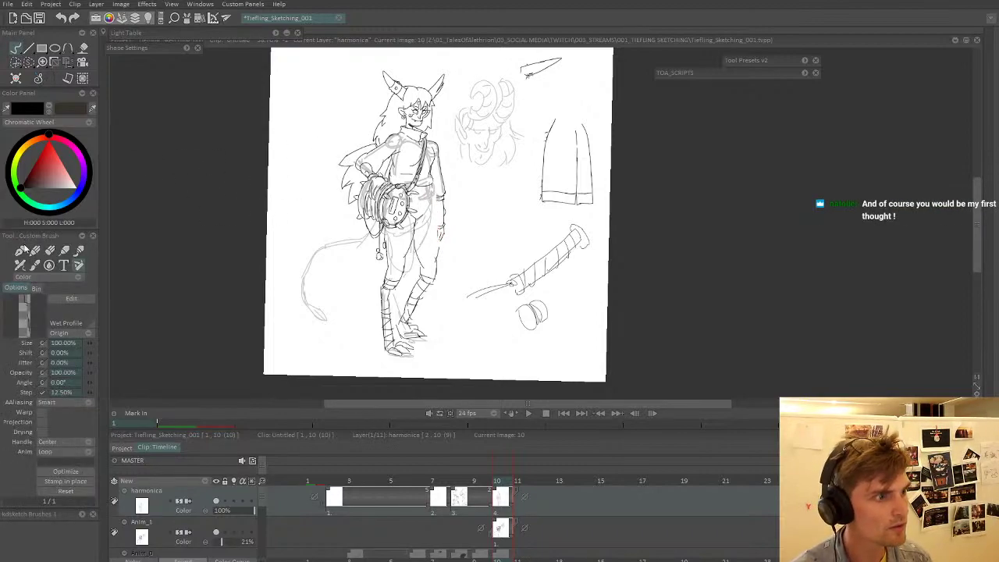
click(22, 250)
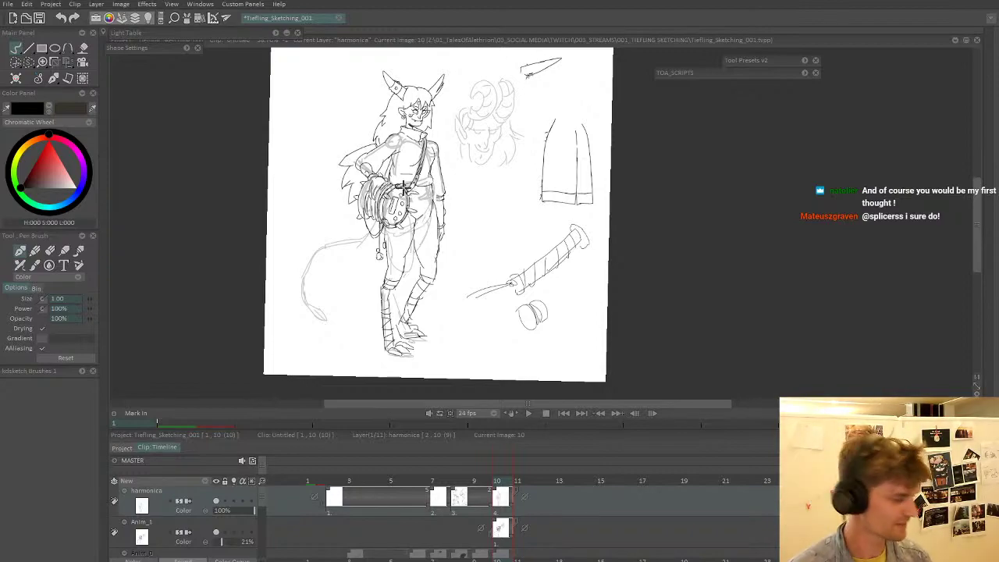
- Trim the lines at the top of the far thigh and ink the buckled belt and fabric folds beside the accordion
key(b)
mouse_move(421, 236)
mouse_down()
mouse_move(412, 224)
mouse_move(424, 221)
mouse_up()
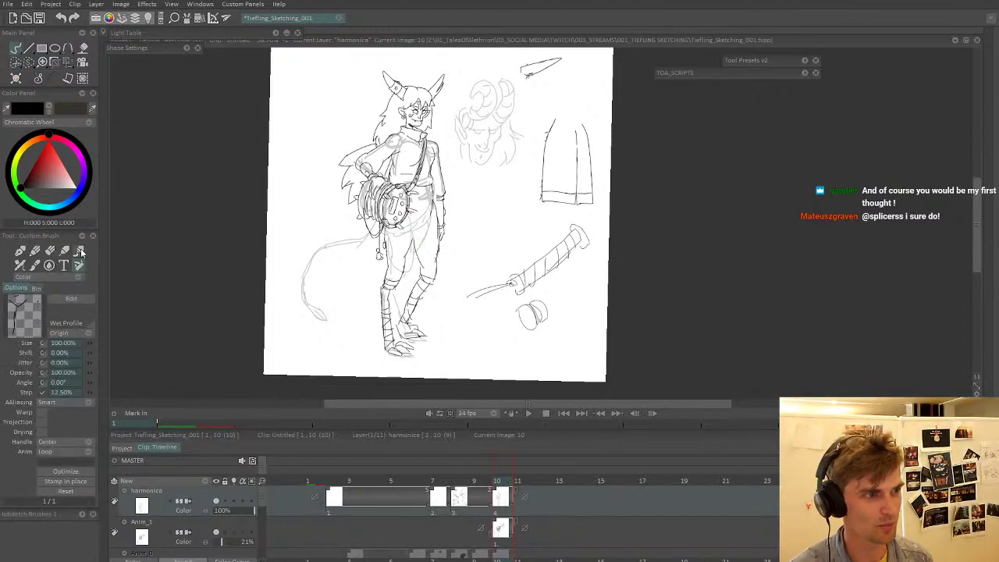
key(b)
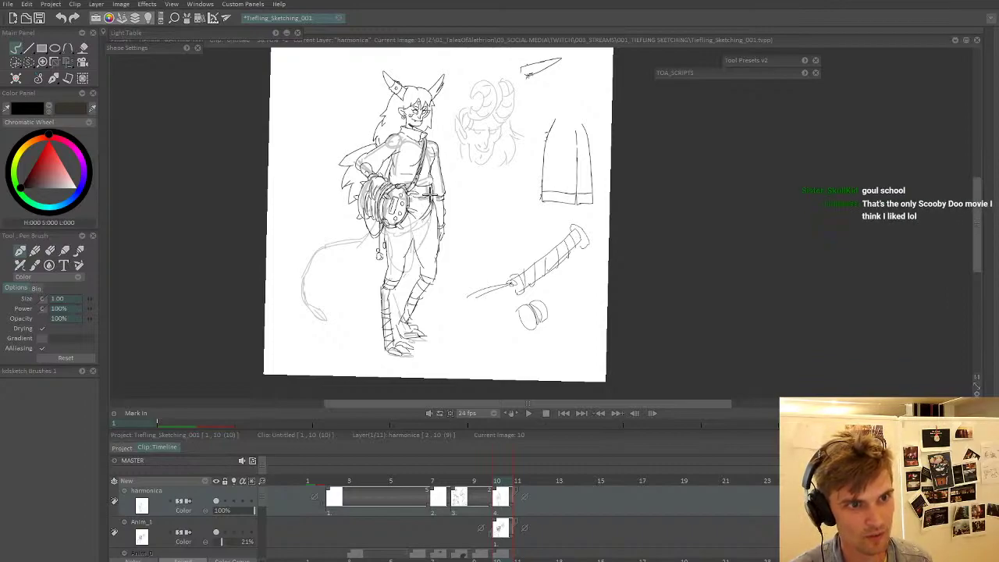
mouse_move(351, 196)
mouse_down()
mouse_move(361, 279)
mouse_move(512, 175)
mouse_up()
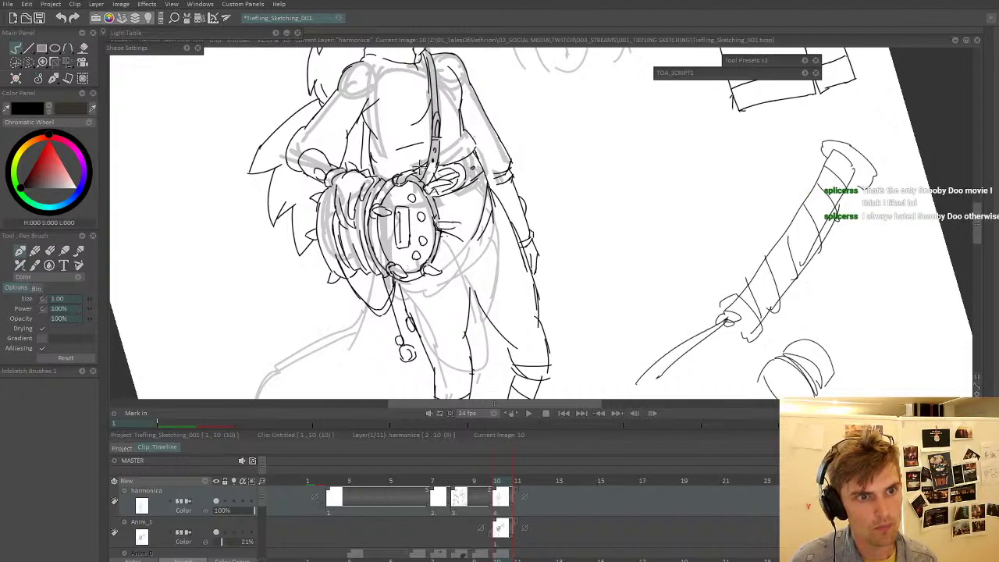
- Ink the long curved outer edge of the tail from behind the accordion down to the base of its tip
scroll(422, 168, down, 3)
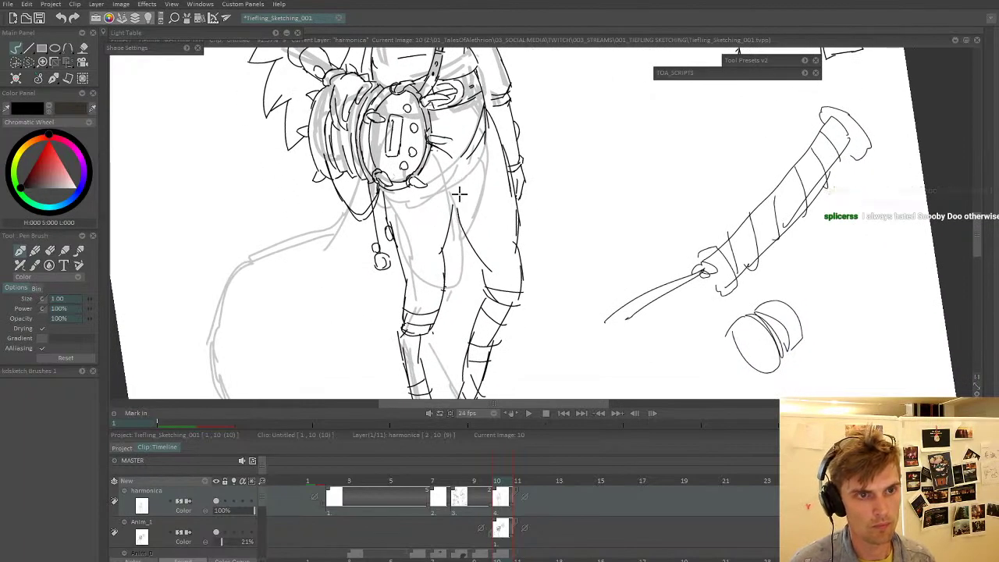
drag(337, 272, 332, 227)
mouse_move(332, 187)
mouse_down()
mouse_move(417, 122)
mouse_move(316, 152)
mouse_move(281, 202)
mouse_up()
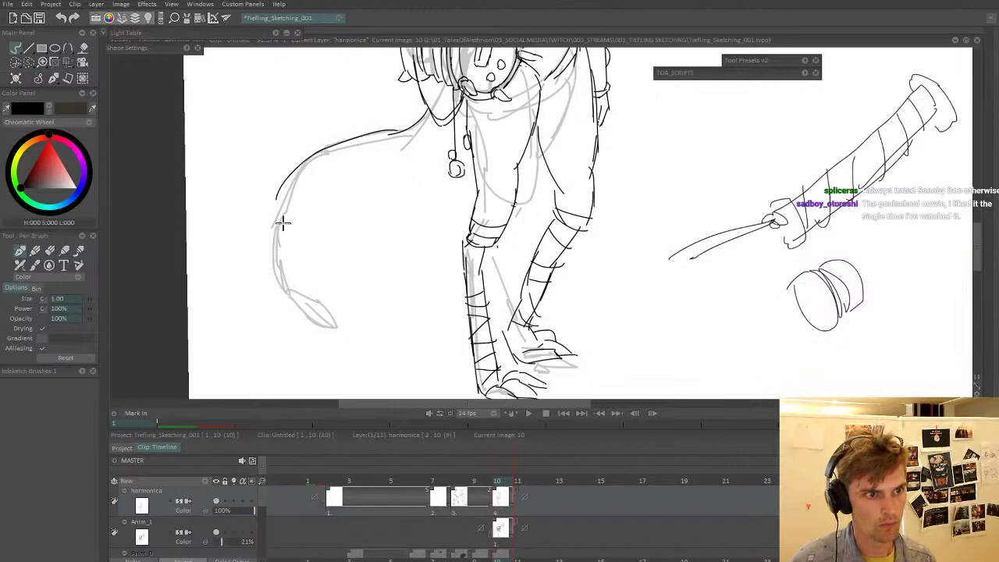
key(ctrl+z)
mouse_move(289, 292)
mouse_down()
mouse_move(269, 199)
mouse_move(303, 154)
mouse_up()
key(space)
drag(236, 194, 288, 337)
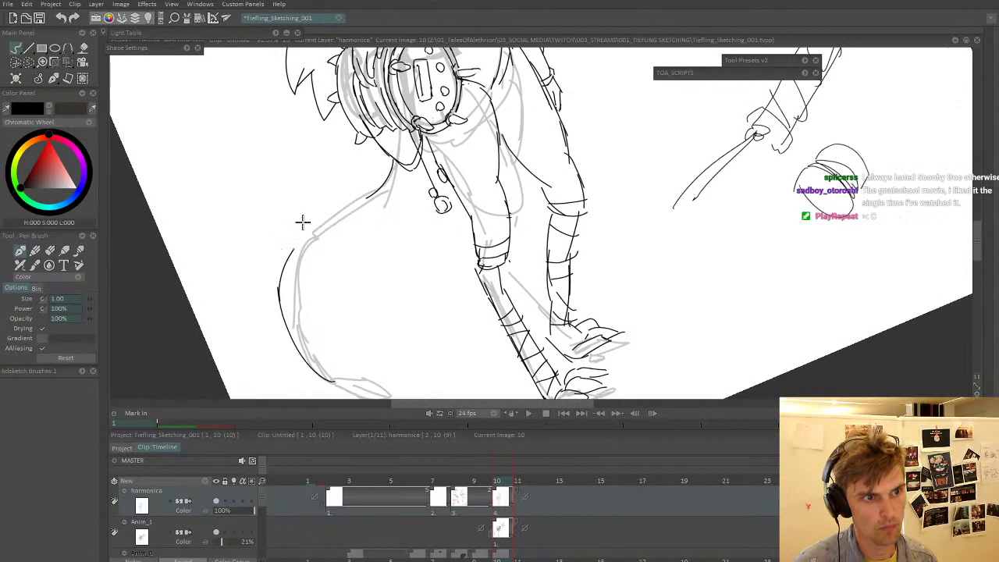
drag(295, 249, 369, 194)
key(ctrl+z)
mouse_move(286, 267)
mouse_down()
mouse_move(310, 230)
mouse_move(374, 193)
mouse_up()
- Ink the tail's inner edge parallel to the outer curve, up to the strap loop under the accordion
drag(235, 320, 231, 238)
drag(303, 318, 281, 263)
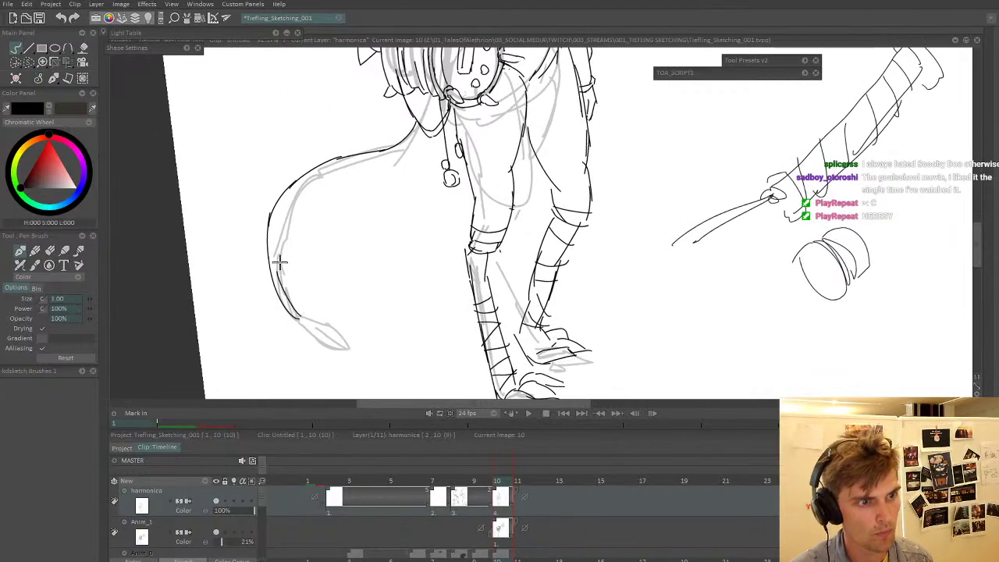
key(space)
drag(268, 227, 286, 302)
mouse_move(305, 343)
mouse_down()
mouse_move(289, 294)
mouse_move(310, 246)
mouse_move(352, 301)
mouse_move(331, 343)
mouse_move(385, 254)
mouse_move(394, 231)
mouse_move(376, 194)
mouse_up()
key(ctrl+z)
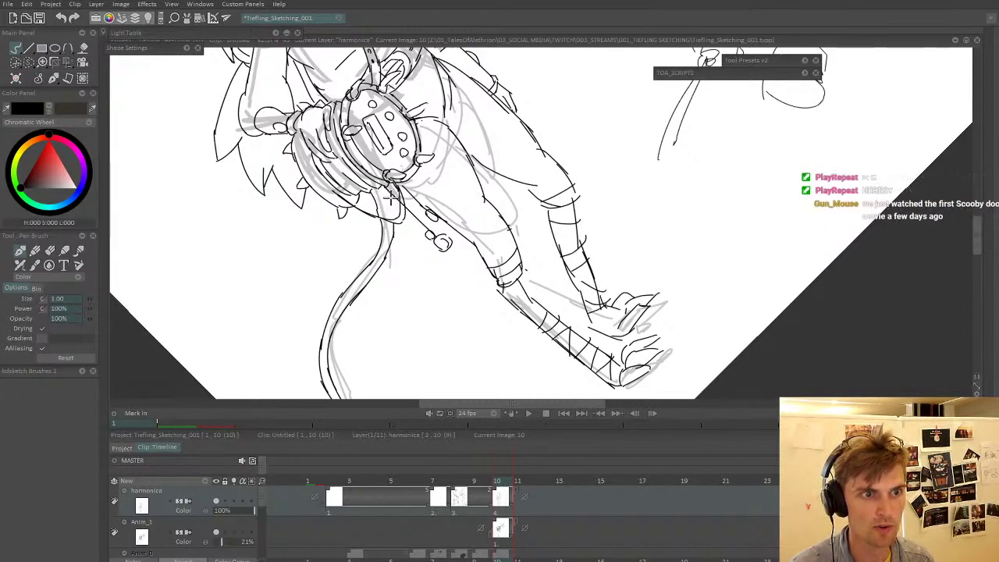
drag(394, 222, 388, 192)
scroll(396, 197, down, 3)
drag(358, 310, 328, 208)
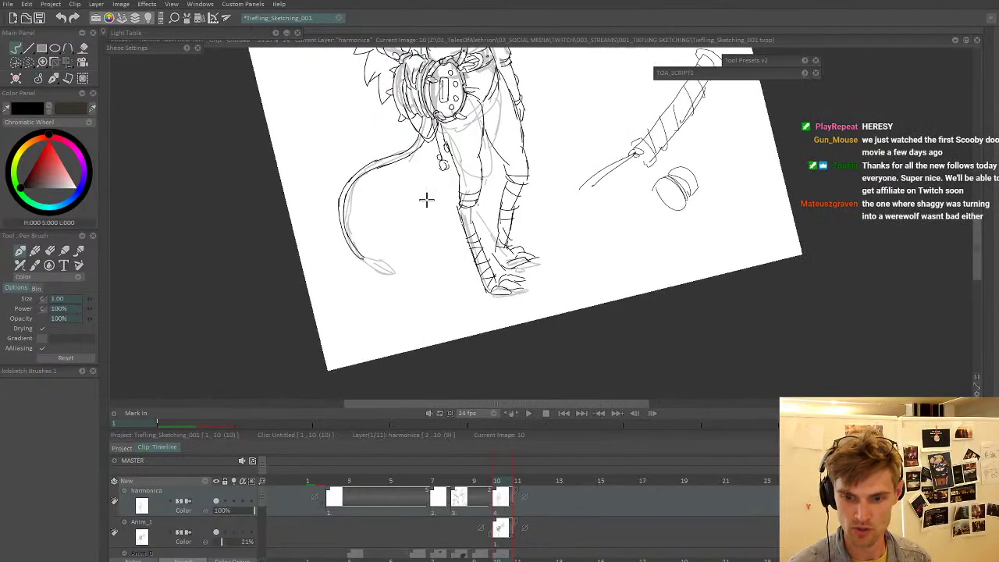
- Try a star-shaped tip at the end of the figure's tail
mouse_move(426, 200)
mouse_down()
mouse_move(397, 208)
mouse_move(371, 305)
mouse_move(312, 297)
mouse_move(312, 332)
mouse_move(310, 309)
mouse_move(326, 312)
mouse_move(323, 350)
mouse_move(267, 330)
mouse_move(269, 303)
mouse_up()
scroll(334, 309, down, 2)
scroll(331, 313, down, 1)
scroll(320, 301, up, 4)
key(ctrl+z)
key(ctrl+z)
scroll(250, 284, down, 3)
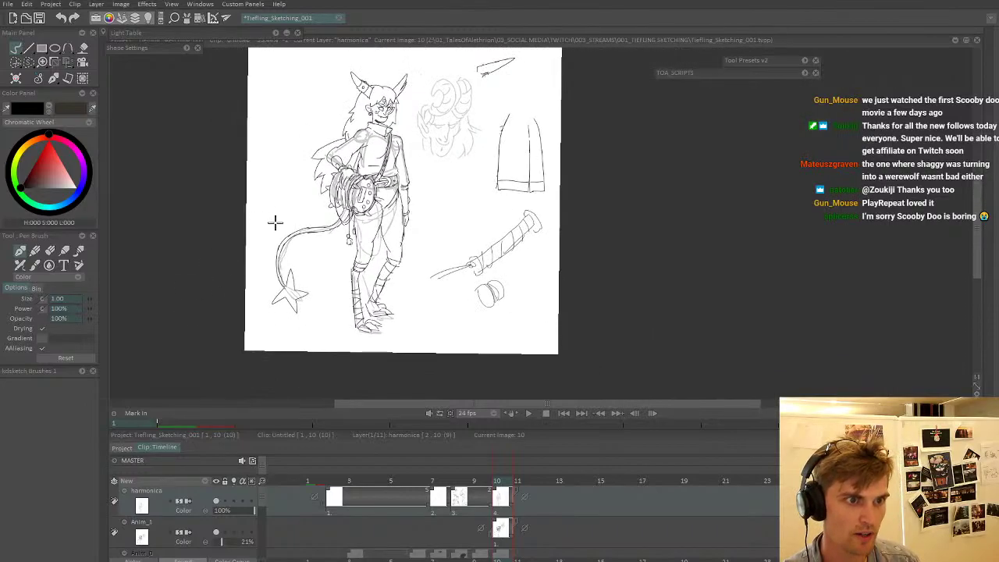
key(ctrl+z)
scroll(277, 303, up, 3)
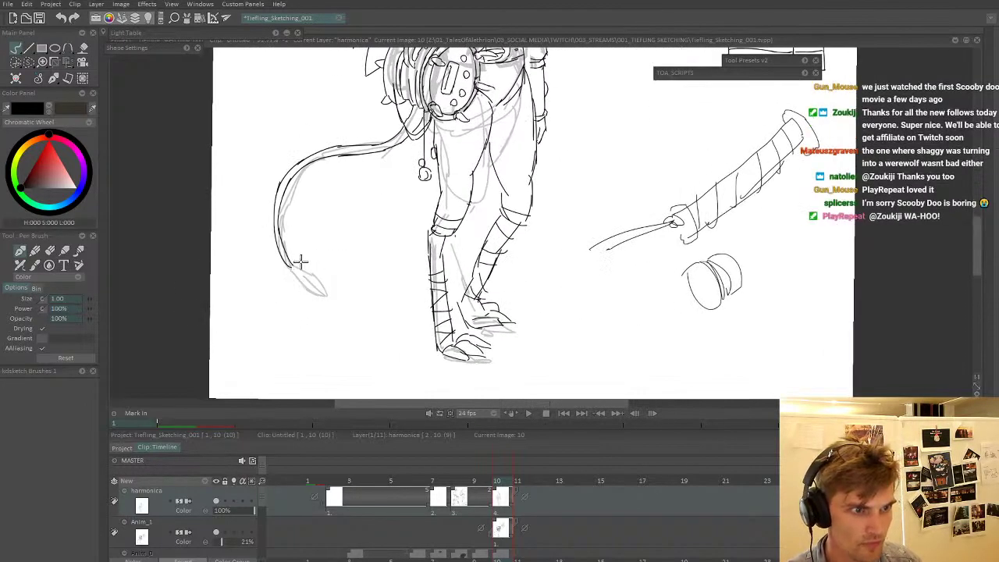
- Hide the Anim_1 rough layer to view the harmonica line art alone
scroll(300, 261, down, 2)
drag(350, 214, 313, 309)
scroll(398, 164, up, 1)
drag(426, 206, 426, 239)
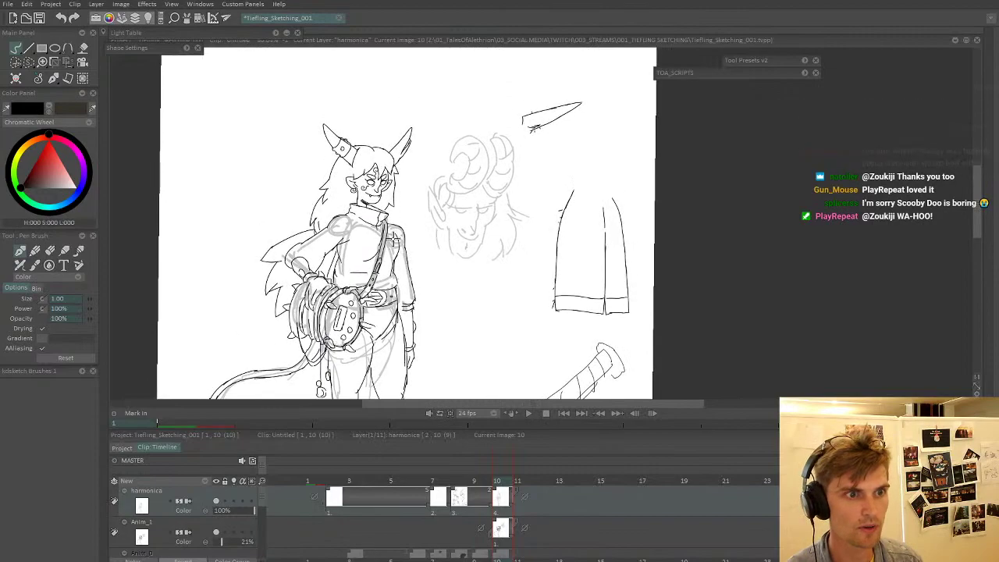
scroll(429, 273, up, 1)
scroll(429, 296, down, 2)
drag(362, 395, 377, 312)
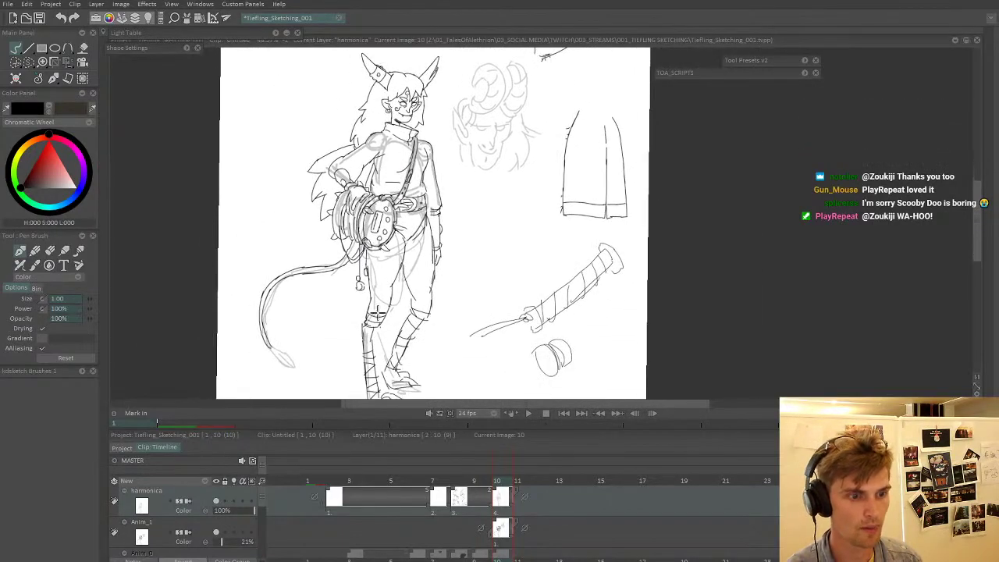
click(216, 532)
scroll(432, 317, down, 1)
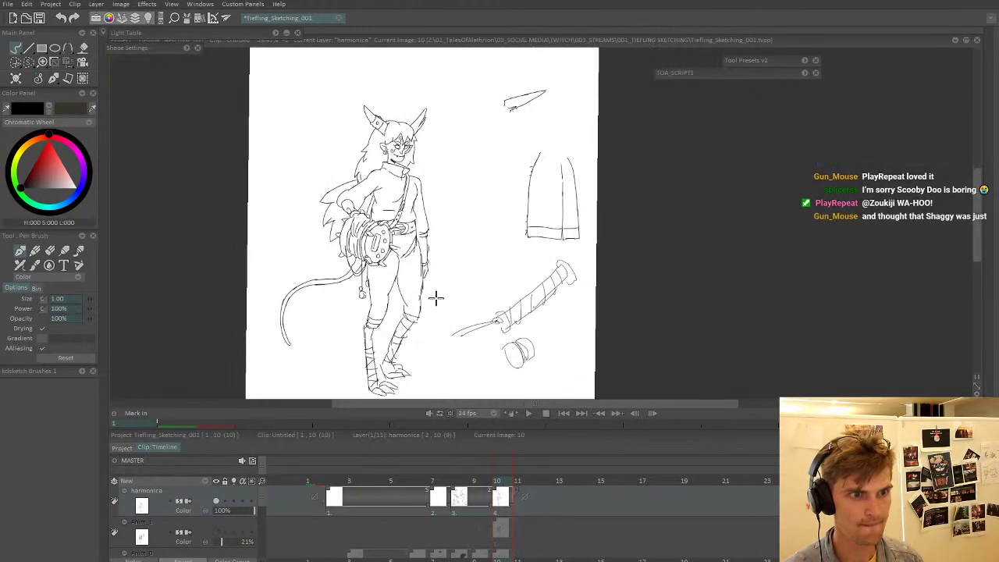
scroll(435, 297, down, 1)
key(b)
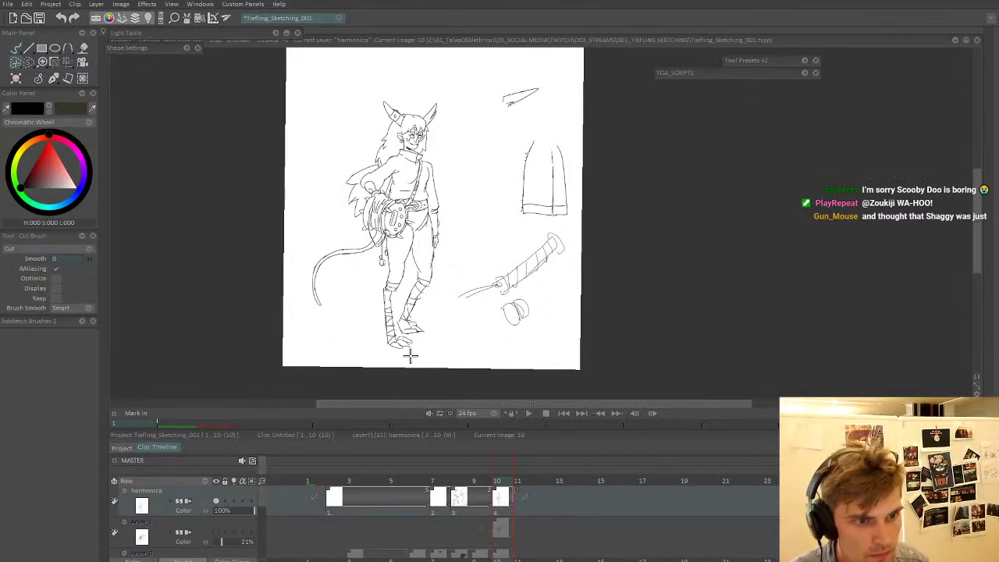
mouse_move(412, 356)
mouse_down()
mouse_move(397, 323)
mouse_move(401, 251)
mouse_move(389, 253)
mouse_move(370, 339)
mouse_up()
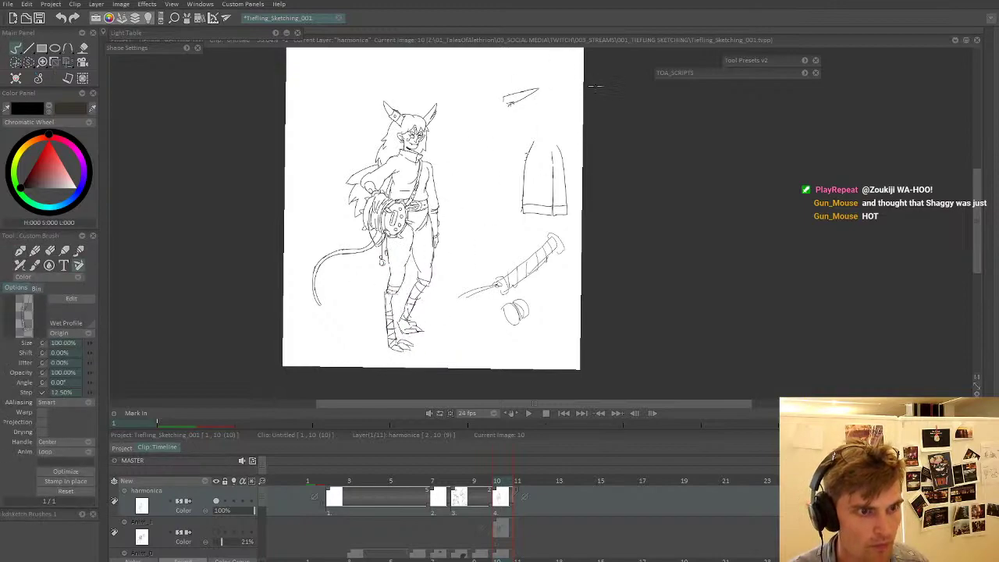
scroll(521, 125, down, 2)
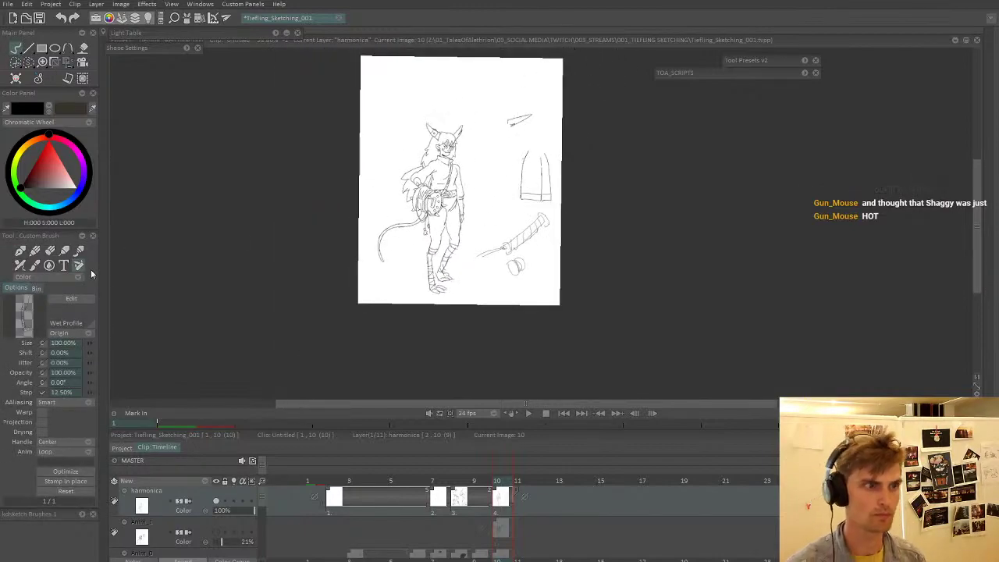
click(20, 251)
drag(503, 273, 477, 294)
scroll(488, 289, up, 2)
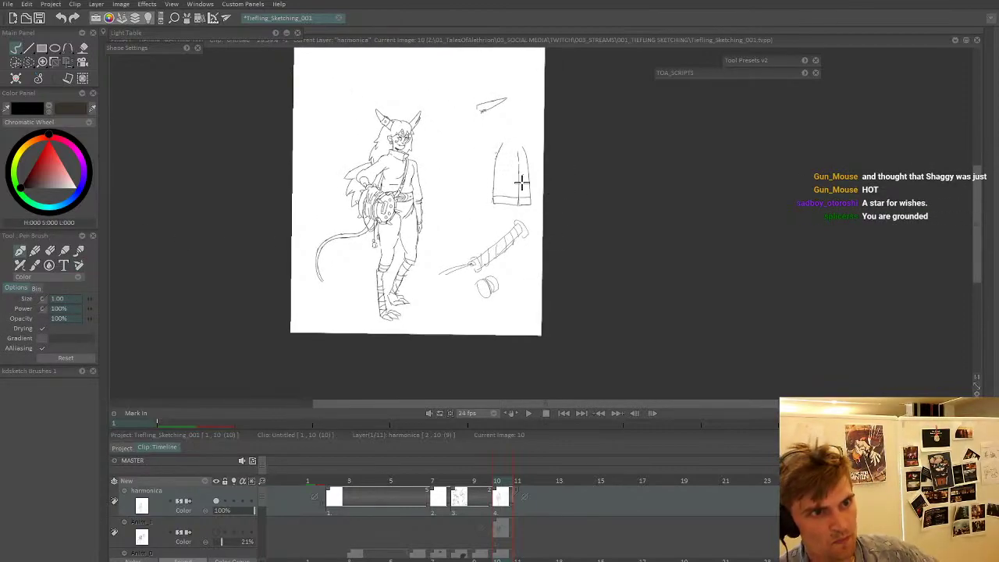
- Remove the blade, cape, wrapped handle and spool sketches beside the figure from the harmonica layer using the Cut Brush
key(w)
mouse_move(540, 297)
mouse_down()
mouse_move(456, 308)
mouse_move(430, 279)
mouse_move(451, 243)
mouse_up()
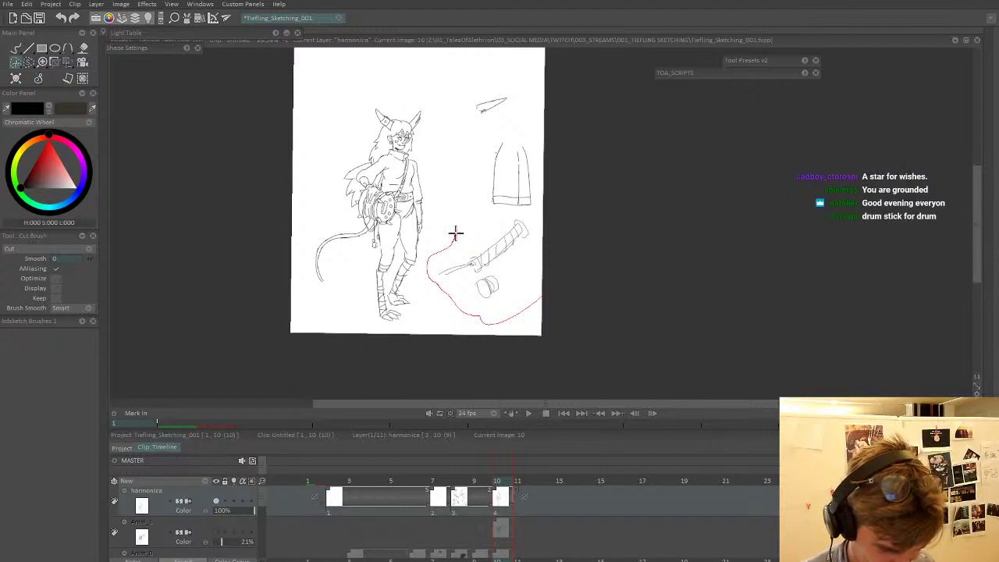
mouse_move(460, 218)
mouse_down()
mouse_move(544, 73)
mouse_move(559, 286)
mouse_up()
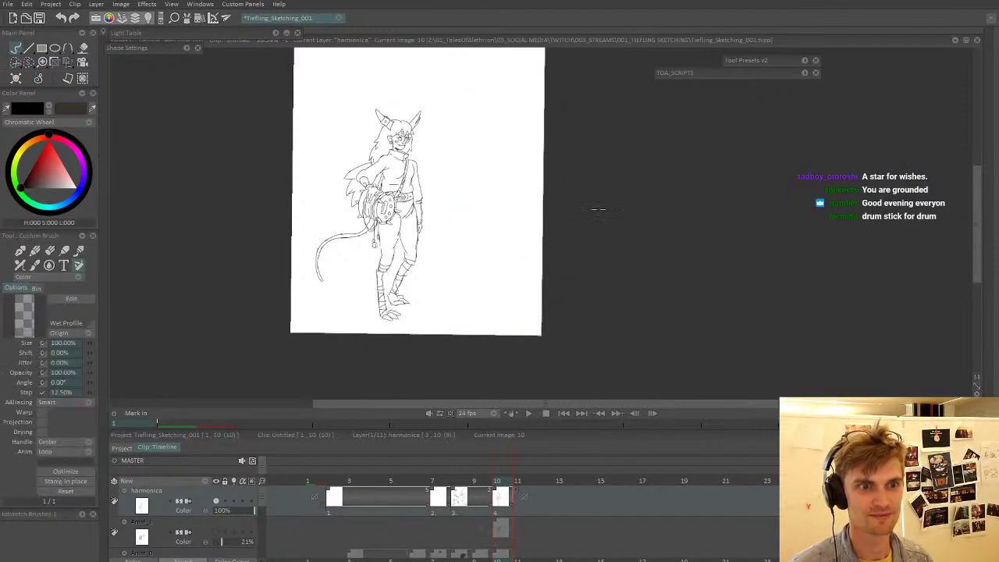
- Show the Anim_1 rough layer again and try to cut out the far leg's knee area on it
click(219, 538)
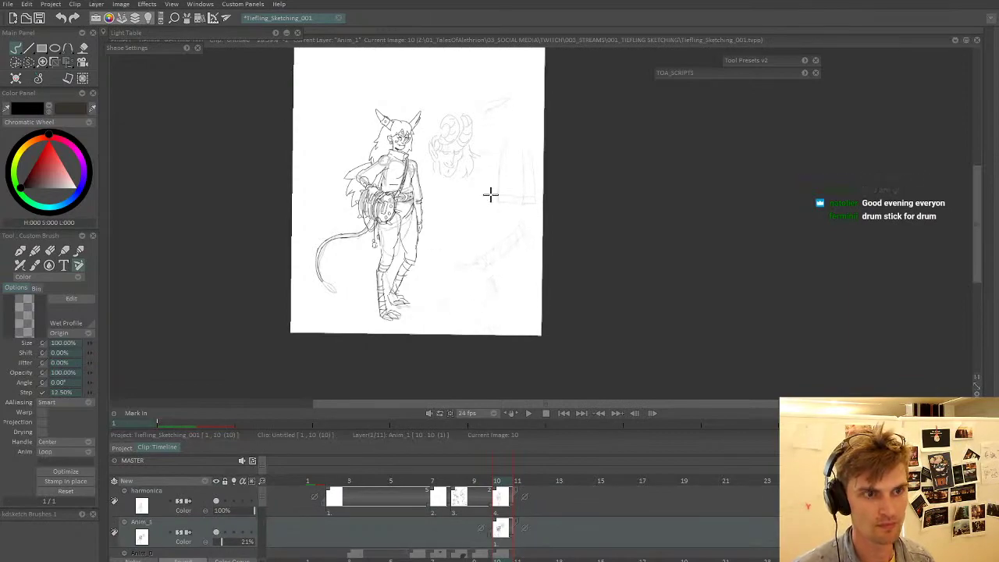
key(b)
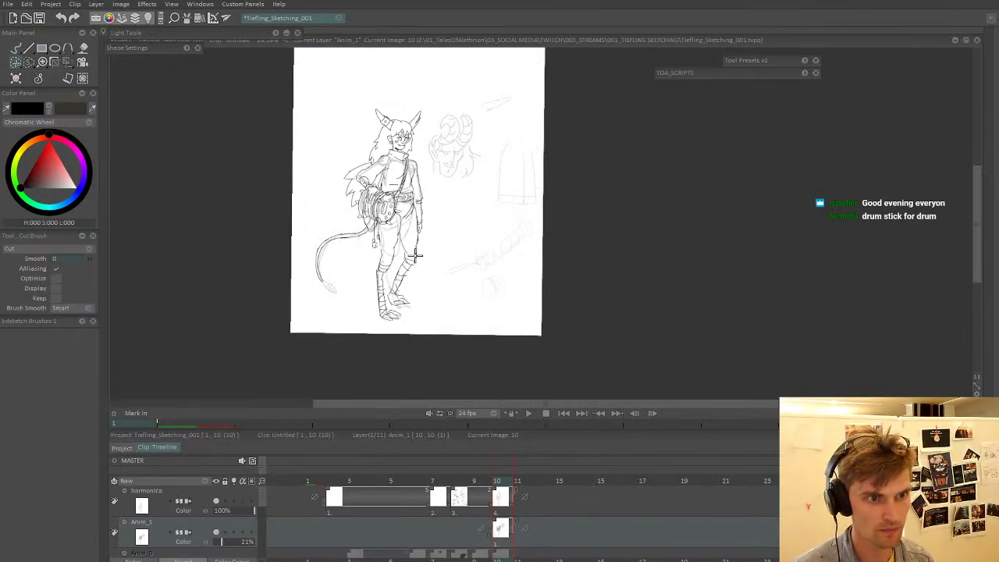
scroll(416, 255, up, 2)
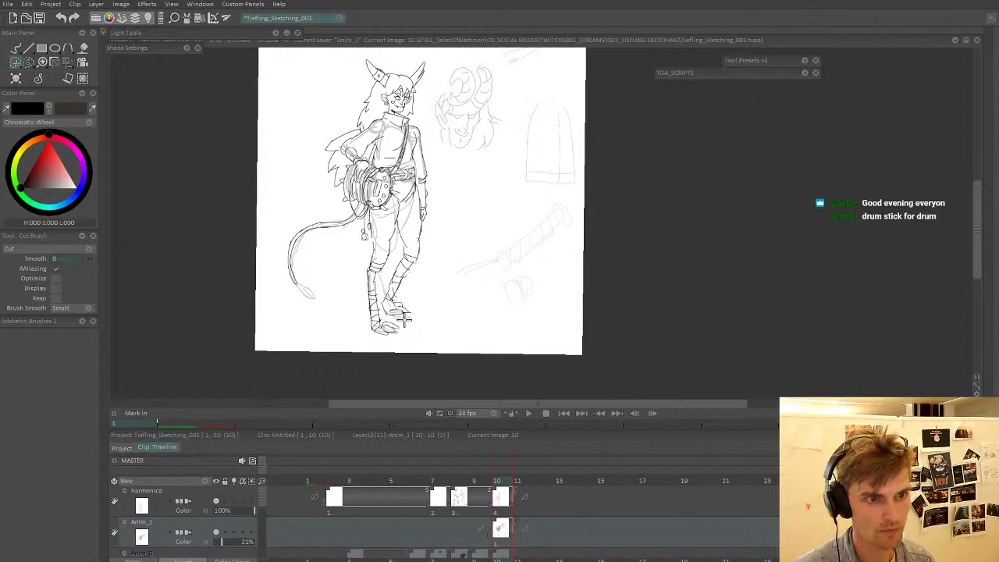
mouse_move(416, 271)
mouse_down()
mouse_move(398, 251)
mouse_move(433, 243)
mouse_up()
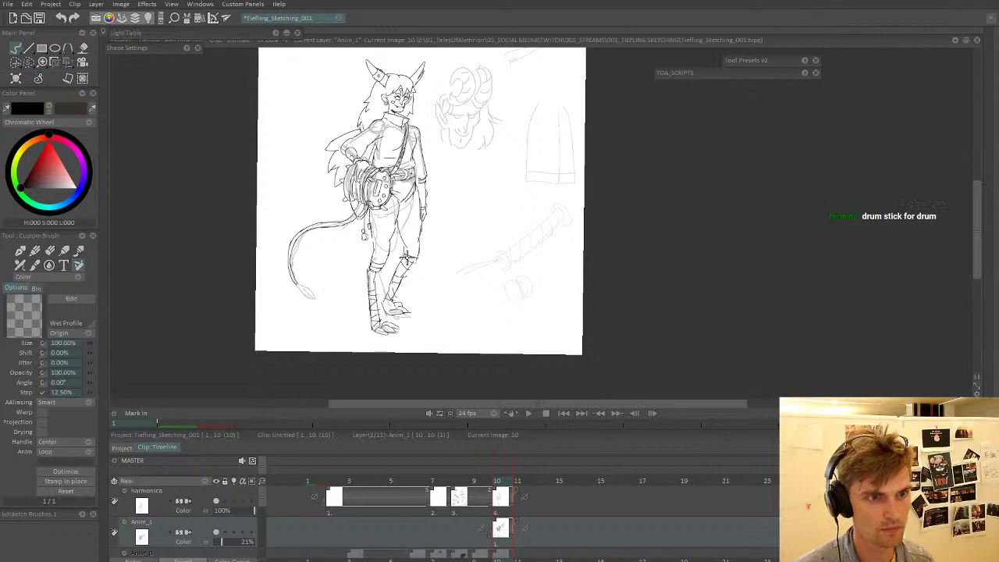
scroll(405, 260, up, 1)
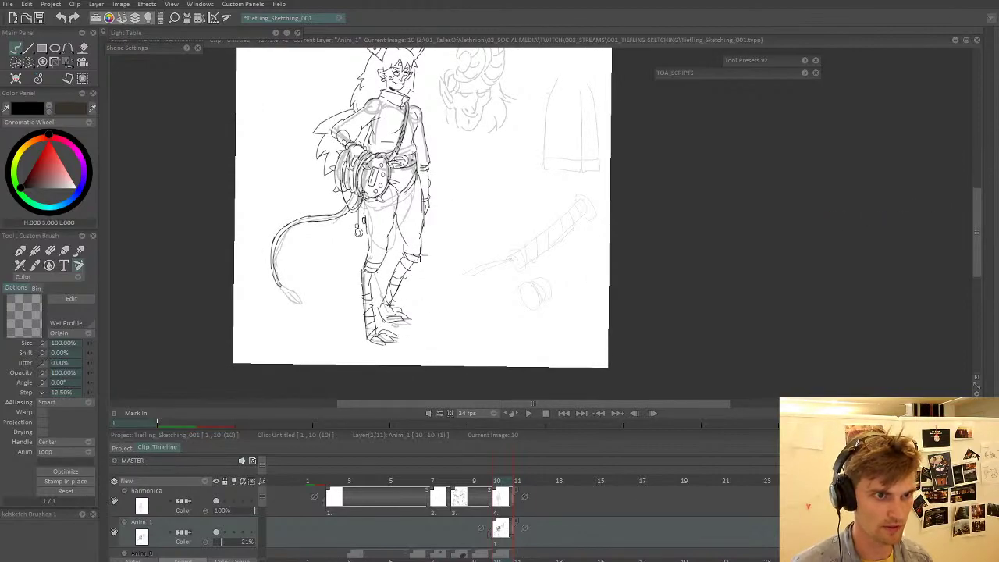
- Cut the knee section of the figure's far leg out of the harmonica layer
key(Up)
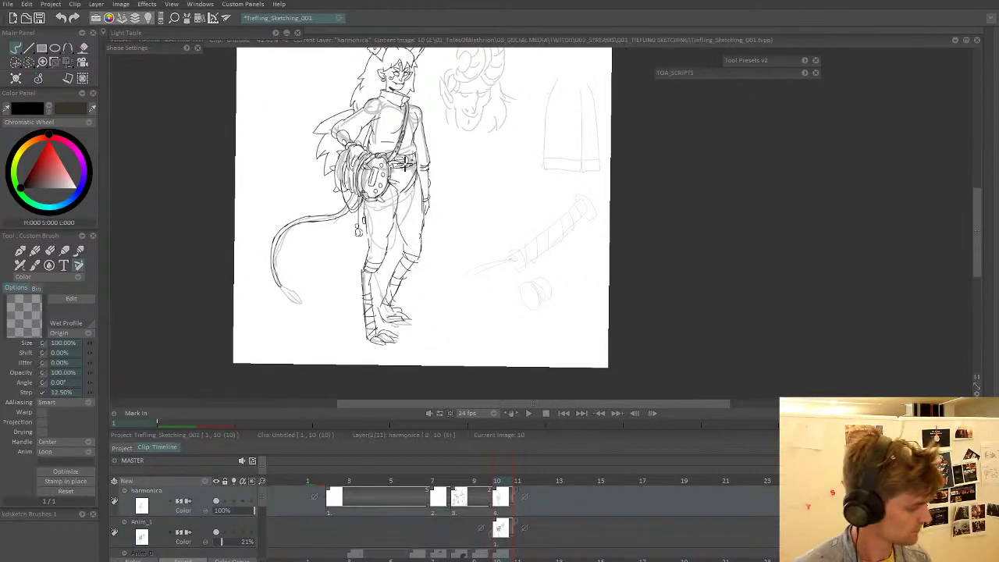
click(406, 162)
key(w)
mouse_move(419, 272)
mouse_down()
mouse_move(397, 253)
mouse_move(430, 257)
mouse_up()
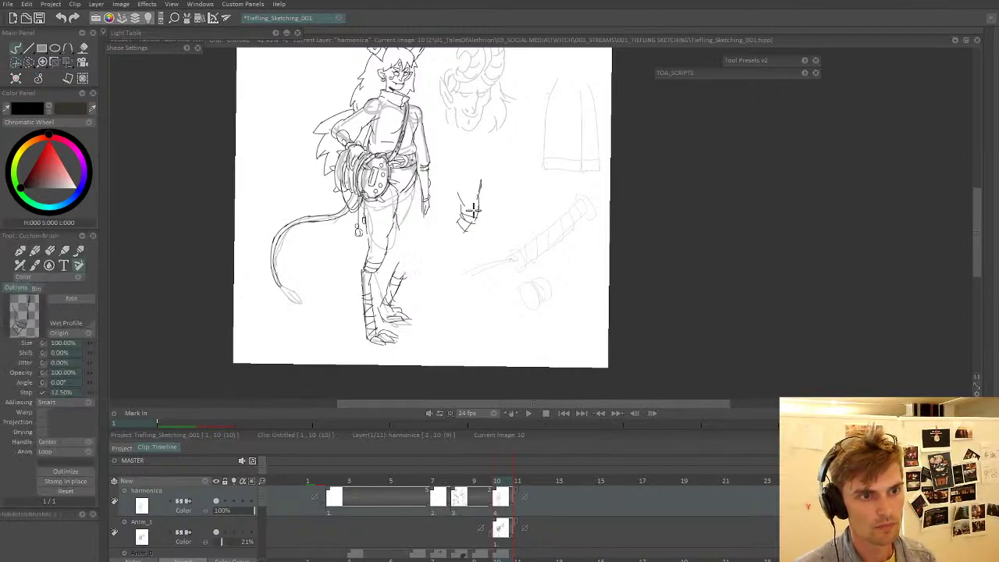
- Flip the canvas view horizontally, and cut out the far lower leg and foot to place them slightly farther from the body
key(x)
key(x)
key(x)
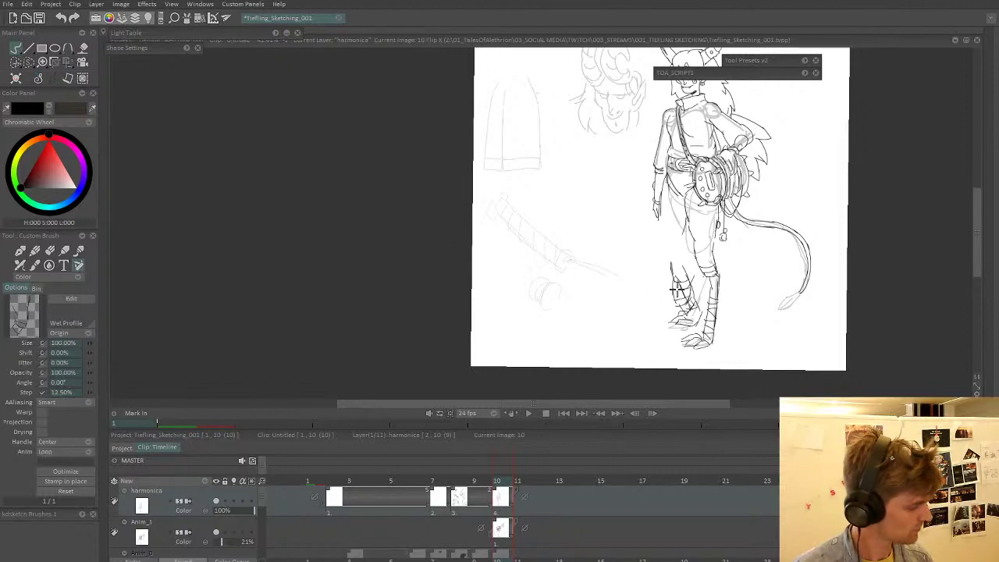
key(w)
mouse_move(695, 265)
mouse_down()
mouse_move(674, 258)
mouse_move(673, 338)
mouse_move(699, 332)
mouse_move(699, 289)
mouse_up()
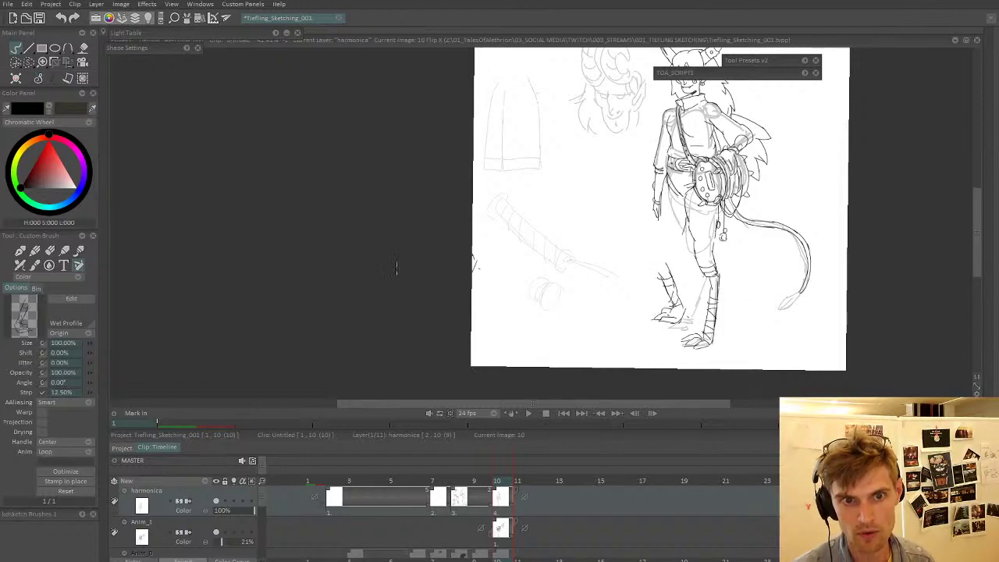
- Draw a new outer thigh line and knee cuff for the far leg with the Pen Brush
click(35, 249)
drag(641, 191, 480, 237)
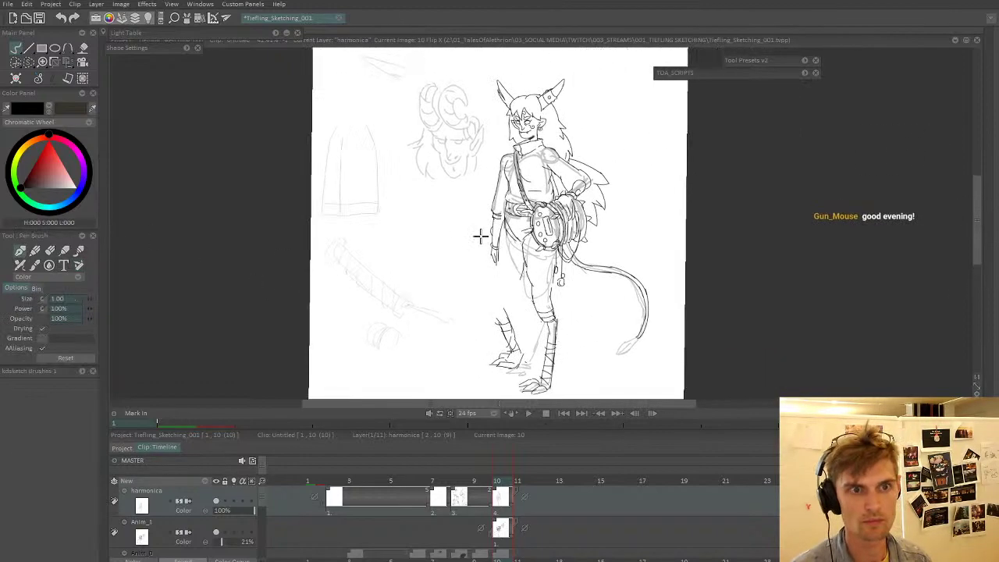
drag(541, 259, 533, 257)
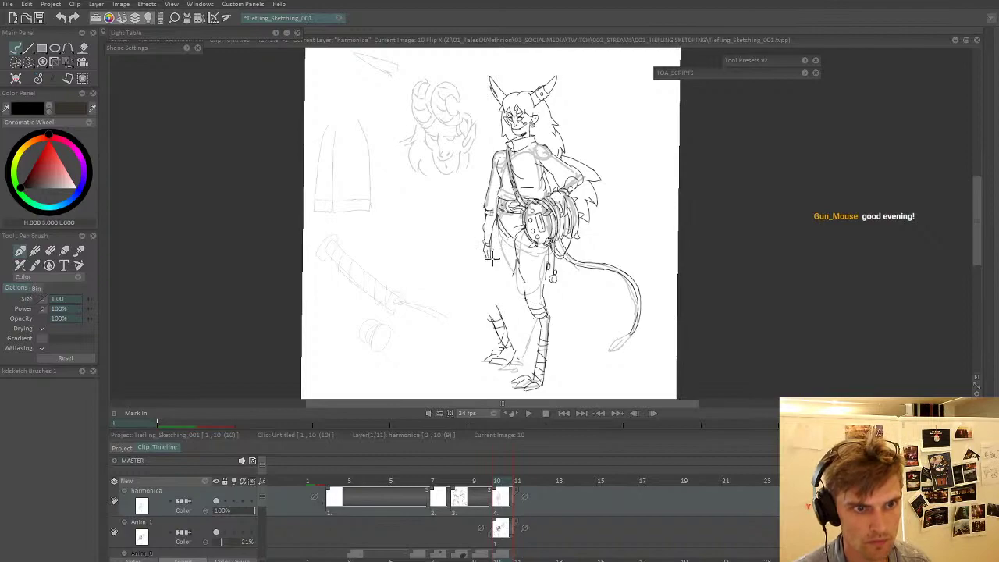
click(53, 78)
drag(495, 261, 496, 234)
click(35, 250)
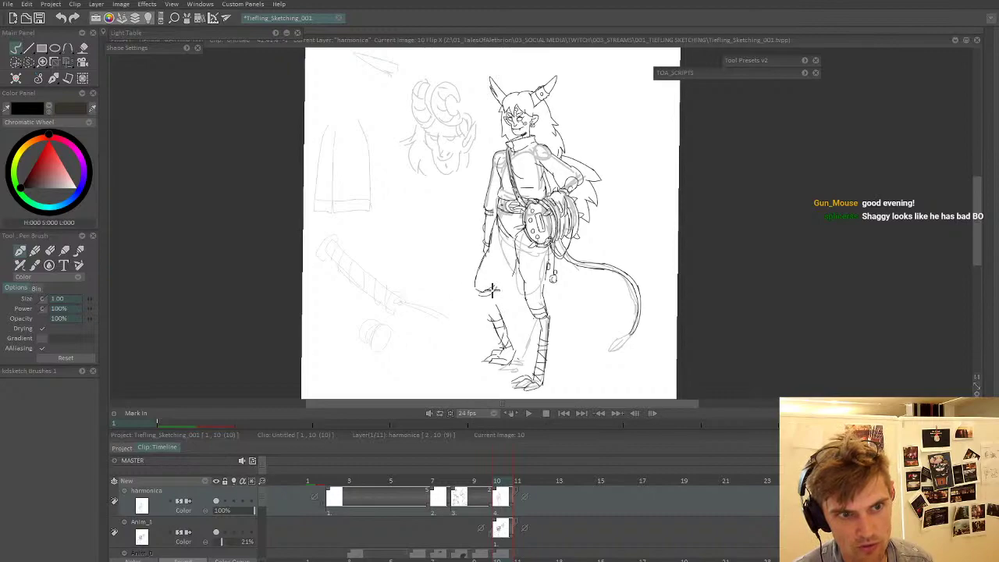
- Sketch a rough animal-style leg study in the empty area beside the figure, and cut it away again
drag(383, 215, 417, 265)
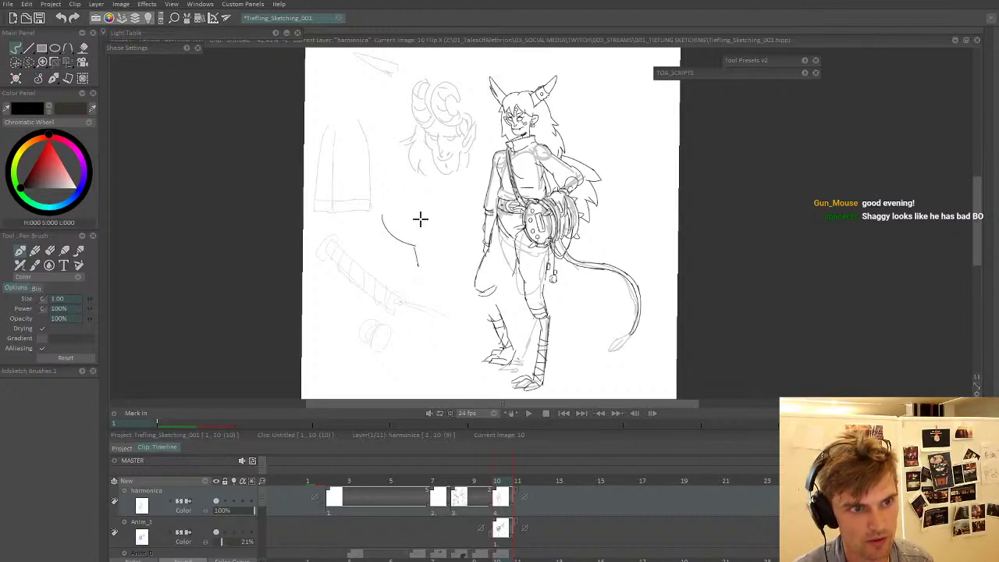
mouse_move(414, 210)
mouse_down()
mouse_move(441, 250)
mouse_move(418, 309)
mouse_up()
mouse_move(419, 268)
mouse_down()
mouse_move(401, 322)
mouse_move(378, 339)
mouse_move(410, 334)
mouse_move(422, 292)
mouse_up()
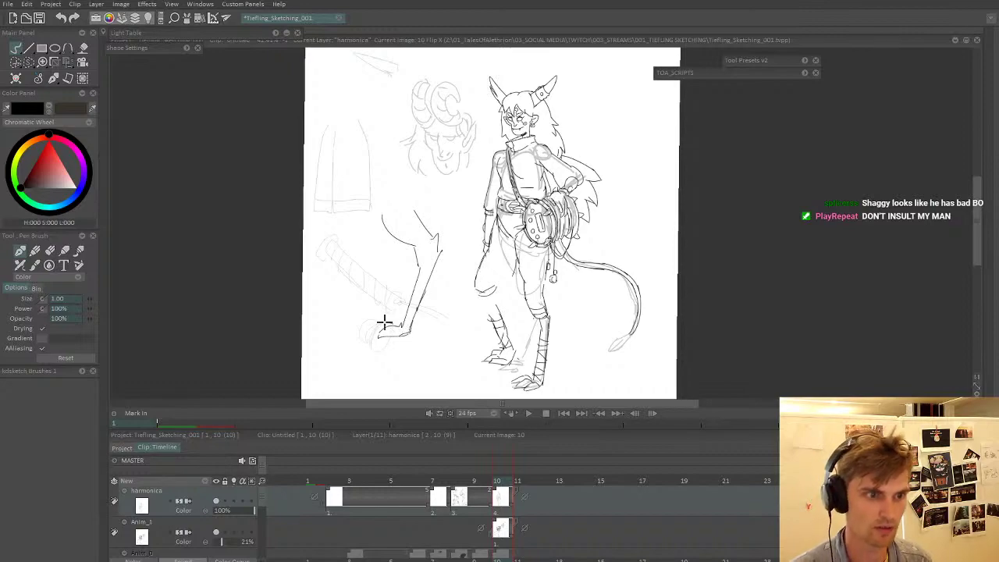
drag(428, 195, 413, 232)
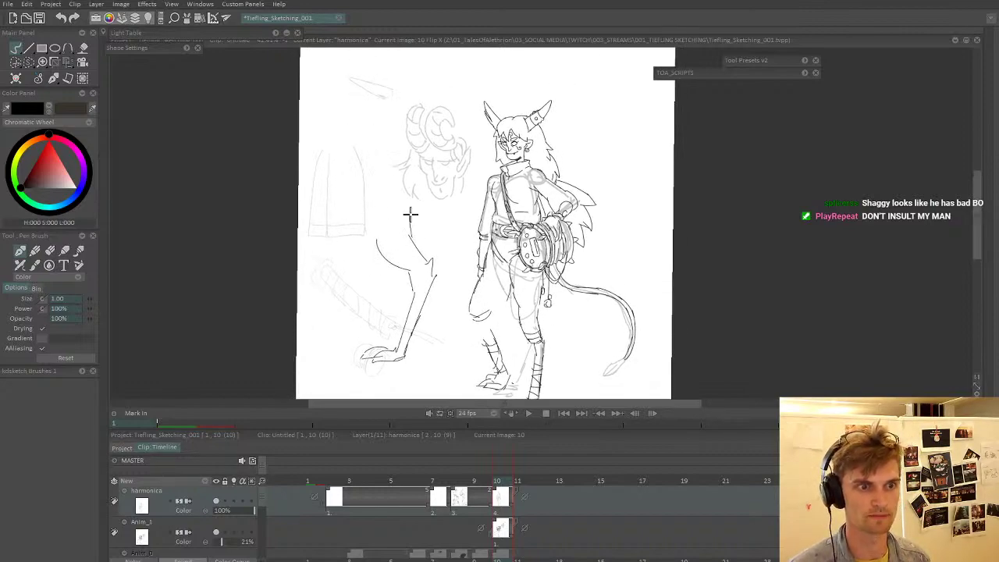
scroll(411, 213, down, 2)
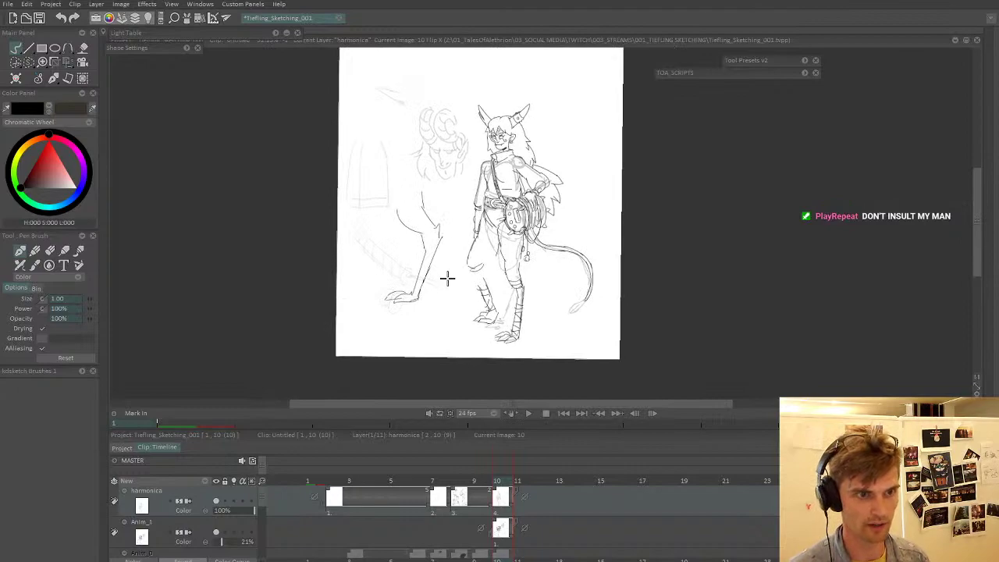
key(b)
mouse_move(439, 297)
mouse_down()
mouse_move(452, 221)
mouse_move(436, 306)
mouse_up()
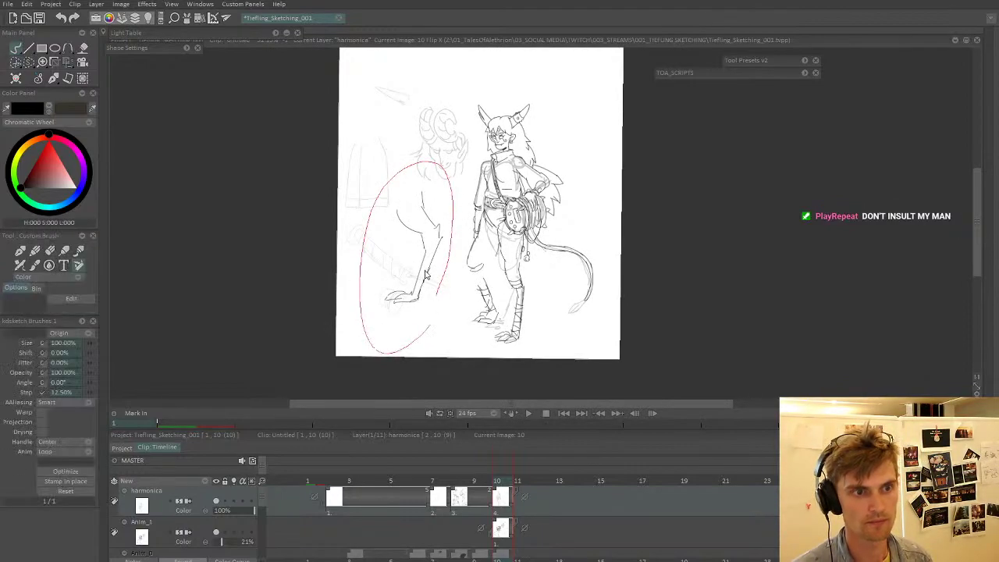
click(19, 253)
- Cut away the upper part of the far leg's old shin and wrappings above the ankle
scroll(517, 261, up, 4)
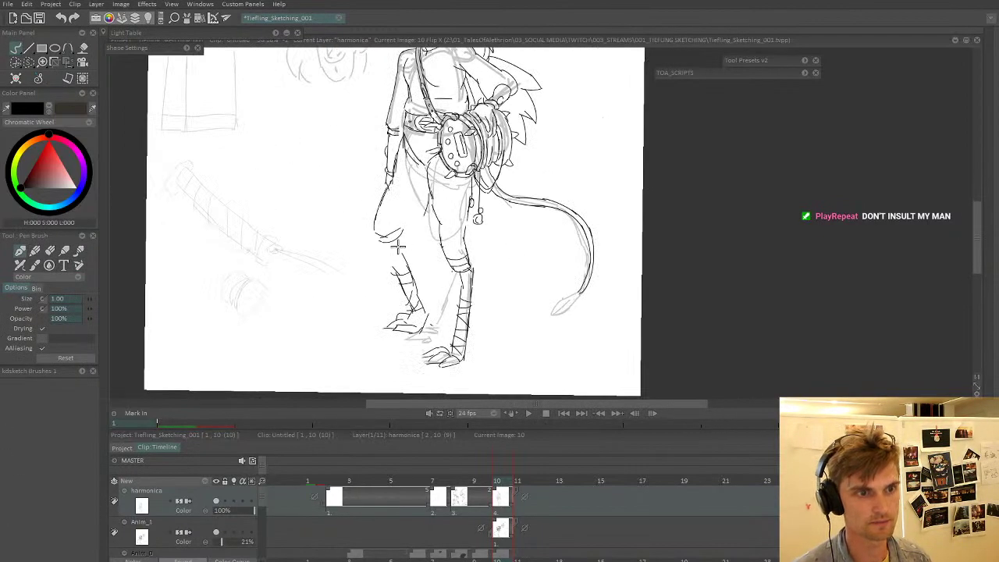
key(b)
mouse_move(429, 261)
mouse_down()
mouse_move(383, 254)
mouse_move(417, 244)
mouse_move(403, 285)
mouse_up()
- Draw new shin and calf lines joining the far foot to the knee cuff, and add the inner thigh line
click(19, 250)
drag(392, 321, 389, 304)
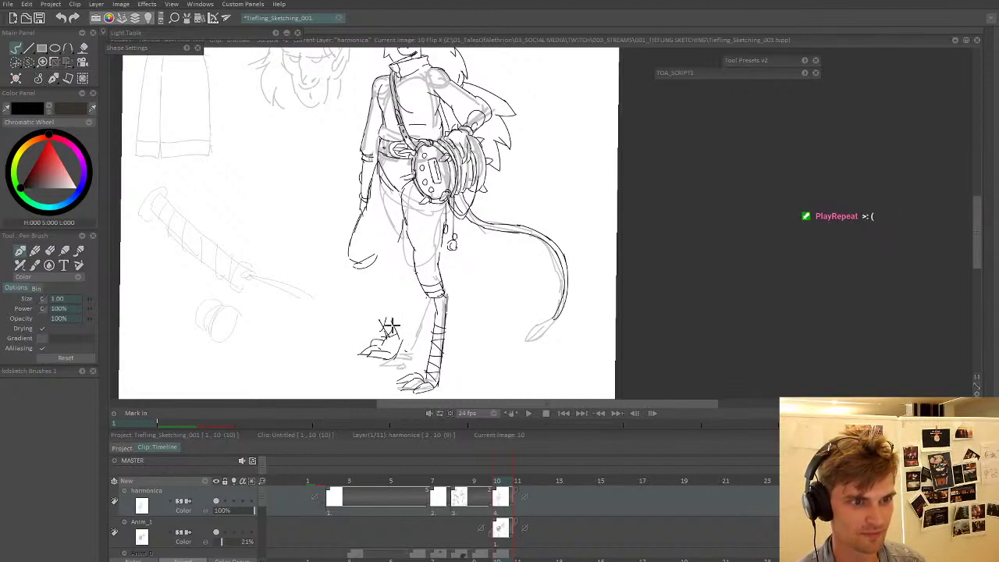
drag(390, 326, 374, 262)
drag(381, 324, 367, 290)
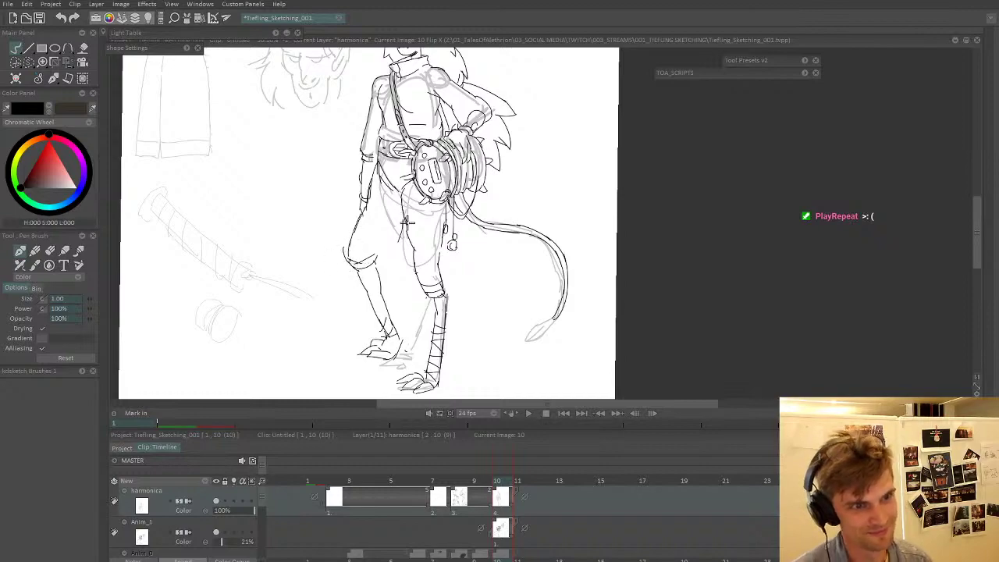
mouse_move(373, 258)
mouse_down()
mouse_move(405, 229)
mouse_move(386, 236)
mouse_move(441, 267)
mouse_up()
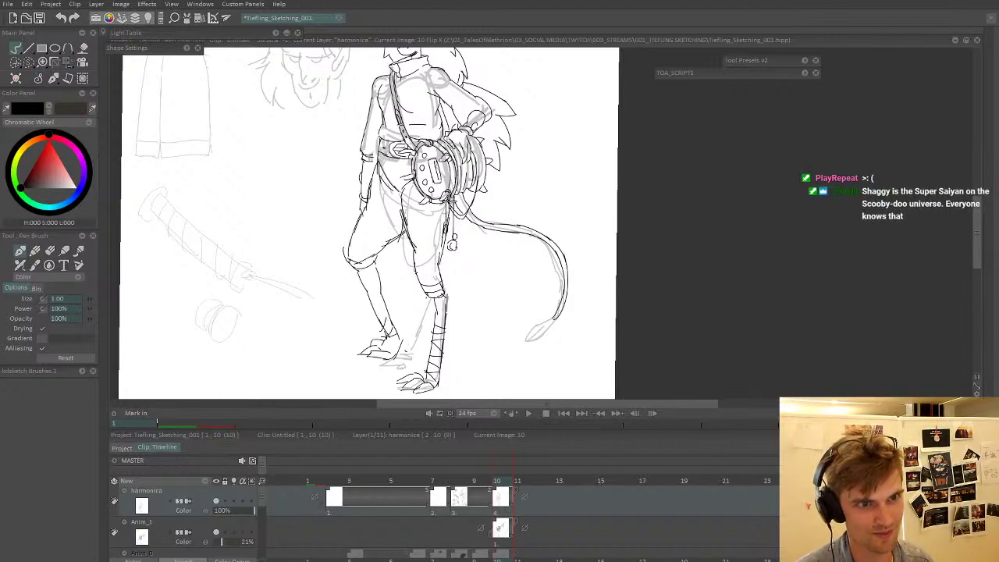
scroll(437, 226, down, 3)
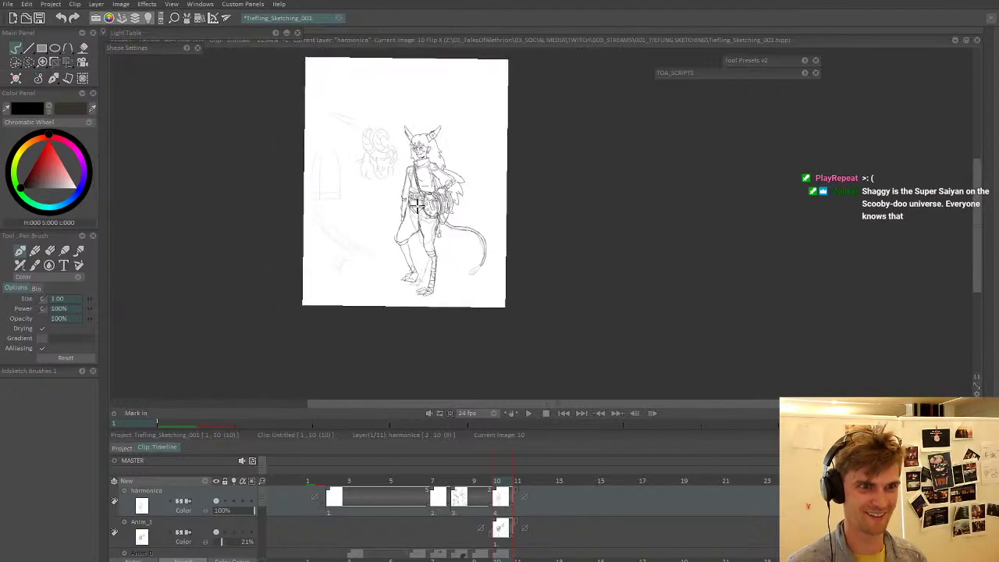
scroll(423, 216, up, 1)
scroll(423, 215, up, 3)
scroll(423, 216, down, 3)
scroll(400, 322, up, 2)
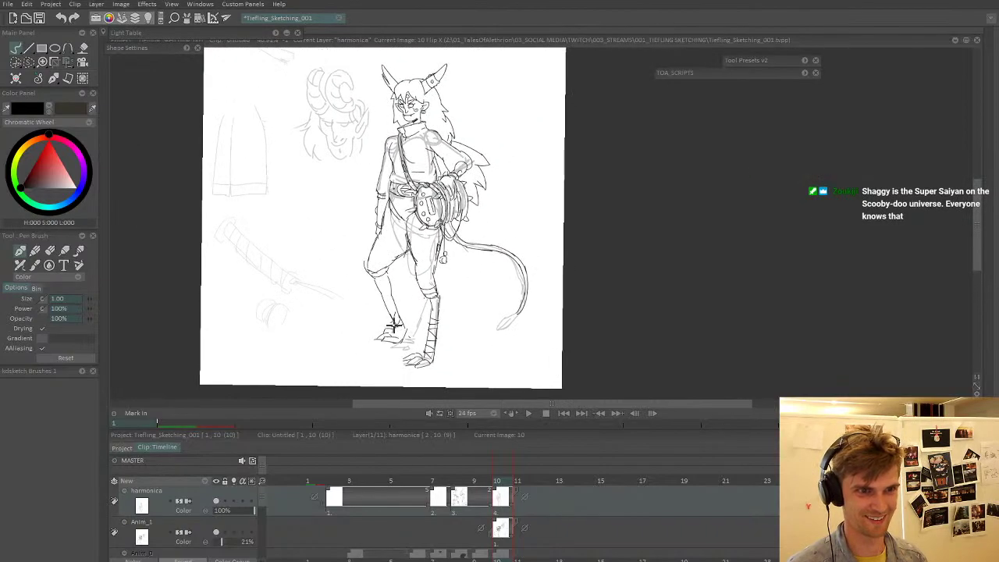
scroll(420, 343, up, 2)
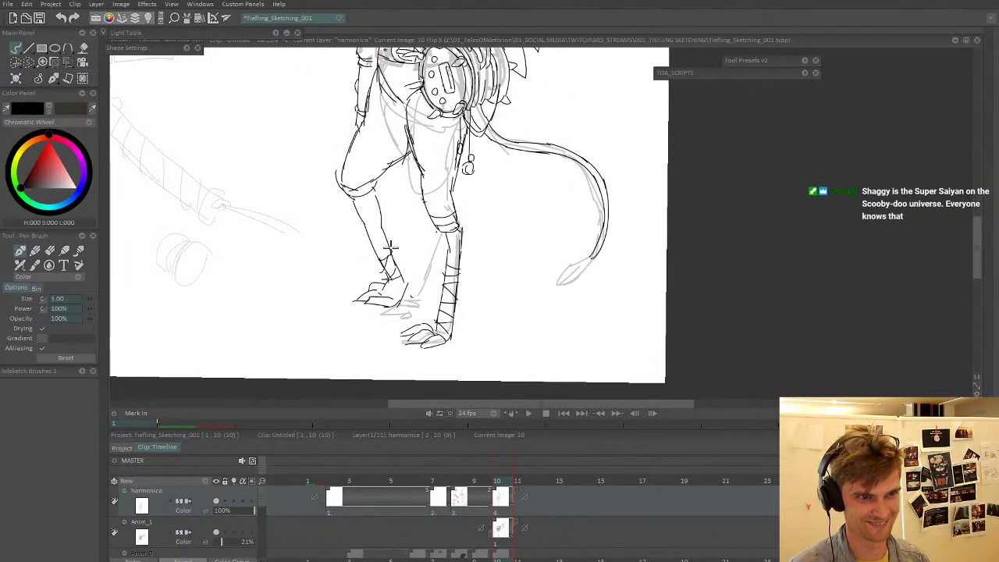
- Draw crossed wrappings down the far leg's shin, then cut and redraw the lines of its foot and toes
mouse_move(367, 235)
mouse_down()
mouse_move(383, 229)
mouse_move(375, 208)
mouse_up()
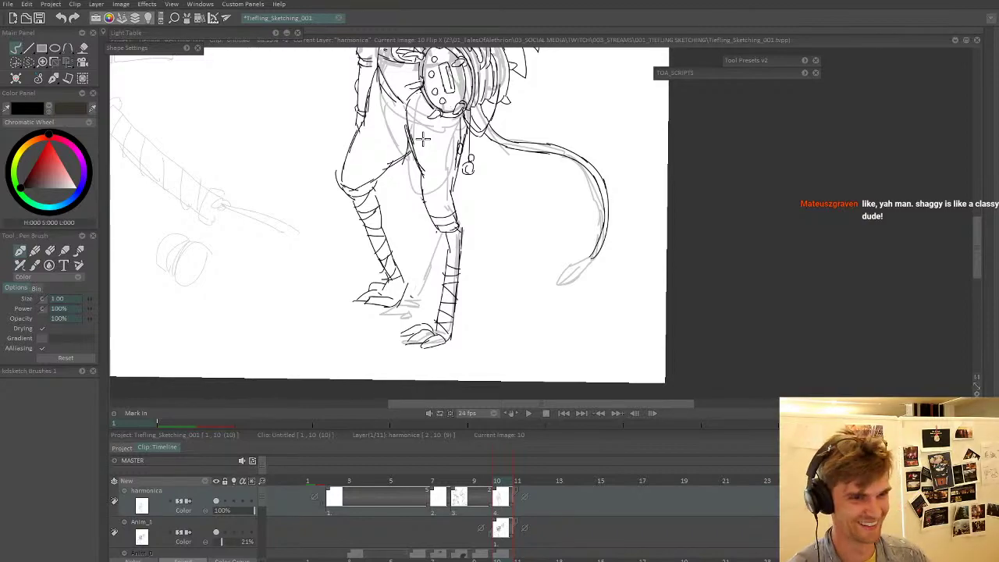
key(b)
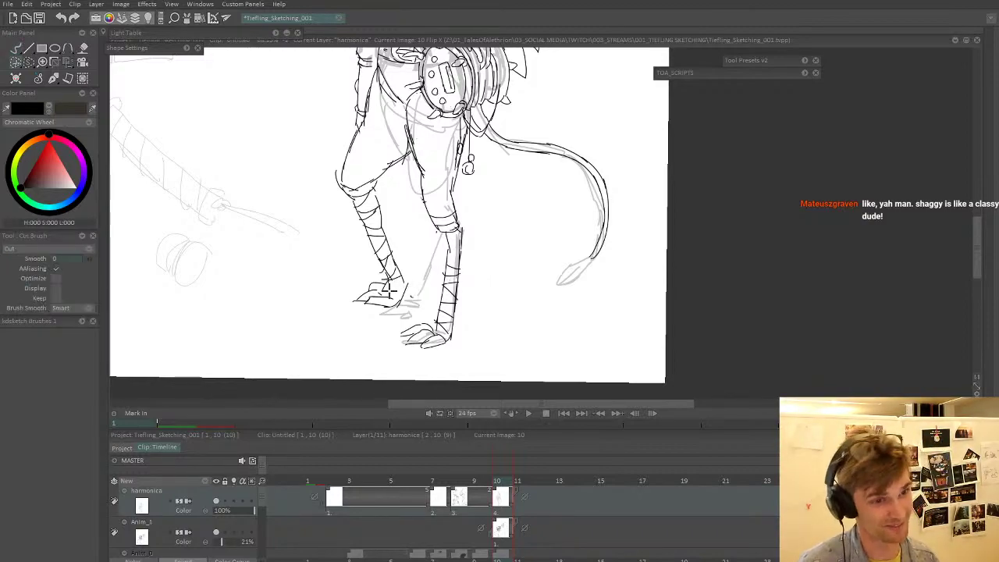
drag(388, 288, 365, 291)
key(b)
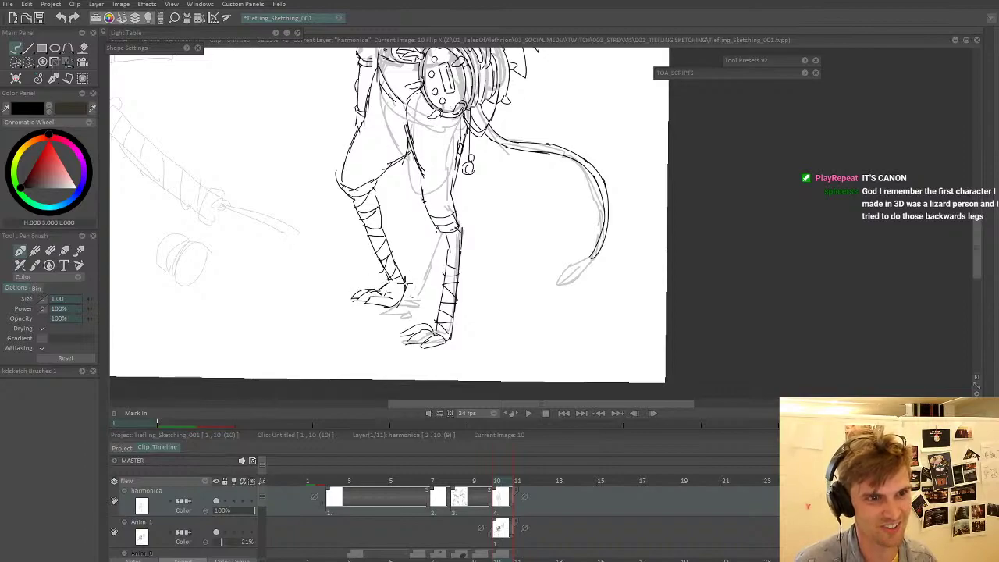
- Draw a five-pointed star at the end of the tail with the Pen Brush
scroll(404, 283, down, 3)
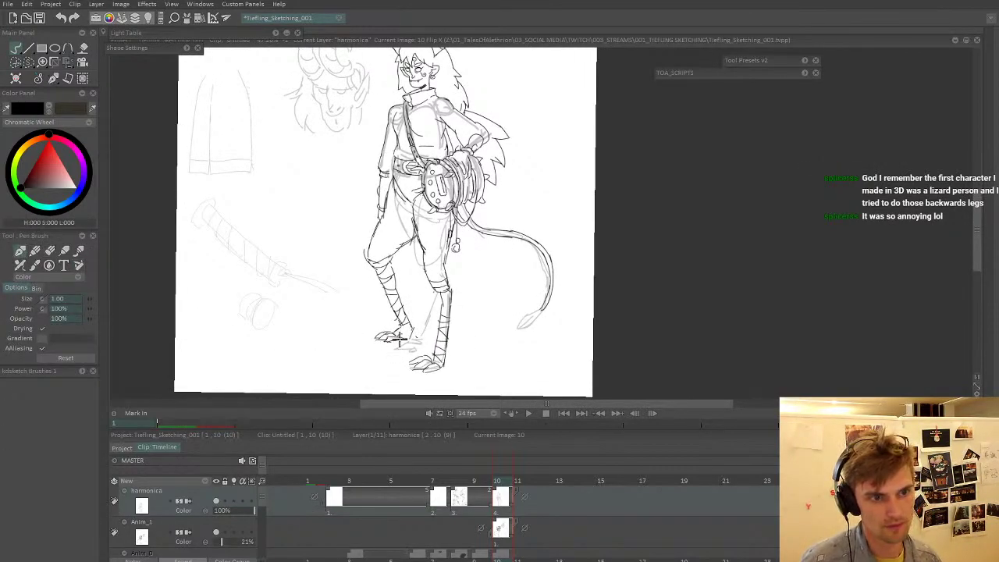
scroll(391, 336, down, 4)
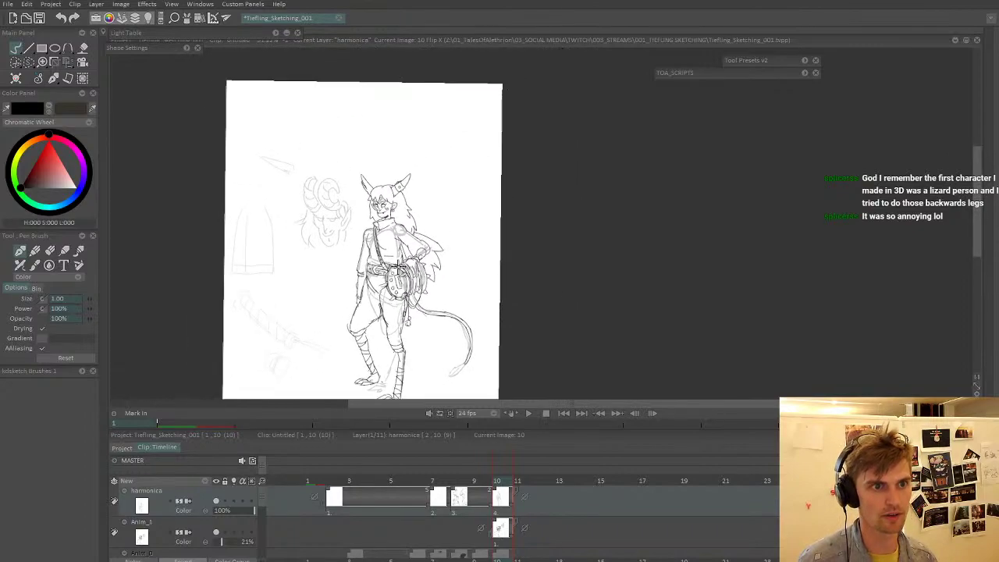
scroll(464, 324, up, 3)
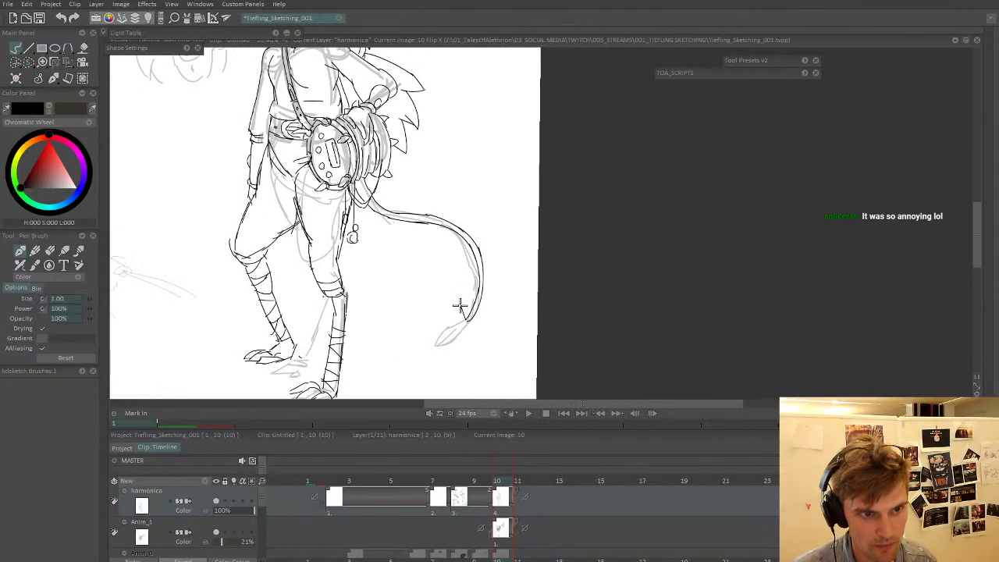
mouse_move(460, 307)
mouse_down()
mouse_move(433, 326)
mouse_move(442, 346)
mouse_move(455, 341)
mouse_up()
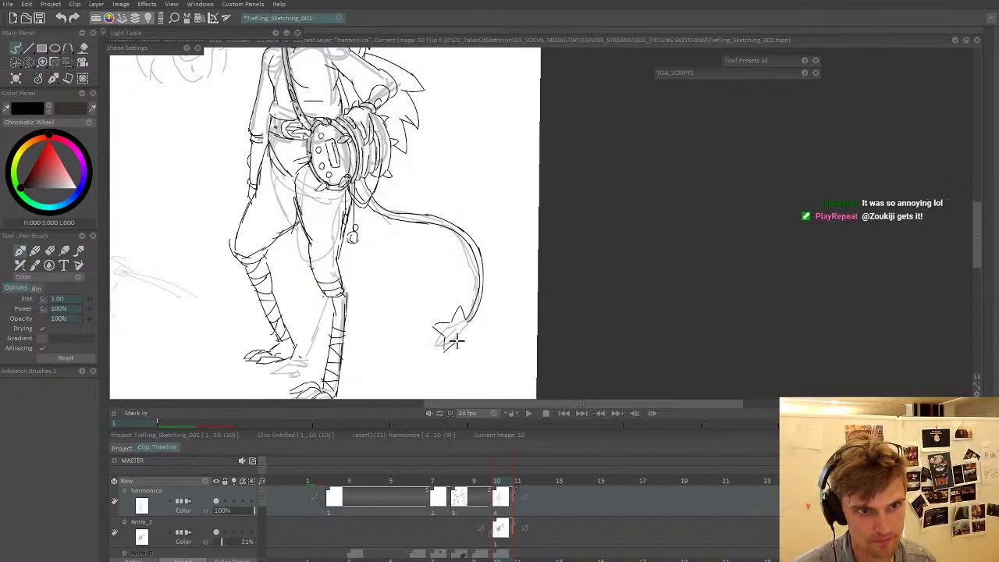
scroll(481, 327, down, 5)
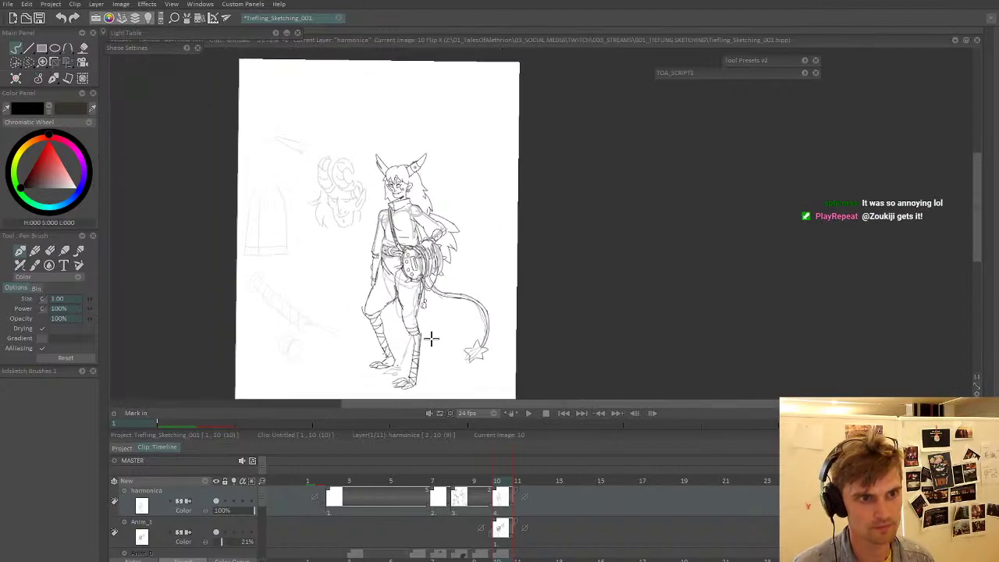
scroll(387, 336, up, 5)
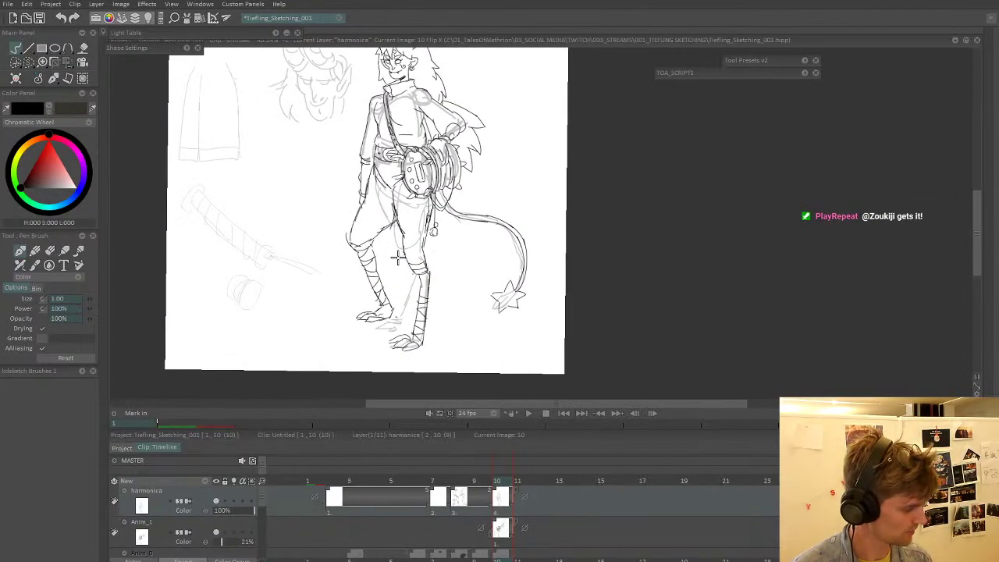
- Cut out the far leg's wrapped shin and foot as a custom brush and stamp them back below the knee
key(b)
mouse_move(397, 321)
mouse_down()
mouse_move(398, 229)
mouse_move(366, 203)
mouse_move(352, 224)
mouse_move(349, 288)
mouse_move(370, 332)
mouse_up()
scroll(265, 283, down, 2)
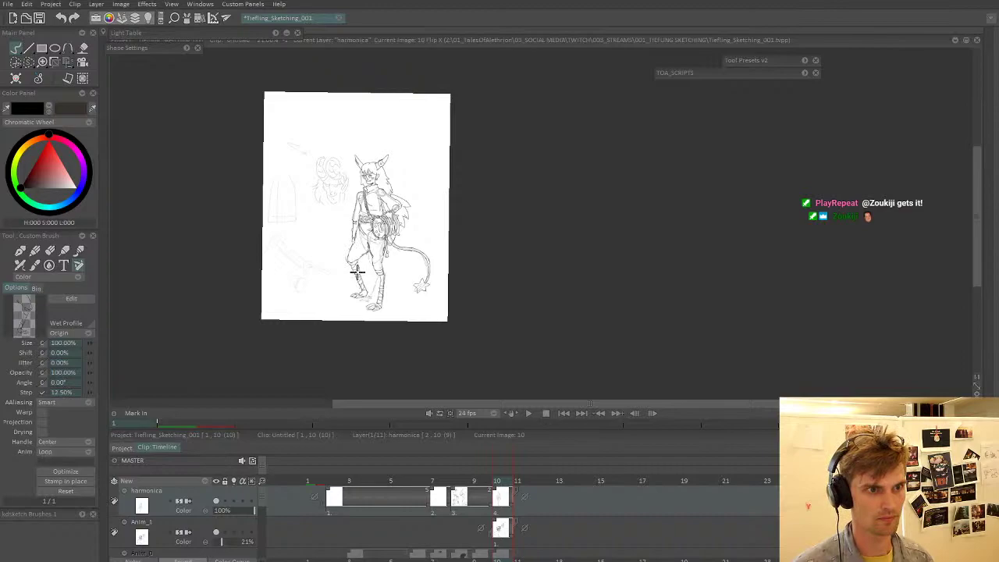
- Flip the view horizontally, then cut and redraw the near leg's inner thigh line with the Pen Brush
key(x)
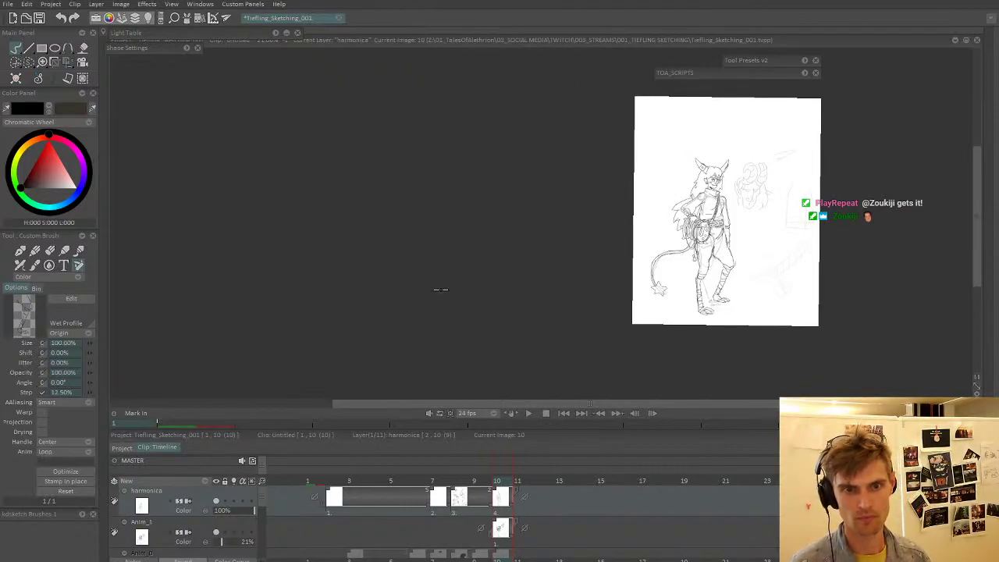
mouse_move(732, 238)
mouse_down()
mouse_move(546, 286)
mouse_move(556, 267)
mouse_up()
scroll(547, 289, up, 2)
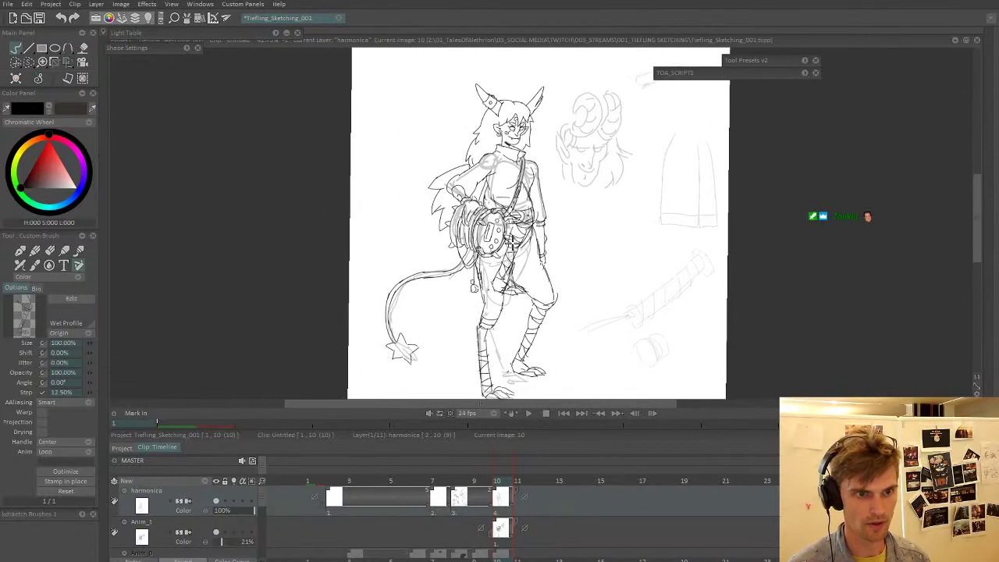
key(b)
mouse_move(497, 302)
mouse_down()
mouse_move(513, 265)
mouse_move(502, 262)
mouse_up()
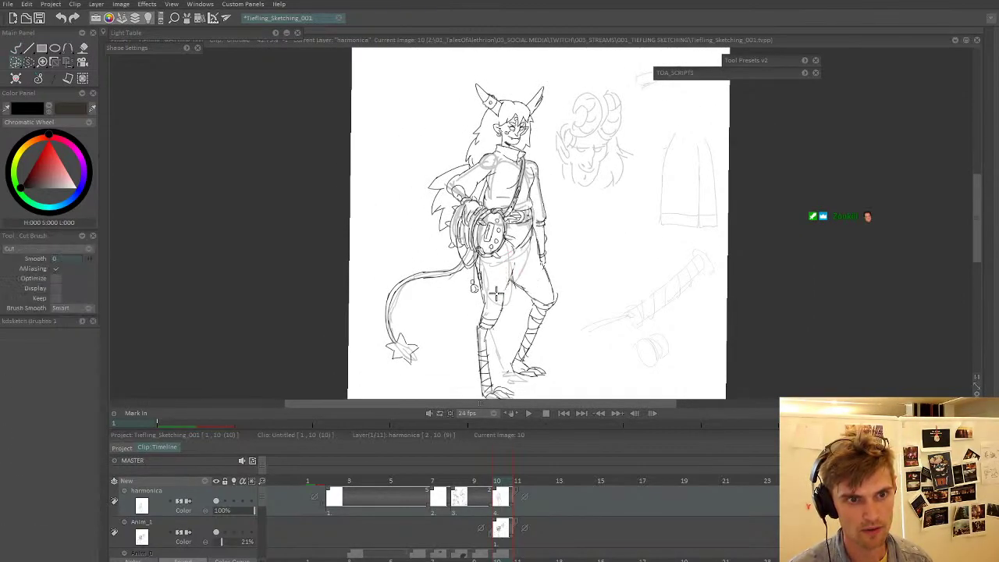
click(21, 252)
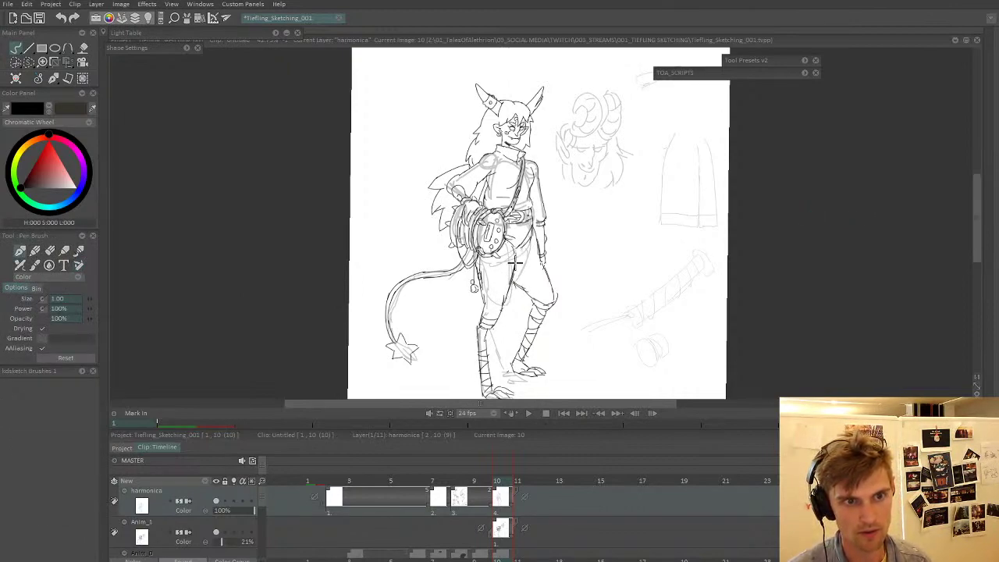
- Draw a thin, round-ended weapon tucked diagonally through the belt, with its tip showing behind the near thigh
scroll(526, 243, down, 3)
scroll(519, 245, up, 4)
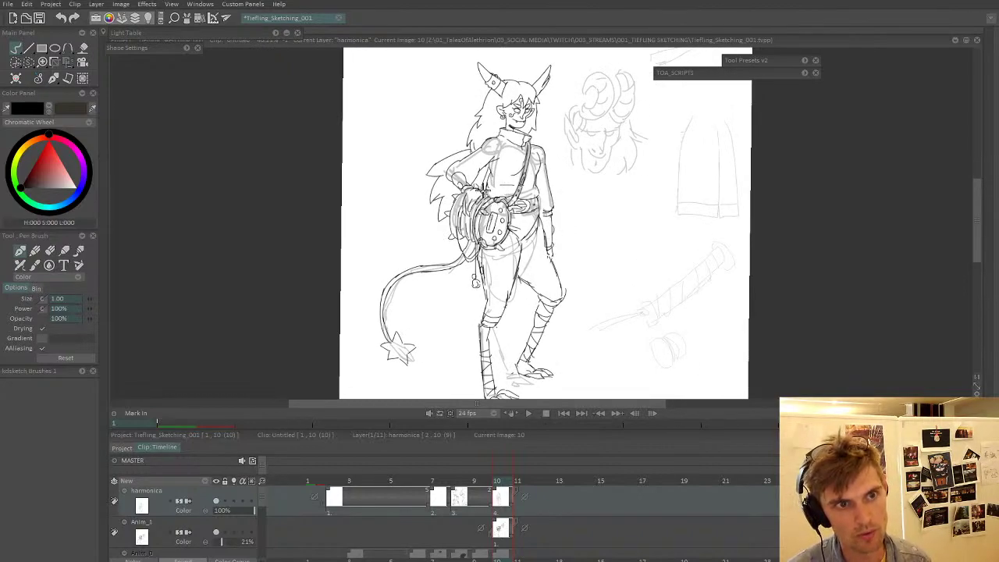
scroll(484, 187, down, 2)
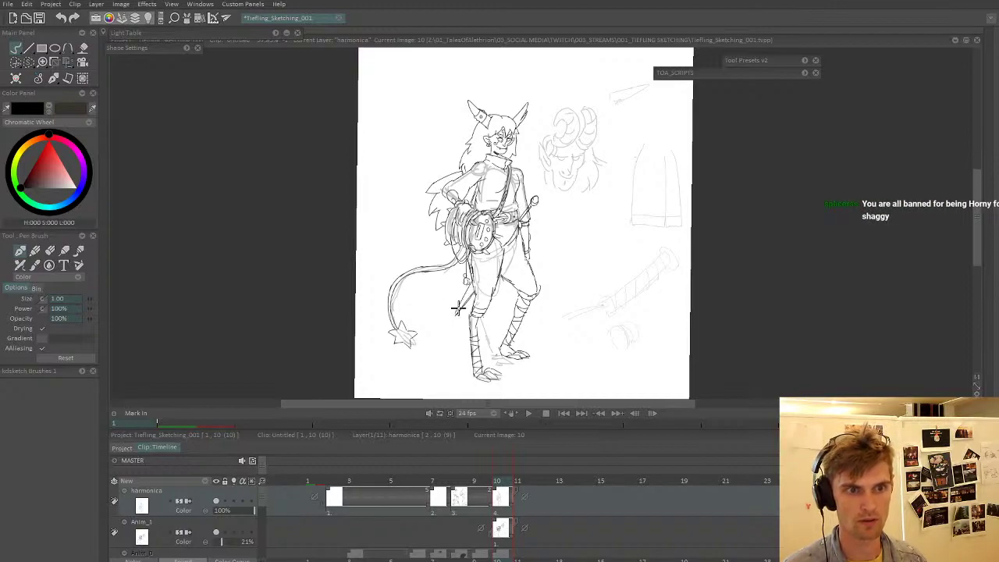
scroll(469, 266, down, 2)
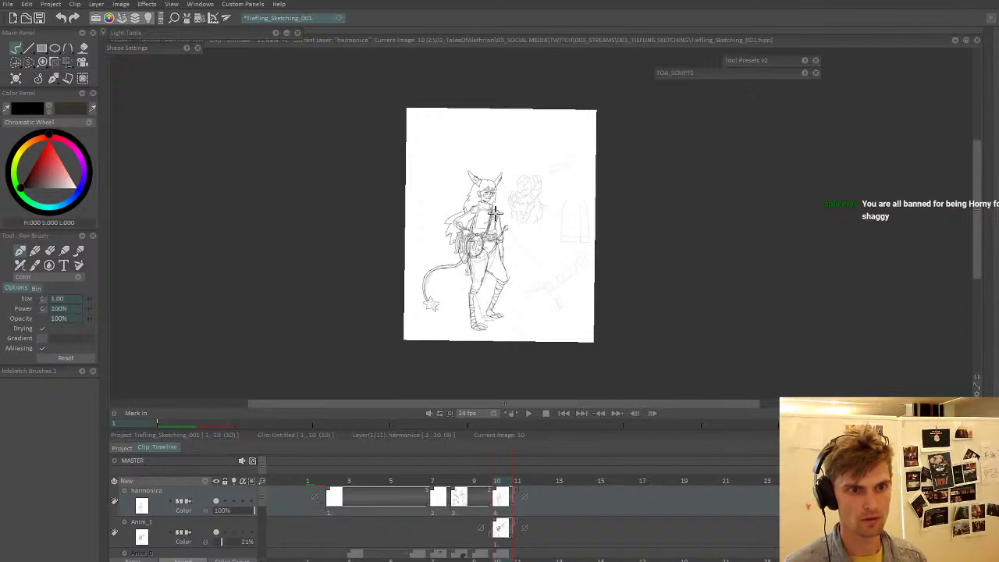
scroll(496, 213, up, 2)
scroll(453, 295, down, 2)
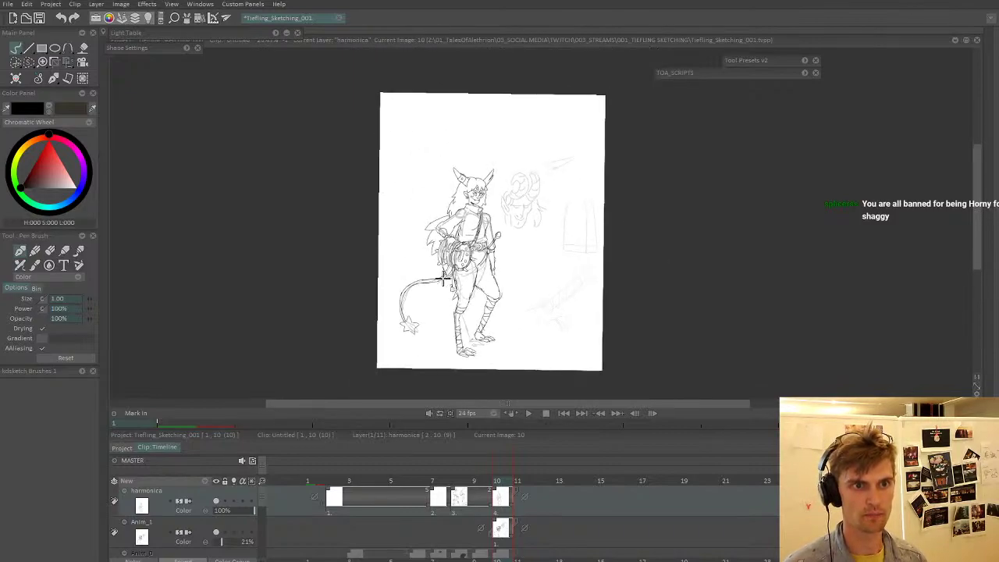
scroll(436, 290, up, 2)
- Hide the rough sketch layer Anim_1 to check the clean line art on its own
click(216, 533)
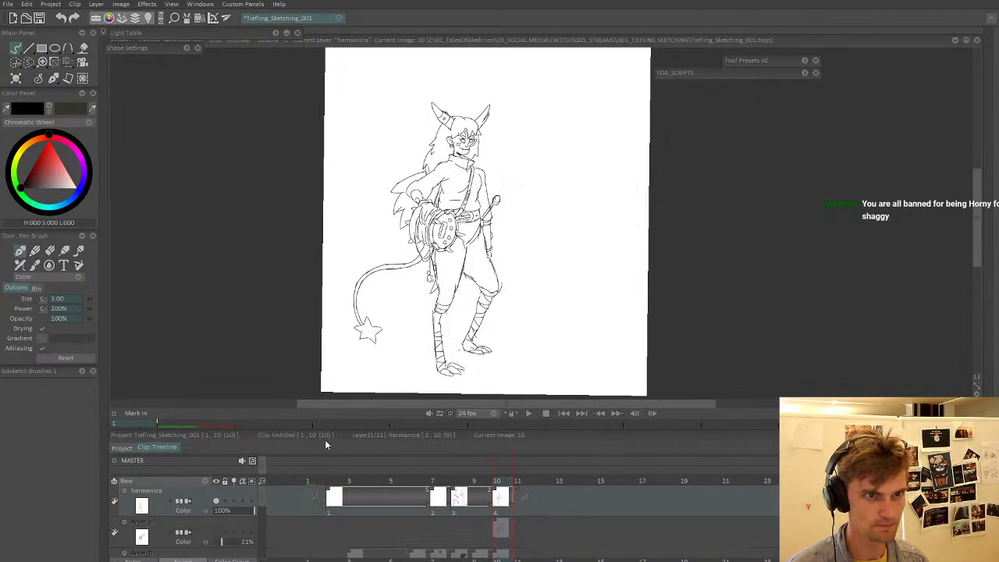
drag(493, 299, 484, 296)
scroll(492, 291, up, 1)
scroll(484, 289, down, 1)
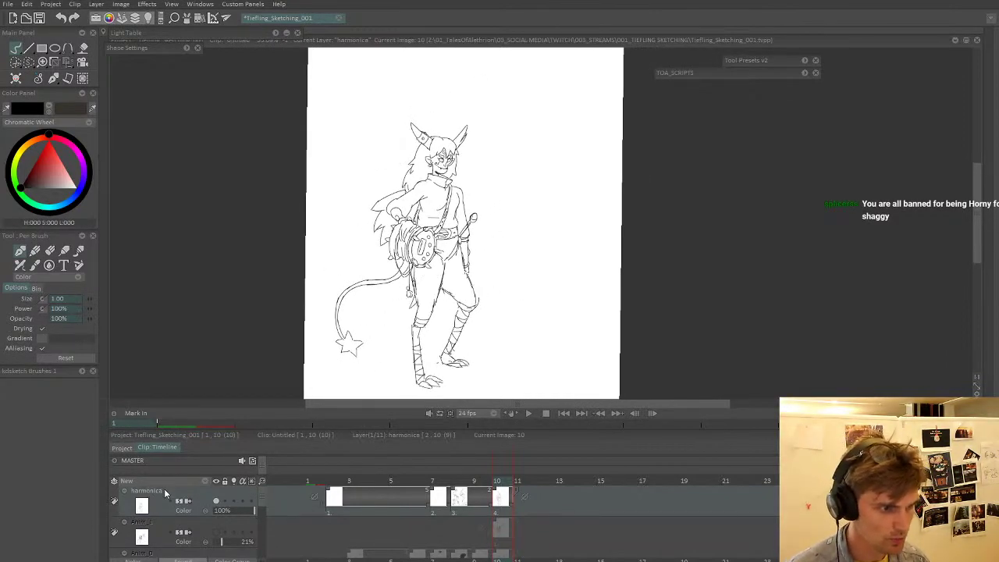
- Duplicate the harmonica layer and hide the lower copy as a backup
click(193, 481)
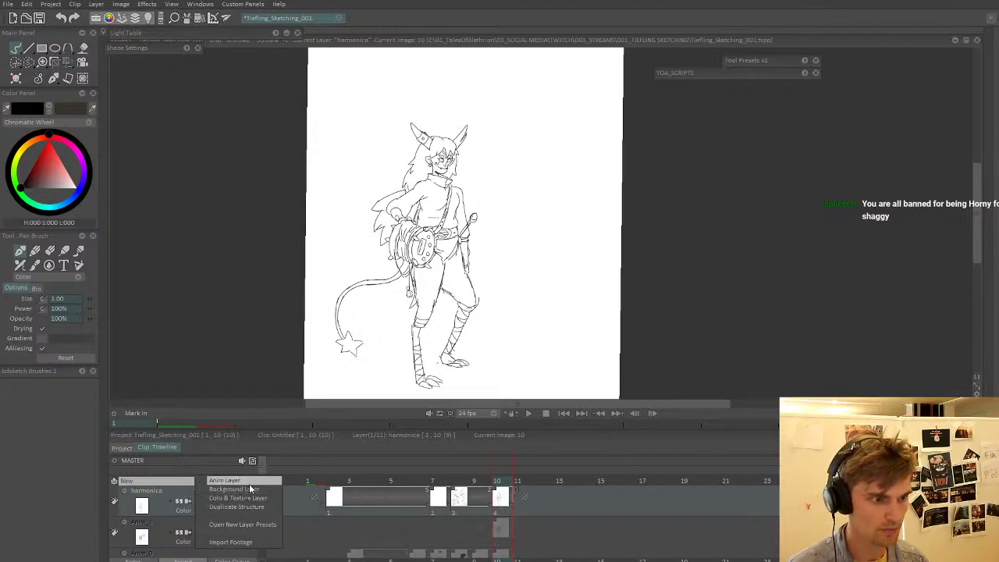
click(151, 502)
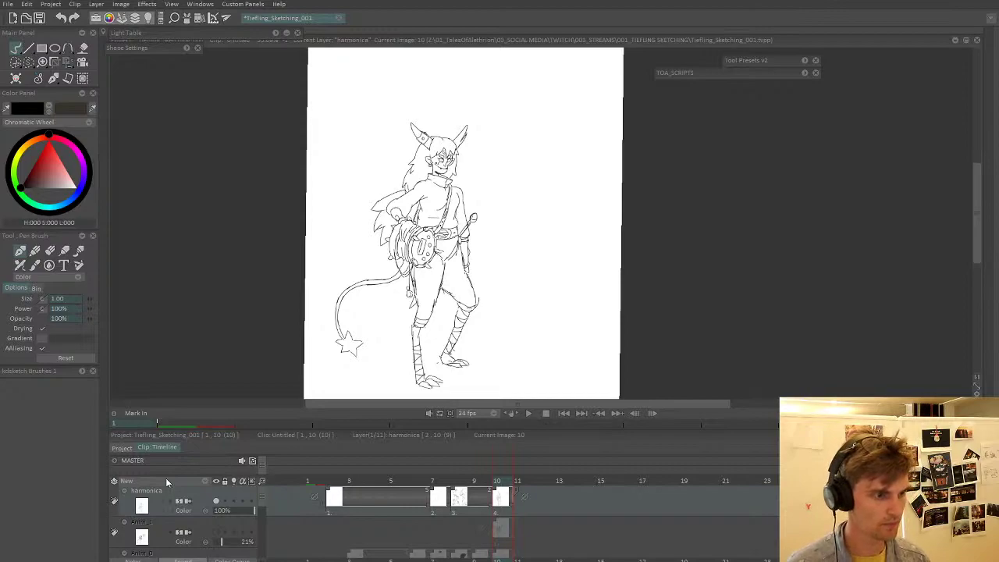
right_click(171, 491)
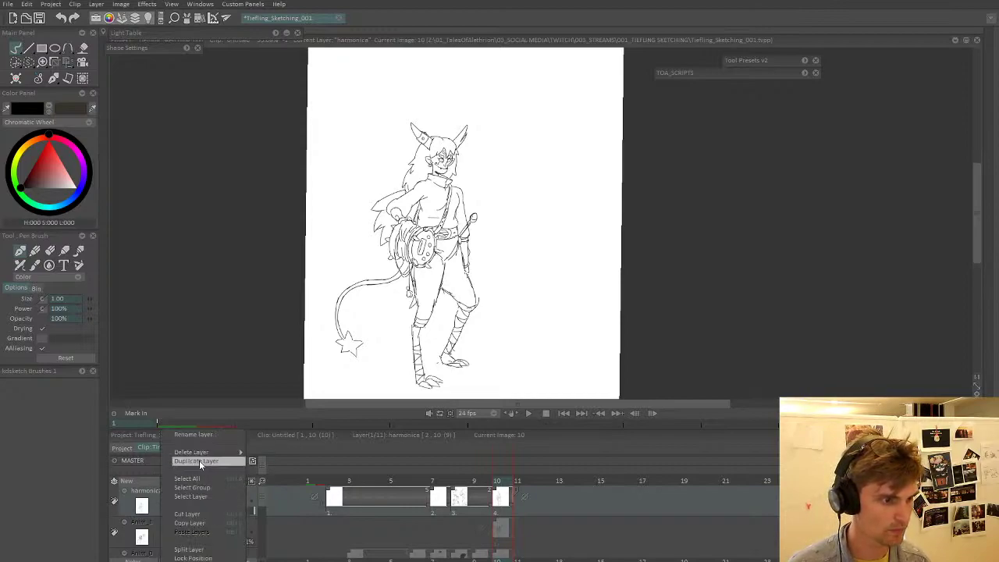
click(199, 461)
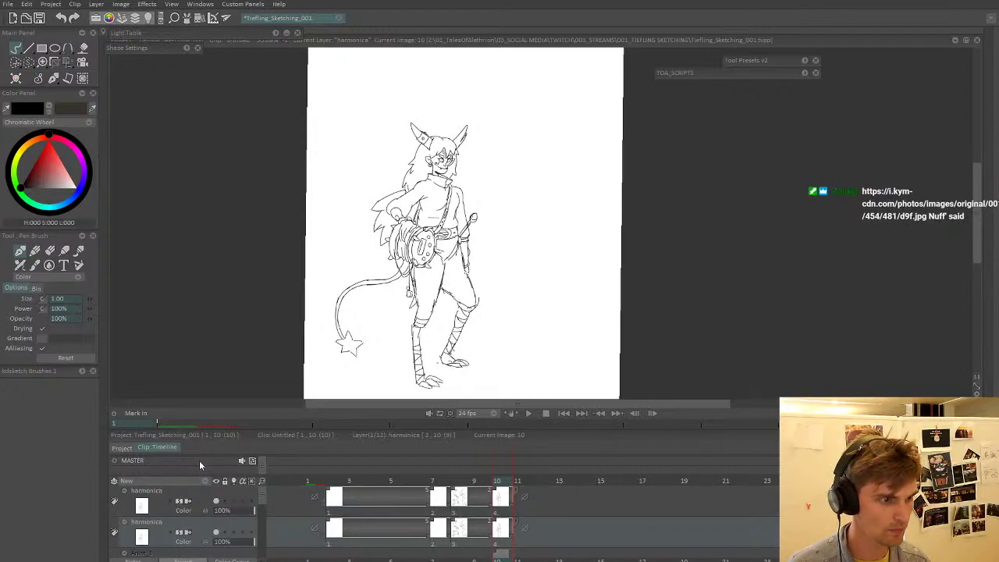
click(216, 533)
- Cut out the whole figure on image 10 of the upper harmonica layer and stamp it back enlarged to 128.53%
click(494, 513)
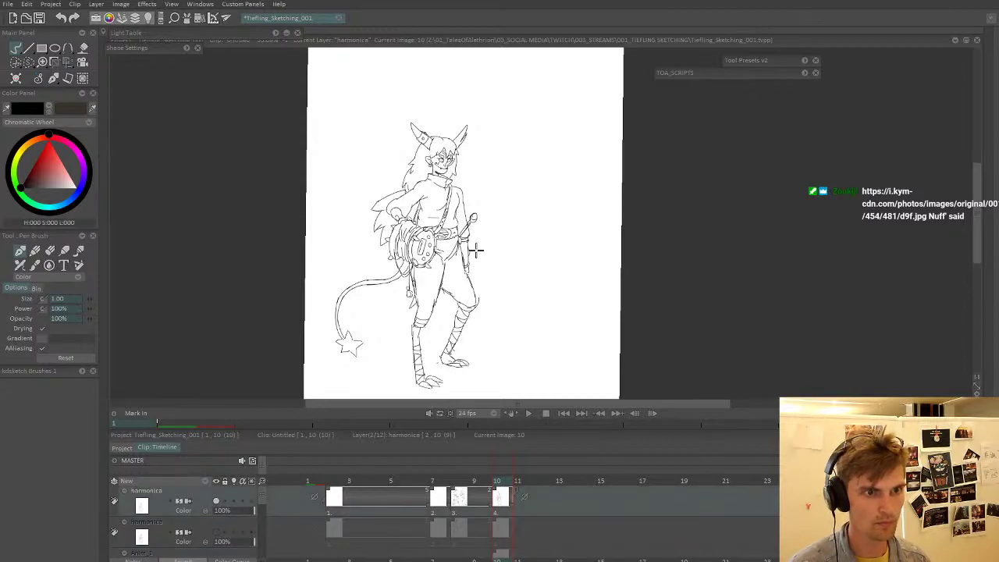
mouse_move(532, 227)
mouse_down()
mouse_move(488, 228)
mouse_move(463, 116)
mouse_move(535, 245)
mouse_up()
scroll(479, 225, down, 1)
key(b)
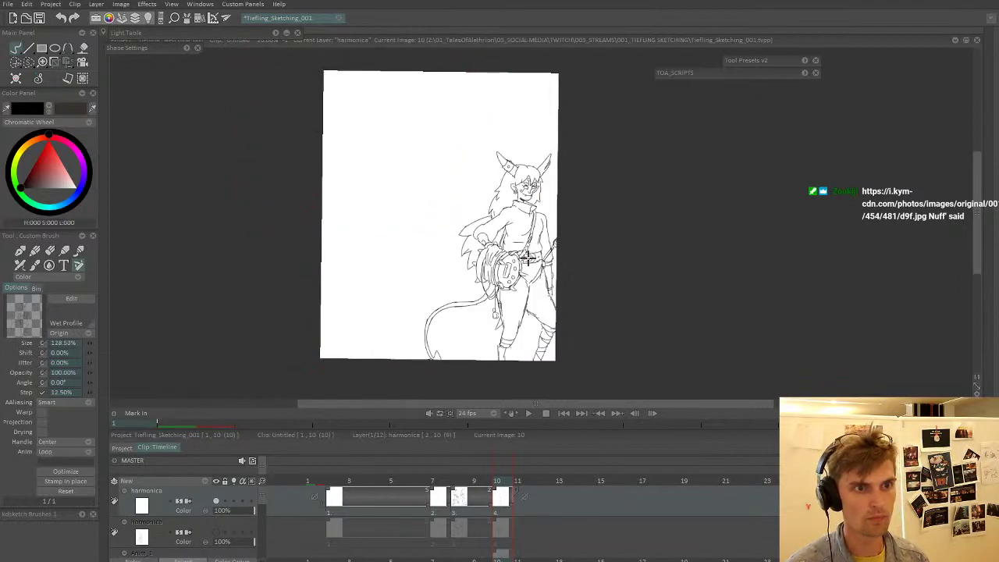
click(436, 210)
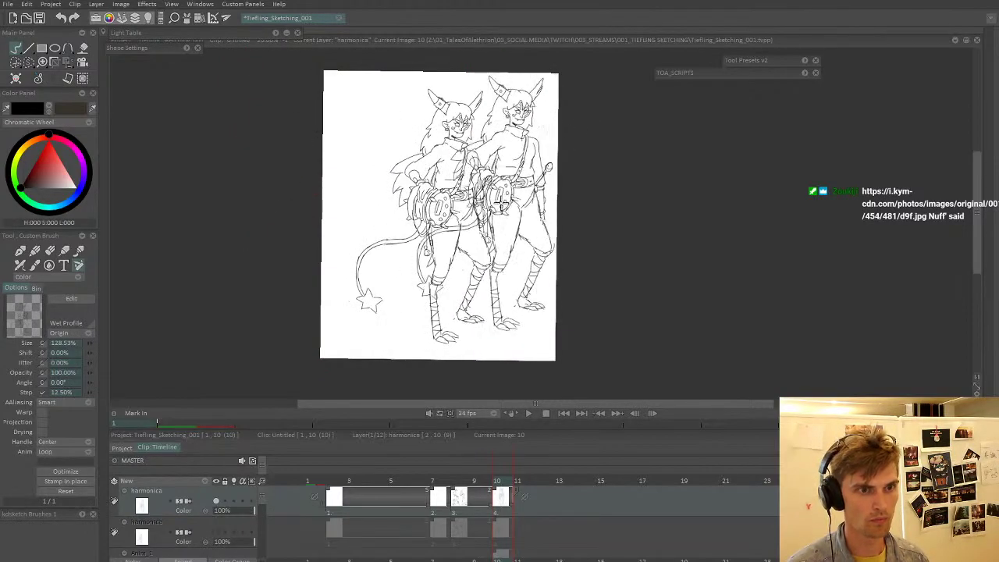
- Trim the lines beside the near thigh around the weapon's tip and return to the Pen Brush
scroll(473, 241, up, 1)
key(b)
mouse_move(430, 274)
mouse_down()
mouse_move(420, 263)
mouse_move(424, 241)
mouse_move(429, 270)
mouse_up()
click(20, 251)
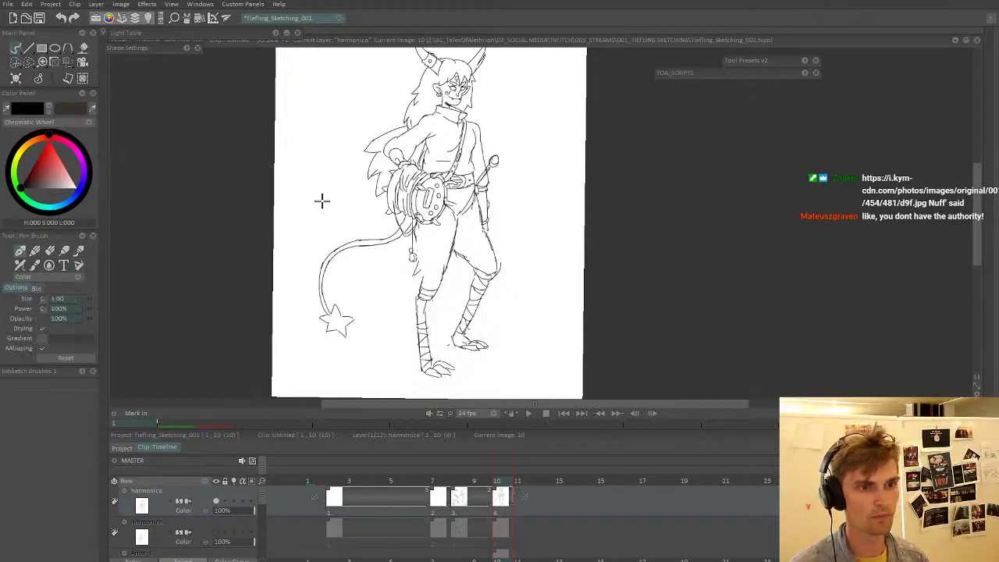
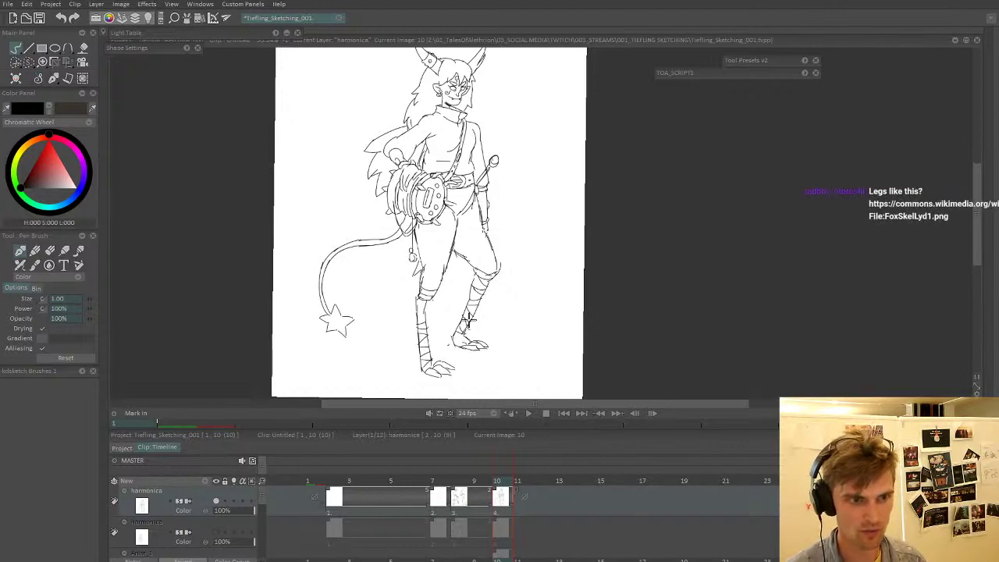
- Cut away the near thigh's outer line below the harmonica and clean up the area around the hanging charm
scroll(414, 307, up, 1)
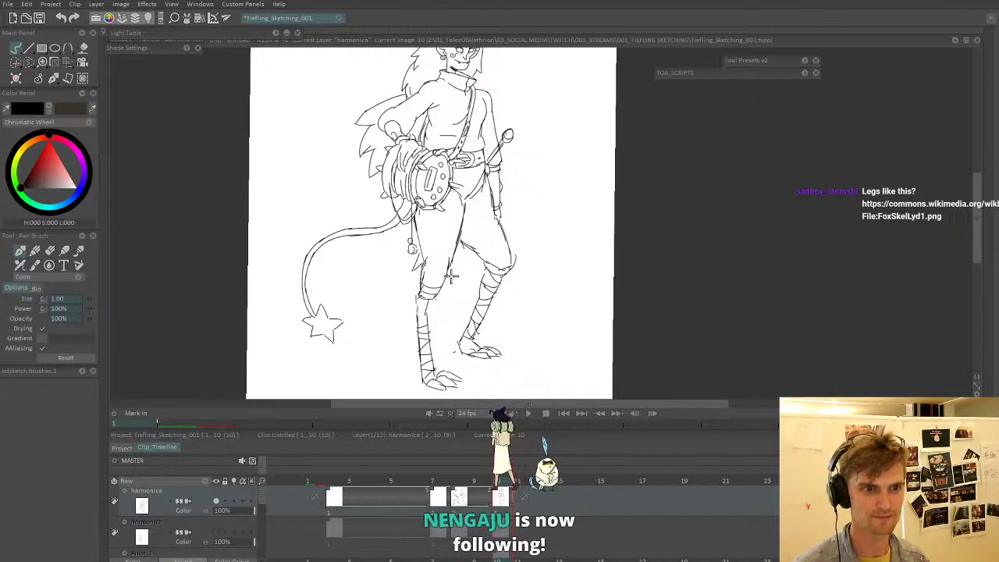
drag(435, 331, 431, 340)
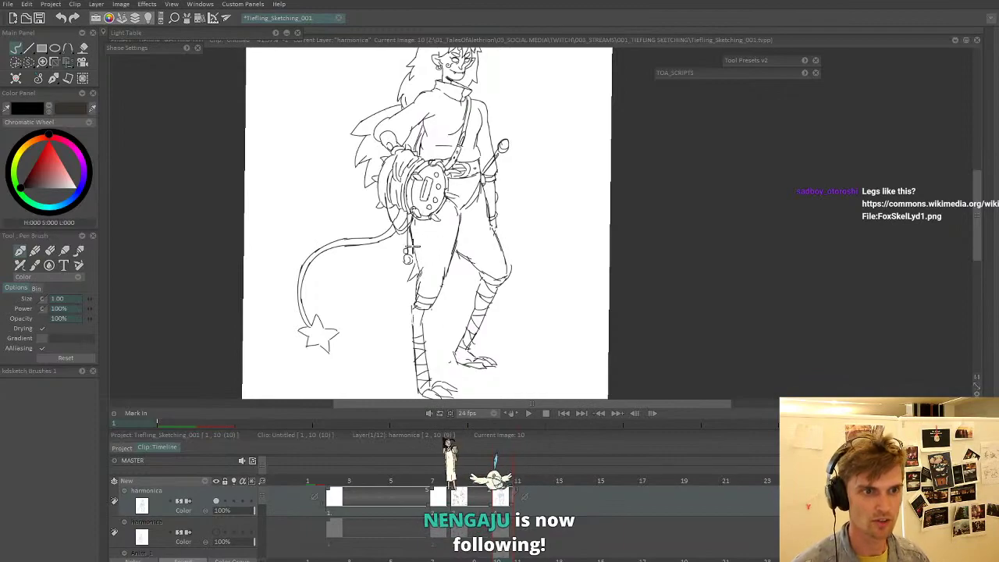
scroll(403, 207, up, 3)
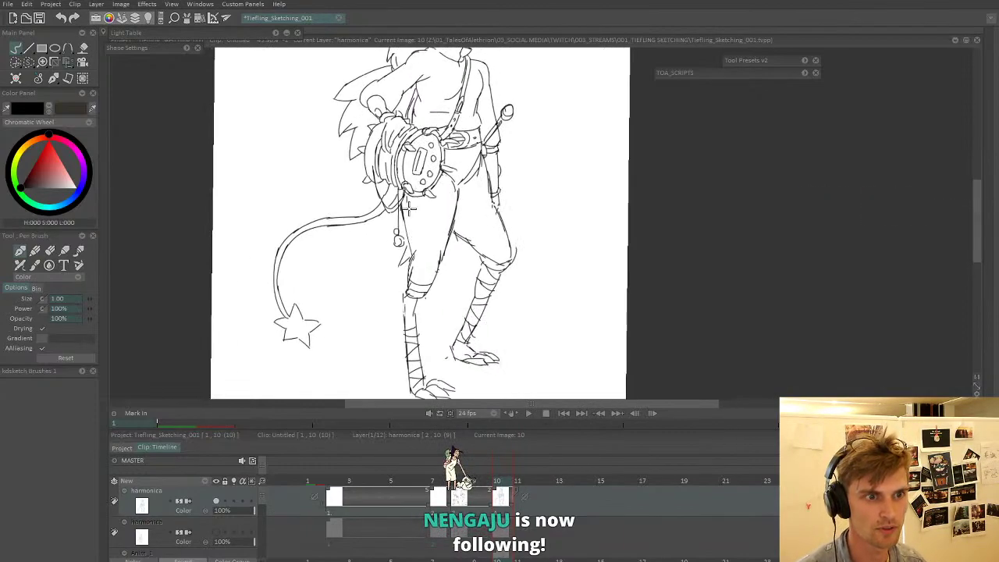
key(b)
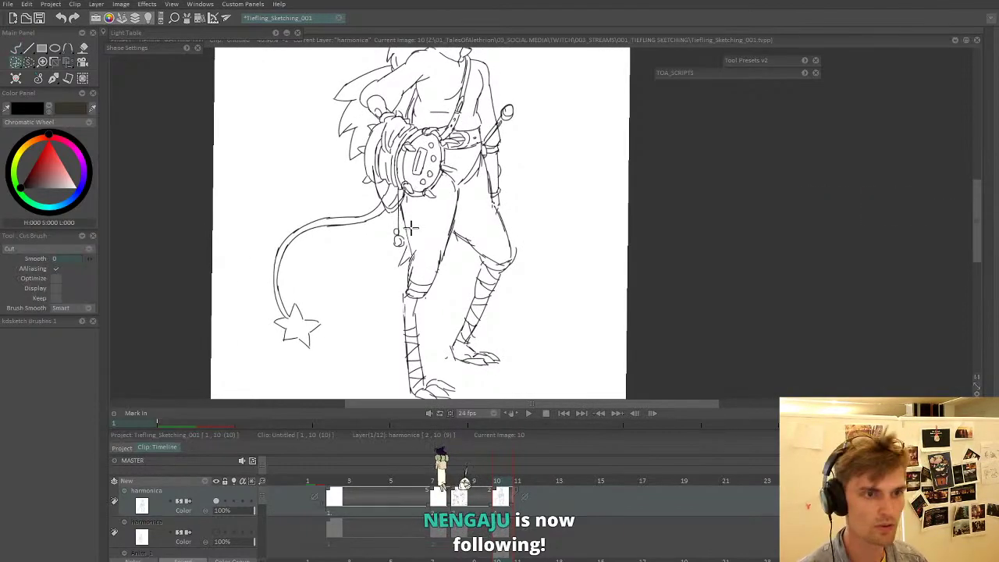
drag(411, 227, 409, 226)
key(n)
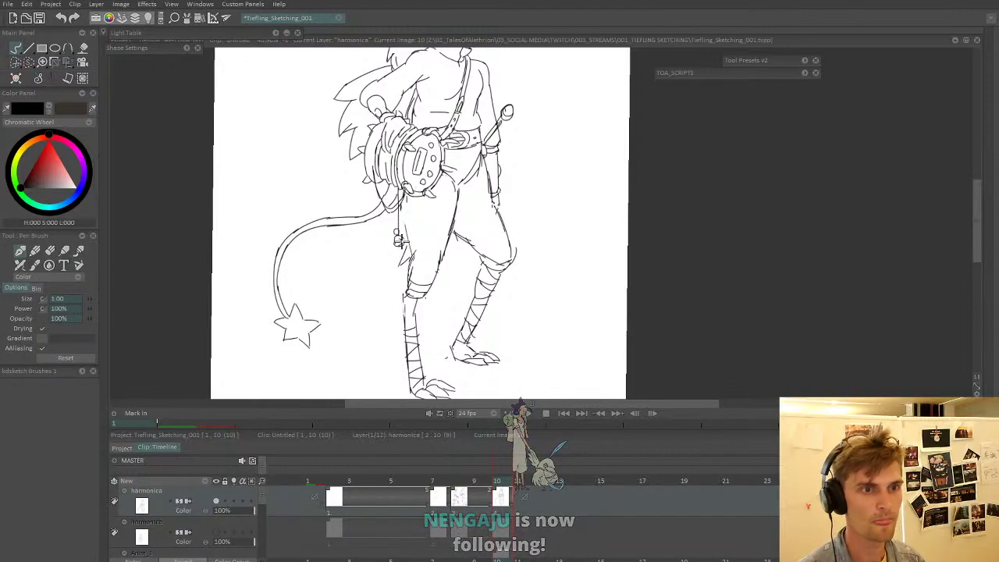
scroll(402, 213, down, 3)
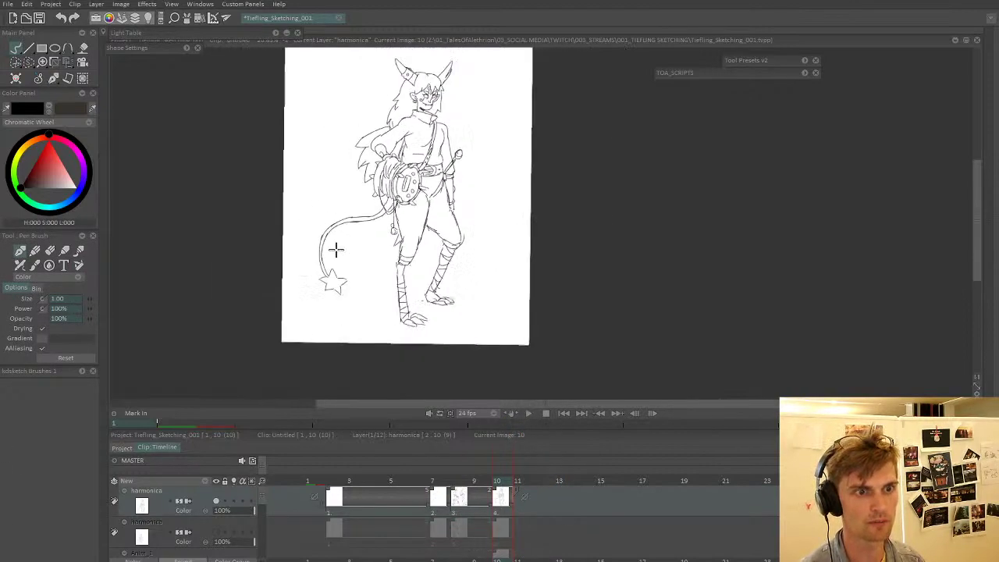
- Add a Colo & Texture layer for the harmonica layer, go to image 10 and choose a medium red, H:0 S:136 L:135
scroll(373, 253, up, 1)
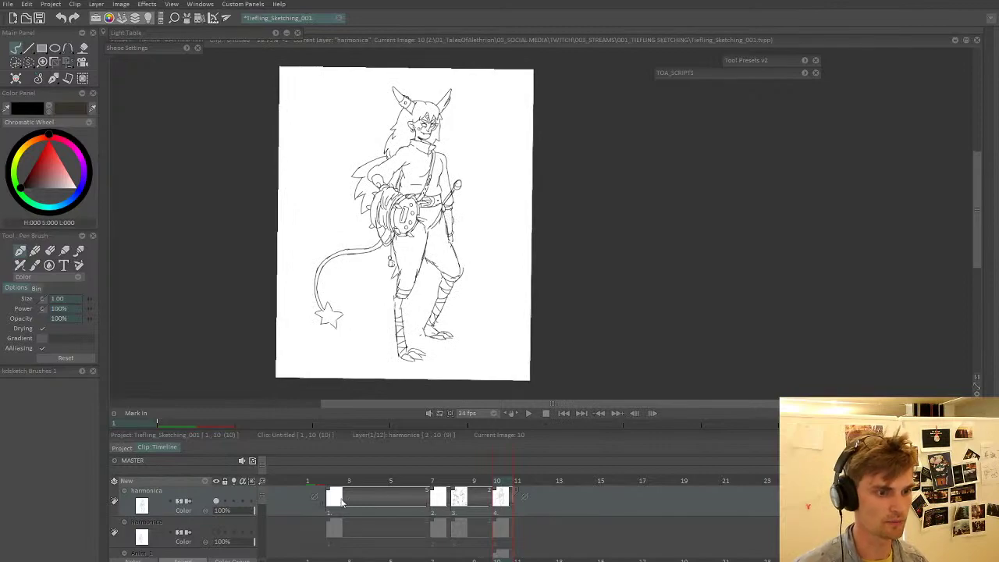
click(208, 481)
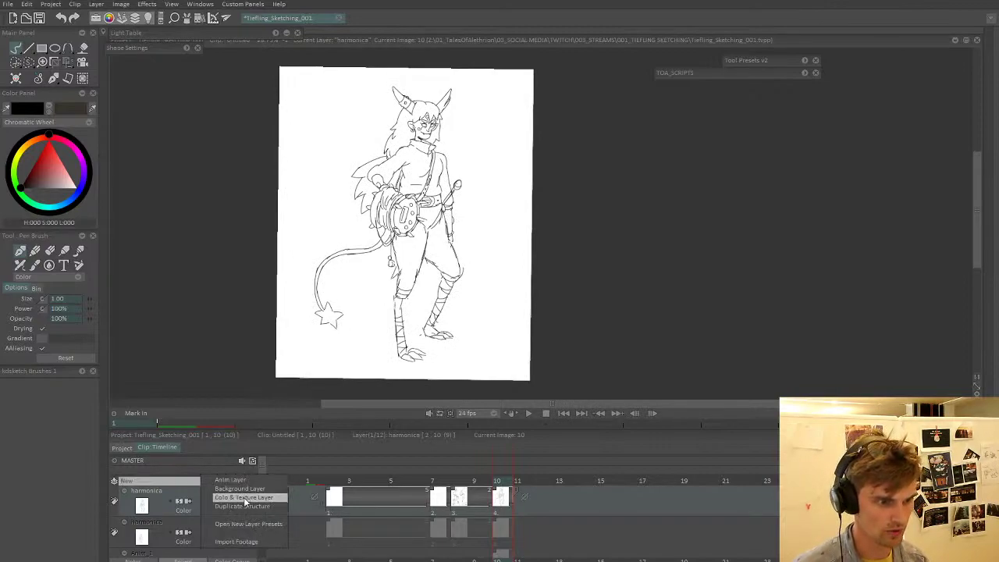
click(238, 493)
key(Up)
key(Down)
key(Right)
key(Right)
key(Right)
key(Right)
key(Right)
key(Right)
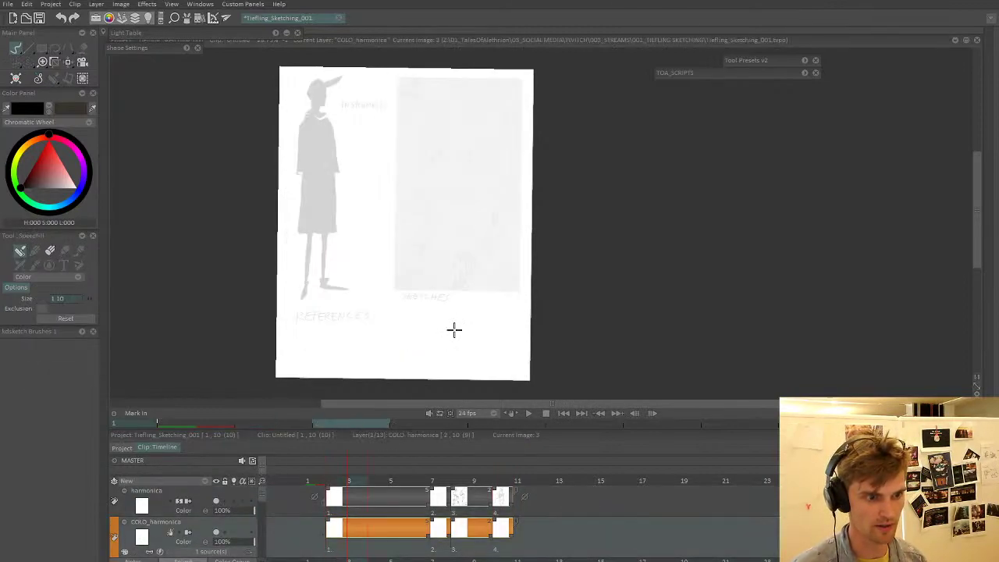
key(Right)
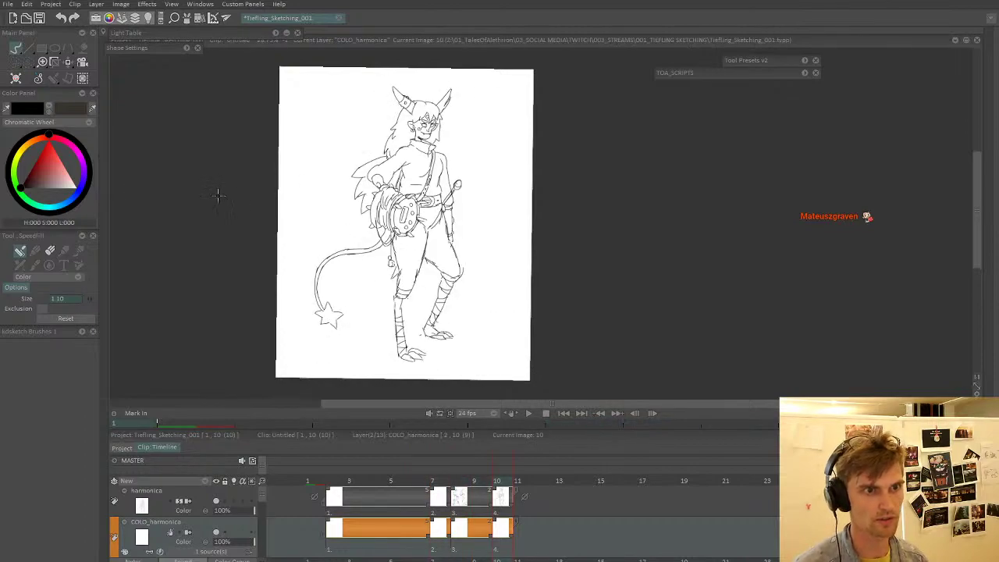
click(50, 163)
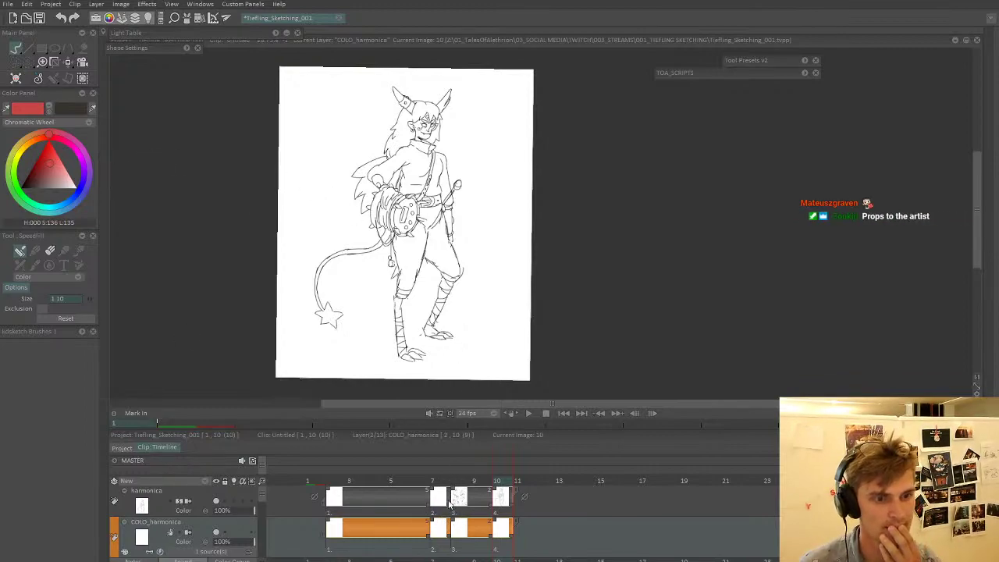
- Raise the 20200630_135431 layer's opacity to 100% to view the reference photos on image 5, and return to image 10
drag(434, 481, 390, 484)
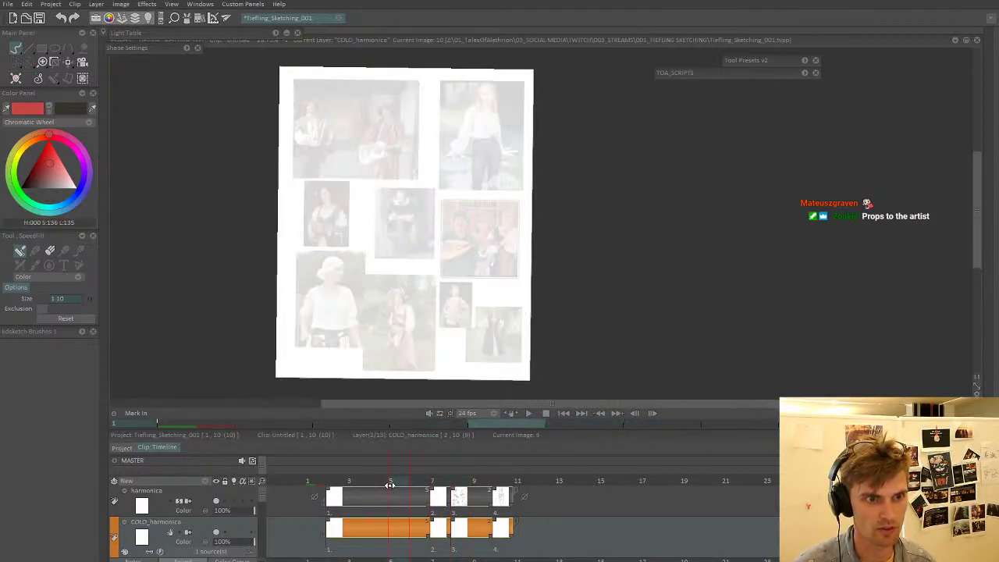
scroll(264, 516, down, 3)
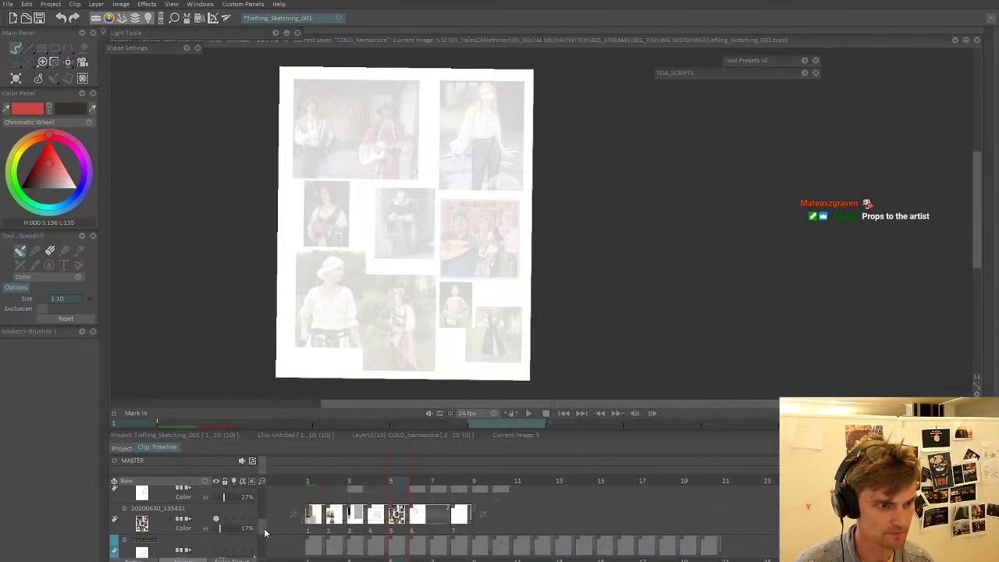
drag(250, 535, 325, 489)
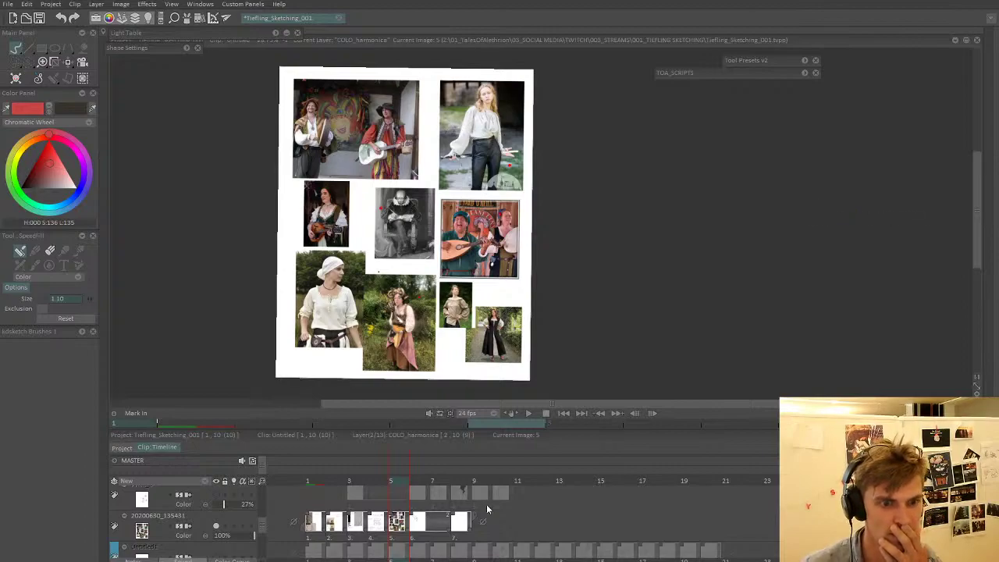
click(508, 503)
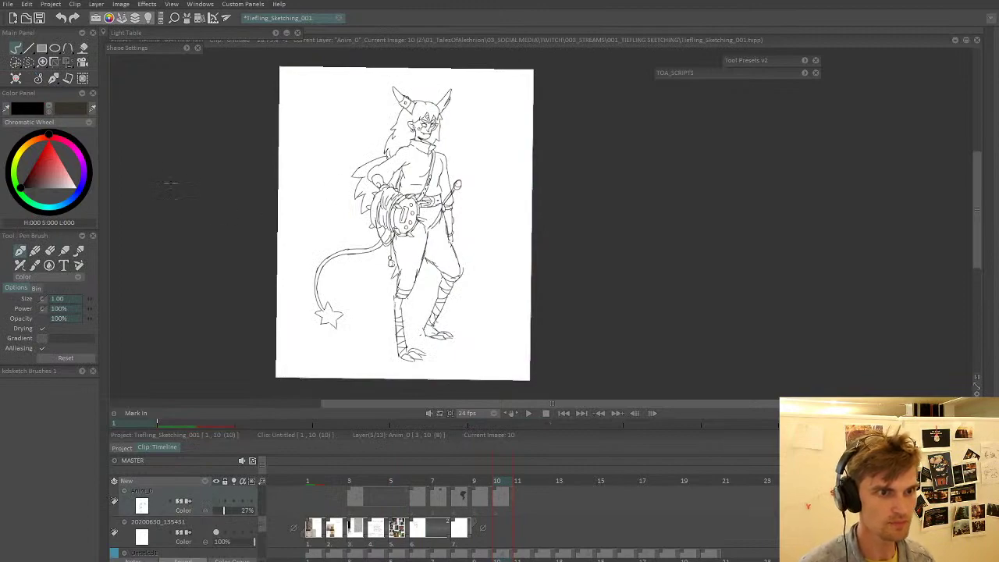
- Choose a dark red, H:0 S:35 L:51, for the pen and switch back to the COLO_harmonica layer on image 10
click(37, 189)
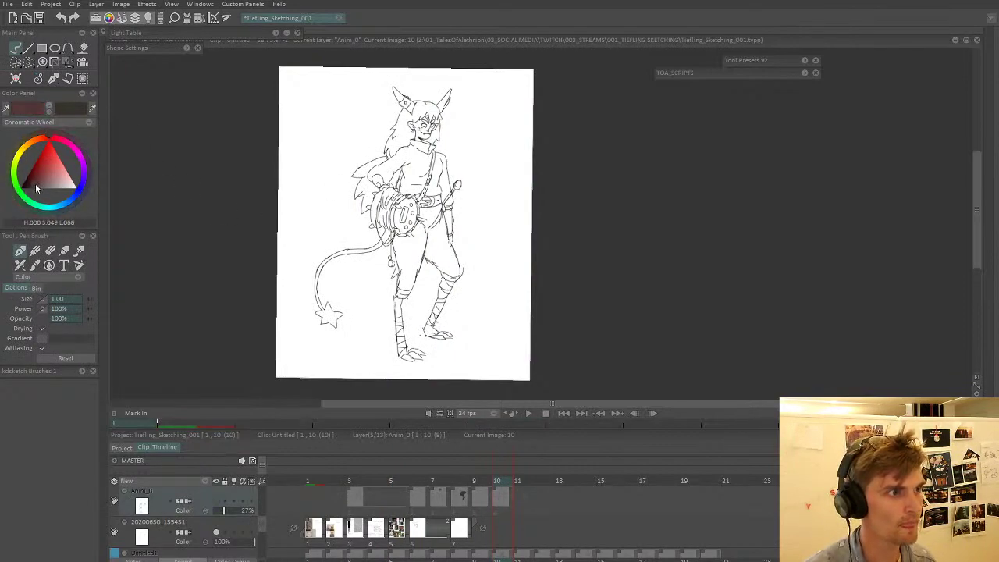
click(33, 188)
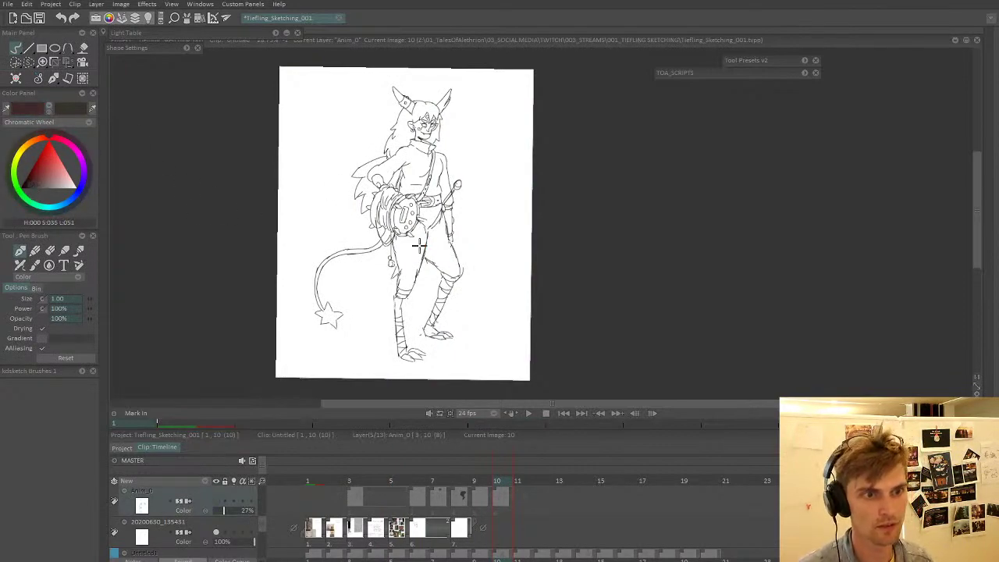
key(Up)
key(Up)
key(Up)
key(Up)
key(Up)
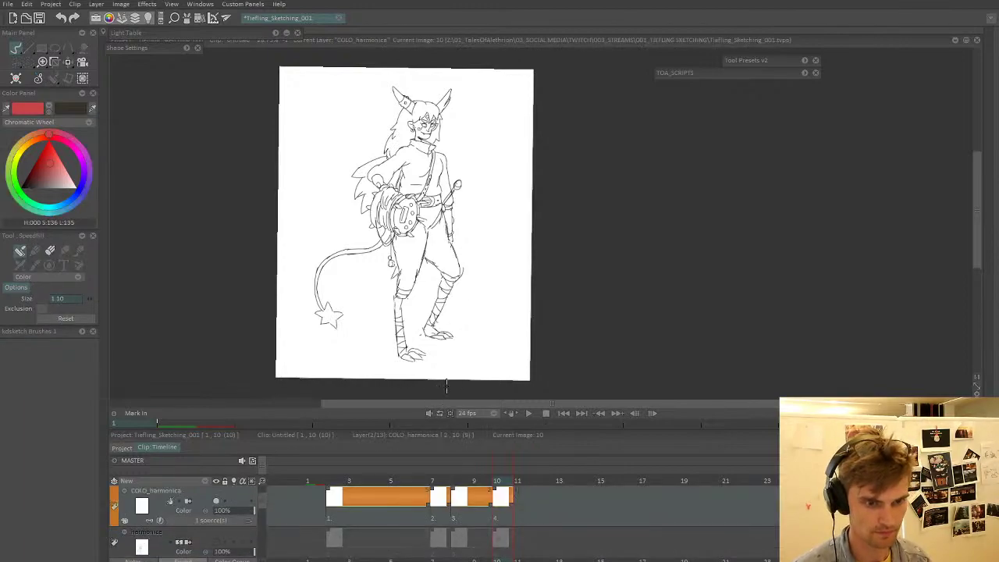
key(Down)
- Try filling the trousers, belt and harmonica face with the medium red and undo it
drag(414, 249, 440, 248)
click(446, 243)
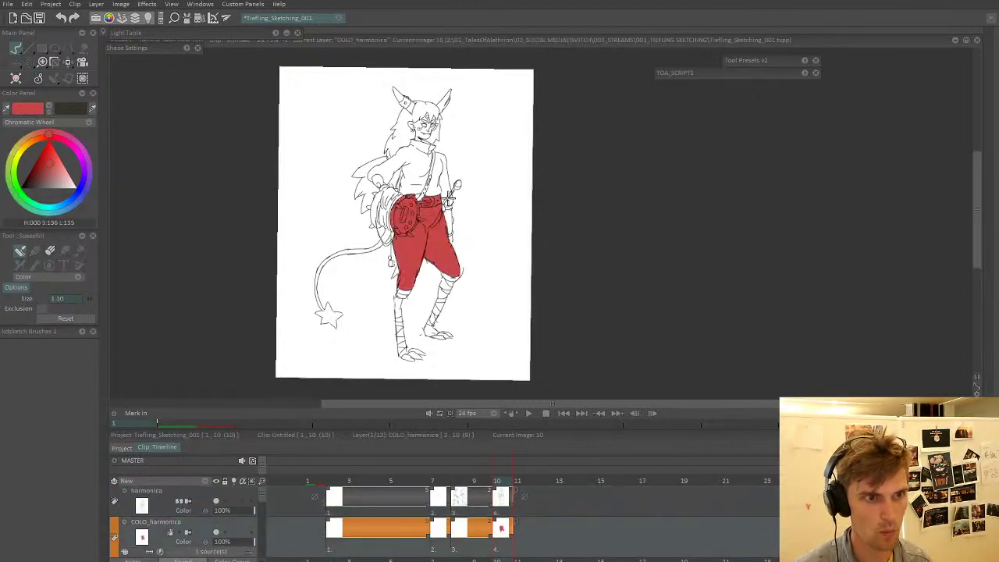
key(ctrl+z)
- Fill the trousers, belt and harmonica face with a dark reddish brown, H:0 S:65 L:61
click(40, 182)
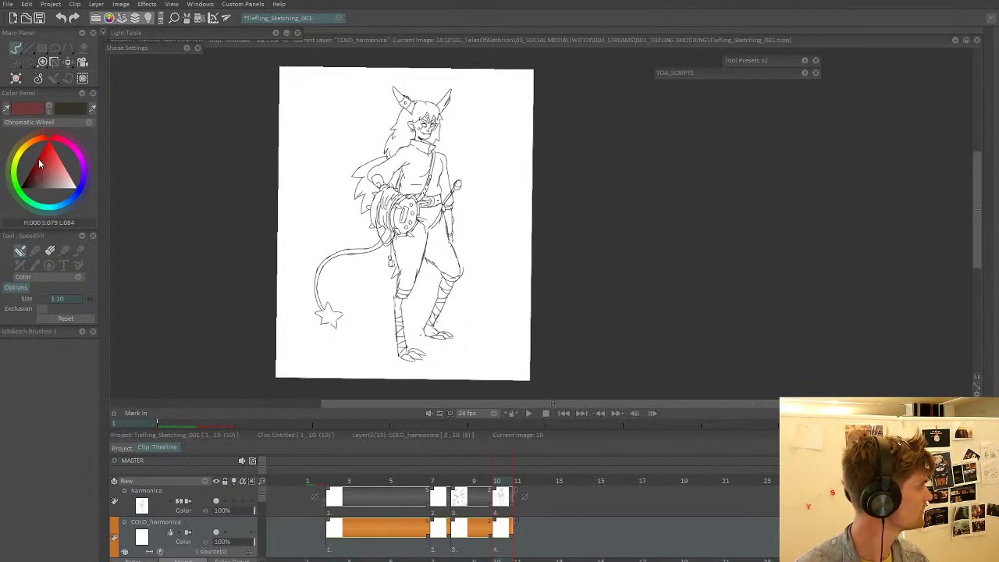
click(446, 228)
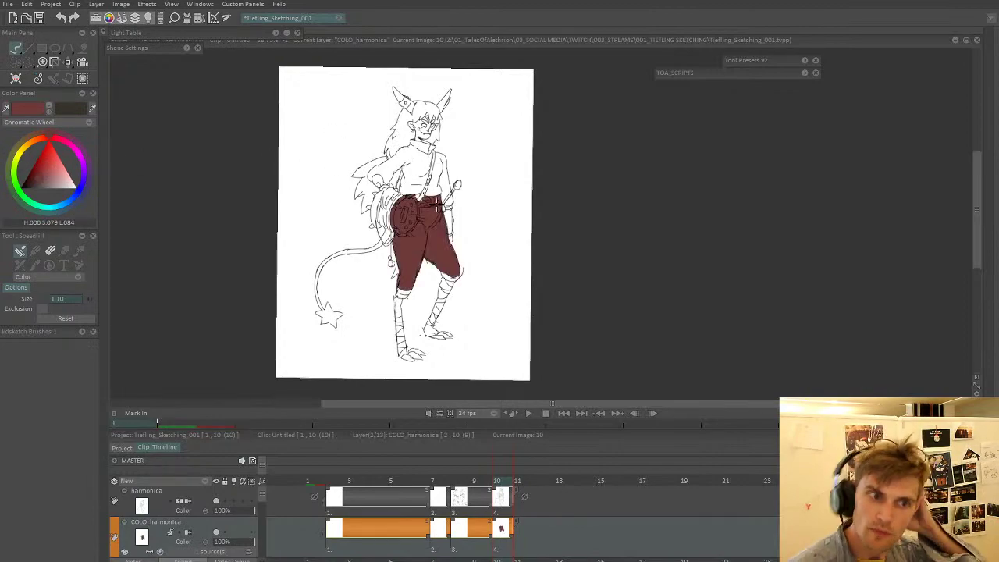
click(36, 179)
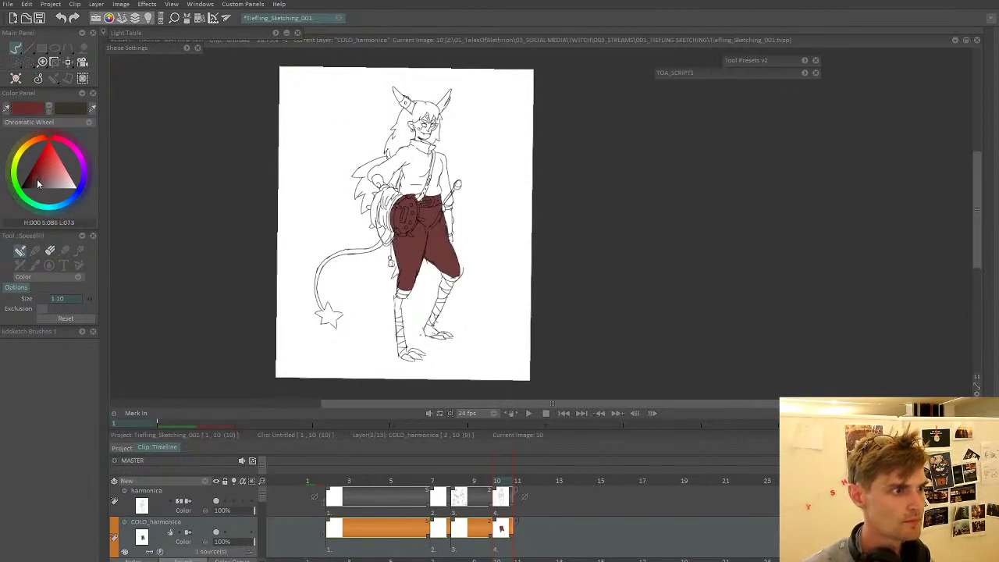
click(35, 179)
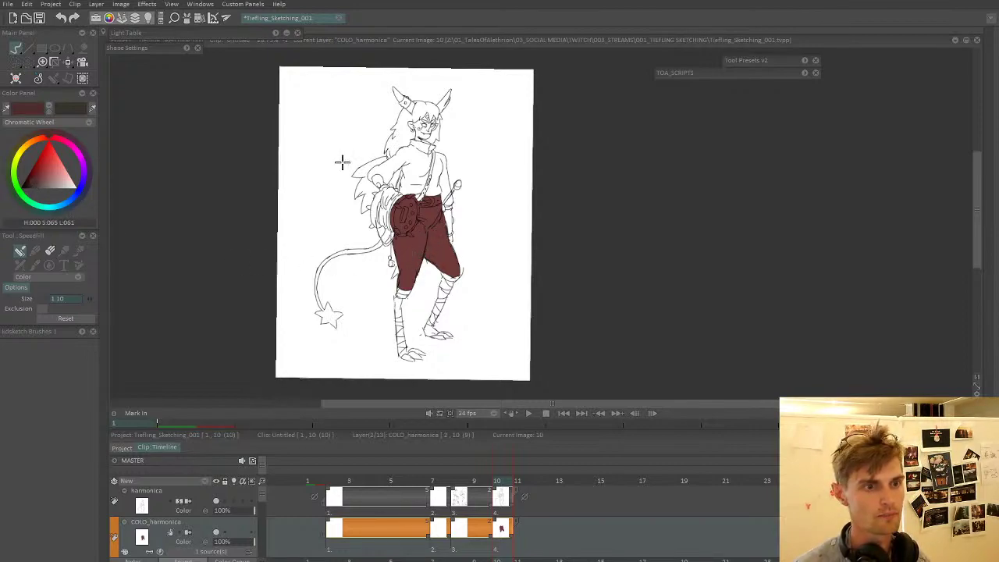
click(409, 214)
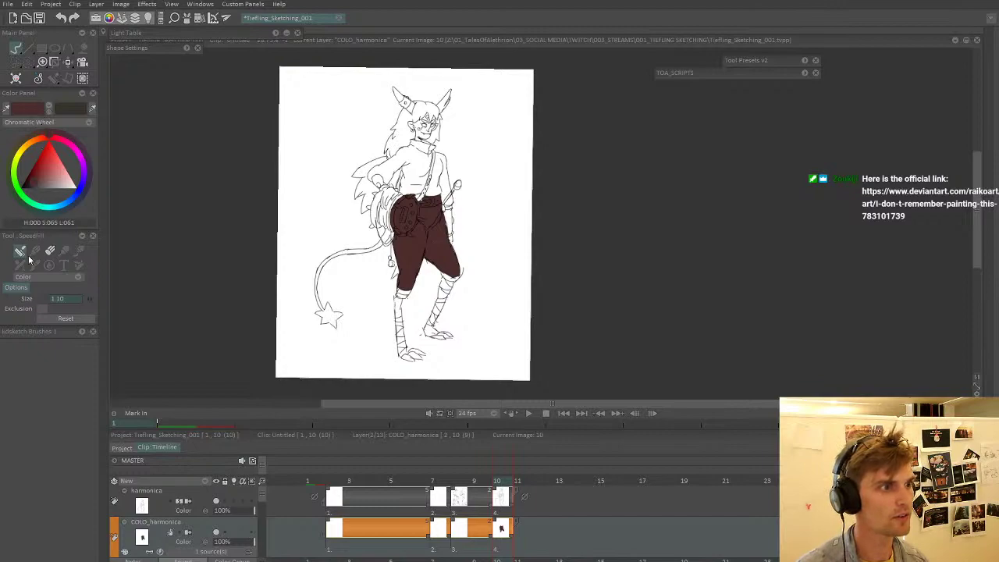
- Fill the shirt, both sleeves and the harmonica's bellows with a light beige, H:34 S:92 L:221
click(65, 183)
click(69, 186)
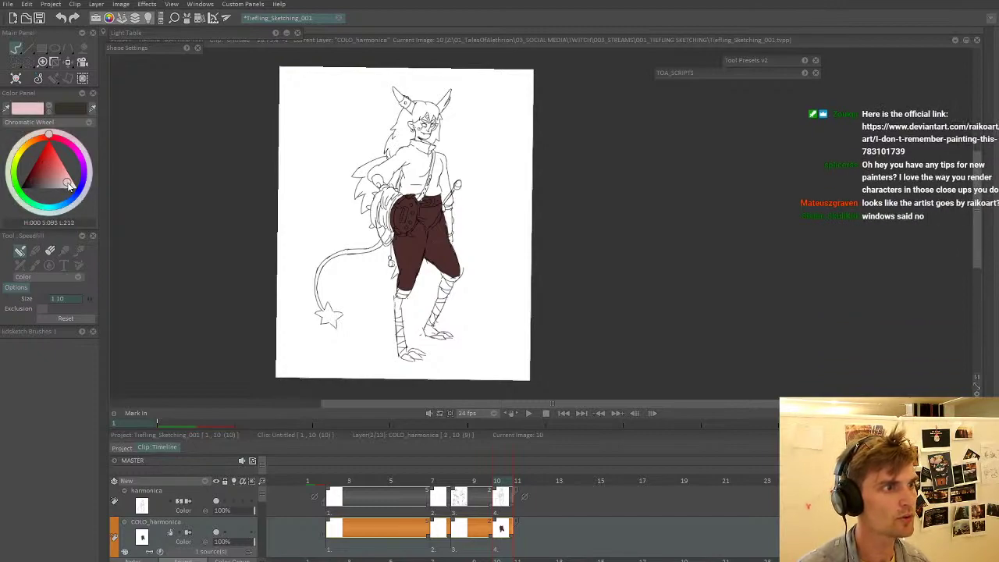
drag(45, 137, 29, 146)
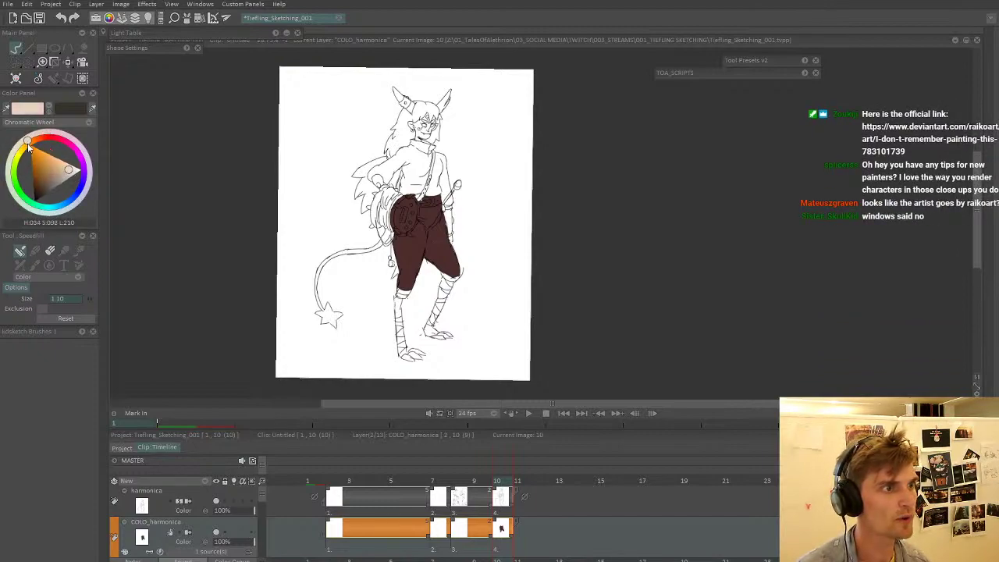
click(74, 172)
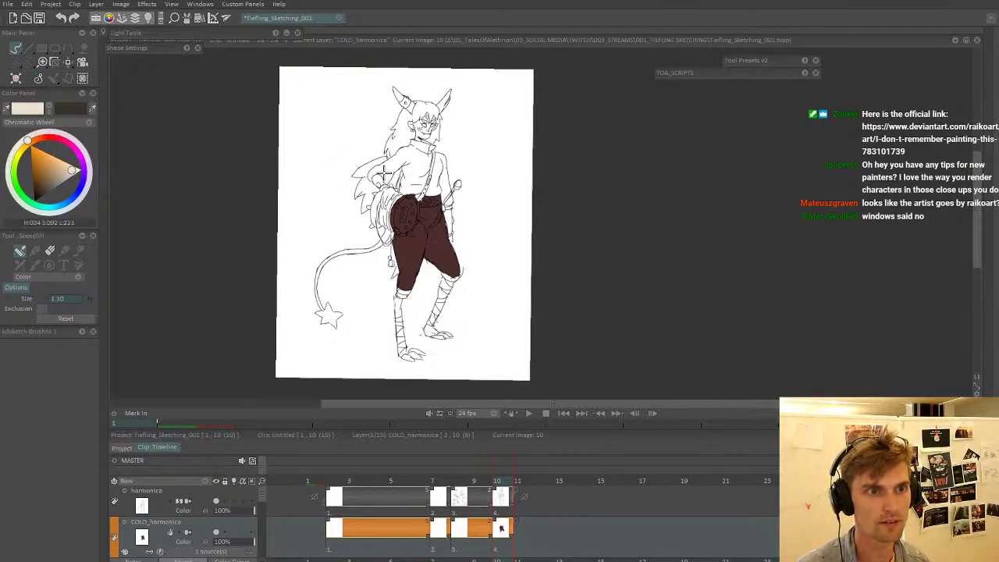
click(425, 156)
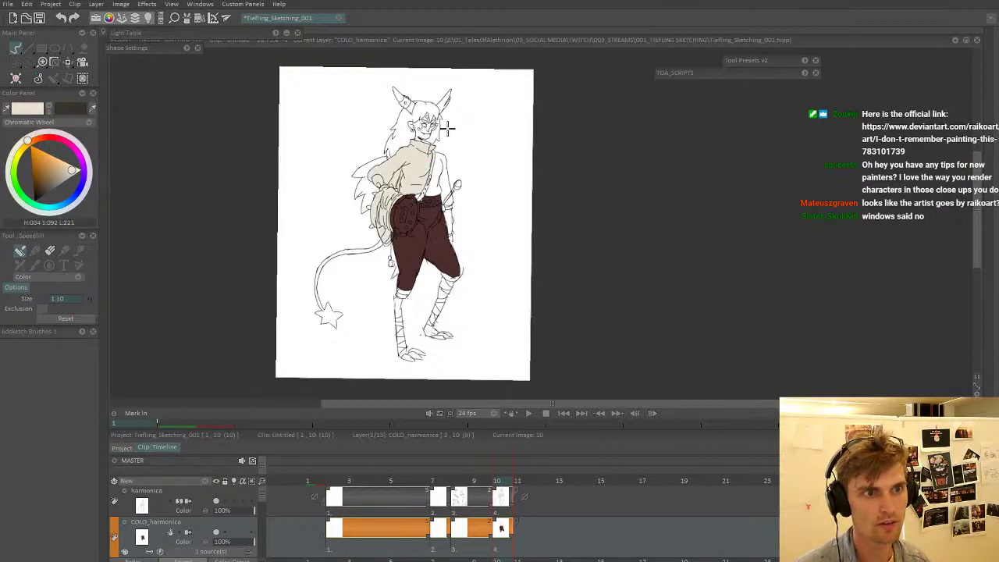
click(444, 180)
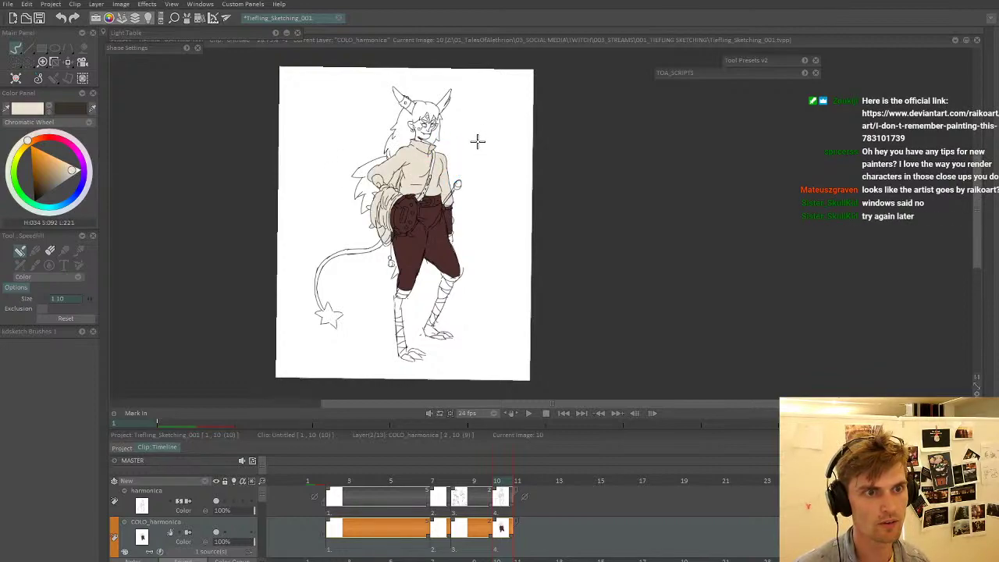
- Try a pale blue-grey fill, H:207 S:55 L:199, on the face and hair and undo it
click(72, 147)
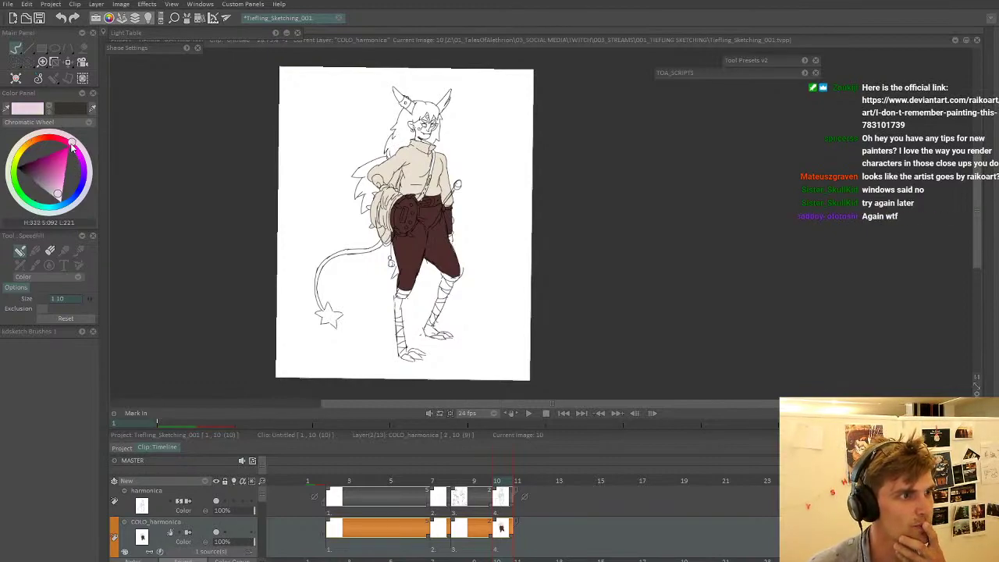
mouse_move(72, 146)
mouse_down()
mouse_move(83, 188)
mouse_move(67, 209)
mouse_up()
click(35, 174)
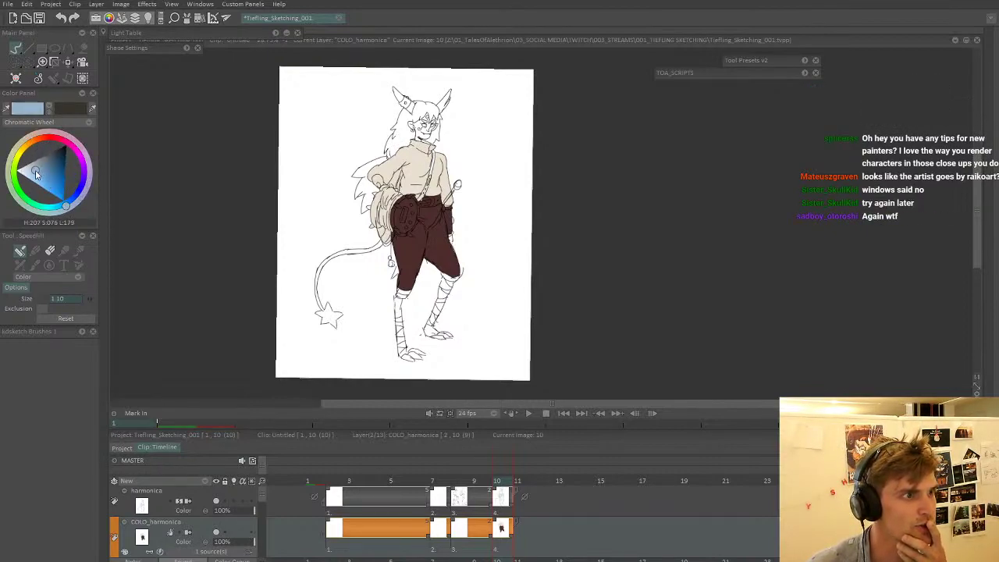
drag(35, 173, 30, 173)
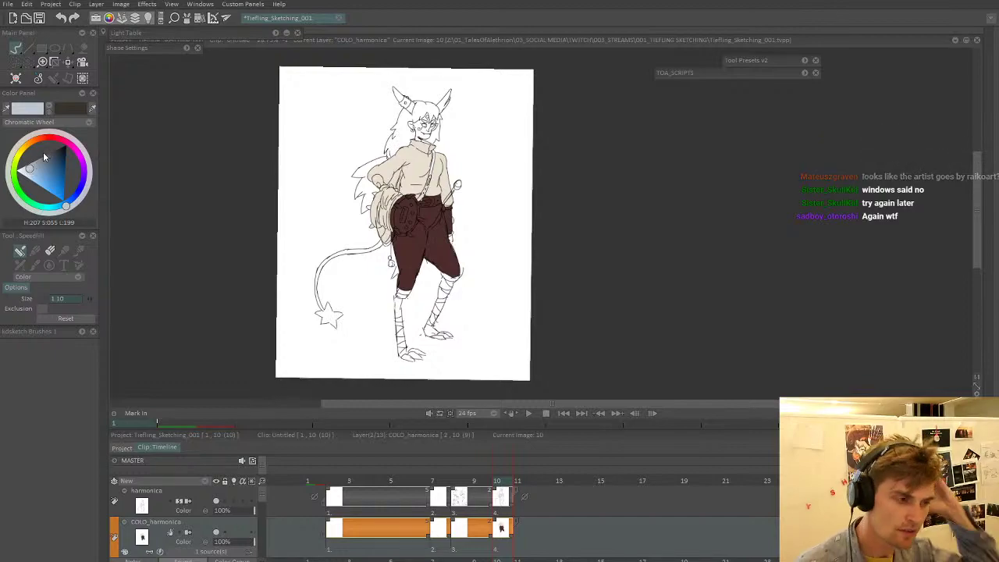
click(420, 134)
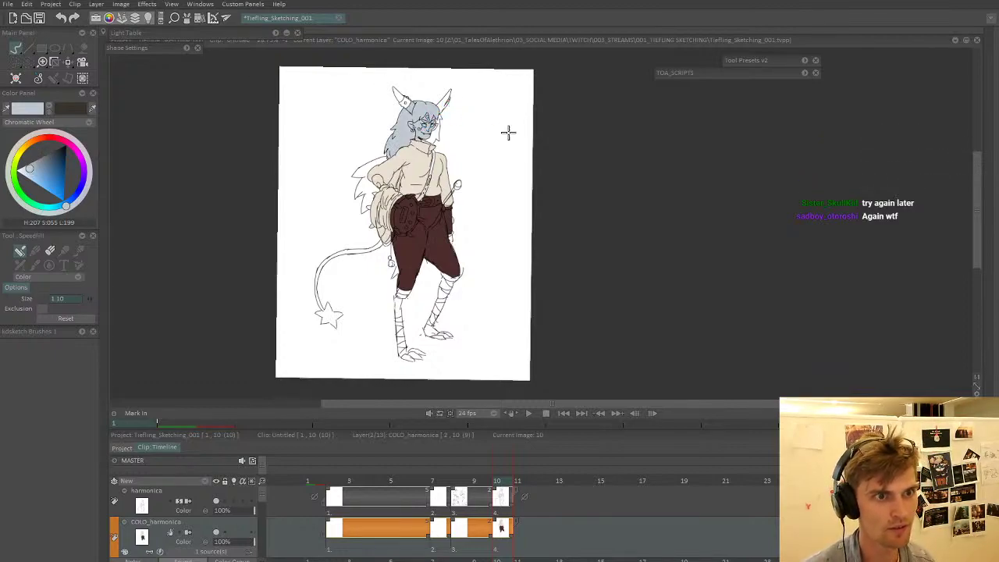
scroll(464, 151, up, 2)
scroll(436, 198, up, 1)
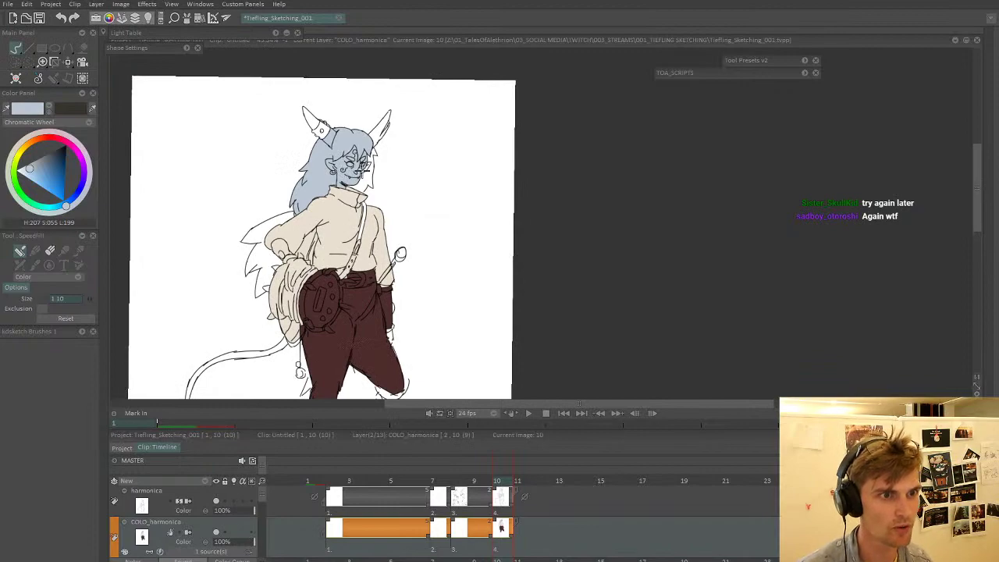
scroll(366, 147, down, 1)
drag(366, 148, 354, 162)
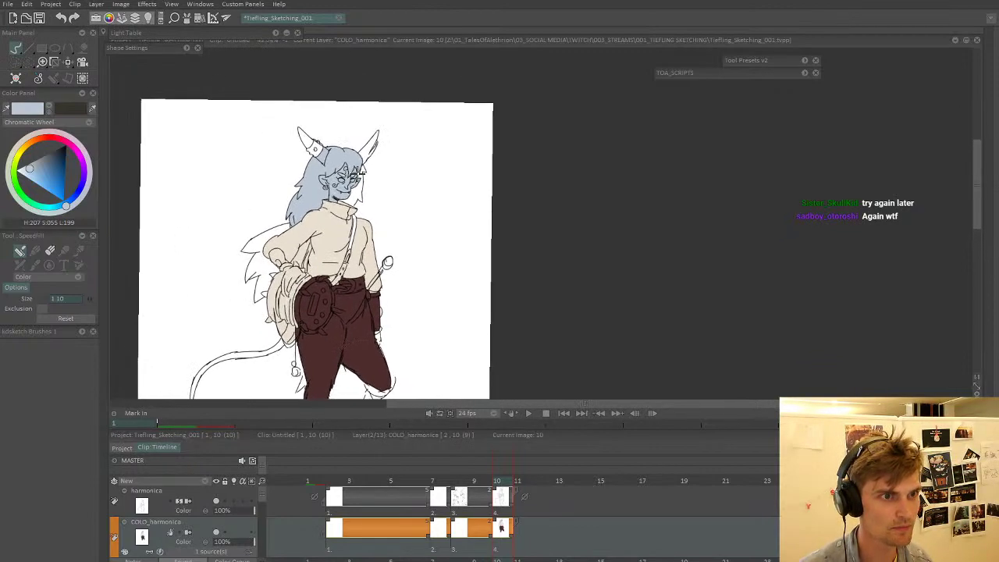
scroll(369, 155, up, 3)
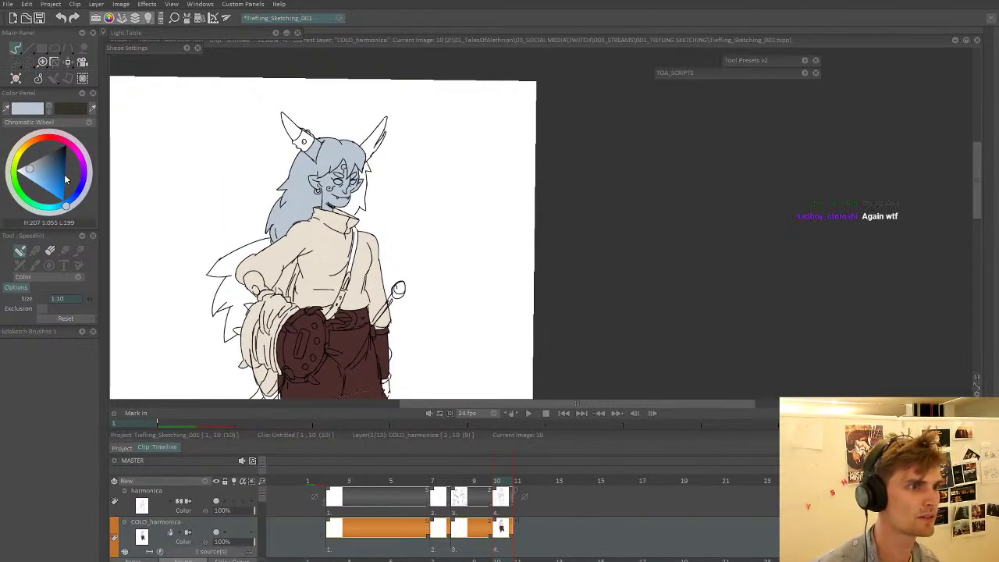
drag(38, 138, 23, 143)
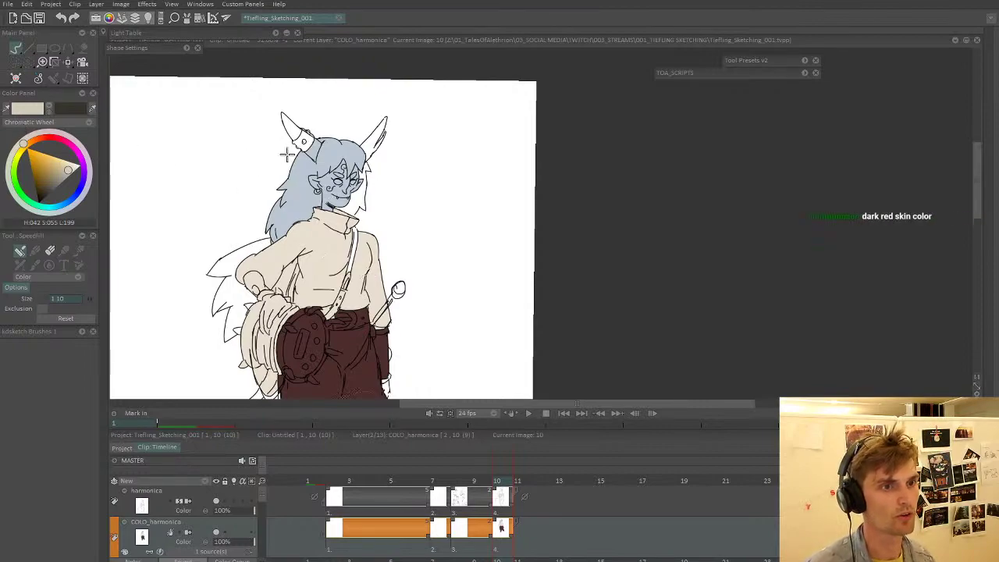
key(ctrl+z)
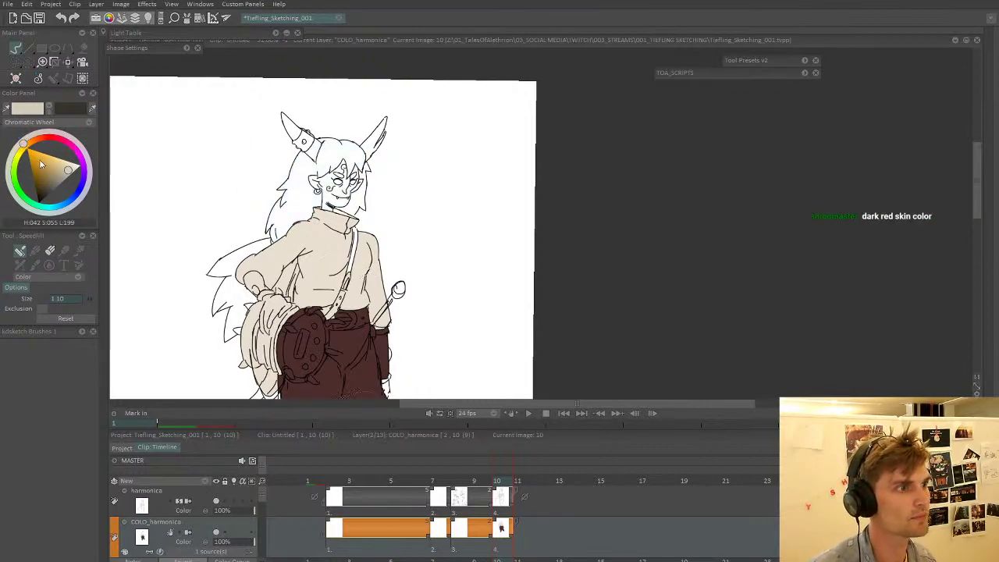
- Fill the face and hair with a pale green, H:90 S:128 L:203
click(14, 158)
click(49, 161)
click(40, 161)
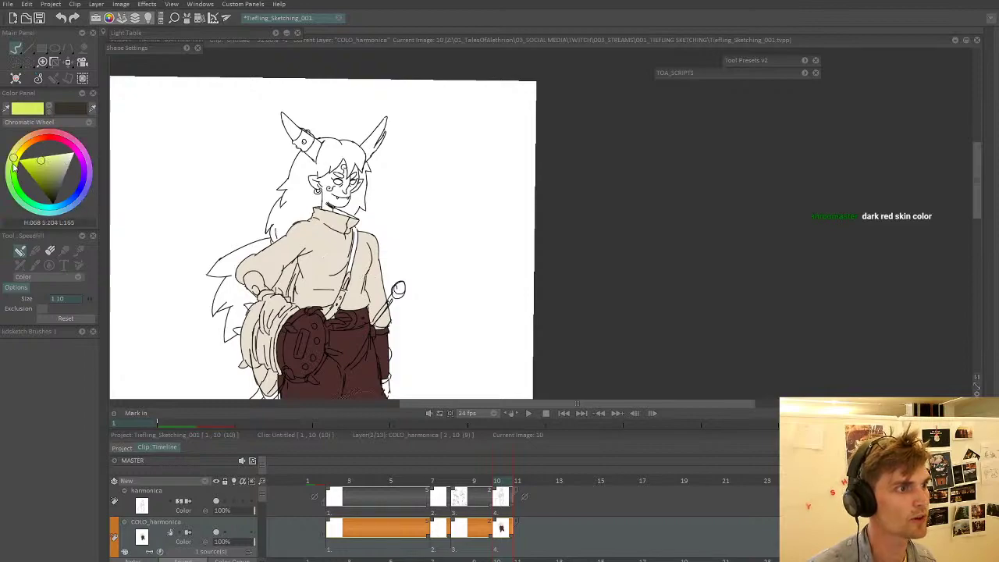
click(12, 171)
drag(55, 161, 54, 158)
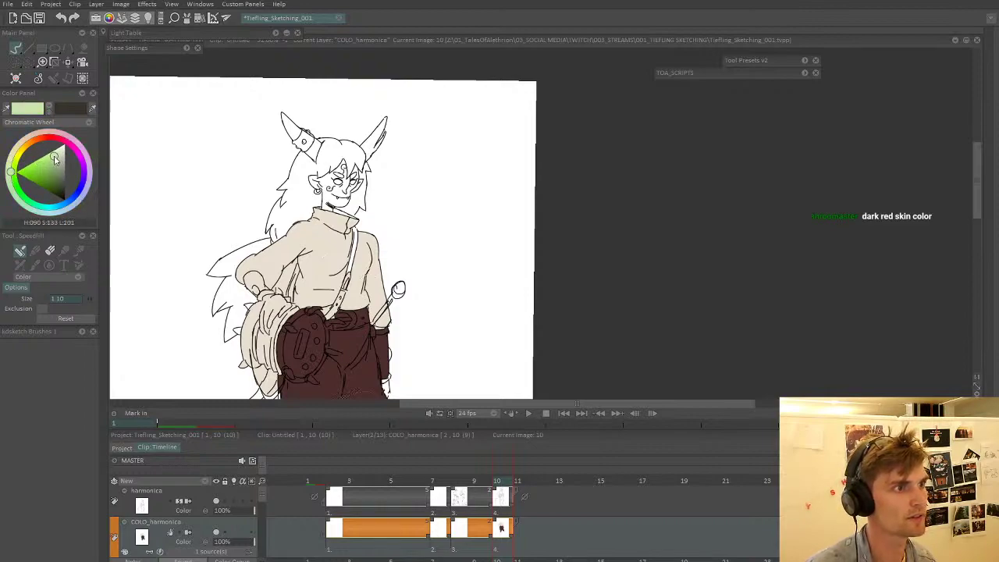
click(337, 197)
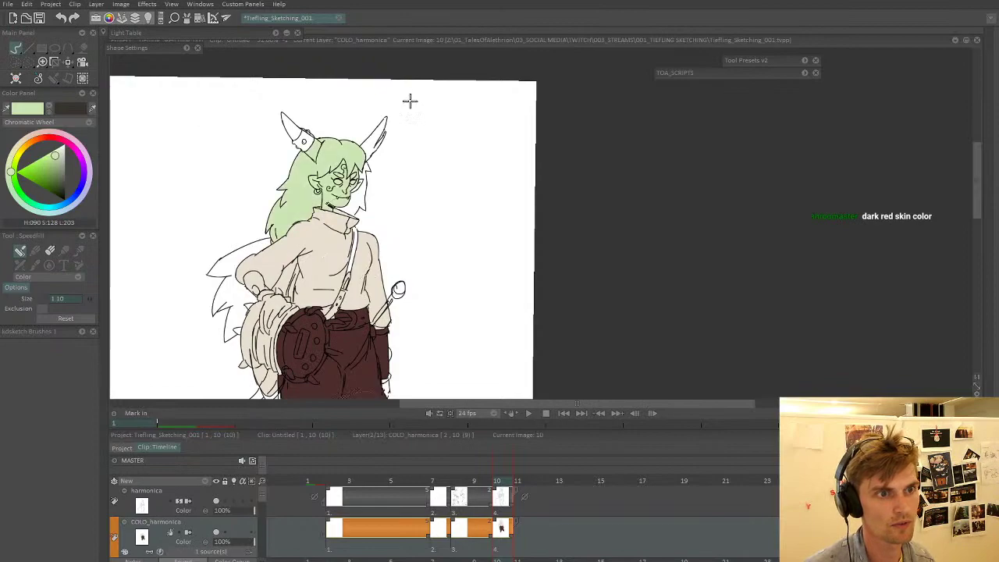
- Fill the hand resting on the harmonica and the harmonica's bellows with the pale green
scroll(340, 156, down, 4)
drag(386, 187, 392, 138)
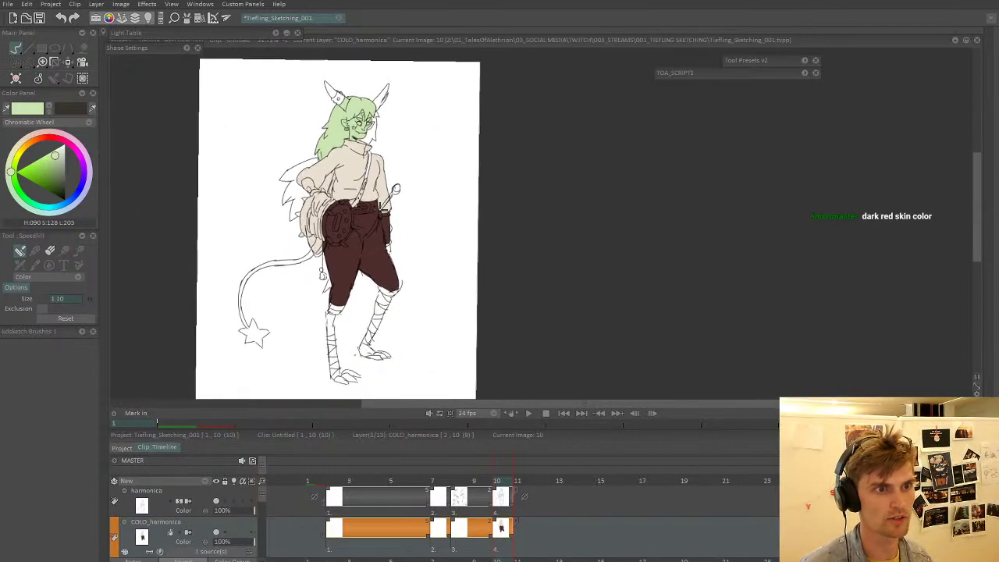
scroll(402, 196, up, 3)
click(291, 197)
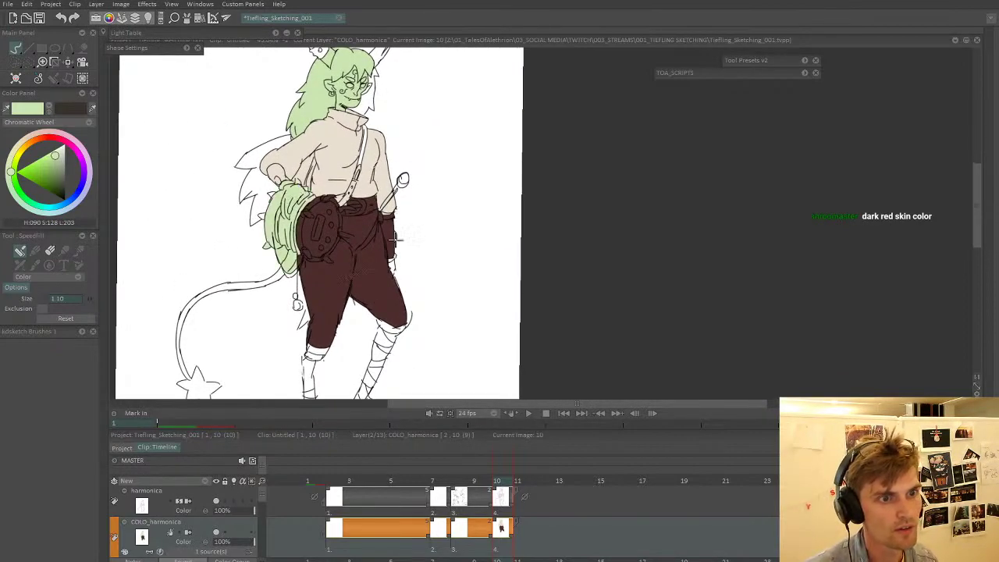
click(393, 266)
drag(408, 188, 398, 241)
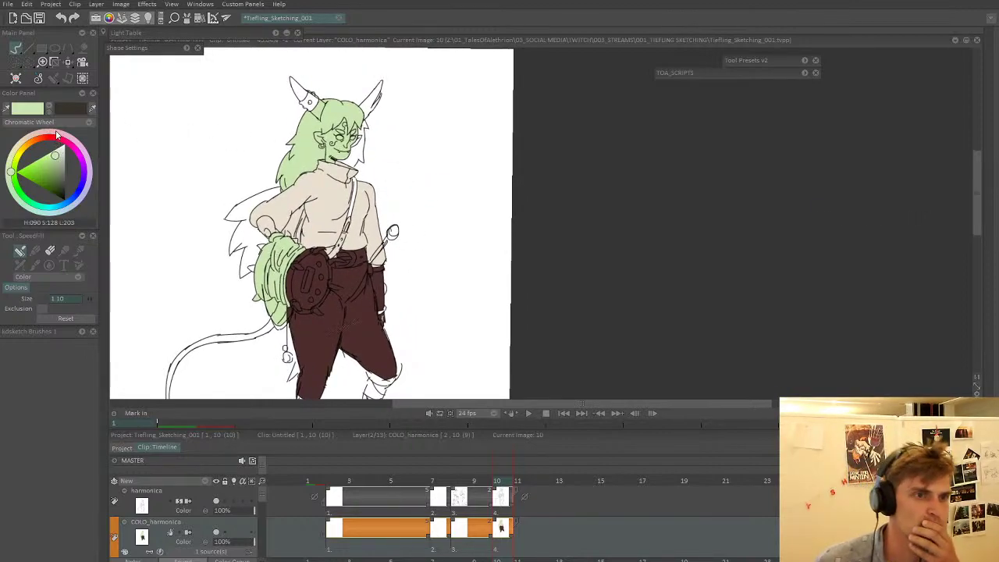
- Fill the hair around the head with a red, H:354 S:167 L:148
click(13, 158)
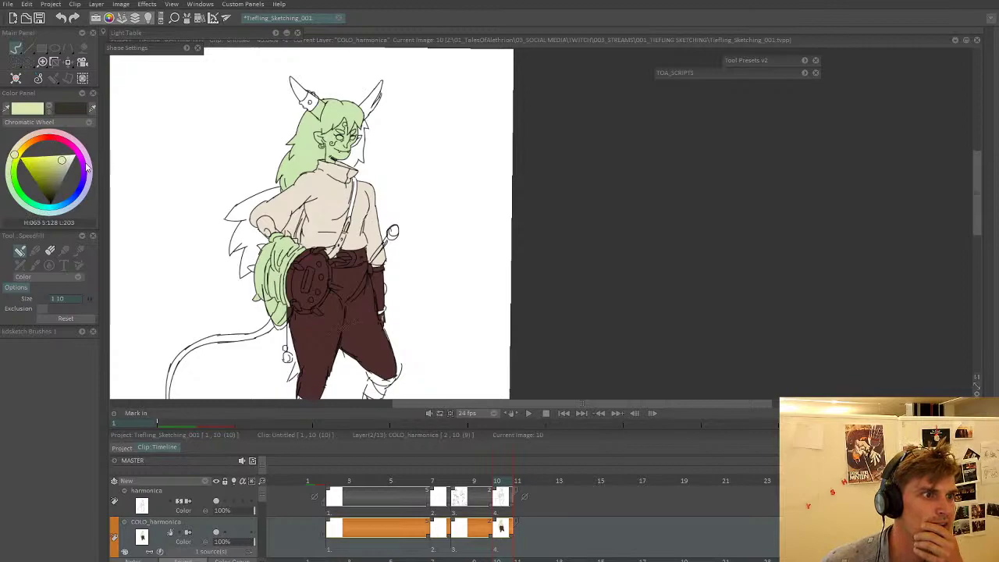
click(84, 163)
mouse_move(85, 164)
mouse_down()
mouse_move(57, 127)
mouse_move(49, 145)
mouse_move(73, 185)
mouse_move(54, 162)
mouse_up()
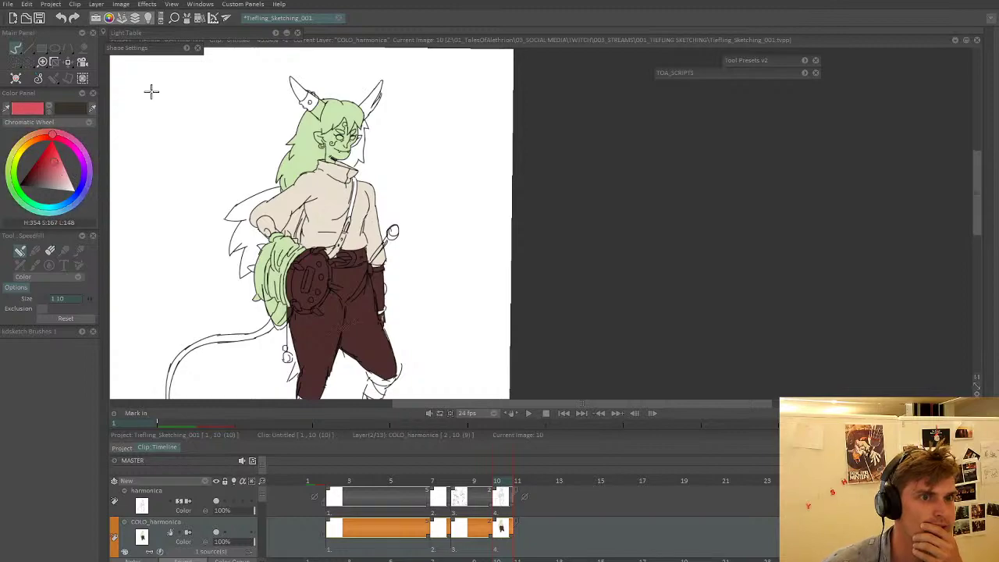
click(300, 150)
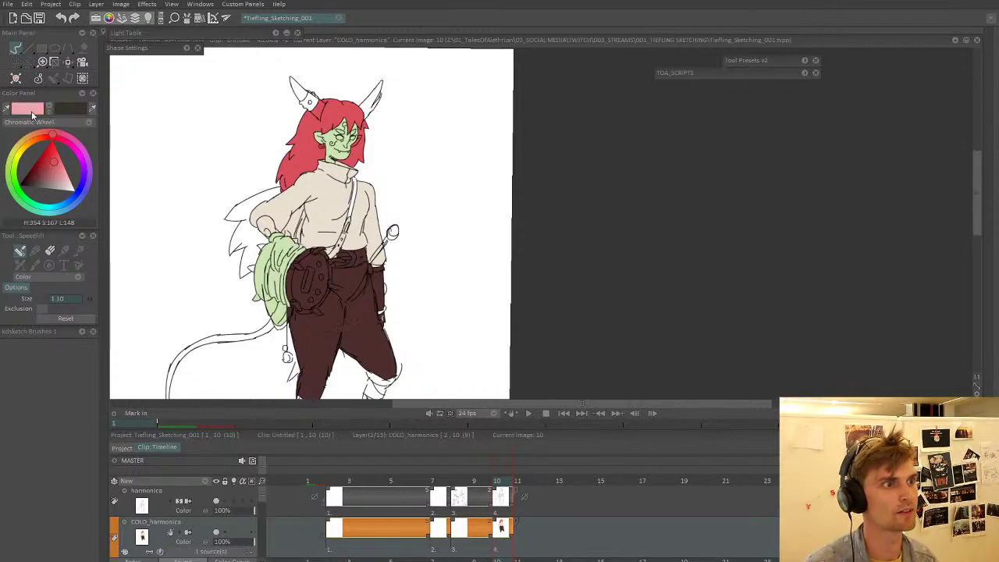
- Resample the face's pale green, and fill both eyebrows with the red sampled from the hair
click(31, 110)
click(332, 152)
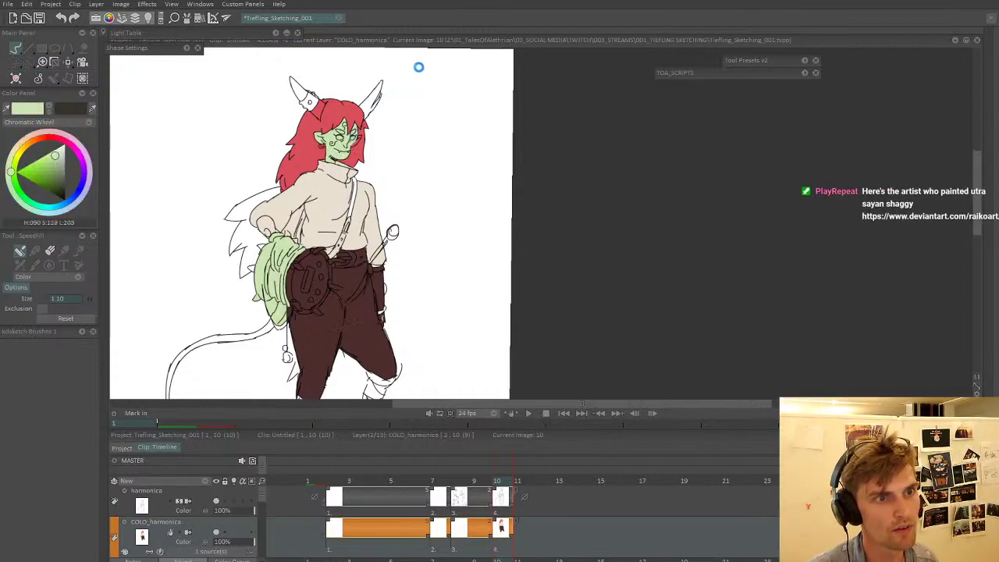
drag(347, 181, 309, 229)
scroll(357, 136, down, 1)
scroll(320, 210, up, 3)
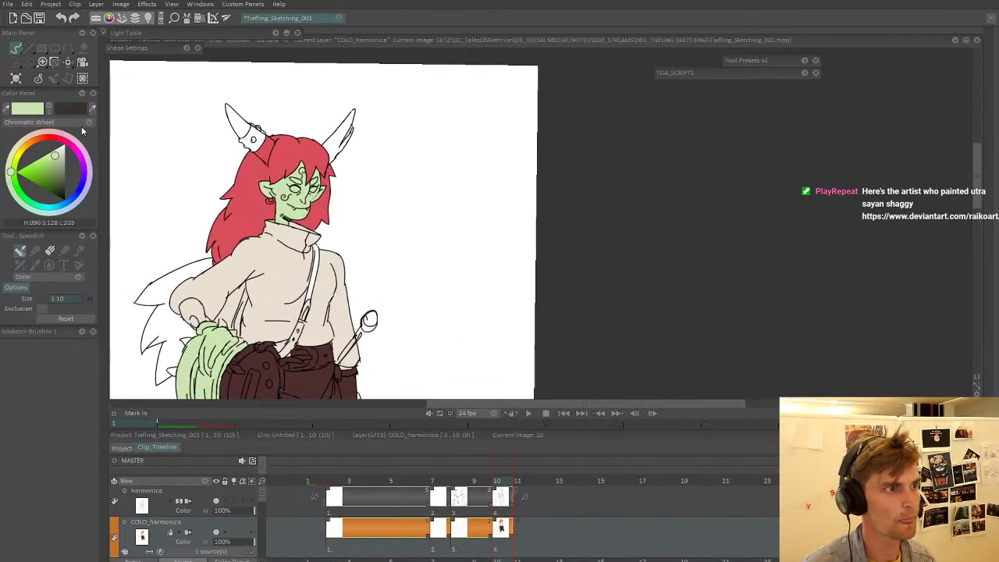
click(37, 108)
click(294, 153)
click(295, 181)
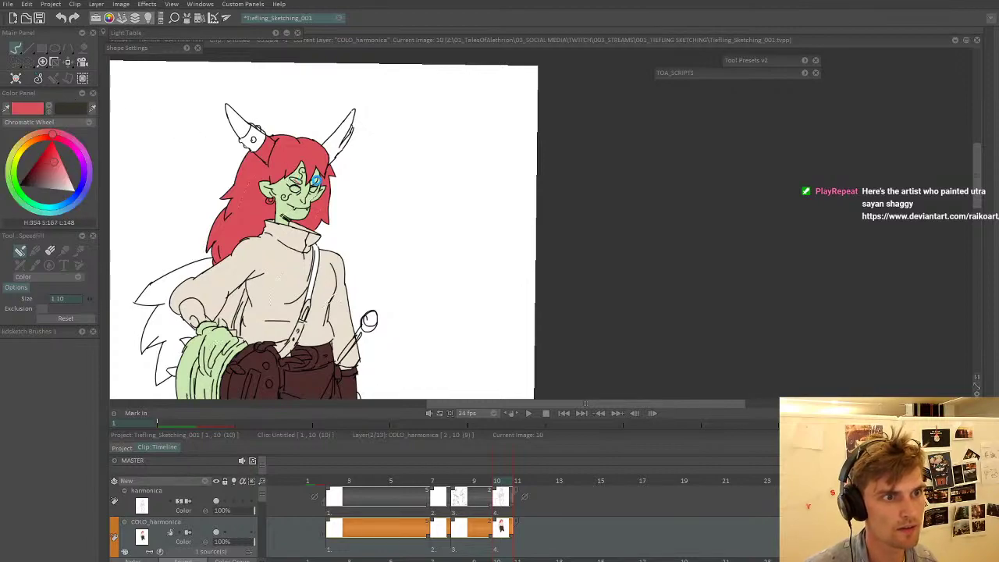
click(315, 184)
- Fill the long hair locks hanging behind the bent arm with the same red
scroll(319, 178, down, 3)
drag(263, 232, 317, 176)
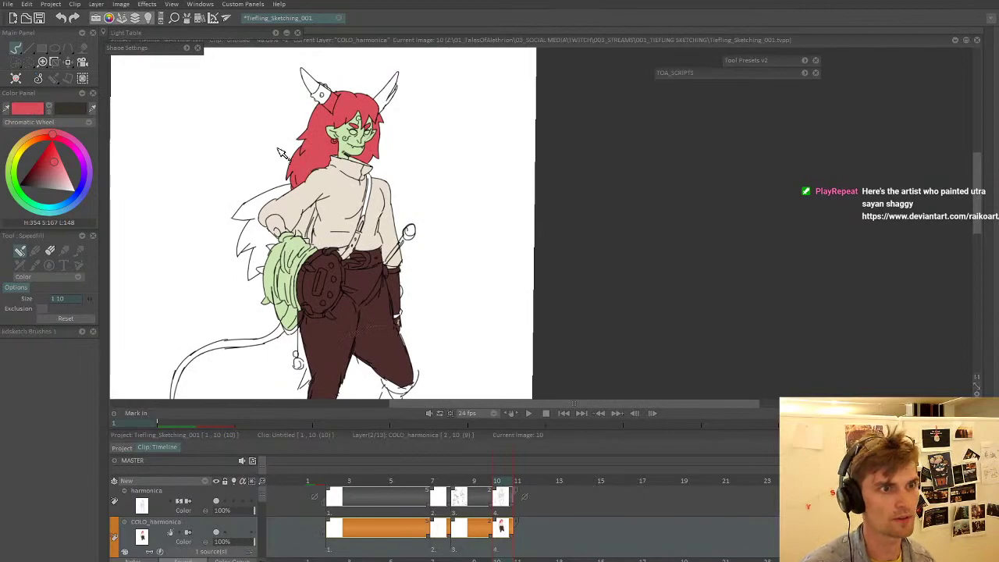
click(266, 252)
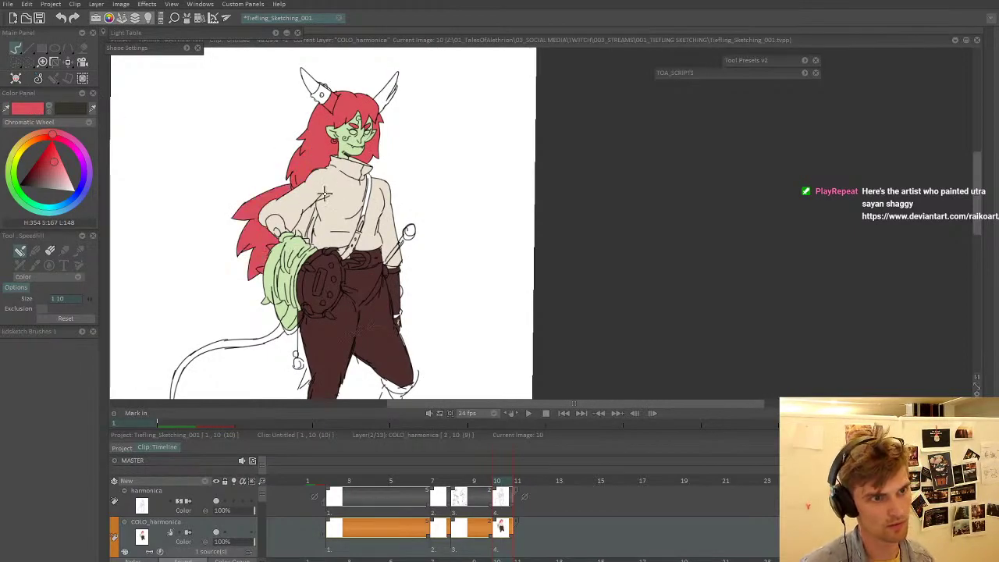
scroll(324, 194, down, 3)
scroll(310, 223, up, 3)
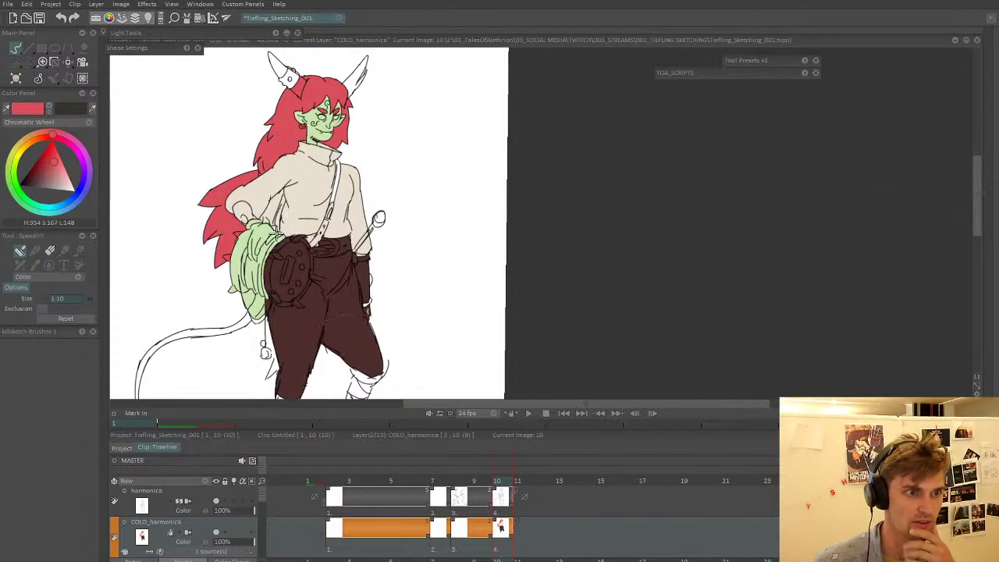
- Switch to the harmonica line layer with the Pen Brush, and undo the last fills on the harmonica's bellows
key(b)
key(Up)
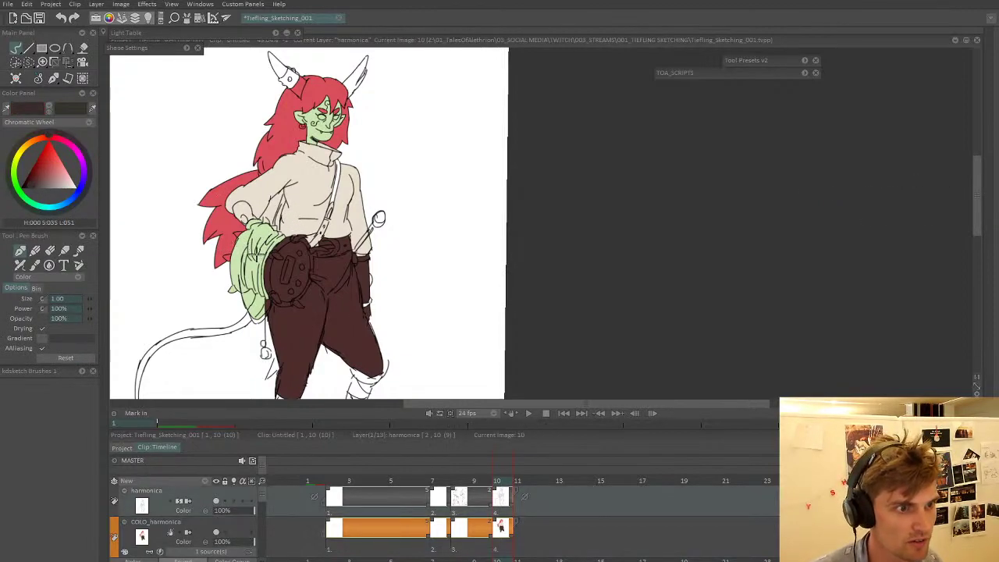
scroll(251, 257, up, 3)
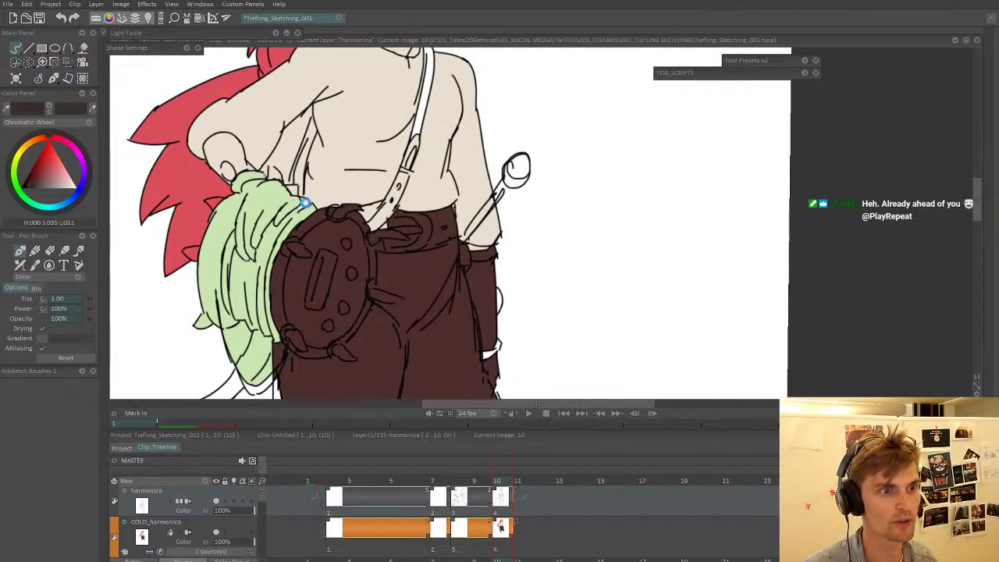
key(ctrl+z)
key(ctrl+z)
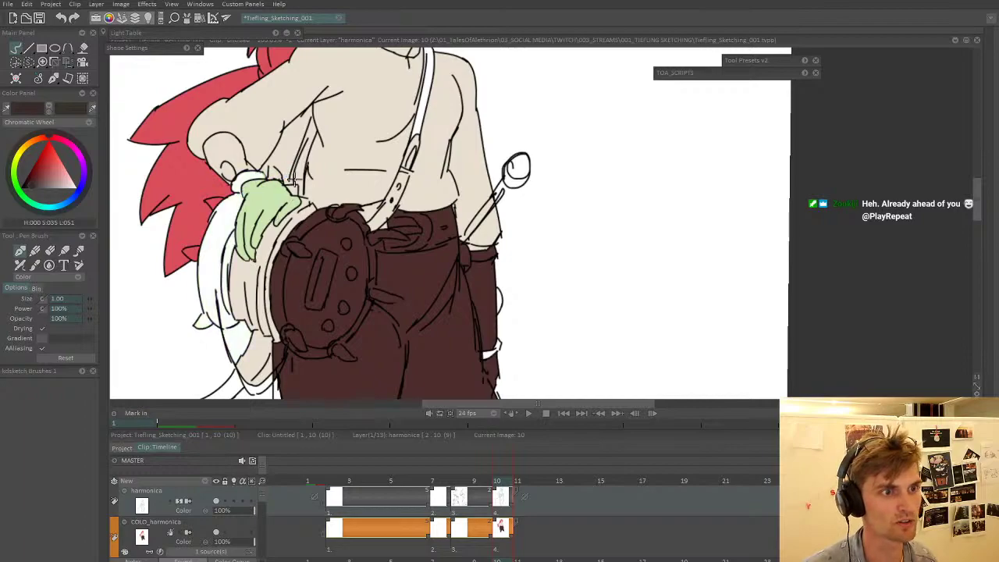
scroll(238, 218, down, 3)
scroll(233, 242, up, 3)
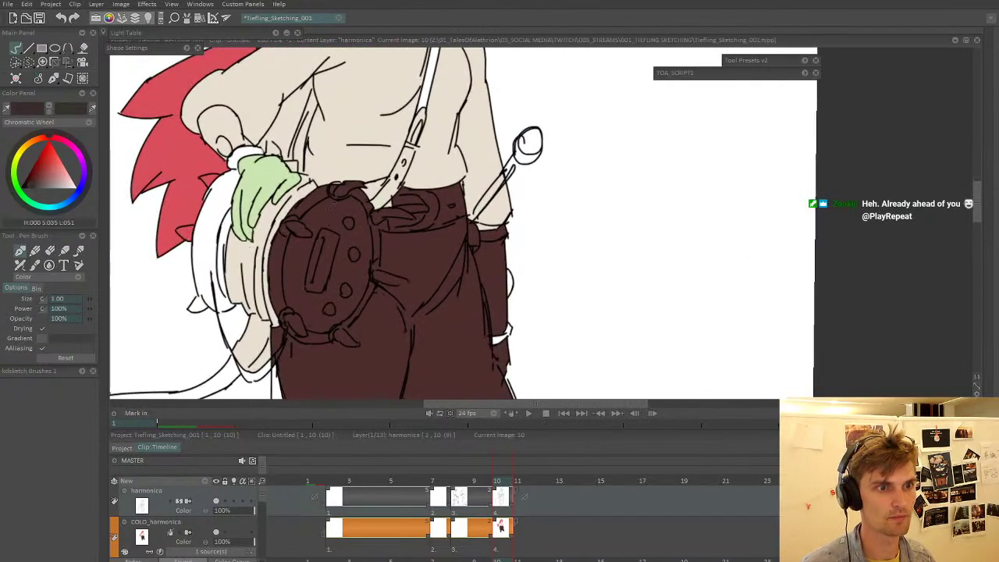
scroll(332, 187, down, 3)
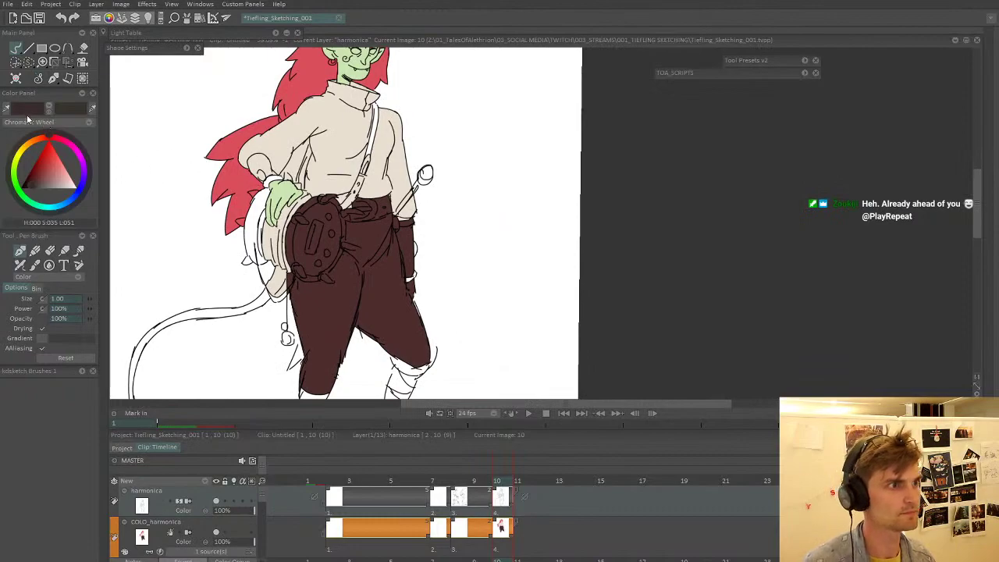
- On the COLO_harmonica layer, fill the harmonica's inner bellows and the area just below them with the pale green sampled from the hand
click(32, 114)
click(289, 199)
drag(204, 298, 241, 224)
scroll(241, 224, down, 1)
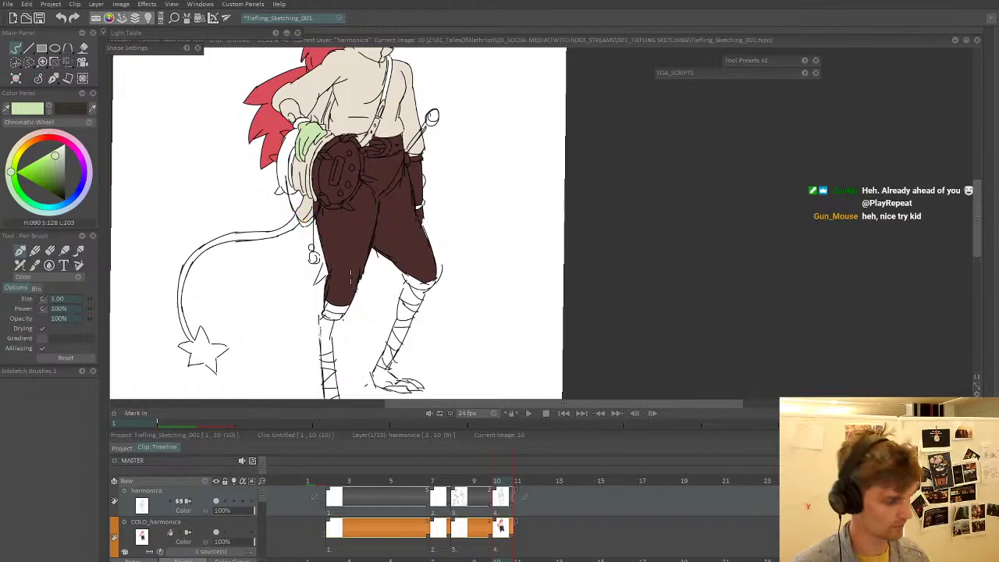
key(Down)
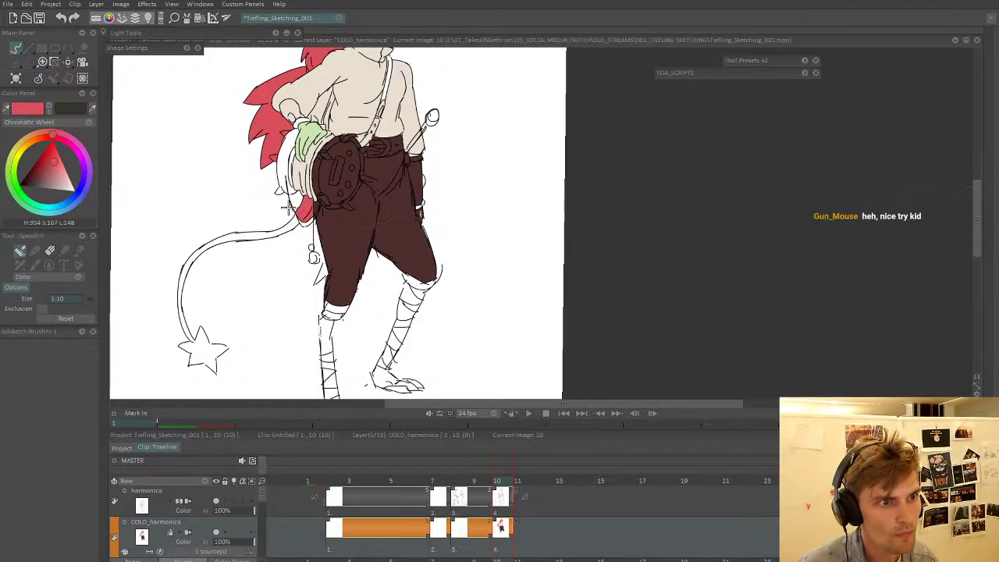
click(315, 133)
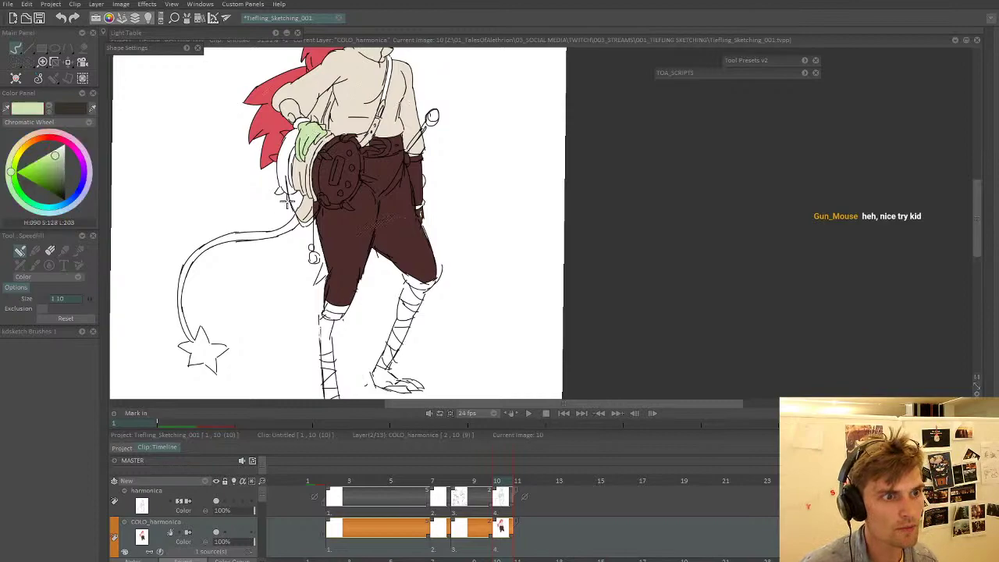
drag(305, 210, 300, 166)
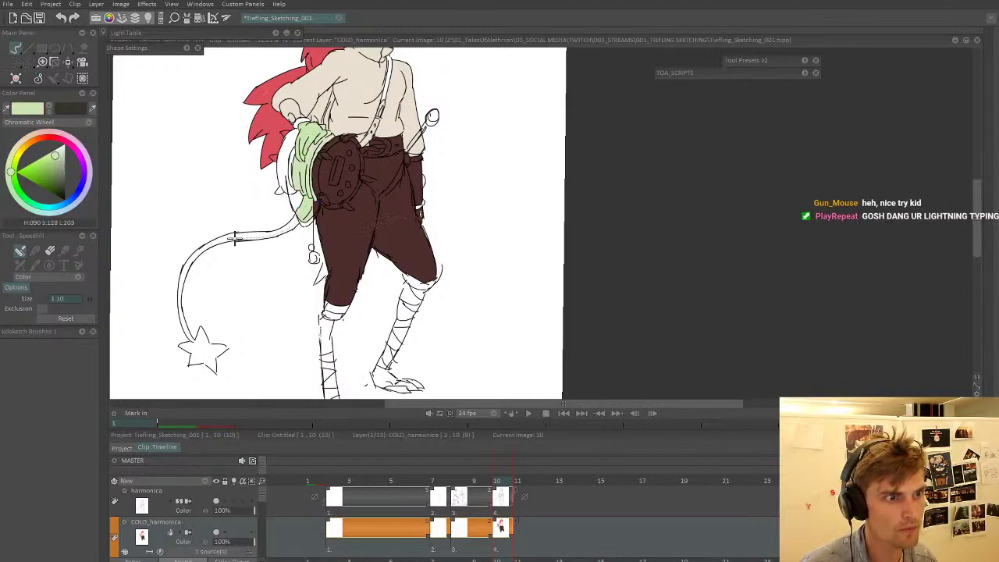
- Fill the tail and its star-shaped tip with the pale green, H:90 S:128 L:203
drag(235, 238, 222, 237)
drag(202, 307, 219, 264)
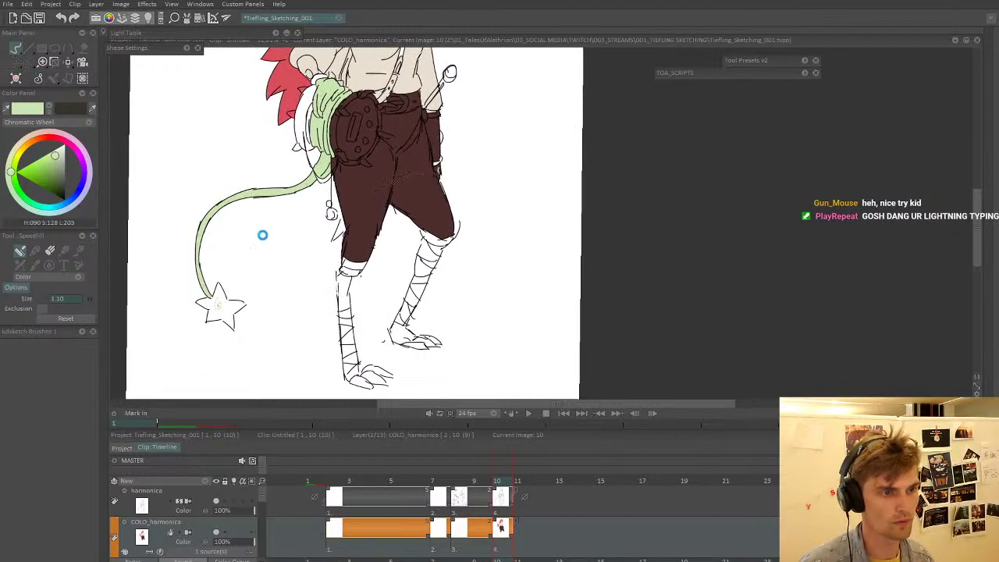
drag(416, 227, 397, 231)
drag(195, 313, 207, 316)
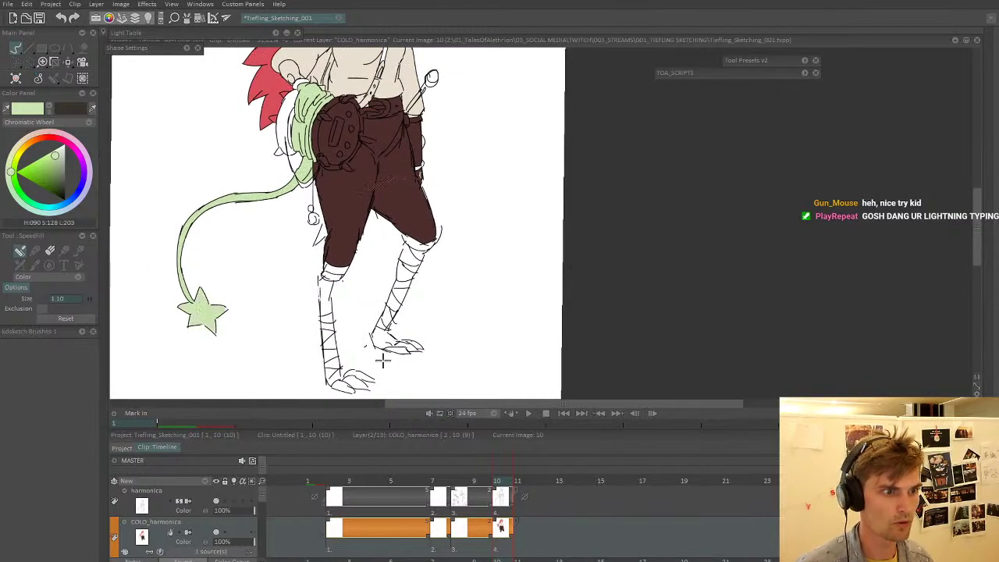
- Fill both feet, including the toes and ankles, with the pale green
click(353, 382)
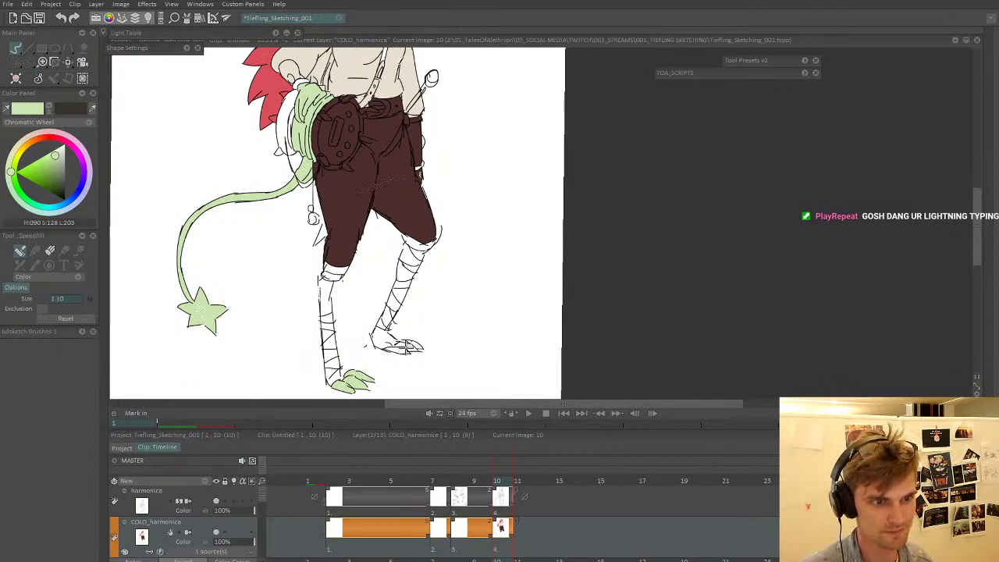
click(396, 348)
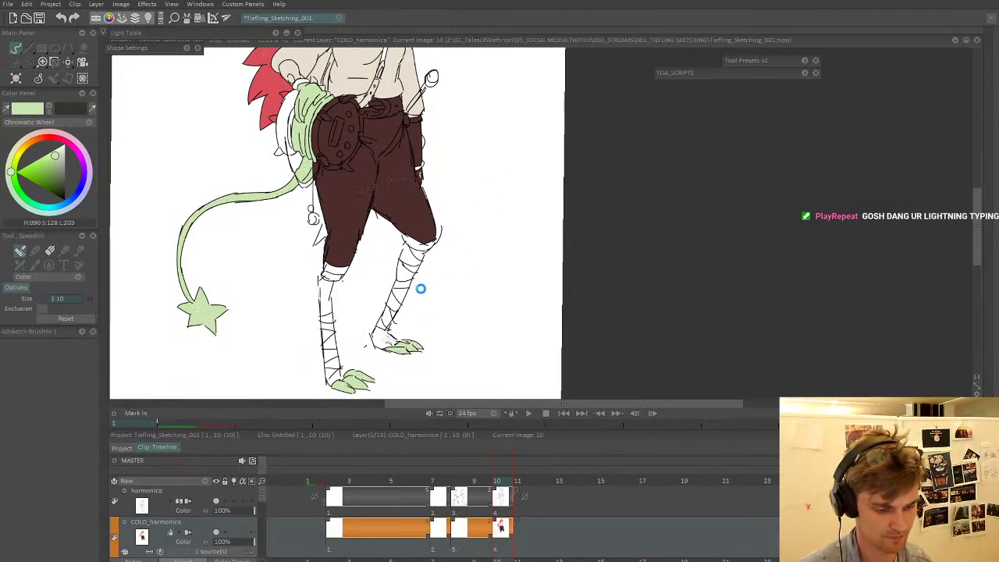
scroll(430, 263, down, 5)
scroll(383, 336, up, 6)
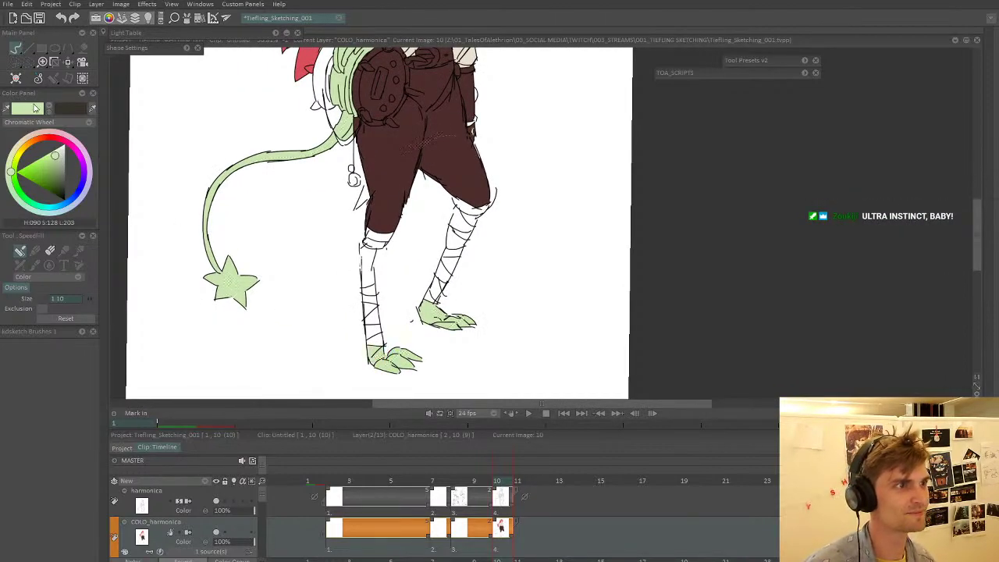
click(42, 163)
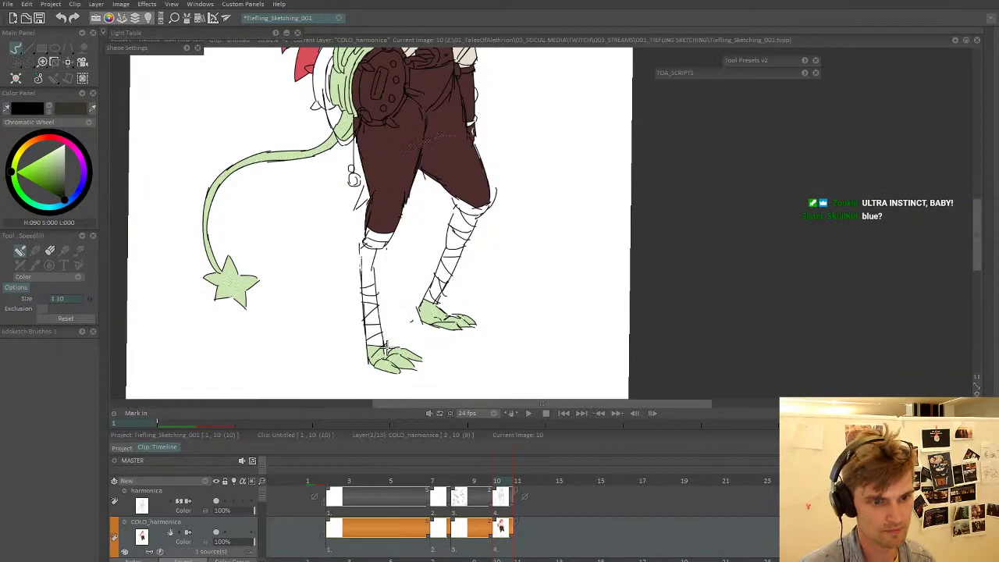
key(n)
key(n)
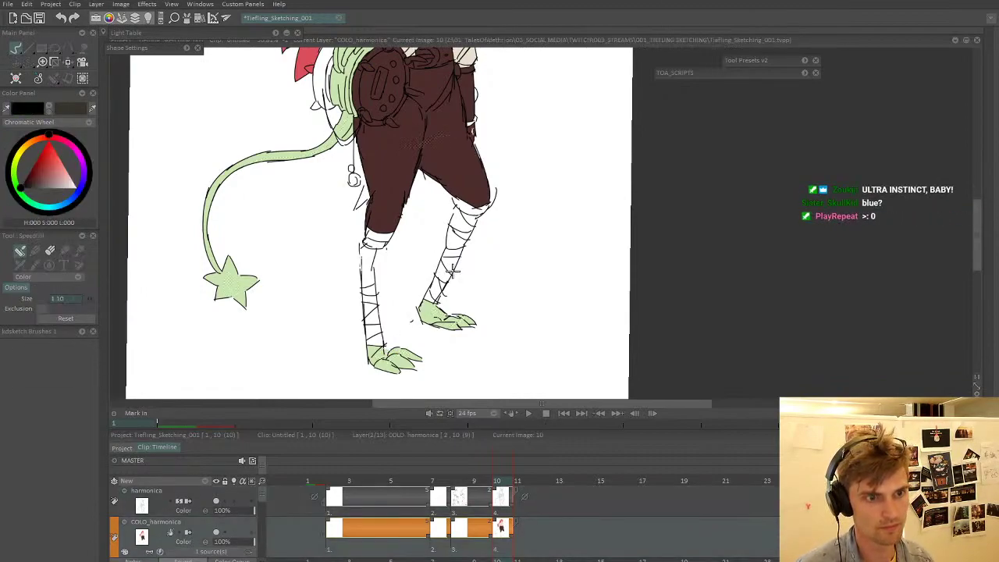
- Sample the shirt's beige, lighten it to H:36 S:98 L:235 and fill the bandages on both lower legs
drag(529, 217, 475, 288)
drag(476, 288, 516, 249)
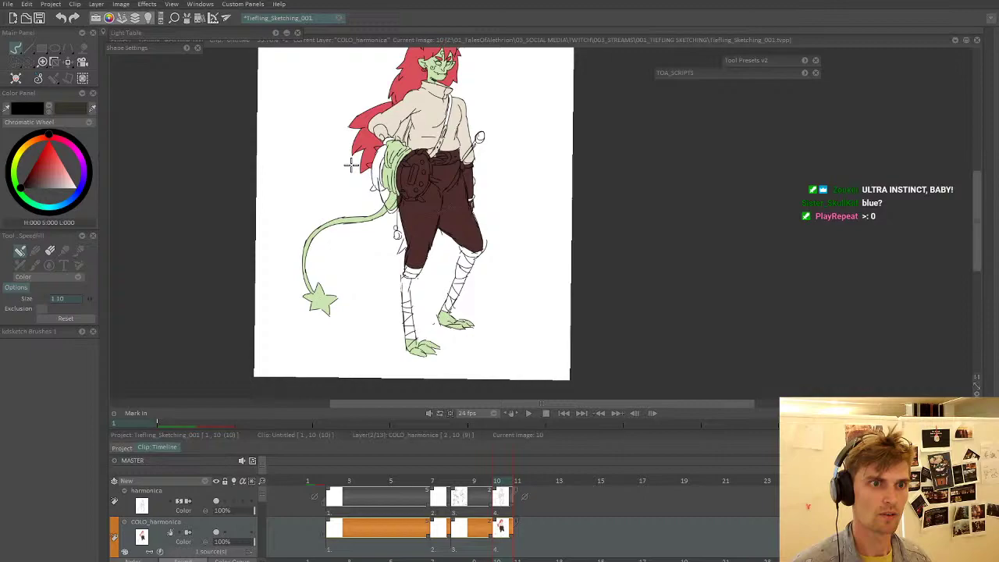
alt+click(430, 125)
drag(68, 169, 76, 170)
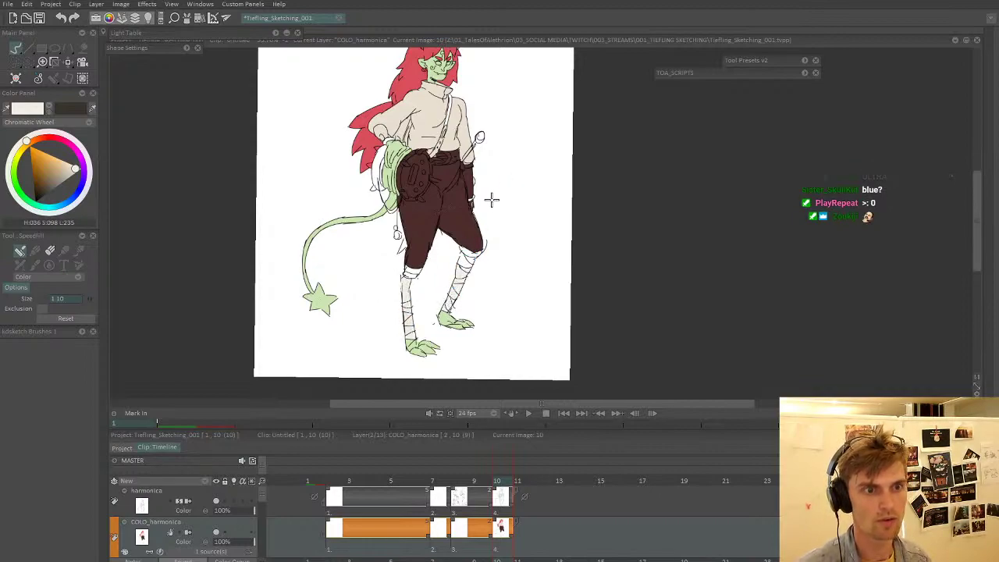
drag(490, 201, 457, 279)
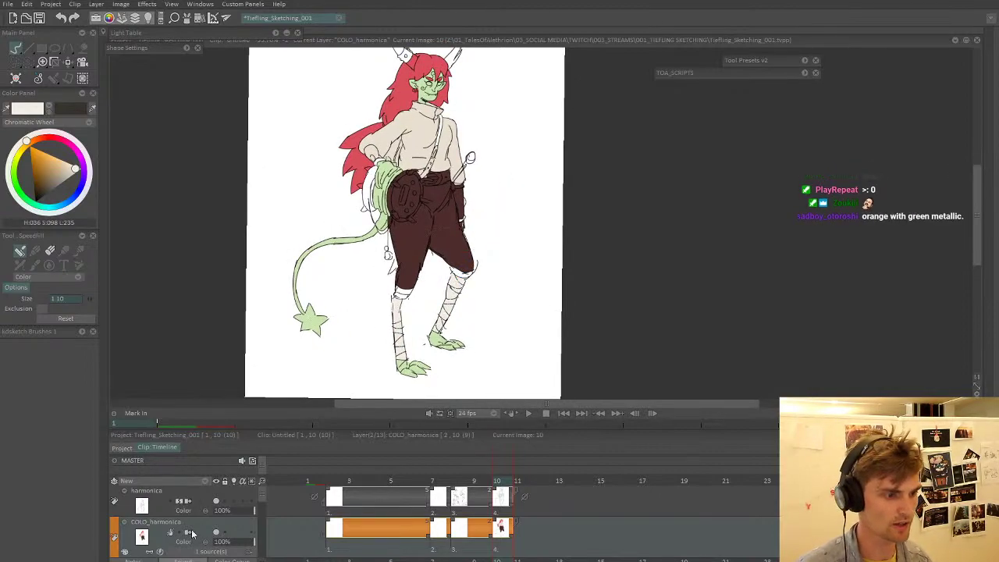
- Try a bright blue for the canvas background, and set the background to dark grey
click(235, 555)
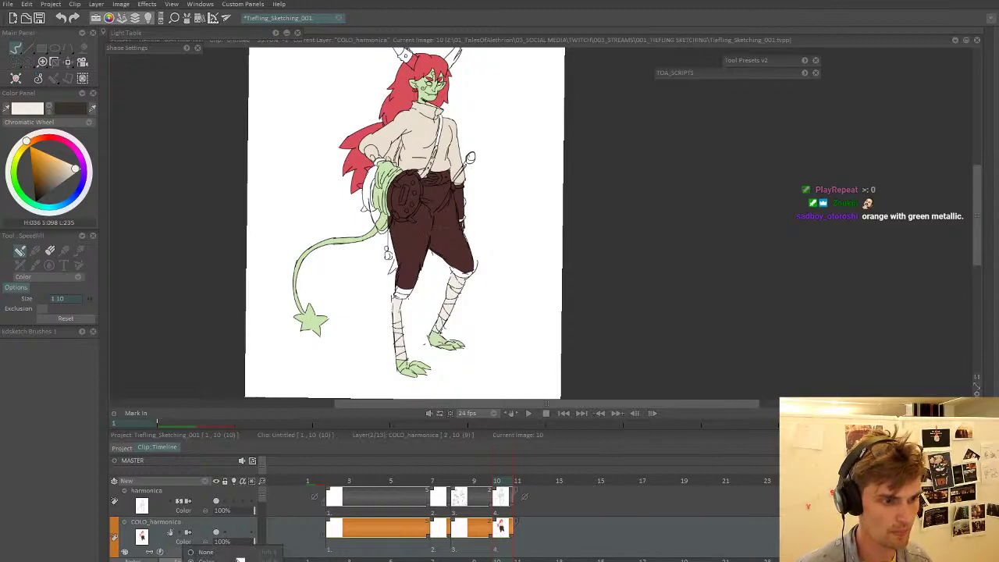
click(60, 208)
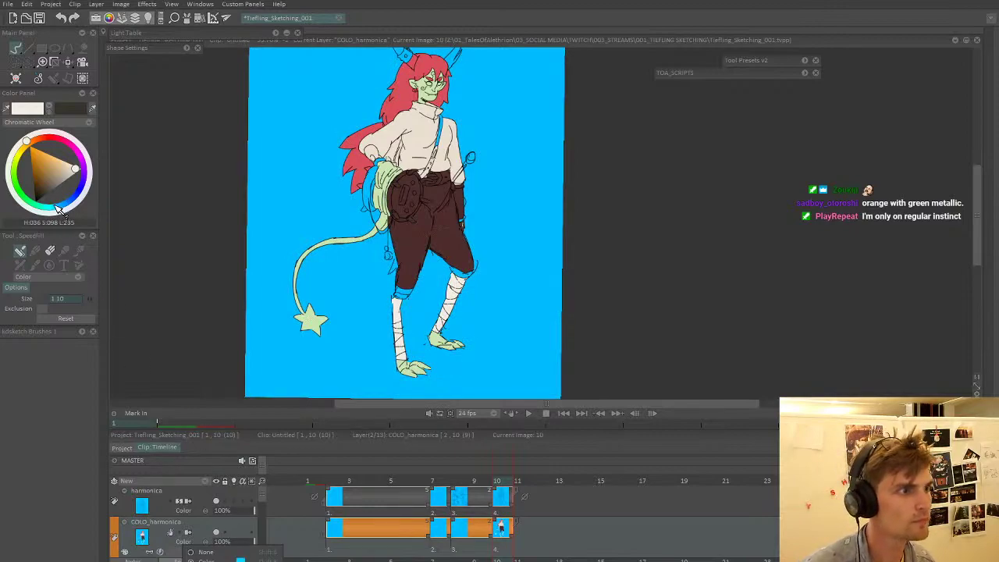
key(b)
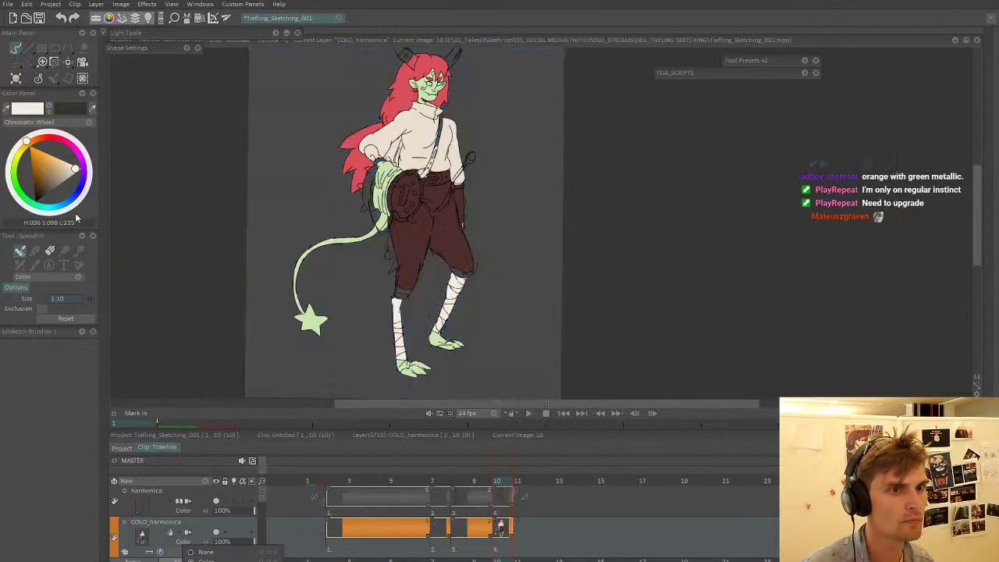
scroll(329, 247, down, 2)
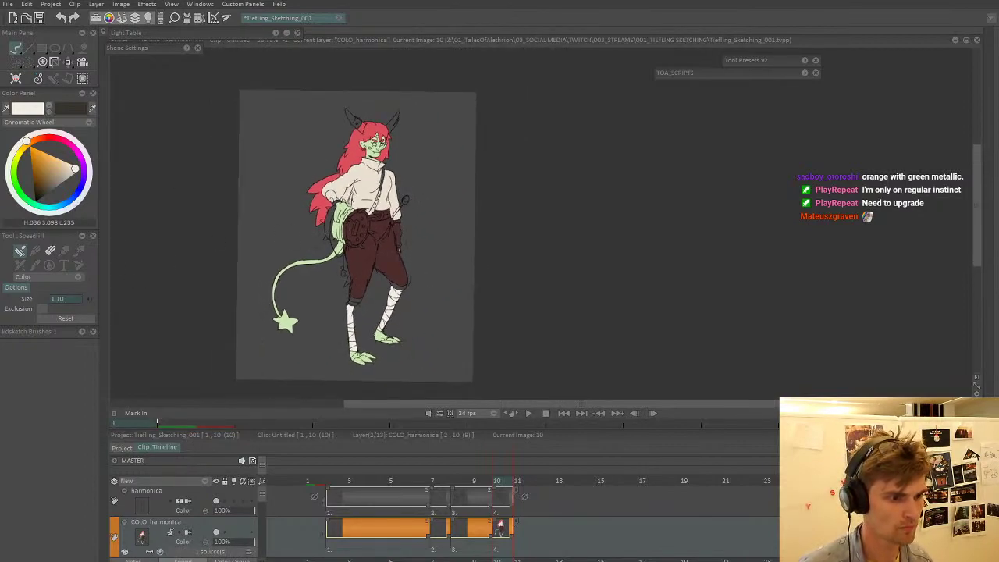
- Change the canvas background from dark grey to a light warm beige
click(202, 554)
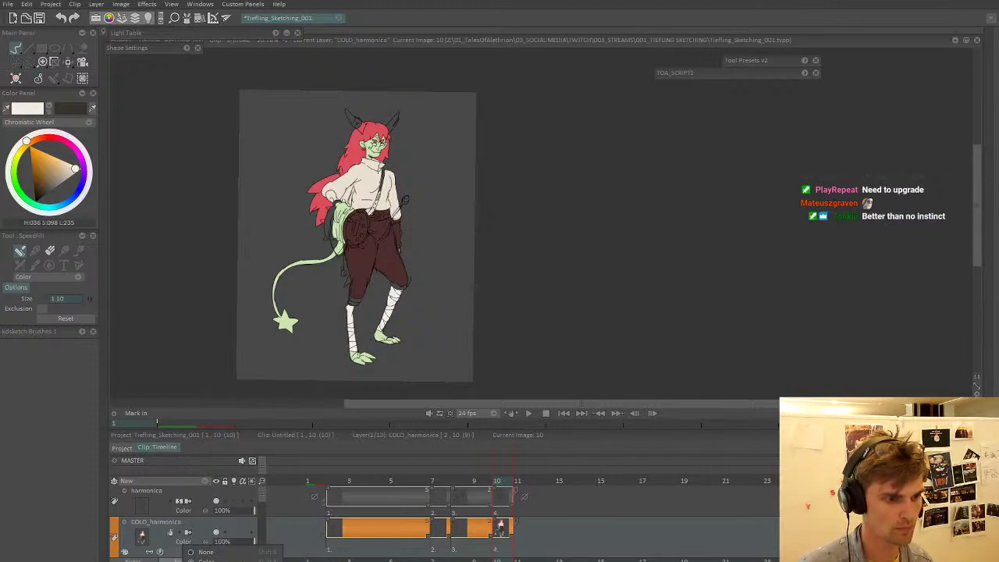
click(72, 172)
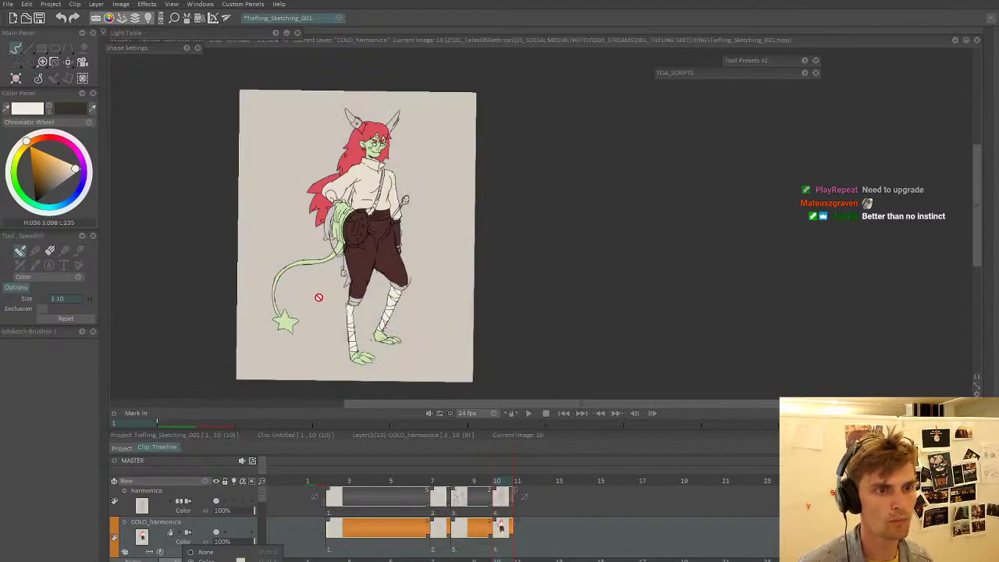
scroll(381, 254, up, 1)
drag(426, 307, 373, 296)
scroll(374, 297, up, 2)
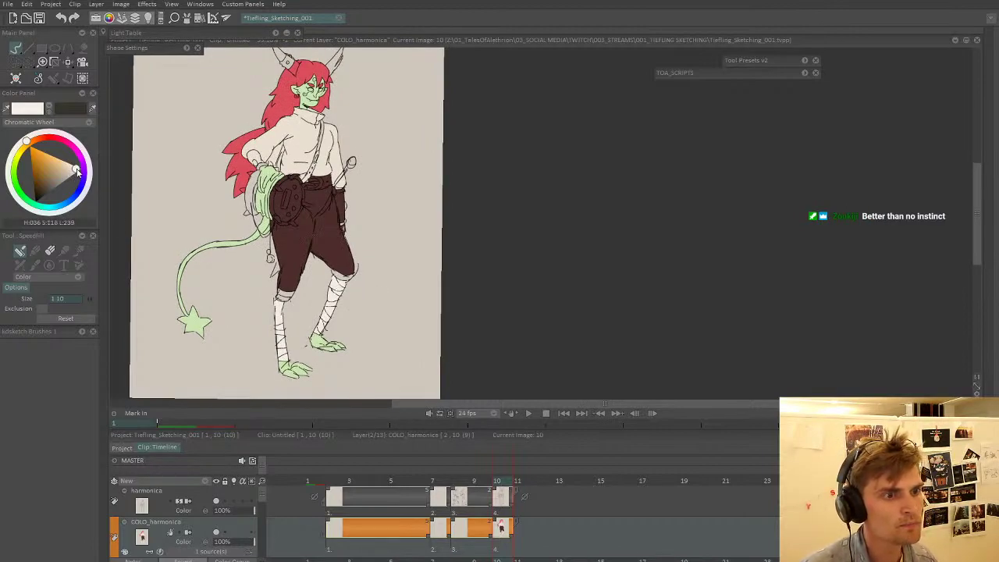
- Sample the shirt's beige, darken it to H:36 S:128 L:8 and fill the mallet at the character's hip
drag(76, 172, 86, 168)
ctrl+click(291, 254)
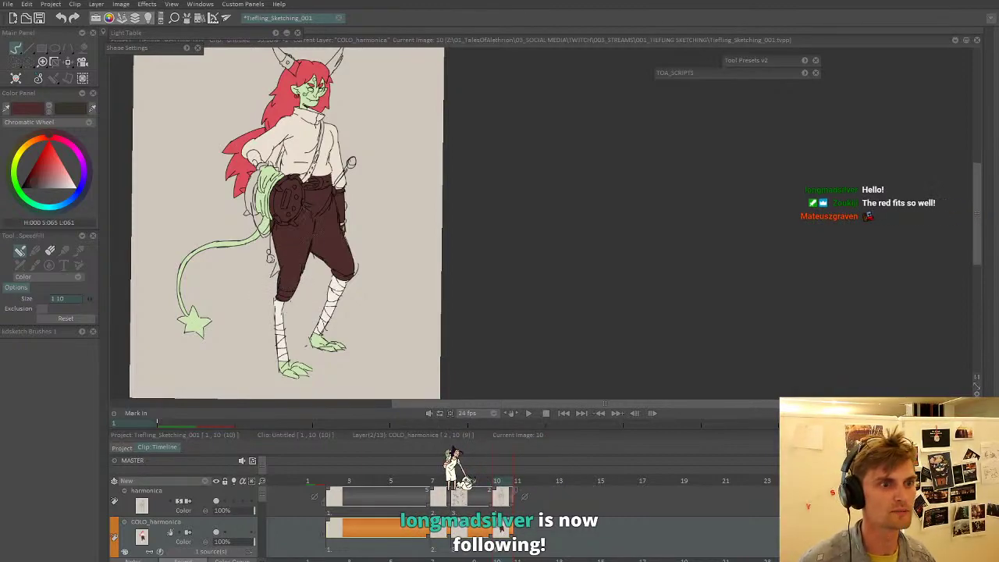
scroll(265, 266, up, 3)
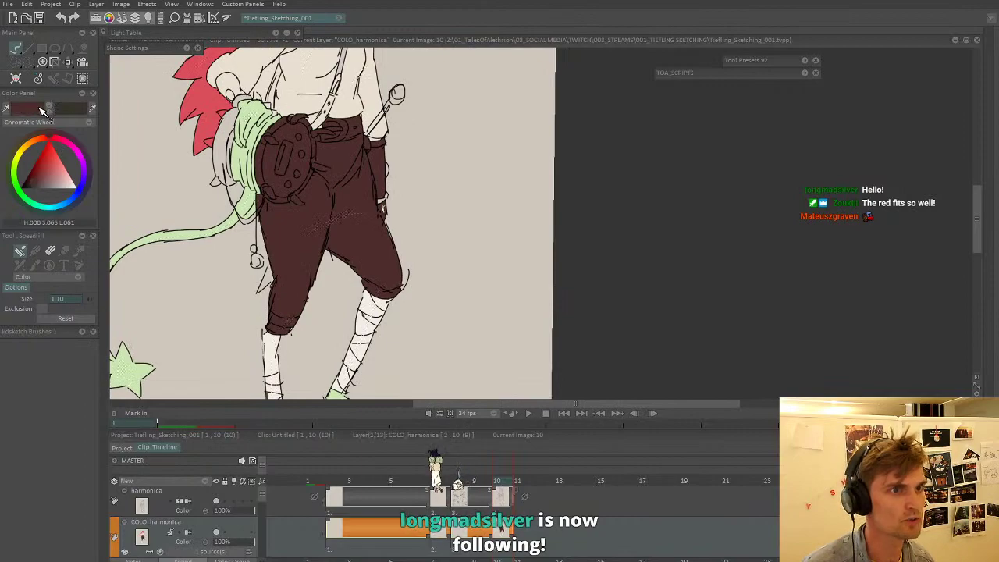
click(43, 113)
click(313, 84)
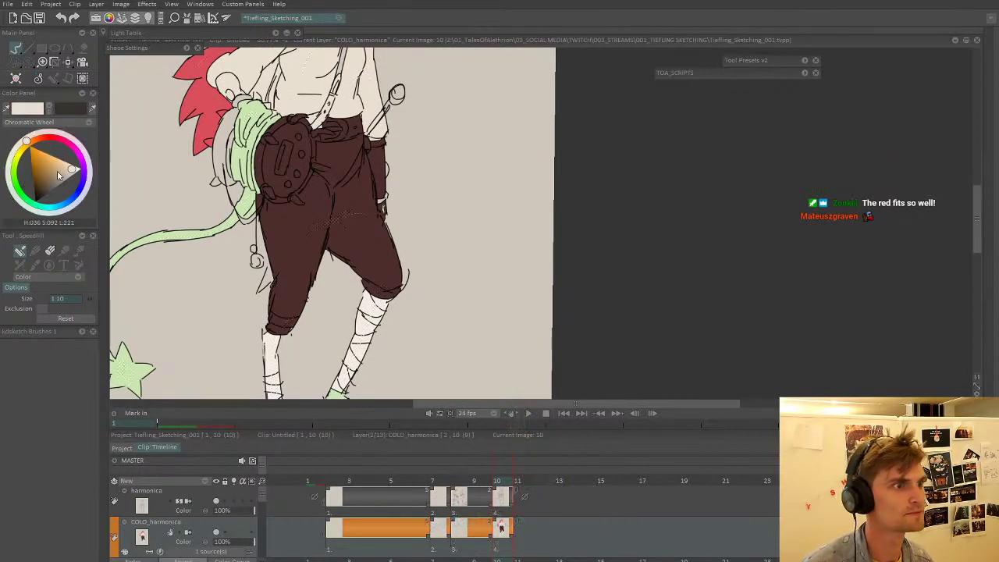
click(59, 176)
click(64, 174)
drag(180, 154, 107, 248)
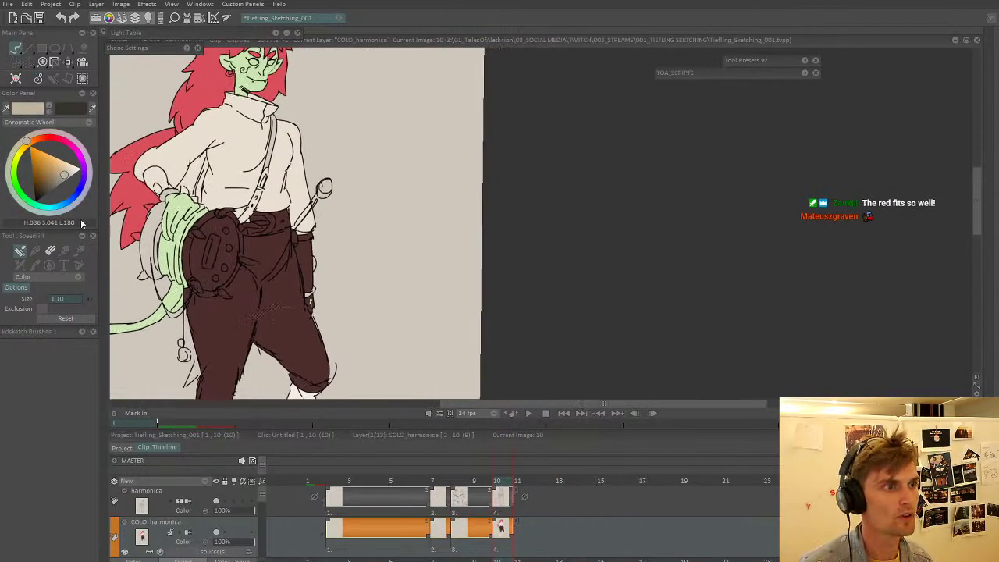
drag(67, 176, 36, 203)
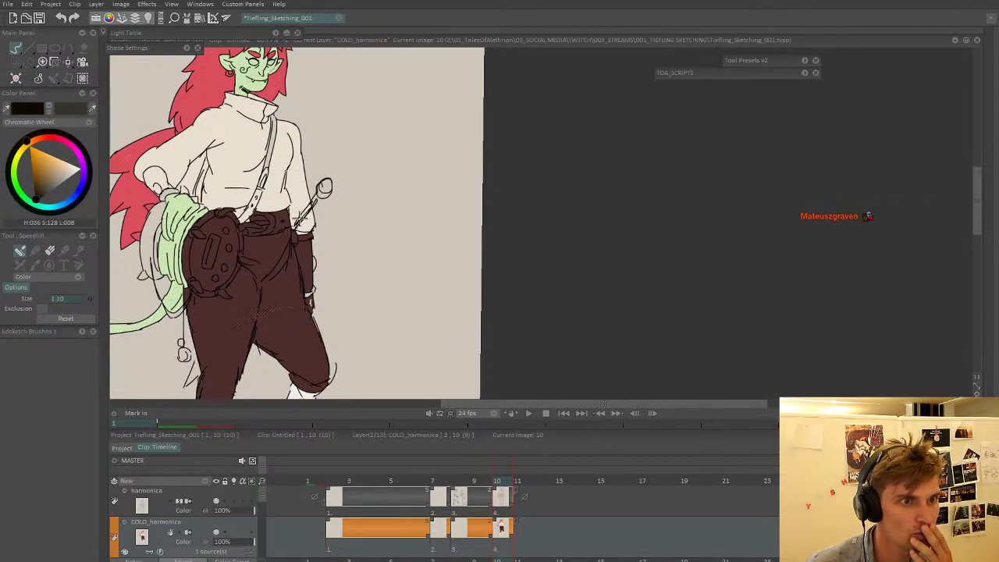
click(324, 186)
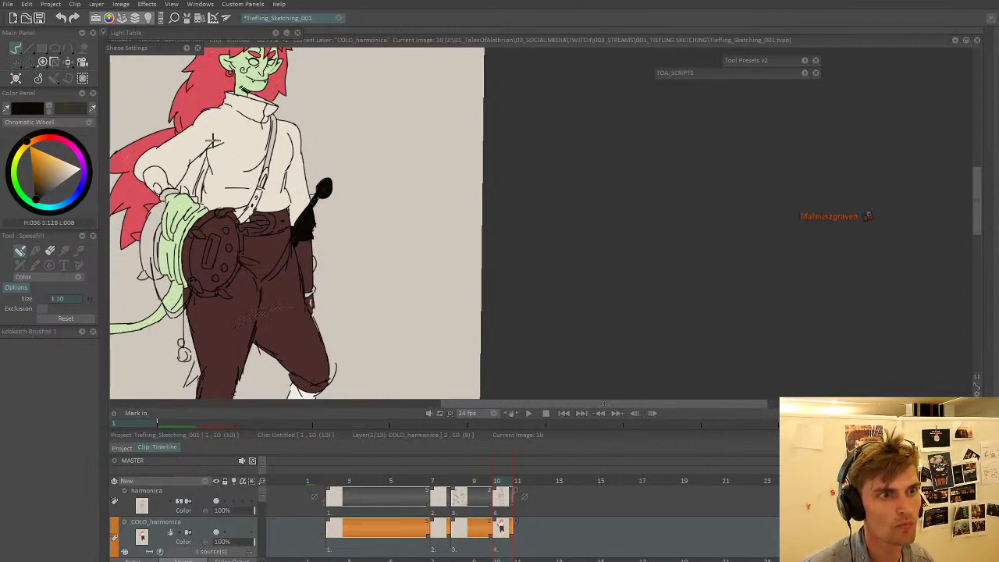
- Resample the shirt's beige, H:36 S:92 L:221, and refill the sleeve cuff beside the mallet
click(27, 113)
click(302, 199)
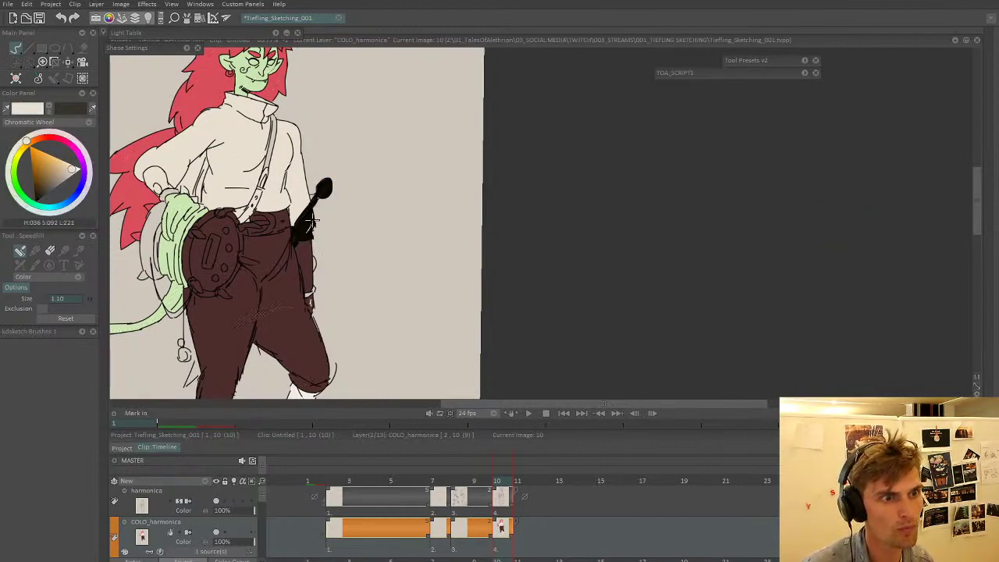
click(310, 225)
scroll(371, 195, down, 2)
drag(154, 301, 184, 273)
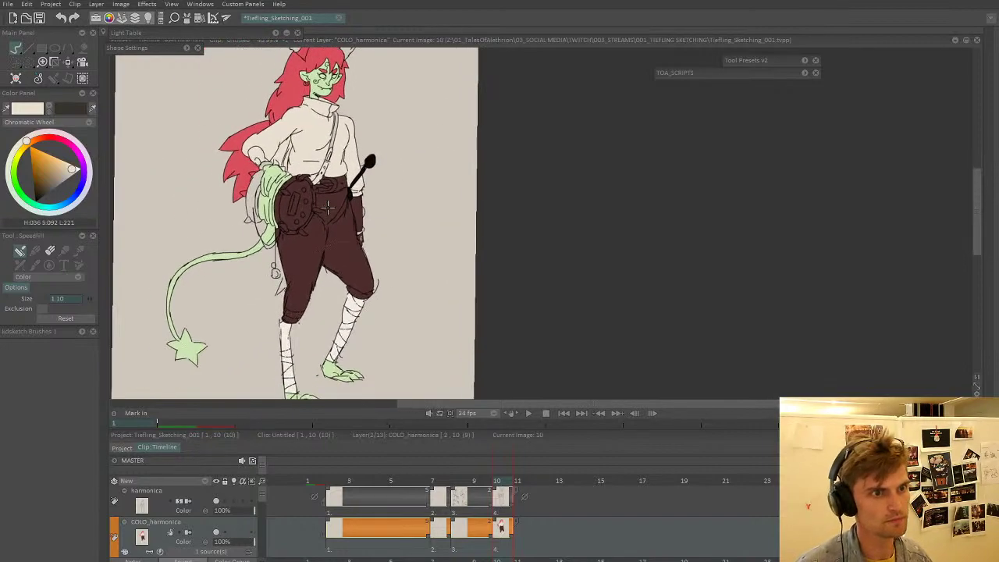
- Mix a very dark brown, H:20 S:65 L:29, and fill the body of the instrument under the hand
scroll(327, 206, up, 1)
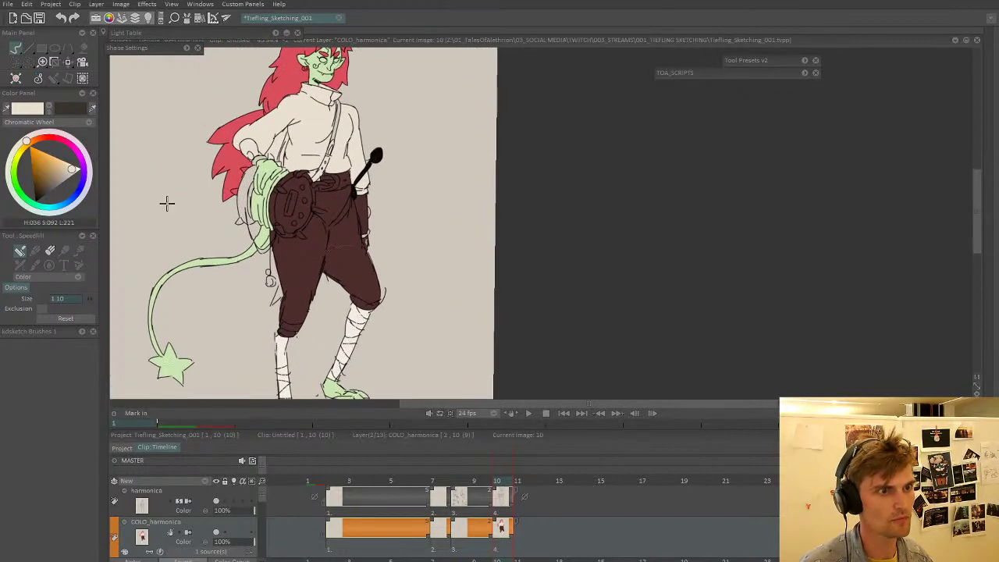
ctrl+click(390, 161)
click(52, 185)
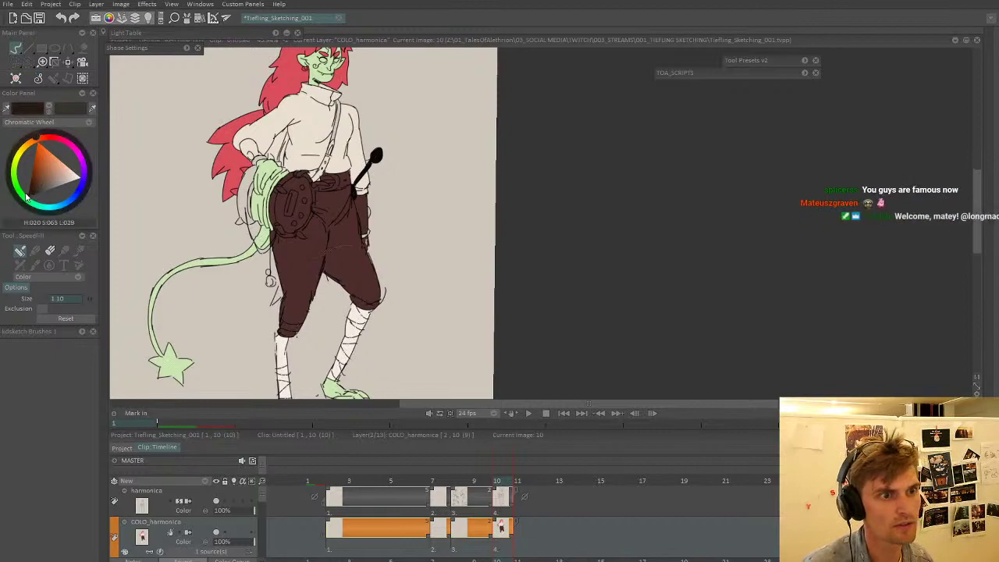
drag(300, 166, 262, 222)
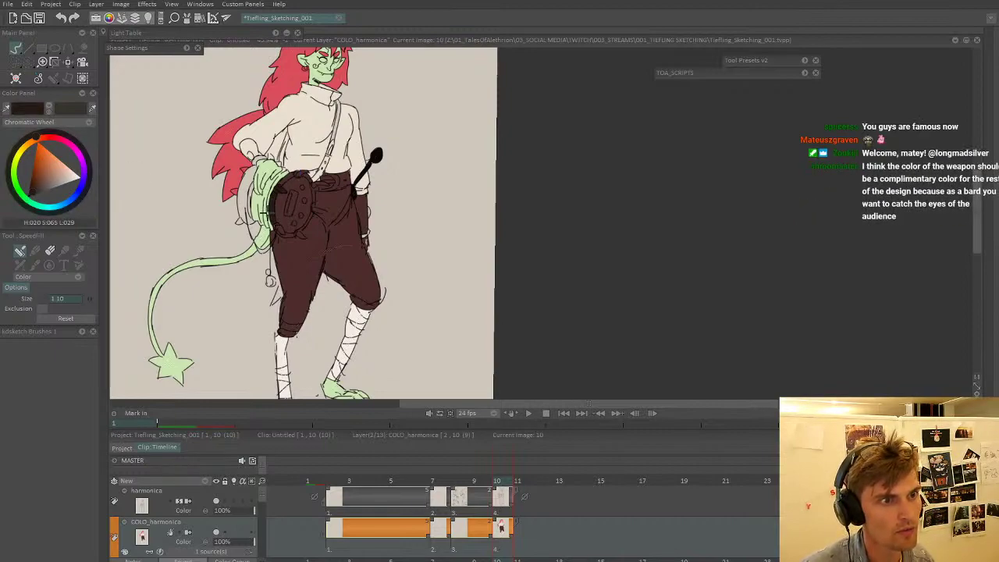
click(291, 159)
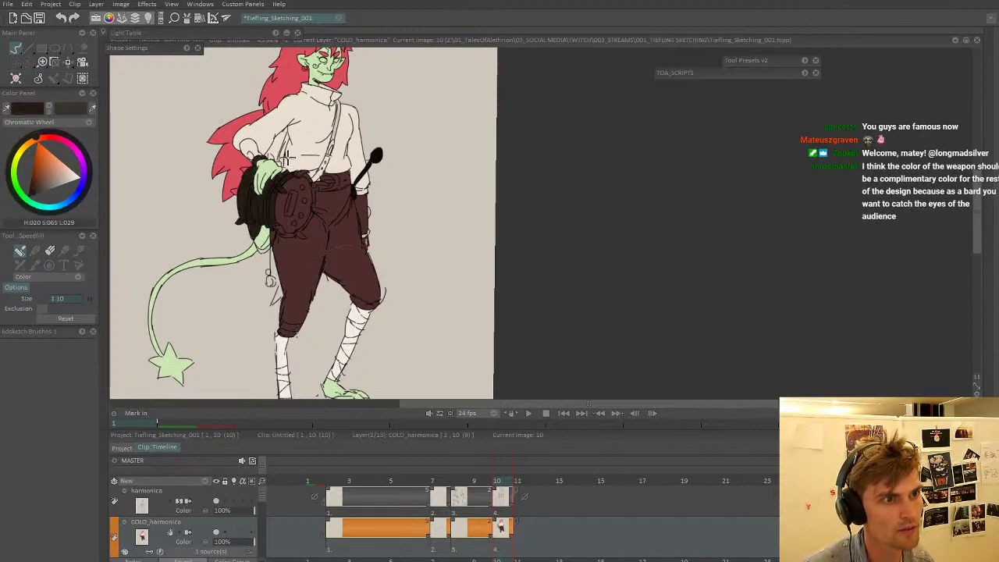
- Set the colour to pure black and fill both of the character's eyes
drag(36, 165, 35, 170)
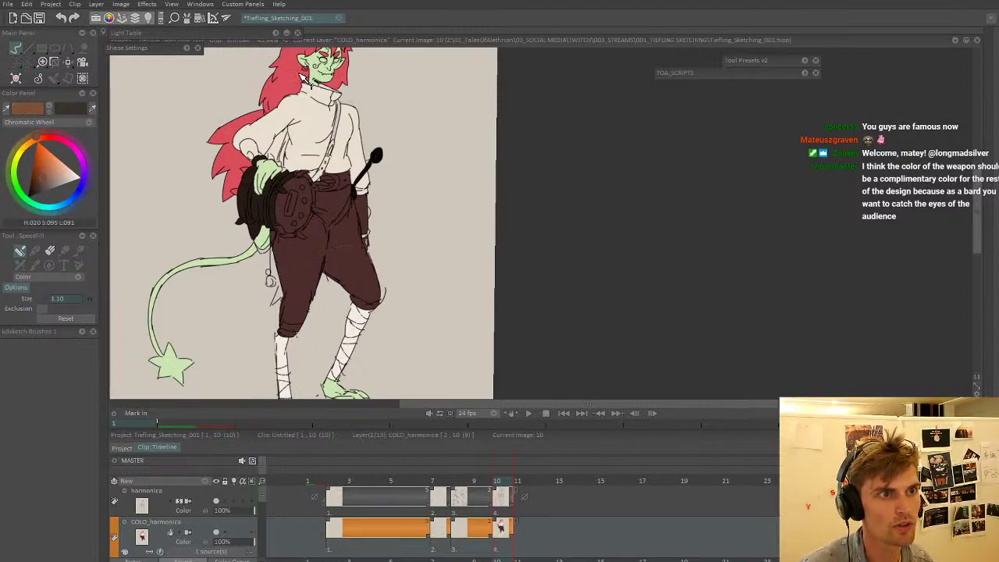
alt+click(322, 61)
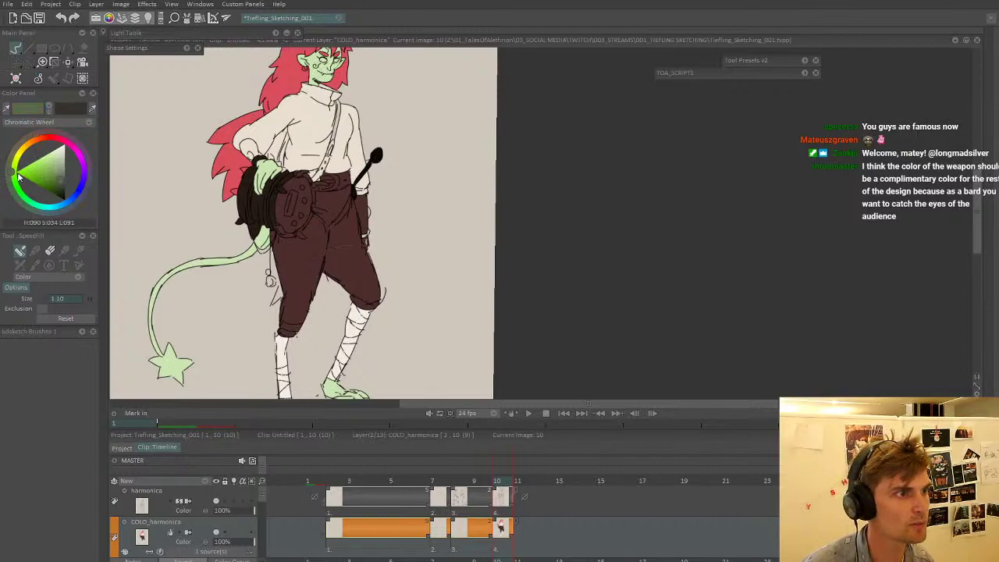
drag(19, 178, 69, 153)
click(70, 156)
drag(322, 66, 441, 82)
drag(321, 65, 322, 117)
drag(69, 153, 56, 177)
click(53, 204)
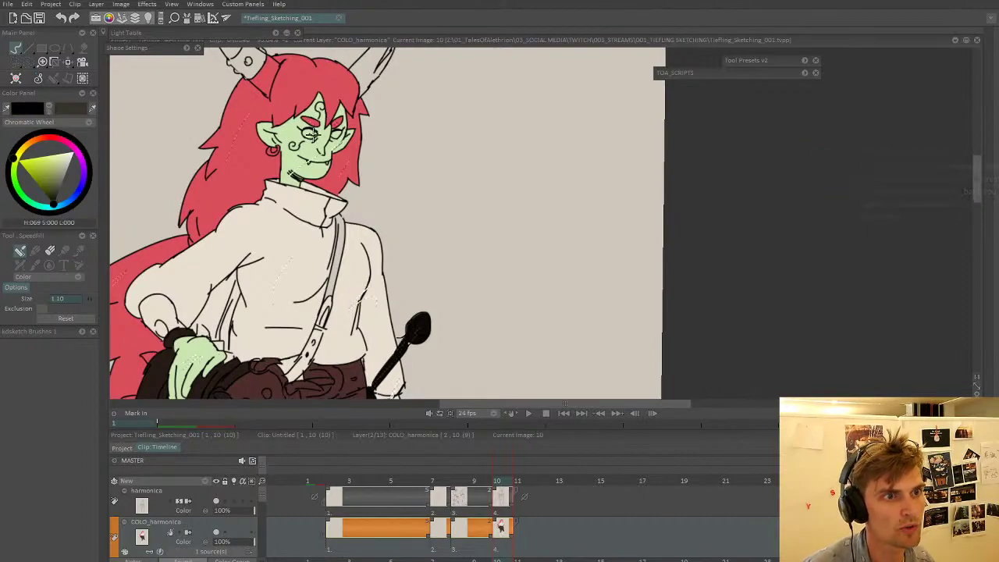
scroll(373, 84, down, 3)
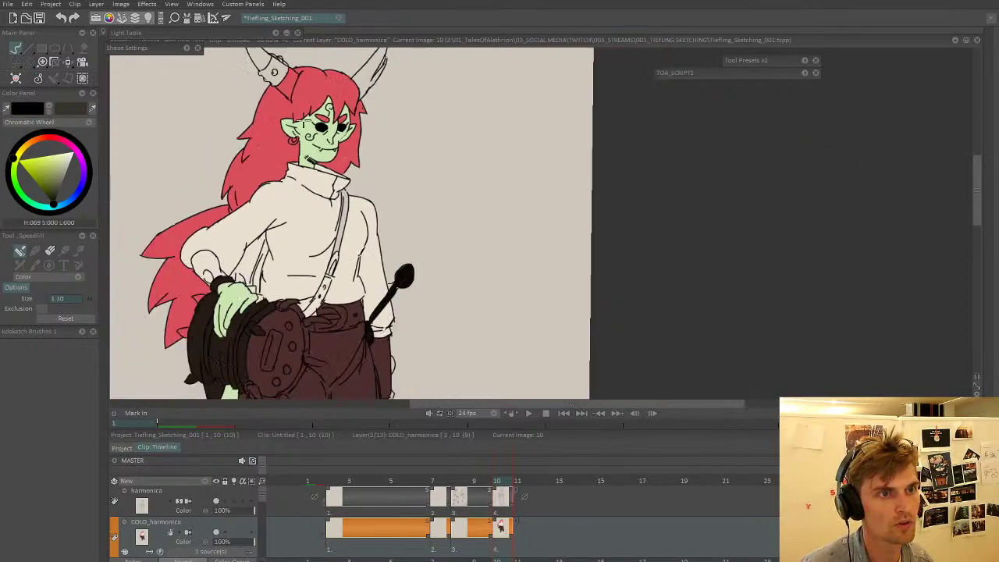
scroll(370, 85, down, 3)
scroll(451, 89, up, 5)
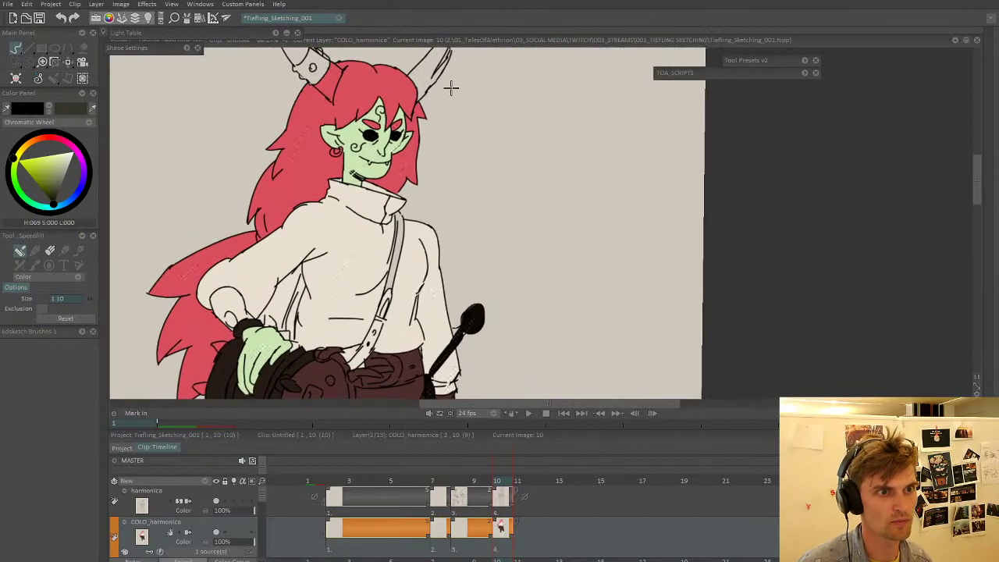
- Pick a pale yellow, H:69 S:255 L:222, and fill the instrument's two end plates and their spikes
scroll(407, 142, down, 3)
scroll(320, 139, up, 4)
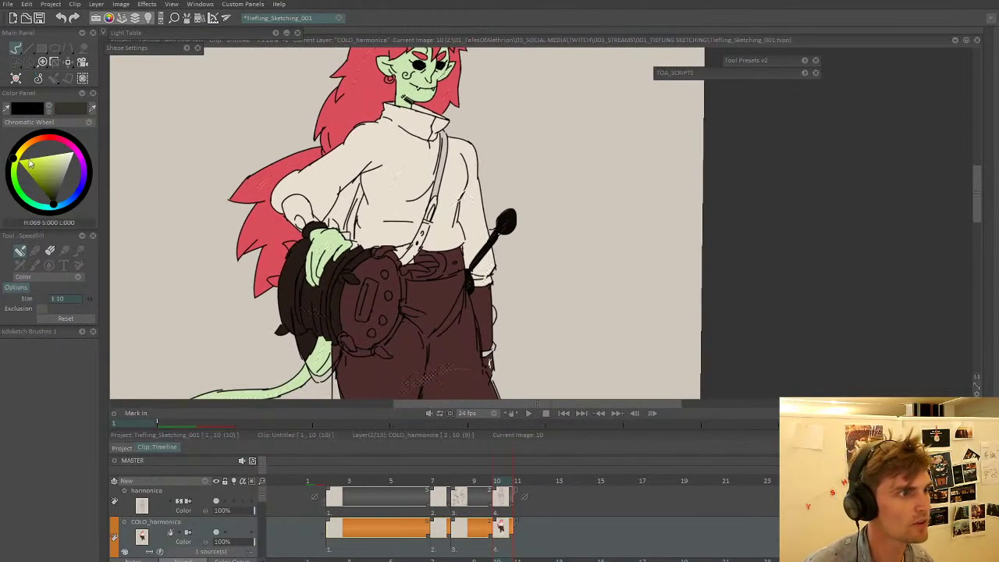
drag(31, 164, 59, 154)
drag(341, 271, 356, 242)
drag(301, 285, 318, 222)
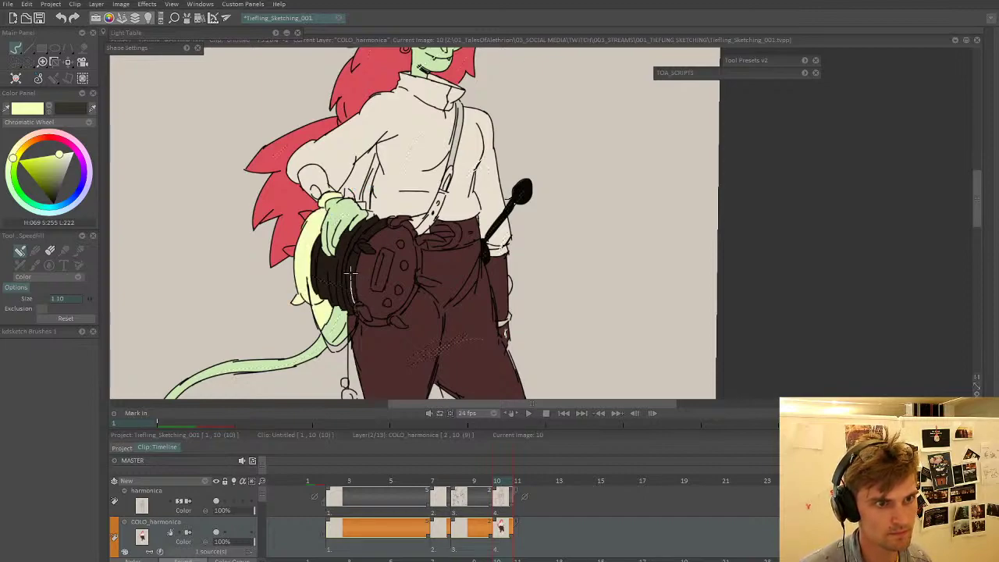
drag(351, 273, 382, 226)
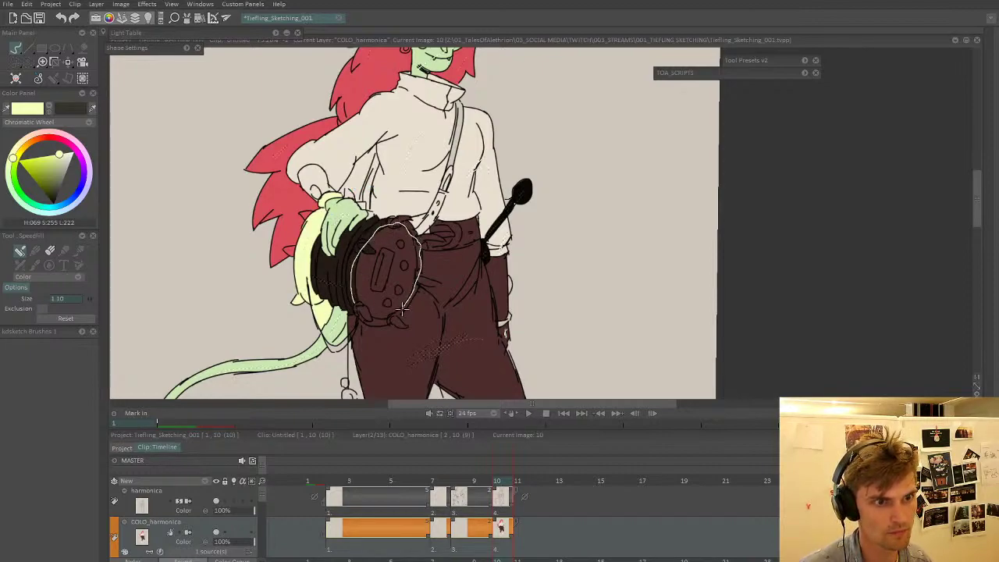
mouse_move(362, 307)
mouse_down()
mouse_move(440, 221)
mouse_move(343, 234)
mouse_move(340, 195)
mouse_up()
scroll(308, 250, down, 3)
scroll(270, 276, up, 4)
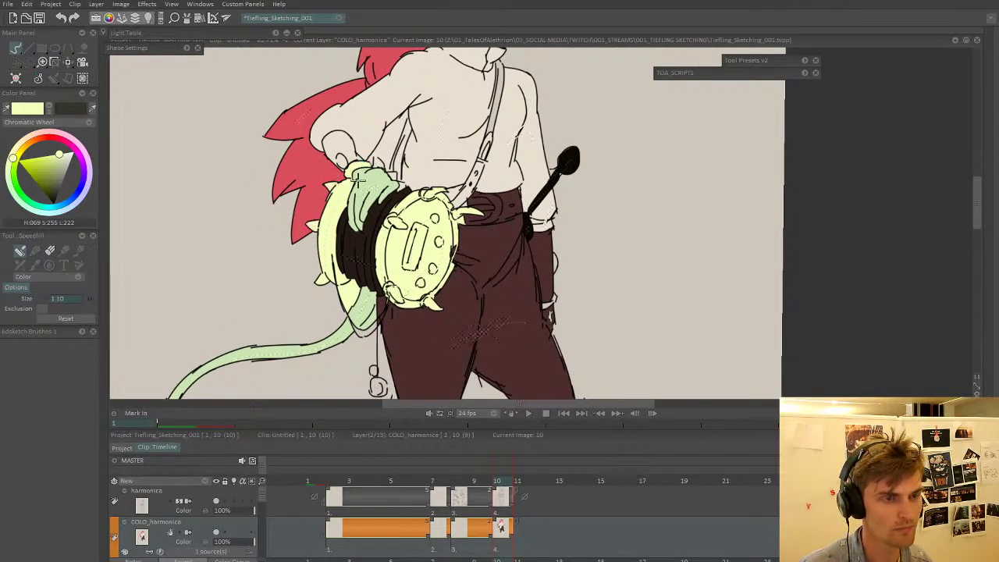
- Examine the coloured character as a whole and up close, checking how the instrument's colours fit the design
scroll(364, 160, down, 5)
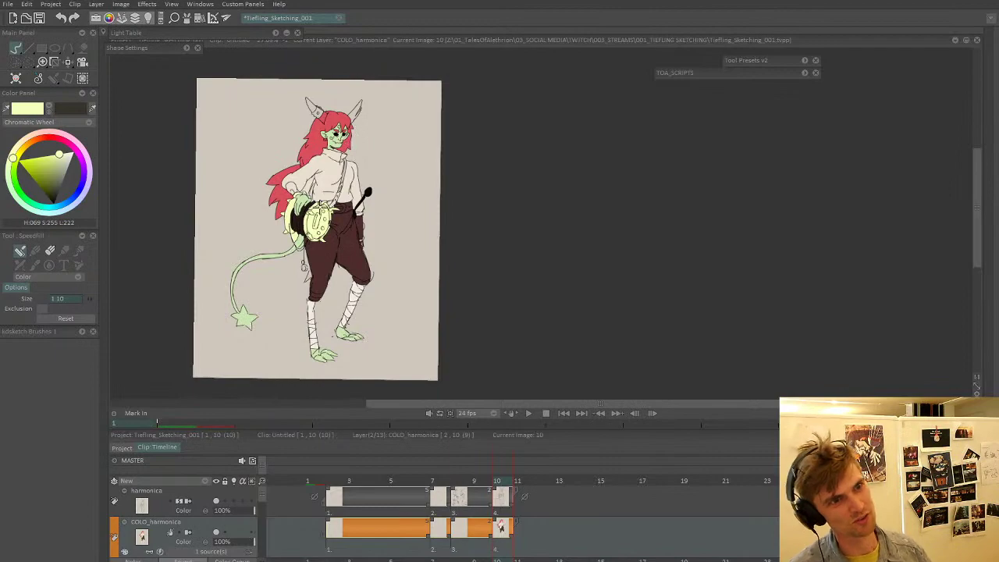
scroll(343, 178, down, 1)
scroll(342, 180, up, 2)
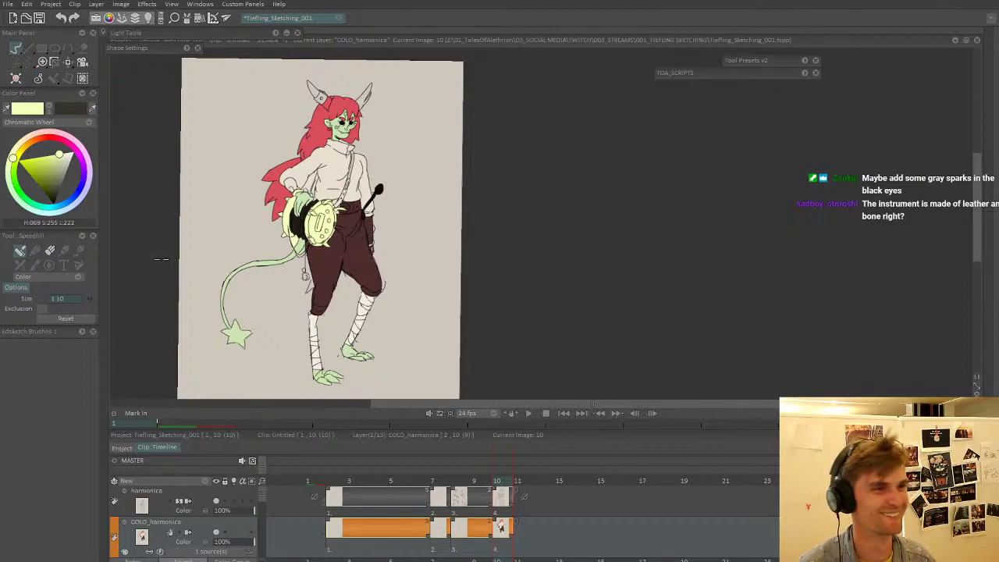
scroll(370, 244, up, 3)
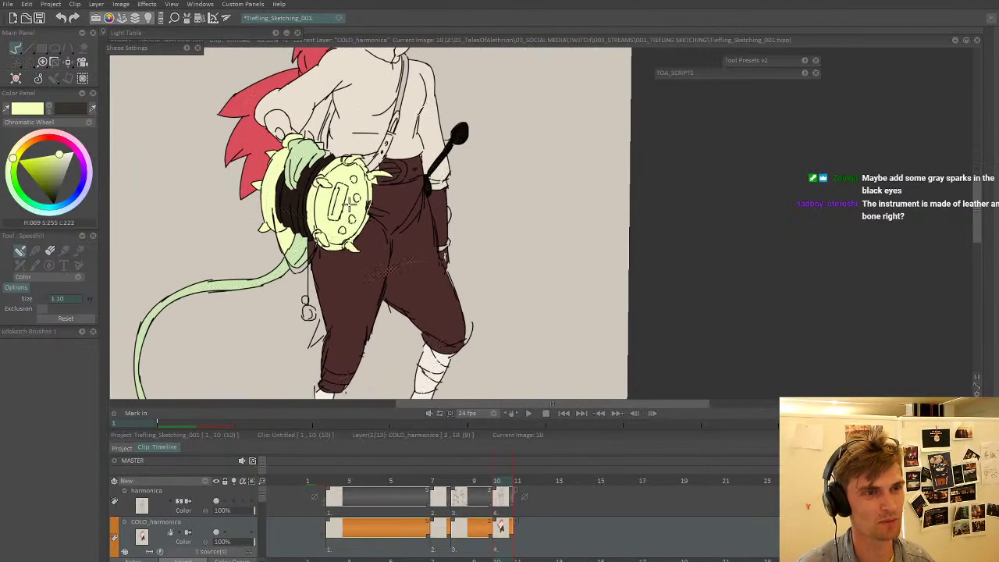
scroll(349, 202, down, 5)
scroll(349, 202, up, 1)
scroll(349, 201, down, 1)
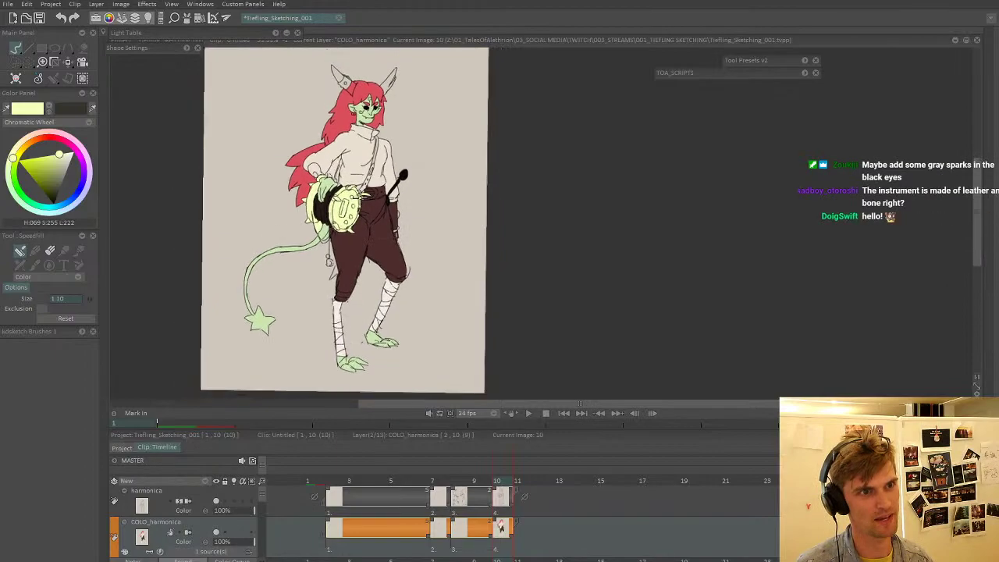
scroll(352, 203, up, 3)
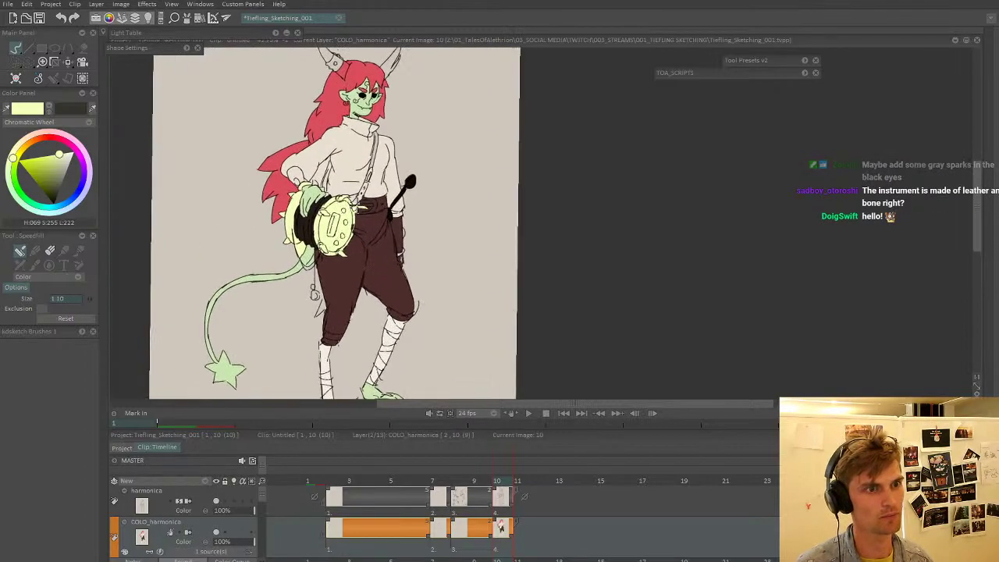
scroll(351, 203, up, 3)
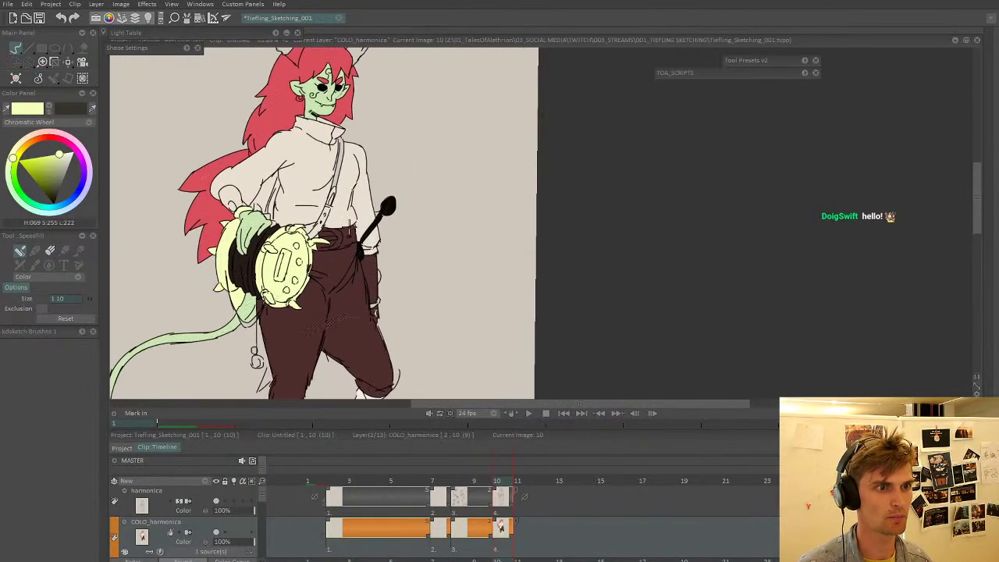
scroll(353, 205, down, 3)
scroll(353, 204, up, 2)
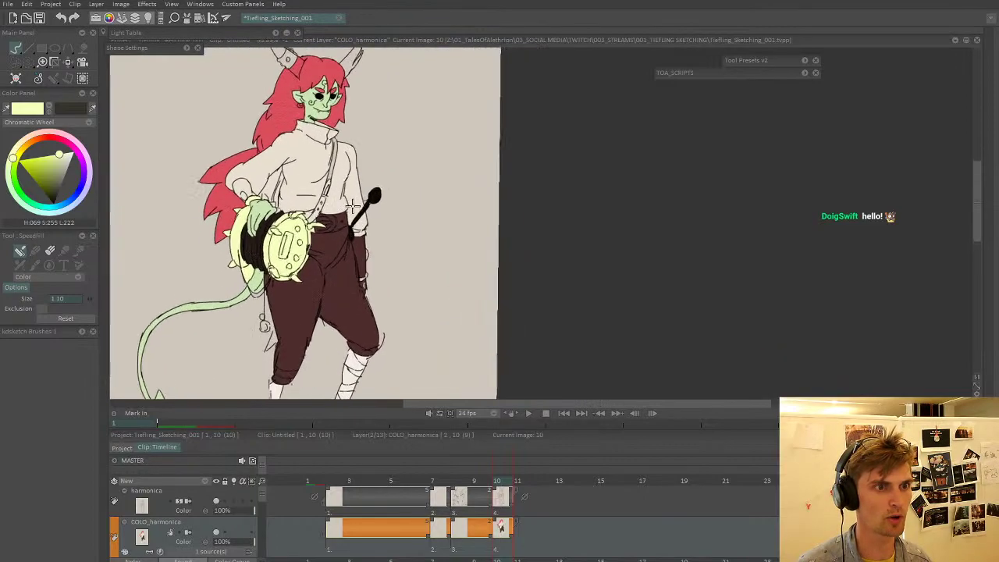
- Pick a light red, H:0 S:165 L:156, and fill the suspender straps over the shirt
scroll(353, 204, up, 2)
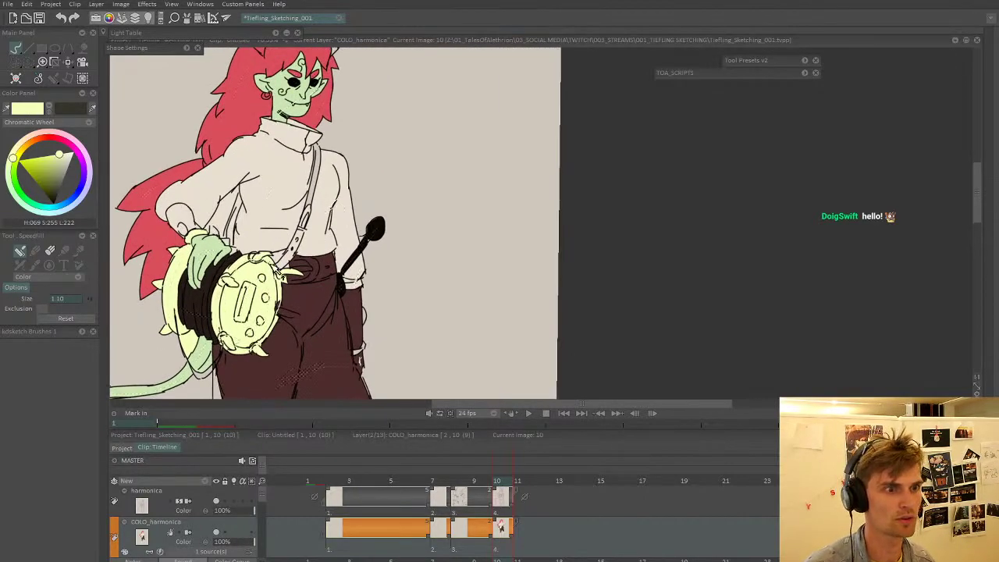
alt+click(305, 305)
click(39, 168)
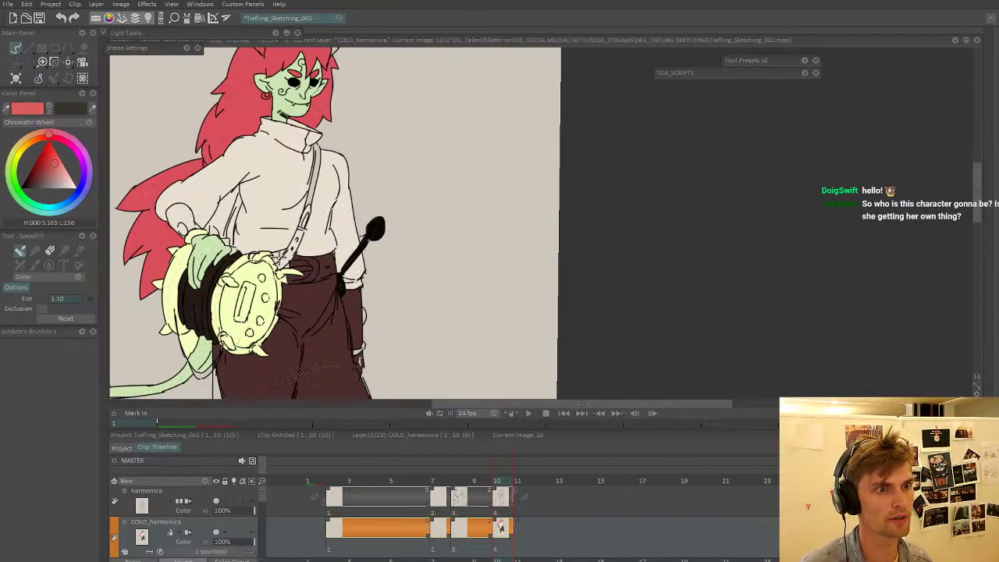
drag(290, 256, 314, 145)
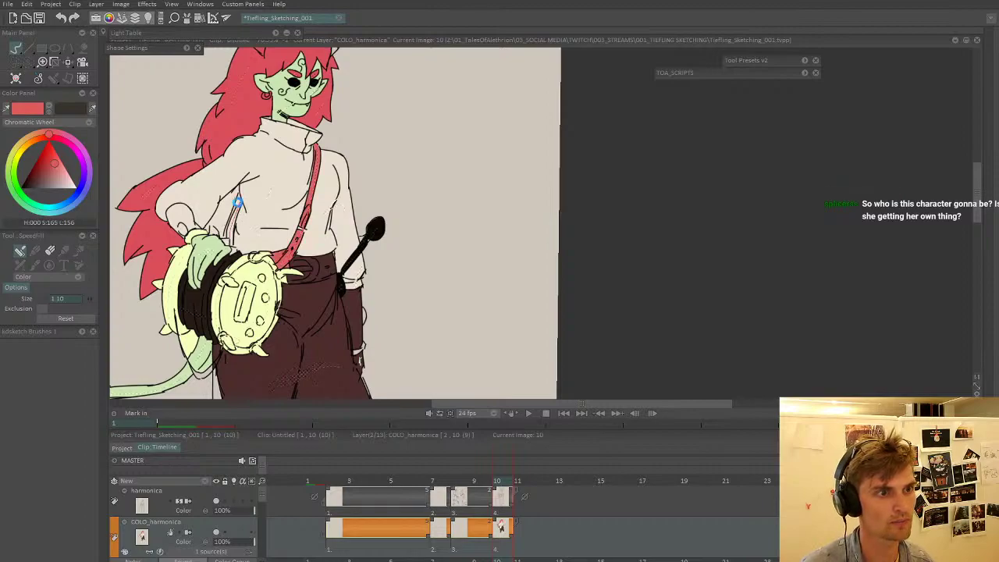
scroll(273, 168, down, 5)
scroll(291, 162, up, 4)
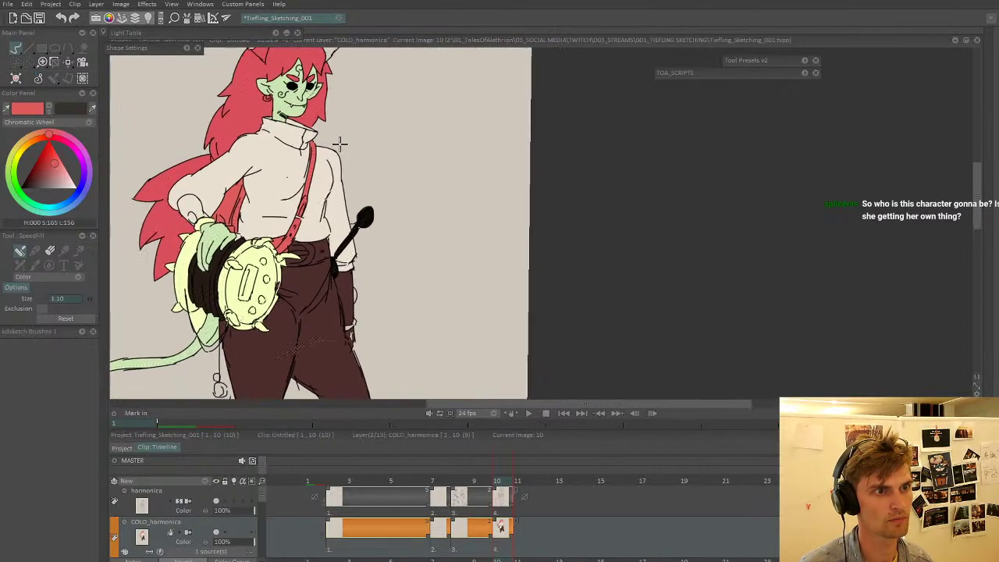
- Pick a darker red, H:0 S:114 L:120, and recolour the suspender straps with it
drag(57, 166, 46, 165)
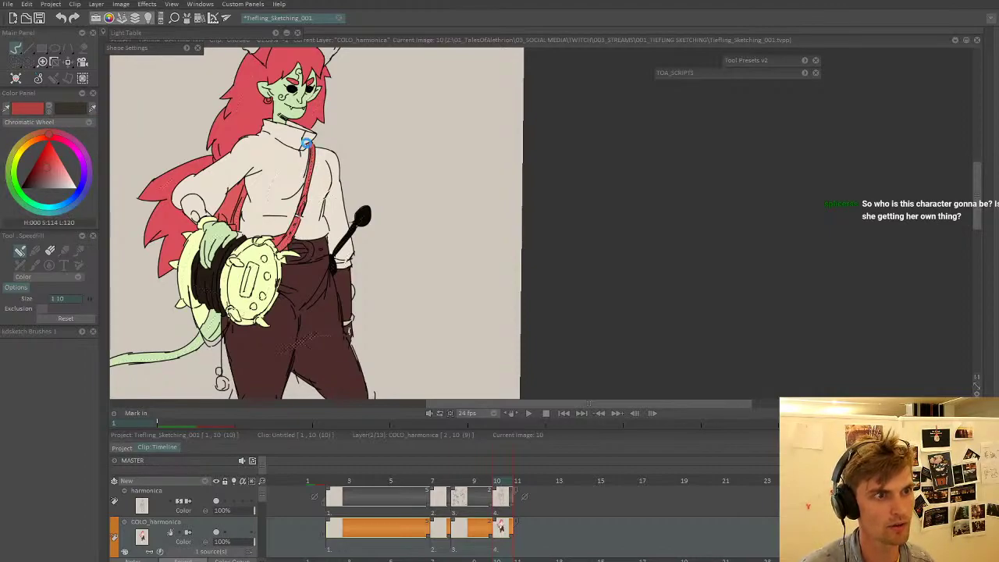
drag(309, 143, 275, 249)
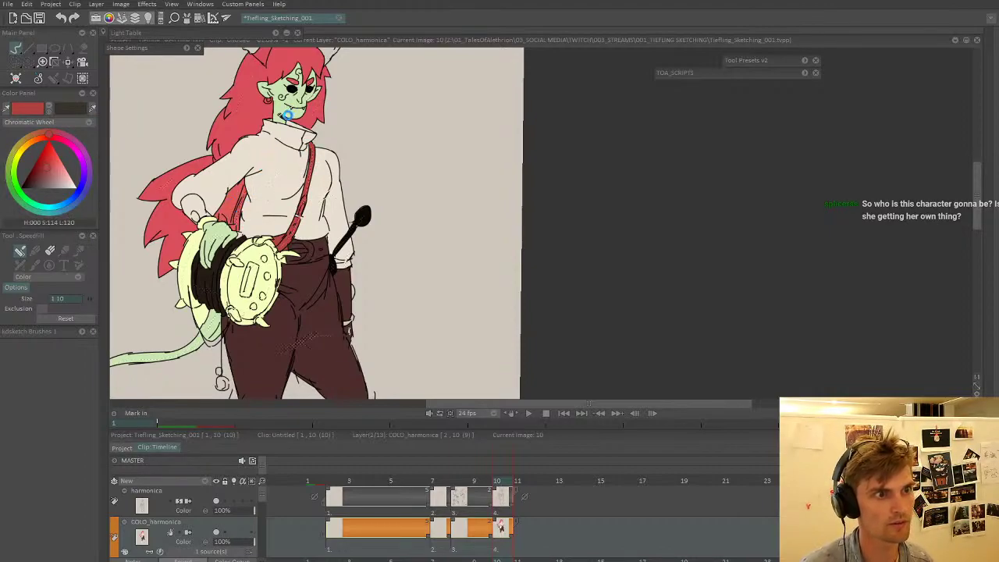
drag(290, 105, 266, 149)
scroll(267, 148, up, 2)
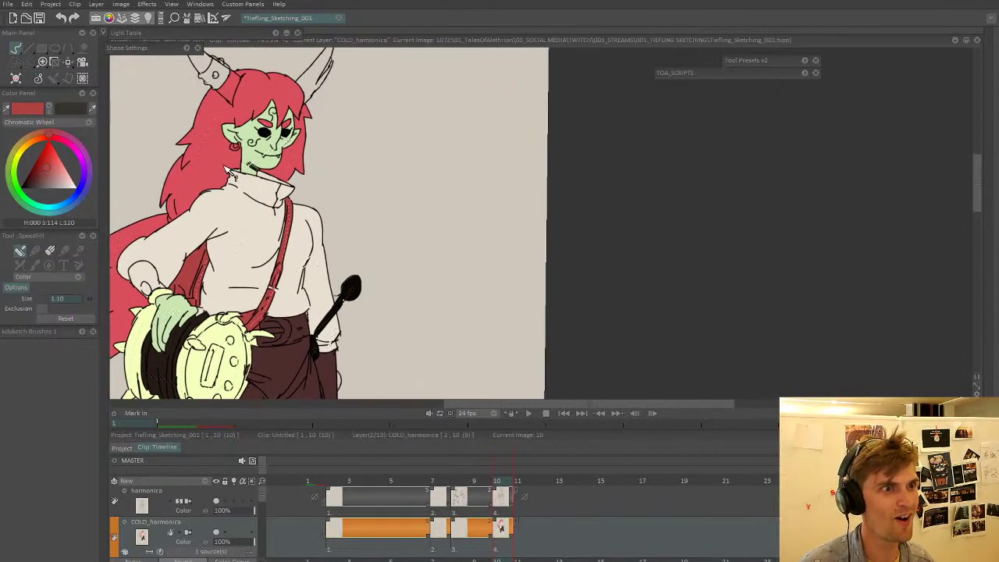
- Sample the hair's red and examine the horns, face and overall colouring of the character
click(209, 169)
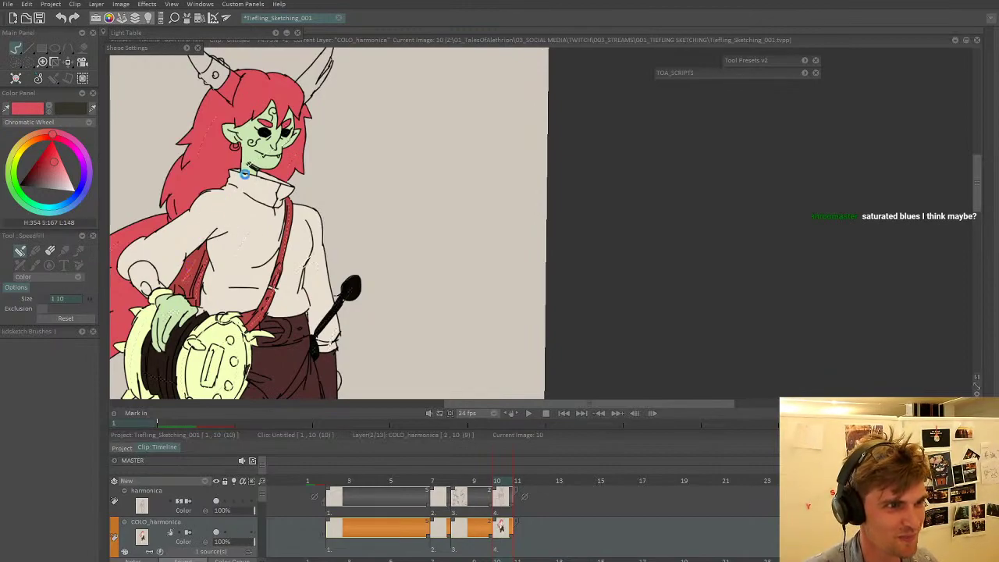
scroll(328, 171, down, 3)
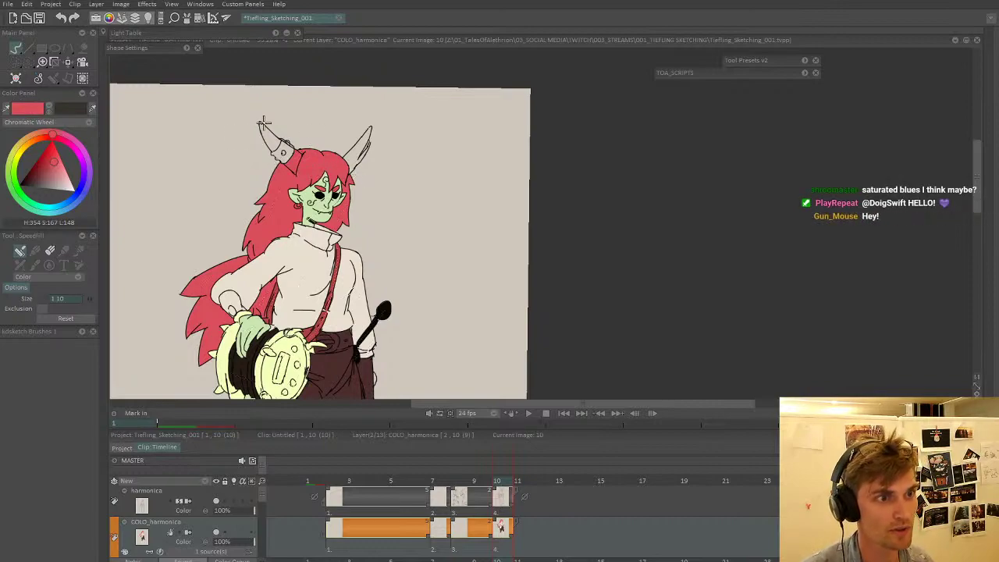
drag(264, 122, 234, 158)
scroll(338, 165, up, 3)
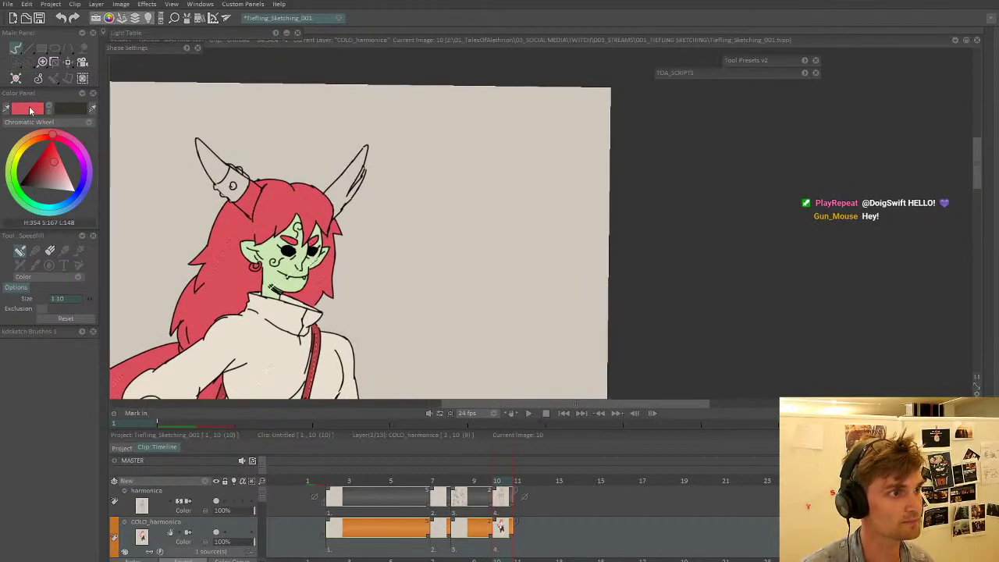
scroll(367, 195, up, 3)
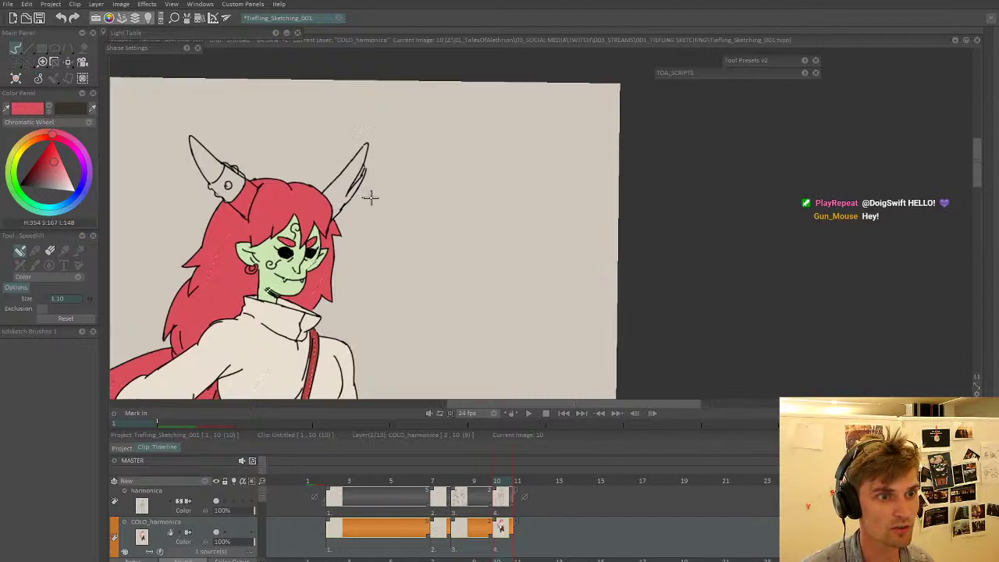
scroll(390, 192, down, 4)
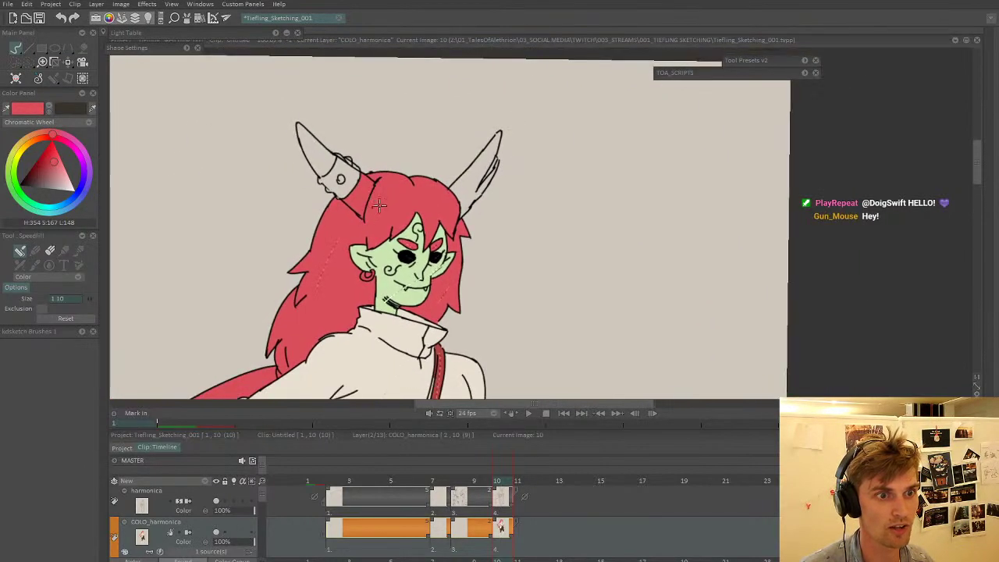
scroll(375, 196, down, 4)
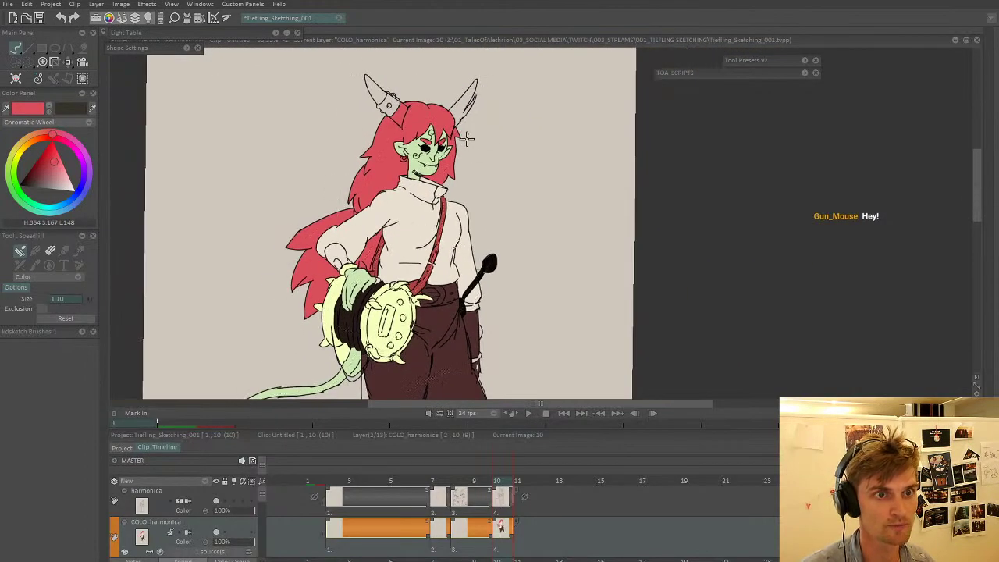
scroll(467, 139, up, 3)
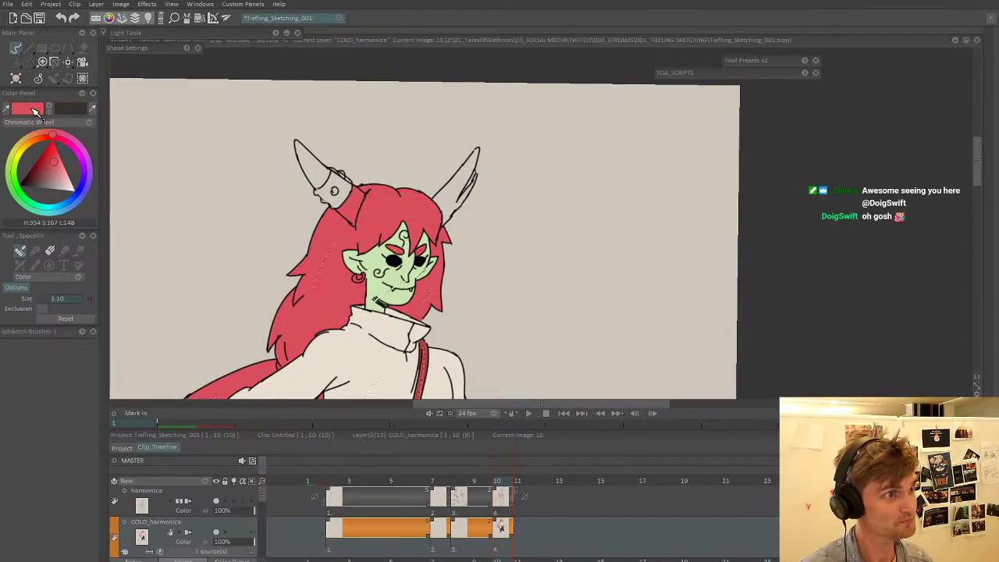
drag(445, 199, 389, 209)
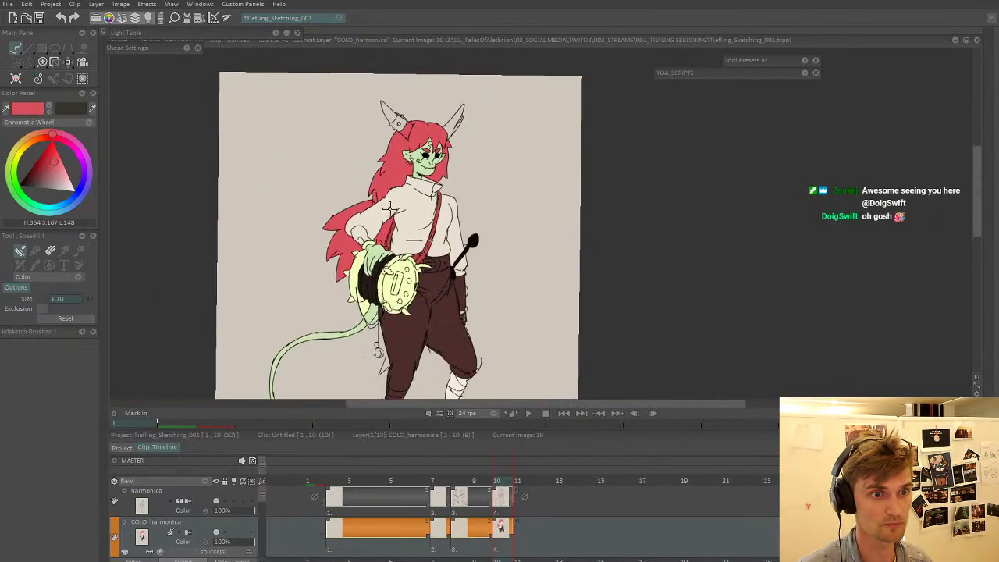
- Turn on exclusion for the fill and mark the gap beneath the instrument, beside the tail, to keep it free of colour
scroll(398, 226, down, 1)
scroll(421, 250, up, 6)
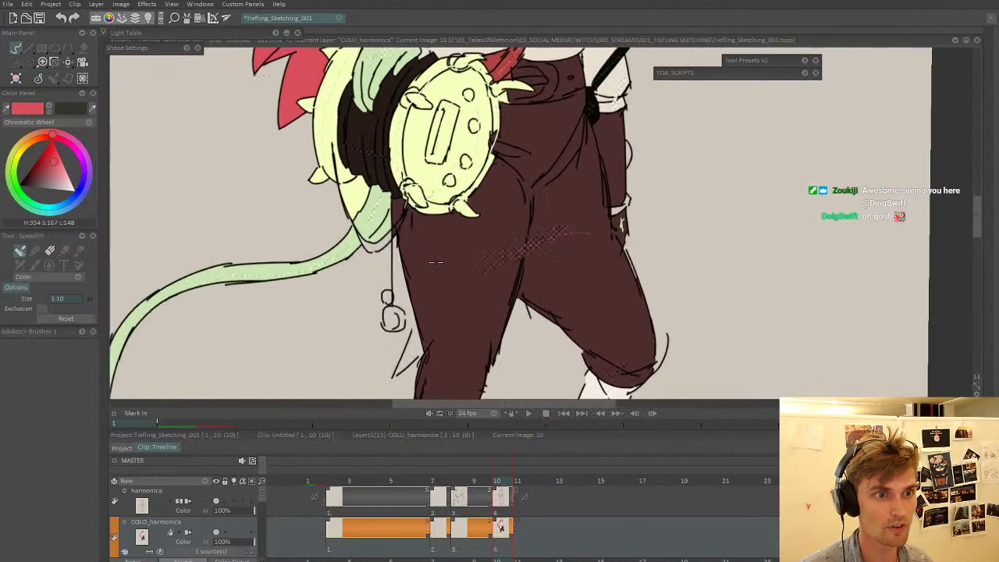
click(42, 309)
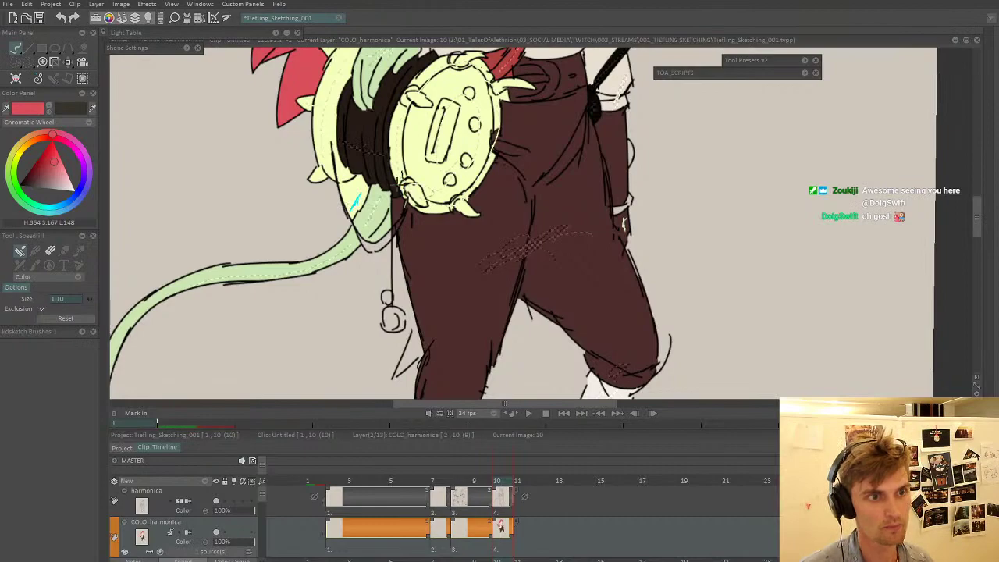
scroll(356, 200, down, 1)
scroll(351, 201, up, 3)
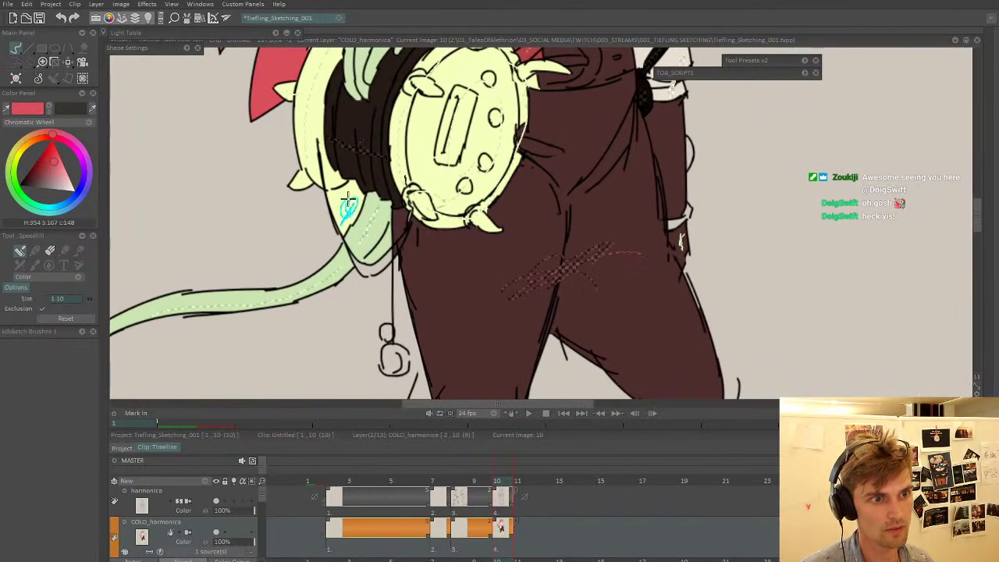
drag(348, 200, 350, 208)
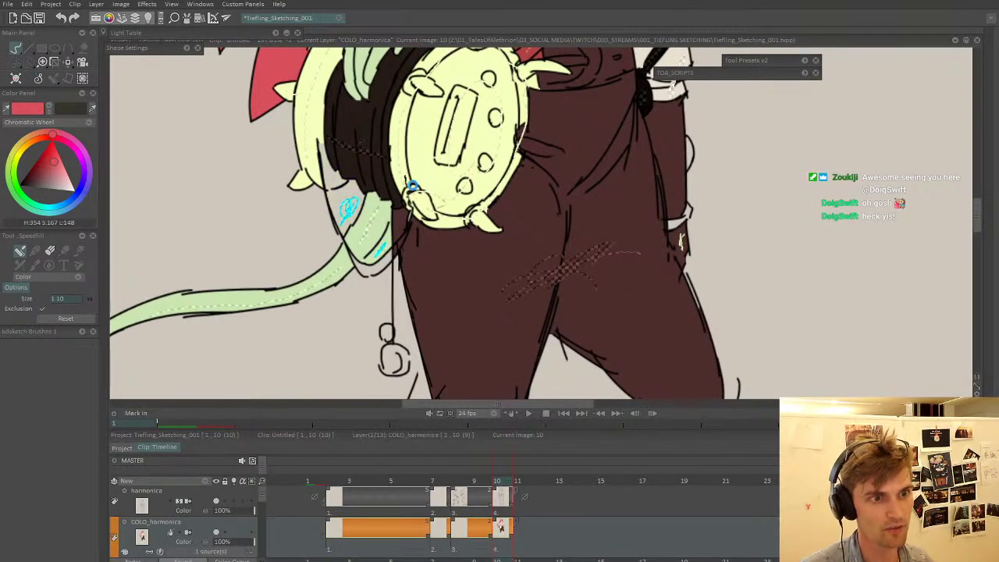
- Review the full figure and the reference sketches on frames 2 and 1, and return to the character on frame 10
scroll(352, 258, down, 2)
scroll(316, 281, down, 1)
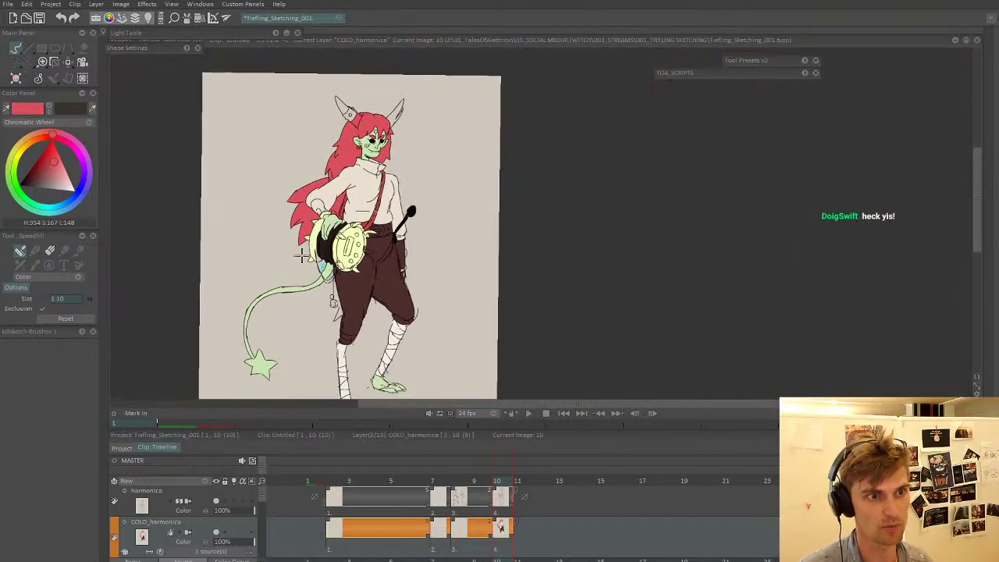
scroll(309, 243, down, 1)
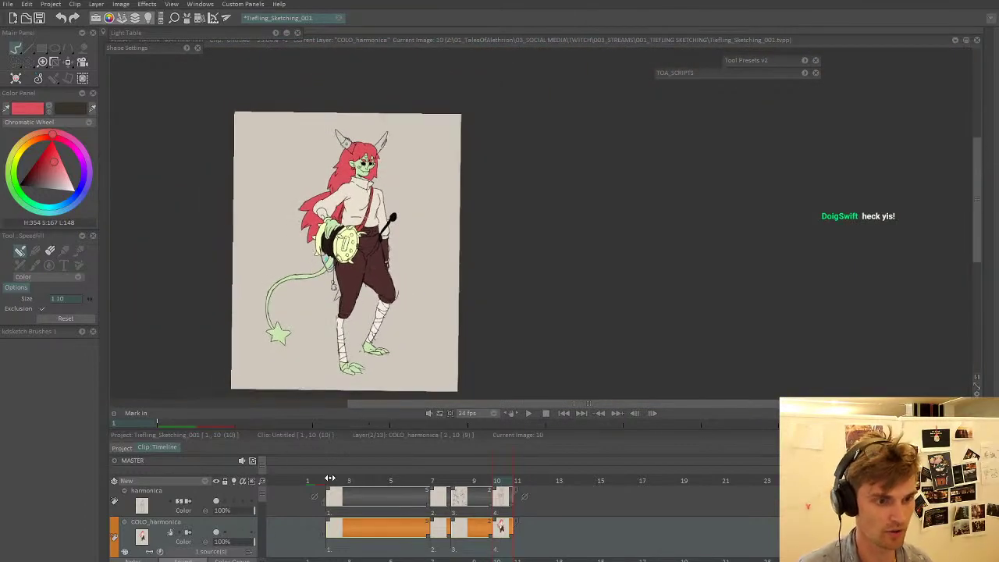
click(335, 481)
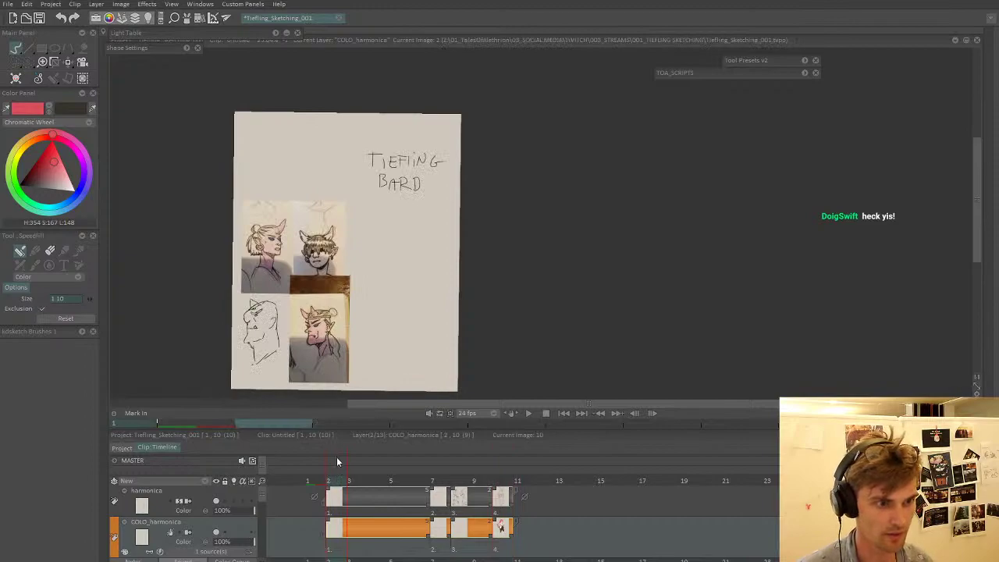
key(Left)
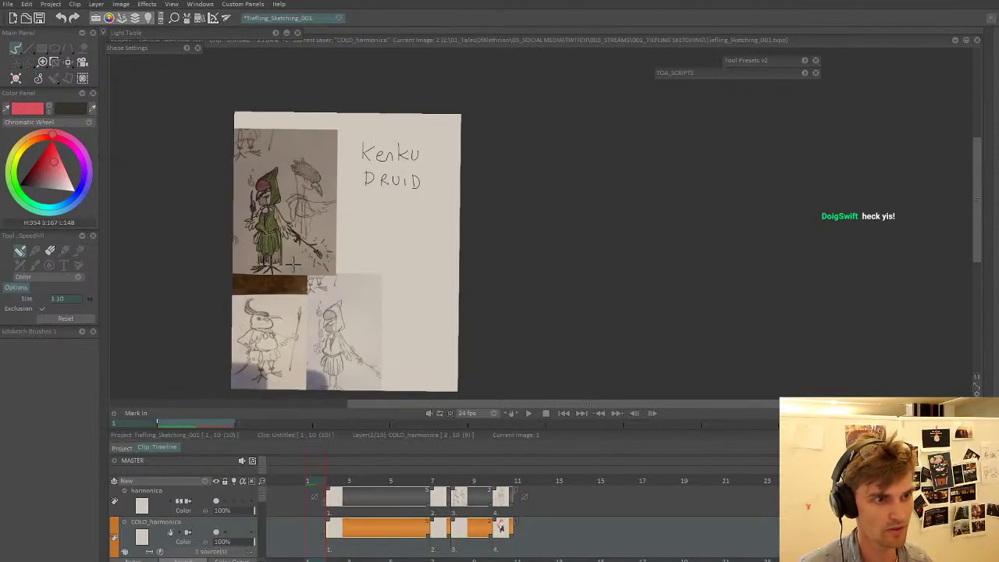
scroll(293, 264, up, 3)
scroll(334, 232, down, 3)
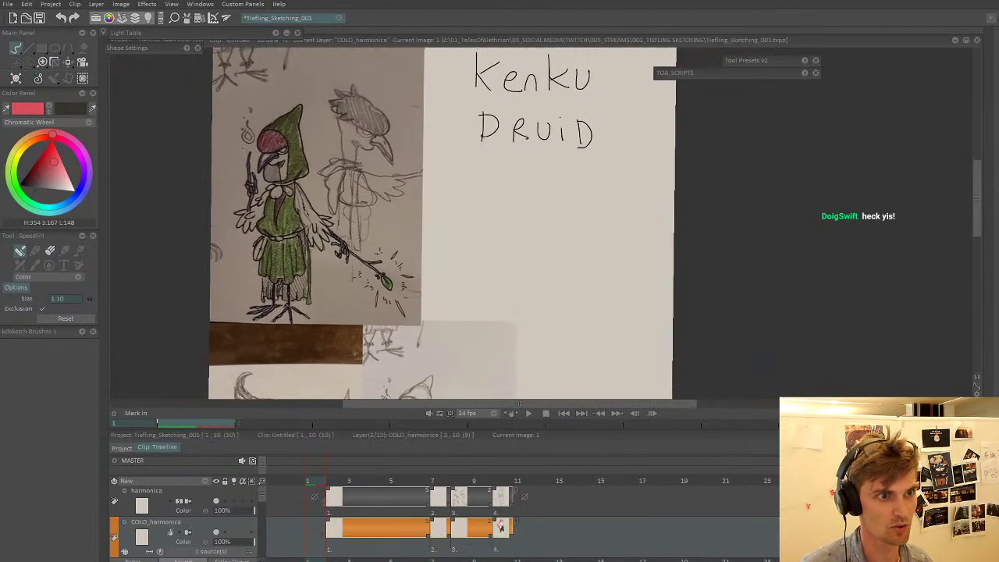
click(503, 504)
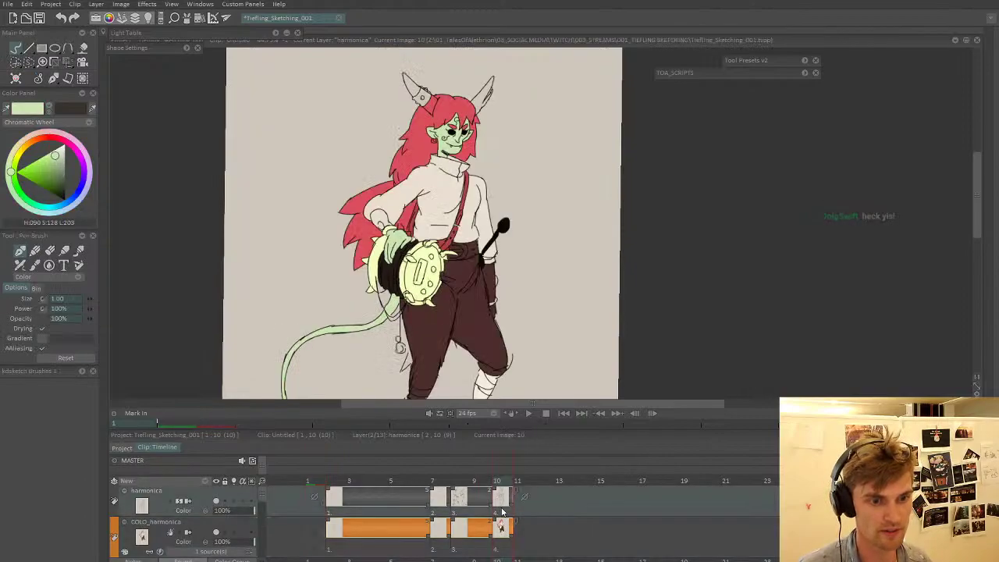
scroll(425, 243, down, 3)
drag(417, 264, 411, 222)
scroll(405, 224, up, 5)
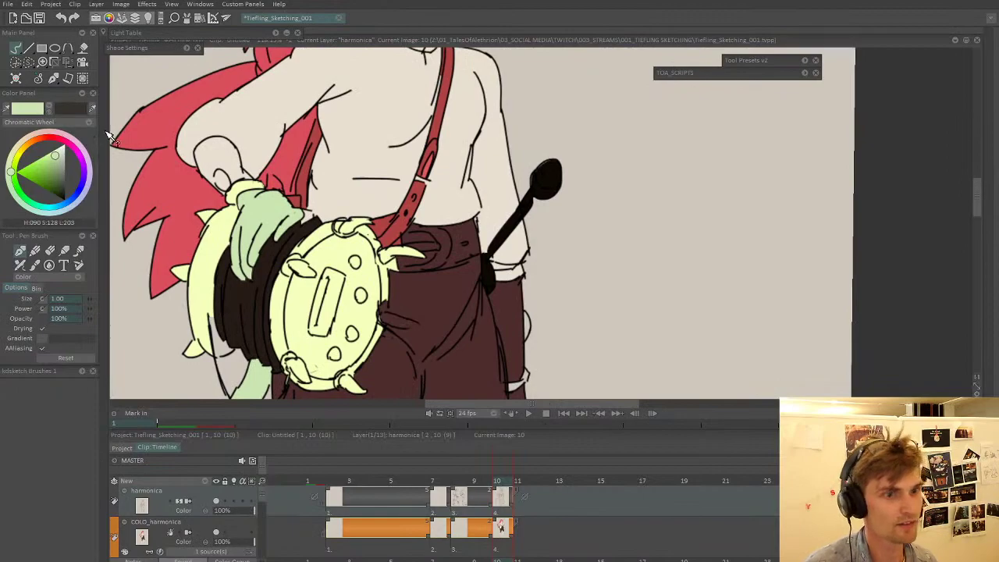
alt+click(465, 234)
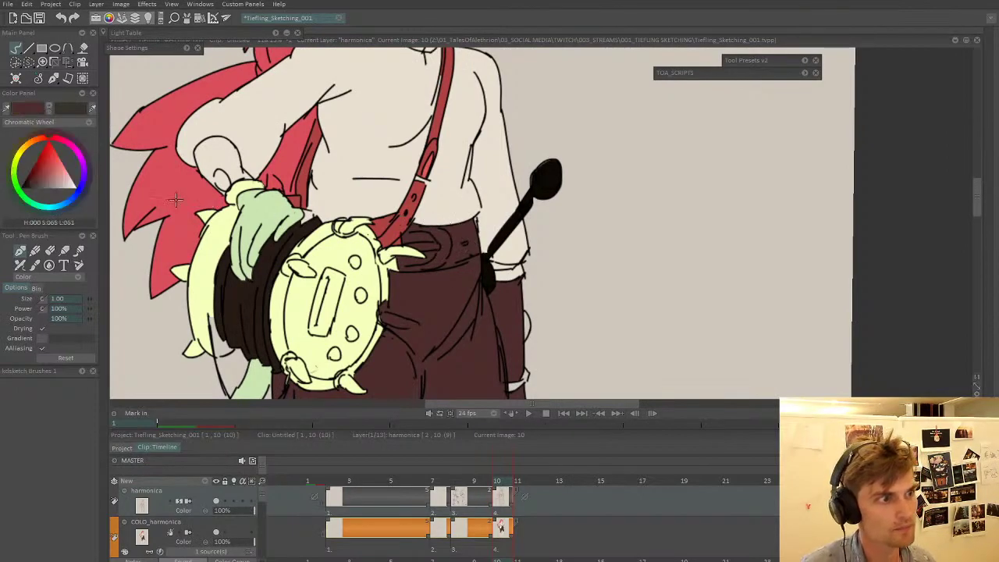
click(33, 185)
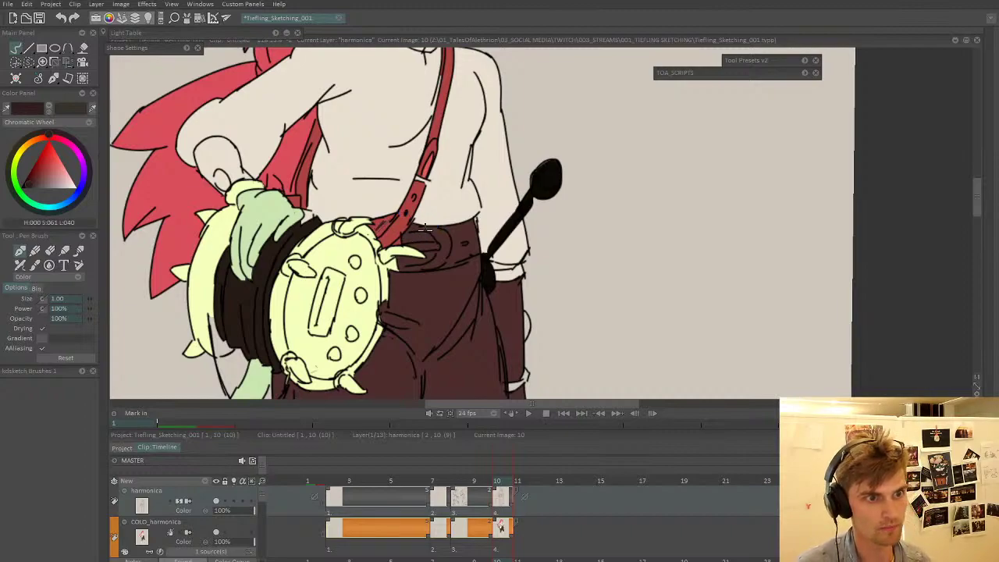
- On the COLO_harmonica layer, fill the belt and its buckle with a very dark red, H:354 S:49 L:45
key(Down)
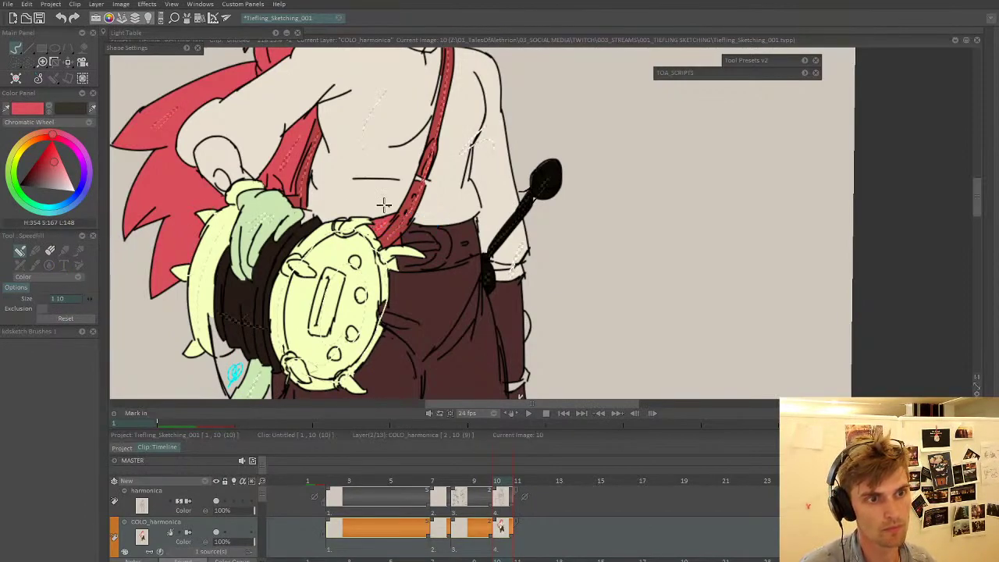
click(40, 176)
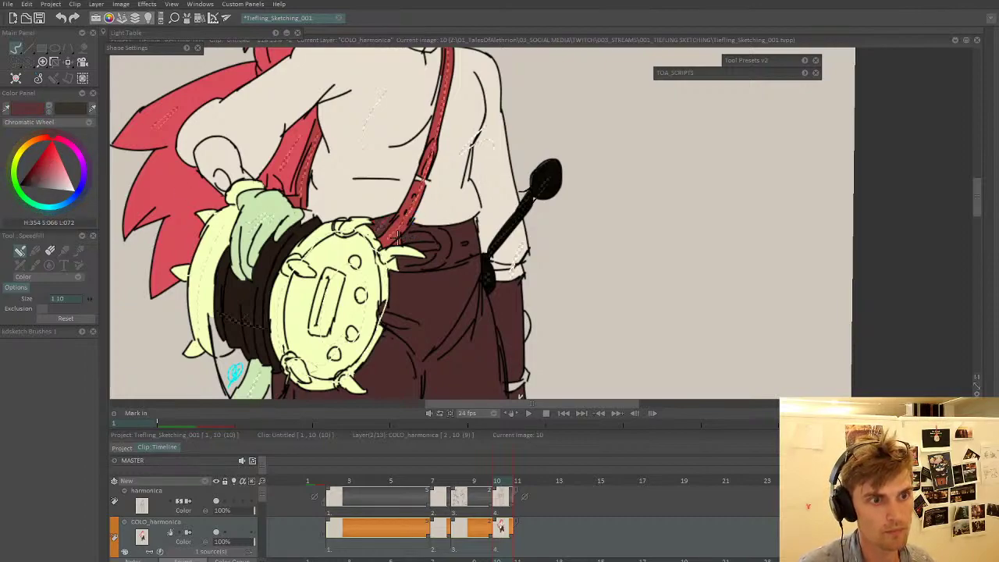
drag(466, 236, 458, 253)
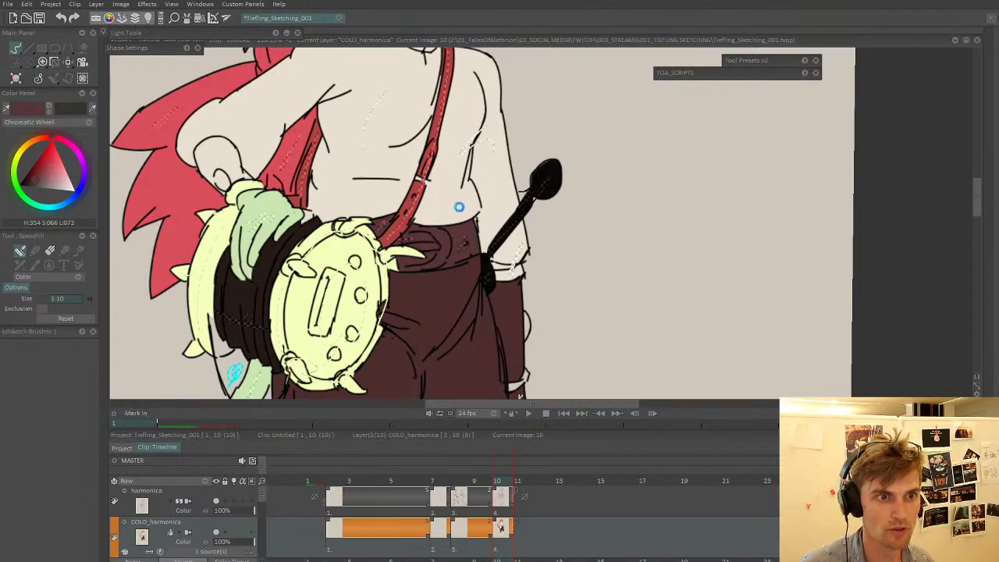
drag(35, 180, 31, 184)
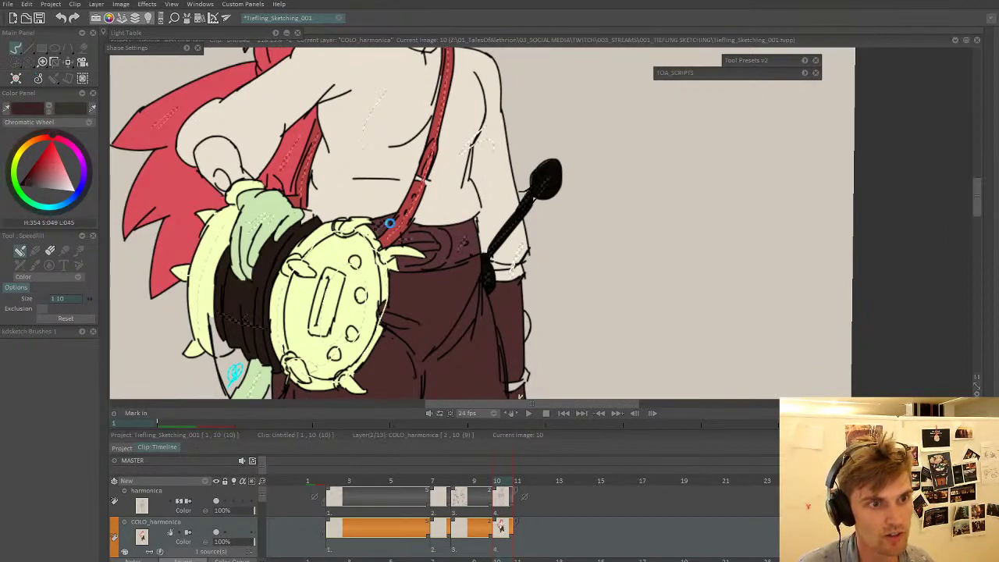
click(459, 243)
click(416, 236)
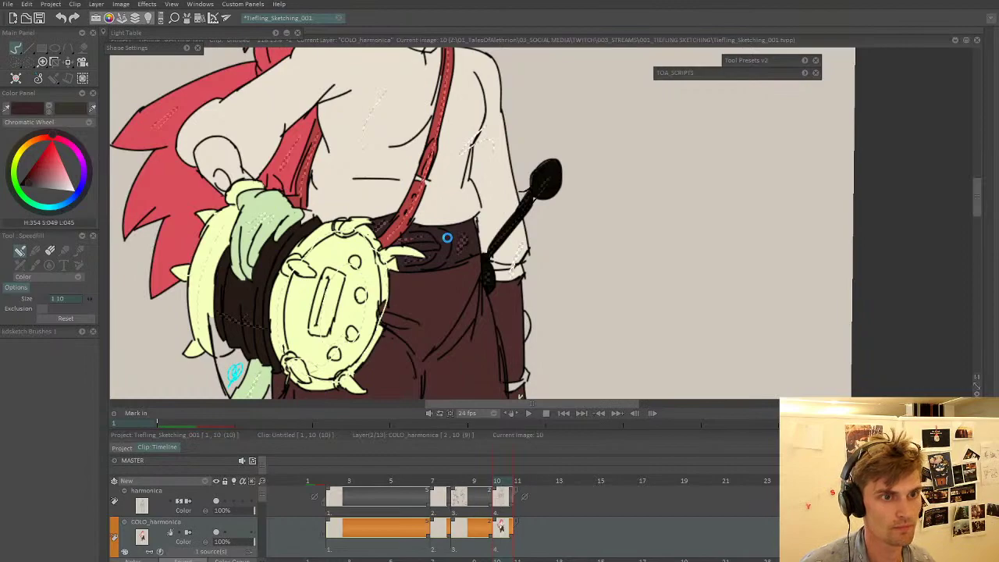
click(377, 263)
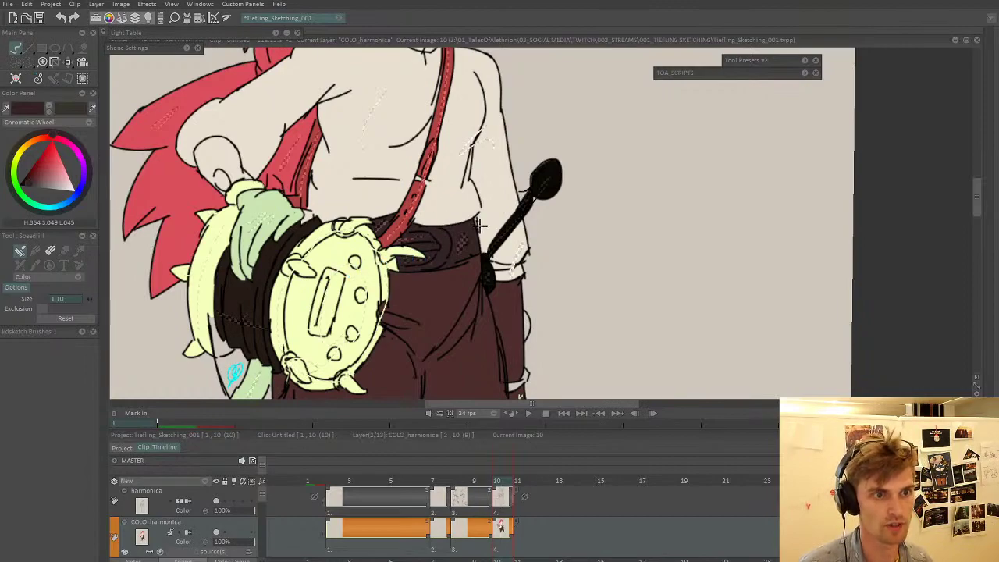
- Set the colour to a bright green, H:96 S:255 L:168, and recolour both of the character's eyes
scroll(466, 216, down, 1)
drag(462, 156, 409, 369)
scroll(390, 216, up, 3)
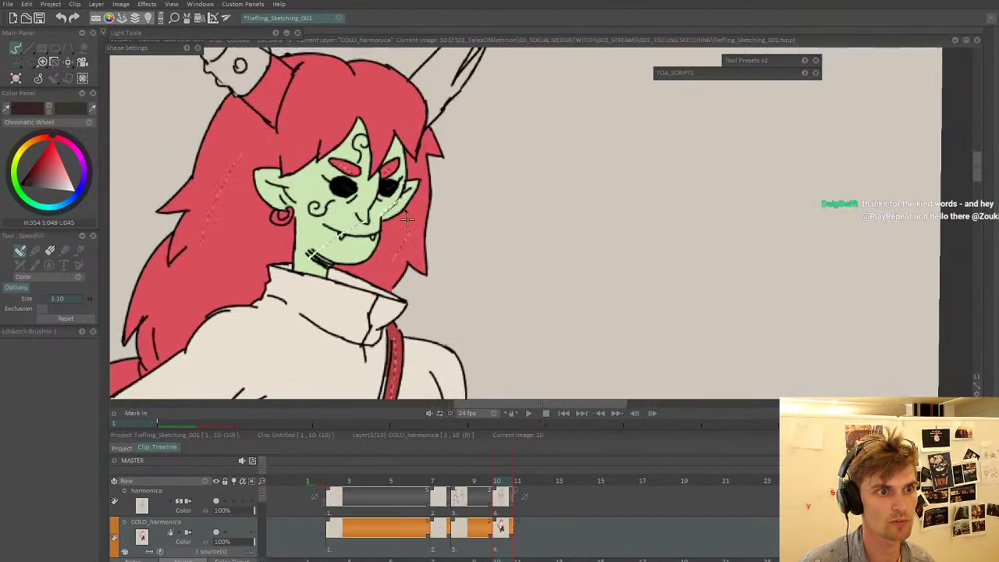
scroll(407, 220, up, 1)
click(69, 193)
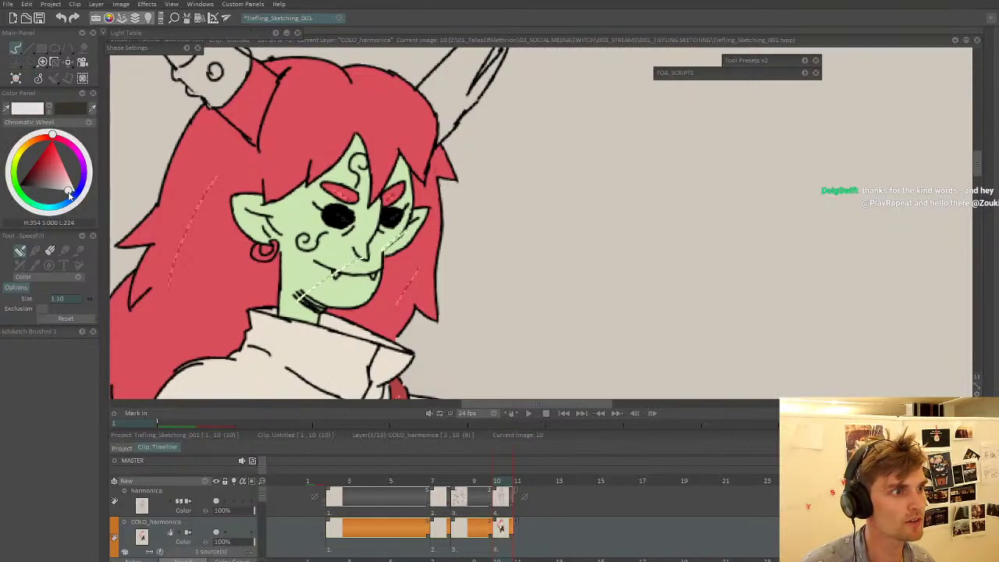
click(13, 174)
mouse_move(36, 167)
mouse_down()
mouse_move(50, 153)
mouse_move(34, 160)
mouse_up()
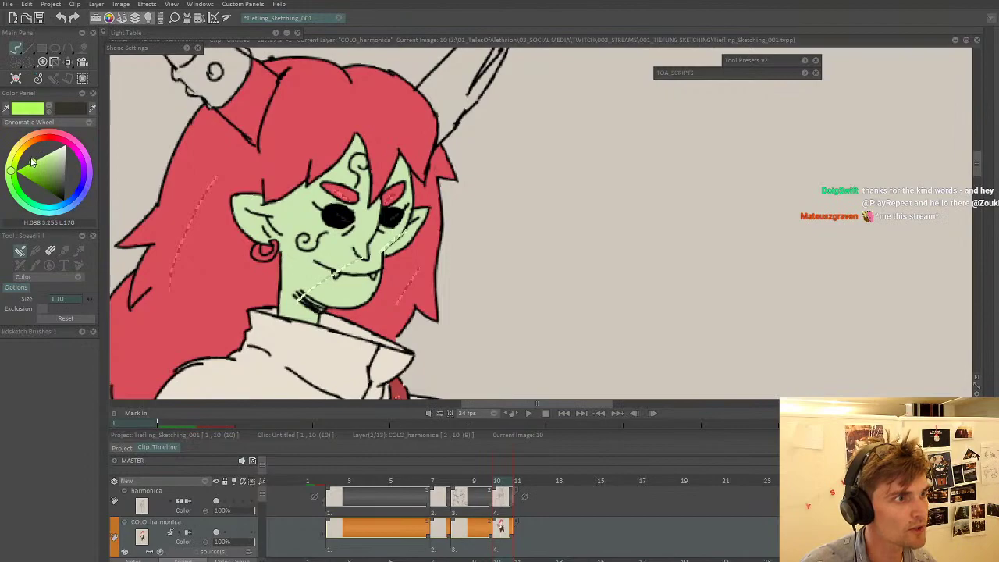
click(12, 177)
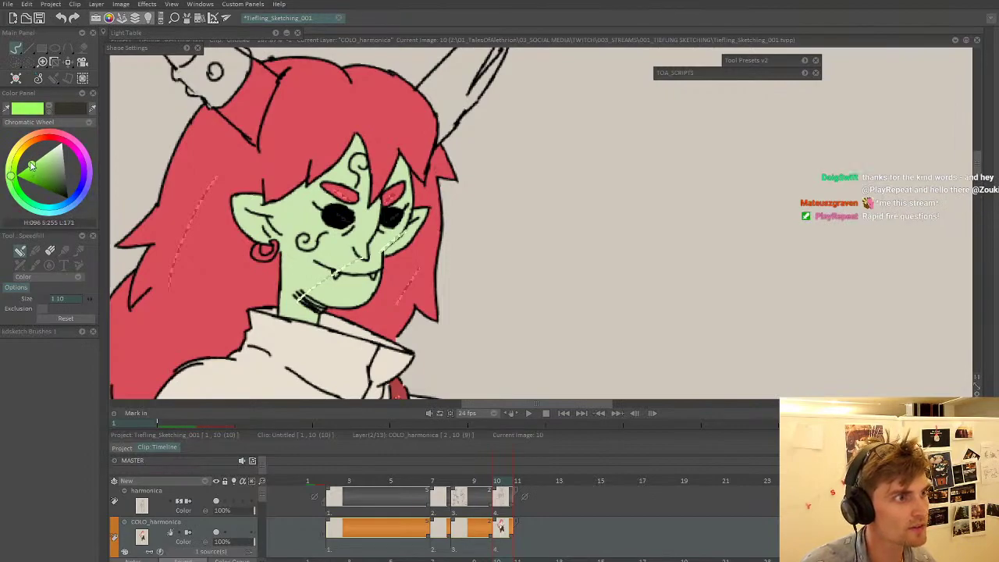
click(337, 216)
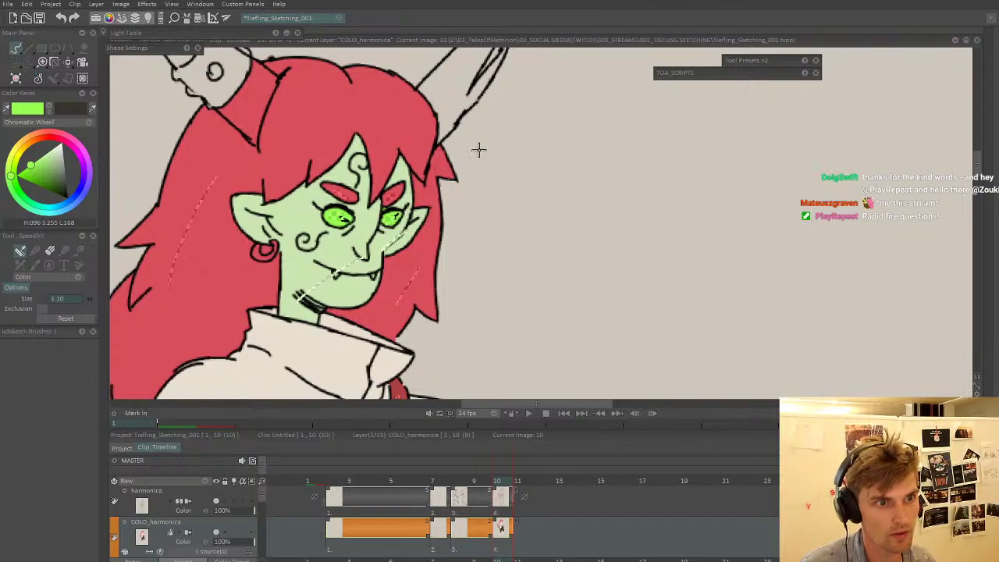
- On the harmonica line layer, sample the near-black H:038 S:128 L:008 and add a pen stroke to the pointed shape beside the knee
scroll(472, 153, down, 4)
scroll(457, 160, down, 3)
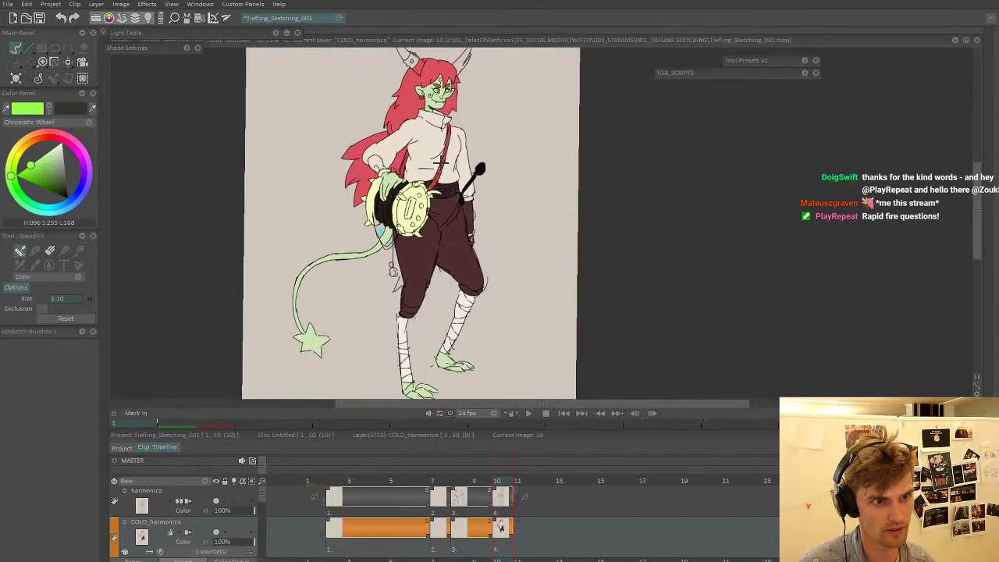
key(Up)
key(b)
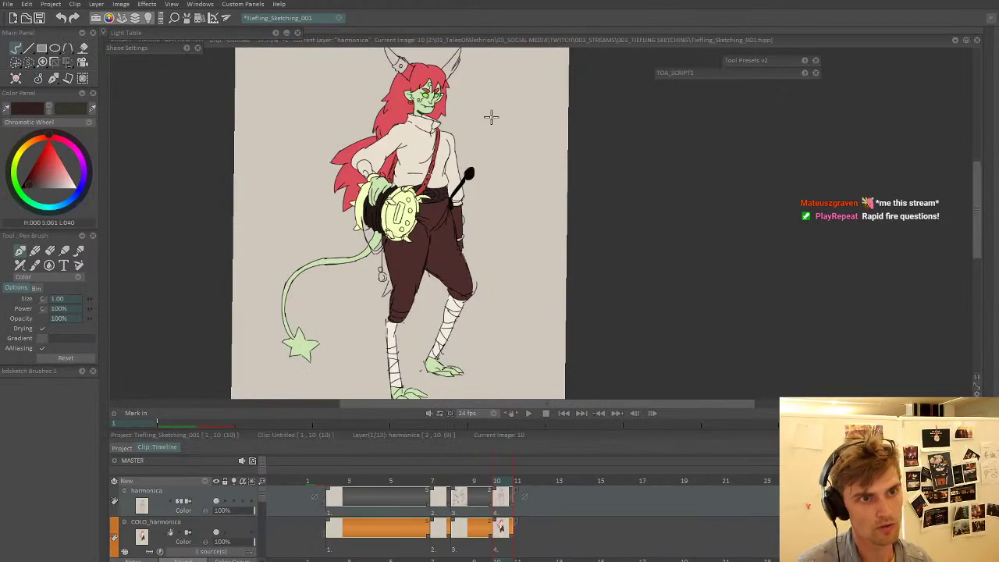
scroll(488, 129, down, 2)
drag(483, 182, 537, 195)
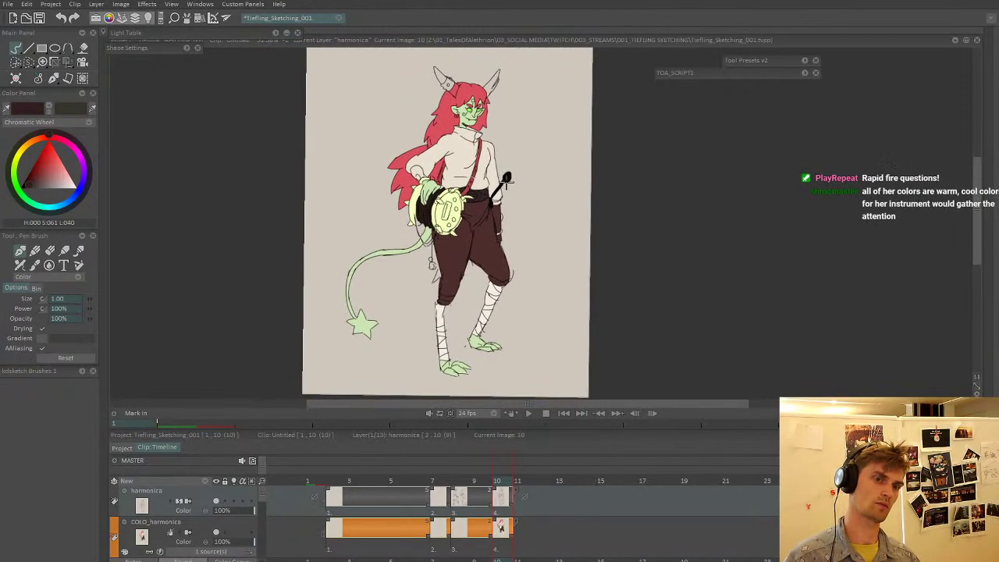
scroll(466, 234, up, 4)
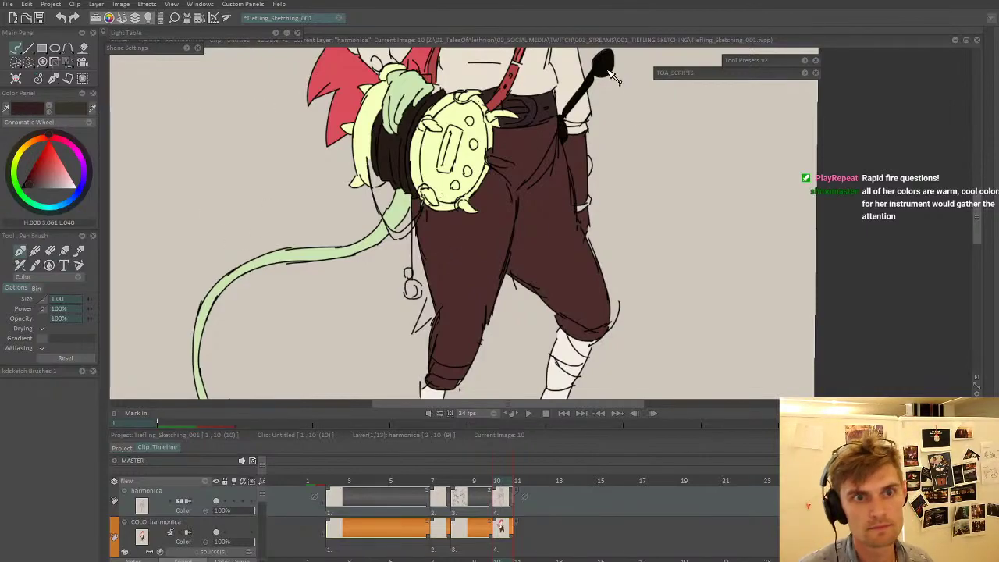
alt+click(608, 71)
drag(429, 310, 415, 332)
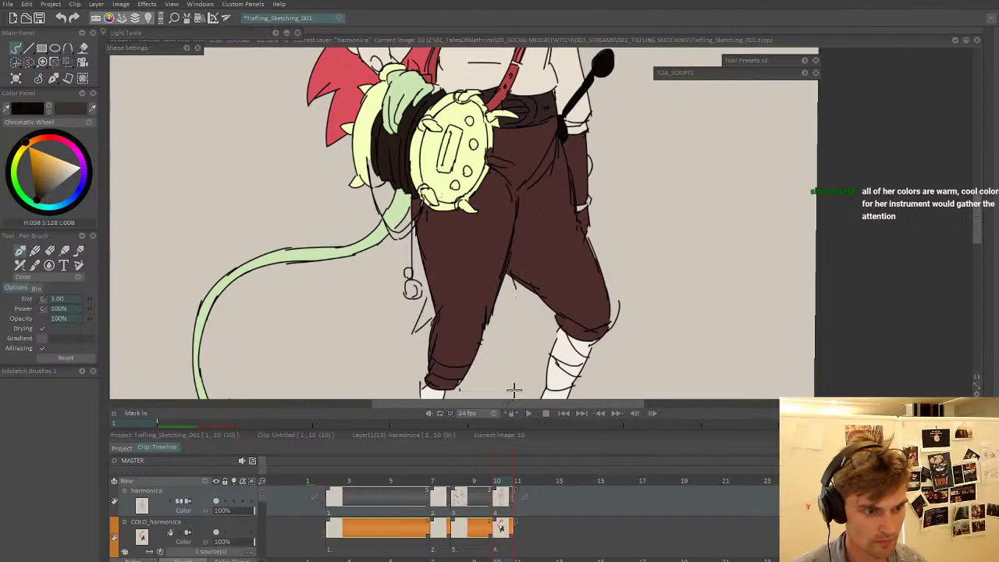
- Examine the flat colours on the whole figure and around the instrument, belt and forearms, comparing the line and colour layers
key(Down)
key(Up)
key(Down)
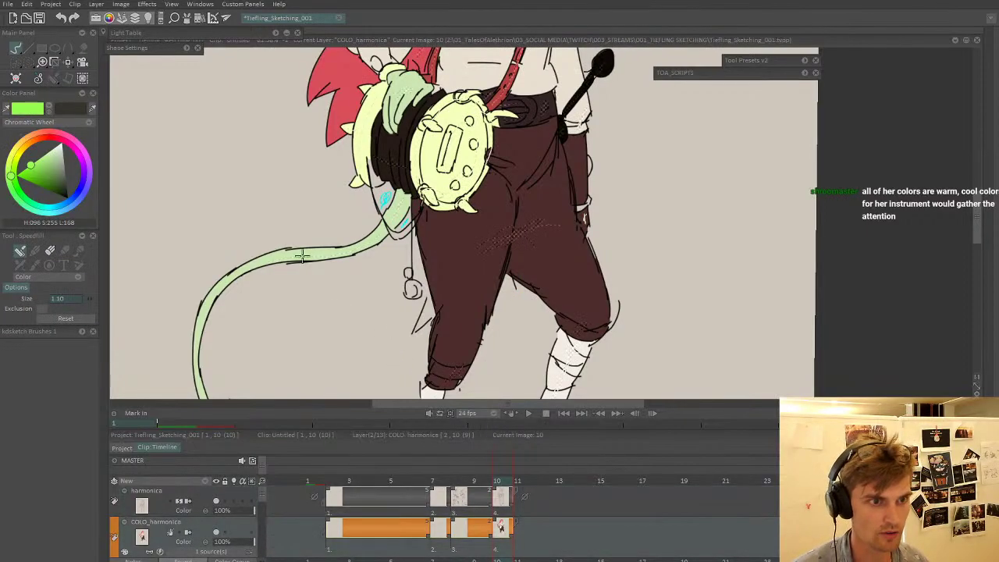
key(Up)
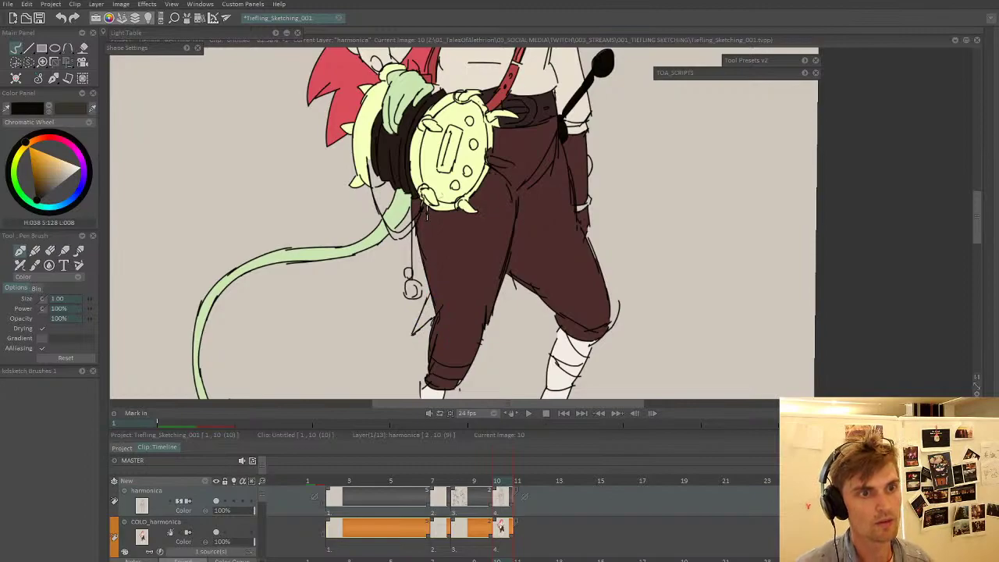
scroll(427, 216, up, 1)
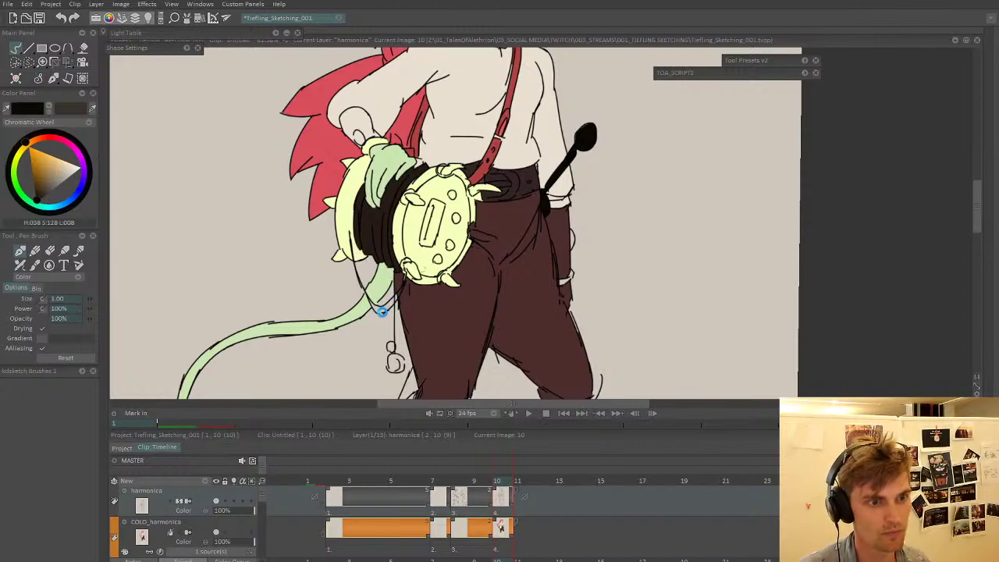
scroll(391, 246, down, 4)
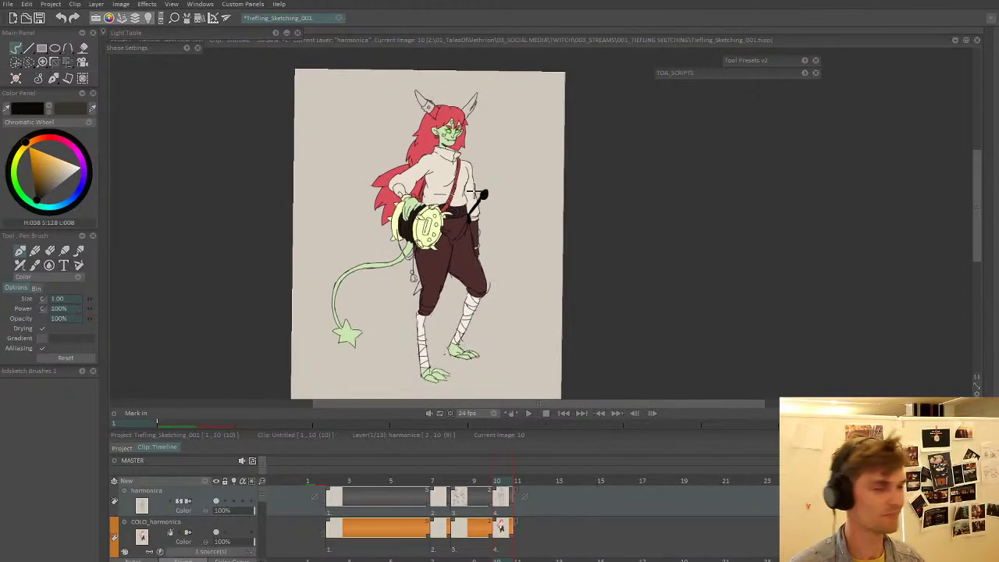
drag(496, 215, 483, 233)
scroll(473, 237, up, 1)
scroll(473, 237, up, 2)
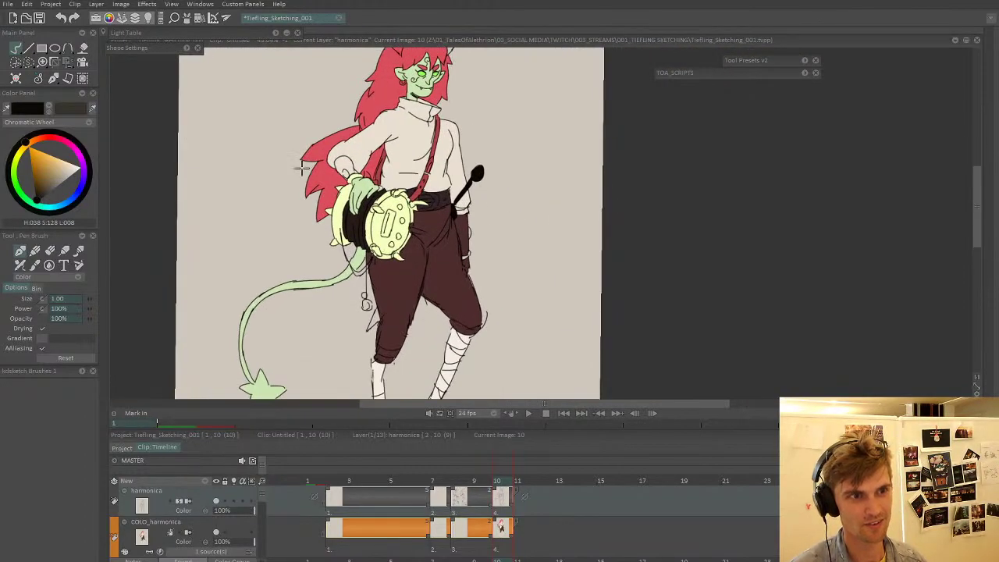
click(33, 109)
click(366, 187)
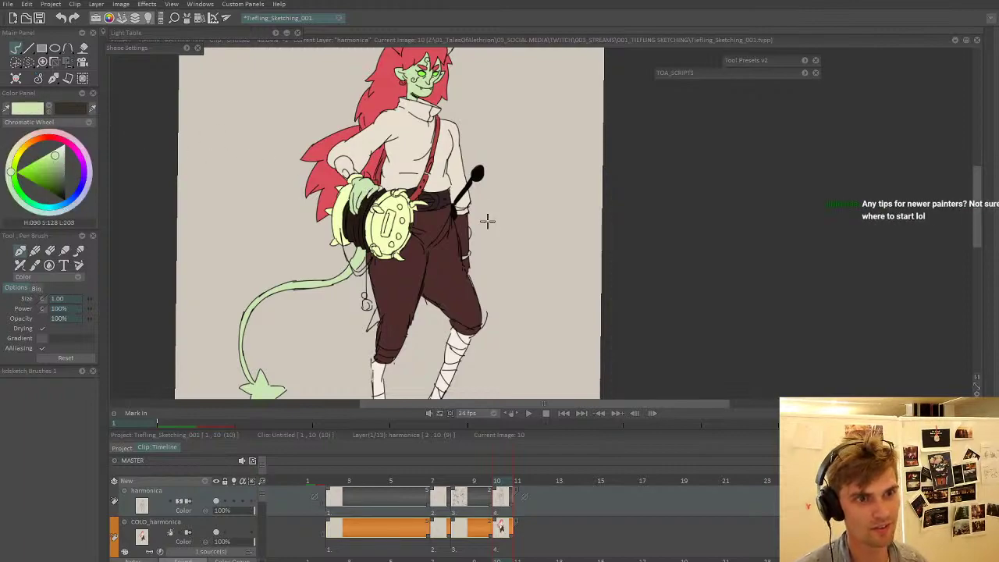
scroll(500, 241, up, 3)
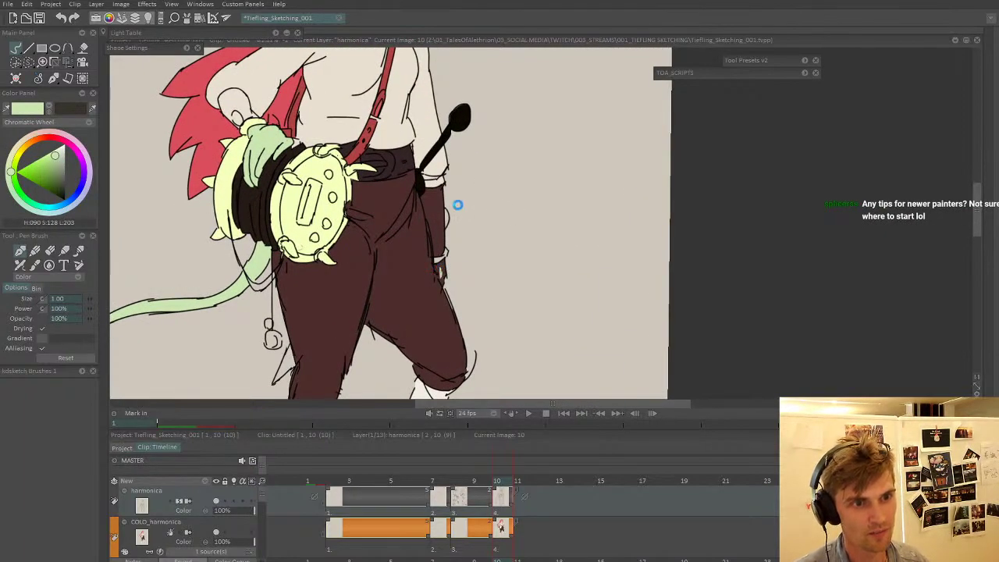
scroll(391, 278, down, 3)
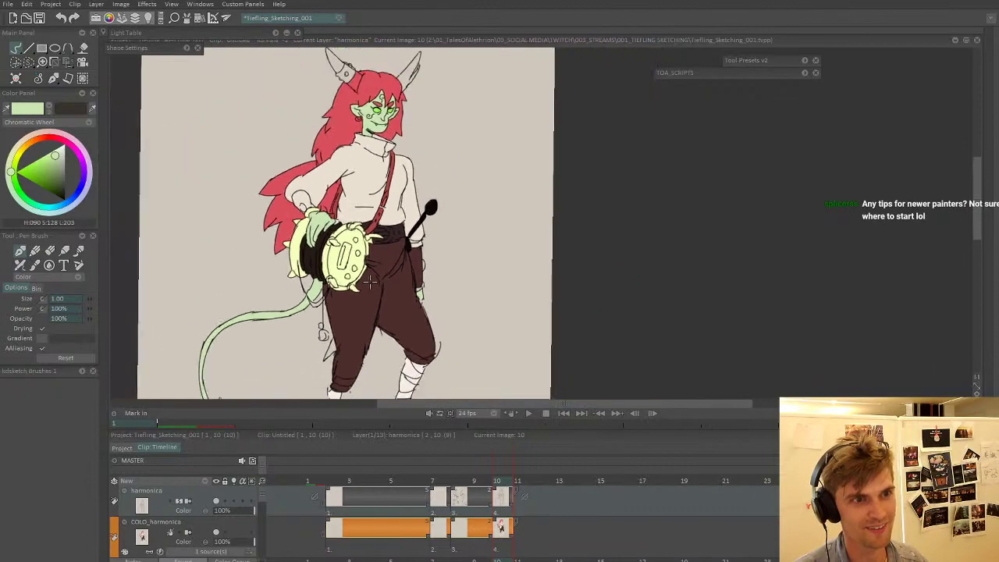
scroll(390, 277, up, 4)
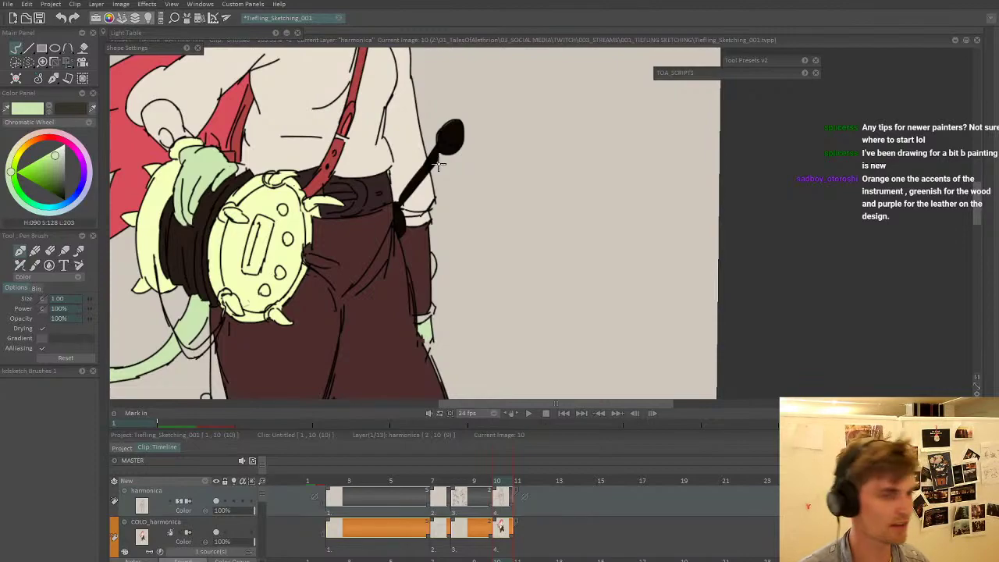
scroll(429, 166, down, 1)
drag(407, 167, 410, 205)
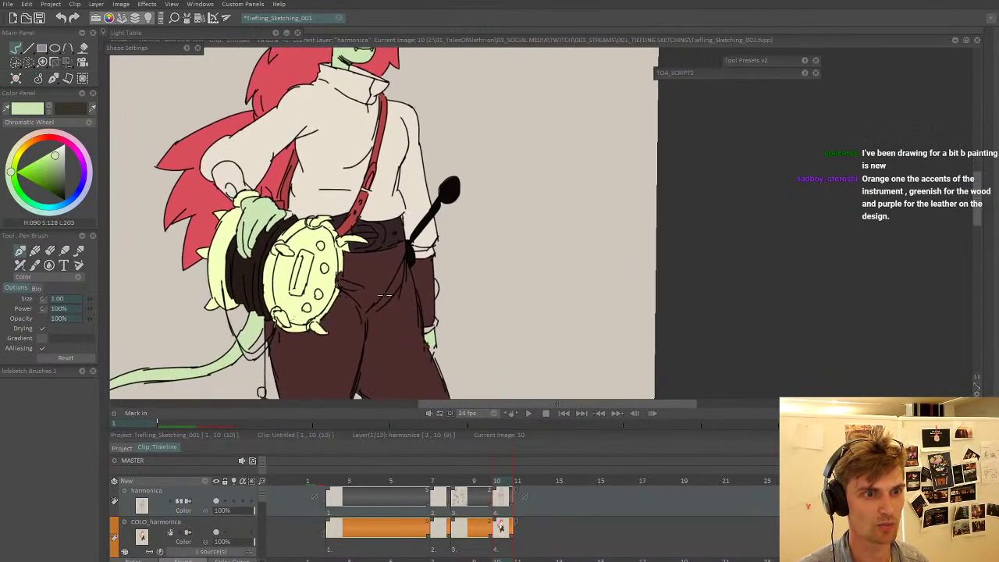
drag(386, 295, 376, 263)
scroll(377, 263, up, 1)
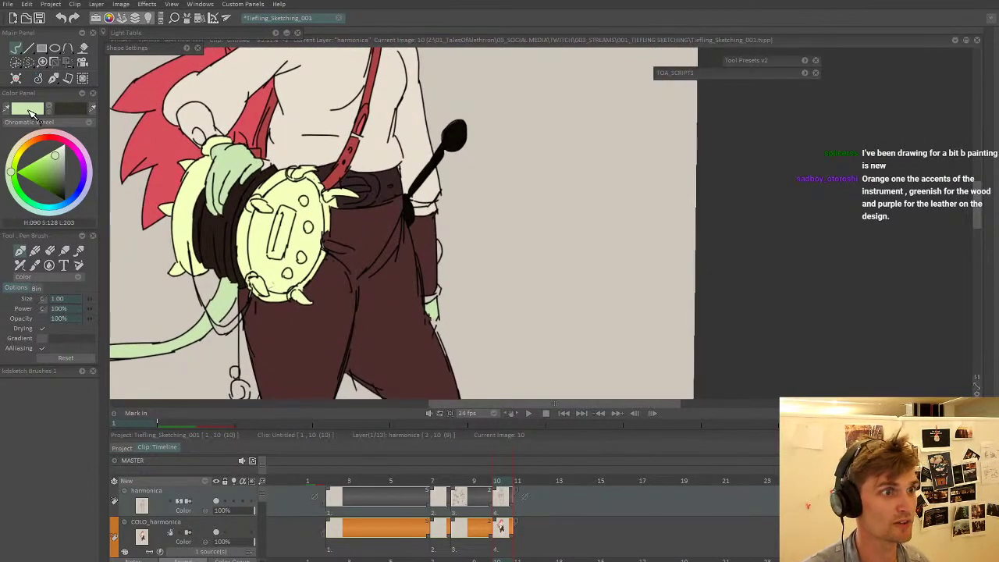
click(55, 161)
drag(15, 166, 19, 148)
click(59, 171)
drag(60, 173, 55, 182)
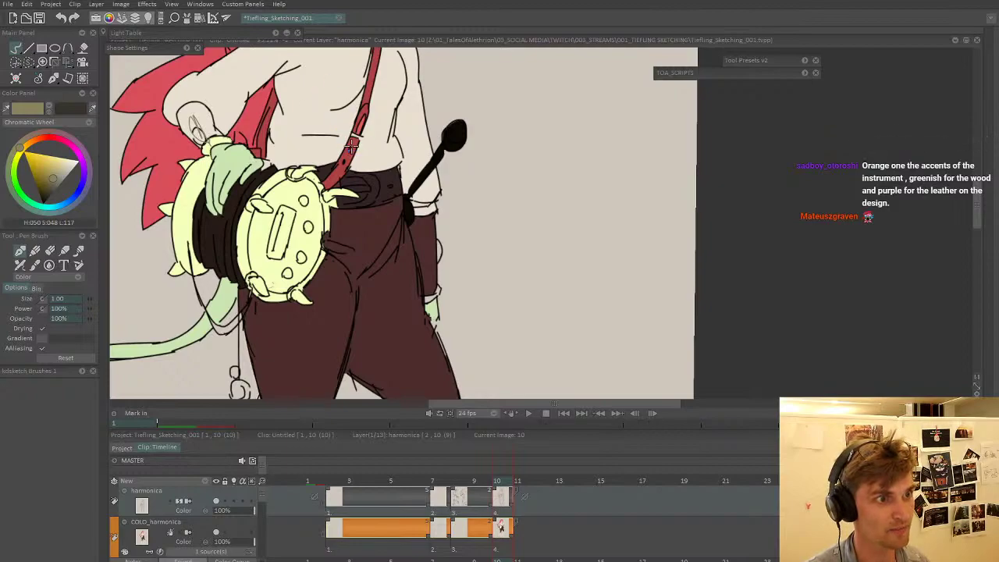
key(Down)
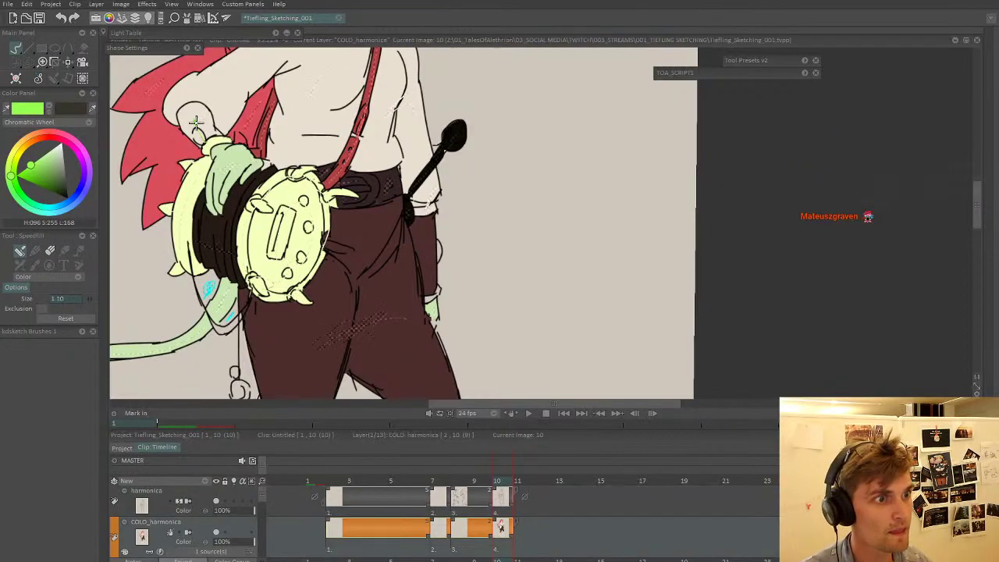
drag(195, 121, 208, 146)
click(205, 126)
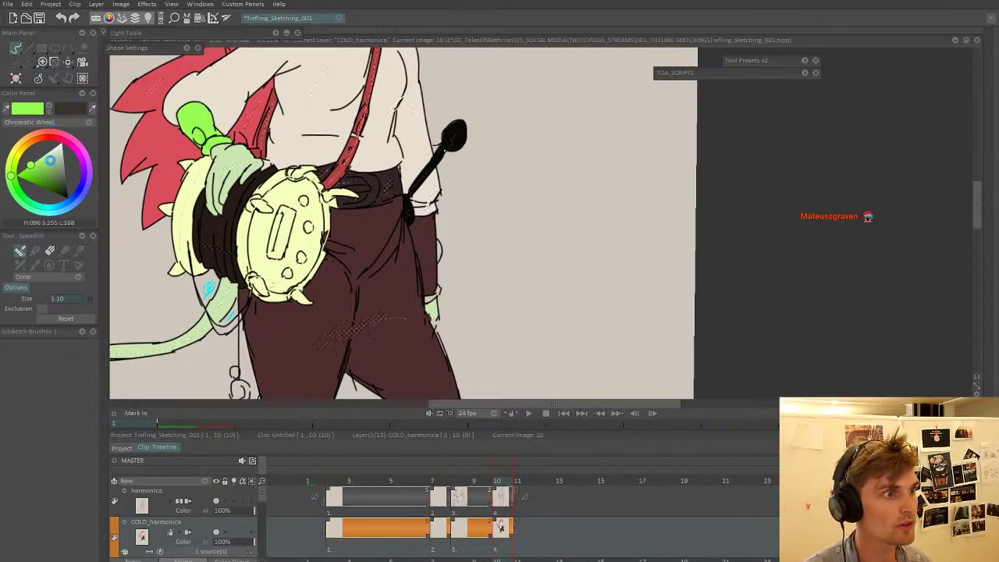
key(ctrl+z)
- On the COLO_harmonica layer, fill both forearm guards with a muted brown, H:009 S:033 L:102
click(36, 139)
click(38, 178)
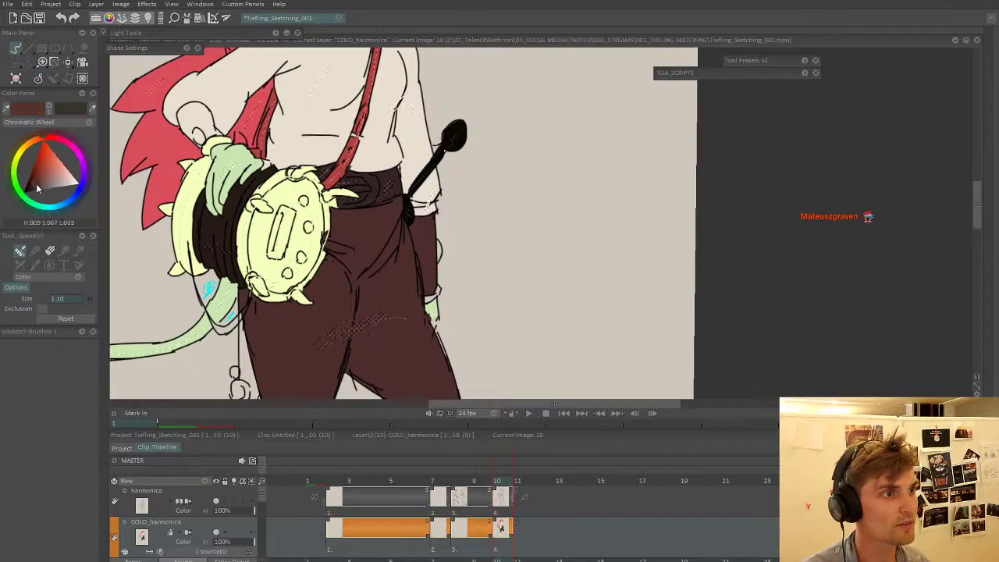
drag(37, 188, 34, 180)
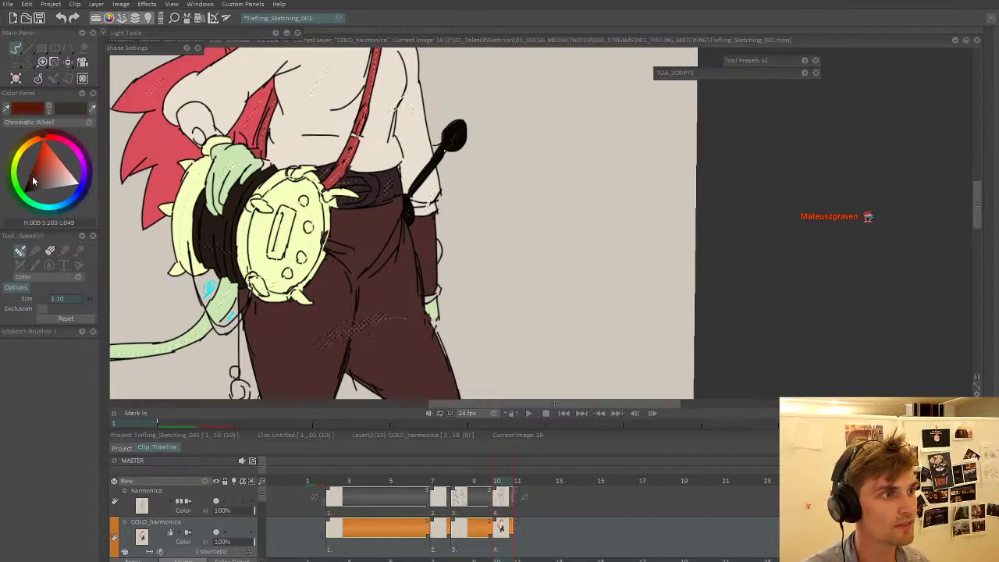
click(39, 185)
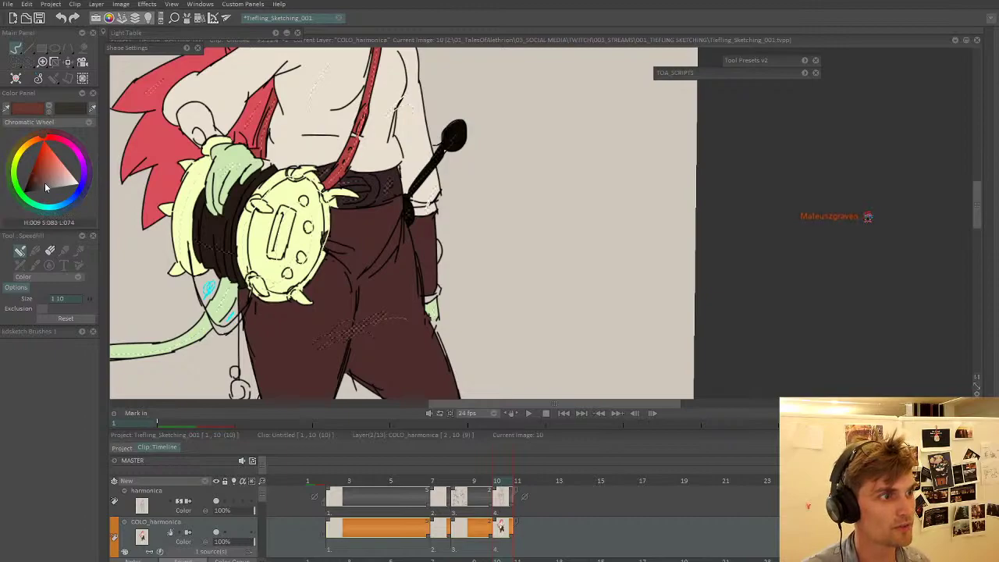
click(44, 184)
drag(214, 142, 197, 123)
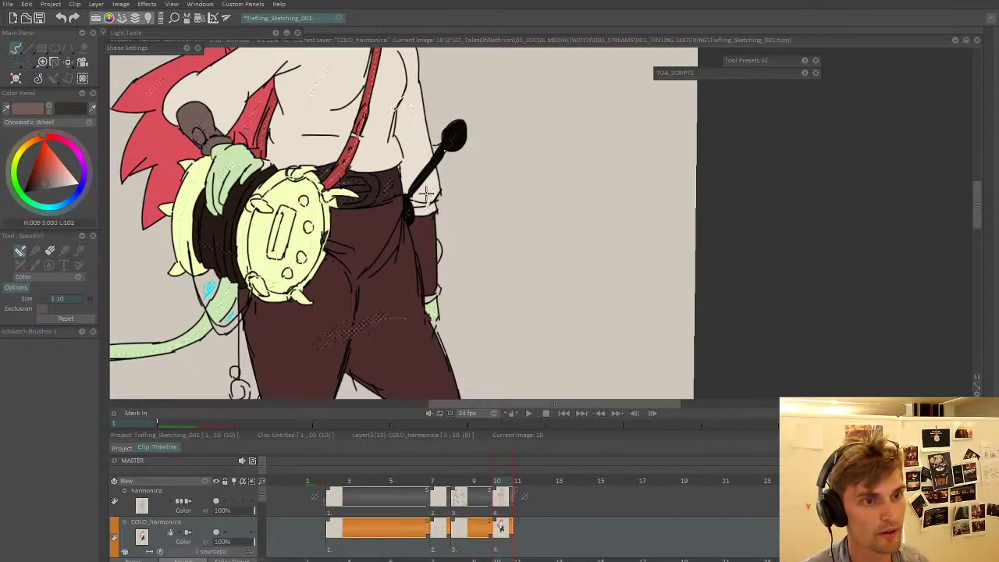
drag(427, 240, 426, 291)
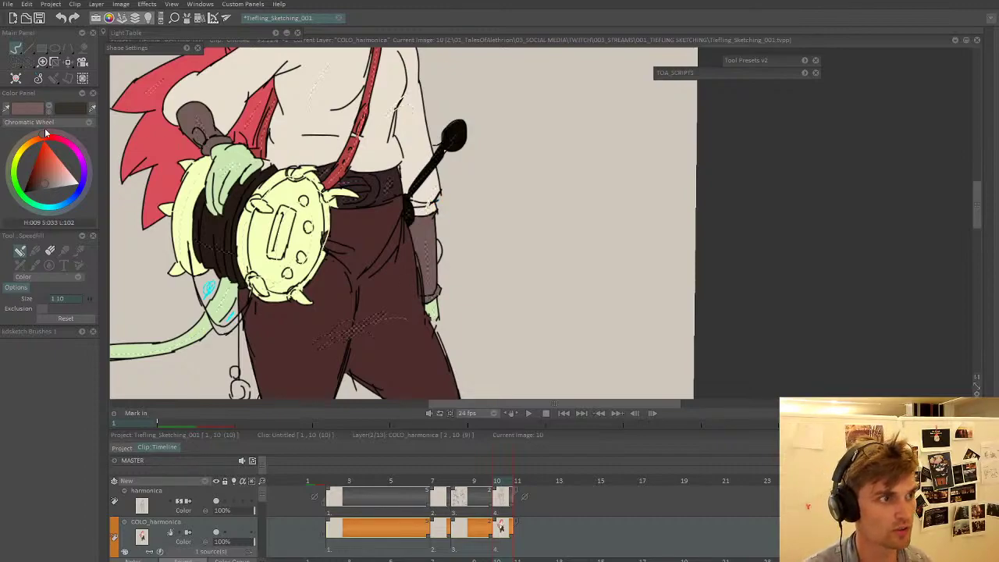
- Try filling the horn without the cuff in yellow-green, H:065 S:172 L:120, and undo the fill
scroll(396, 203, up, 2)
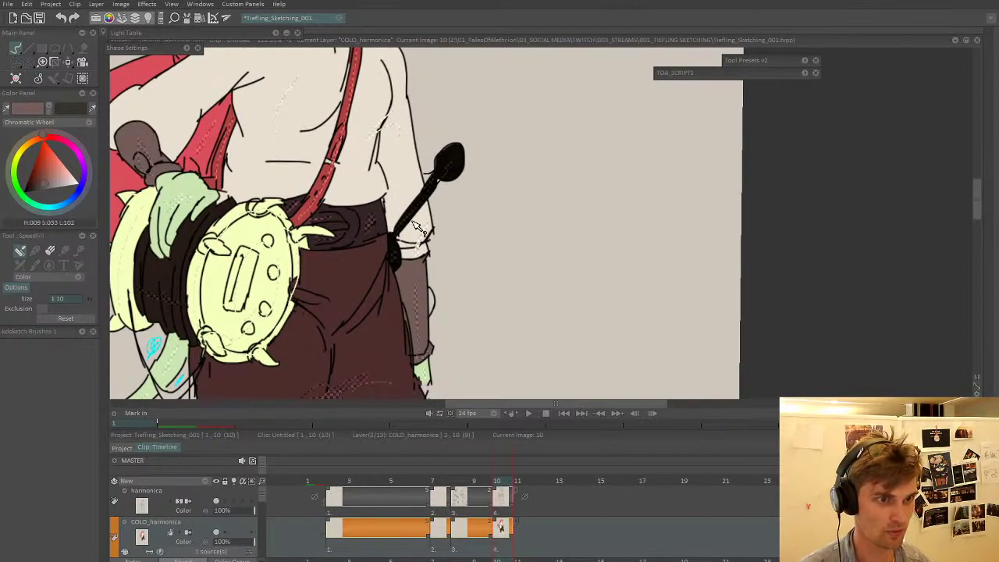
ctrl+click(377, 207)
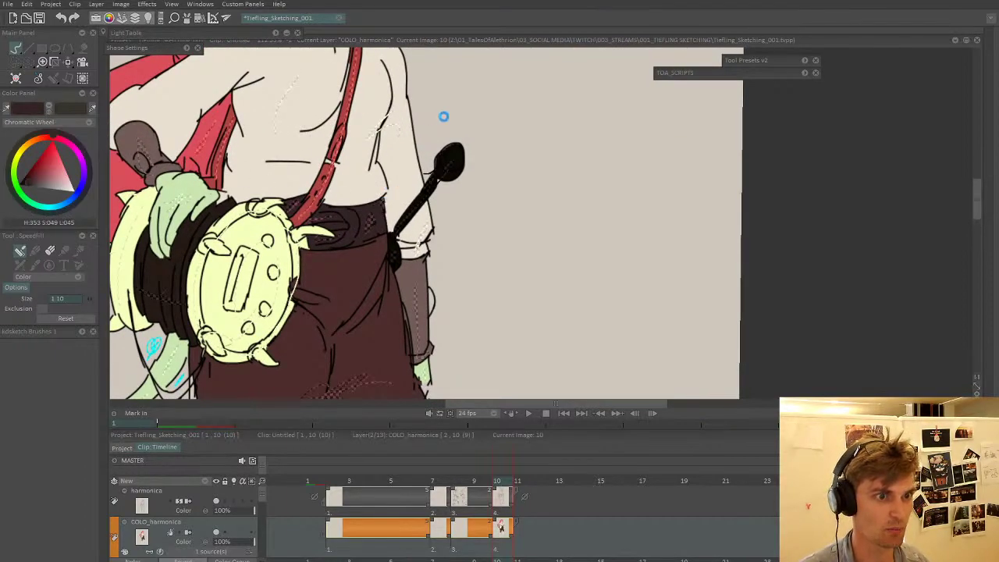
scroll(395, 167, down, 5)
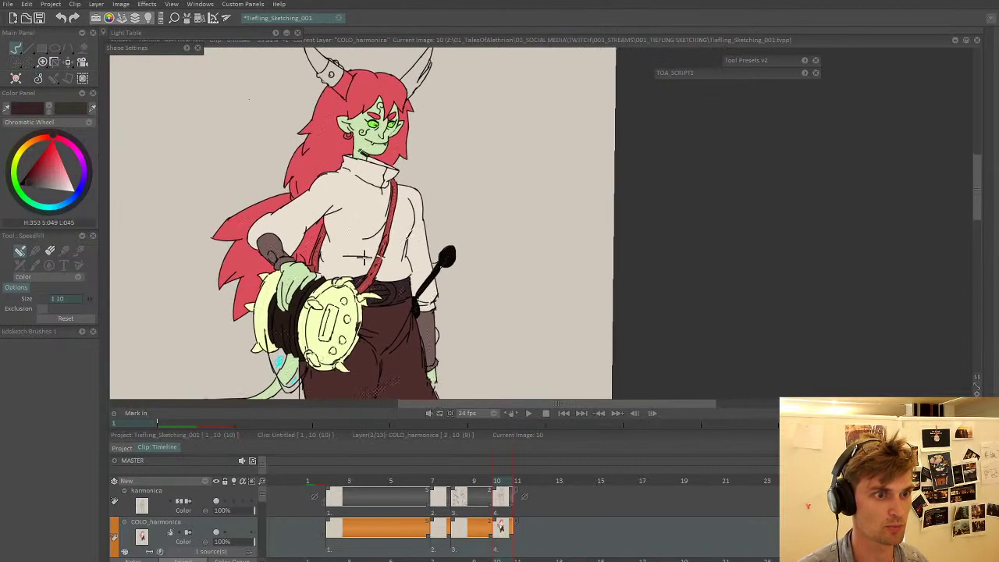
scroll(363, 258, down, 2)
scroll(401, 206, up, 2)
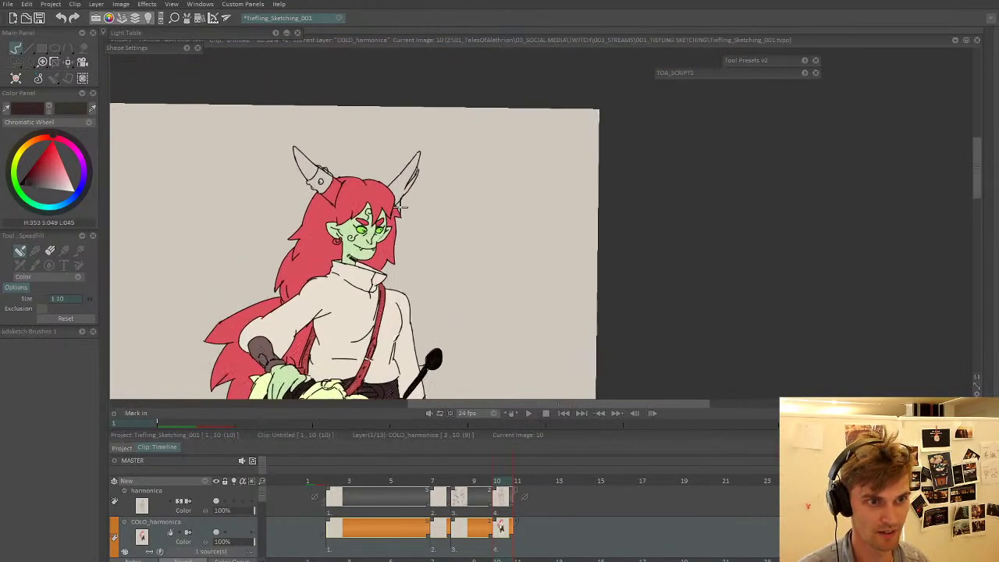
scroll(399, 205, up, 3)
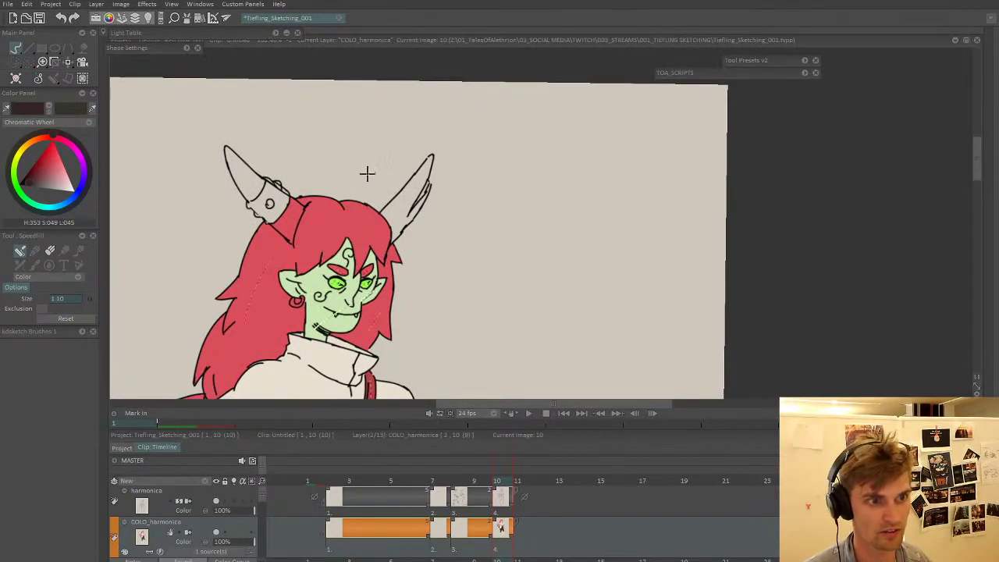
click(22, 114)
click(336, 227)
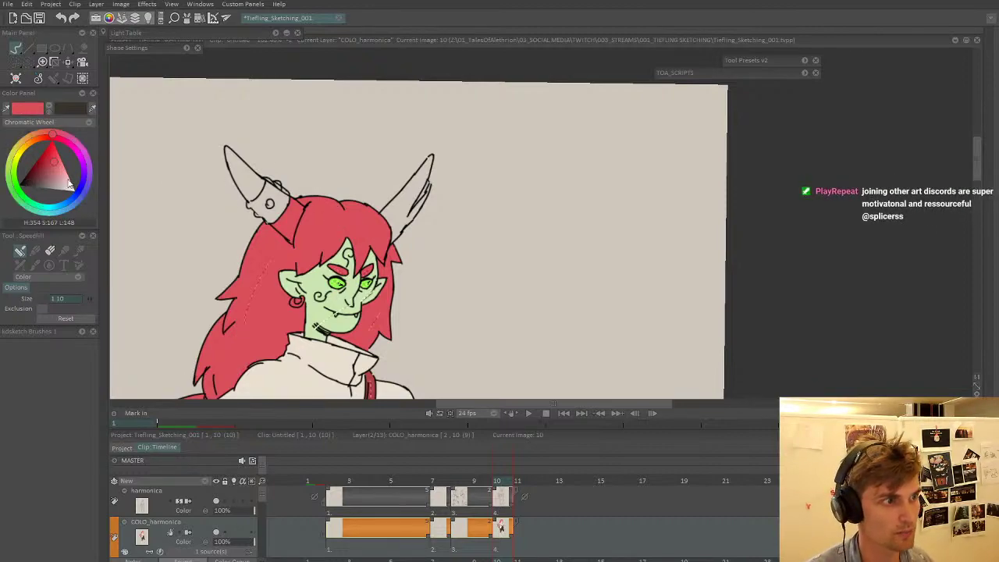
mouse_move(34, 143)
mouse_down()
mouse_move(19, 151)
mouse_move(40, 161)
mouse_move(42, 176)
mouse_move(16, 157)
mouse_up()
click(28, 167)
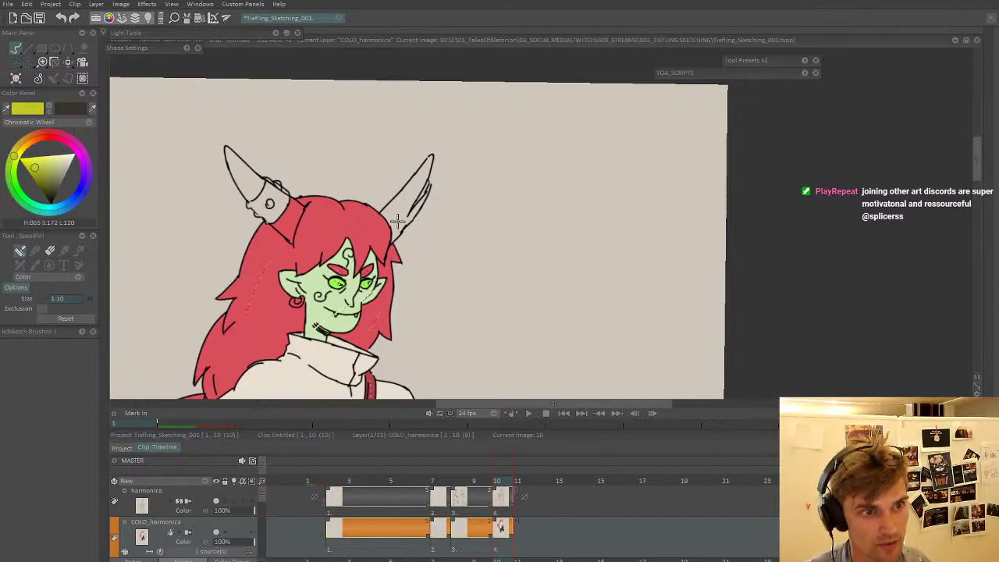
drag(422, 196, 419, 185)
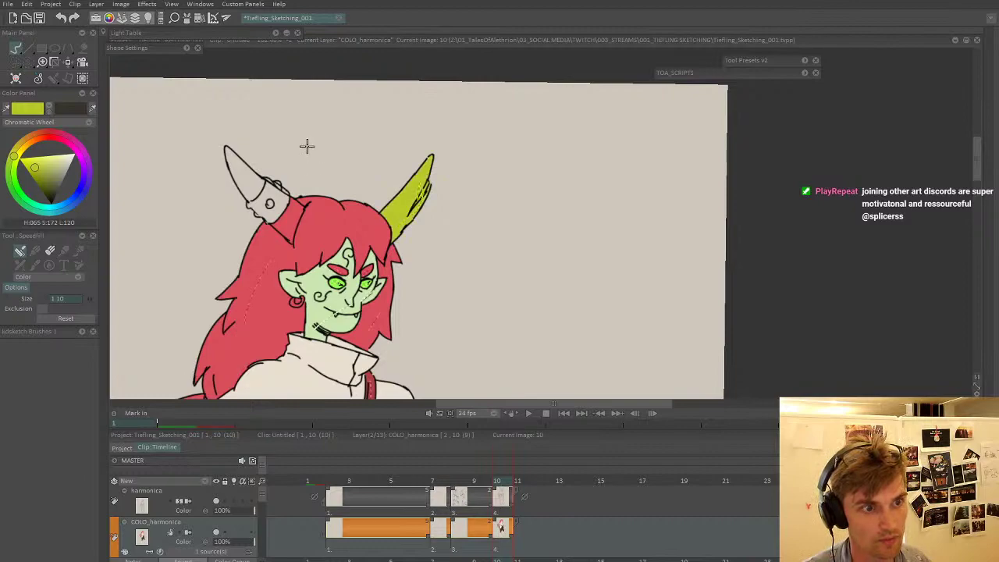
click(307, 147)
key(ctrl+z)
key(ctrl+z)
- Sample the skin green, adjust it to H:102 S:065 L:135, and fill both horns and the horn cuff with it
click(30, 111)
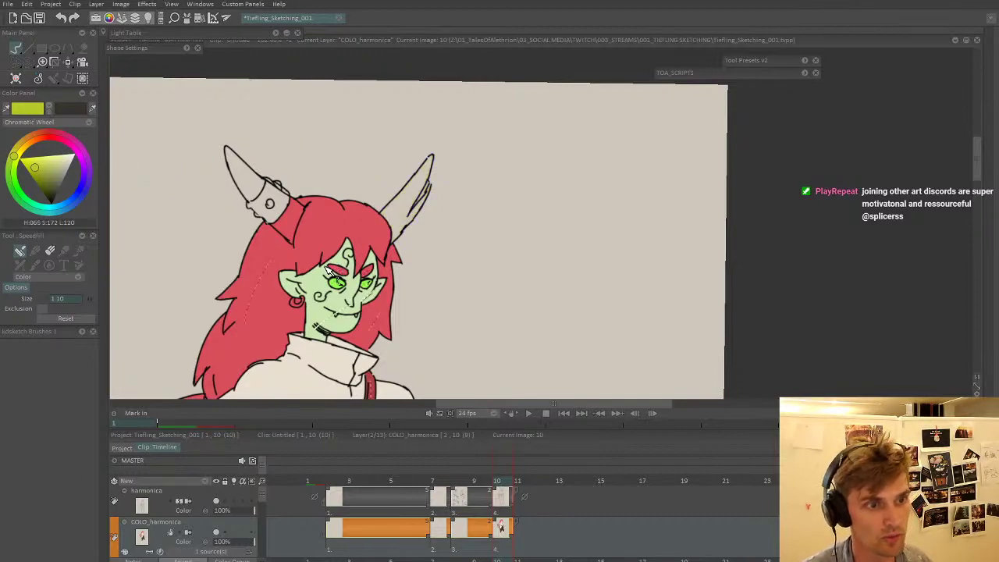
click(324, 279)
drag(54, 160, 43, 163)
click(12, 171)
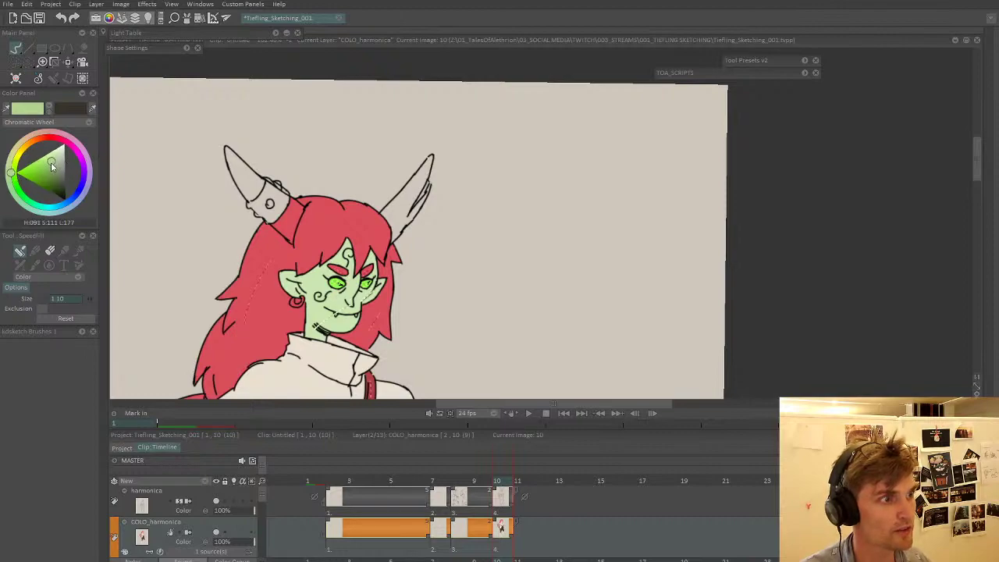
click(49, 167)
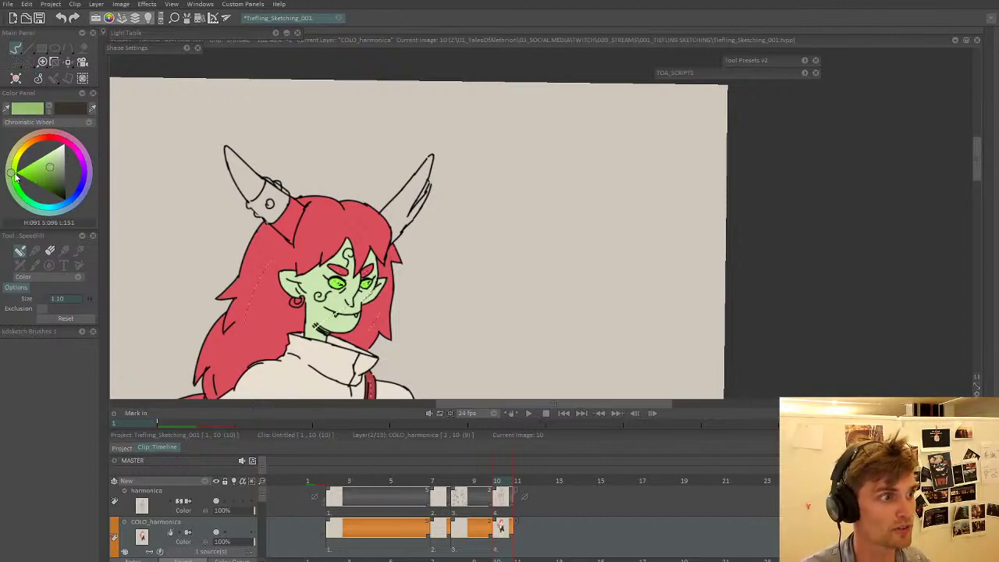
drag(16, 178, 17, 182)
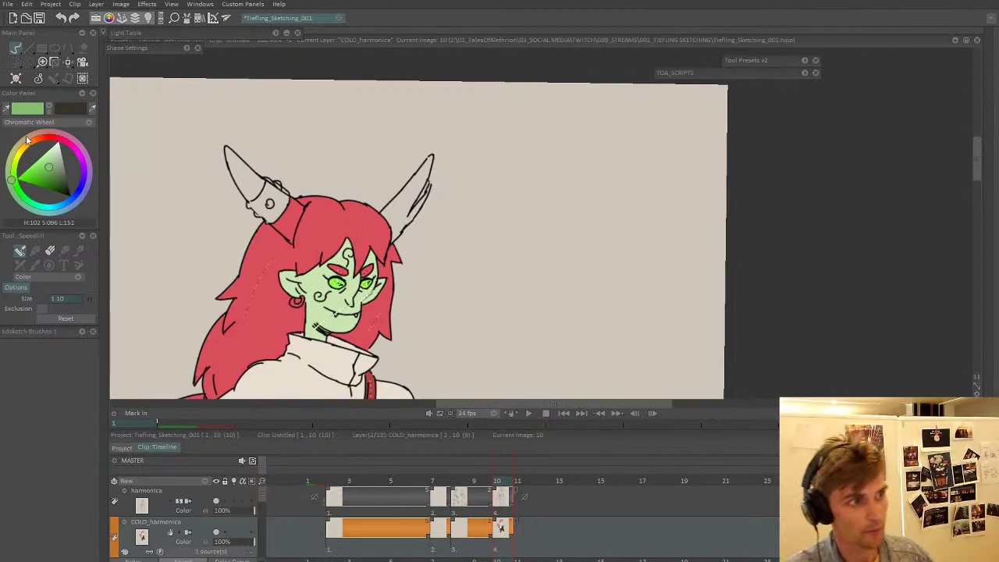
click(46, 171)
drag(46, 171, 52, 169)
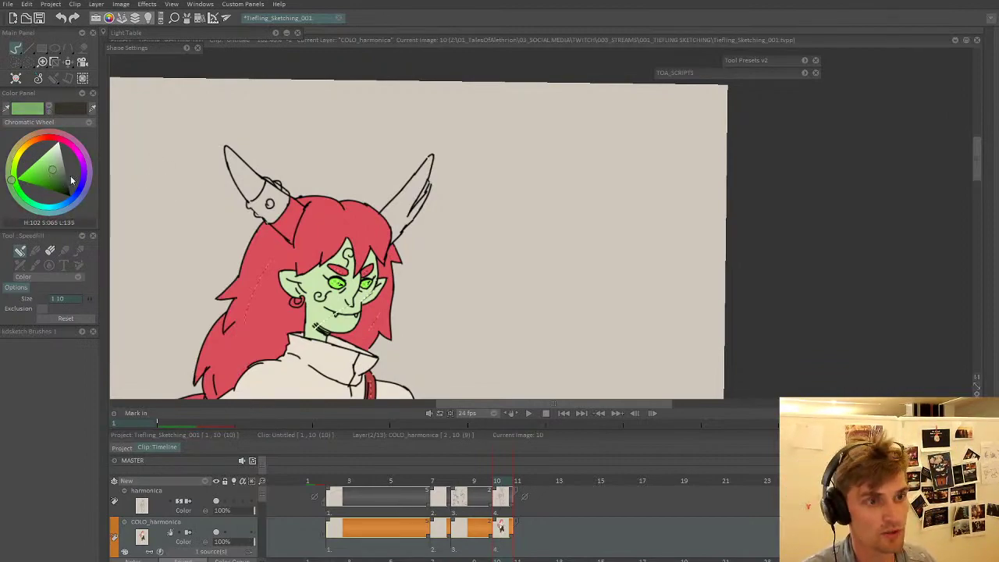
drag(401, 220, 430, 179)
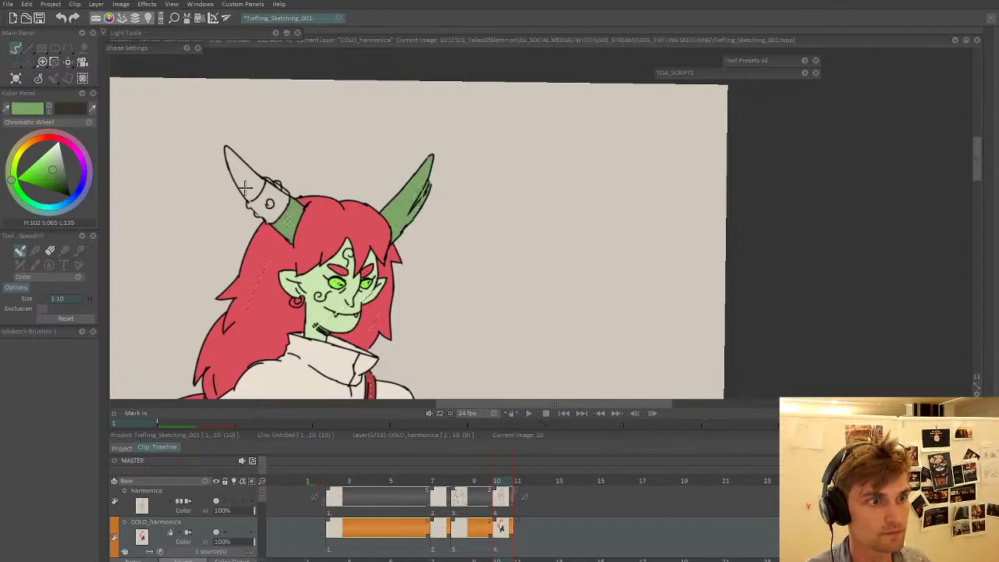
drag(247, 186, 239, 166)
- Examine the green horns against the whole figure and up close around the head
scroll(391, 234, down, 5)
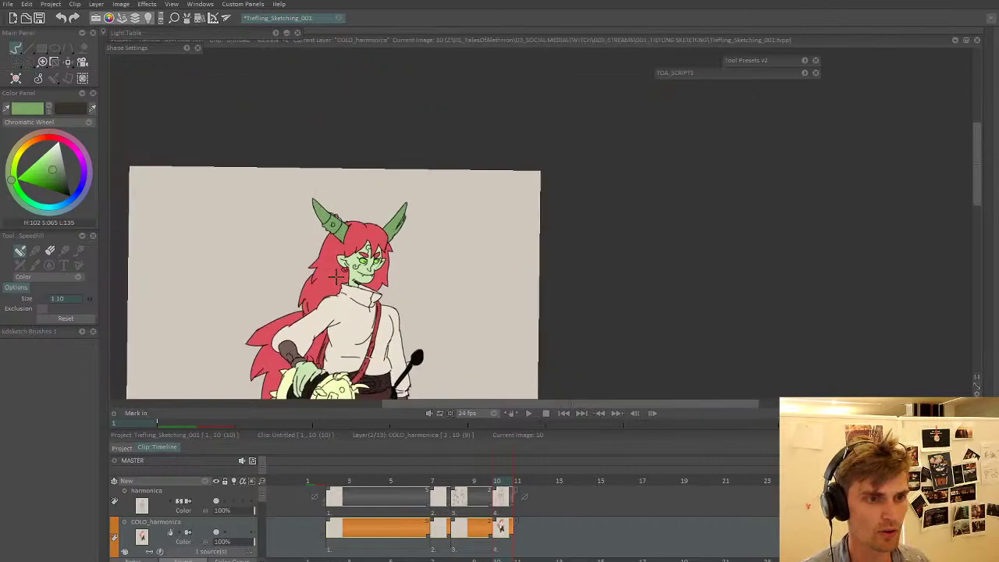
drag(331, 289, 331, 241)
scroll(332, 240, up, 2)
scroll(355, 226, down, 4)
drag(338, 294, 339, 234)
scroll(339, 234, down, 1)
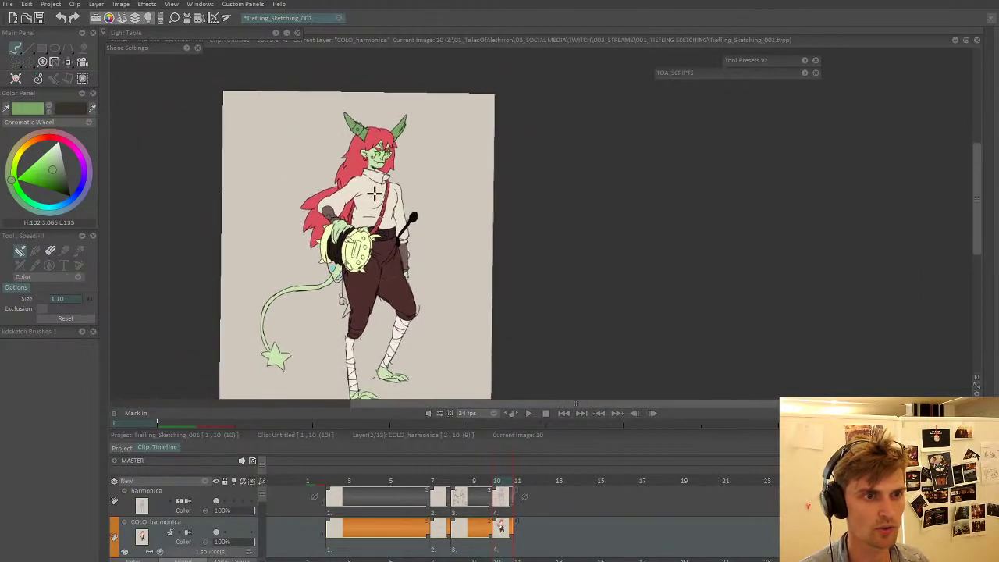
drag(378, 206, 382, 187)
scroll(388, 162, up, 5)
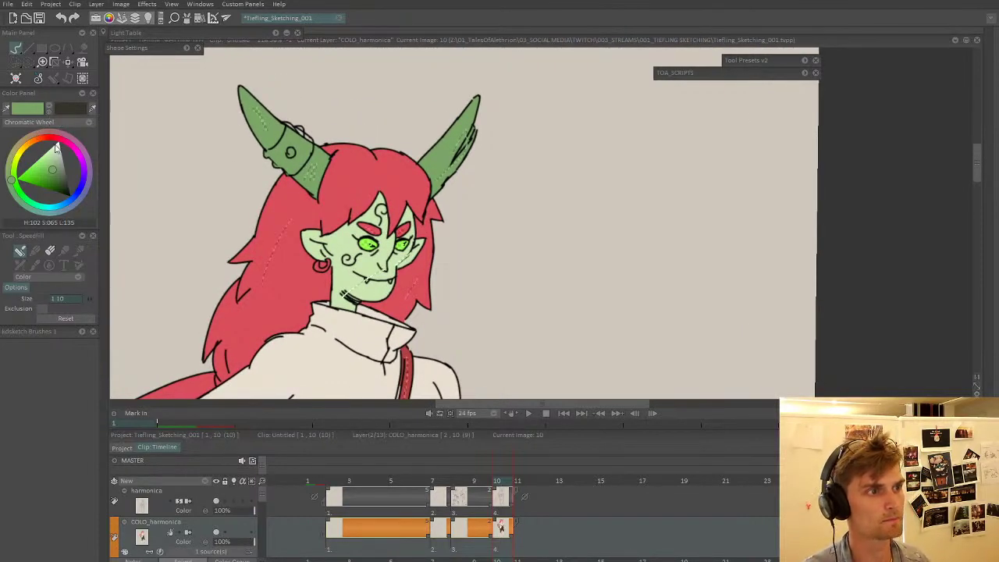
- Mix an olive, H:064 S:082 L:120, and fill the belt buckle with it on the COLO_harmonica layer
drag(277, 266, 313, 163)
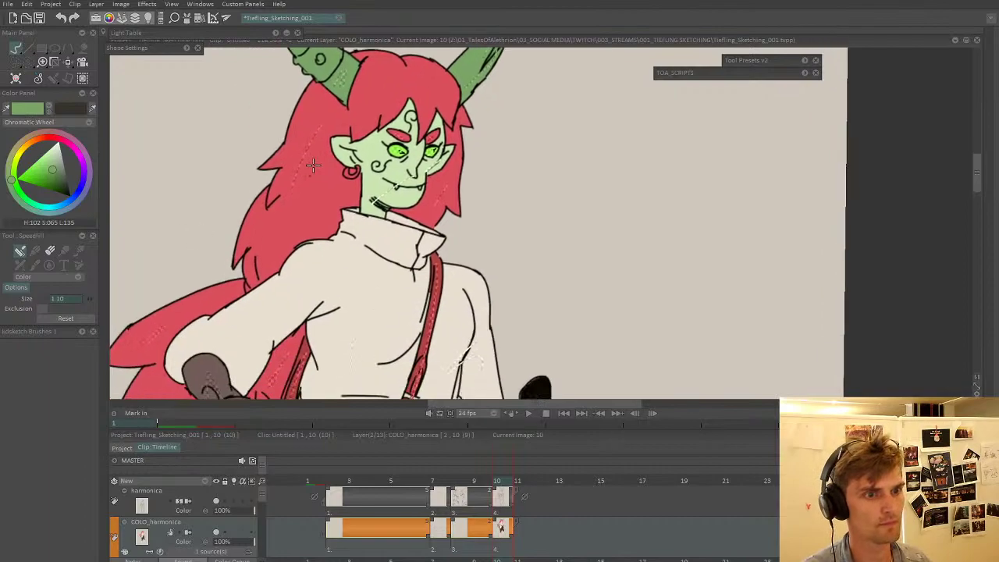
scroll(312, 188, down, 3)
drag(352, 303, 359, 221)
scroll(361, 221, up, 2)
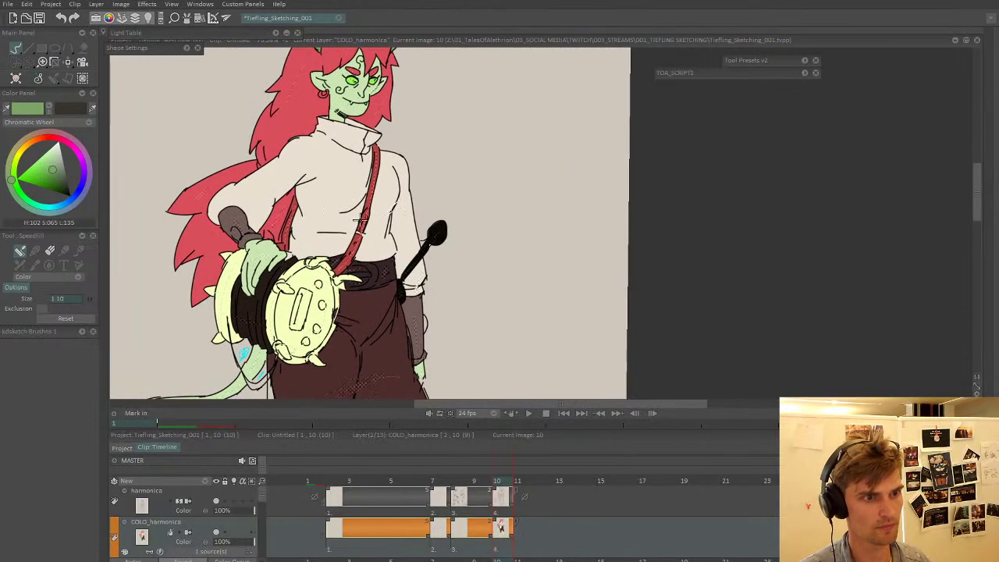
drag(15, 172, 13, 154)
click(50, 176)
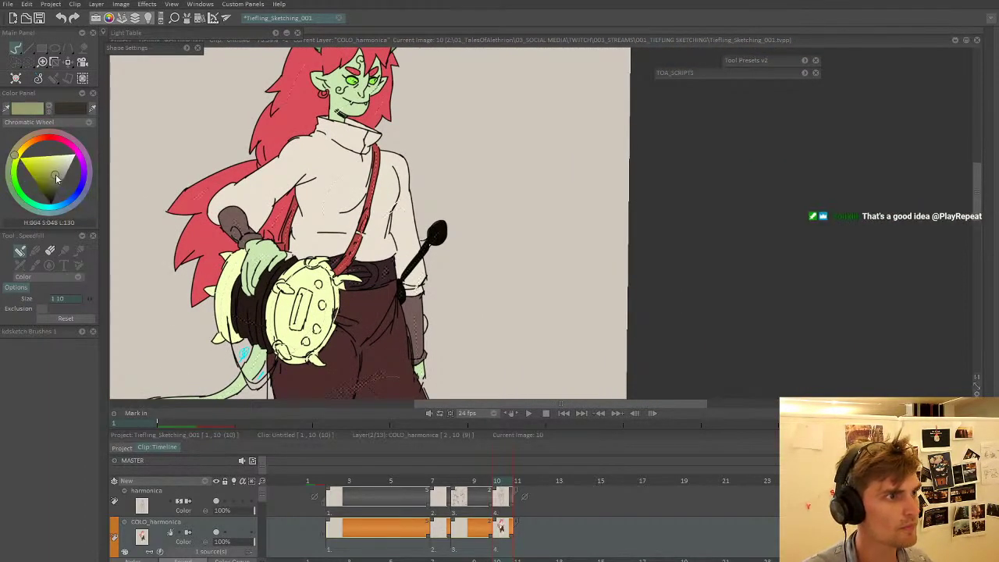
scroll(282, 292, up, 3)
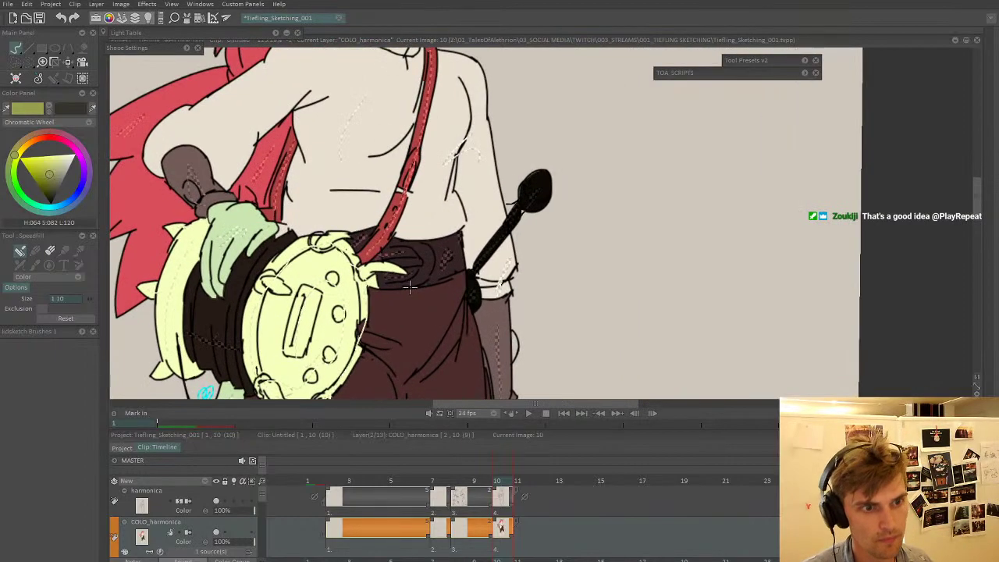
mouse_move(407, 285)
mouse_down()
mouse_move(429, 264)
mouse_move(412, 247)
mouse_move(407, 264)
mouse_up()
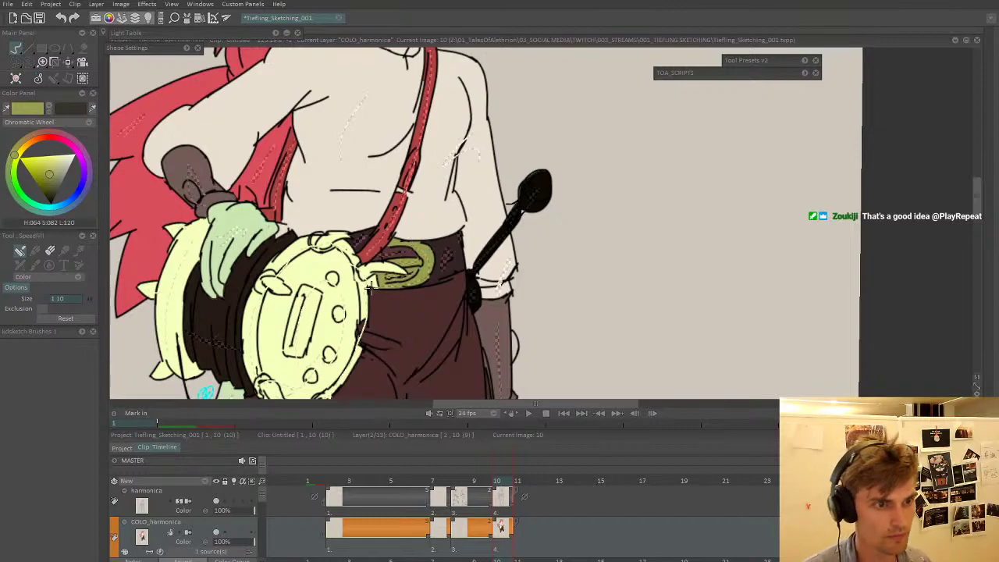
- Restrict the olive to the buckle's frame, with the dark belt inside it, and return to the COLO_harmonica layer
key(Up)
key(b)
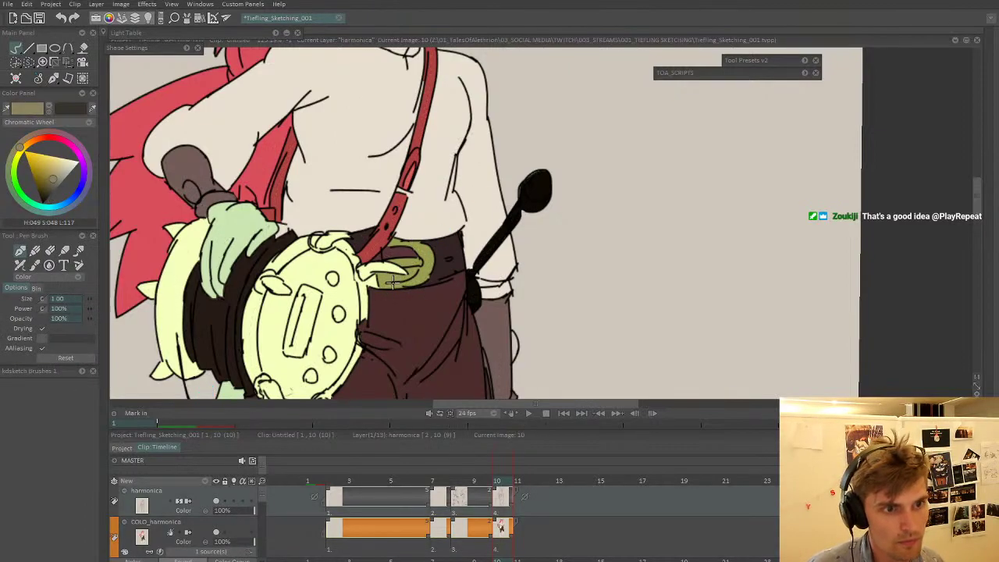
key(ctrl+z)
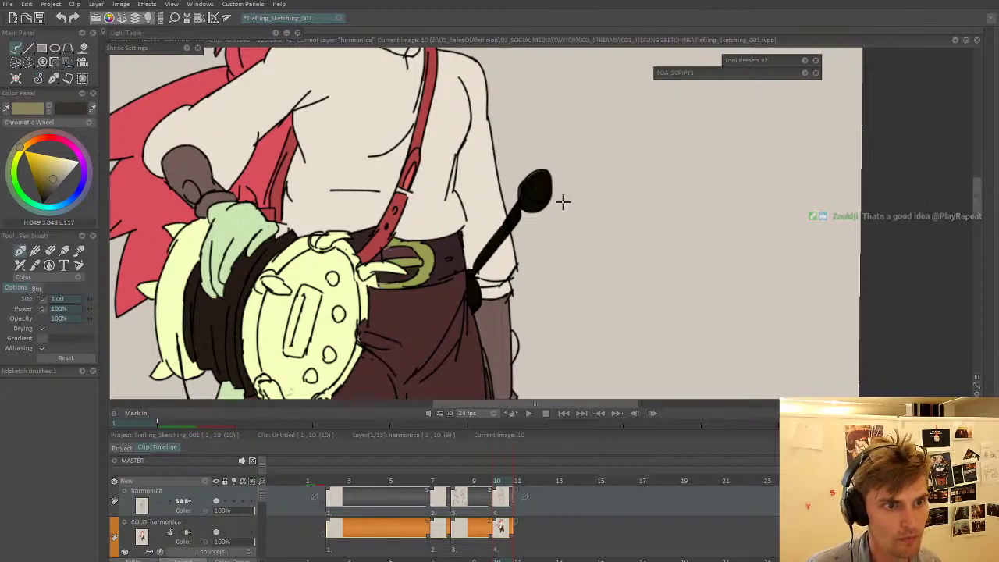
key(Down)
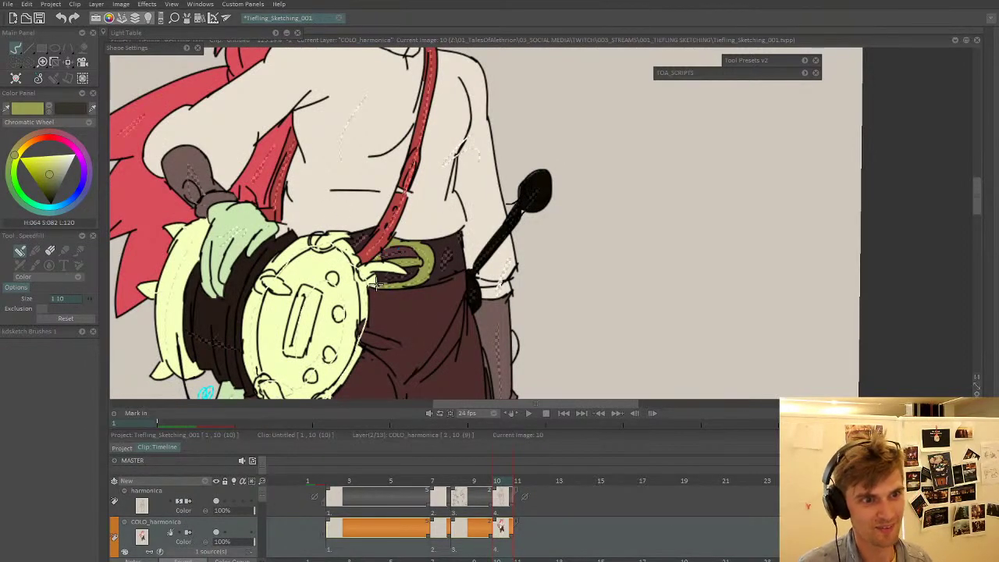
- Fill the earring with the buckle's olive and refill its inner opening with the hair red, H:354 S:167 L:148
drag(469, 213, 441, 230)
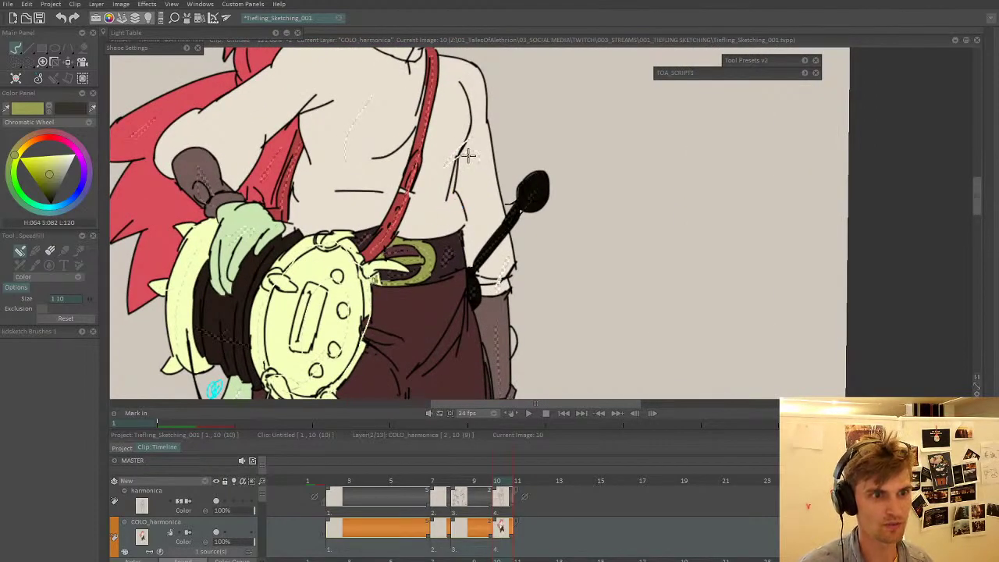
scroll(451, 257, up, 5)
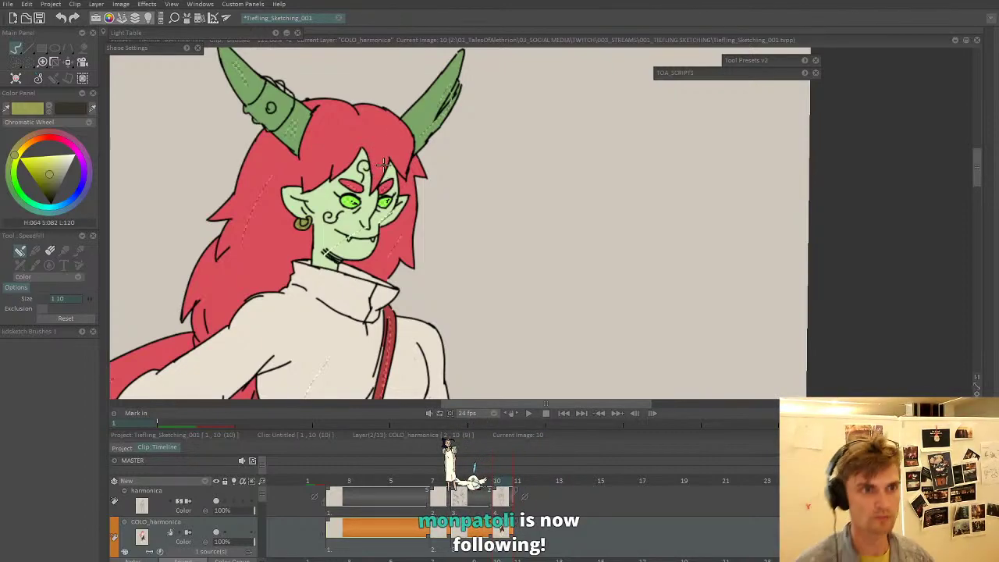
scroll(329, 214, up, 3)
drag(42, 114, 243, 261)
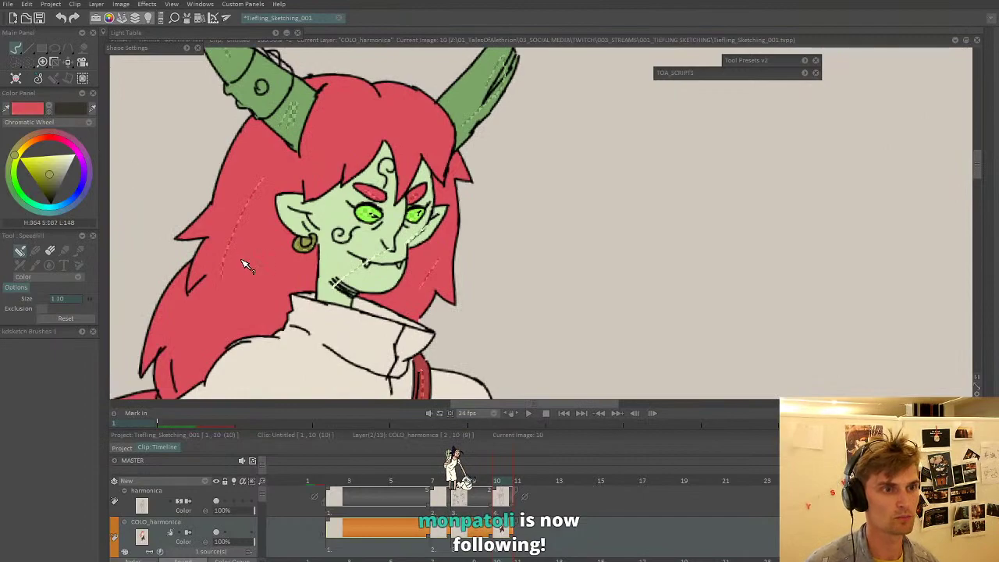
click(304, 243)
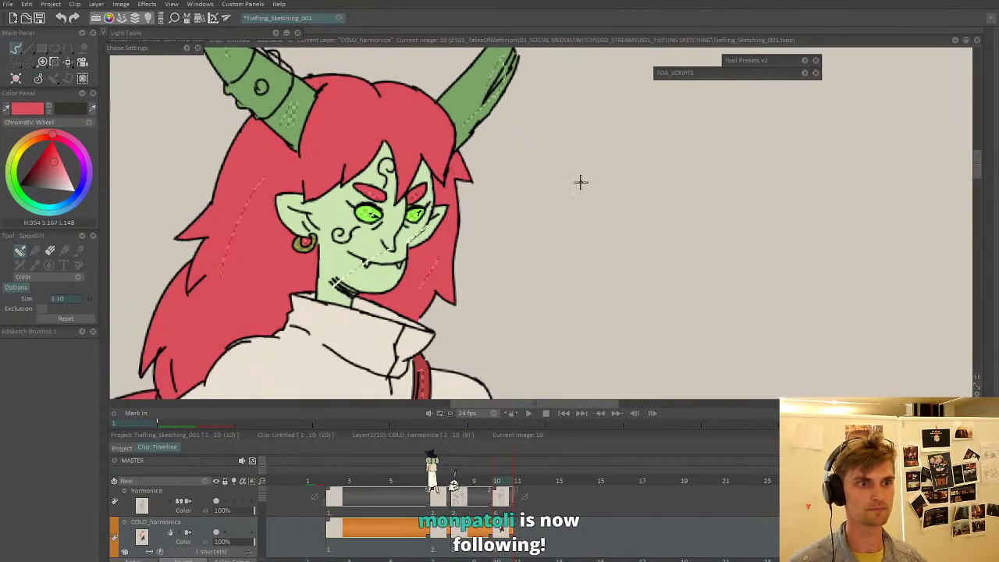
- Sample the near-black H:038 S:128 L:008 from the spoon-shaped stick and fill the pointed shape beside the knee
scroll(580, 180, down, 4)
scroll(388, 234, up, 3)
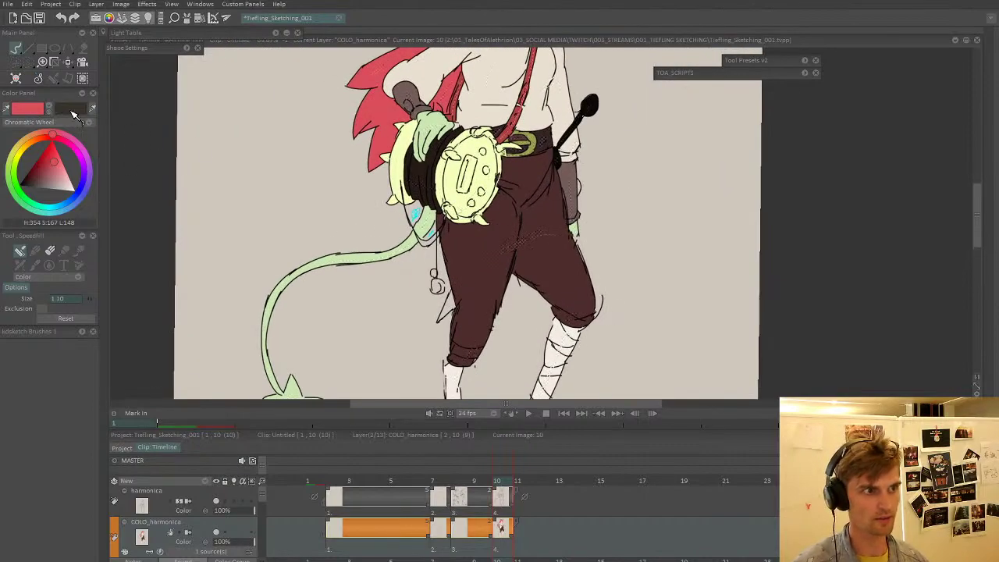
right_click(593, 109)
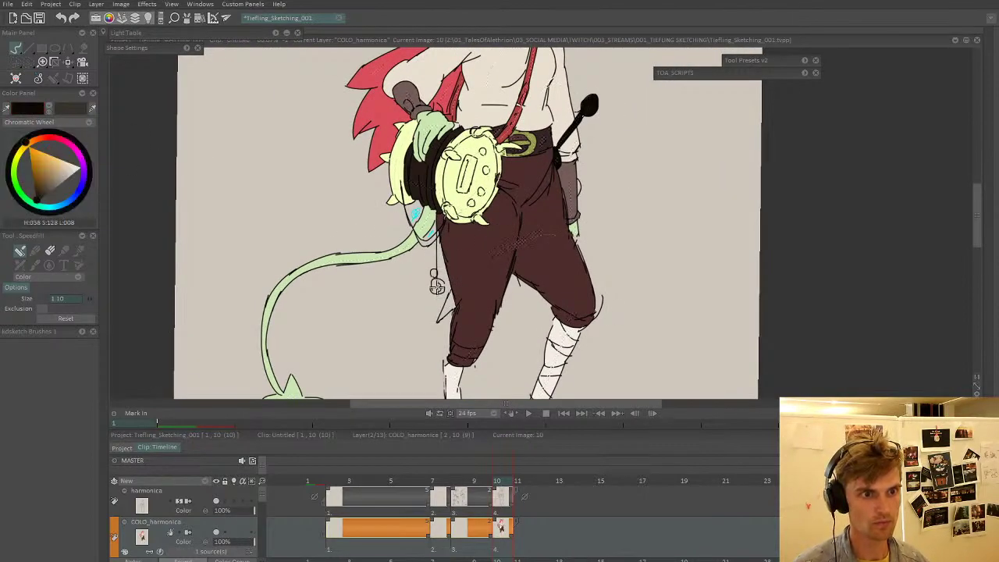
click(446, 311)
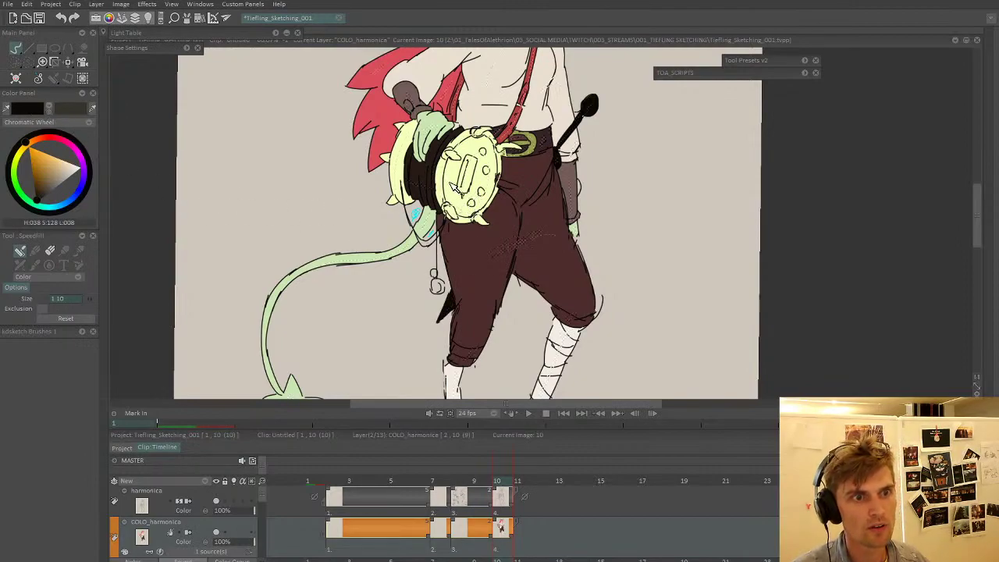
- Sample the dark brown H:020 S:065 L:029 from the instrument's bellows and fill the strap loop hanging below it
right_click(431, 179)
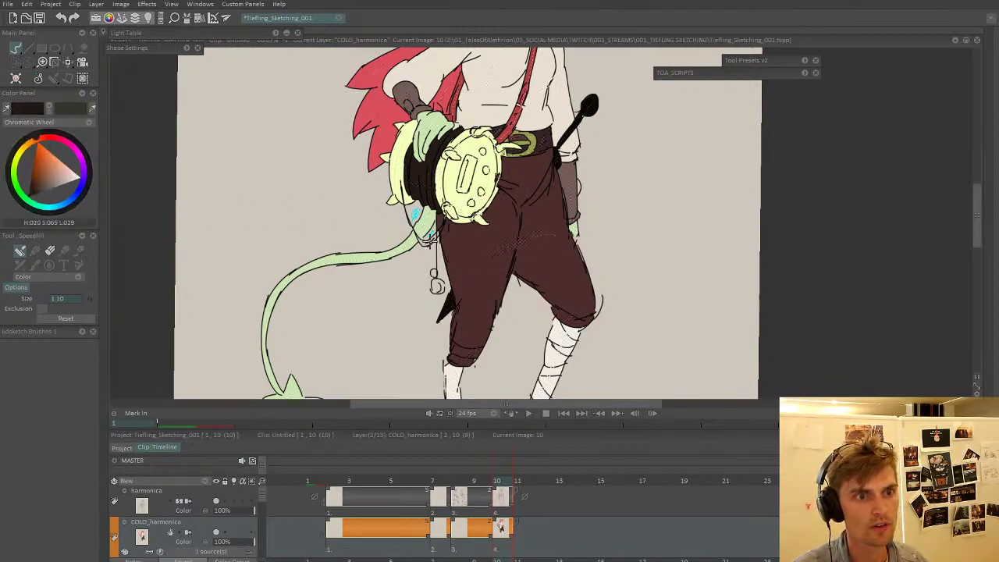
scroll(399, 234, down, 4)
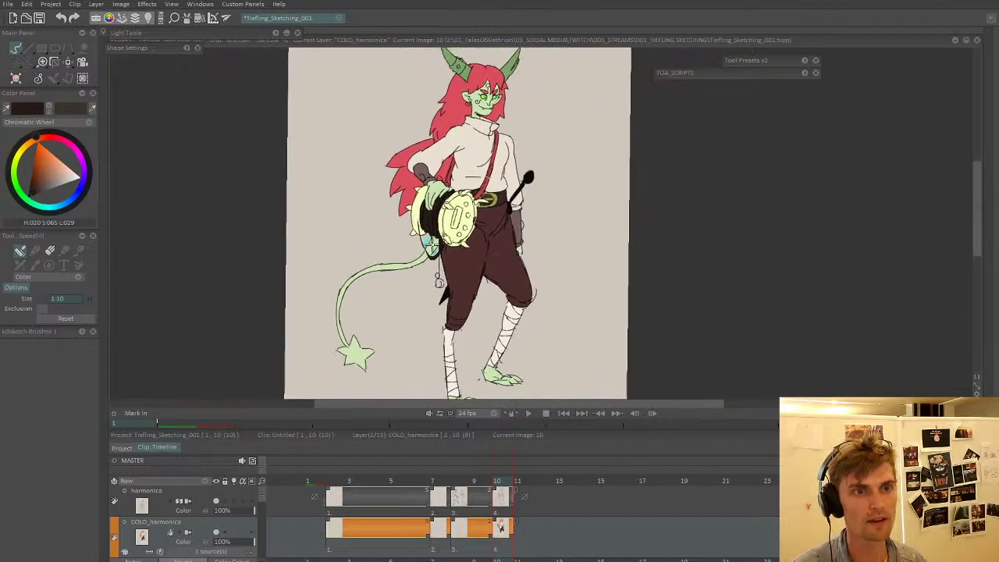
scroll(399, 234, up, 3)
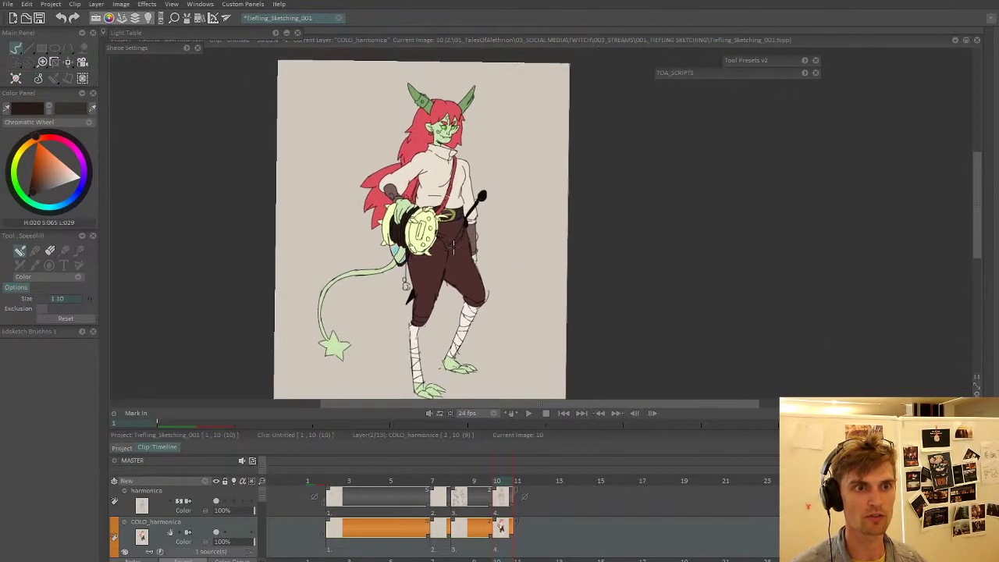
- Sample the buckle's olive, H:064 S:082 L:120, and fill both parts of the charm hanging beside the thigh
scroll(388, 248, up, 4)
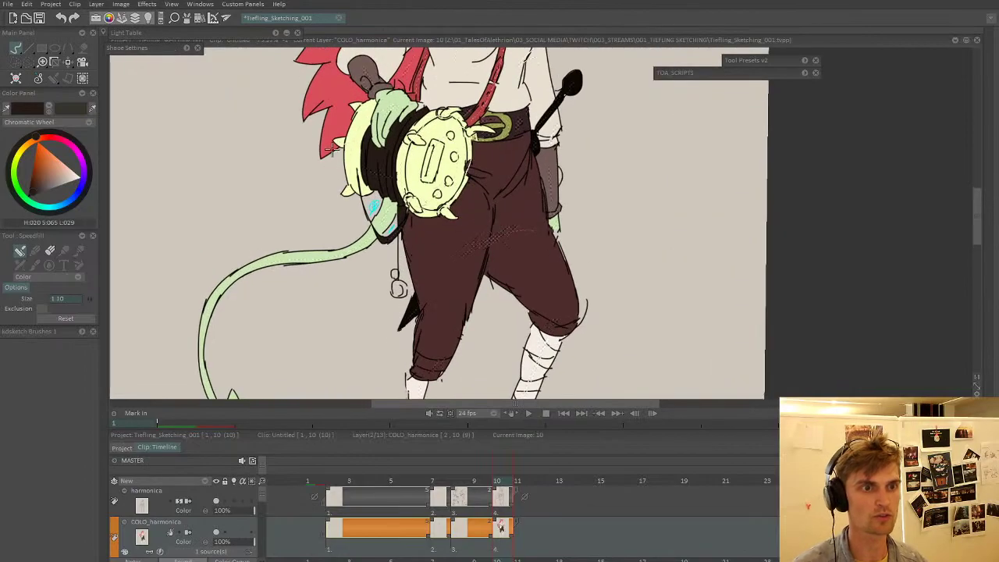
drag(25, 114, 551, 96)
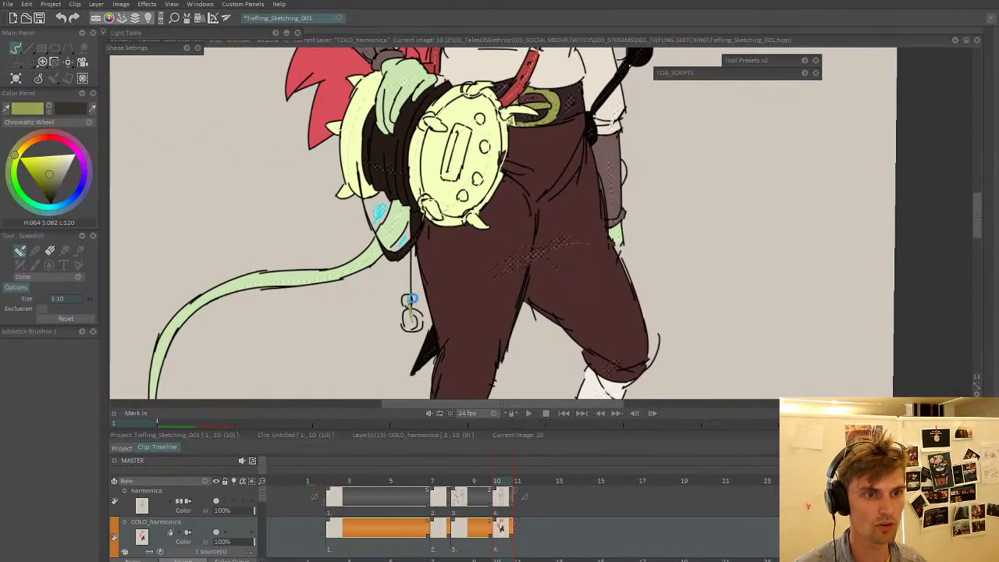
click(407, 302)
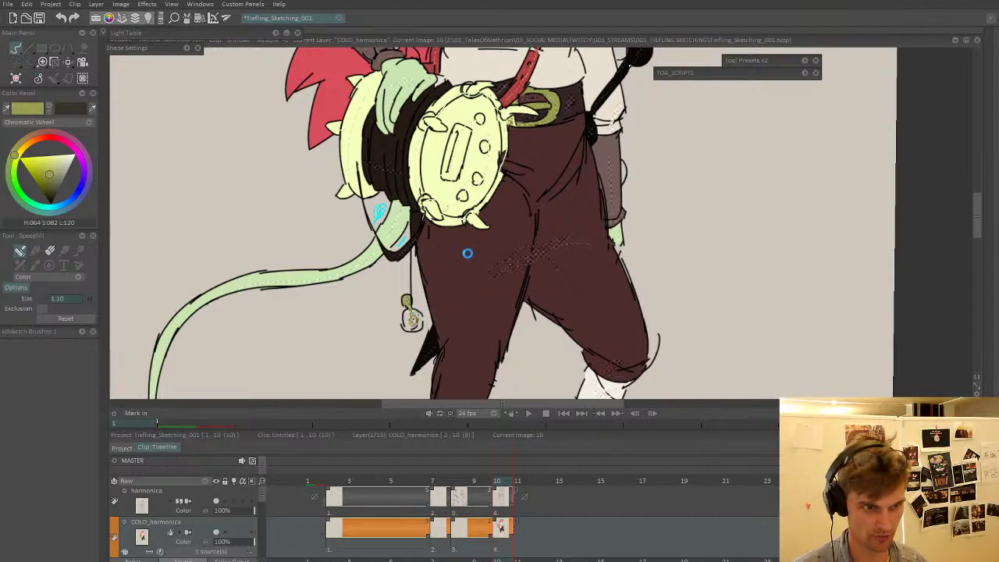
click(413, 320)
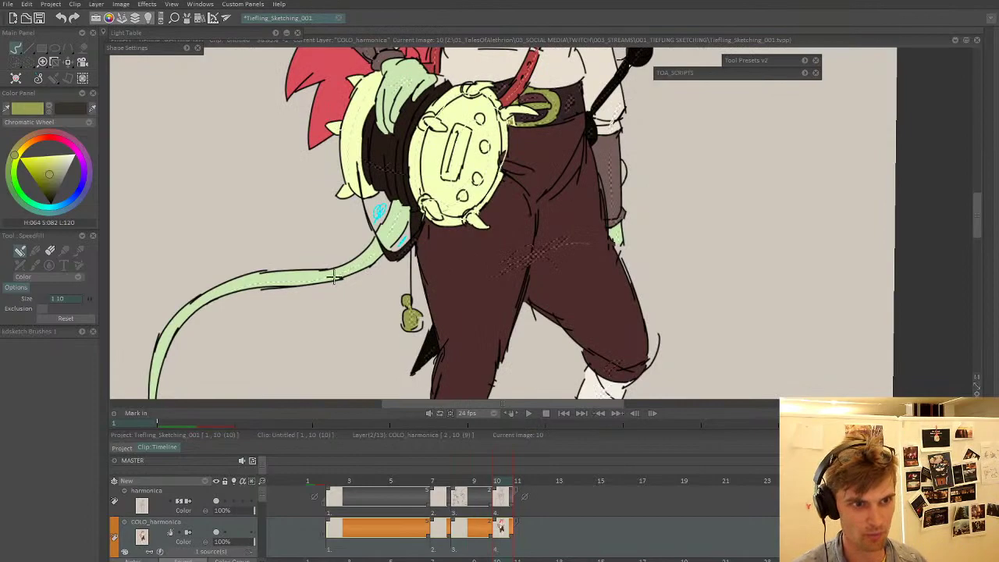
- On the harmonica line layer, set the pen colour to black, H:049 S:000 L:000, and touch up the hanging charm's outline
key(b)
key(Up)
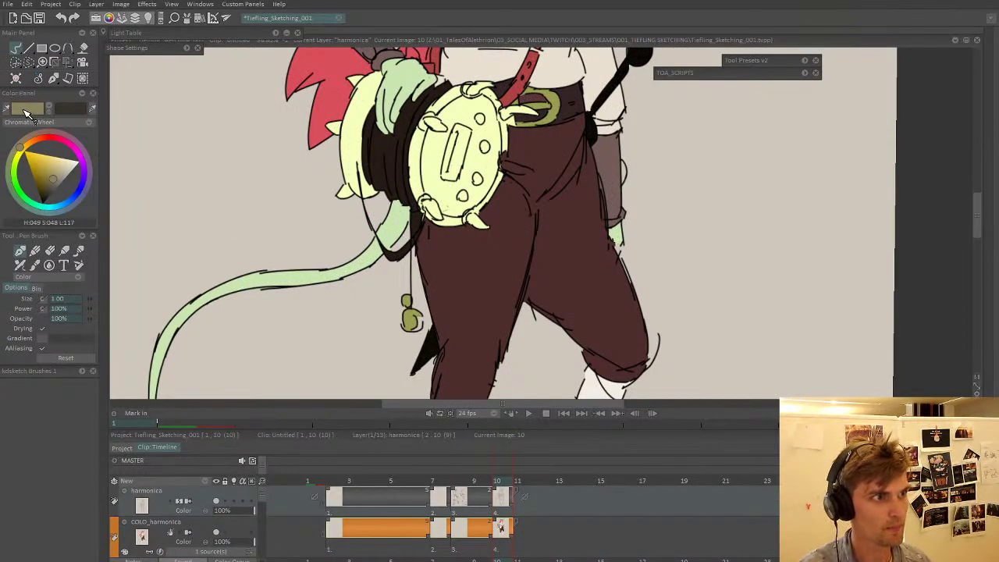
click(47, 203)
scroll(411, 330, up, 2)
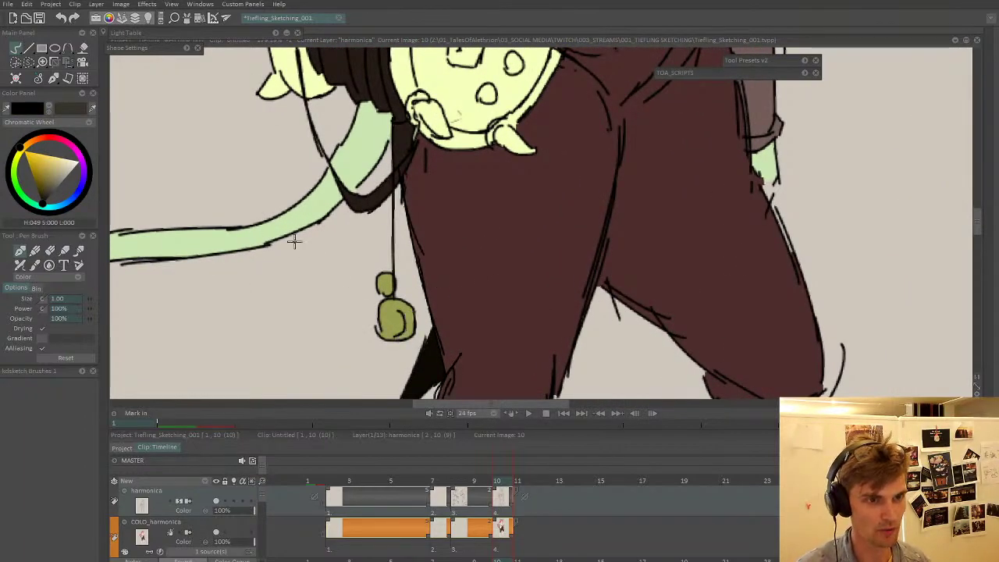
scroll(451, 252, down, 5)
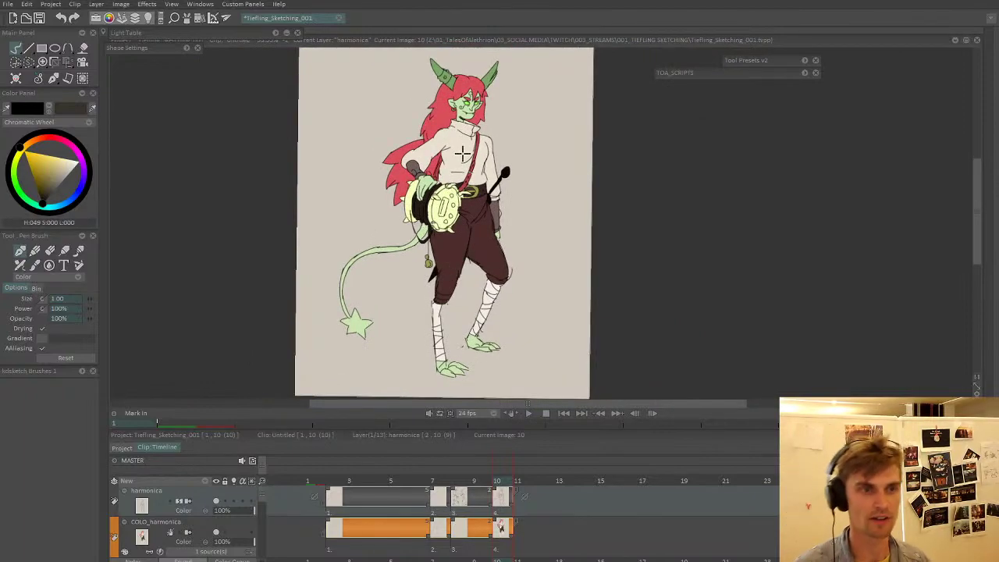
scroll(531, 192, up, 3)
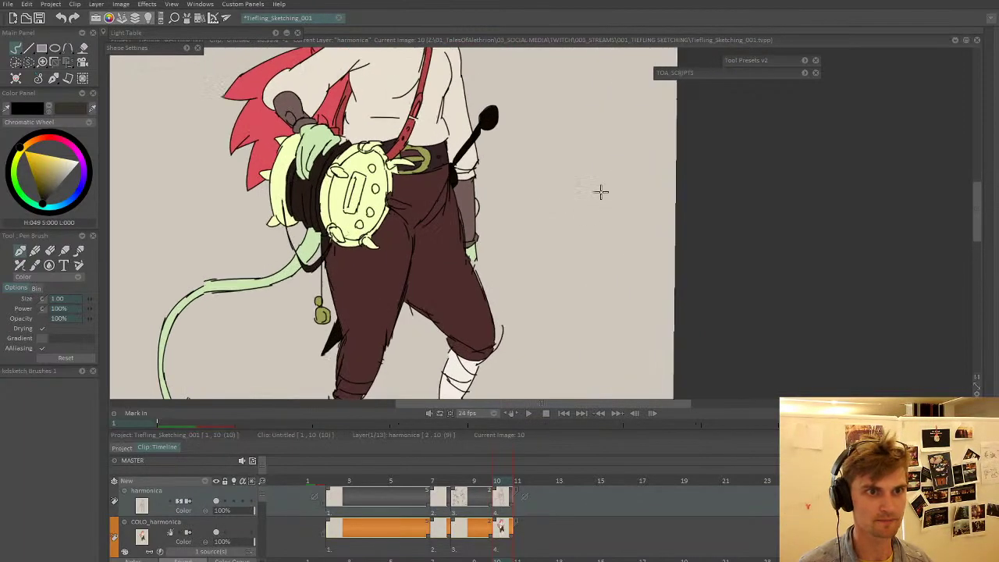
- Sample the hair's red, H:354 S:167 L:148, for the pen and make the COLO_harmonica layer active for SpeedFill
ctrl+click(285, 138)
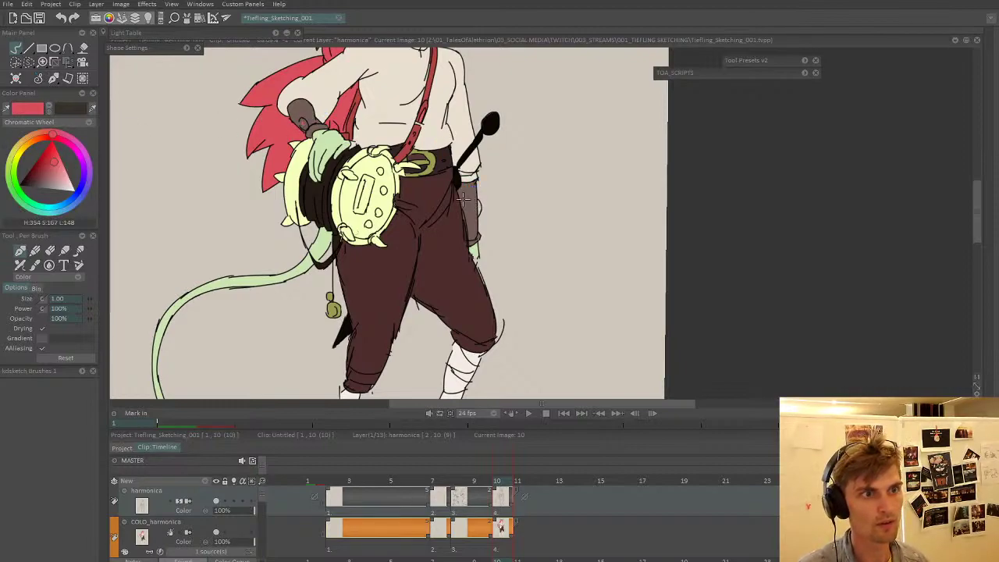
click(502, 527)
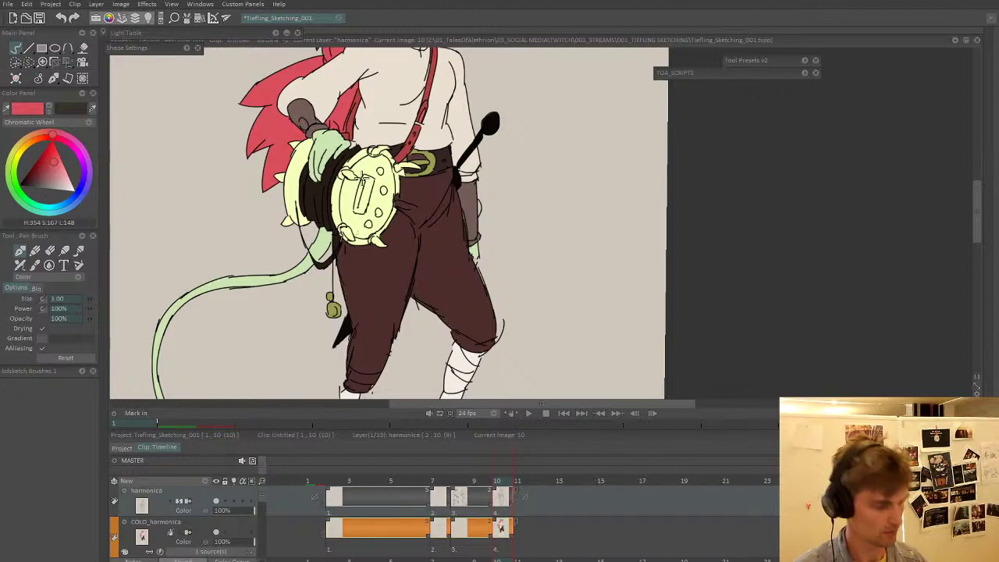
key(f)
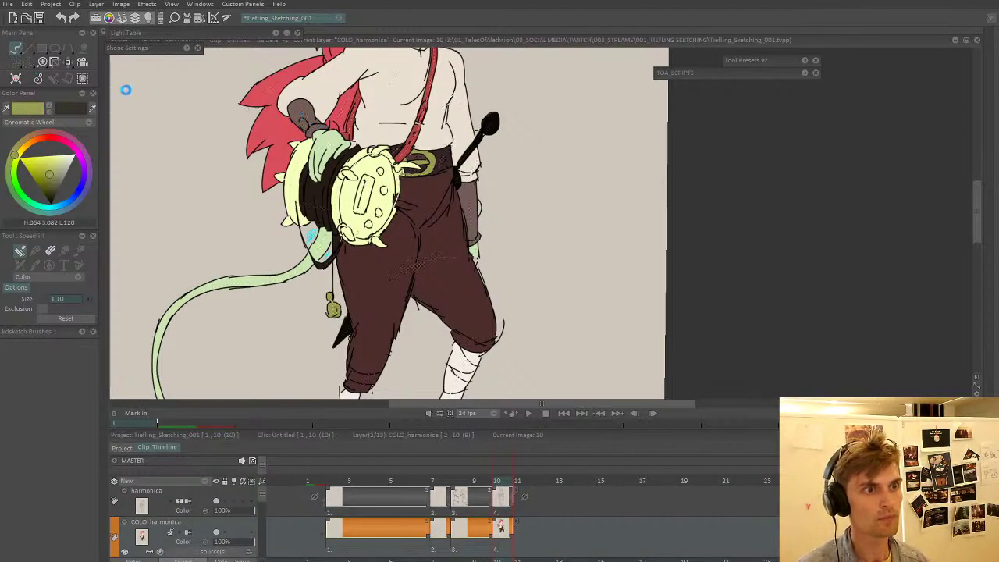
- Try bright blue, H:193 S:255 L:128, as the fill for the rim and face of the instrument's front disc
drag(335, 141, 325, 212)
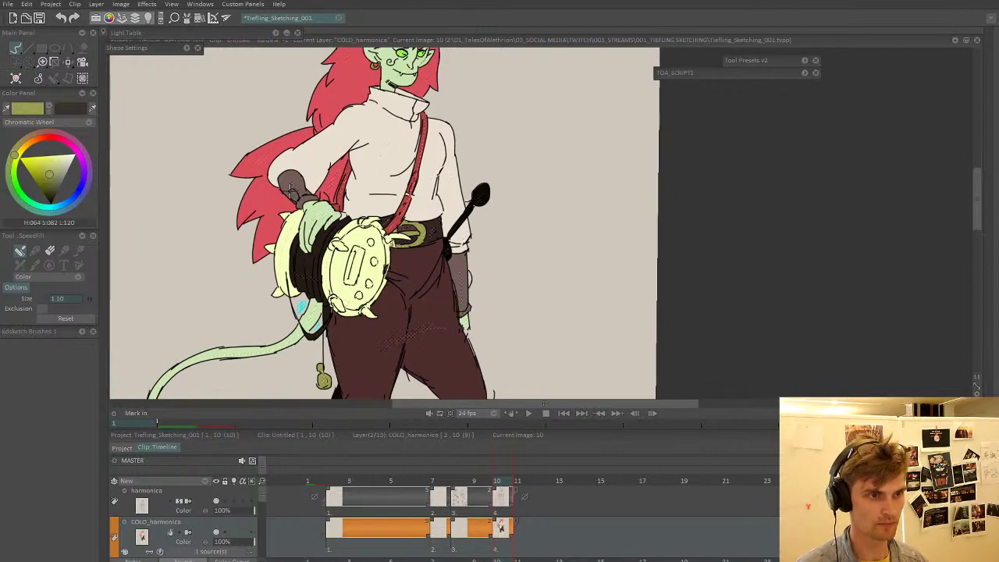
click(63, 208)
click(57, 196)
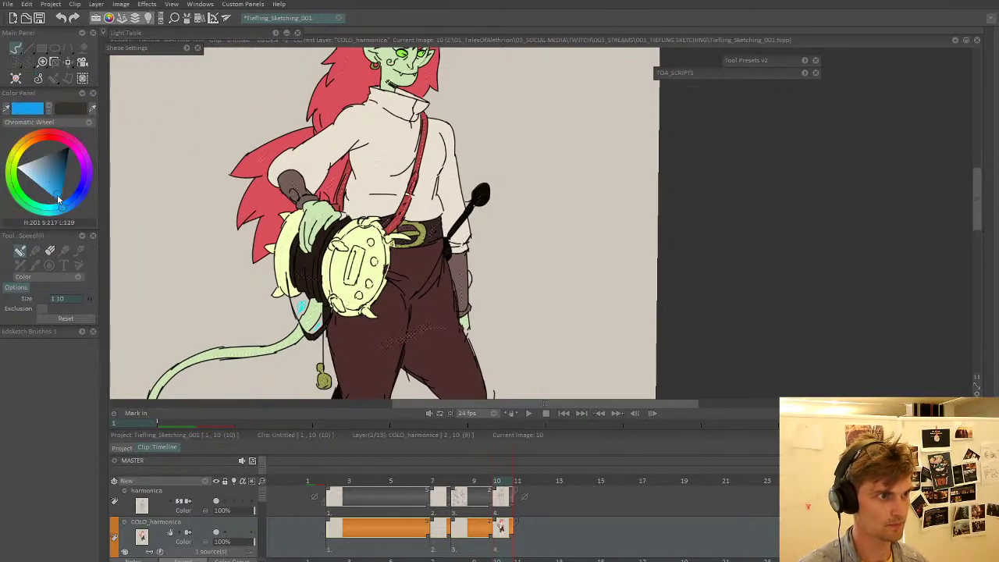
drag(58, 199, 81, 224)
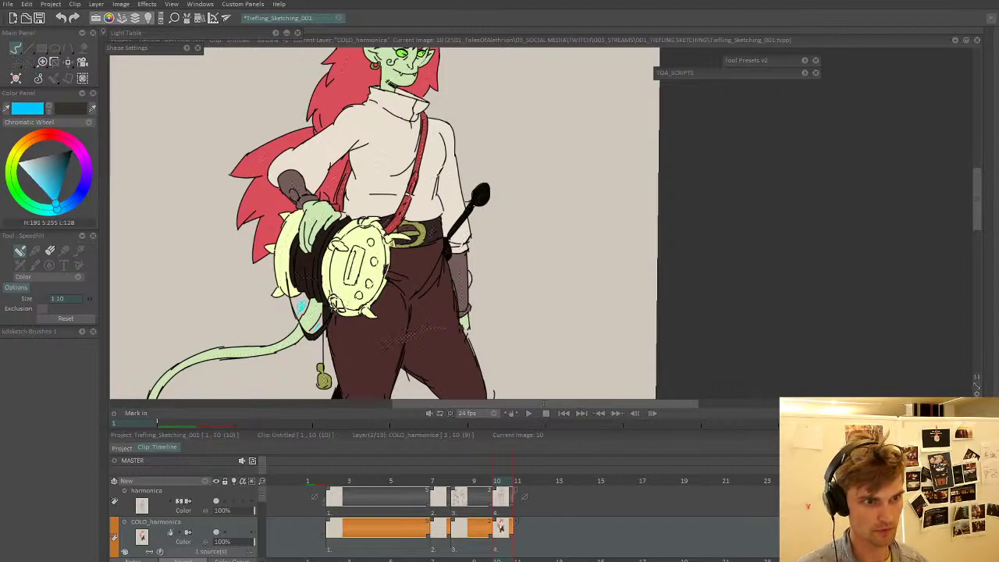
mouse_move(328, 266)
mouse_down()
mouse_move(329, 288)
mouse_move(333, 256)
mouse_move(365, 220)
mouse_move(382, 226)
mouse_move(381, 285)
mouse_move(356, 314)
mouse_move(336, 310)
mouse_up()
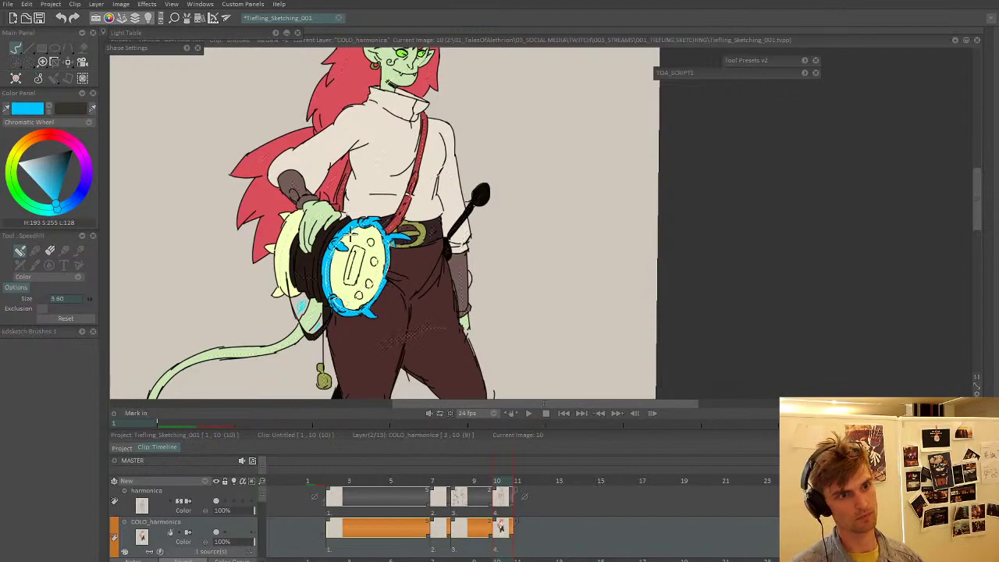
scroll(352, 237, down, 4)
scroll(351, 238, up, 2)
scroll(345, 241, up, 1)
mouse_move(345, 243)
mouse_down()
mouse_move(370, 231)
mouse_move(370, 254)
mouse_up()
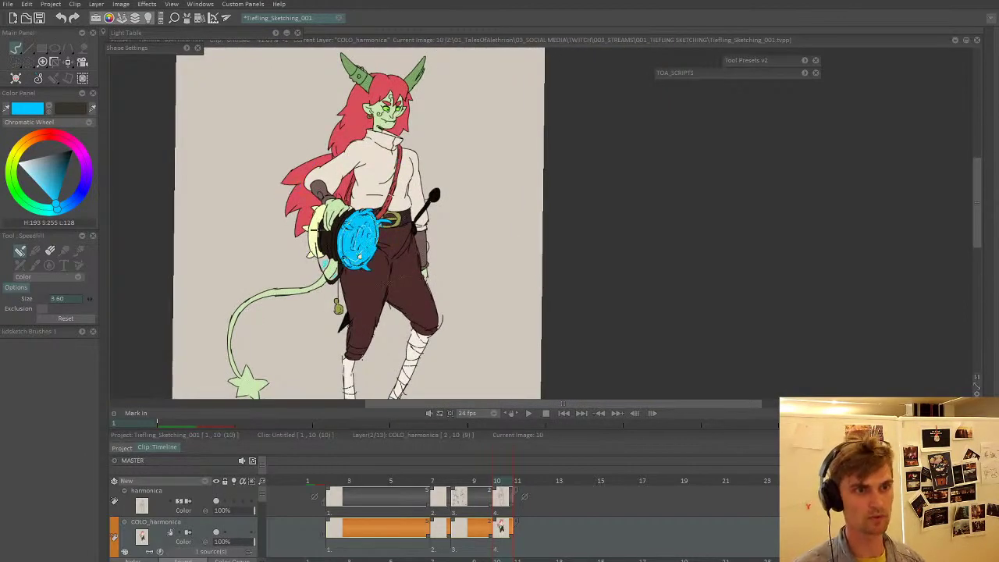
scroll(318, 183, down, 3)
scroll(349, 209, up, 3)
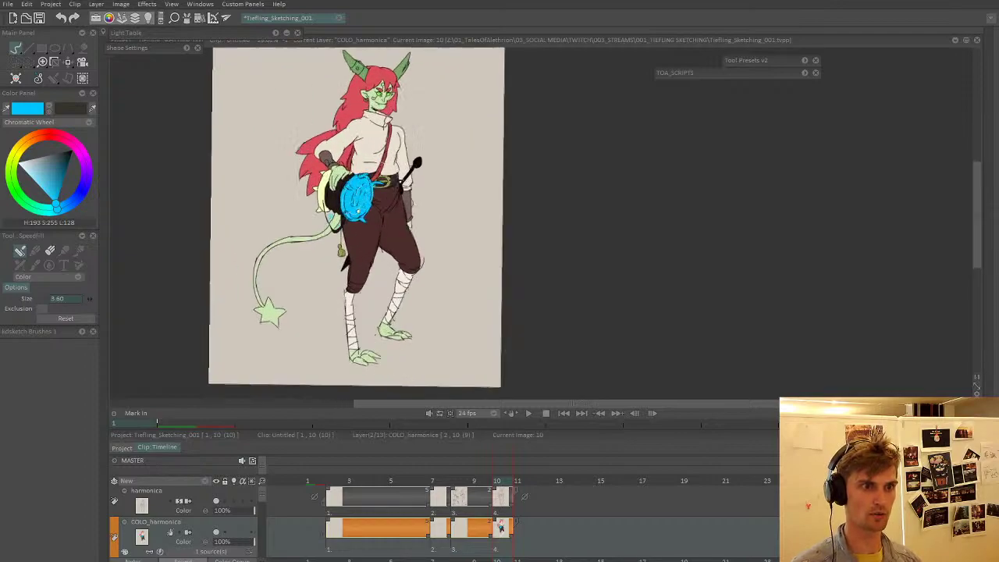
- Set the fill colour to a lighter blue, H:193 S:255 L:160, and undo the blue fills on the instrument
click(53, 184)
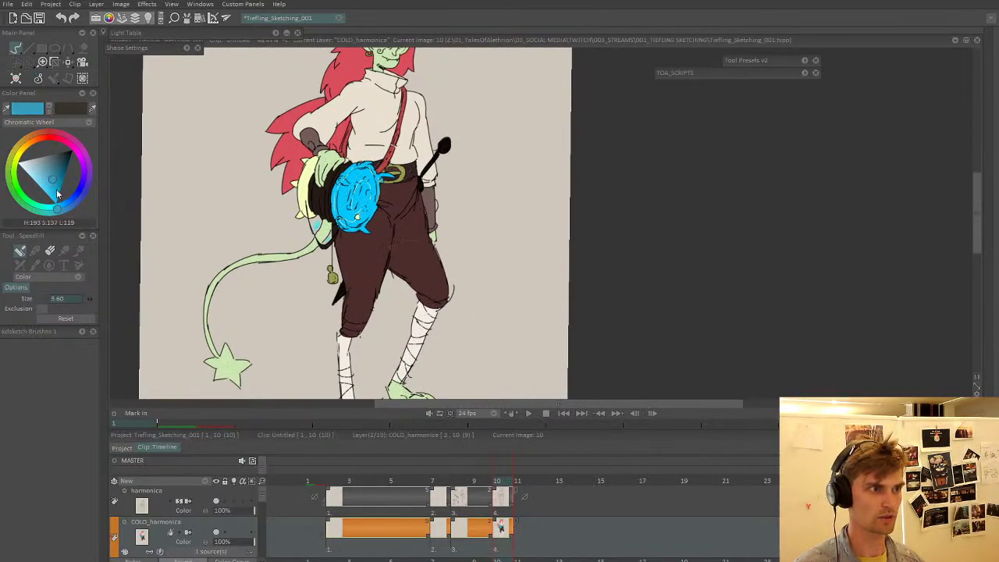
drag(57, 193, 42, 201)
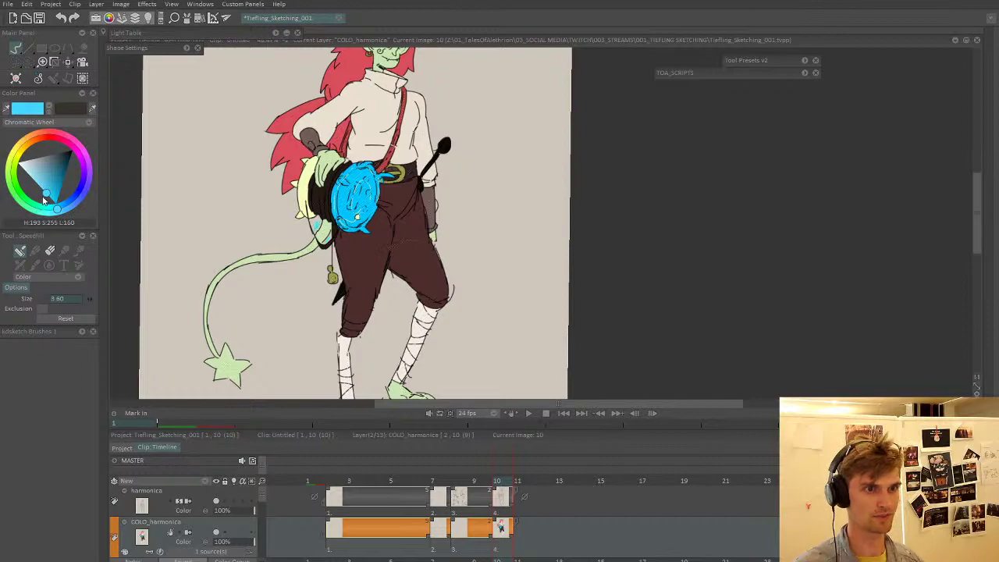
key(ctrl+z)
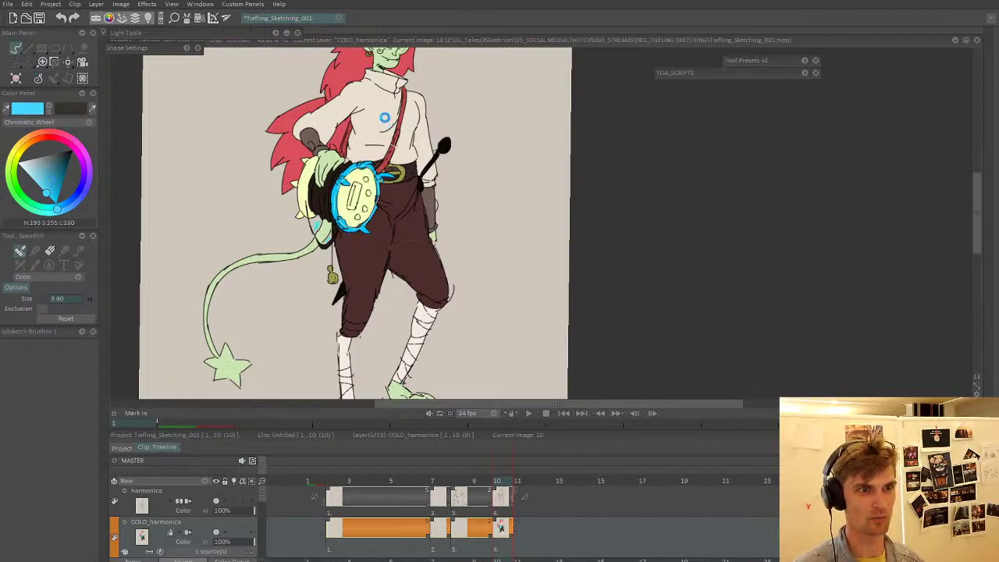
key(ctrl+z)
key(ctrl+z)
- Fill the small round ornaments on both bracers with the light blue H:193 S:255 L:160
scroll(386, 128, down, 2)
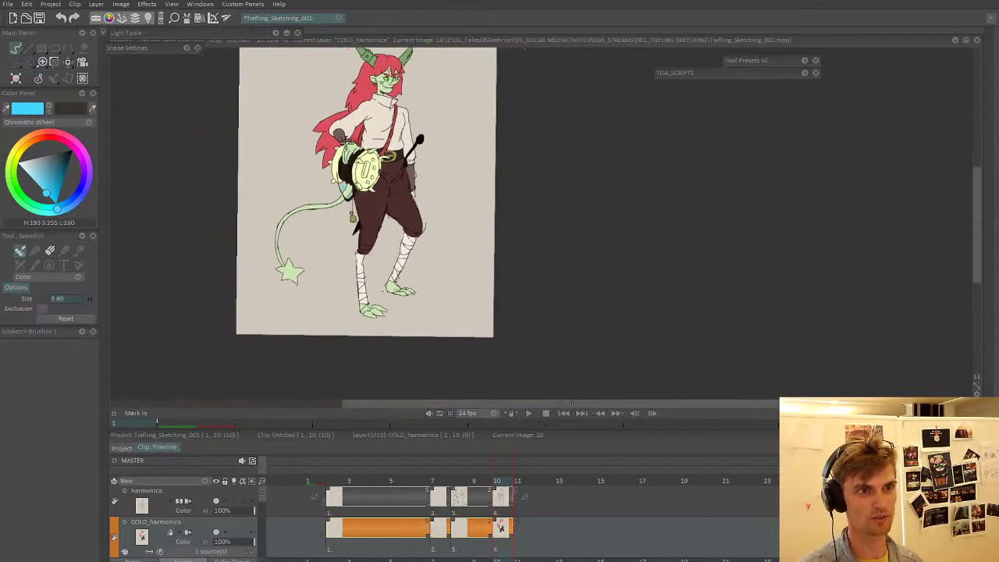
drag(386, 131, 370, 187)
scroll(328, 198, down, 1)
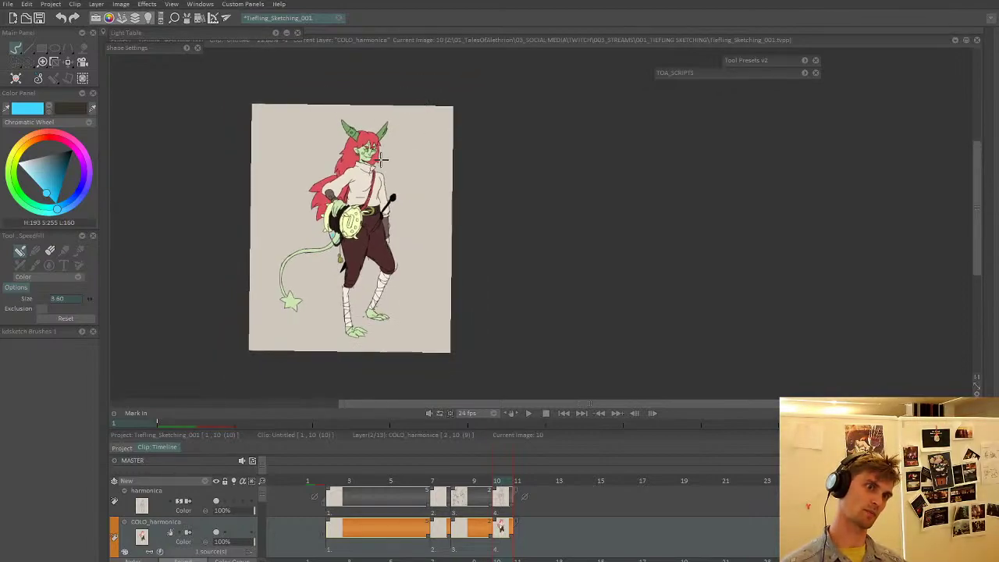
scroll(359, 211, up, 2)
scroll(355, 221, up, 2)
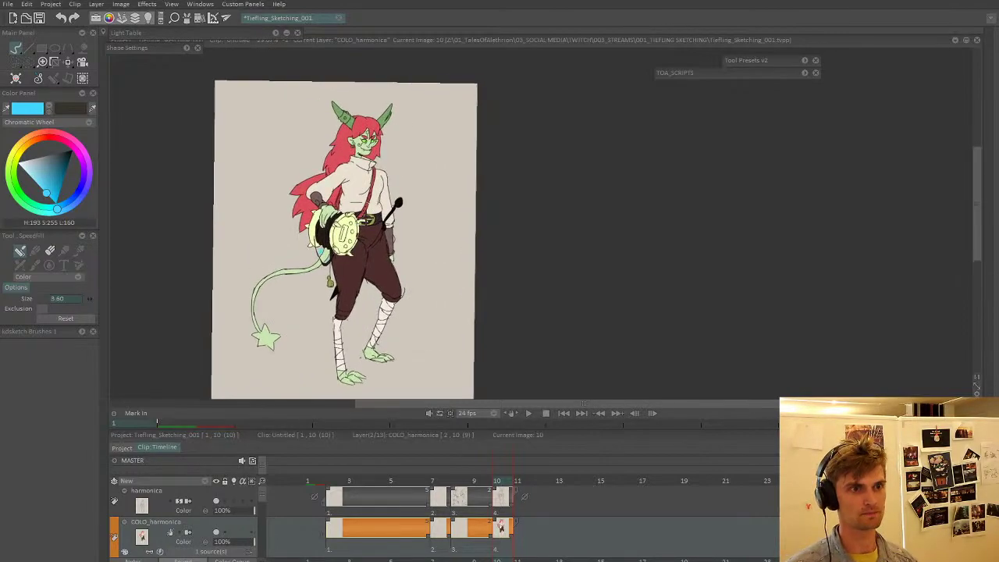
drag(366, 303, 368, 284)
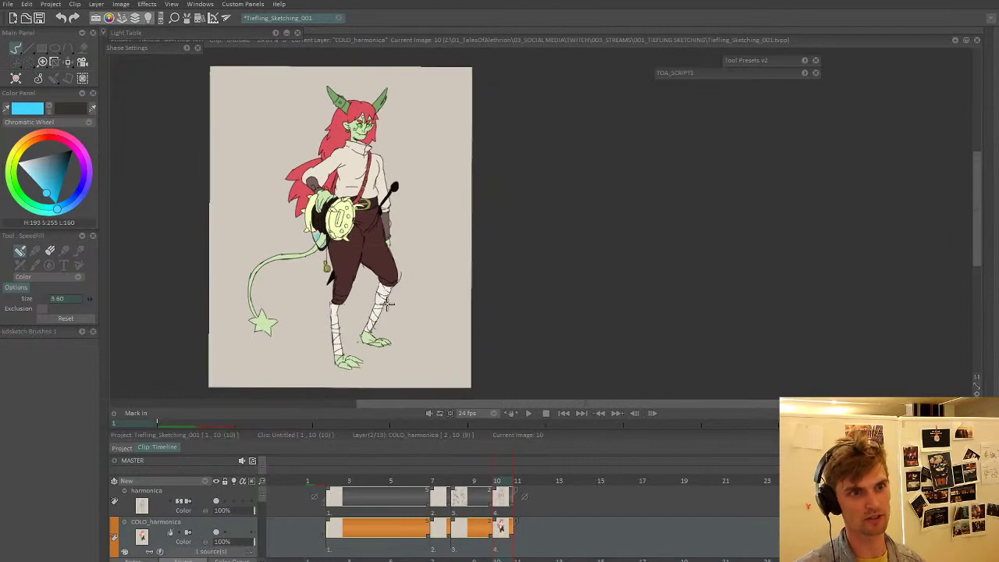
scroll(413, 216, up, 4)
click(374, 217)
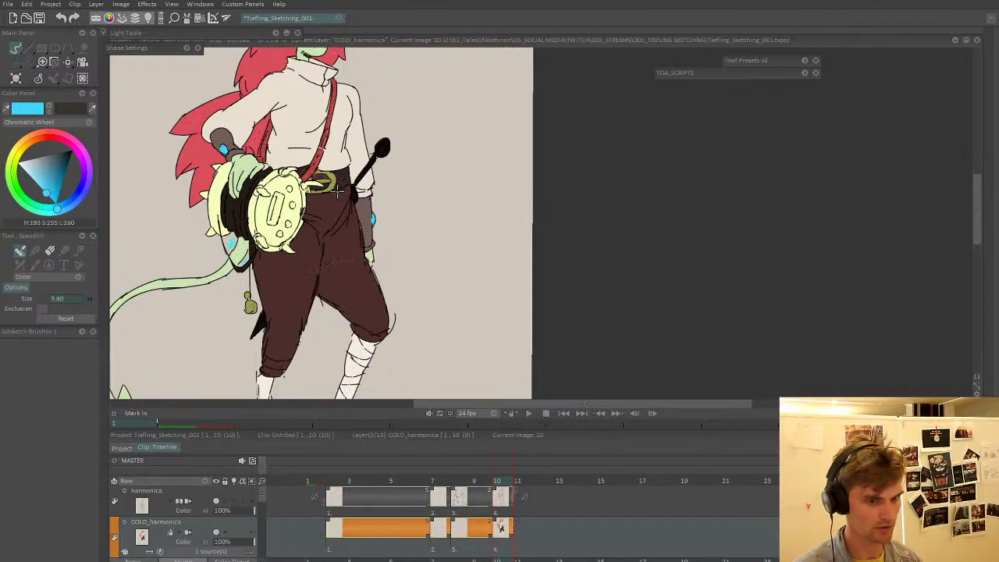
key(Up)
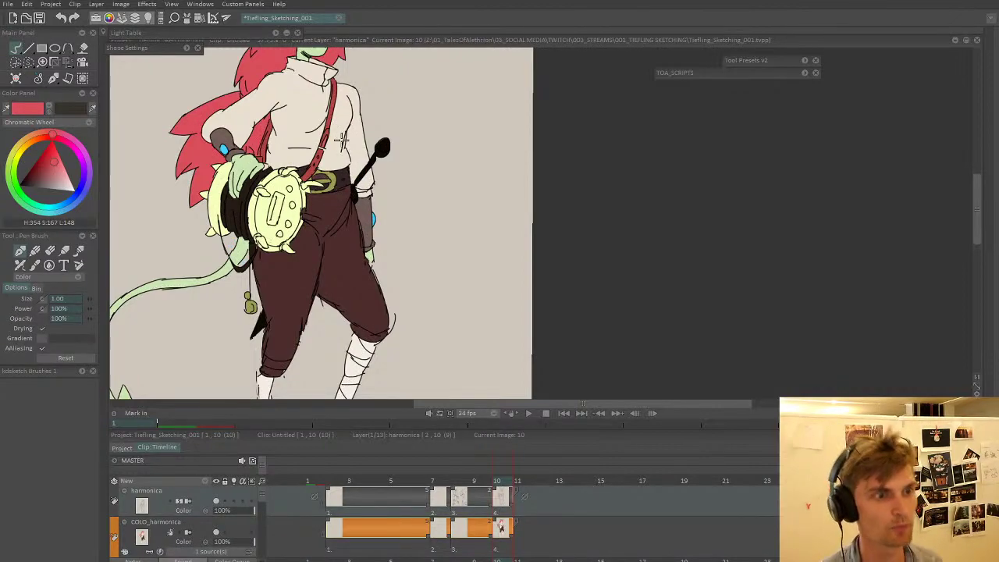
key(Down)
scroll(452, 208, down, 5)
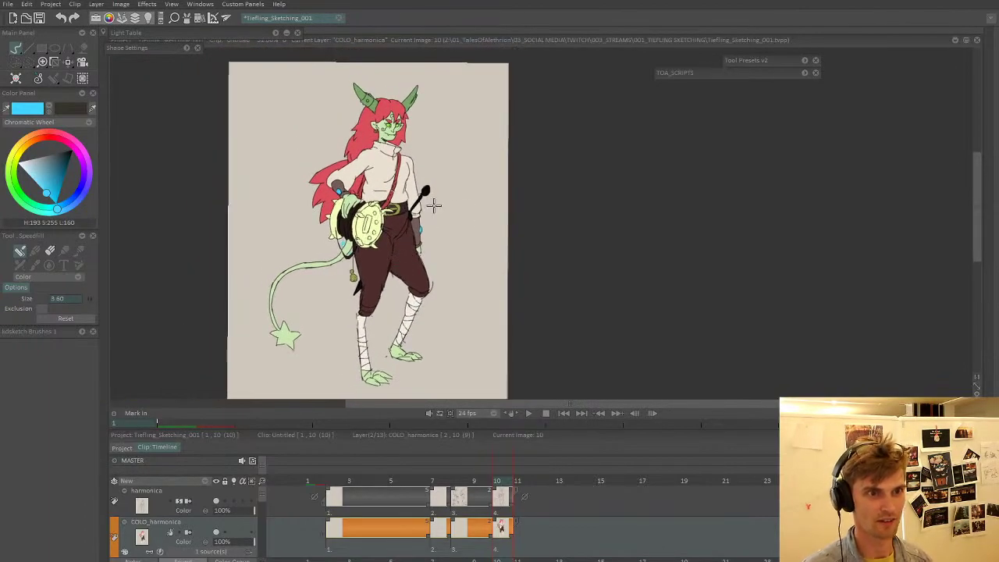
- Add a new anim layer between harmonica and COLO_harmonica, and set the drawing colour to dark blue, H:230 S:156 L:062
click(206, 481)
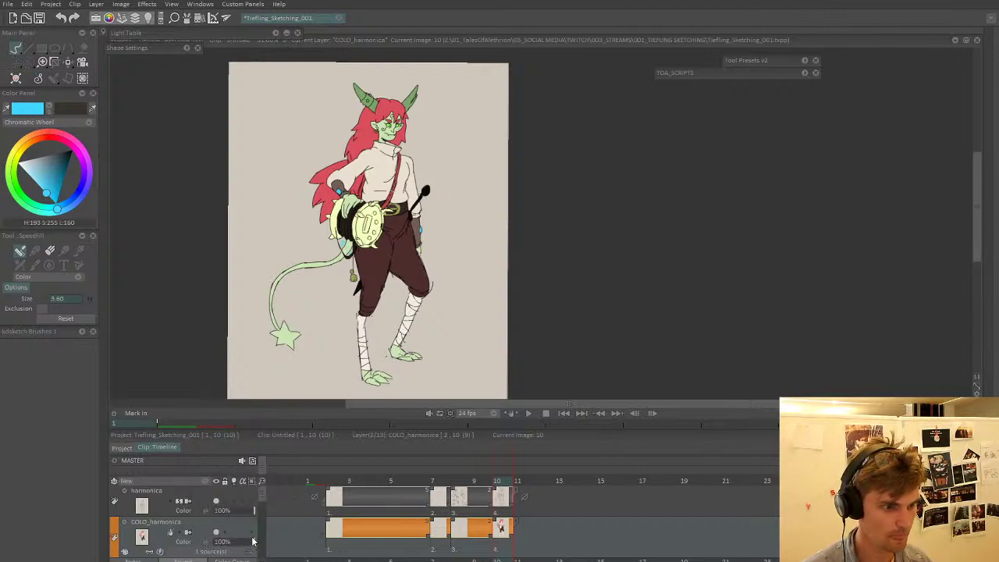
click(203, 481)
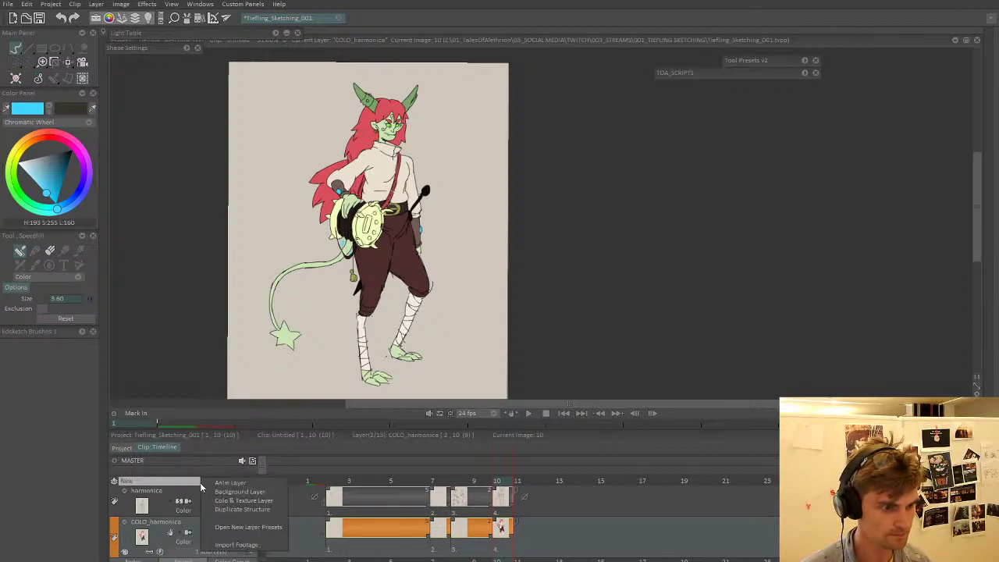
click(246, 484)
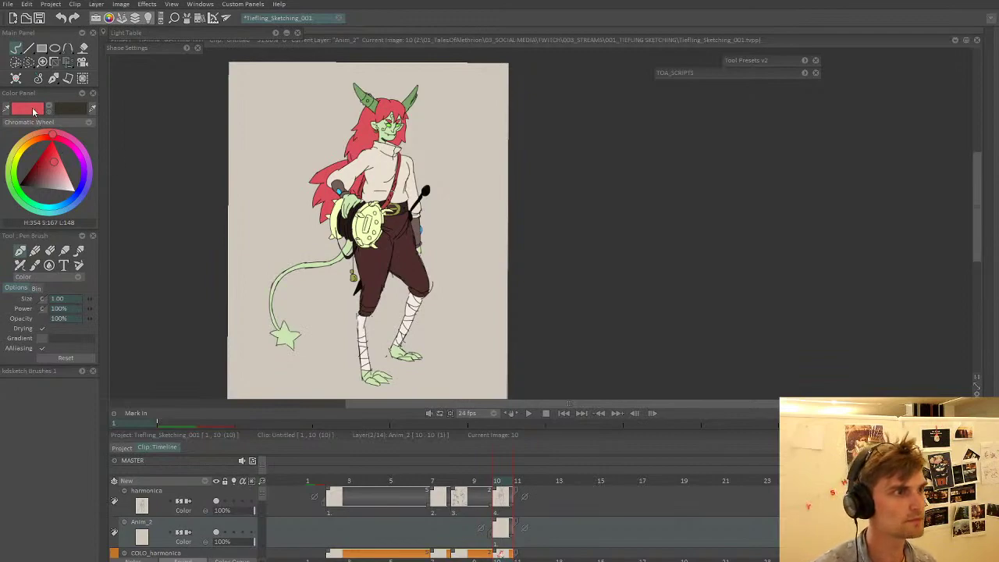
click(50, 174)
click(77, 197)
drag(68, 183, 54, 162)
click(56, 159)
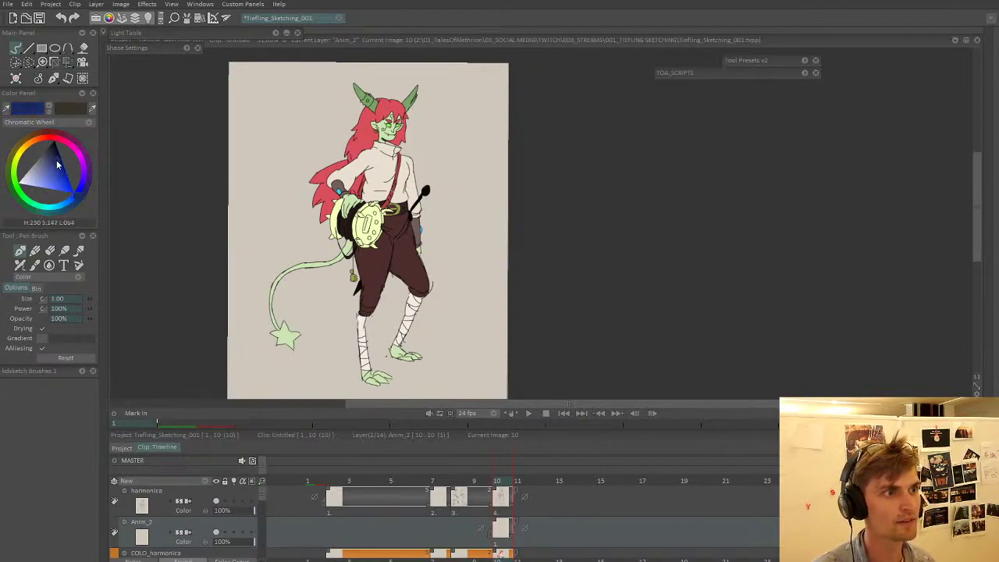
- Draw freehand filled shadow shapes in dark blue along the feet, wrapped shins and trouser legs
mouse_move(382, 223)
mouse_down()
mouse_move(372, 228)
mouse_move(362, 204)
mouse_up()
scroll(370, 228, up, 1)
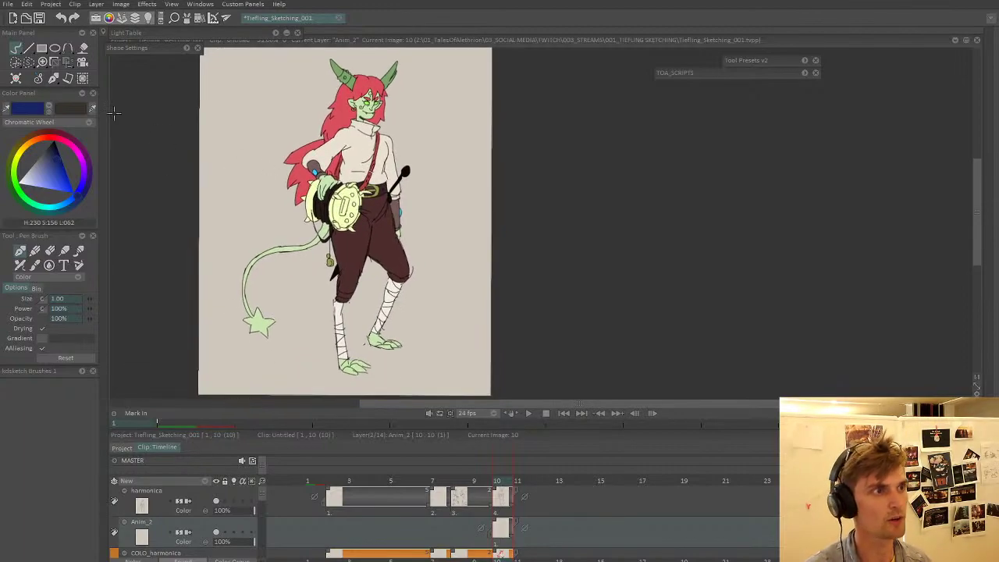
click(15, 49)
click(62, 92)
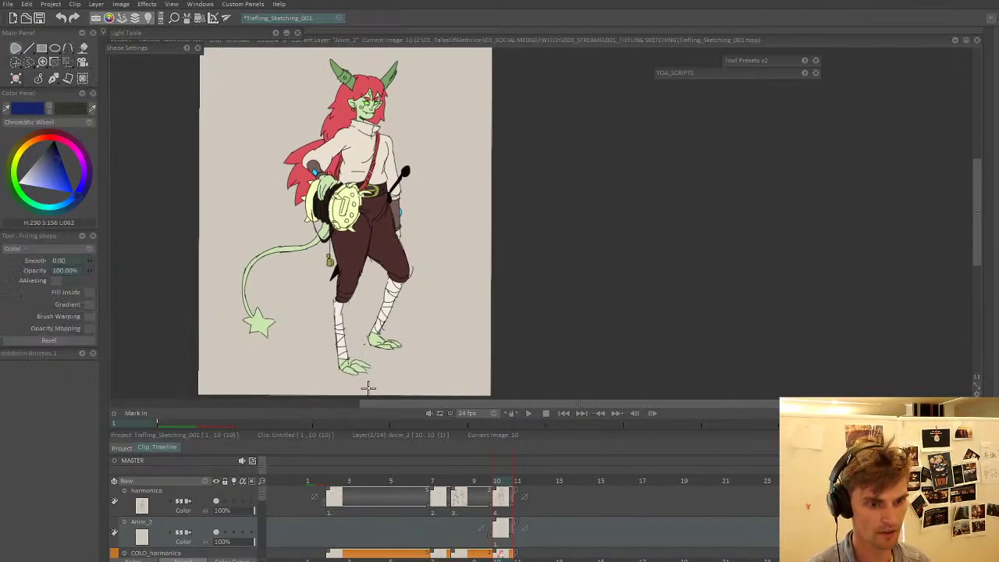
mouse_move(357, 338)
mouse_down()
mouse_move(368, 370)
mouse_move(358, 373)
mouse_move(340, 367)
mouse_move(333, 320)
mouse_move(353, 298)
mouse_move(332, 293)
mouse_move(324, 344)
mouse_move(366, 388)
mouse_up()
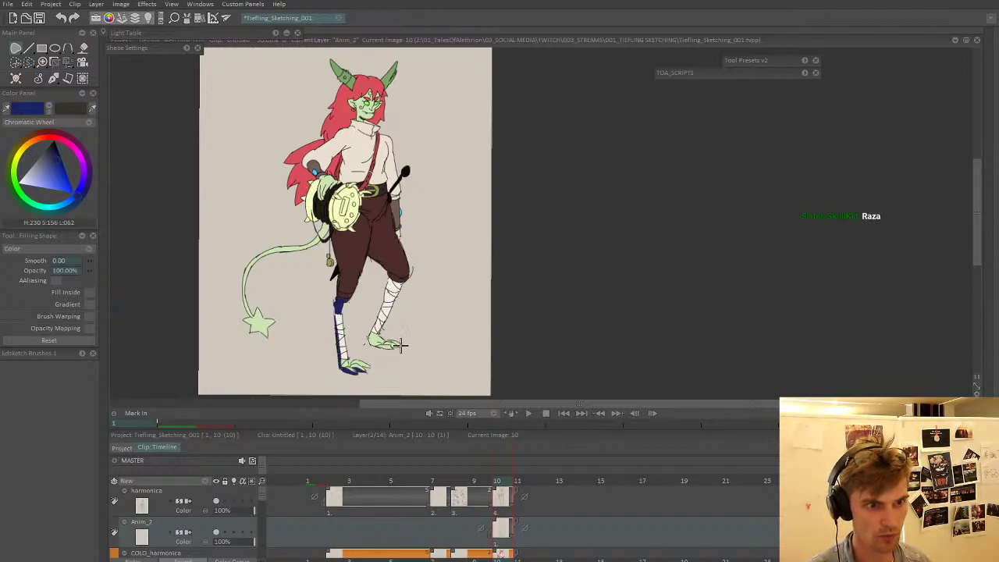
mouse_move(388, 346)
mouse_down()
mouse_move(378, 307)
mouse_move(363, 338)
mouse_move(413, 356)
mouse_move(390, 349)
mouse_up()
mouse_move(386, 304)
mouse_down()
mouse_move(411, 281)
mouse_move(390, 276)
mouse_move(399, 274)
mouse_move(369, 247)
mouse_move(375, 281)
mouse_move(361, 213)
mouse_move(369, 253)
mouse_move(344, 293)
mouse_move(332, 236)
mouse_move(325, 285)
mouse_up()
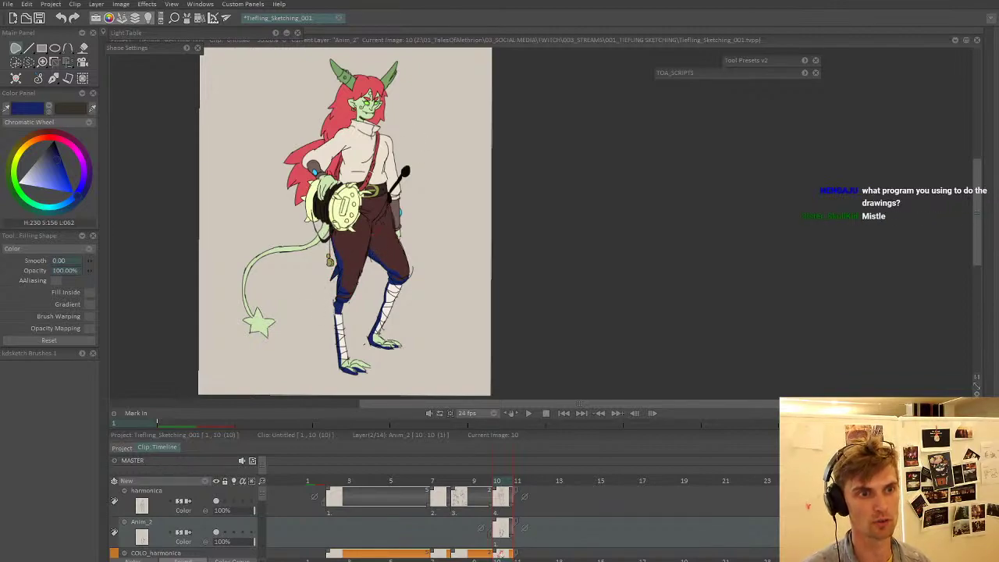
- Block in dark blue shadow shapes on the trousers below the belt, the hanging forearm and hand, and the tail with its star tip
mouse_move(362, 212)
mouse_down()
mouse_move(372, 233)
mouse_move(403, 207)
mouse_move(395, 197)
mouse_up()
mouse_move(396, 232)
mouse_down()
mouse_move(390, 201)
mouse_move(403, 205)
mouse_move(405, 235)
mouse_move(411, 206)
mouse_move(401, 237)
mouse_move(390, 199)
mouse_move(401, 236)
mouse_up()
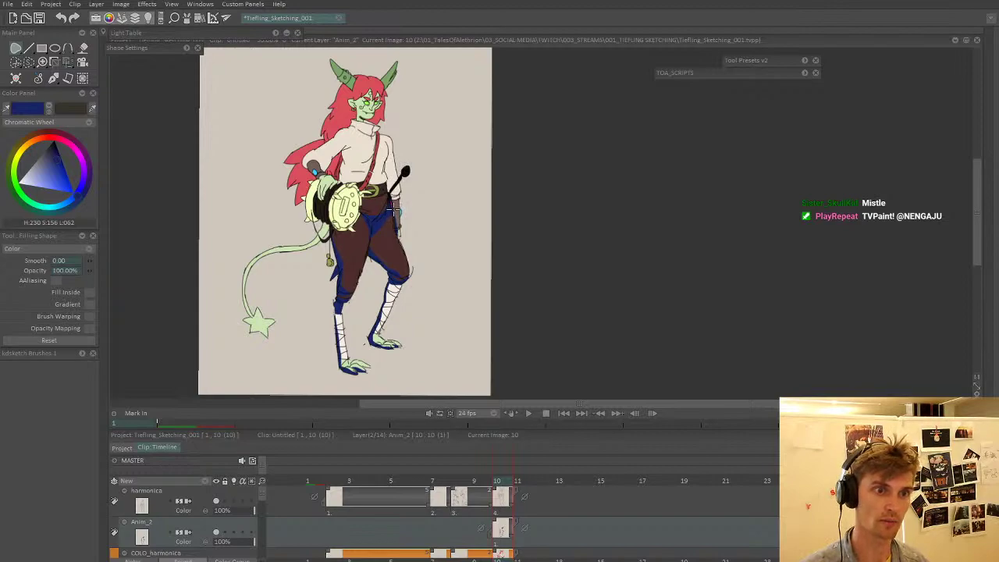
mouse_move(403, 223)
mouse_down()
mouse_move(401, 236)
mouse_move(393, 205)
mouse_up()
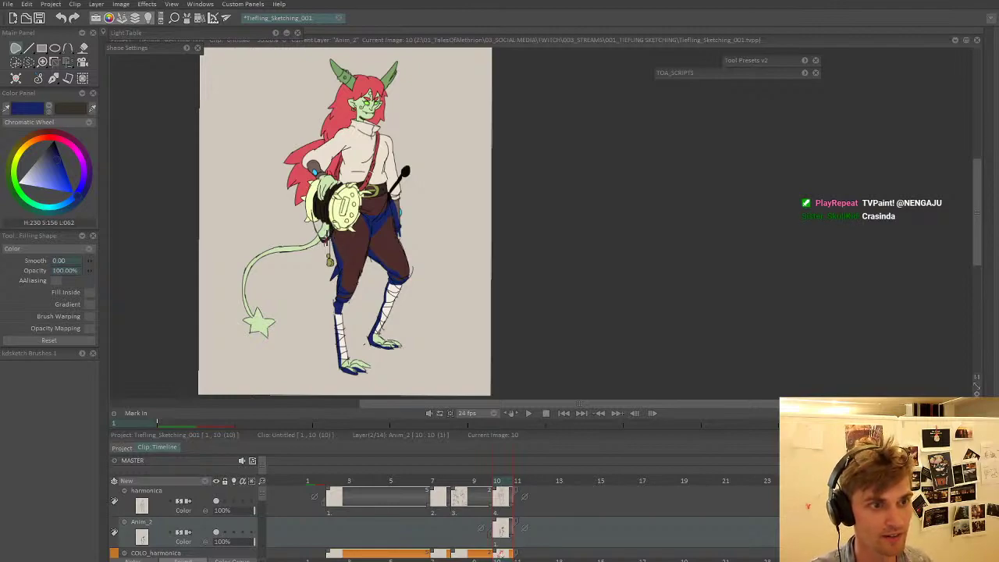
mouse_move(328, 224)
mouse_down()
mouse_move(258, 270)
mouse_move(334, 234)
mouse_up()
mouse_move(250, 311)
mouse_down()
mouse_move(278, 307)
mouse_move(275, 338)
mouse_move(245, 300)
mouse_move(254, 257)
mouse_move(211, 296)
mouse_move(304, 336)
mouse_up()
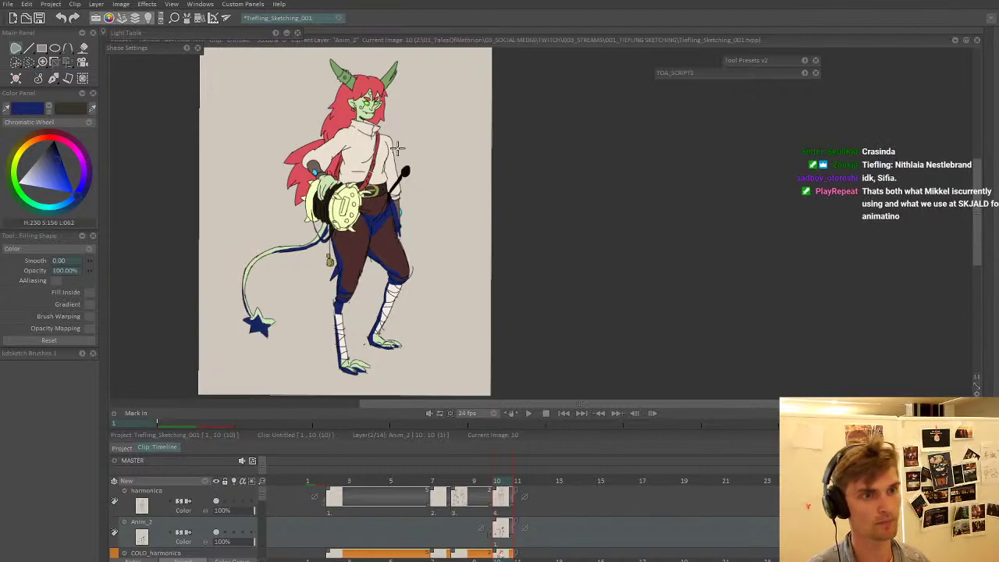
- Block in dark blue shadow shapes over the instrument's front disc and bellows and on the bent arm resting on it
drag(384, 159, 386, 197)
drag(312, 284, 321, 260)
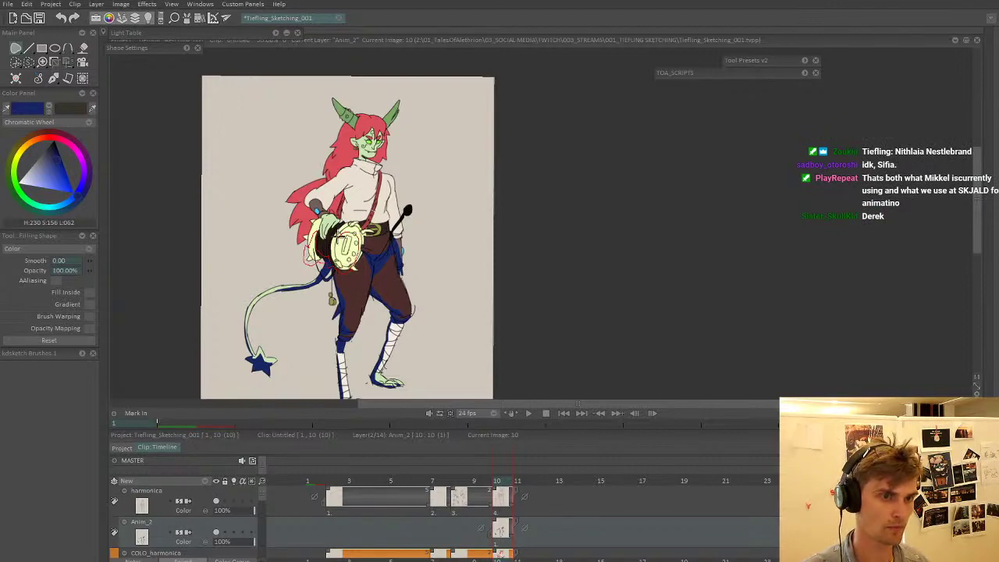
drag(324, 246, 322, 250)
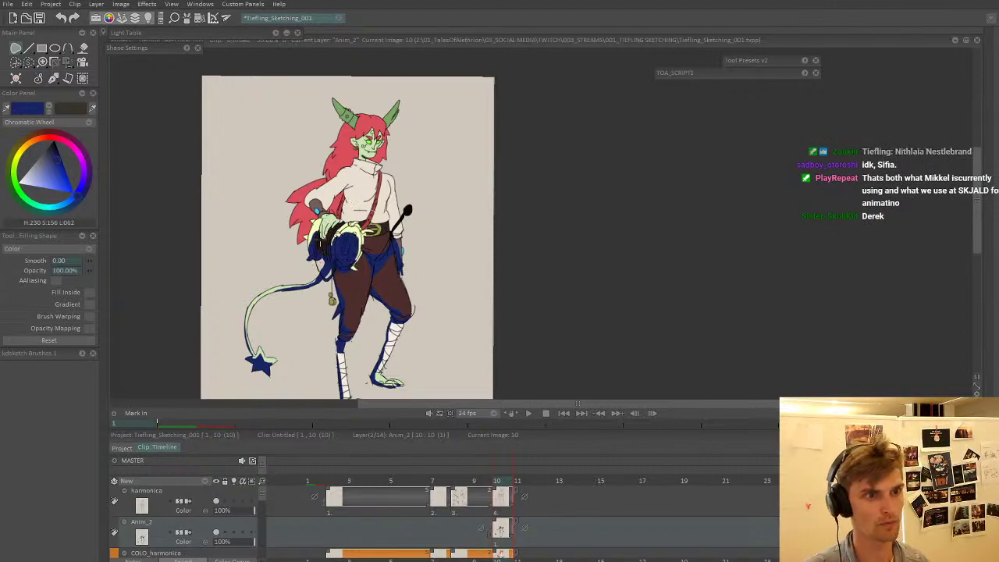
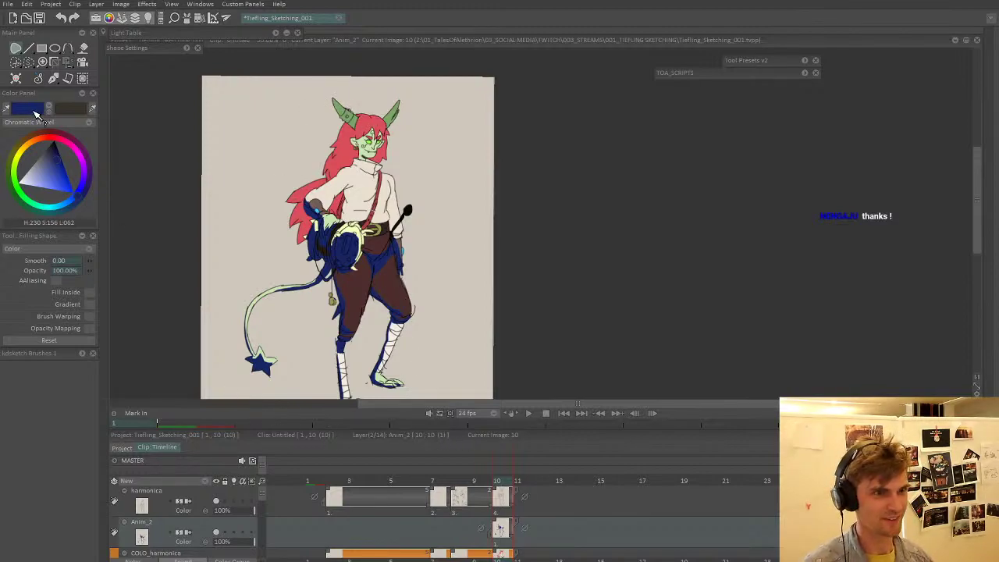
- Make COLO_harmonica the current layer and set the fill colour to gold, H:053 S:170 L:117
drag(330, 150, 316, 190)
scroll(399, 192, up, 3)
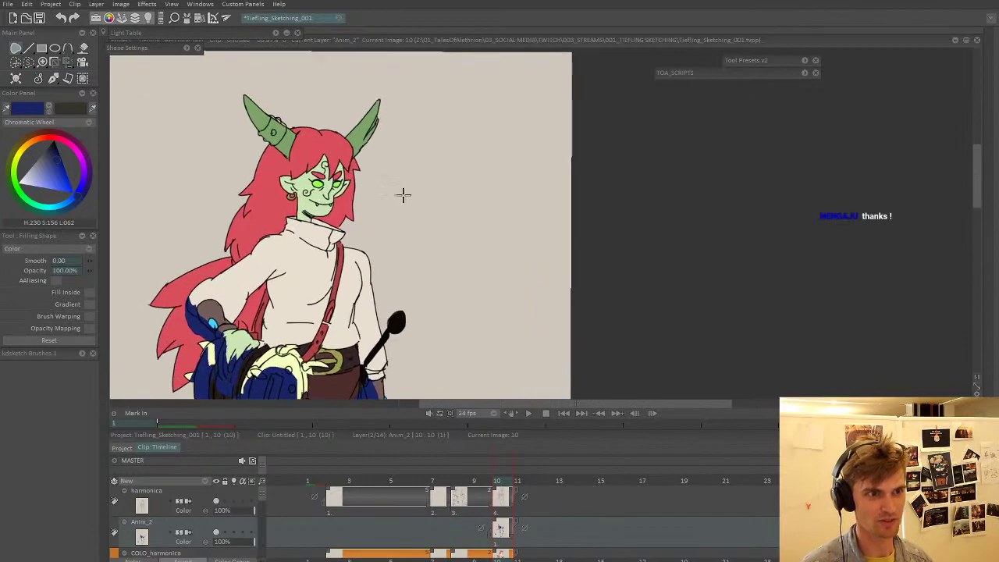
click(297, 361)
key(Down)
key(b)
key(Up)
key(Up)
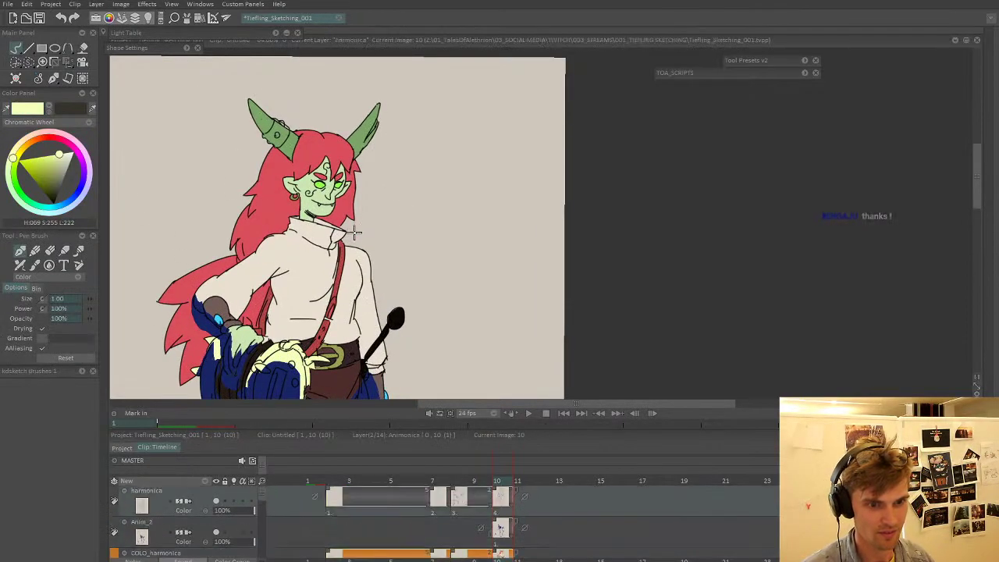
key(Down)
key(Down)
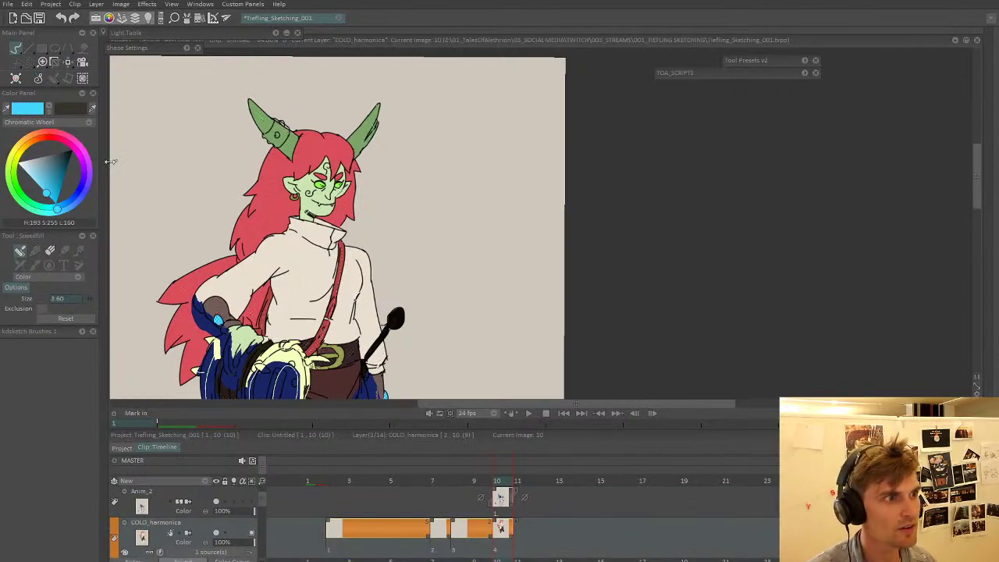
click(18, 149)
mouse_move(38, 171)
mouse_down()
mouse_move(44, 166)
mouse_move(36, 165)
mouse_up()
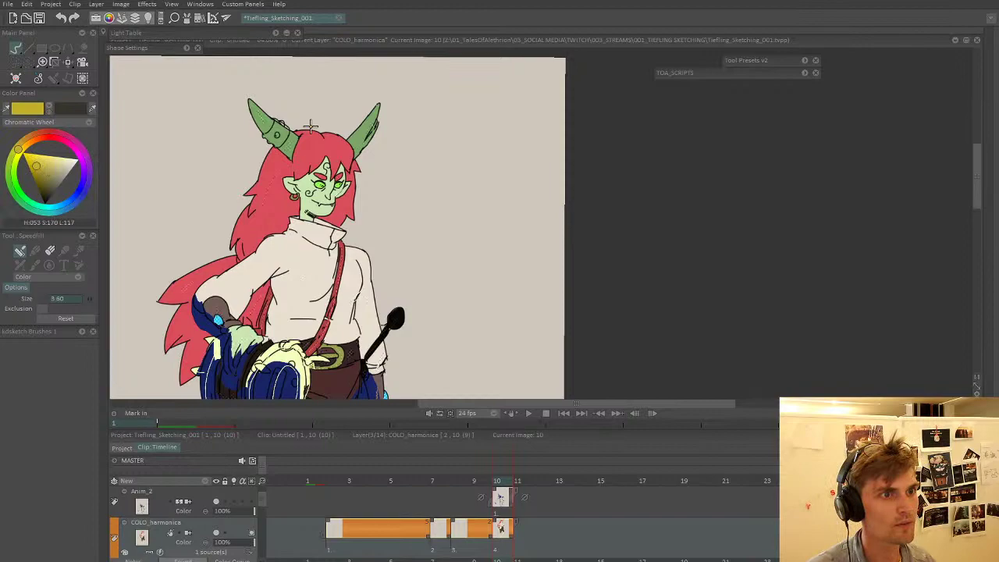
- Fill the studded ring around the character's horn with the gold colour on the COLO_harmonica layer
click(275, 147)
key(Up)
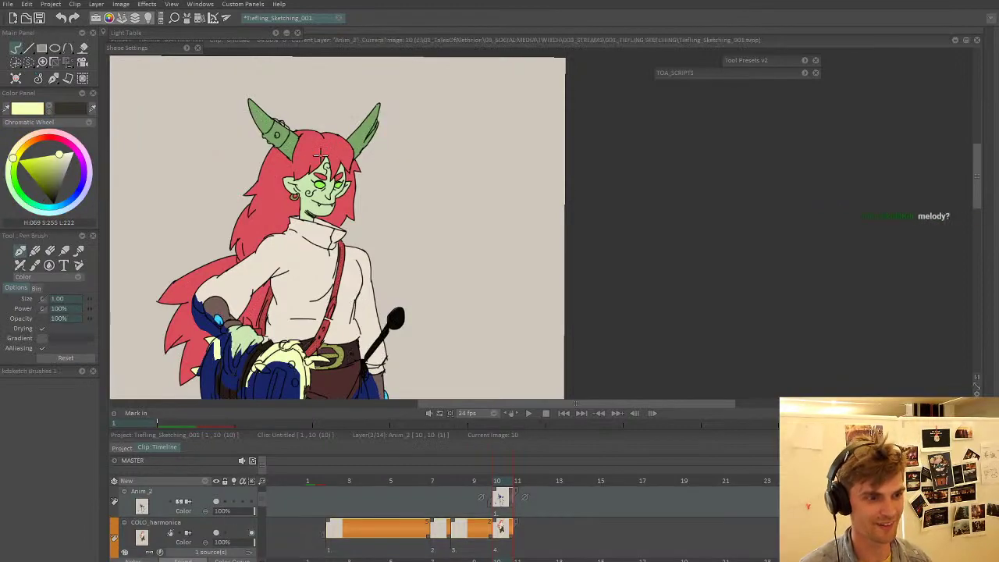
key(Down)
key(Up)
key(Up)
key(Down)
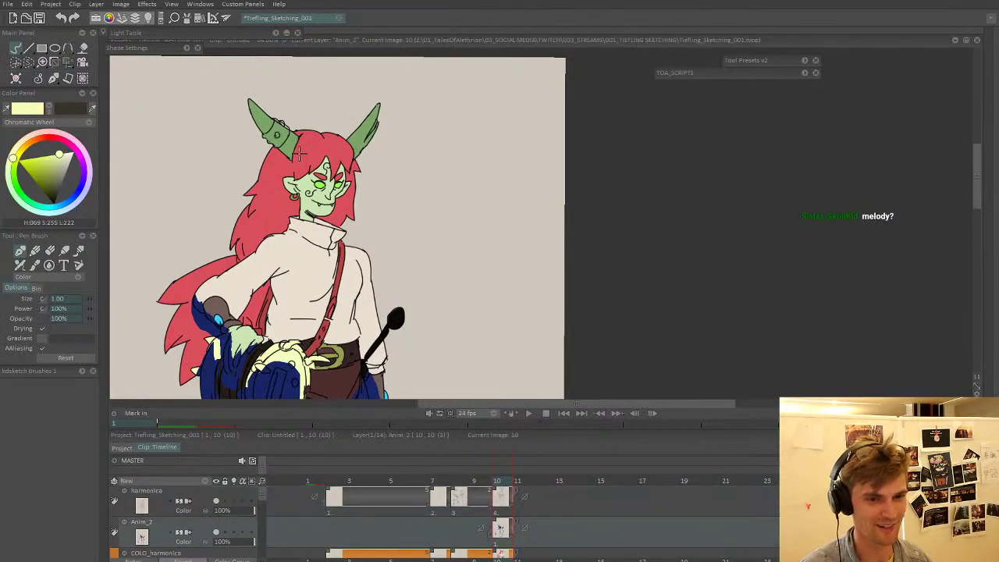
key(Up)
key(Down)
key(Down)
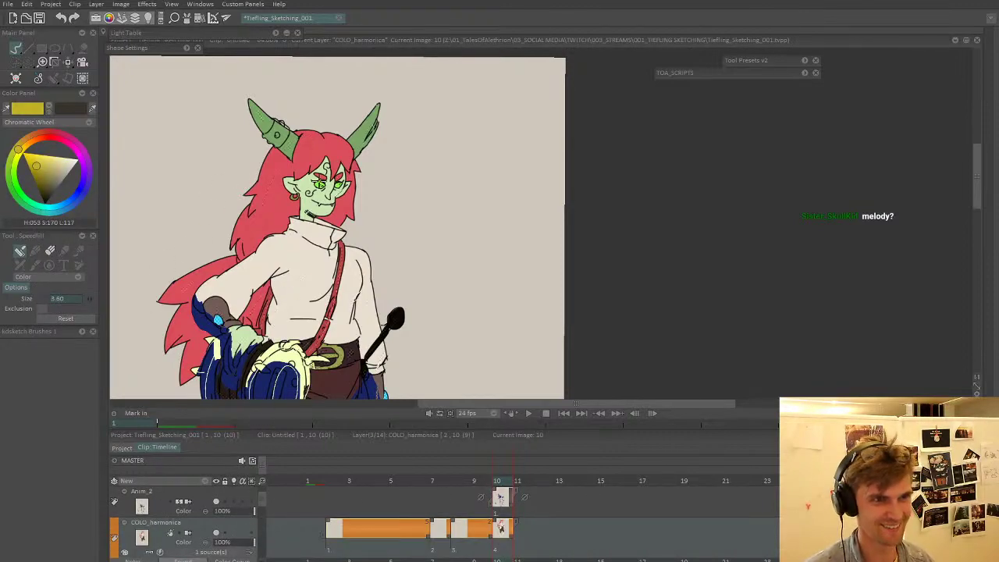
drag(316, 214, 333, 198)
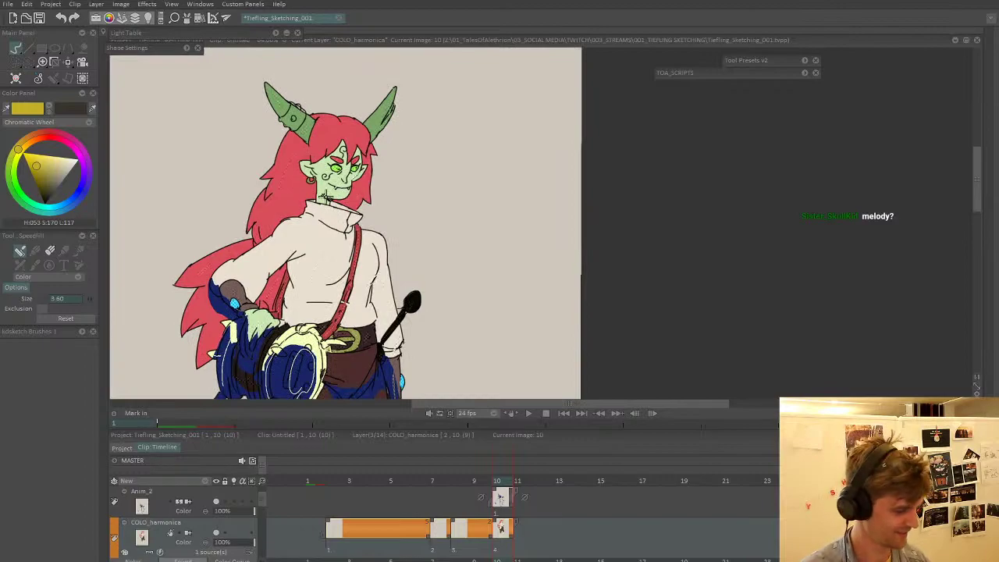
key(Up)
key(Up)
key(Down)
key(Down)
key(f)
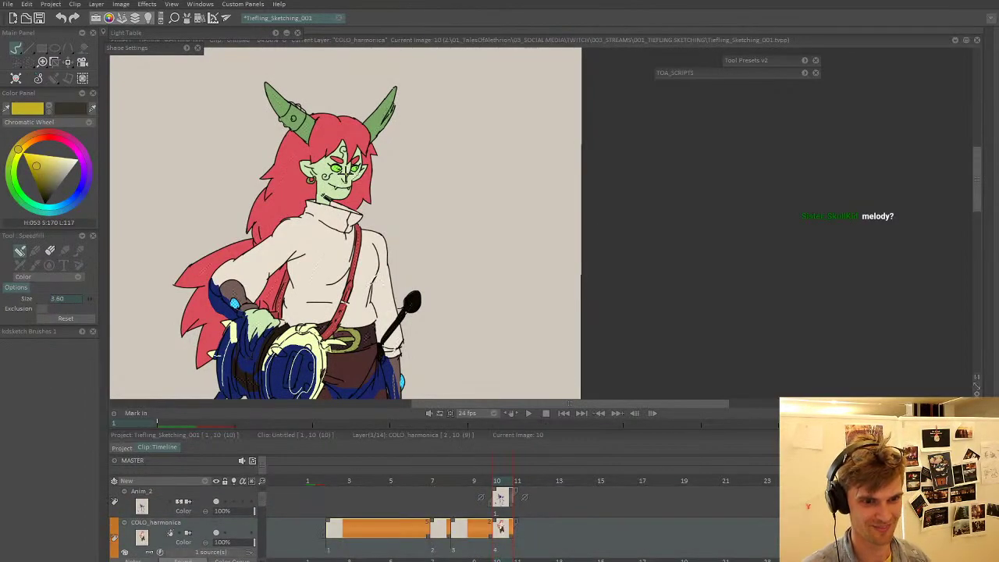
click(297, 115)
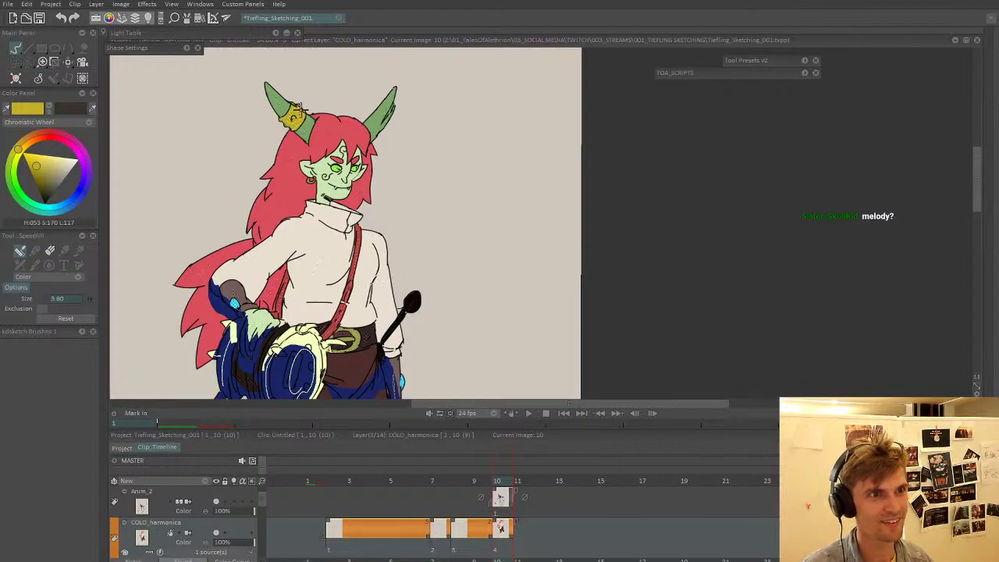
- Switch to the pen brush on the harmonica layer and set its colour to black
key(b)
key(Up)
key(Up)
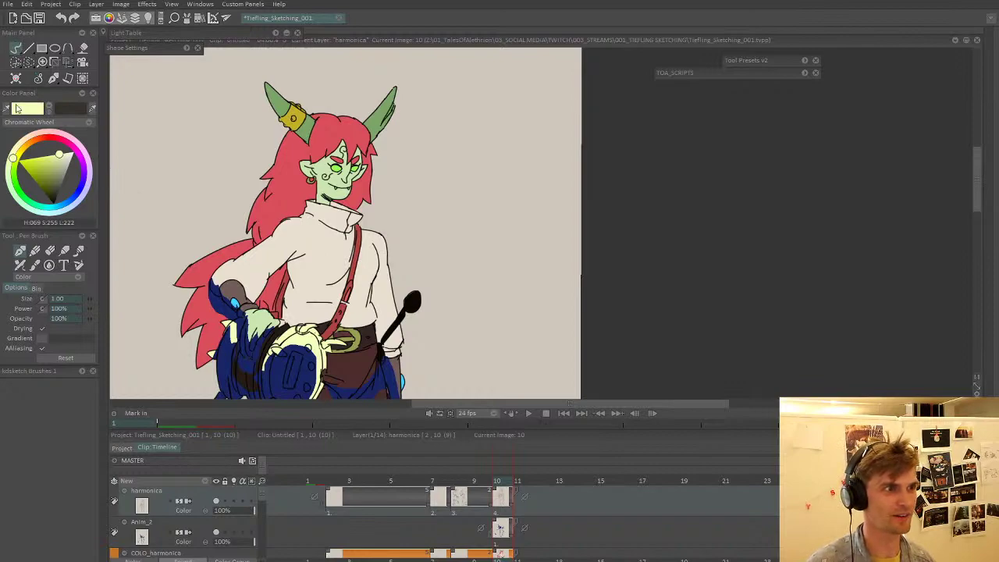
click(51, 205)
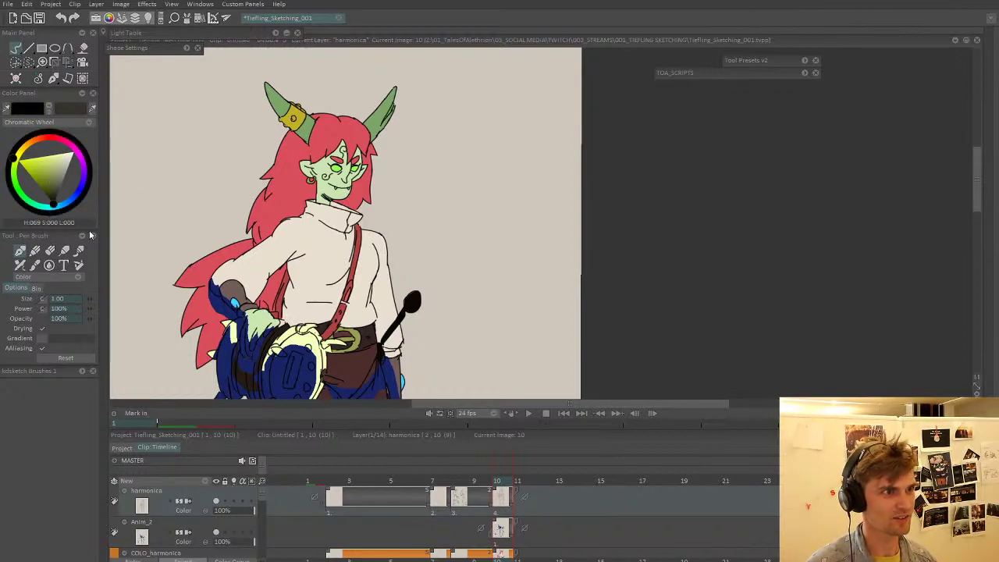
drag(464, 148, 484, 144)
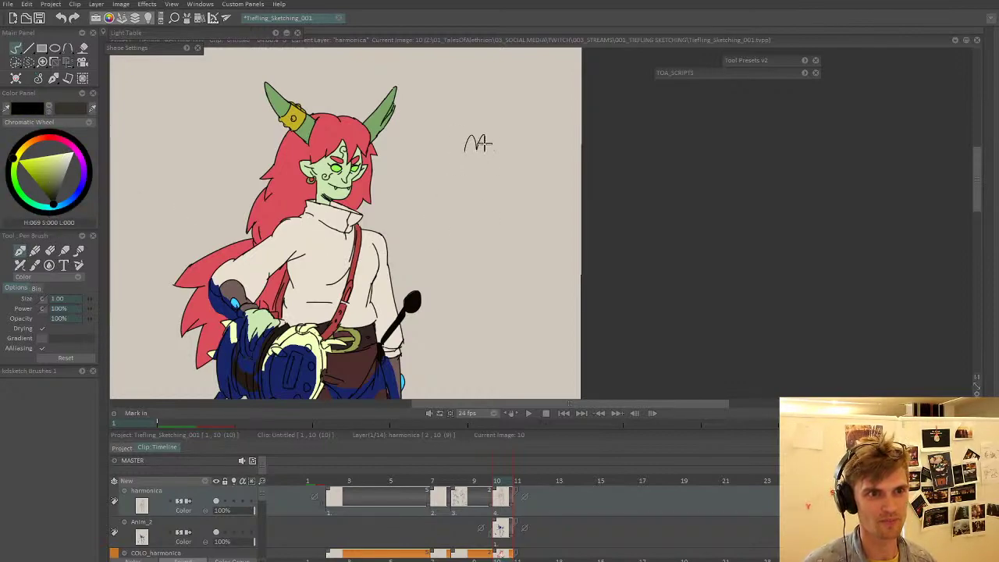
scroll(491, 128, down, 3)
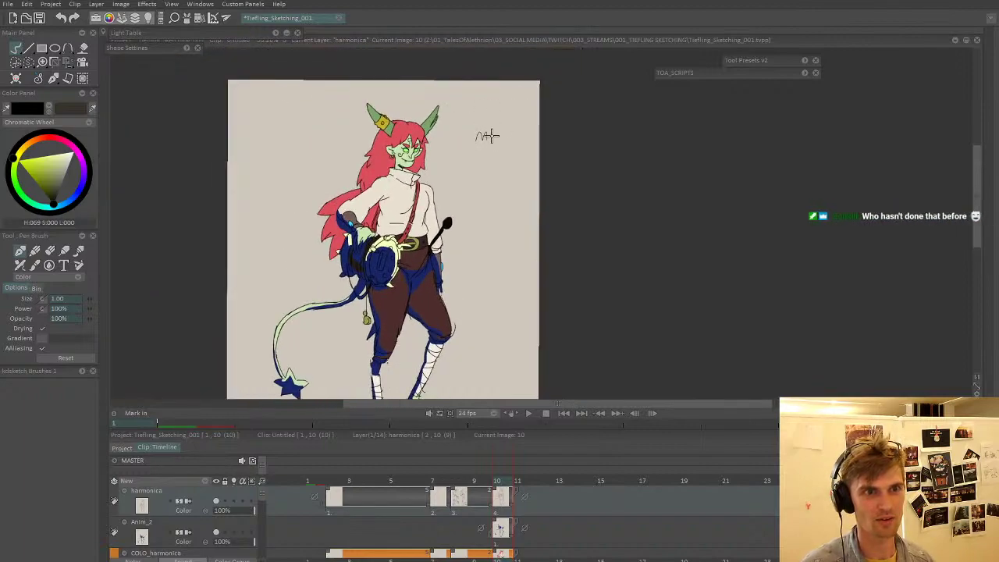
key(ctrl+z)
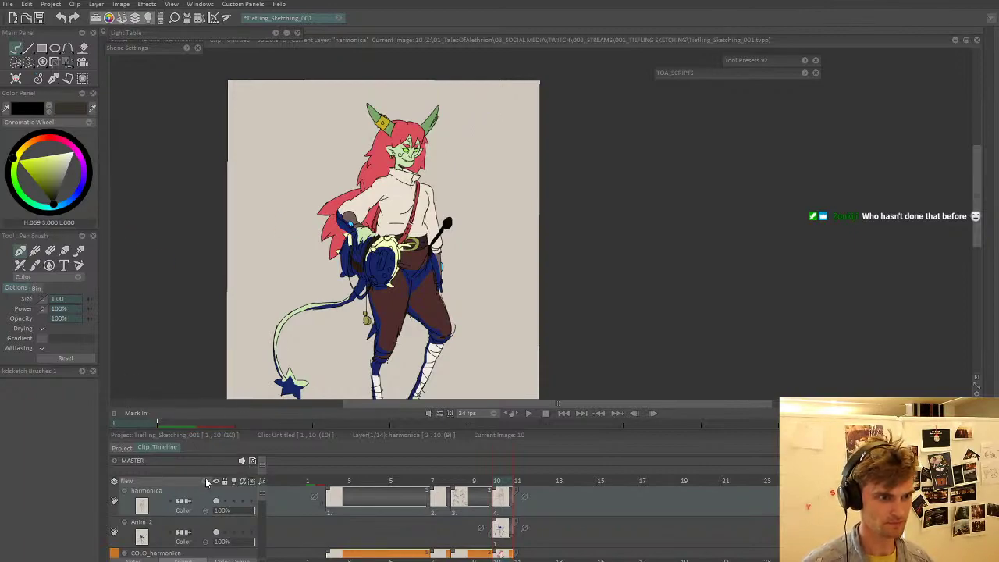
- Add a new anim layer above harmonica and handwrite MELODY in black on the empty background beside the horned head
click(209, 480)
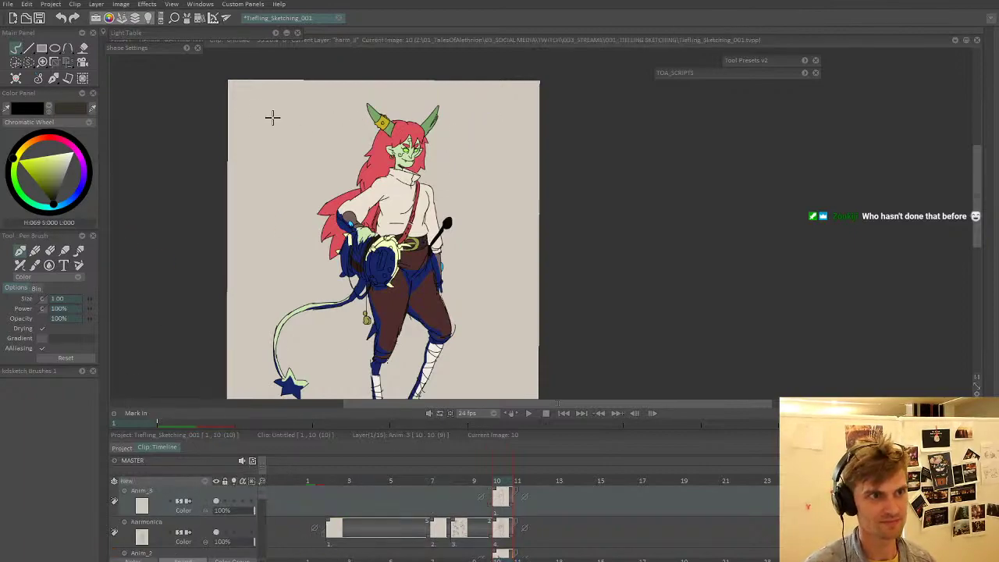
mouse_move(258, 136)
mouse_down()
mouse_move(278, 122)
mouse_move(298, 133)
mouse_move(312, 117)
mouse_move(296, 123)
mouse_move(320, 125)
mouse_up()
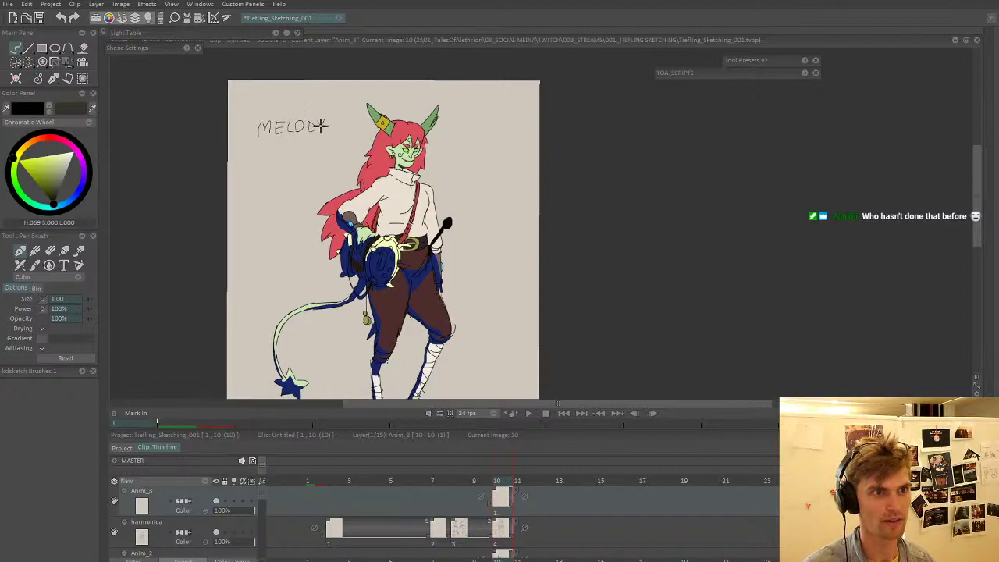
scroll(288, 133, down, 2)
scroll(294, 131, up, 4)
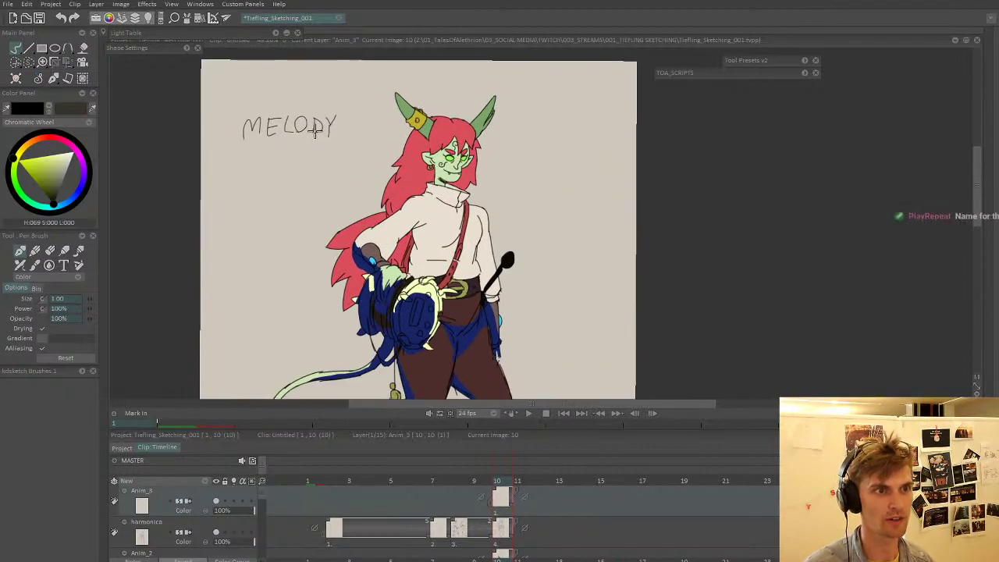
scroll(246, 125, down, 3)
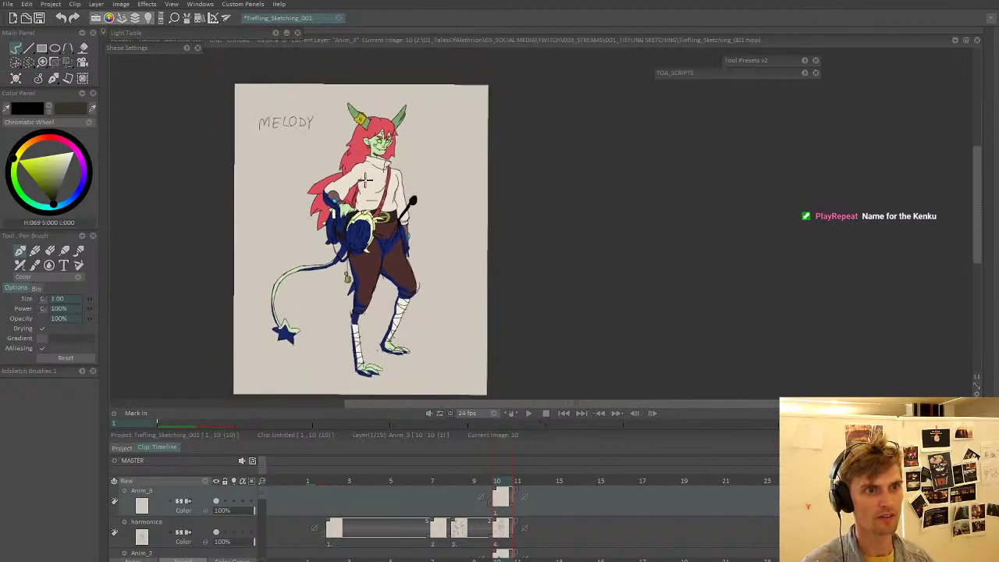
scroll(362, 170, up, 2)
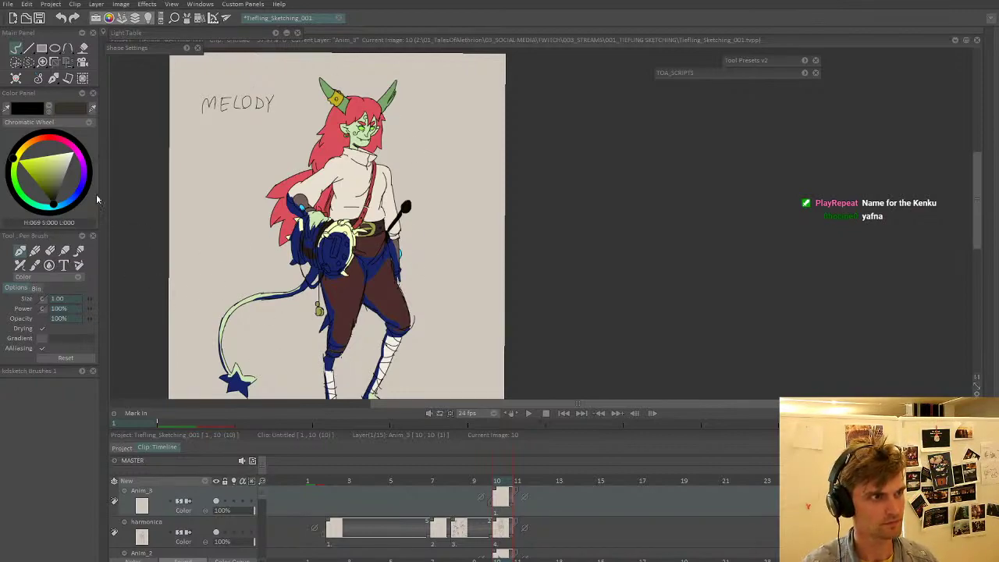
- Sample the dark blue from the instrument's shadow and handwrite KLAK on the empty background below the star-tipped tail
ctrl+click(338, 266)
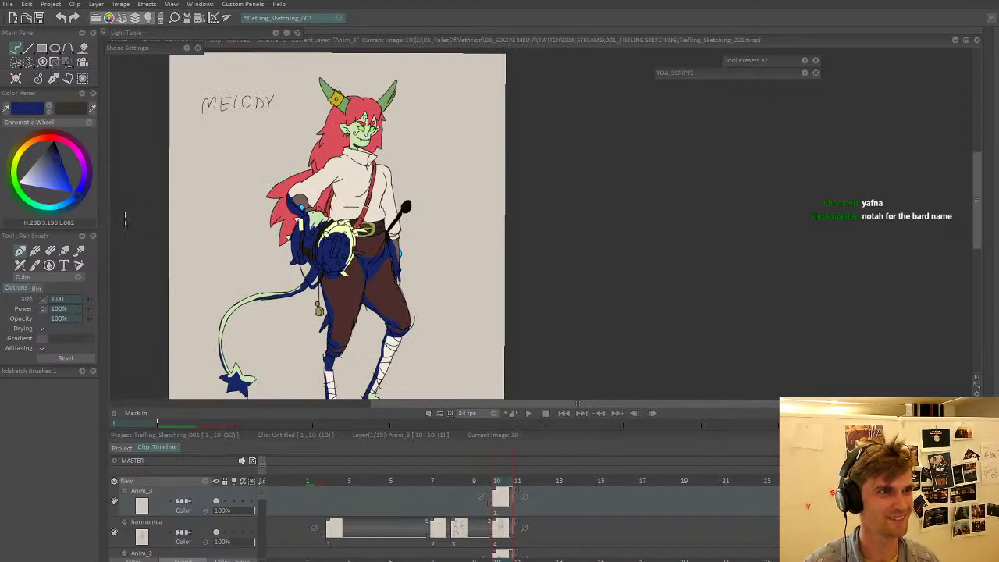
scroll(481, 350, down, 3)
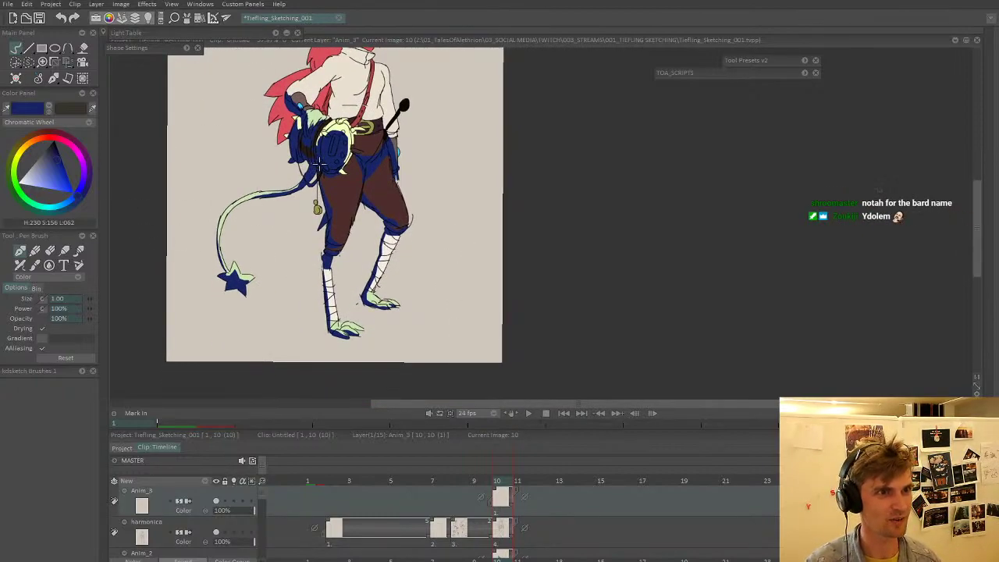
scroll(313, 272, up, 2)
scroll(282, 211, down, 1)
scroll(471, 329, down, 4)
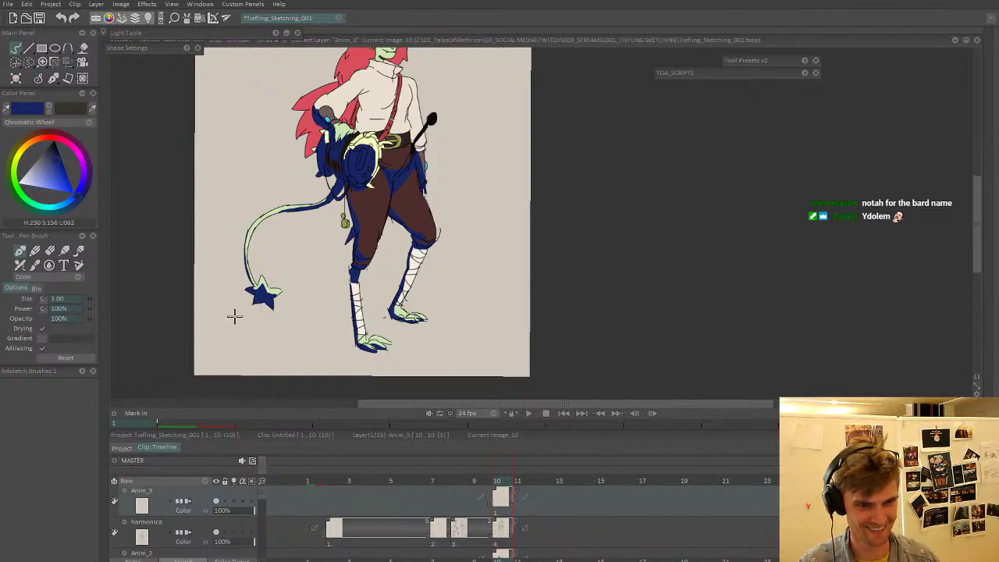
mouse_move(210, 332)
mouse_down()
mouse_move(232, 352)
mouse_move(248, 336)
mouse_move(251, 351)
mouse_move(264, 347)
mouse_move(219, 368)
mouse_move(265, 367)
mouse_up()
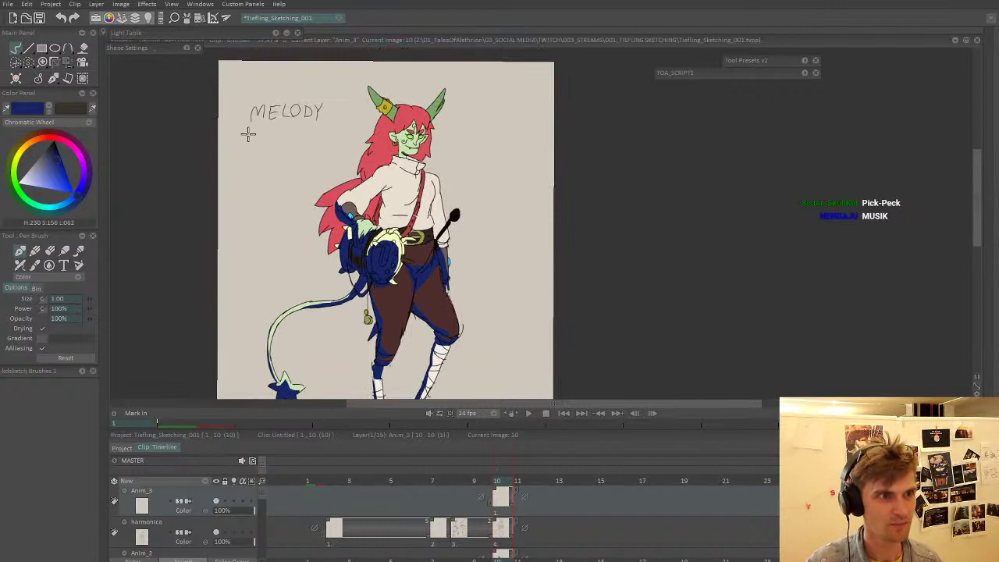
- Handwrite (Tiefling) in dark blue directly beneath MELODY
drag(248, 132, 246, 147)
drag(256, 133, 256, 146)
drag(251, 133, 262, 132)
drag(265, 136, 269, 146)
drag(273, 141, 289, 144)
drag(295, 136, 303, 150)
mouse_move(311, 129)
mouse_down()
mouse_move(310, 147)
mouse_move(311, 122)
mouse_move(290, 124)
mouse_up()
- Return to the Anim_2 shadow layer and switch the freehand drawing mode to Filled Stroke
key(Down)
key(Down)
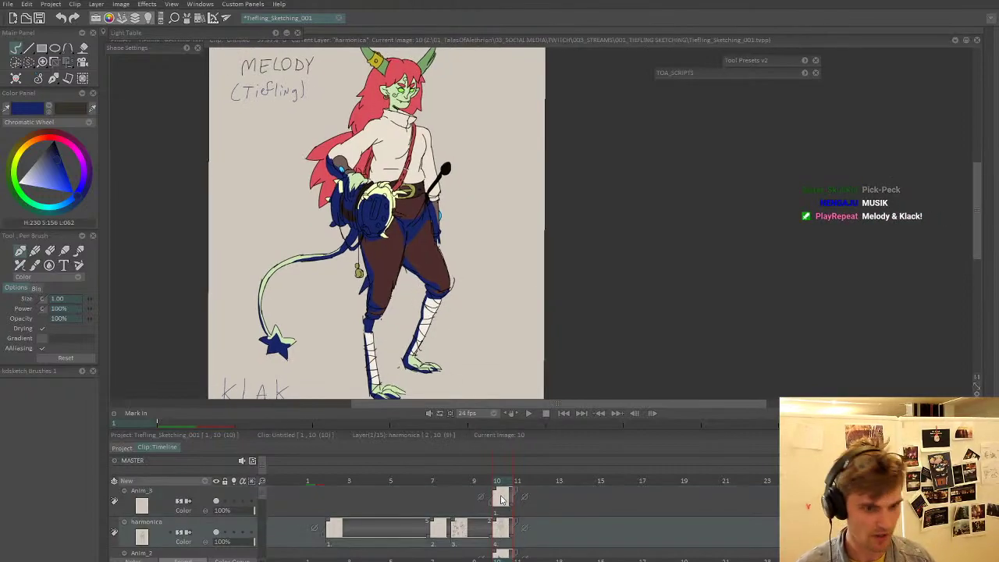
click(16, 49)
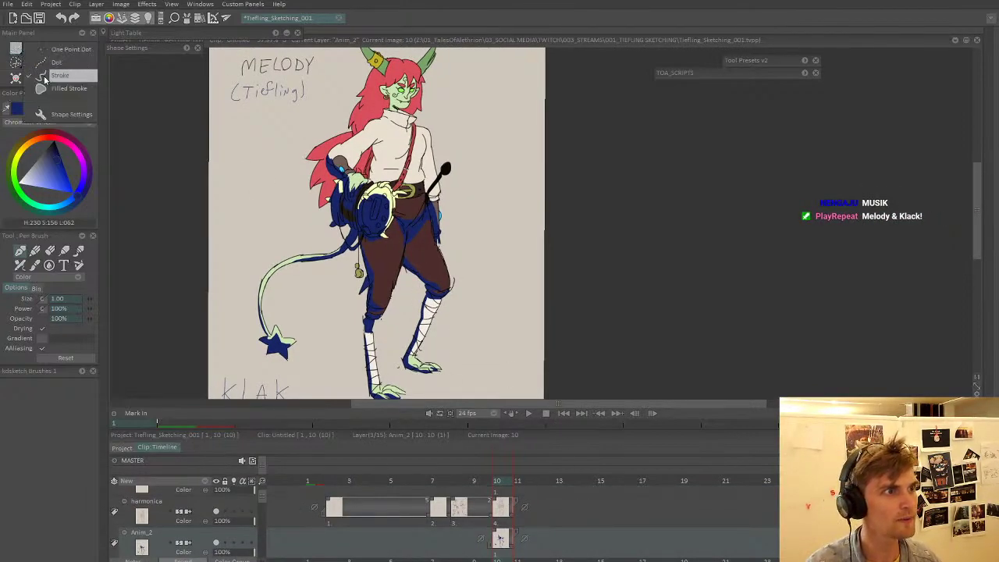
click(46, 90)
drag(369, 183, 362, 221)
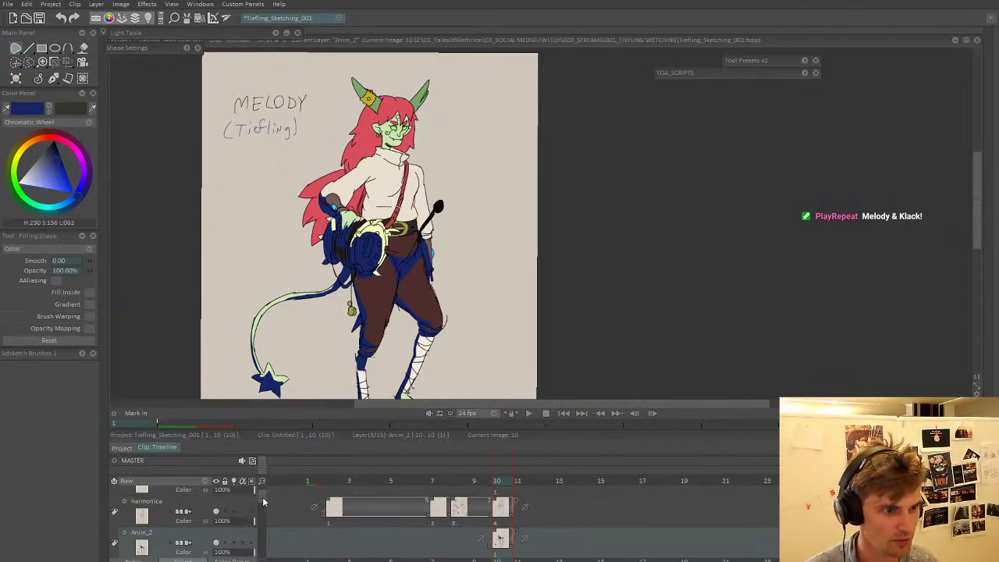
scroll(263, 502, down, 1)
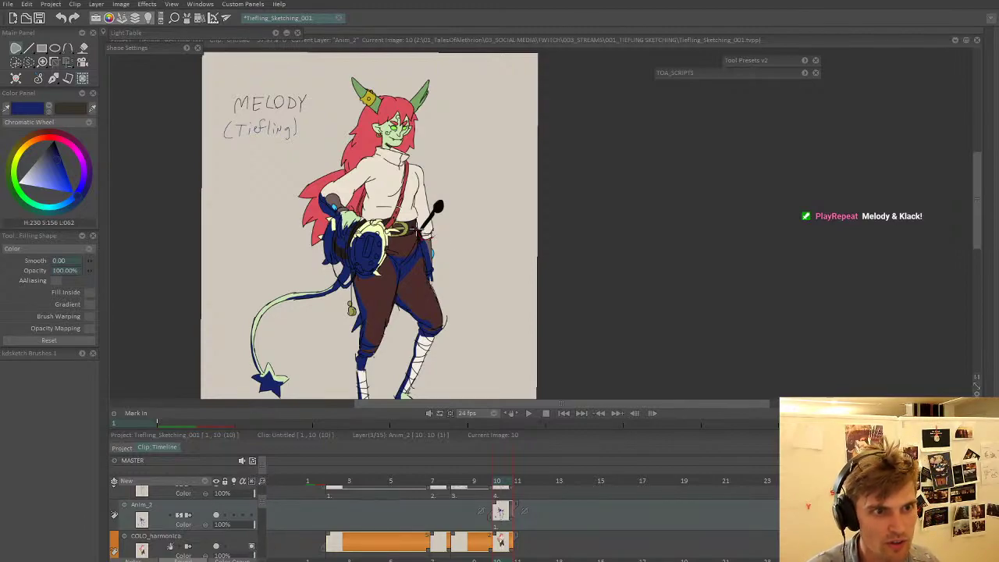
- Block in dark blue shadow shapes along the shirt hem, the cuff beside the spoon and the torso behind the bent arm
drag(438, 220, 434, 270)
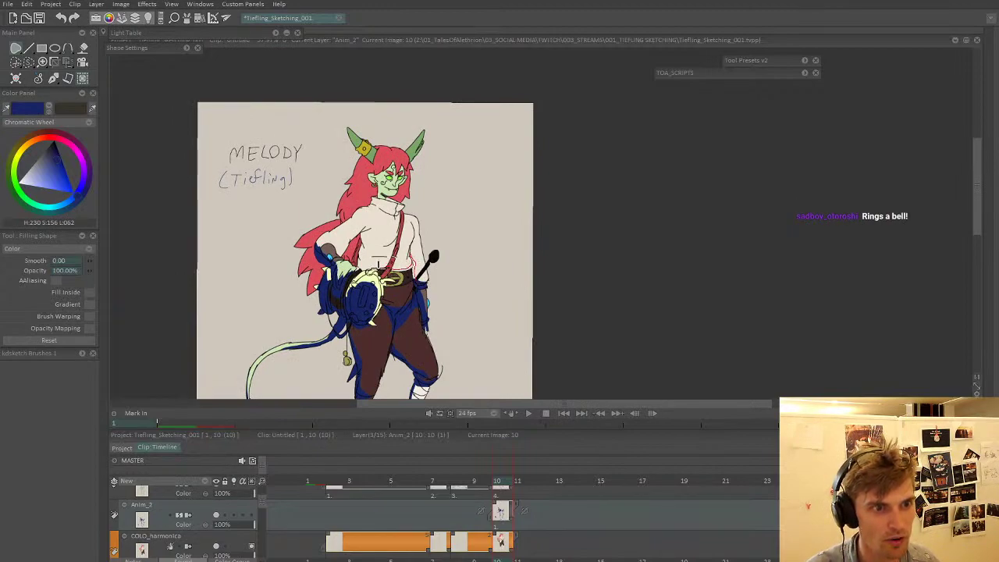
mouse_move(388, 270)
mouse_down()
mouse_move(411, 278)
mouse_move(415, 252)
mouse_up()
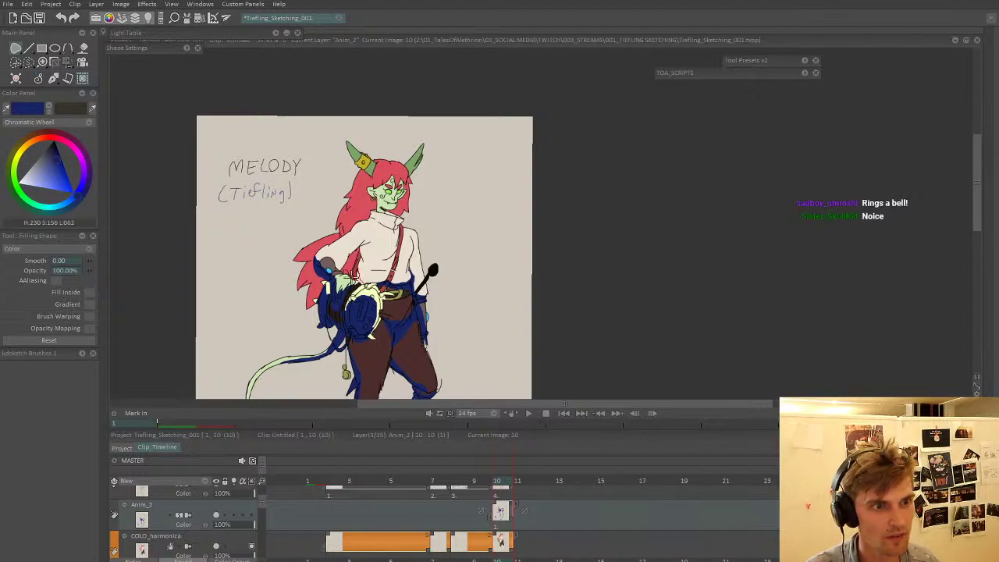
drag(365, 272, 363, 280)
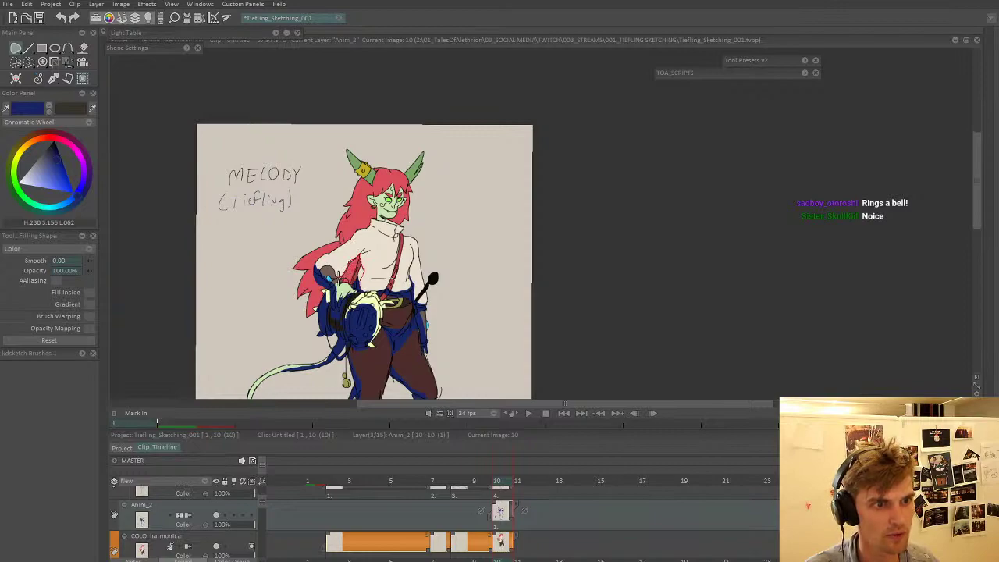
drag(358, 286, 352, 285)
drag(375, 245, 372, 261)
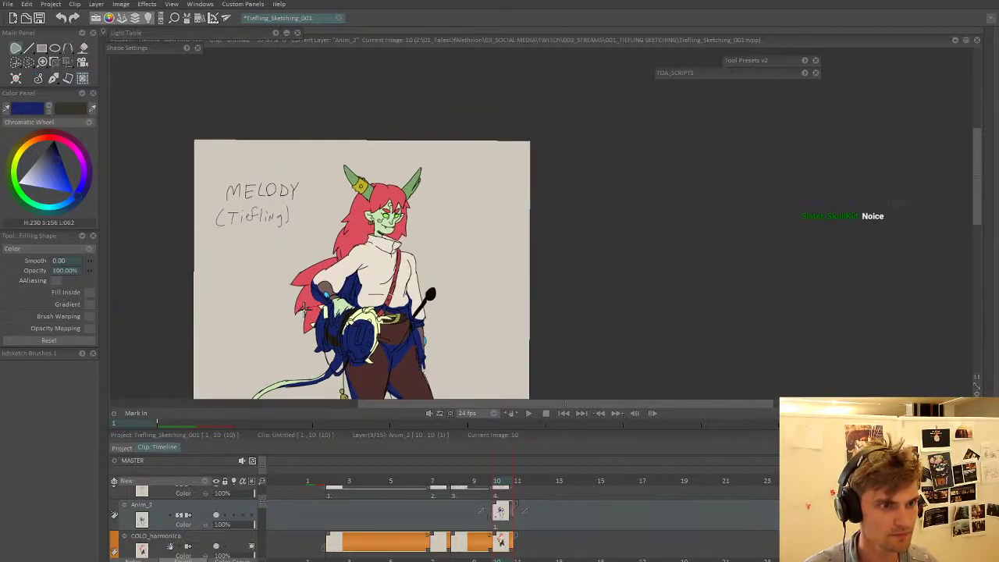
- Block in dark blue shadow shapes on the hair behind the elbow and shoulder, under the chin and below the fringe
drag(335, 277, 331, 284)
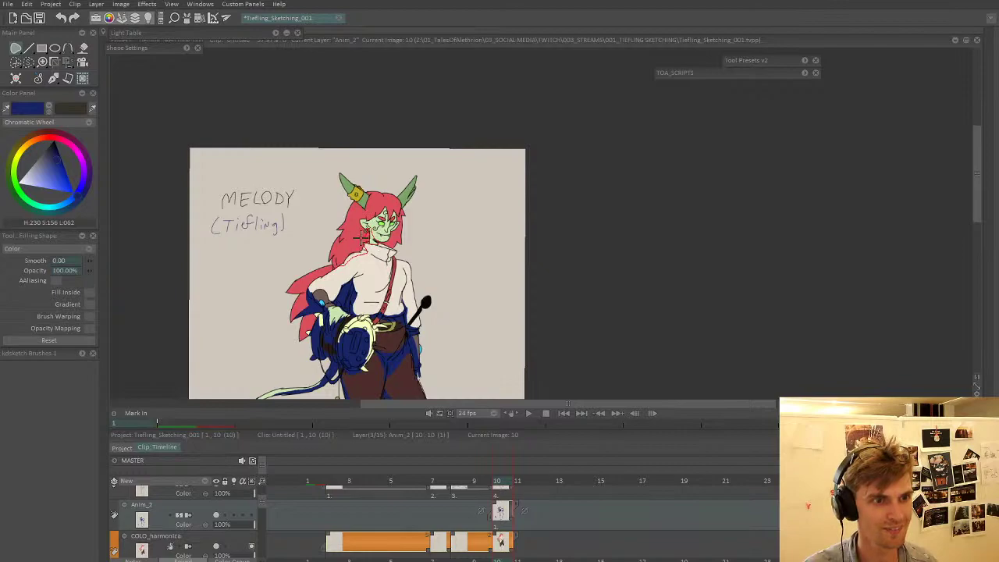
drag(344, 256, 341, 262)
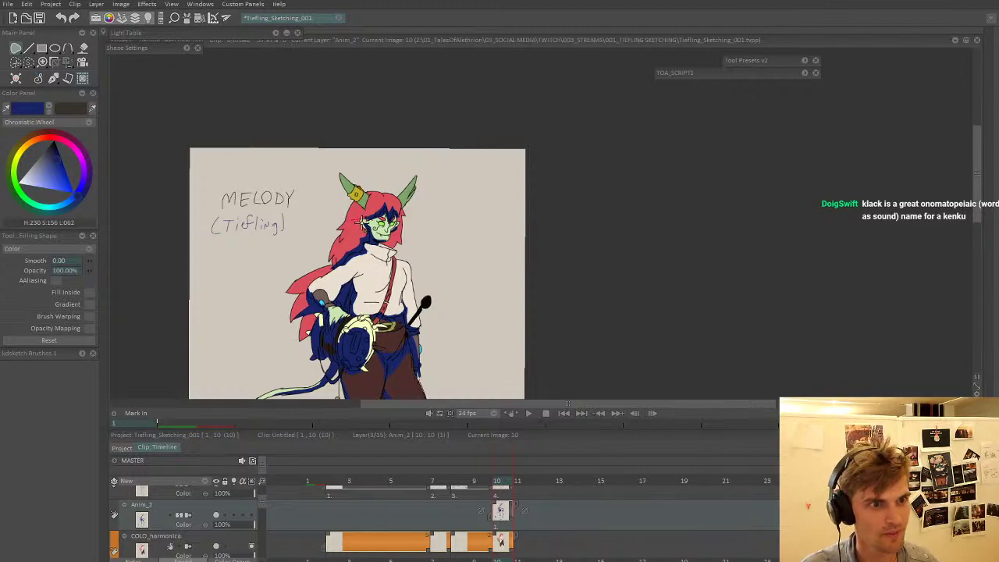
scroll(383, 208, down, 3)
scroll(398, 209, up, 3)
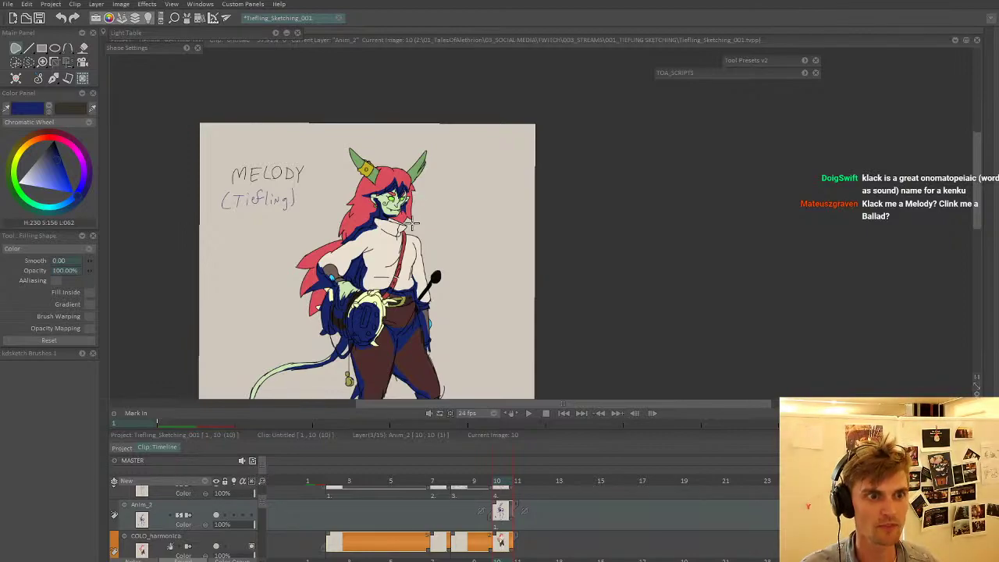
- Block in dark blue shadow shapes under the chest and across the shirt's abdomen beside the bent arm
scroll(405, 205, up, 2)
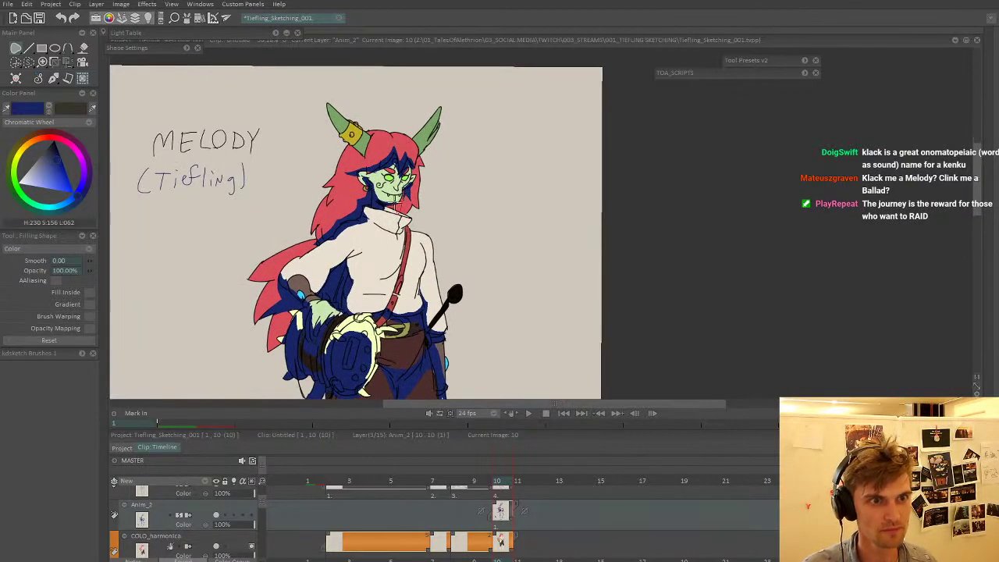
scroll(405, 192, up, 1)
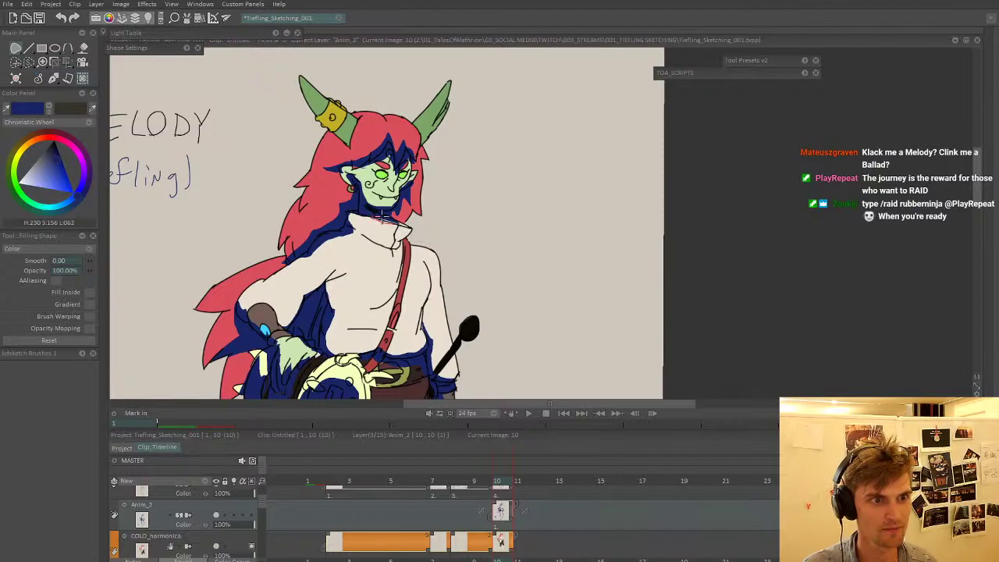
scroll(373, 209, down, 2)
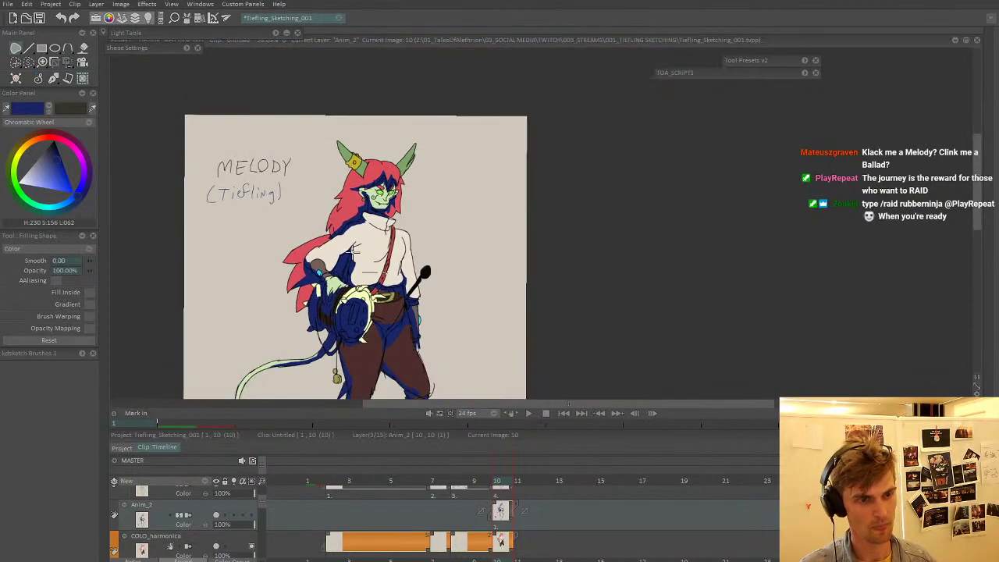
scroll(437, 195, up, 3)
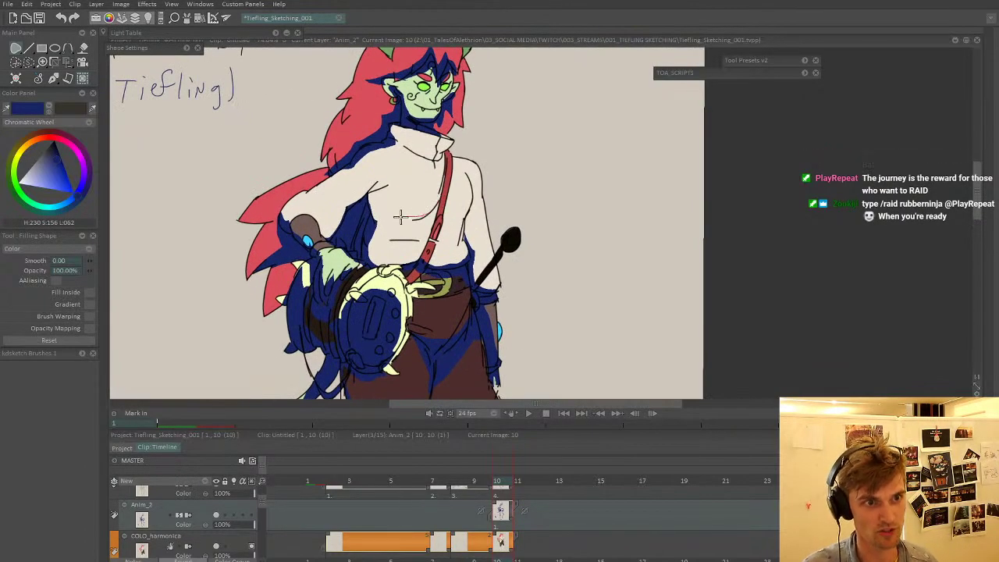
mouse_move(400, 217)
mouse_down()
mouse_move(447, 207)
mouse_move(395, 218)
mouse_move(455, 218)
mouse_move(442, 198)
mouse_move(402, 228)
mouse_up()
key(ctrl+z)
scroll(421, 211, down, 2)
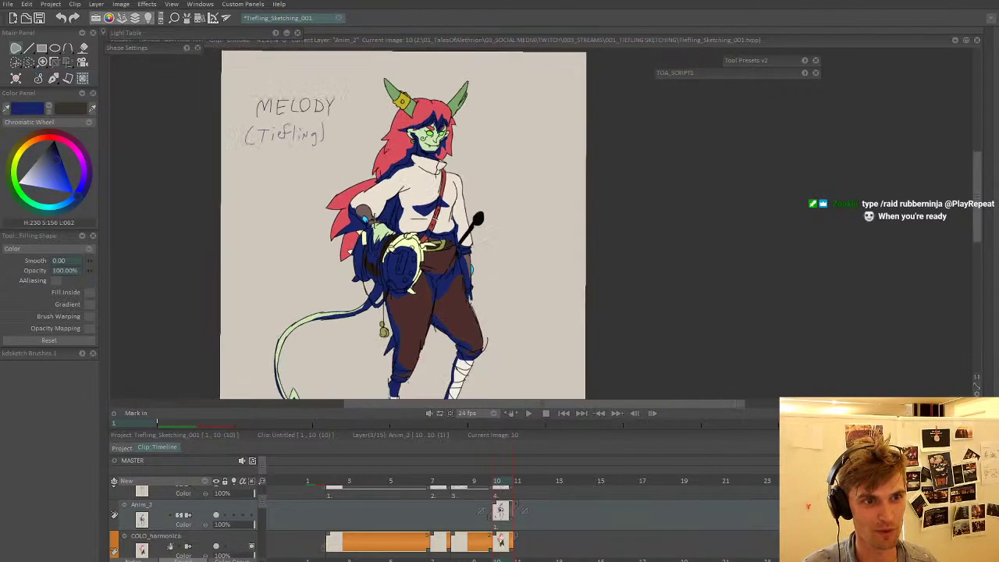
scroll(421, 211, up, 2)
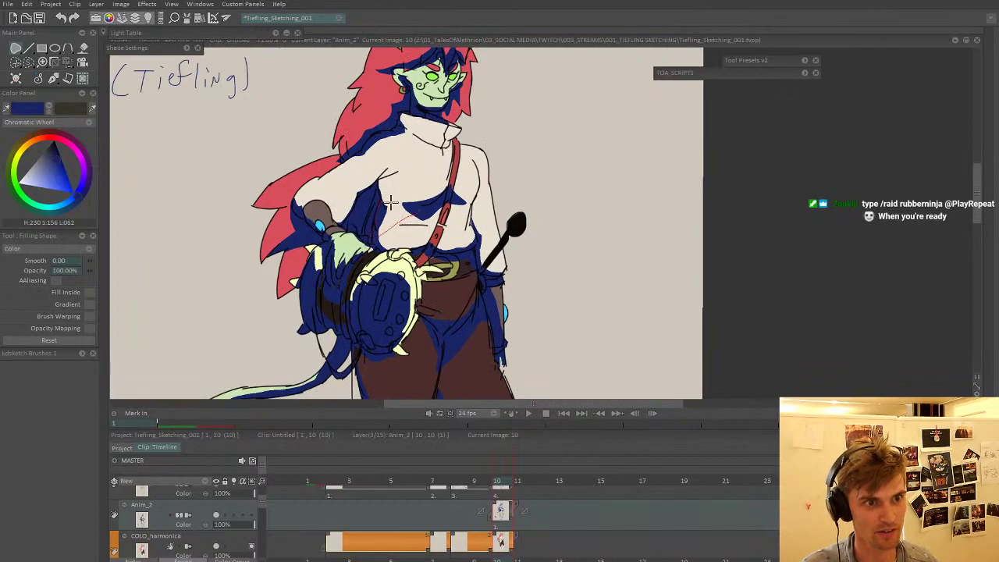
scroll(390, 203, down, 3)
scroll(479, 181, up, 3)
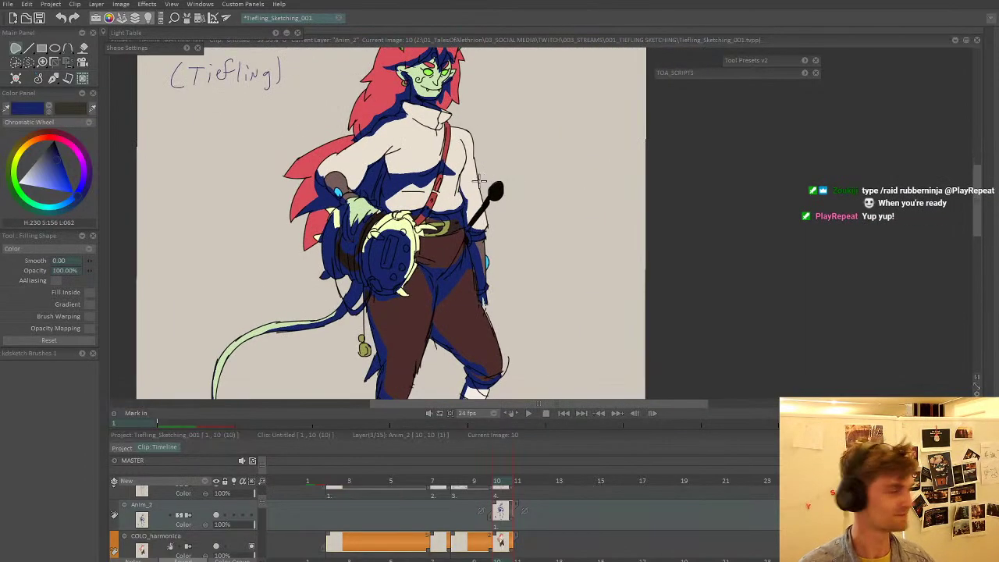
scroll(417, 185, down, 3)
scroll(416, 189, up, 3)
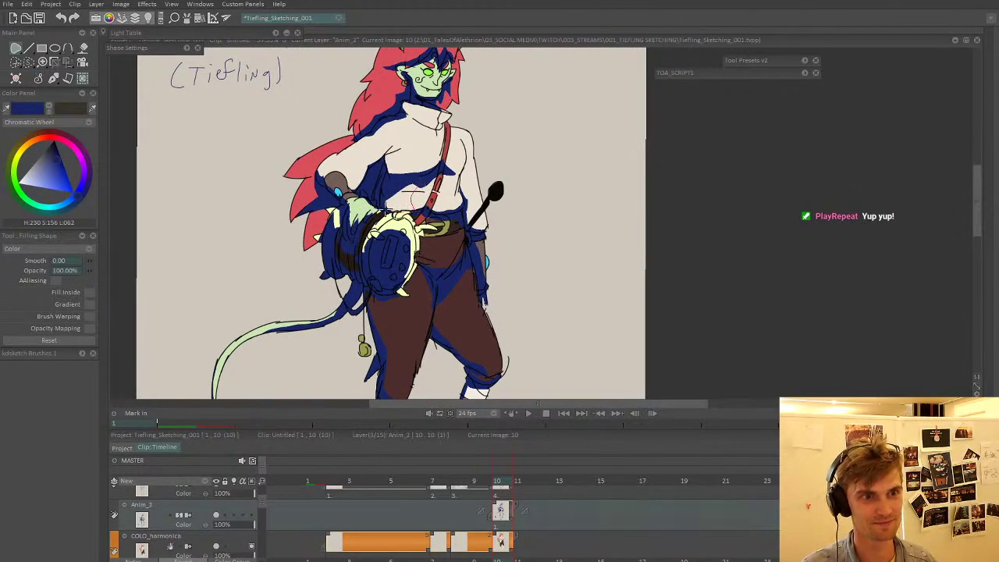
scroll(407, 173, down, 3)
scroll(409, 181, up, 3)
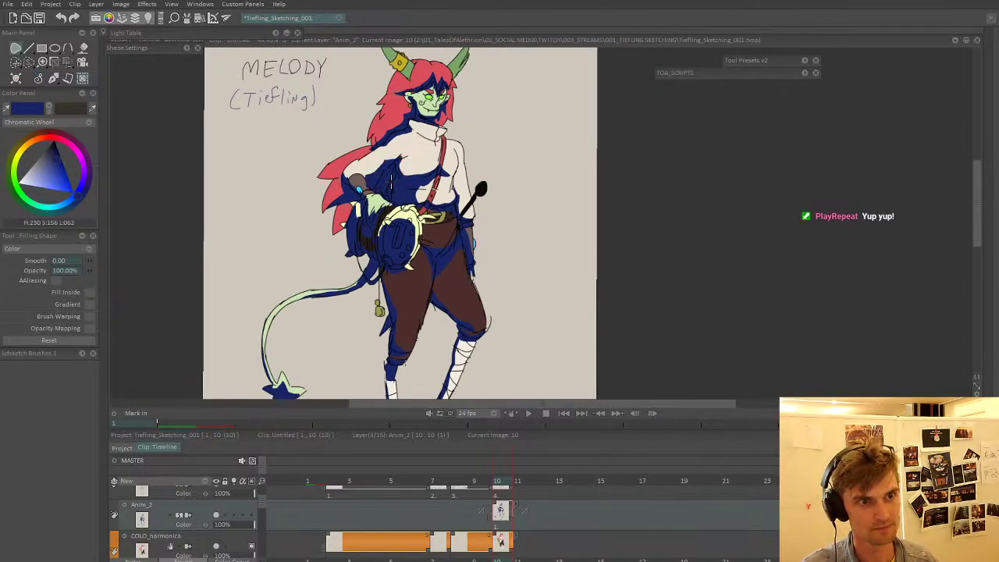
- Lower the opacity of the Anim_2 shadow layer to 44%
scroll(335, 194, down, 3)
scroll(335, 194, up, 1)
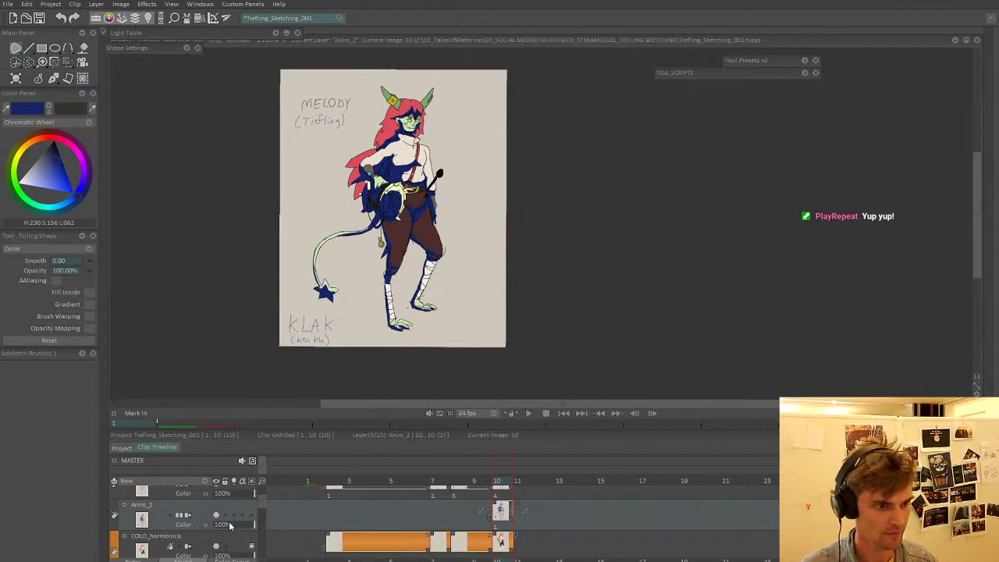
drag(229, 526, 229, 526)
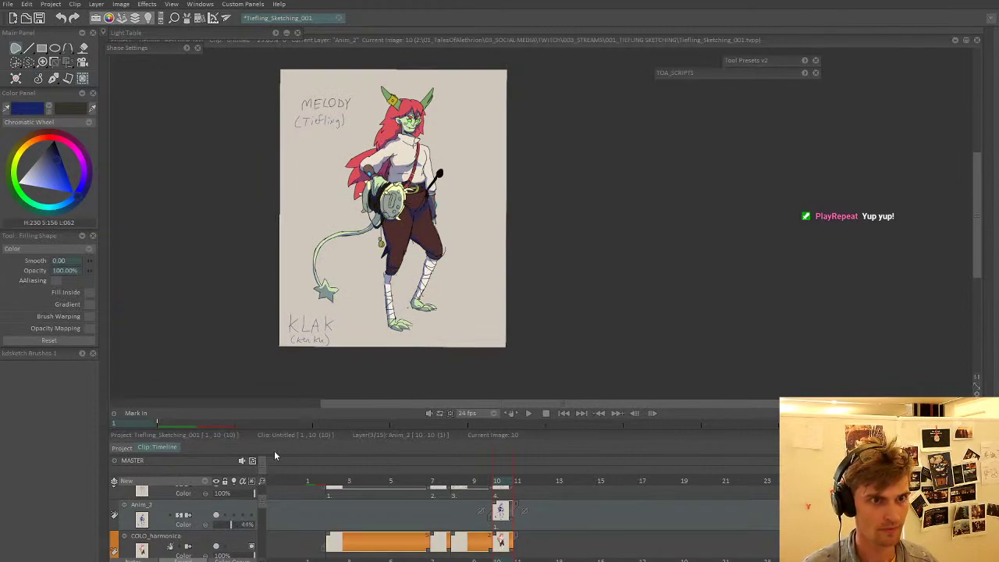
- Add filled shadow shapes on the trousers along the inner leg and on the thigh beneath the drum
scroll(440, 214, up, 2)
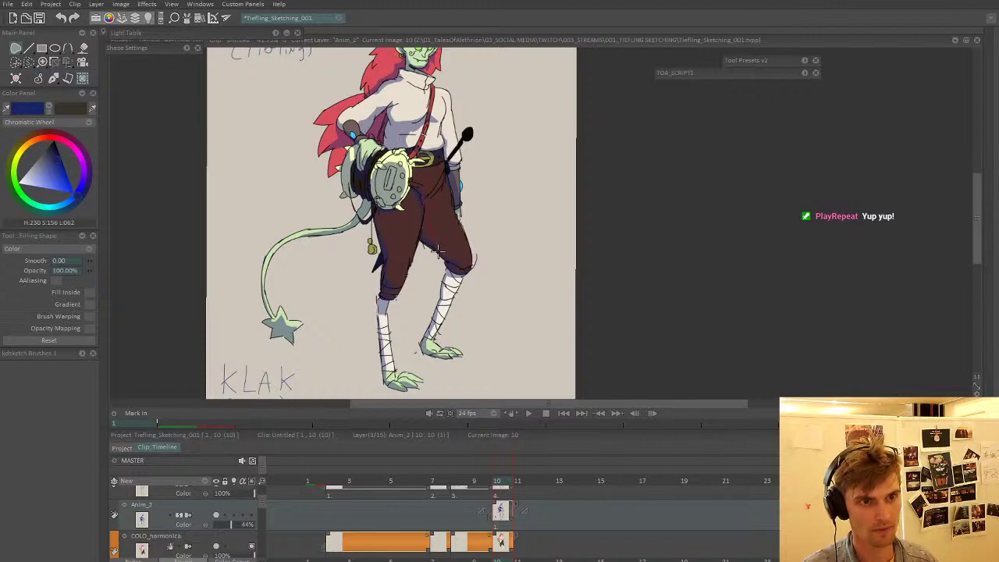
scroll(431, 183, up, 2)
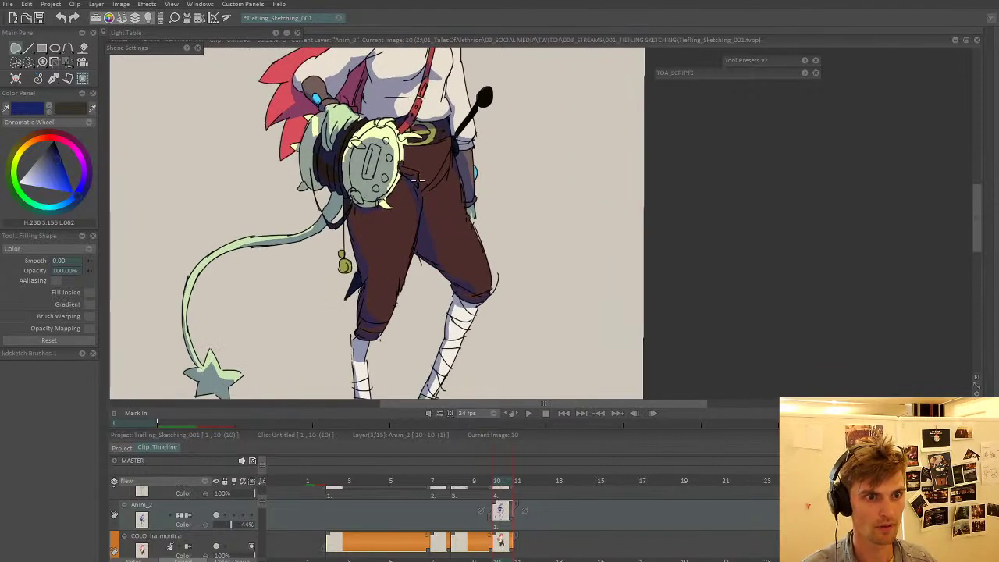
scroll(421, 188, down, 3)
scroll(451, 207, up, 2)
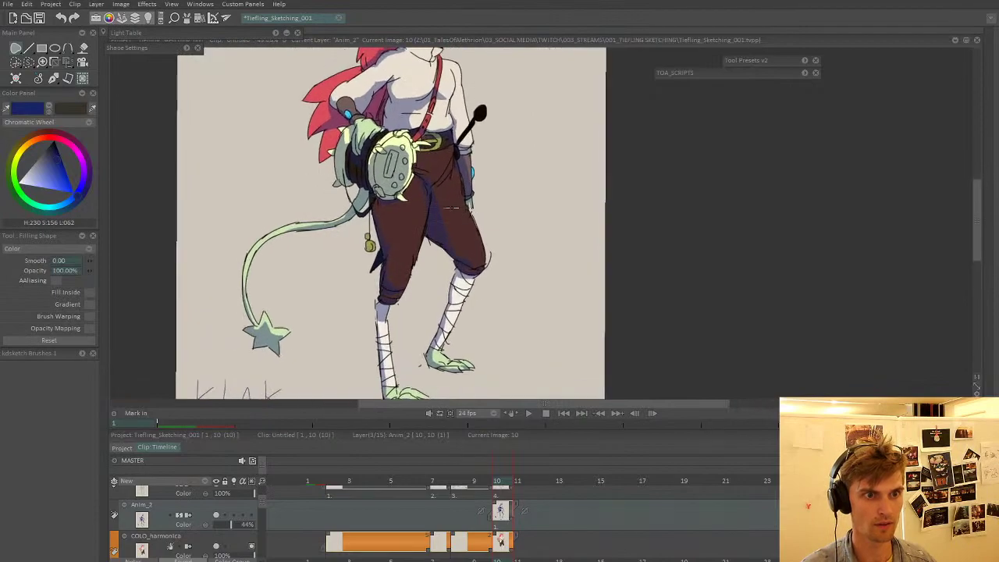
scroll(445, 195, down, 1)
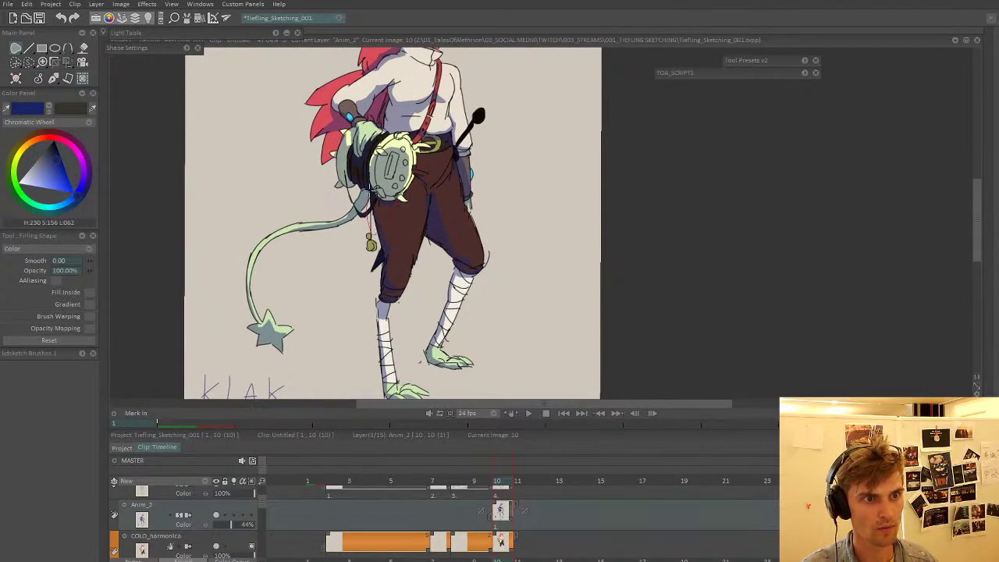
scroll(437, 202, down, 1)
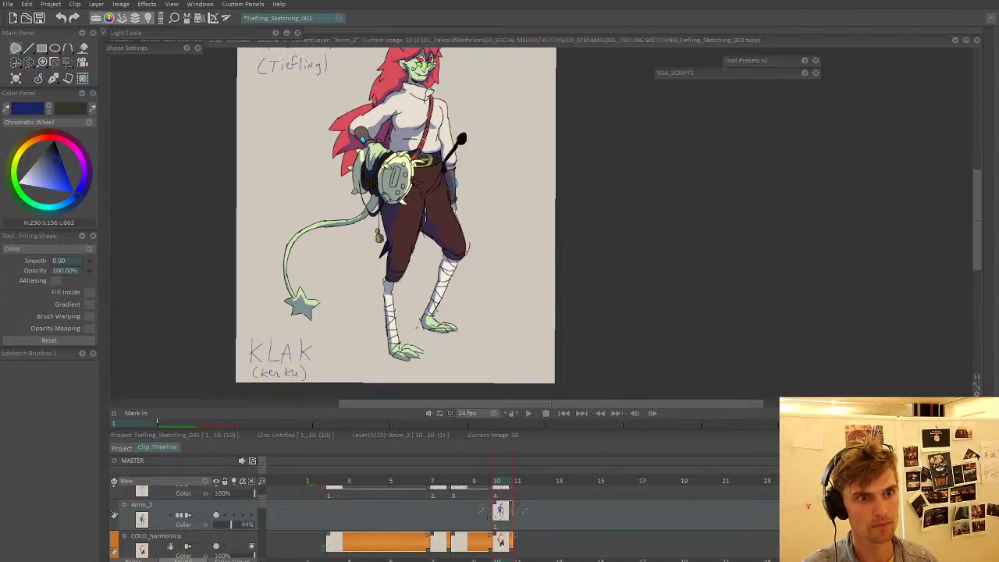
scroll(418, 226, down, 1)
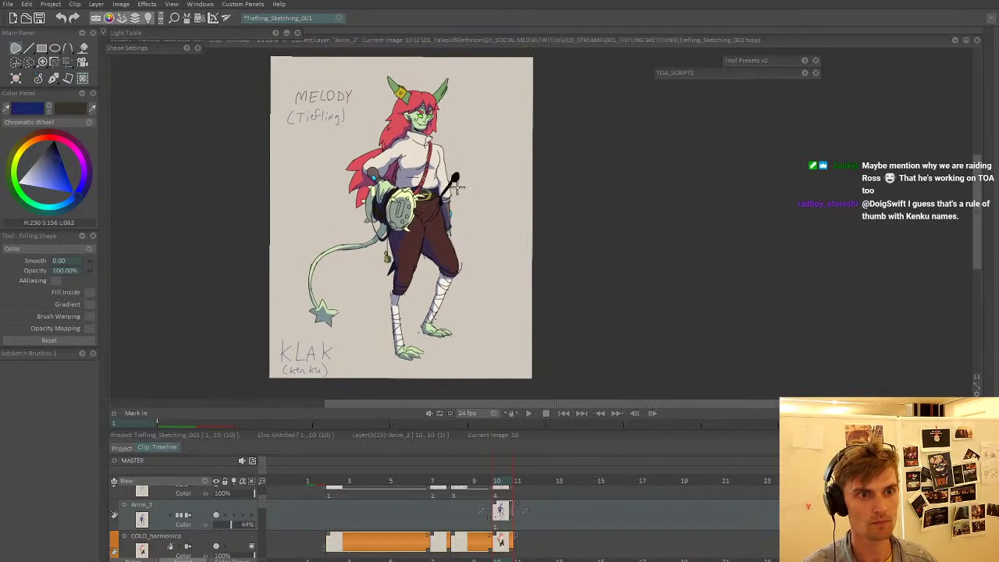
- Add filled shadow shapes to the hair beside the face, behind the ear and neck
scroll(441, 184, up, 1)
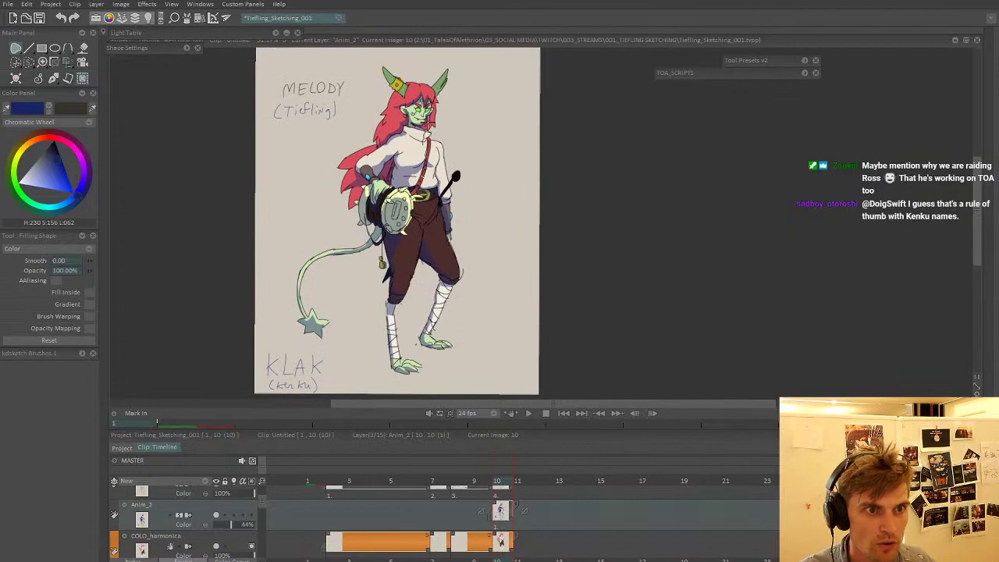
scroll(439, 119, down, 1)
scroll(457, 119, up, 1)
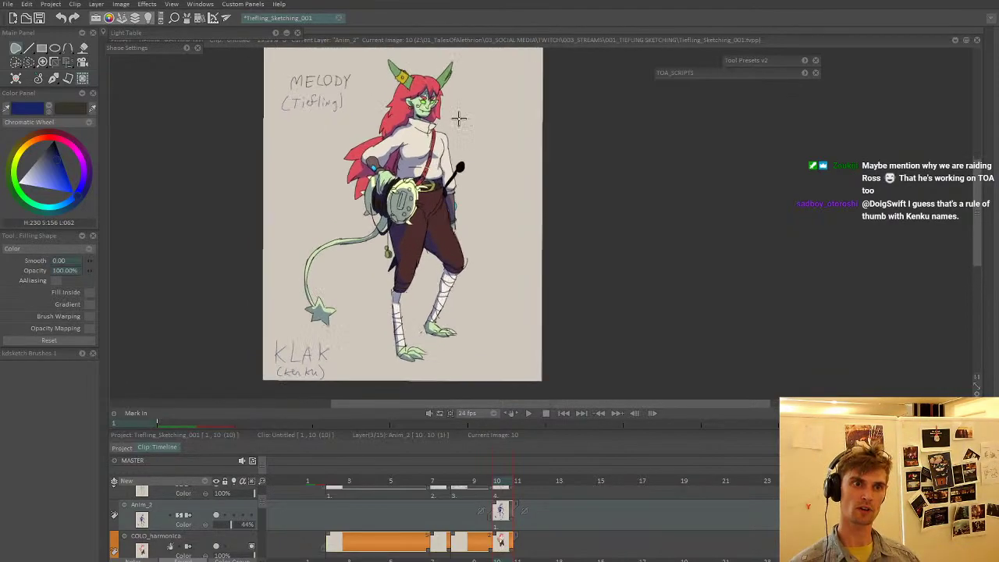
scroll(459, 117, up, 2)
scroll(440, 180, down, 1)
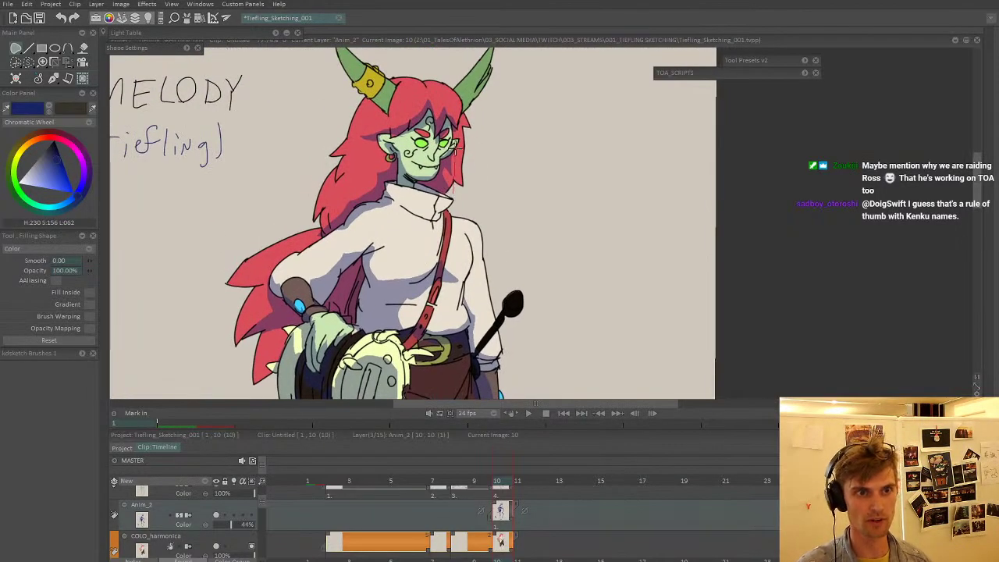
scroll(451, 191, down, 2)
scroll(426, 201, up, 2)
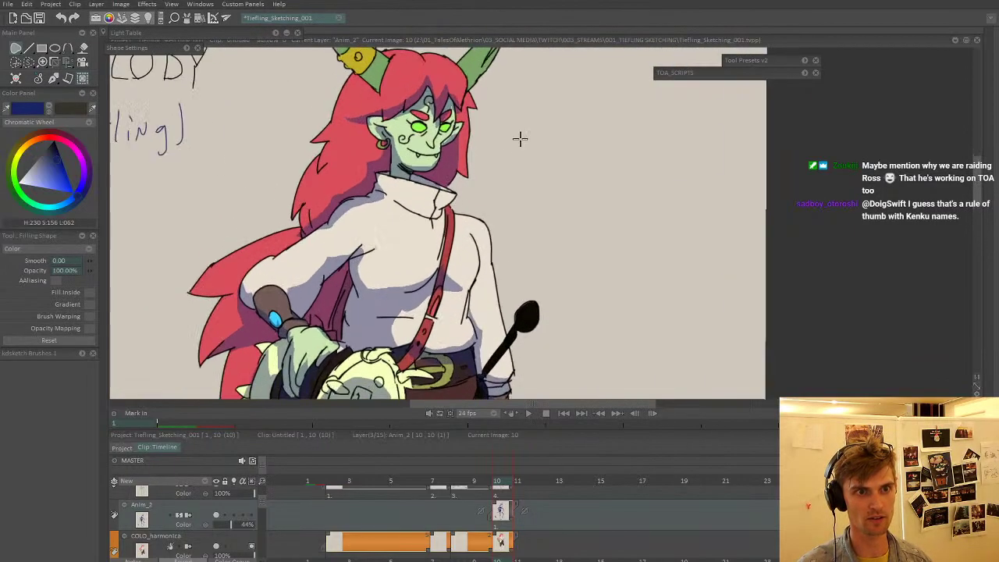
scroll(468, 176, down, 2)
scroll(384, 215, down, 1)
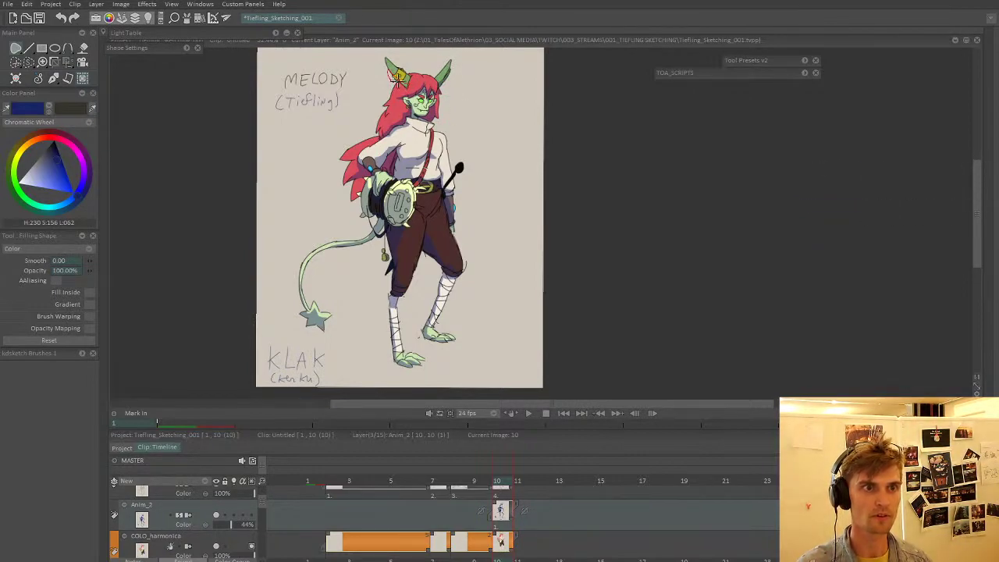
- Shade the ringed horn and the hair just below it with filled shadow shapes
scroll(398, 82, down, 1)
scroll(399, 93, up, 2)
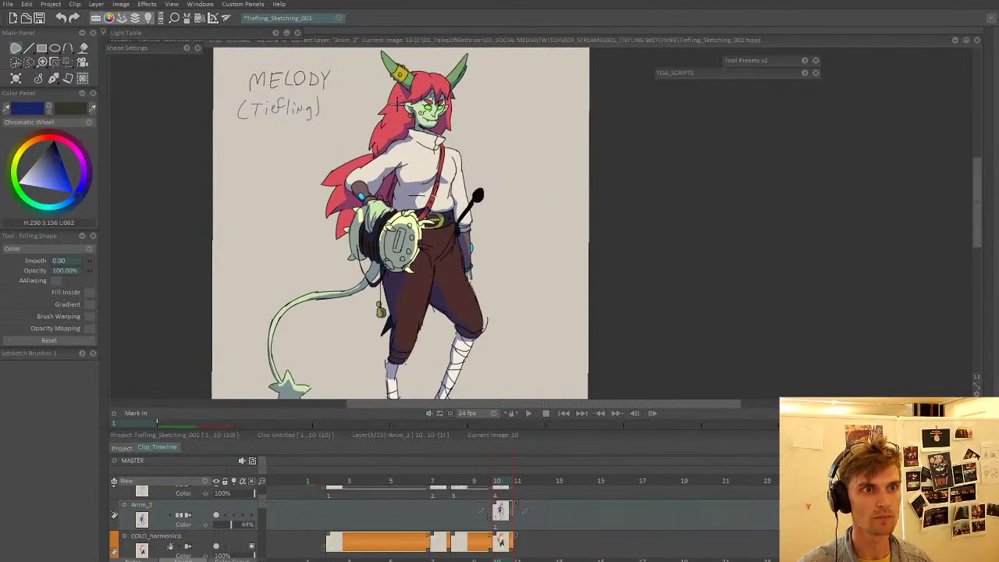
scroll(396, 97, down, 2)
scroll(398, 78, up, 3)
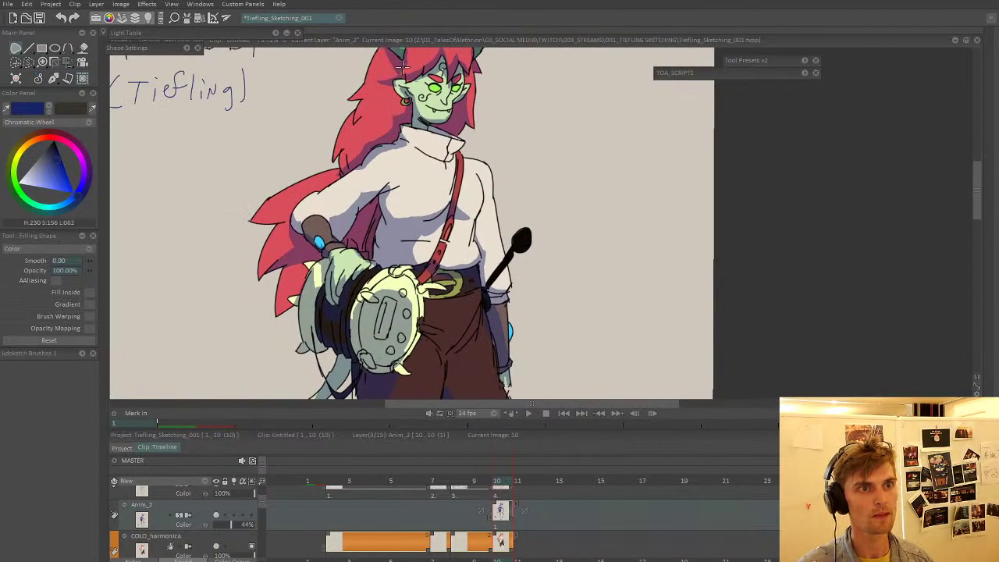
scroll(337, 106, down, 3)
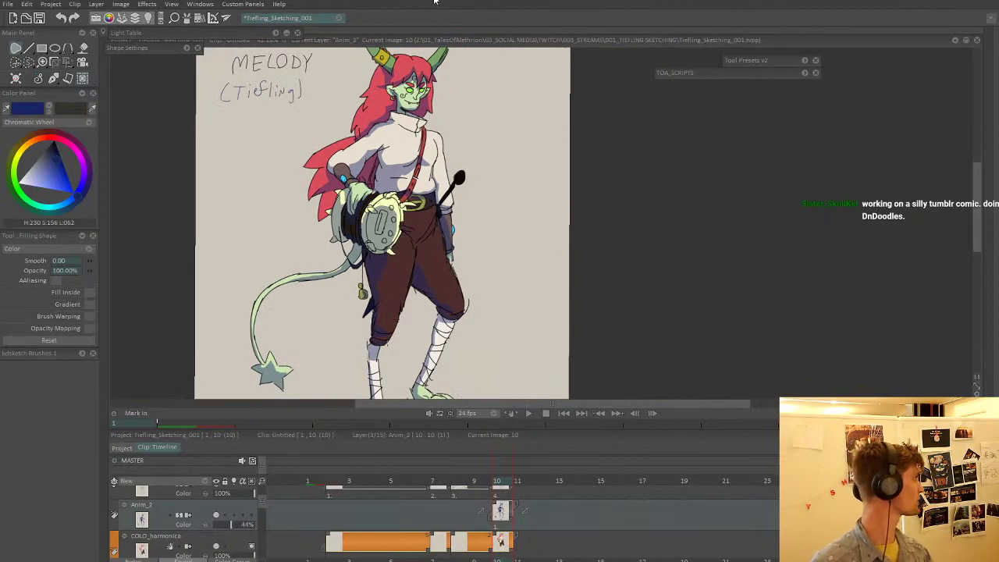
scroll(523, 73, down, 2)
scroll(515, 204, up, 1)
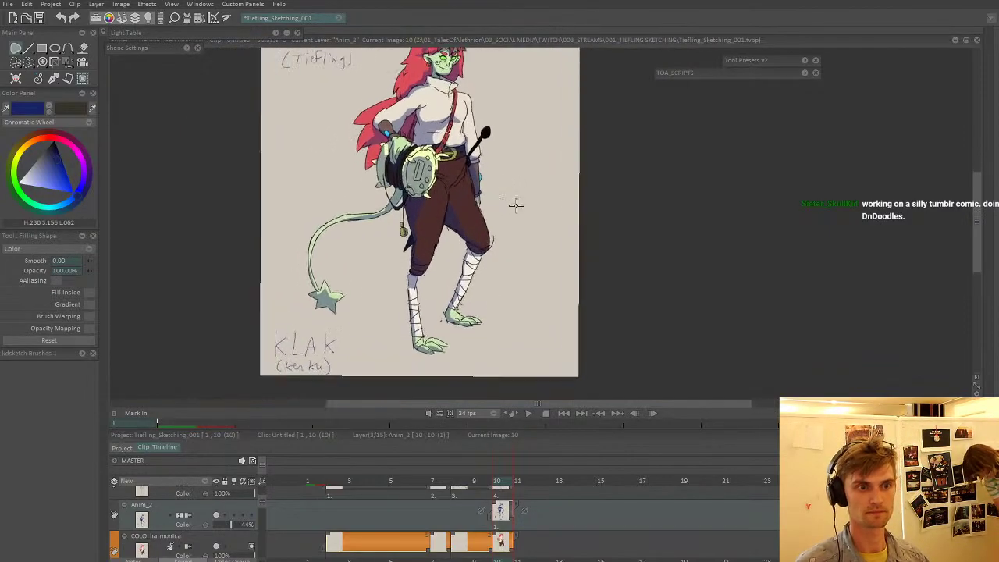
scroll(512, 199, down, 1)
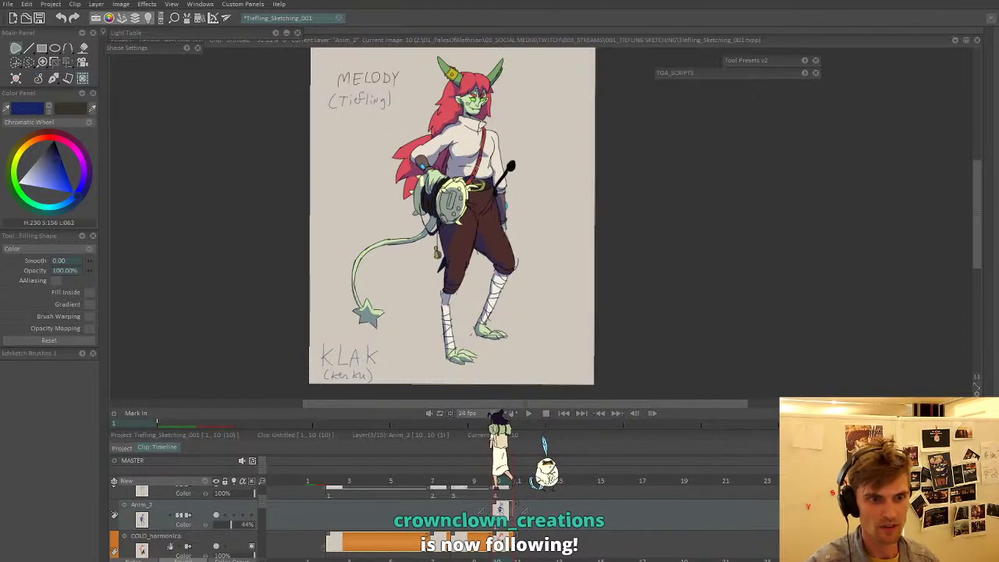
- Add a new animation layer between the COLO_harmonica and harmonica layers
key(b)
key(Down)
key(Down)
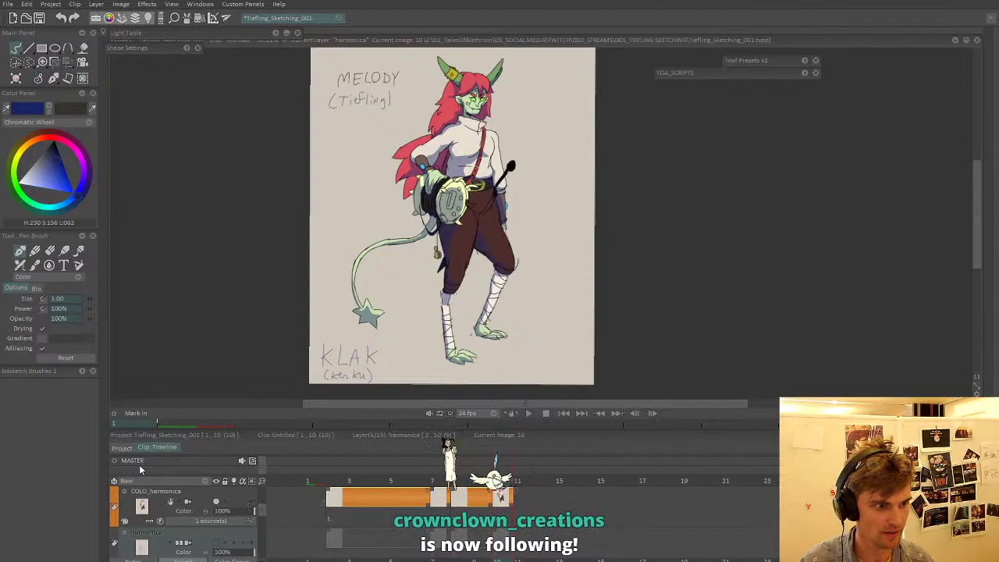
click(208, 482)
click(225, 482)
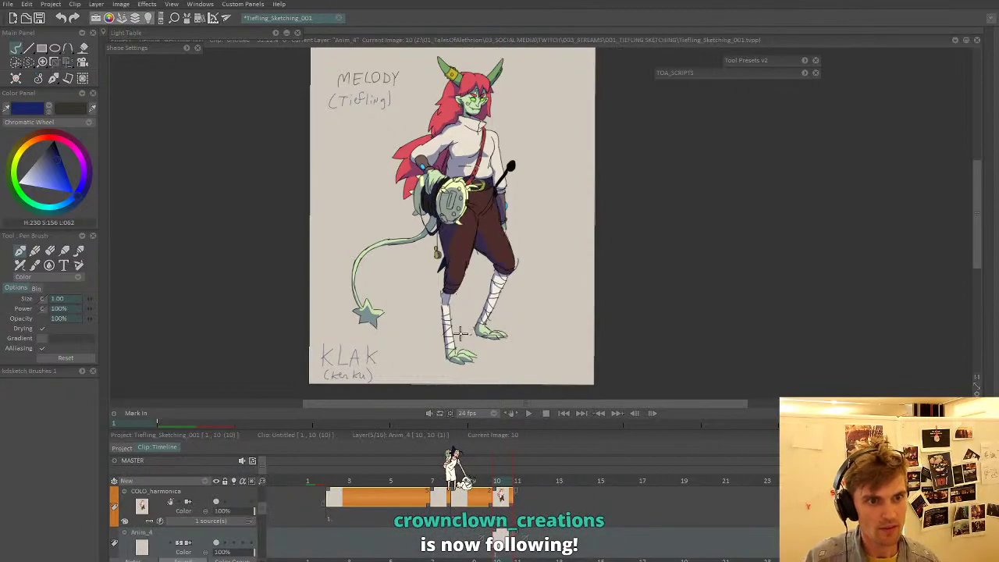
- Draw a dark blue cast shadow on the ground around the feet and toward the tail with Filled Stroke
right_click(16, 49)
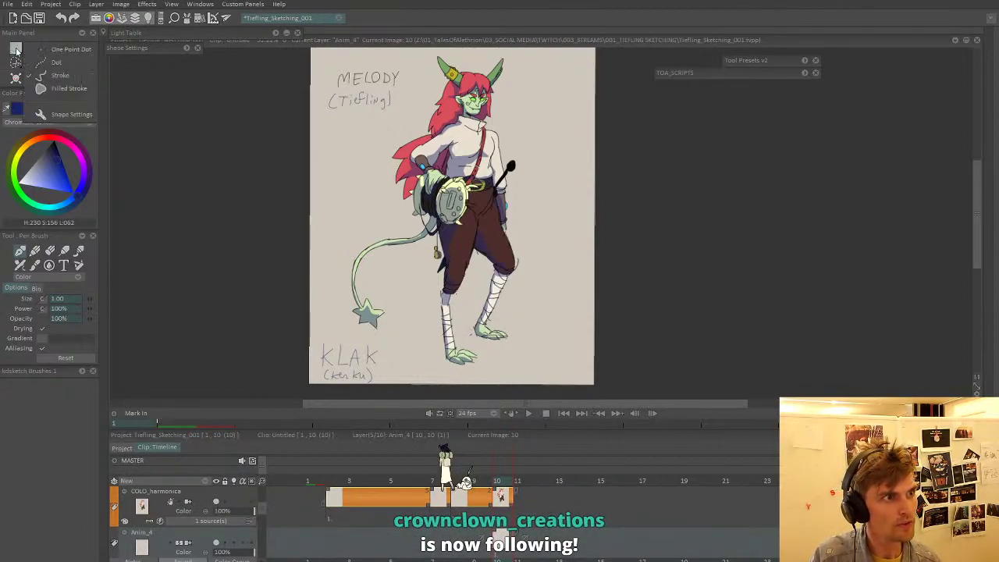
click(68, 88)
mouse_move(424, 324)
mouse_down()
mouse_move(527, 326)
mouse_move(513, 352)
mouse_move(482, 368)
mouse_move(426, 365)
mouse_move(433, 352)
mouse_move(409, 327)
mouse_up()
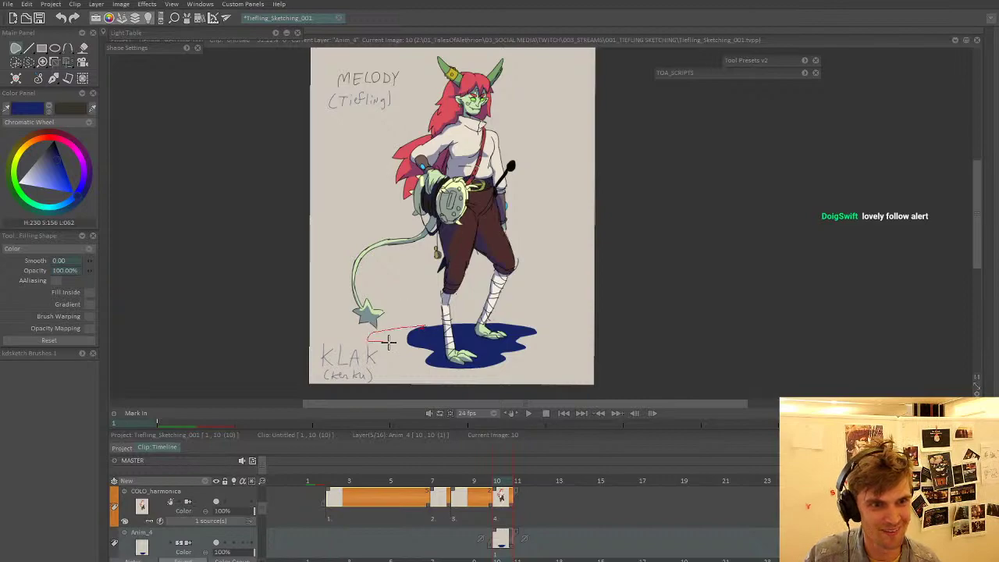
drag(420, 343, 418, 342)
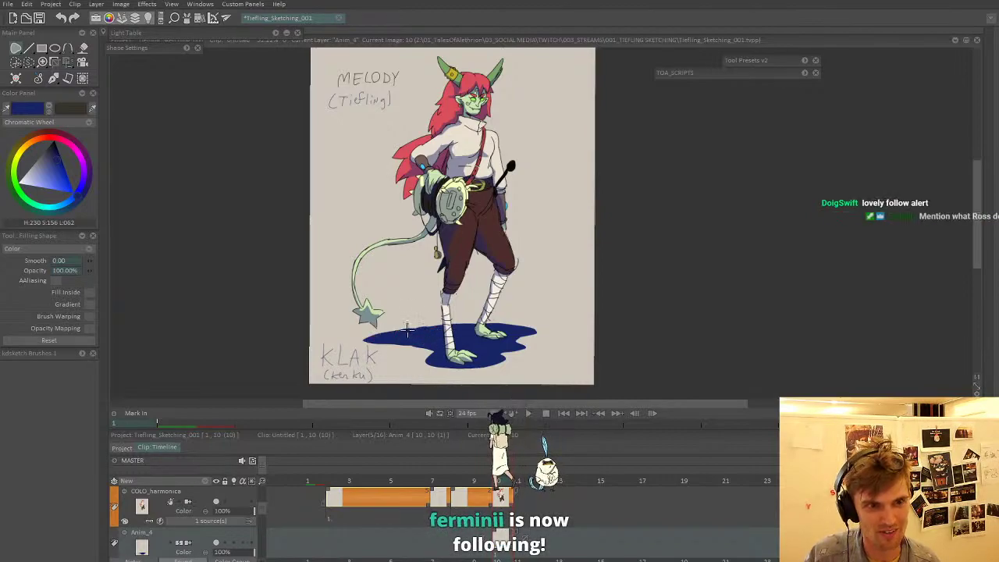
- Lower the opacity of the ground shadow layer to 35%
scroll(442, 318, down, 2)
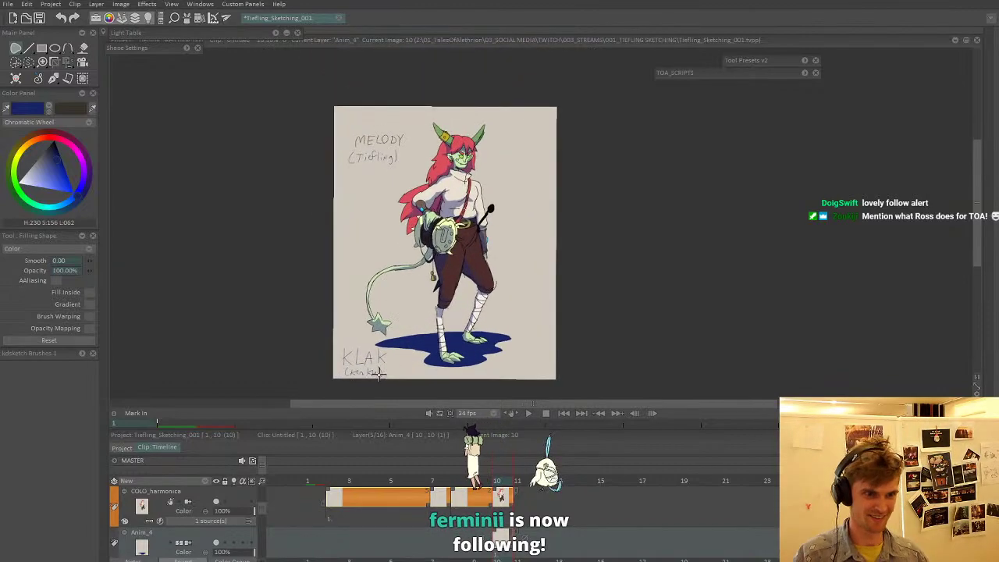
click(232, 511)
mouse_move(232, 511)
mouse_down()
mouse_move(224, 511)
mouse_move(276, 502)
mouse_up()
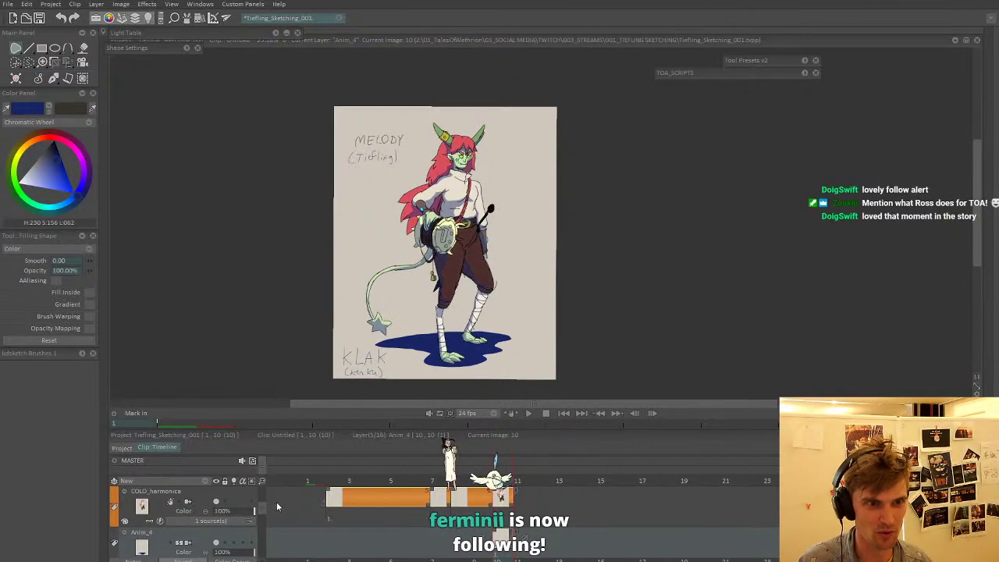
drag(238, 552, 229, 553)
scroll(558, 255, down, 2)
scroll(570, 281, up, 3)
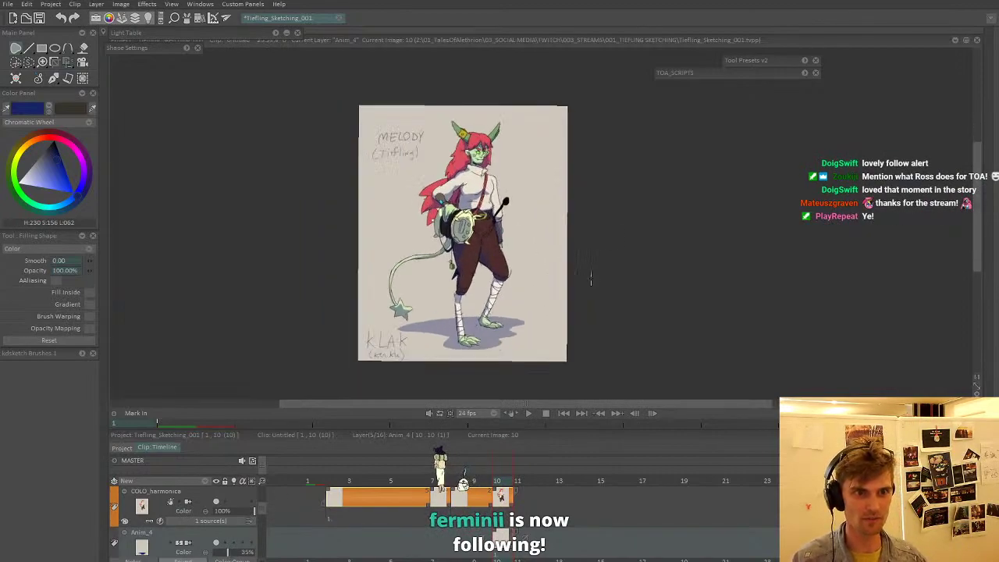
drag(548, 284, 591, 288)
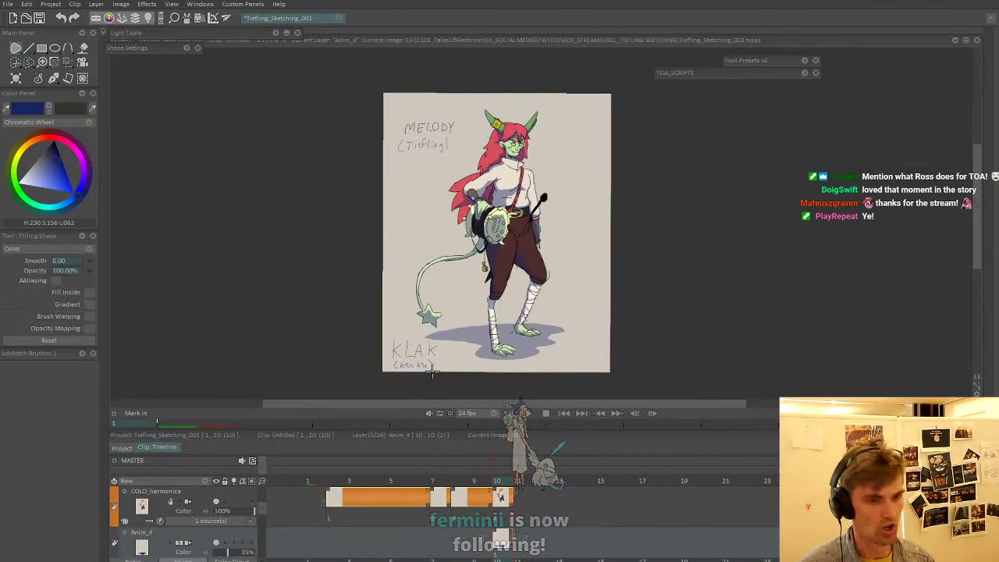
- Export the current image as a single PNG named Tiefling.png to the desktop
click(8, 4)
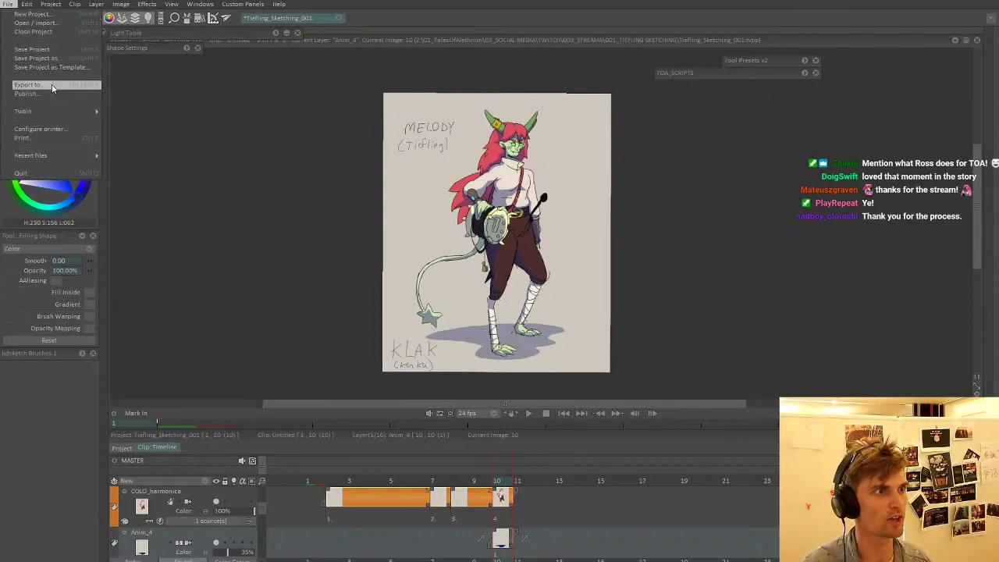
click(51, 85)
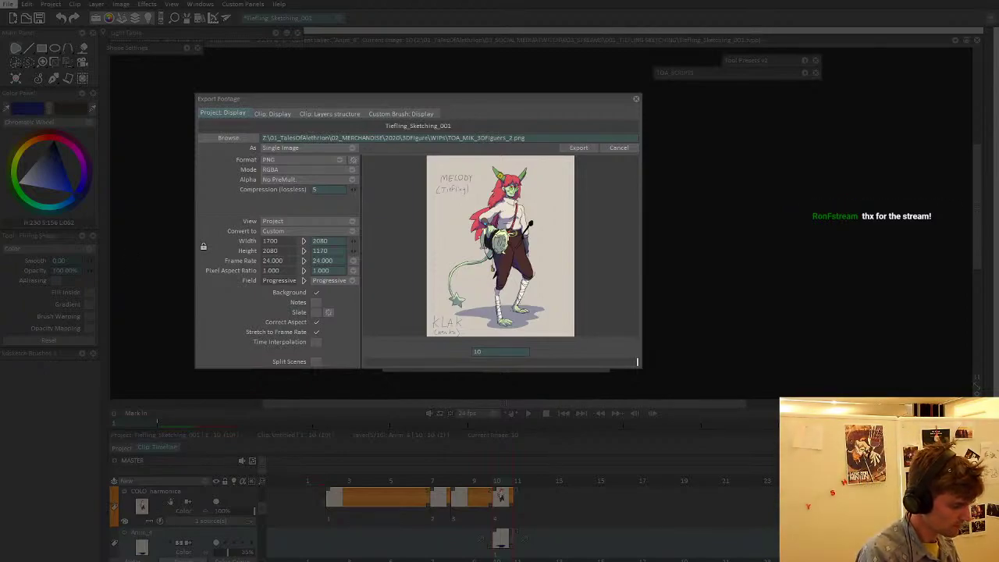
key(Return)
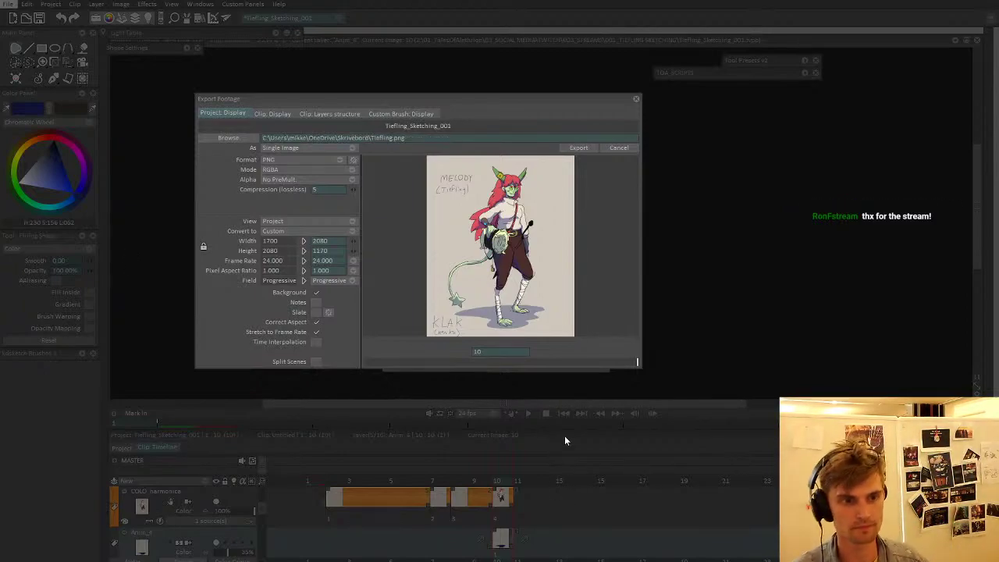
click(592, 148)
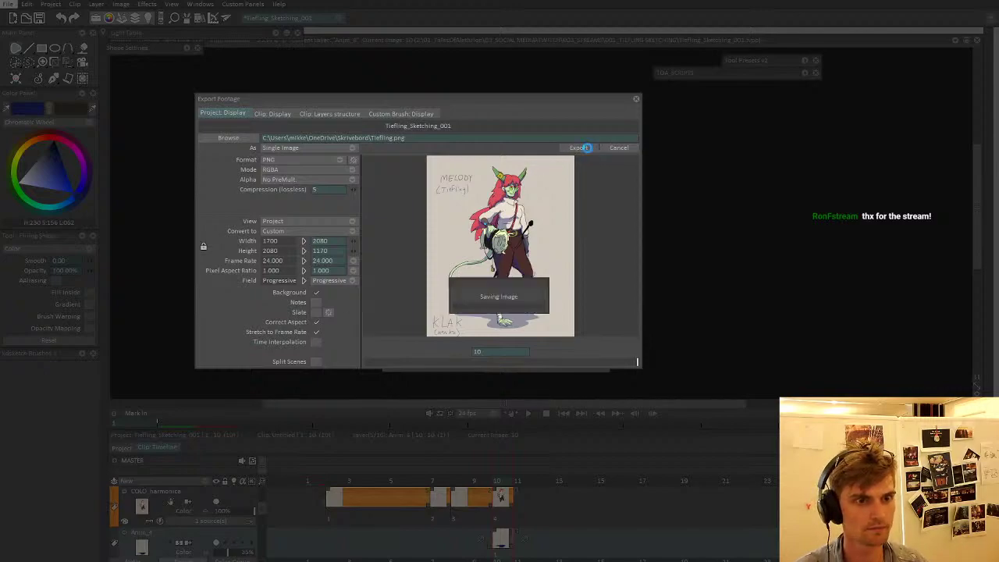